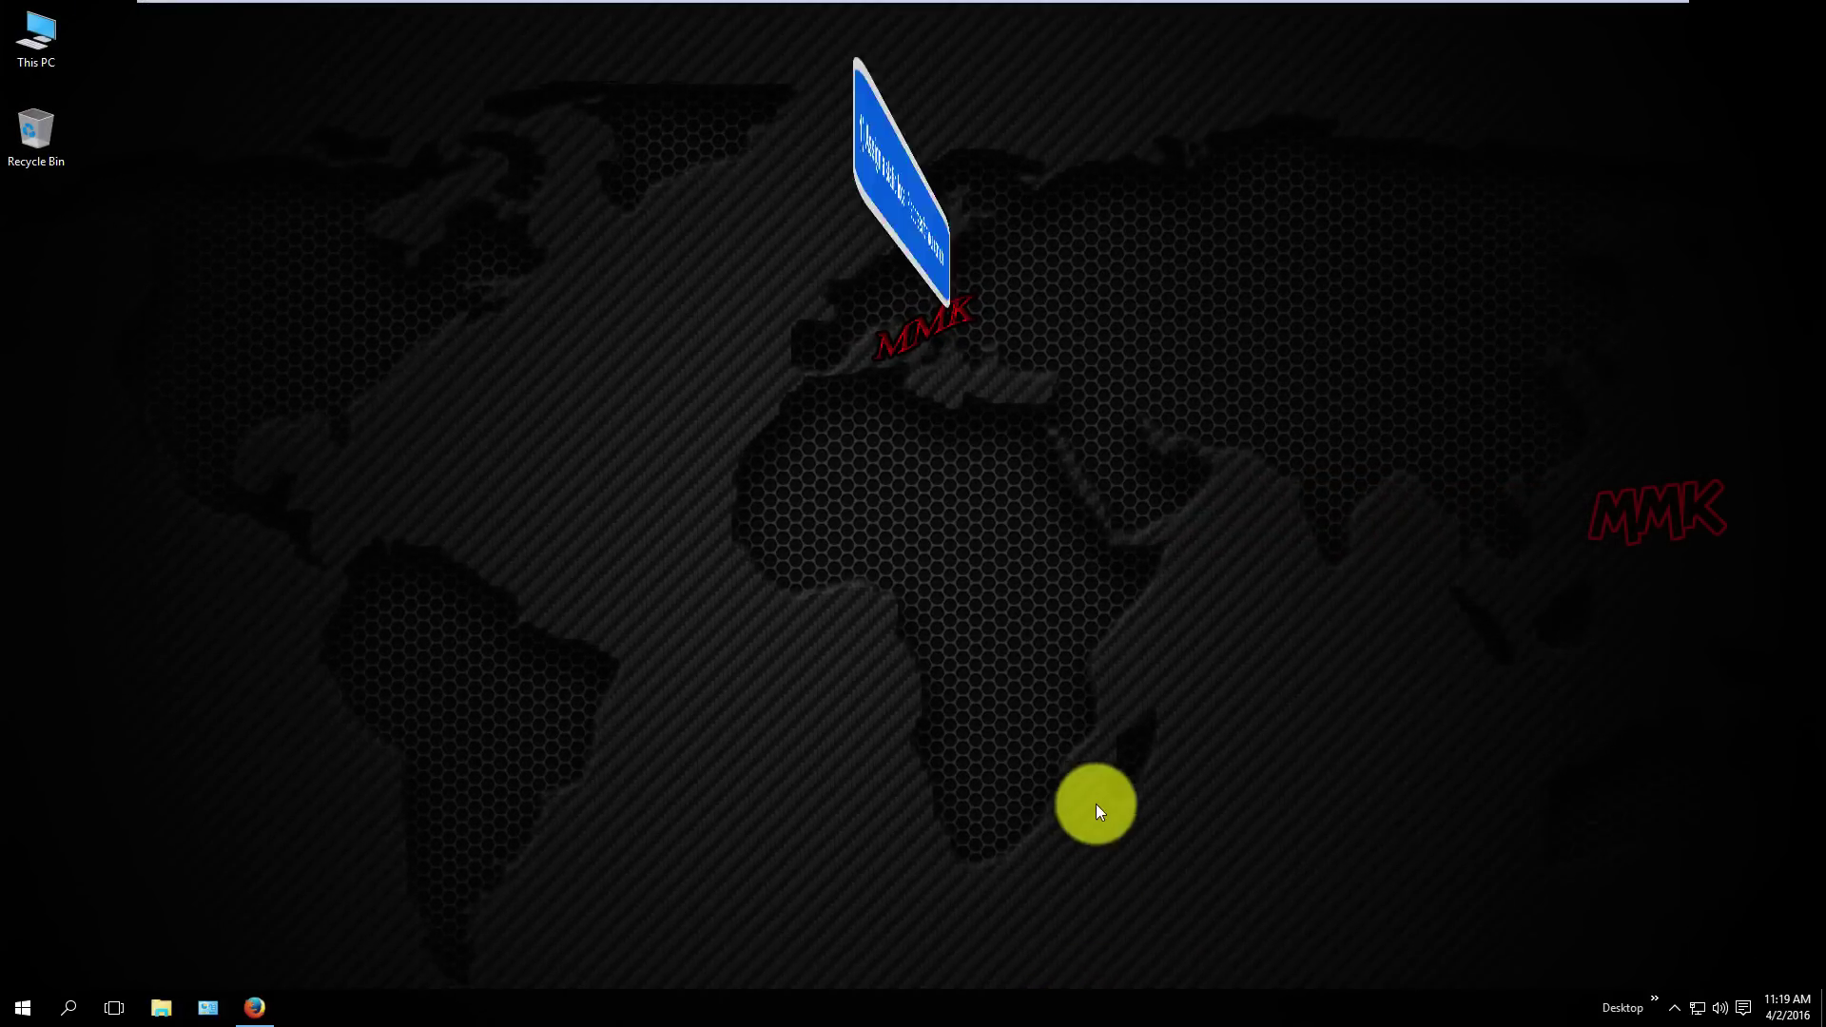
- Open the network adapter list via Network and Sharing Center's Change adapter settings
right_click(1616, 999)
click(1611, 968)
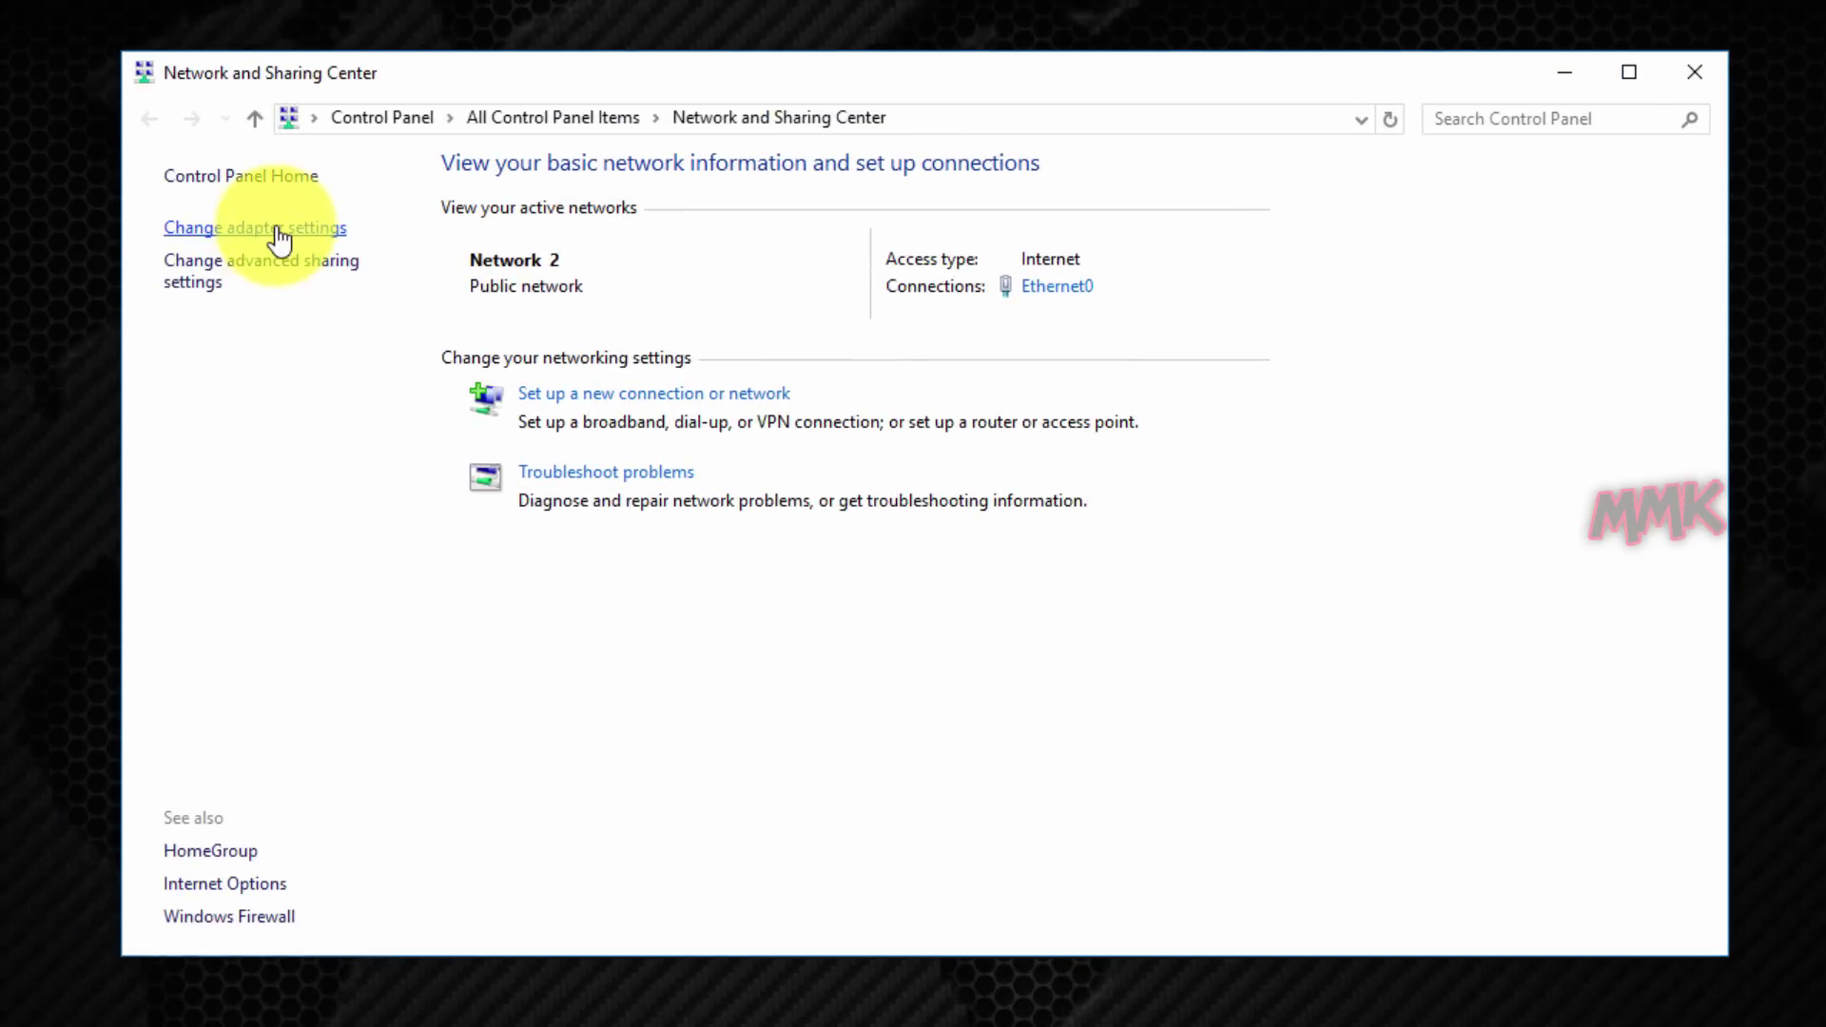
click(277, 231)
- Review Ethernet0's current address details in its status, then bring up Ethernet0 Properties
right_click(273, 275)
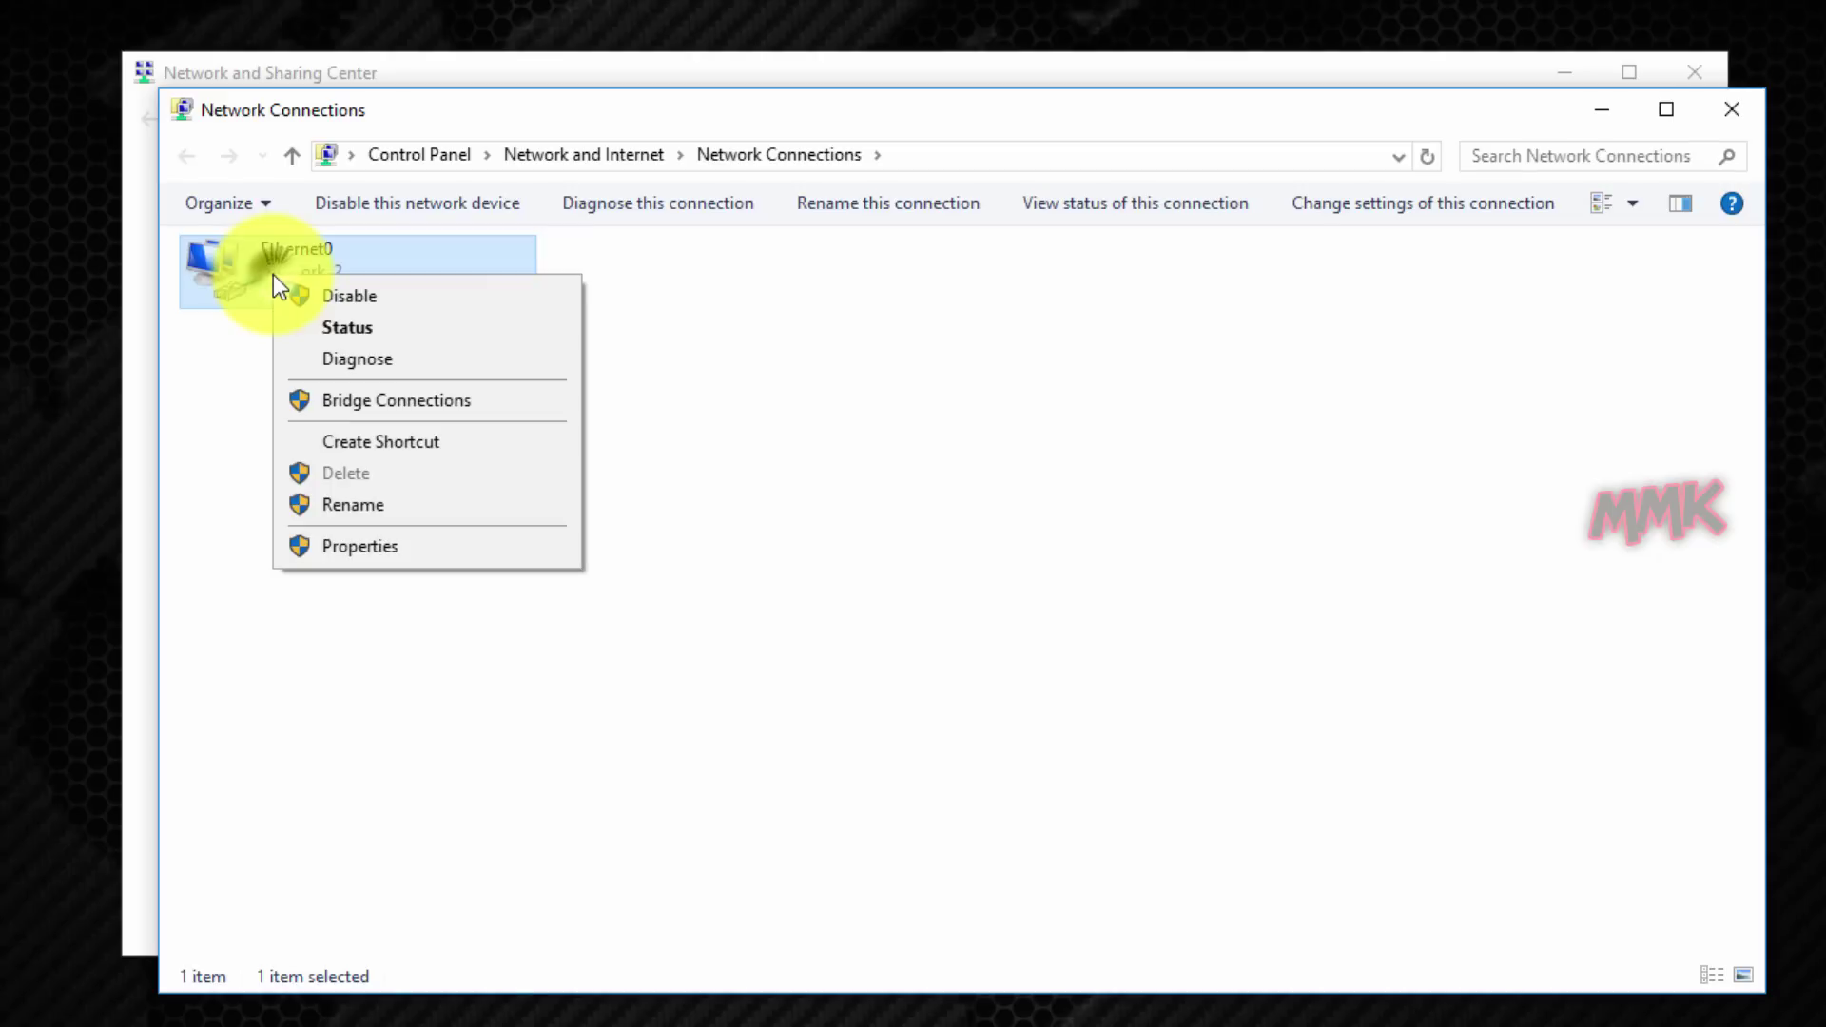
click(357, 327)
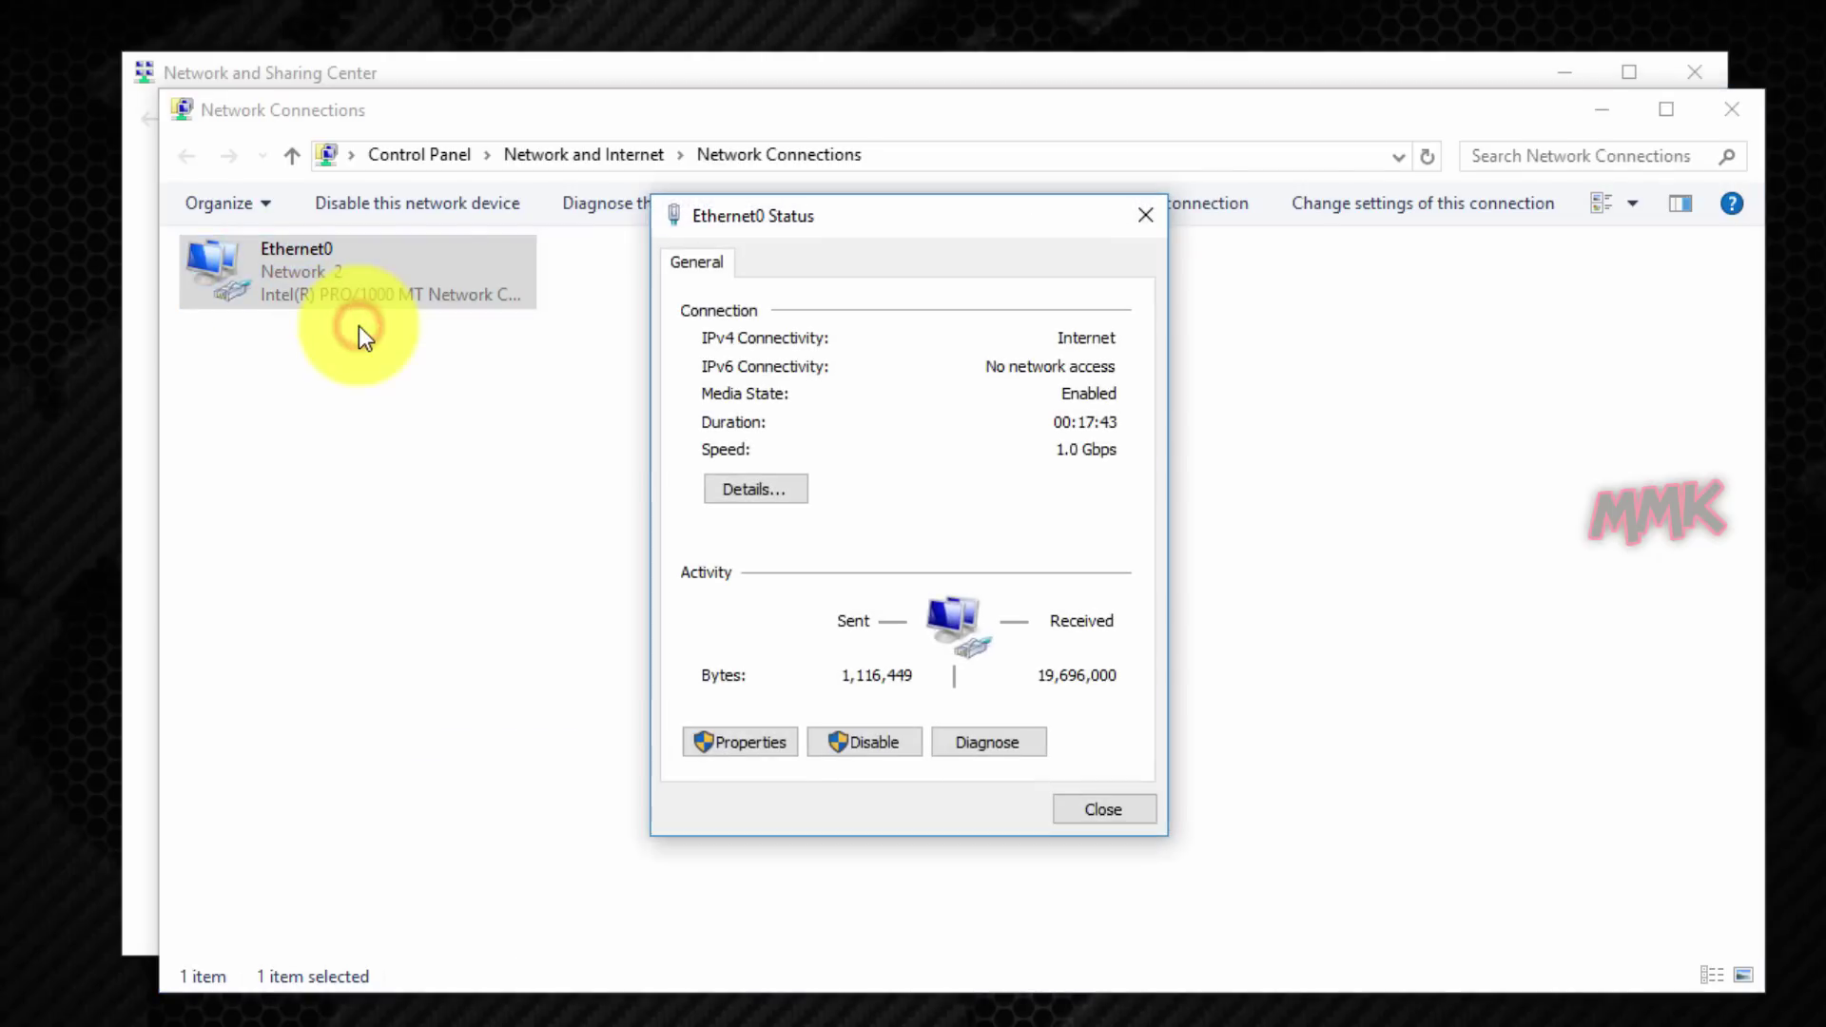
click(756, 488)
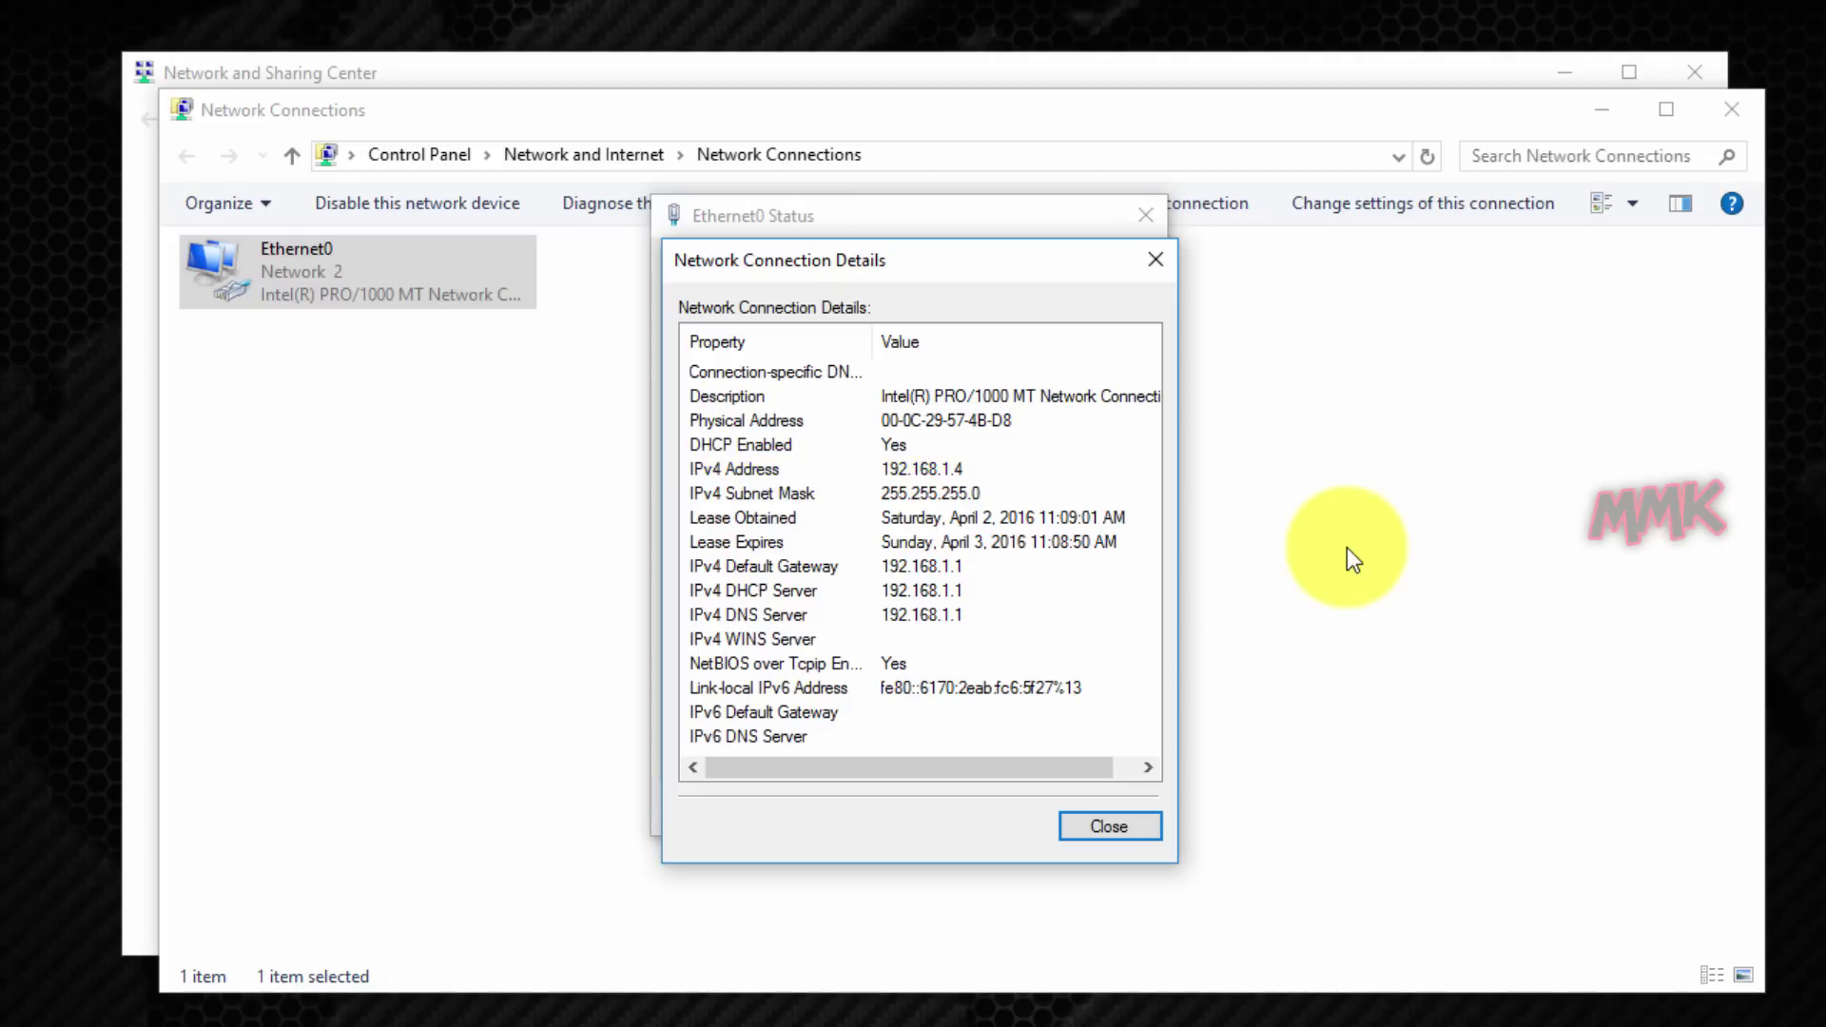
click(1121, 824)
click(747, 743)
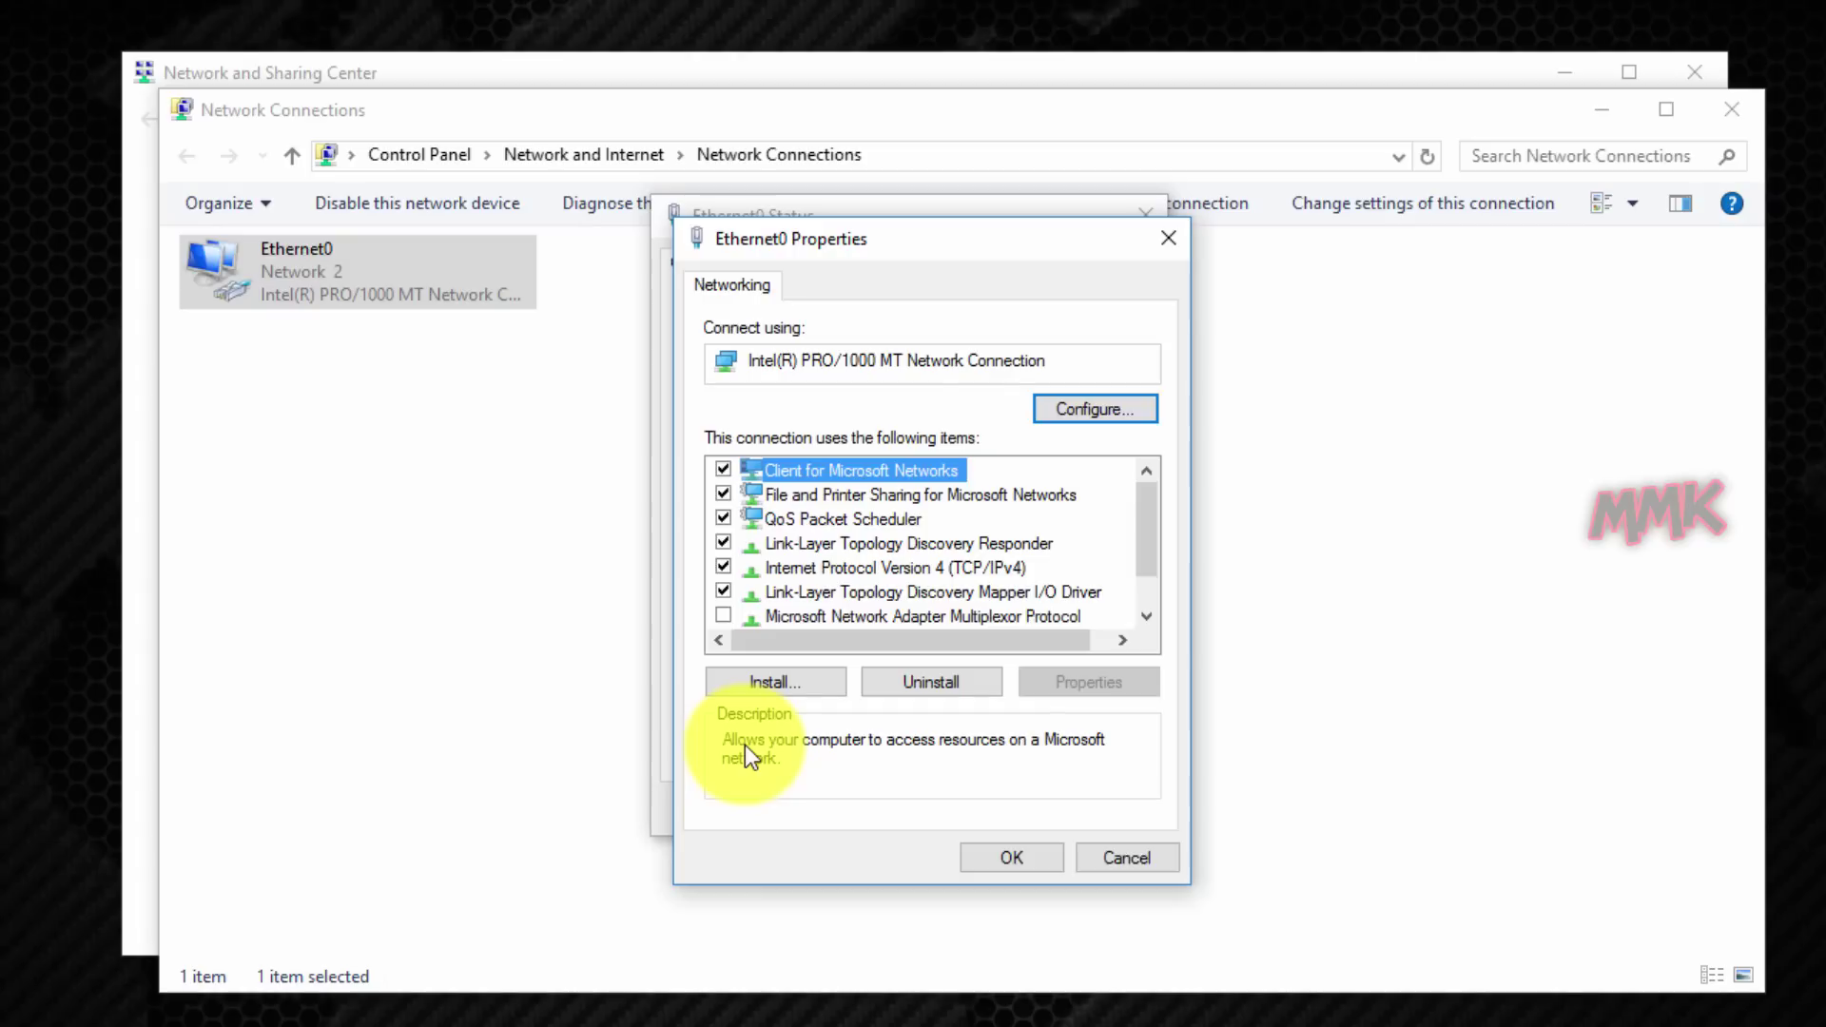
- Set Ethernet0 IPv4 to static 192.168.1.9, mask 255.255.255.0, gateway/DNS 192.168.1.1, alternate DNS 8.8.8.8
double_click(876, 567)
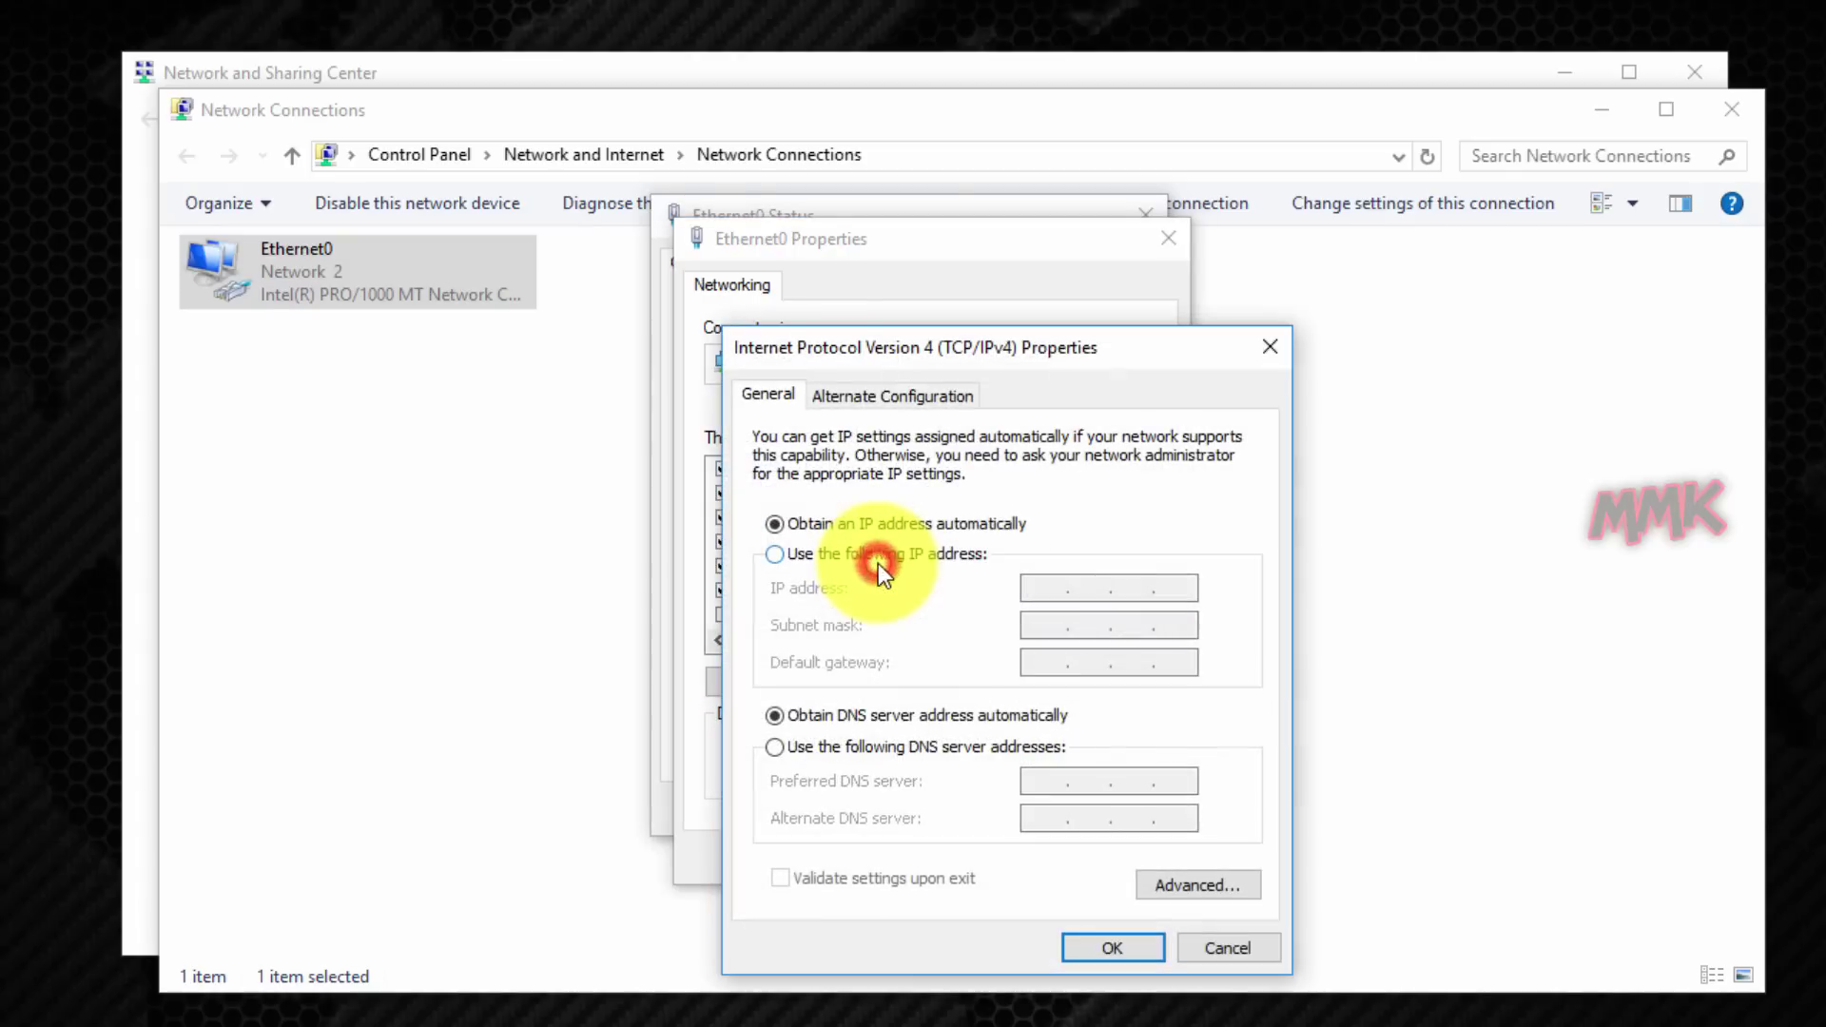
click(769, 550)
click(1044, 586)
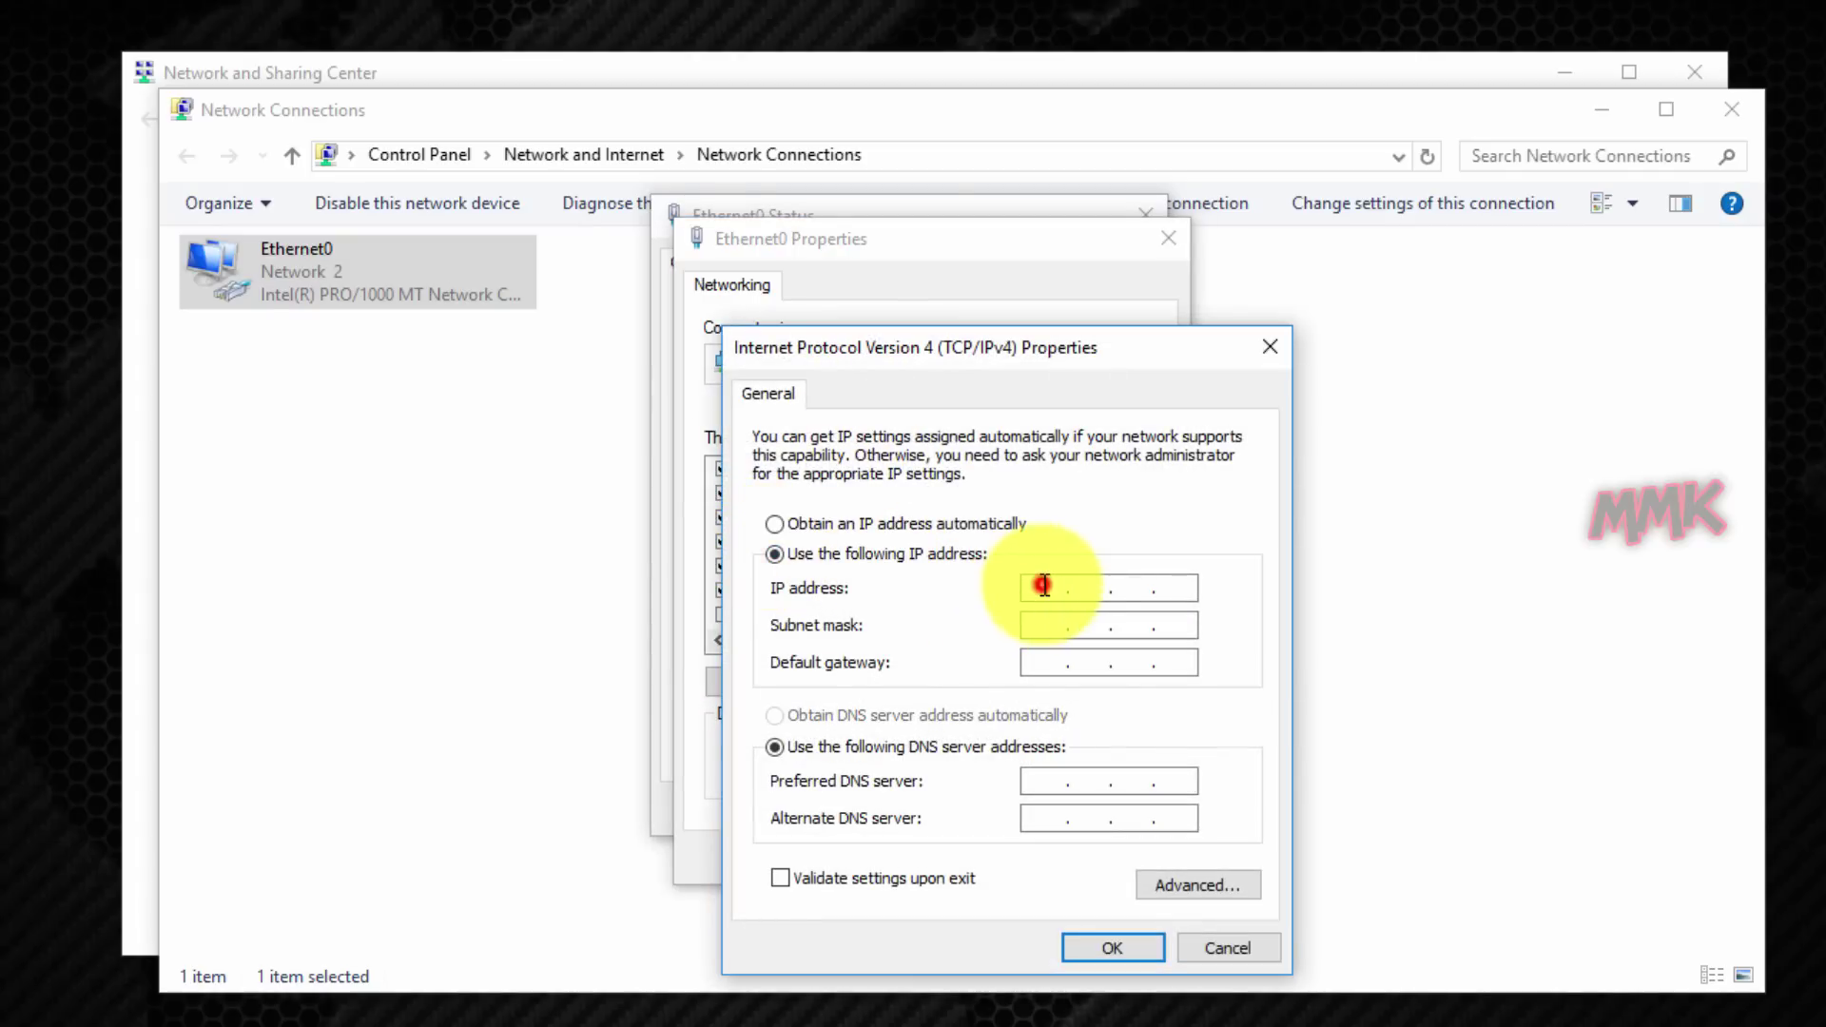
text(192 . 168 . 1 . 9)
key(Tab)
key(Tab)
text(192 . 168 . 1 . 1)
key(Tab)
key(Tab)
text(192 . 168 . 1 . )
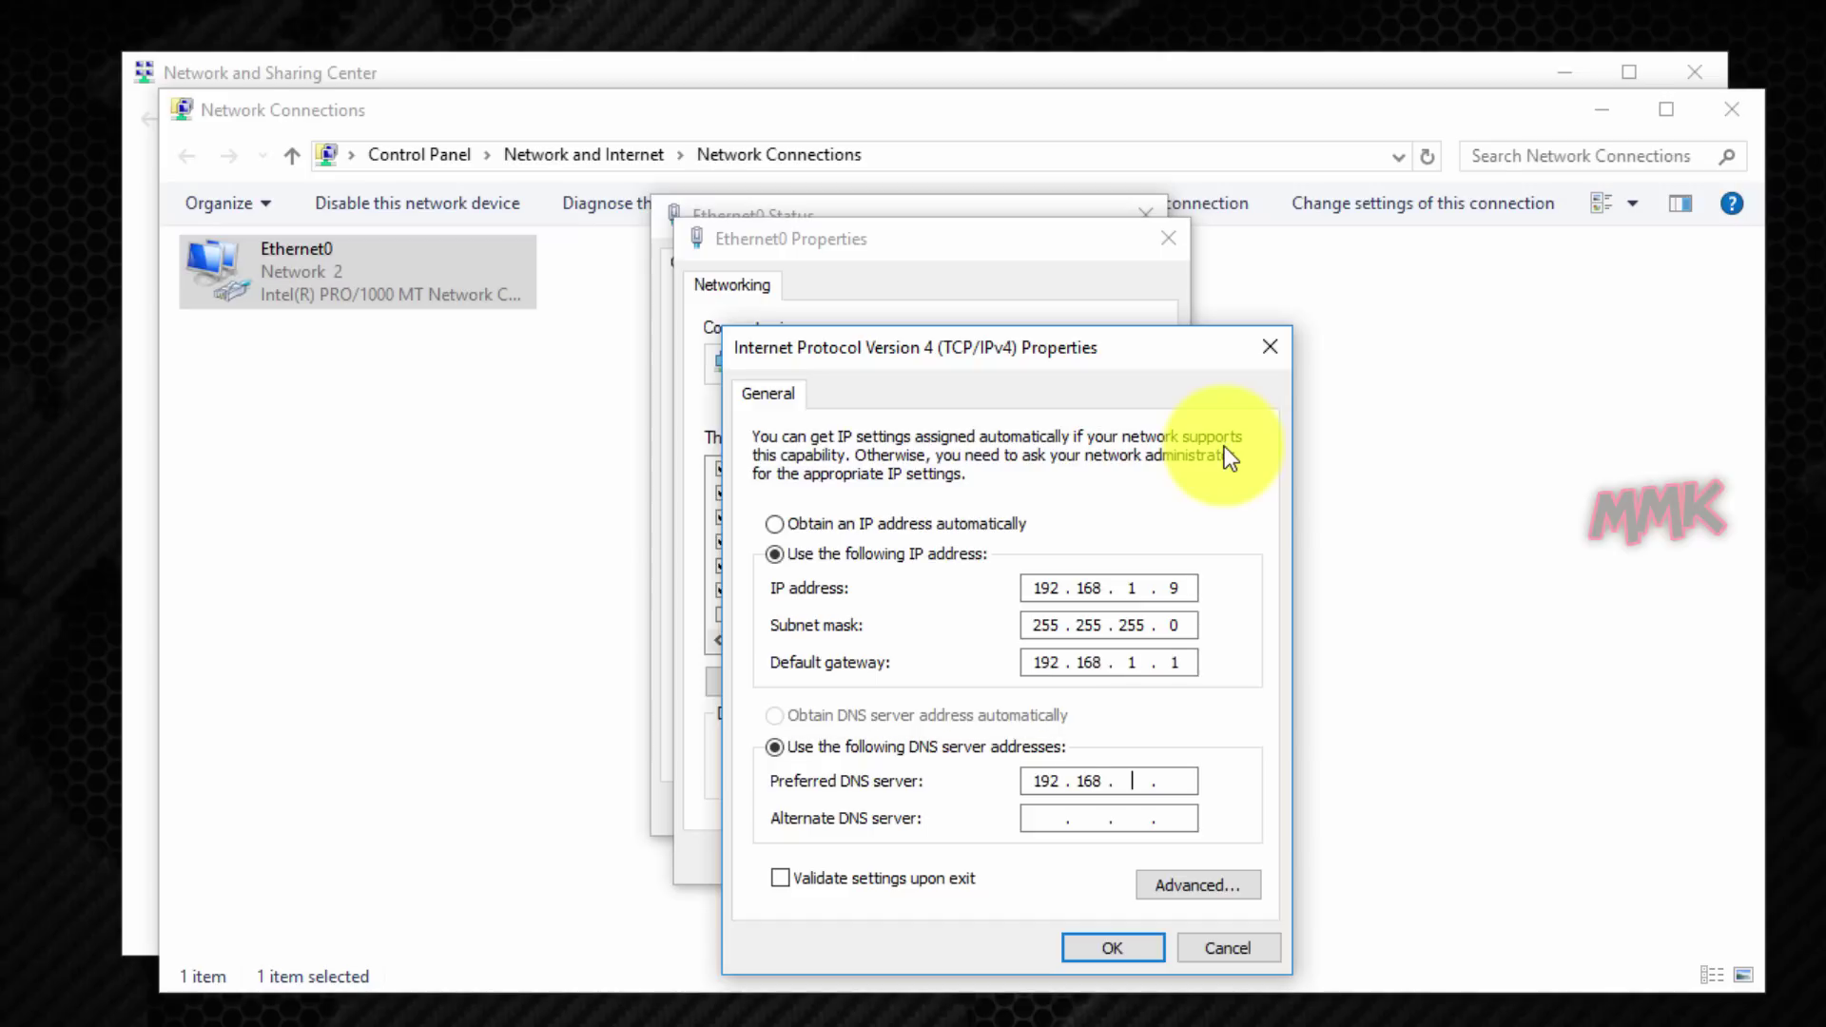
text(1)
key(Tab)
text(8.8.8.8)
click(1094, 945)
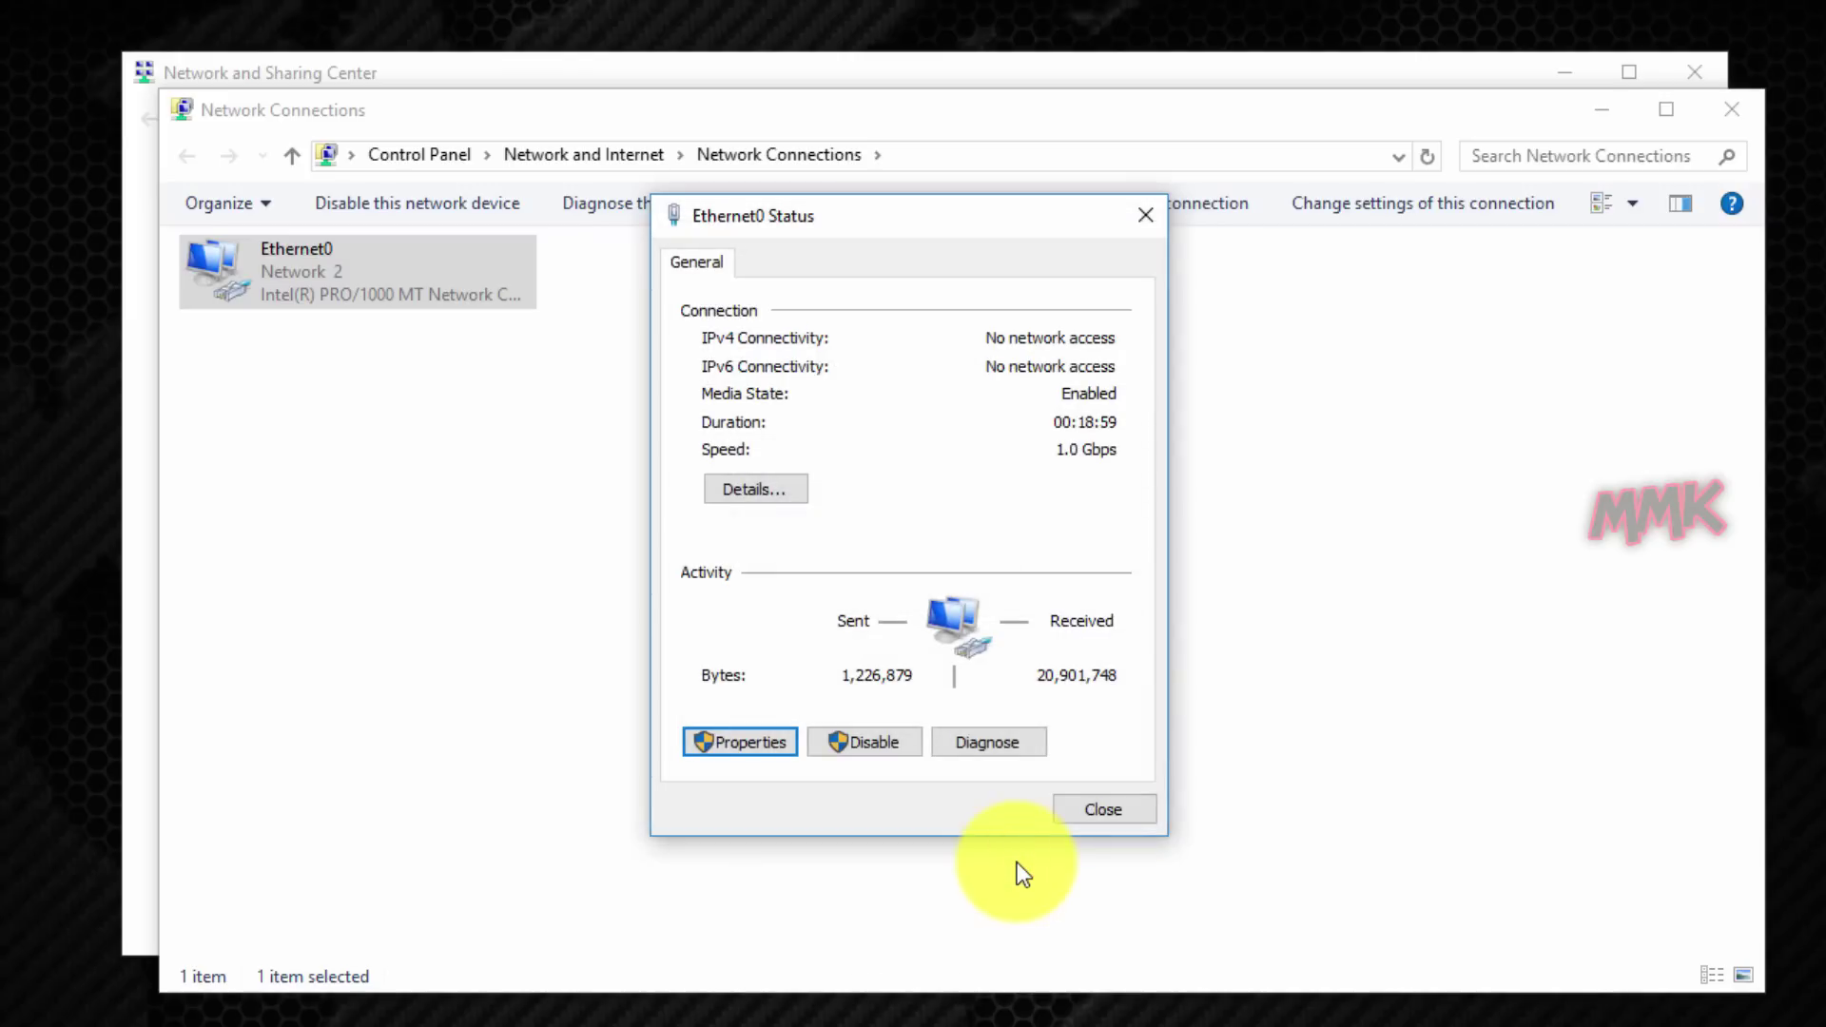
- Verify Ethernet0 now shows IPv4 address 192.168.1.9 and close its Details and Status windows
click(748, 491)
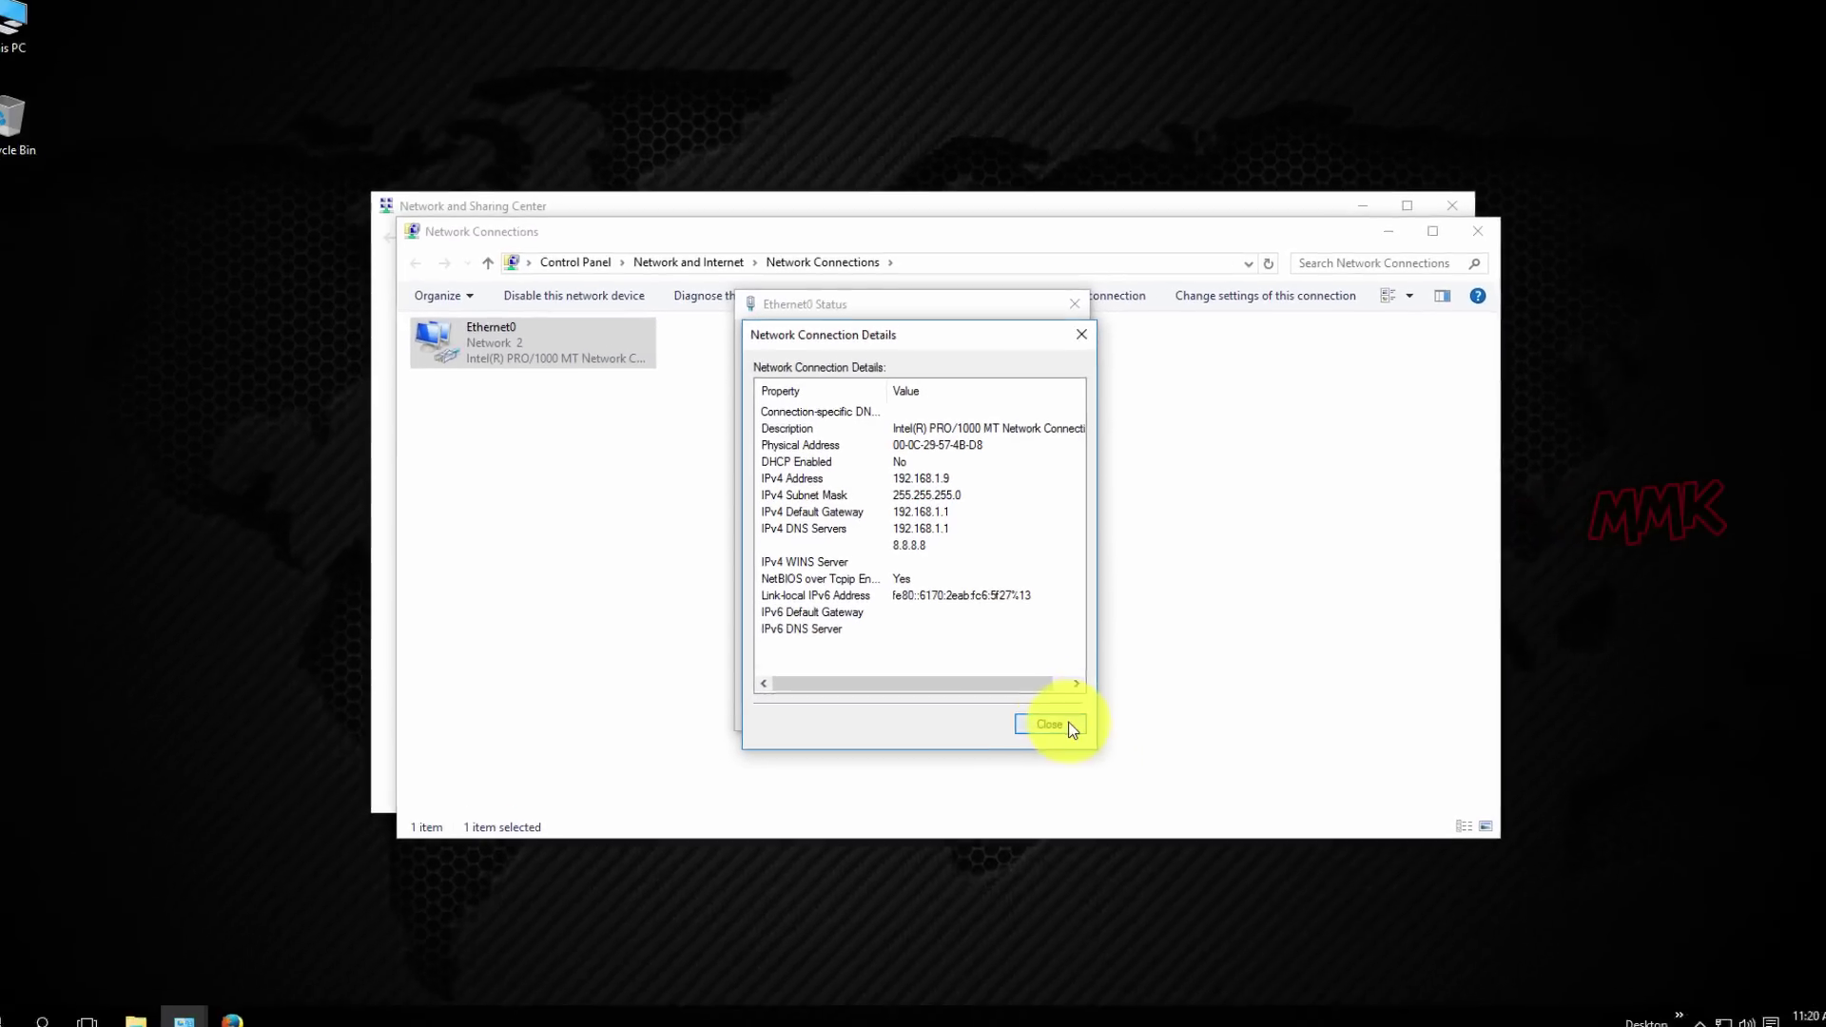
click(1070, 729)
click(1062, 712)
click(947, 669)
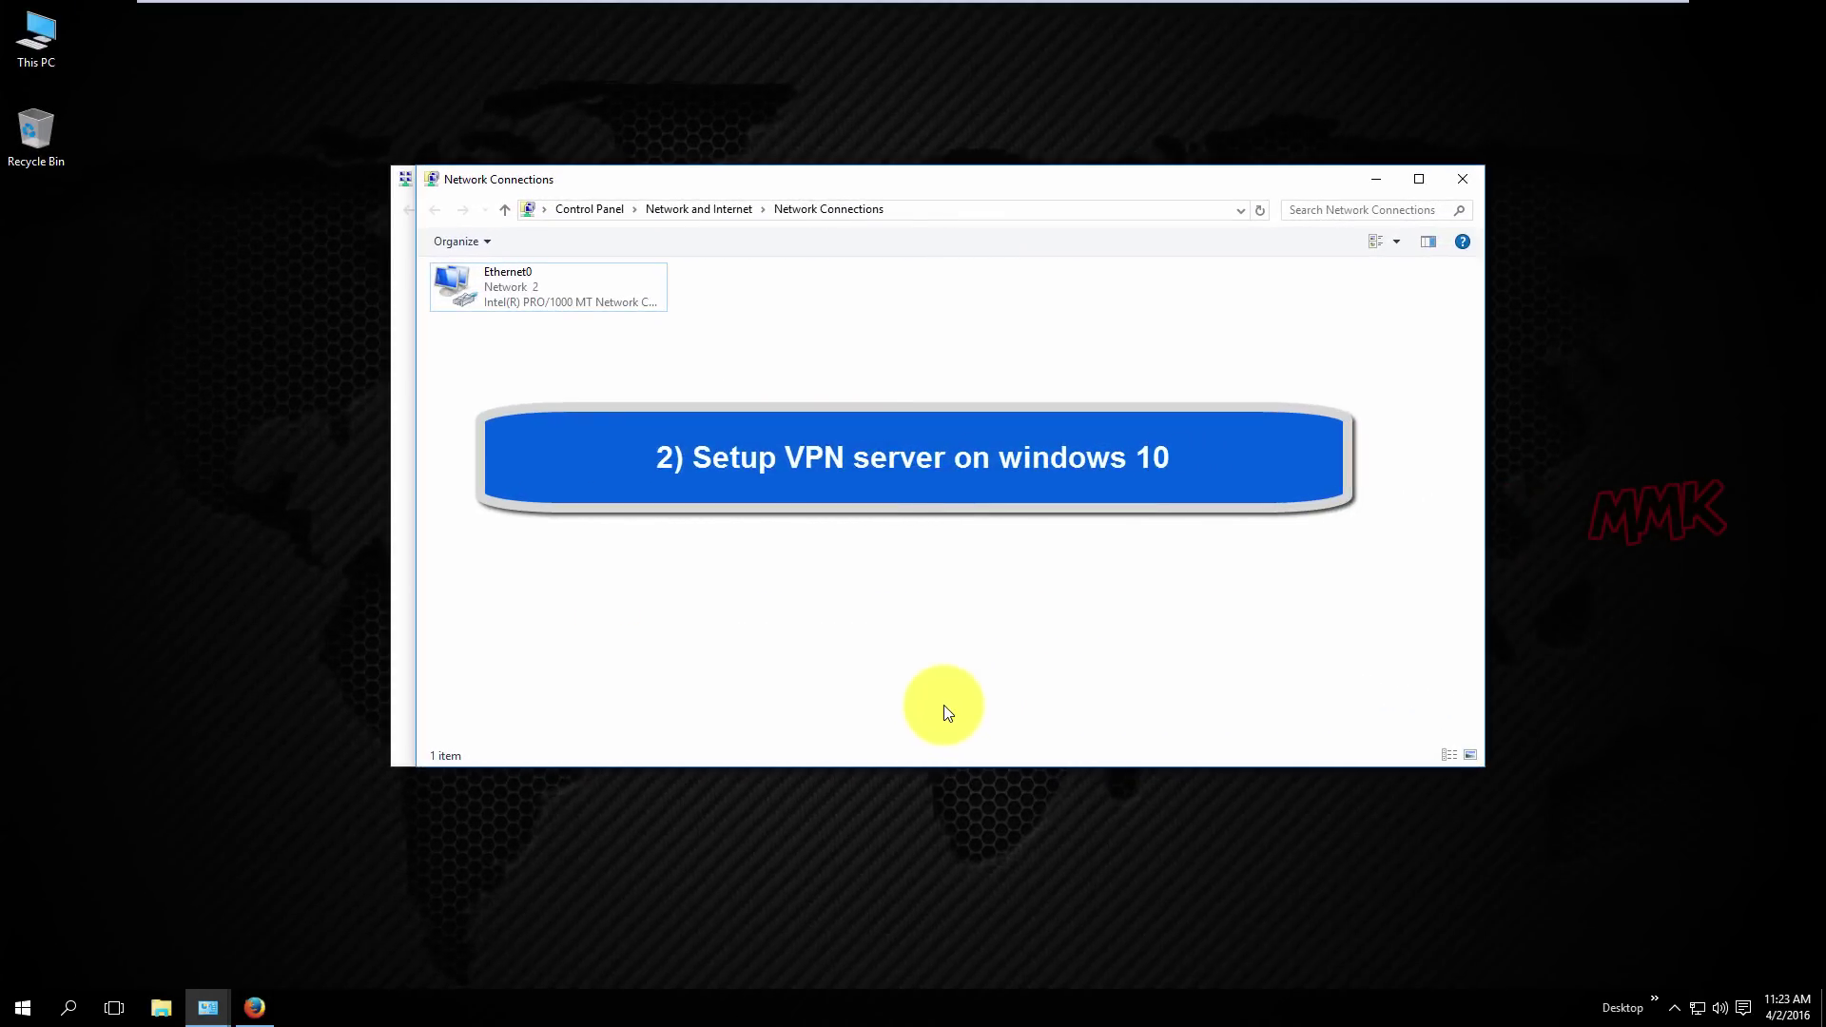
key(alt)
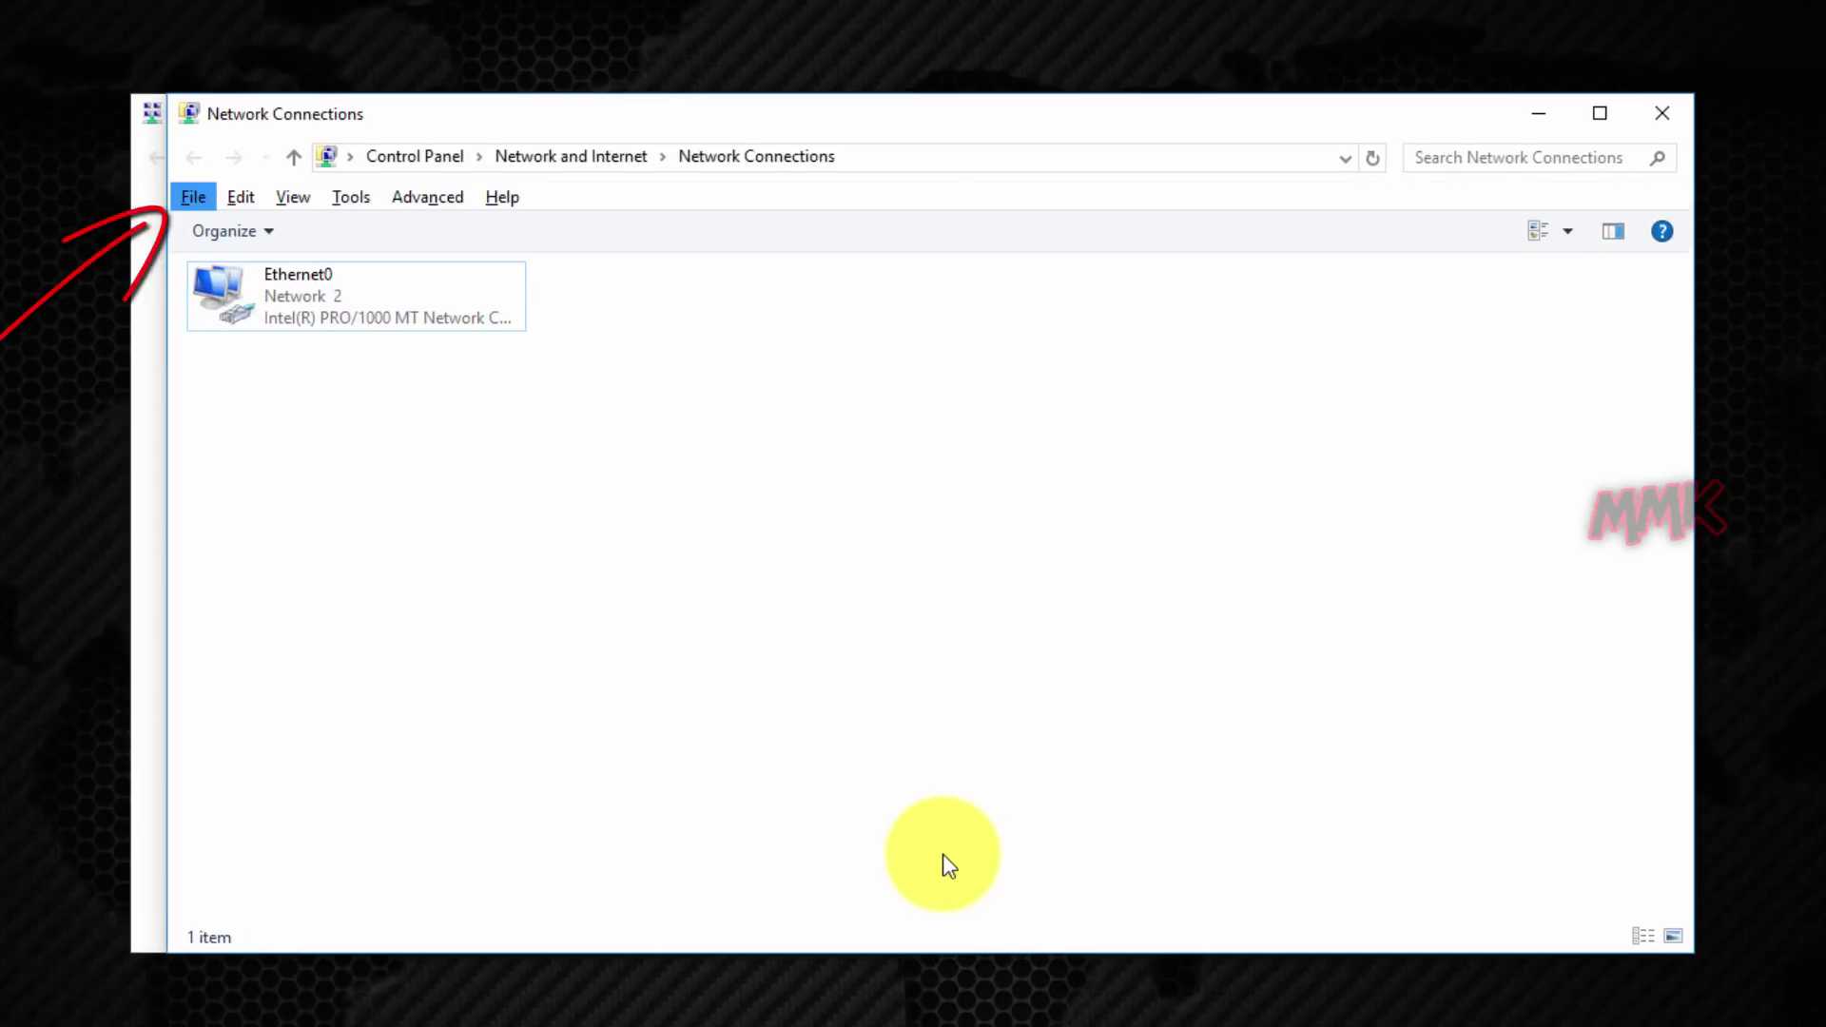
- Start a New Incoming Connection from the File menu and begin adding a user
click(188, 200)
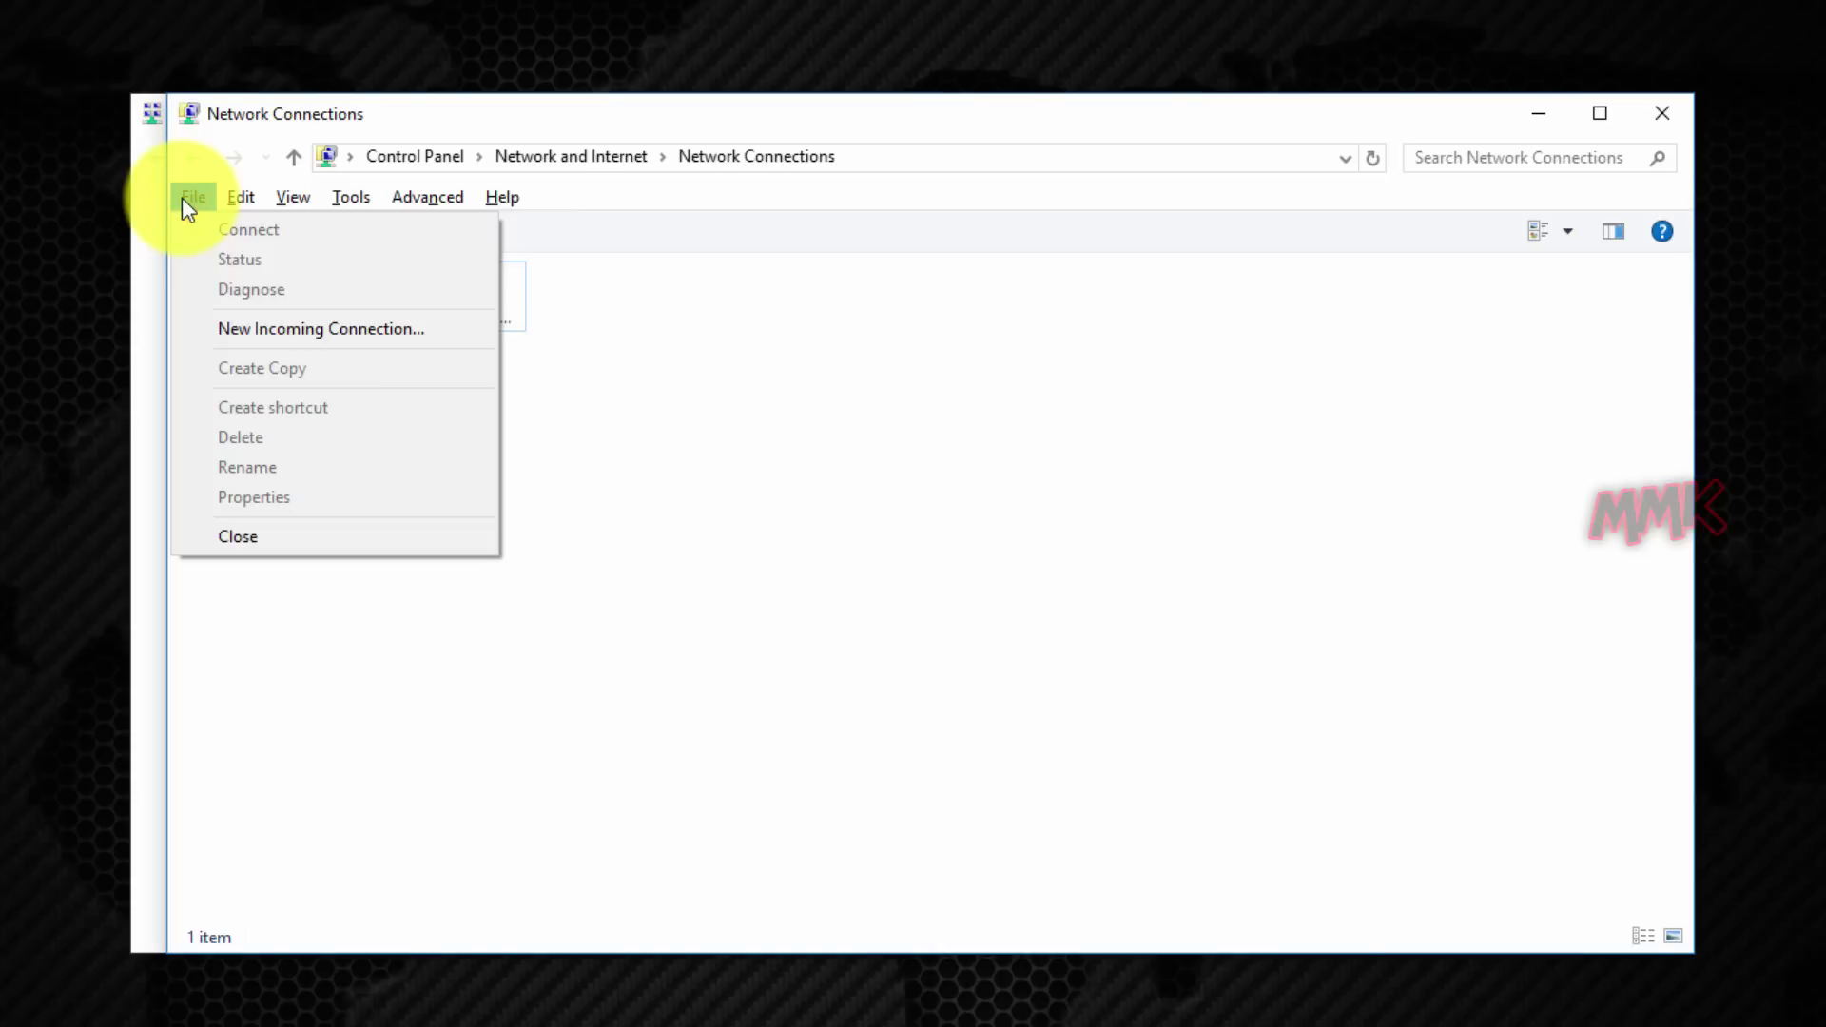
click(348, 331)
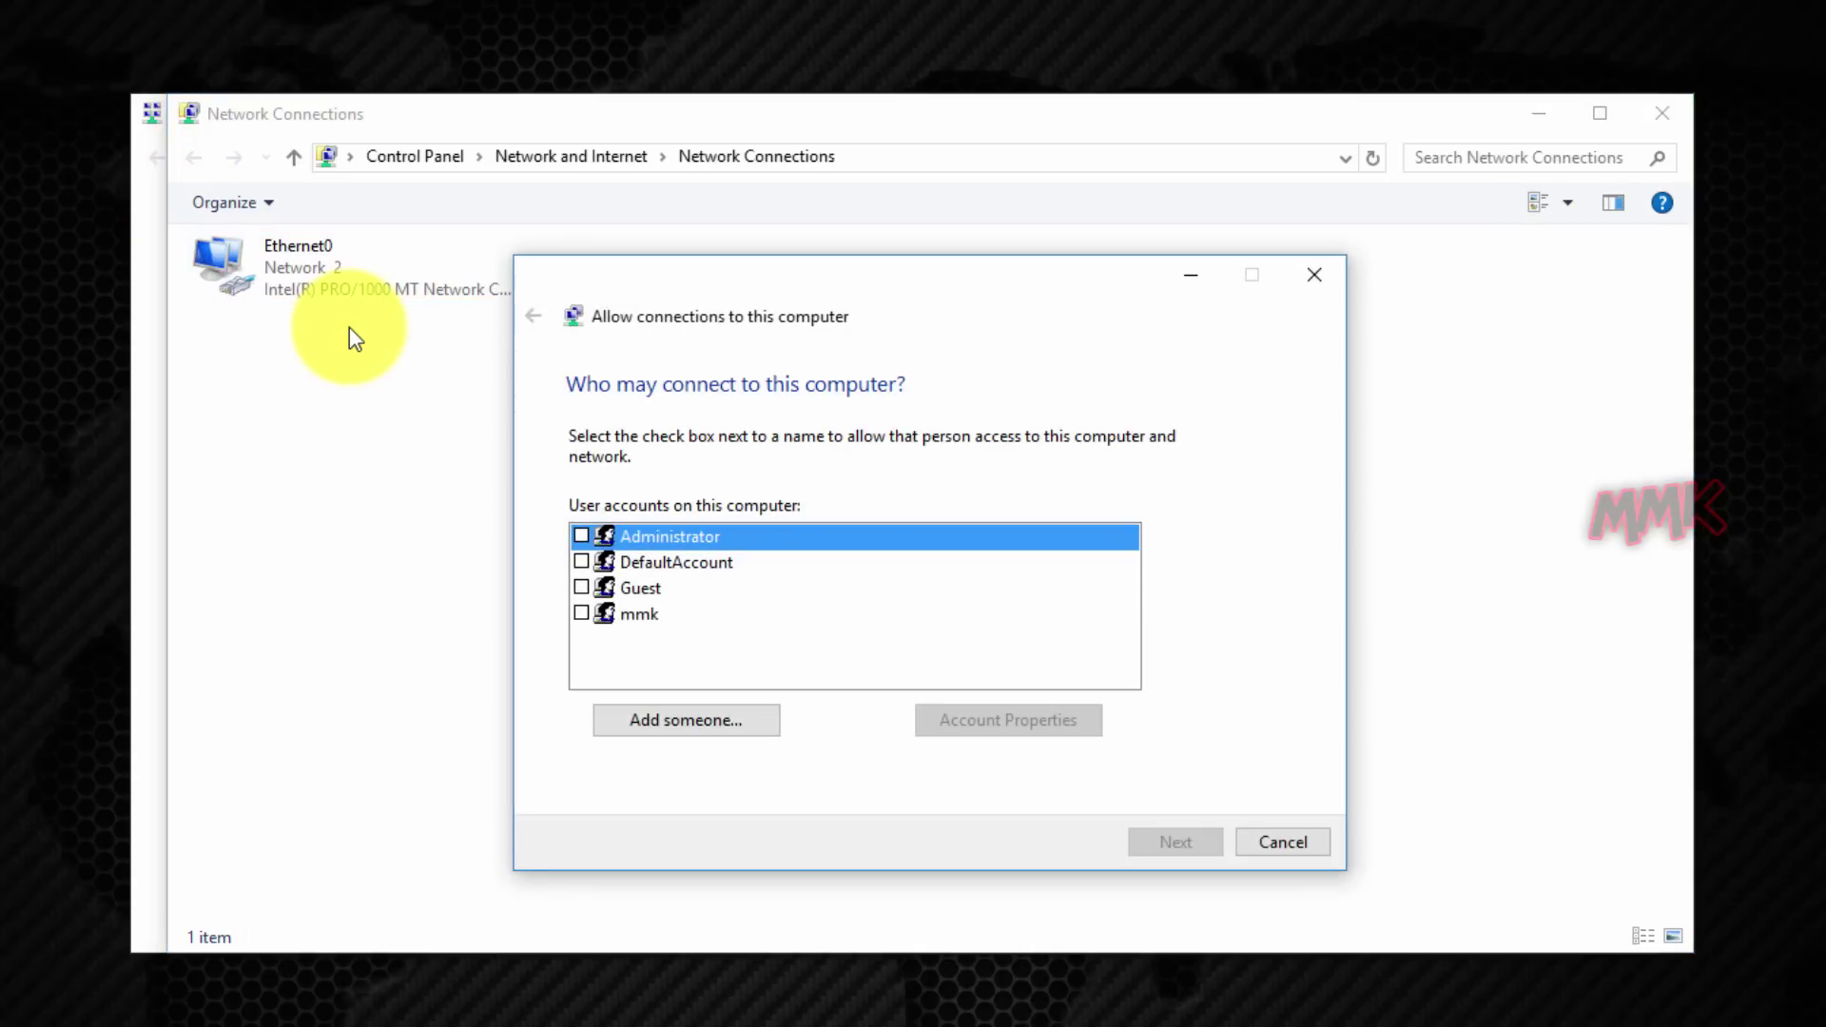
click(686, 728)
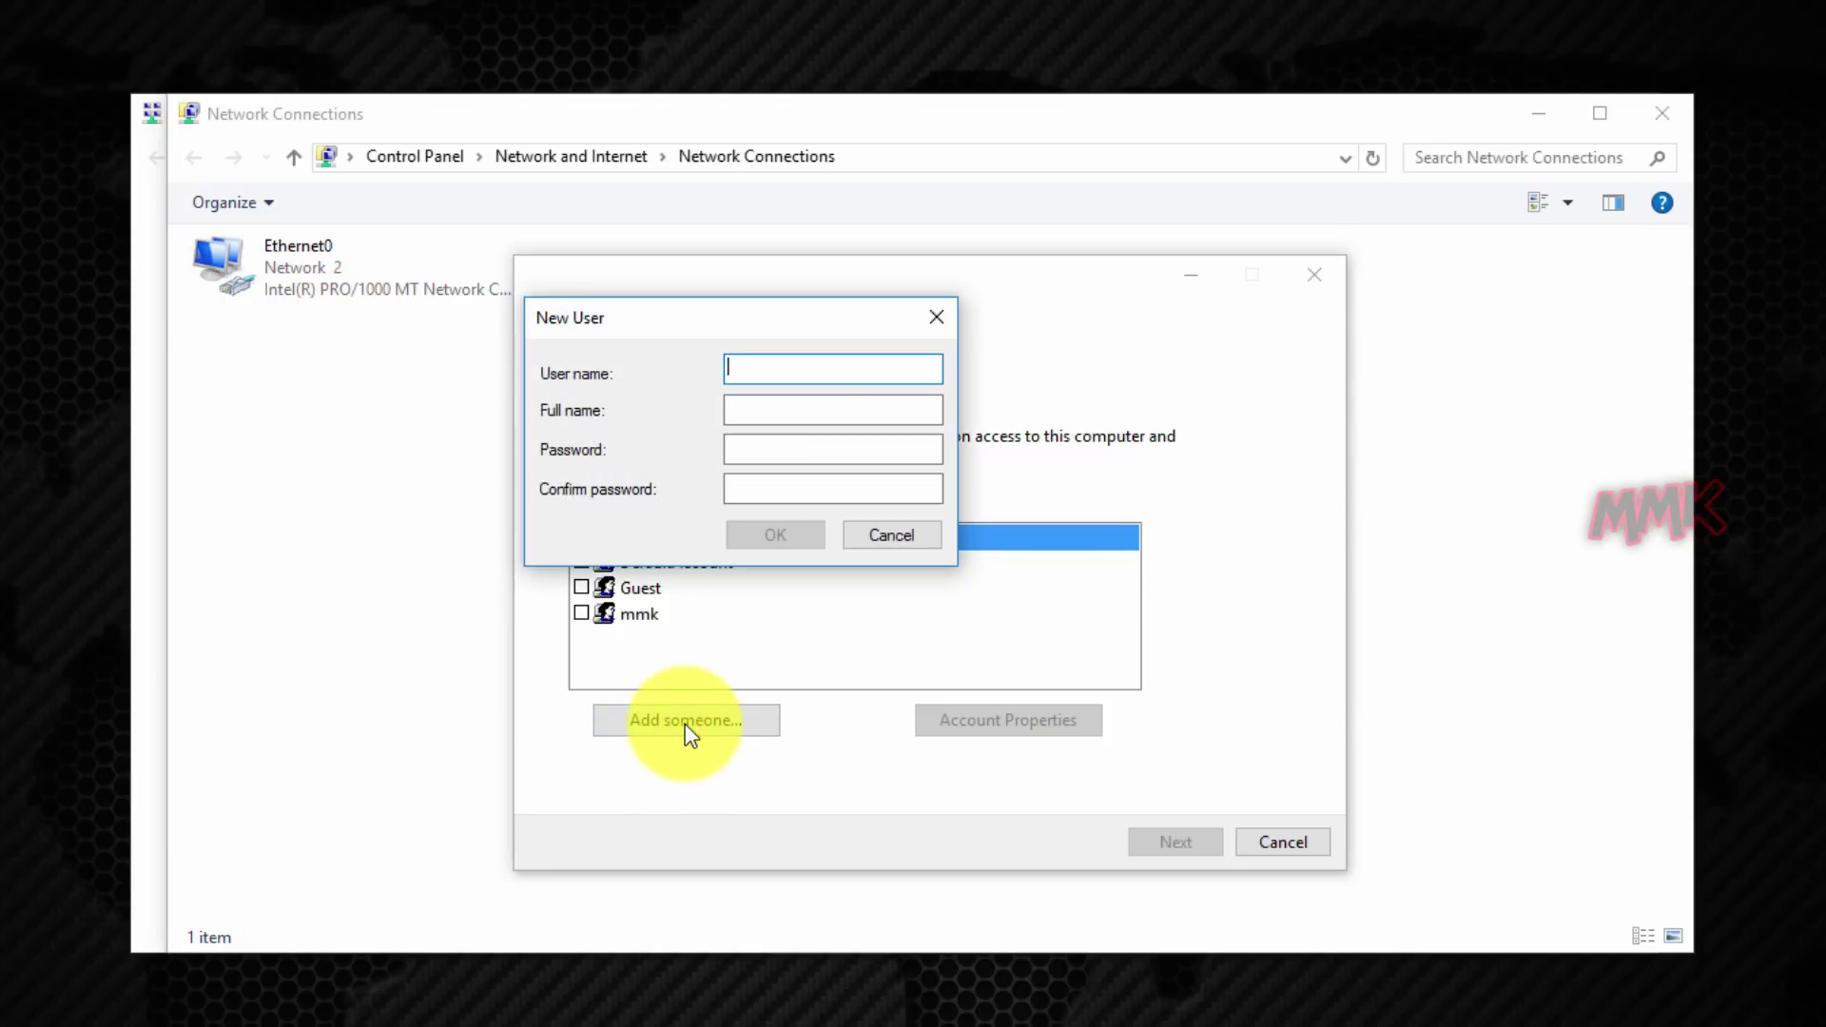
- Create the VPN user account with its user name, the user's full name and a confirmed password
text(vpnmmk)
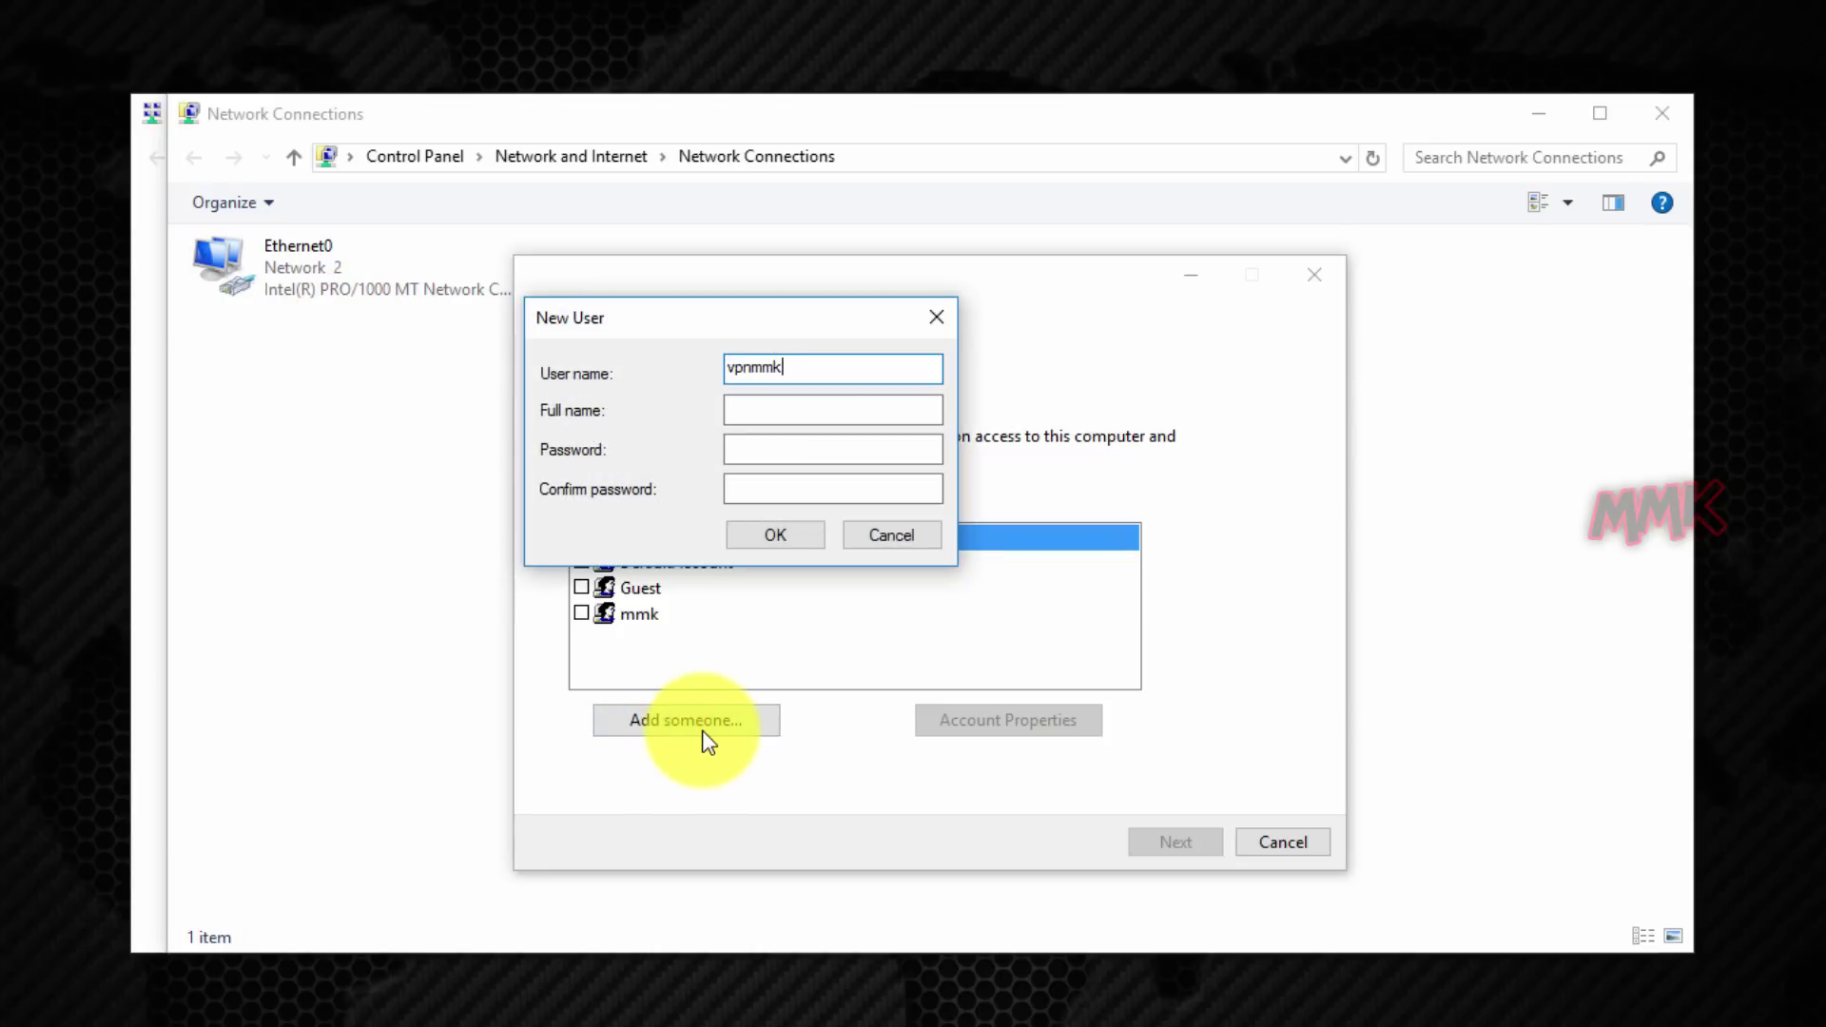
key(Tab)
text(mamuka)
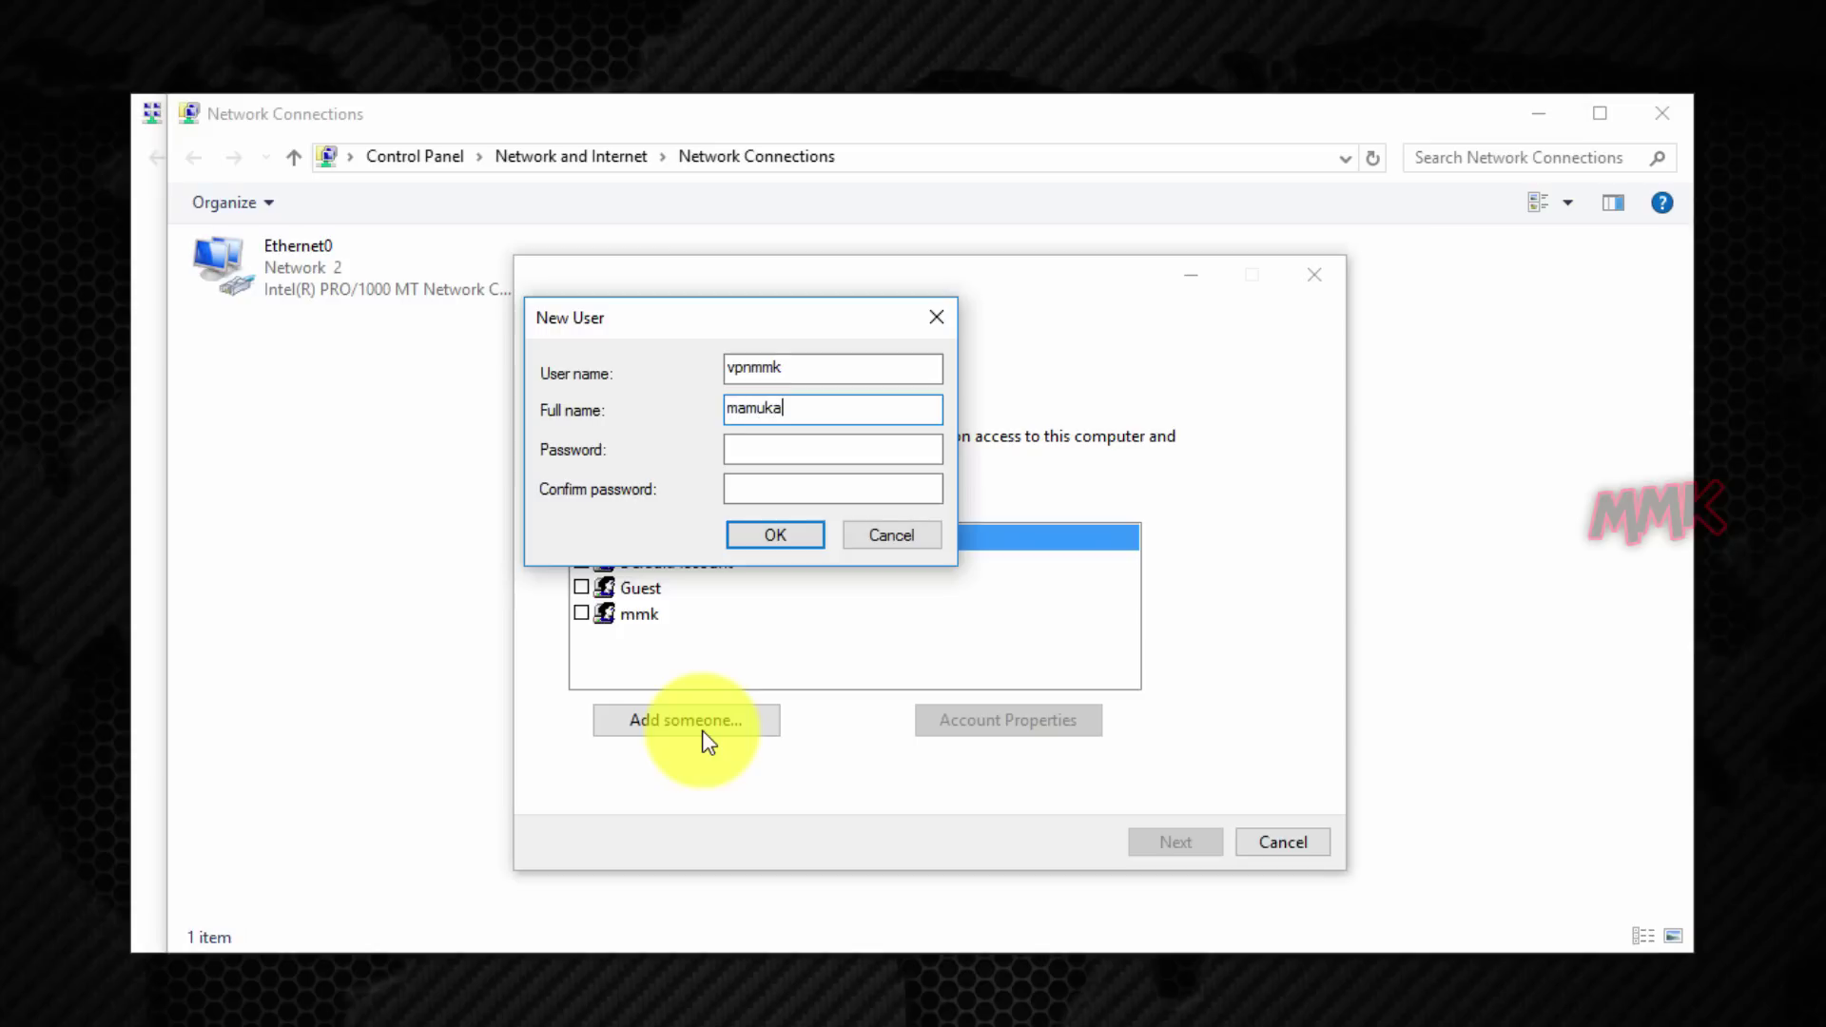
key(Tab)
text(•••••••)
key(Tab)
text(•••••••)
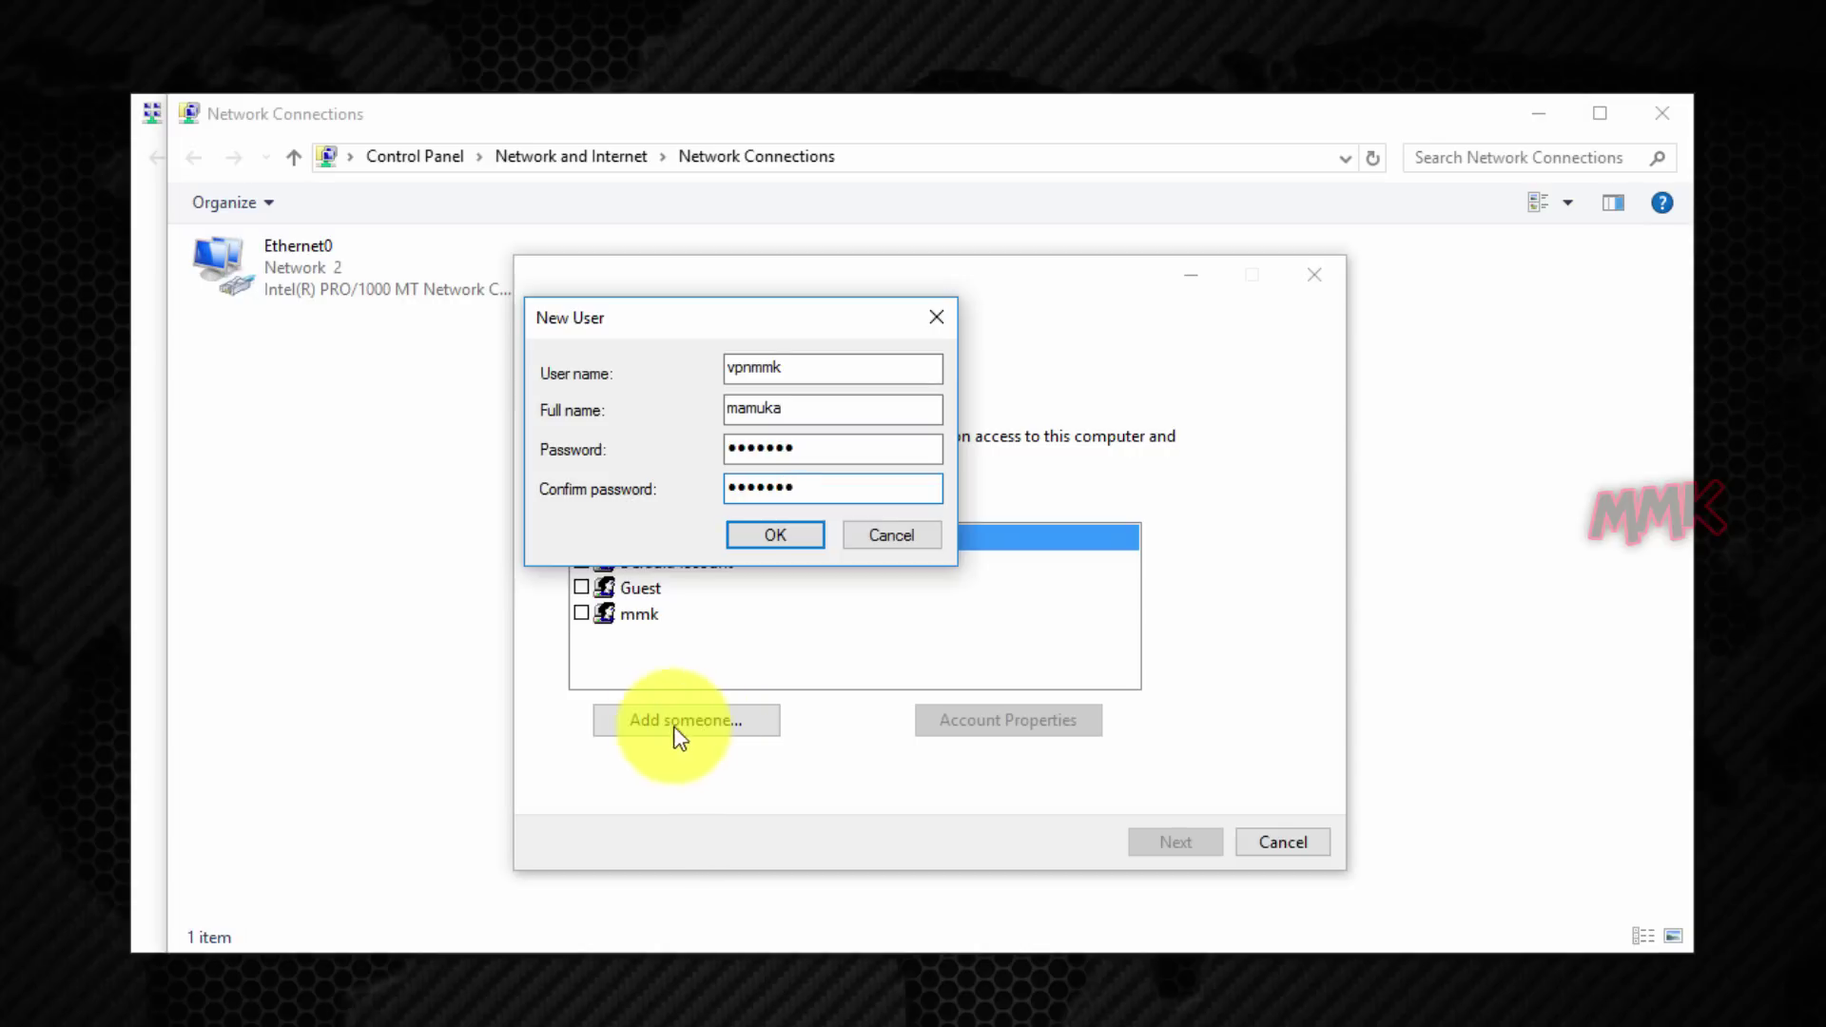
click(775, 536)
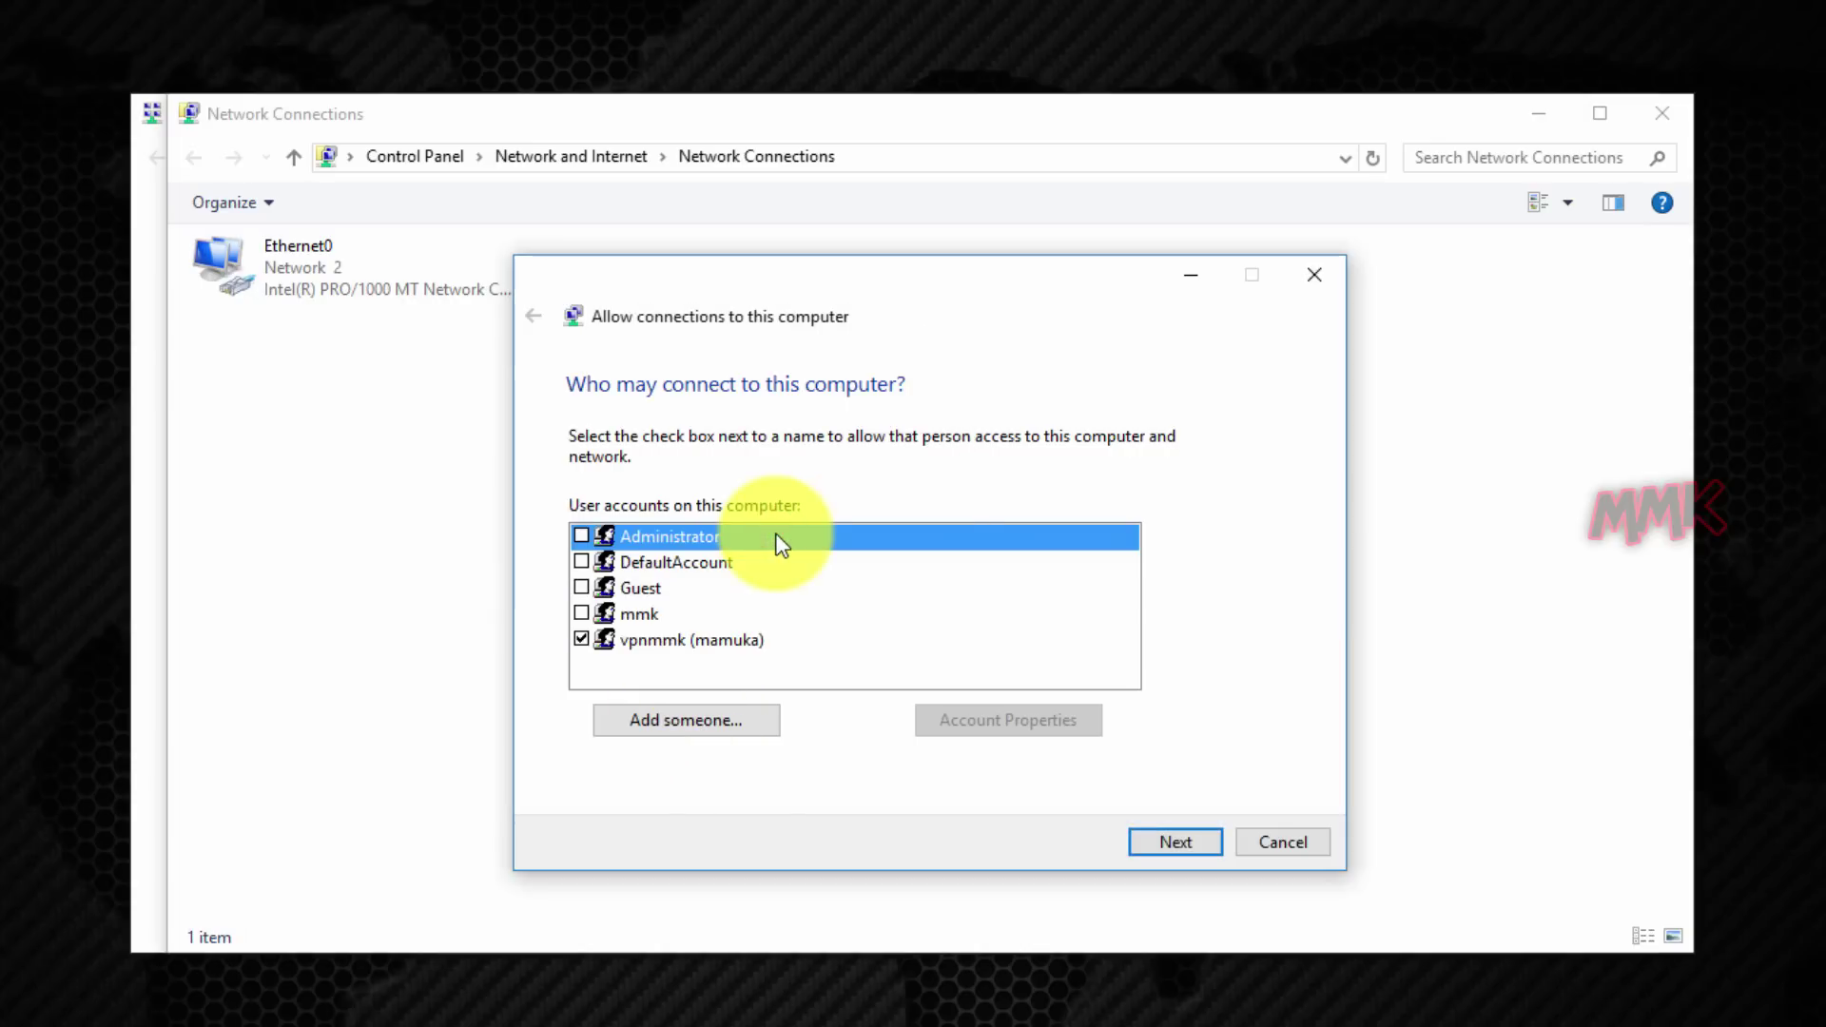
- Select the new VPN user, allow connections through the Internet, grant access and finish the wizard
click(807, 638)
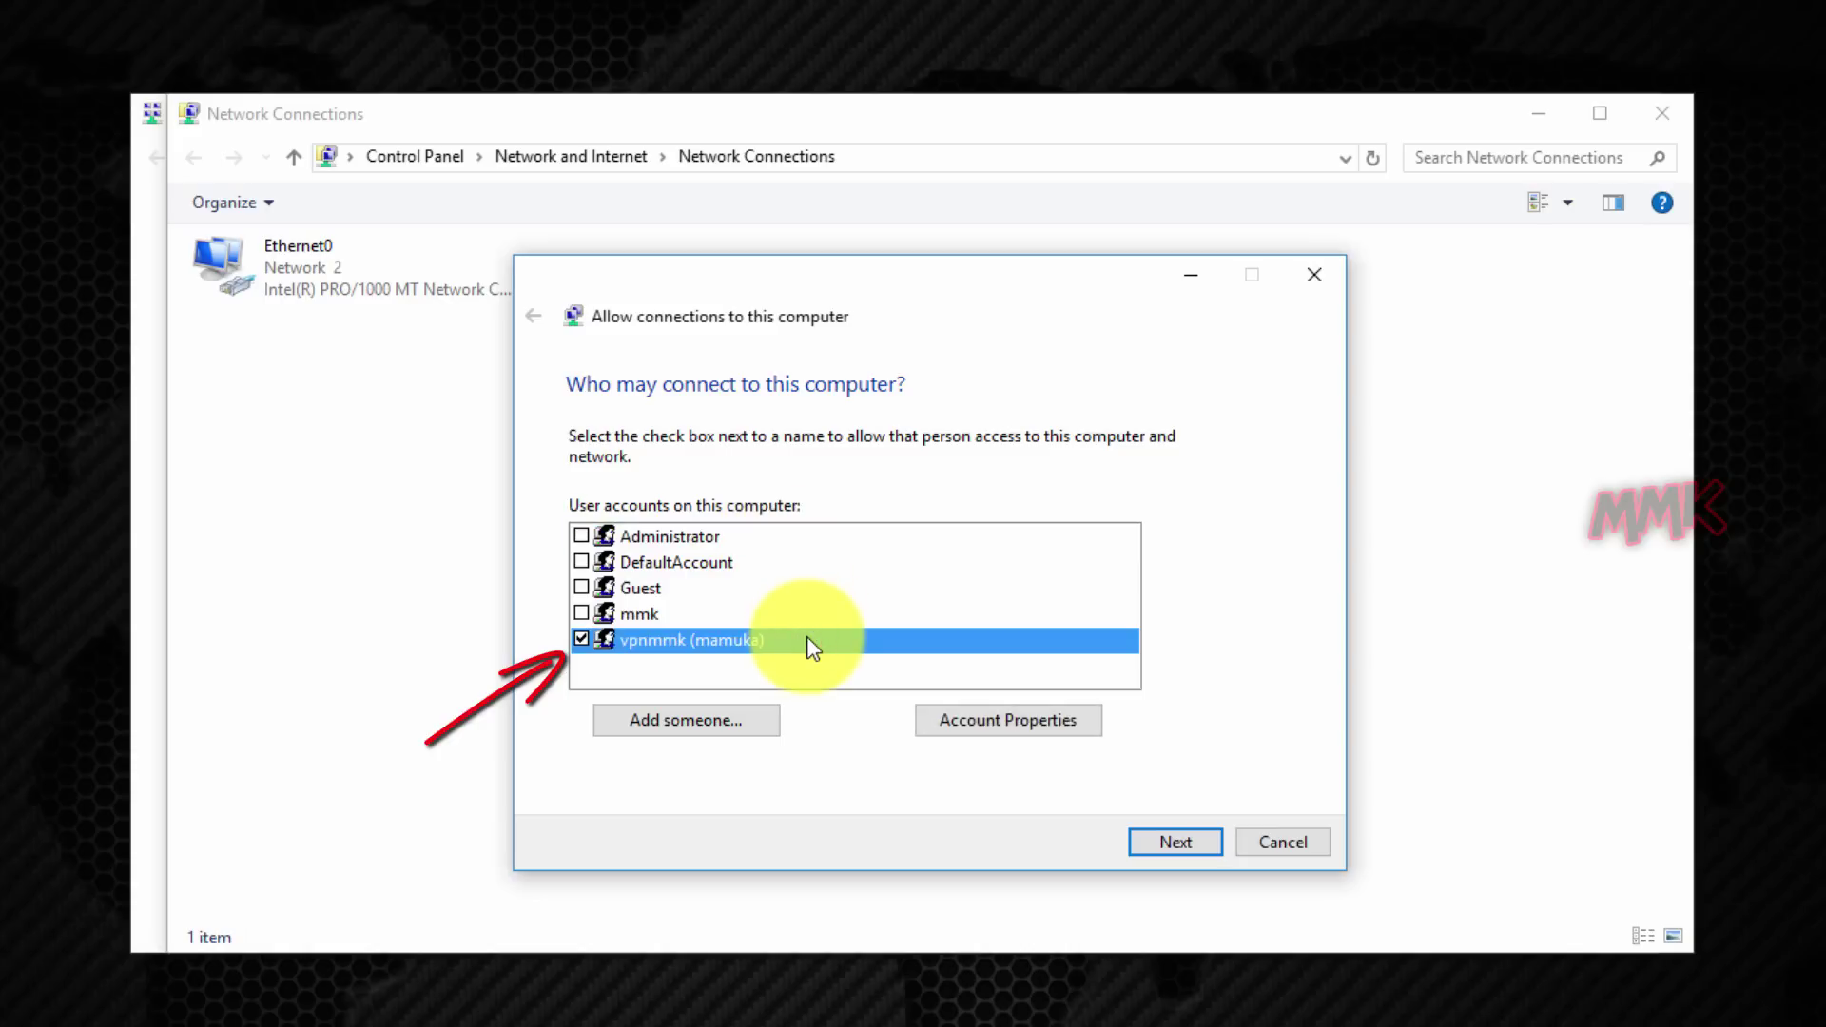
click(1153, 847)
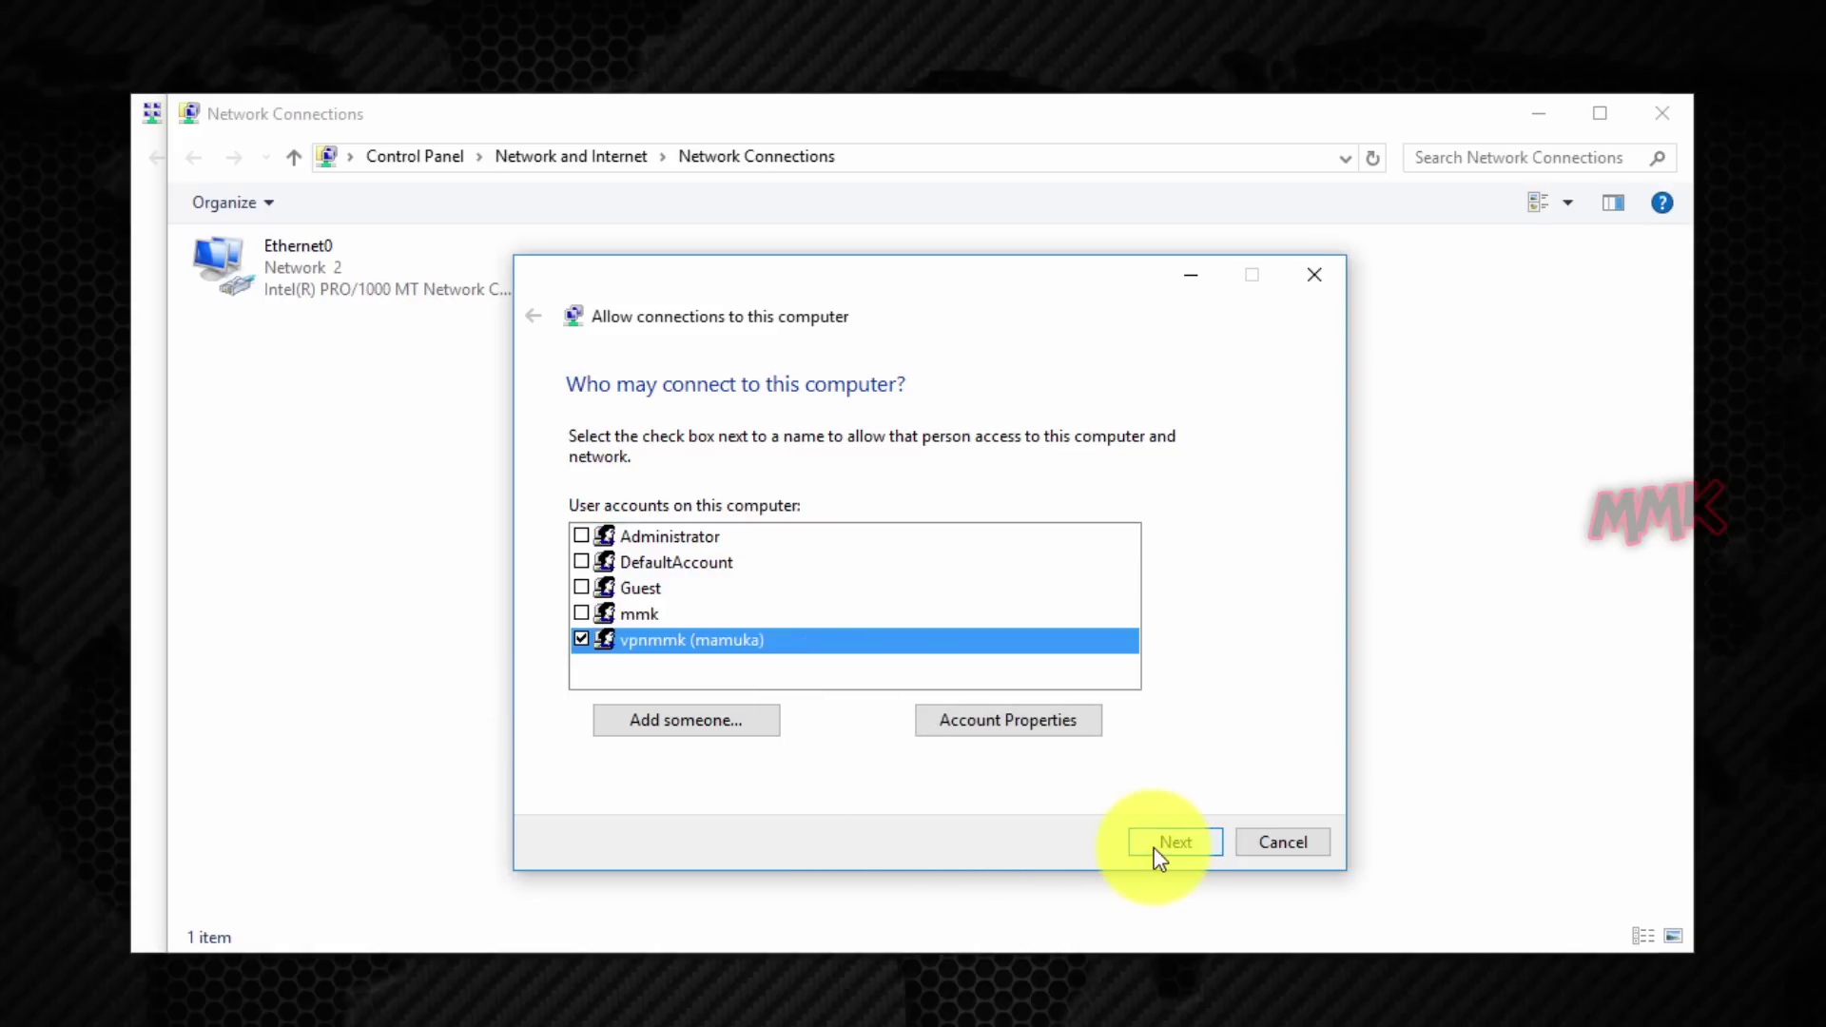
click(1154, 846)
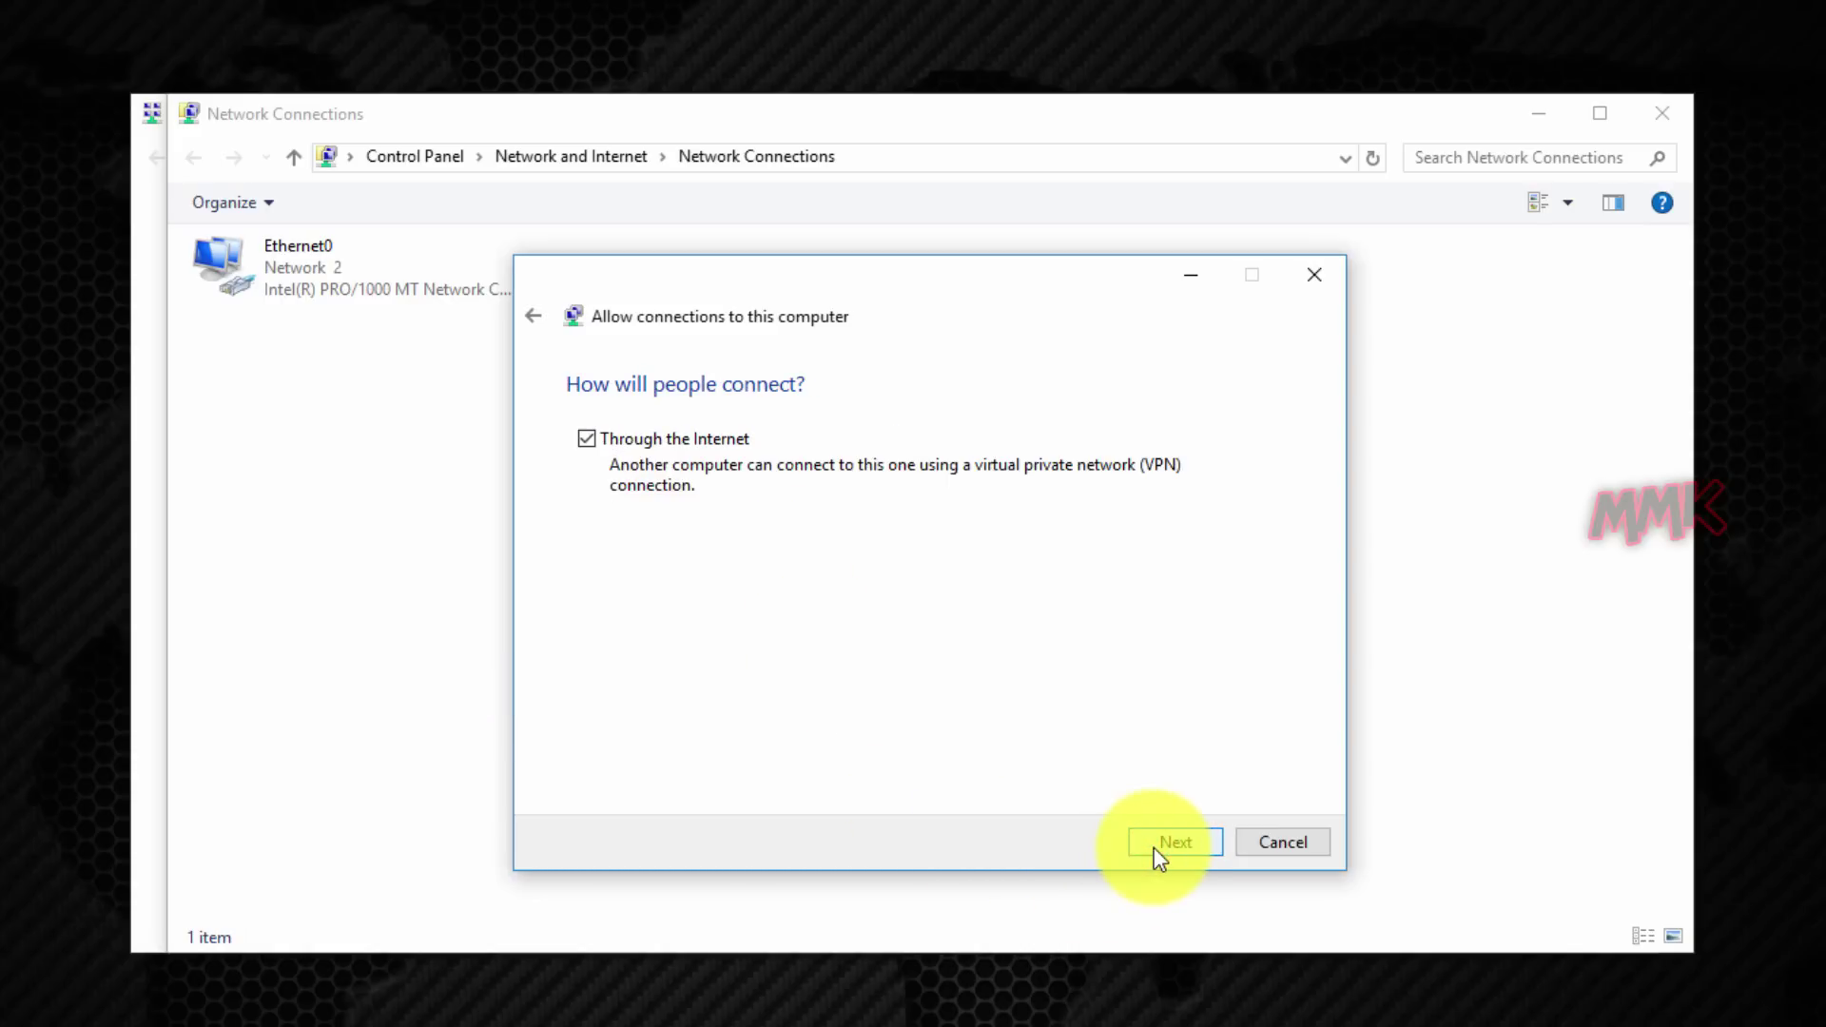
click(1156, 849)
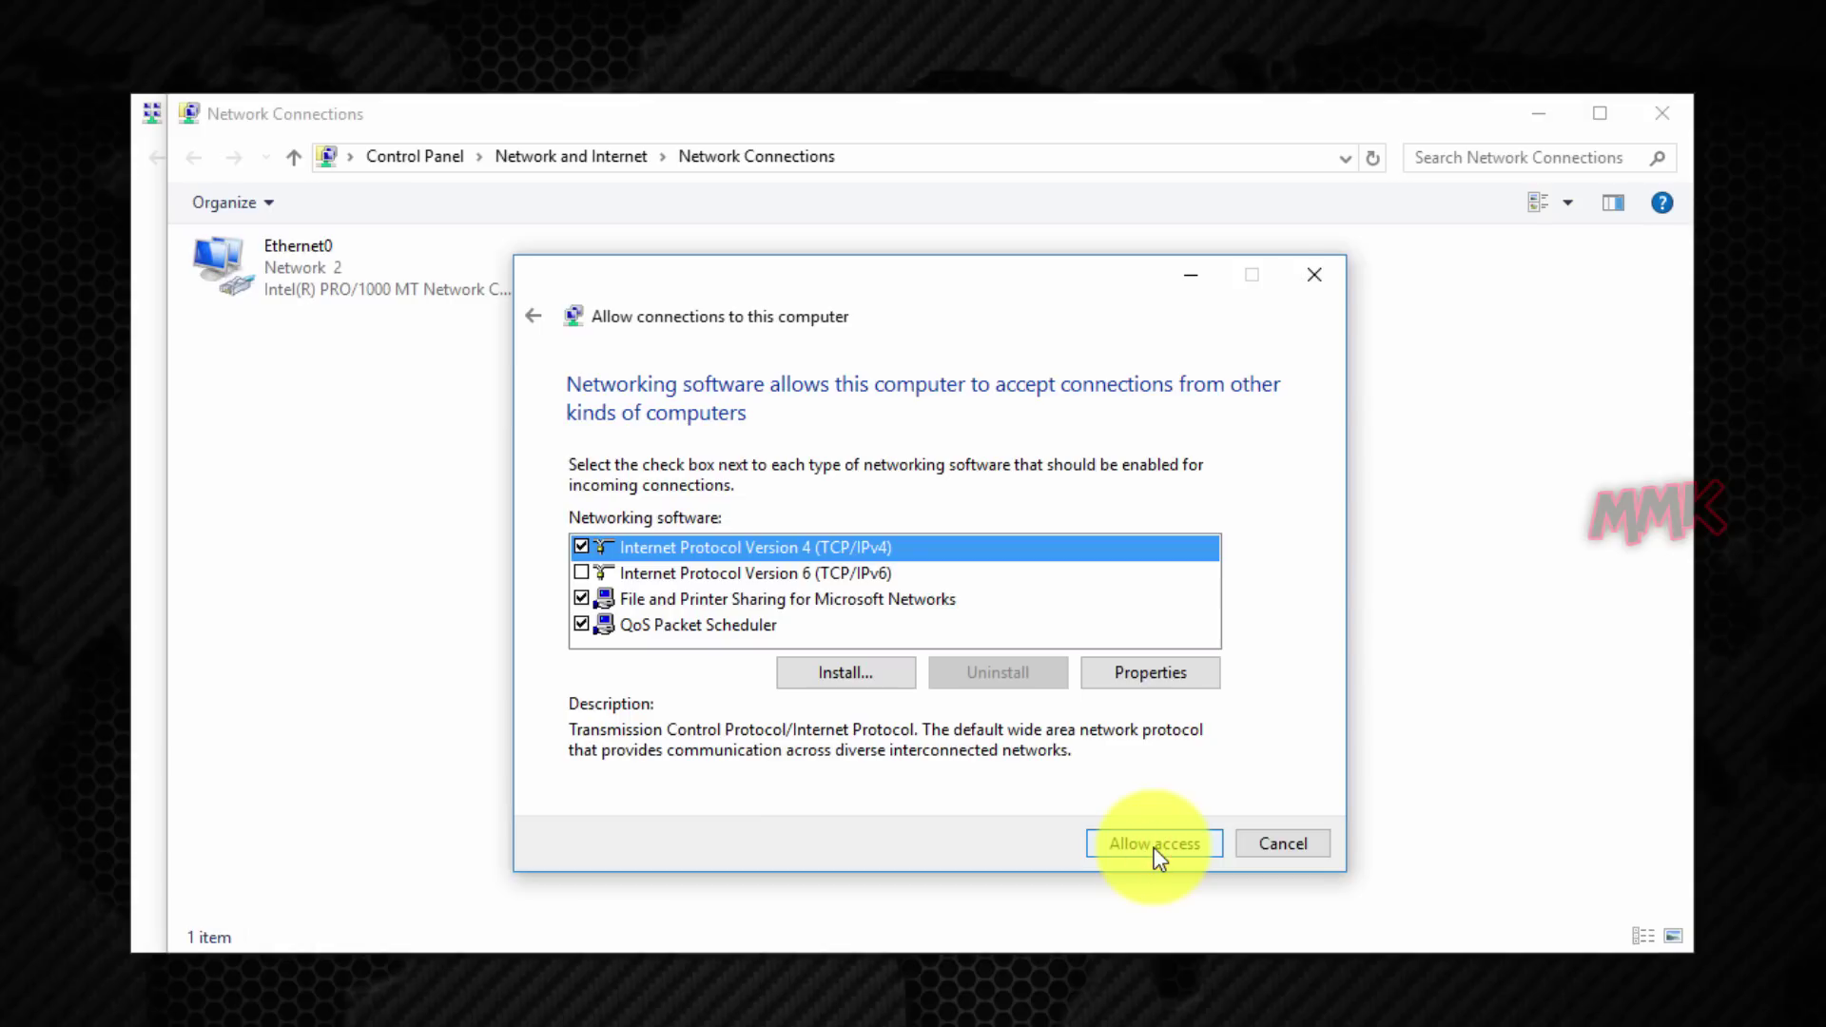
click(1155, 847)
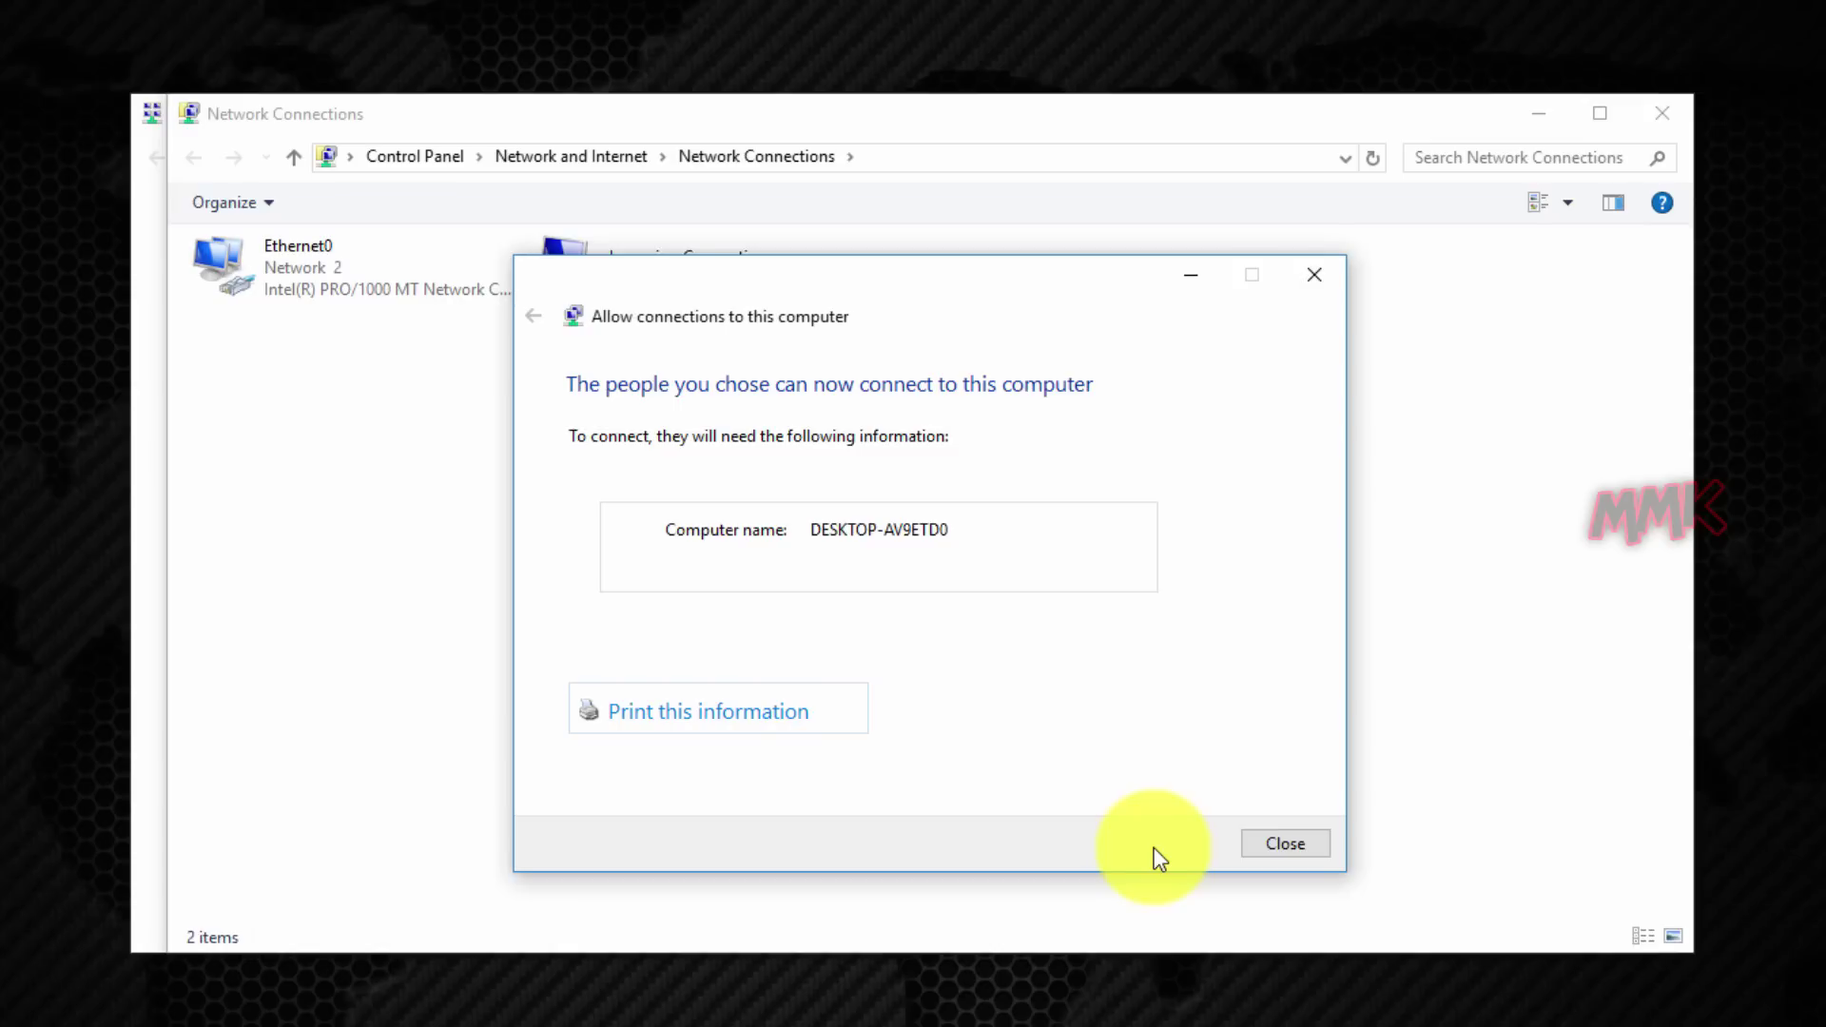
click(1274, 845)
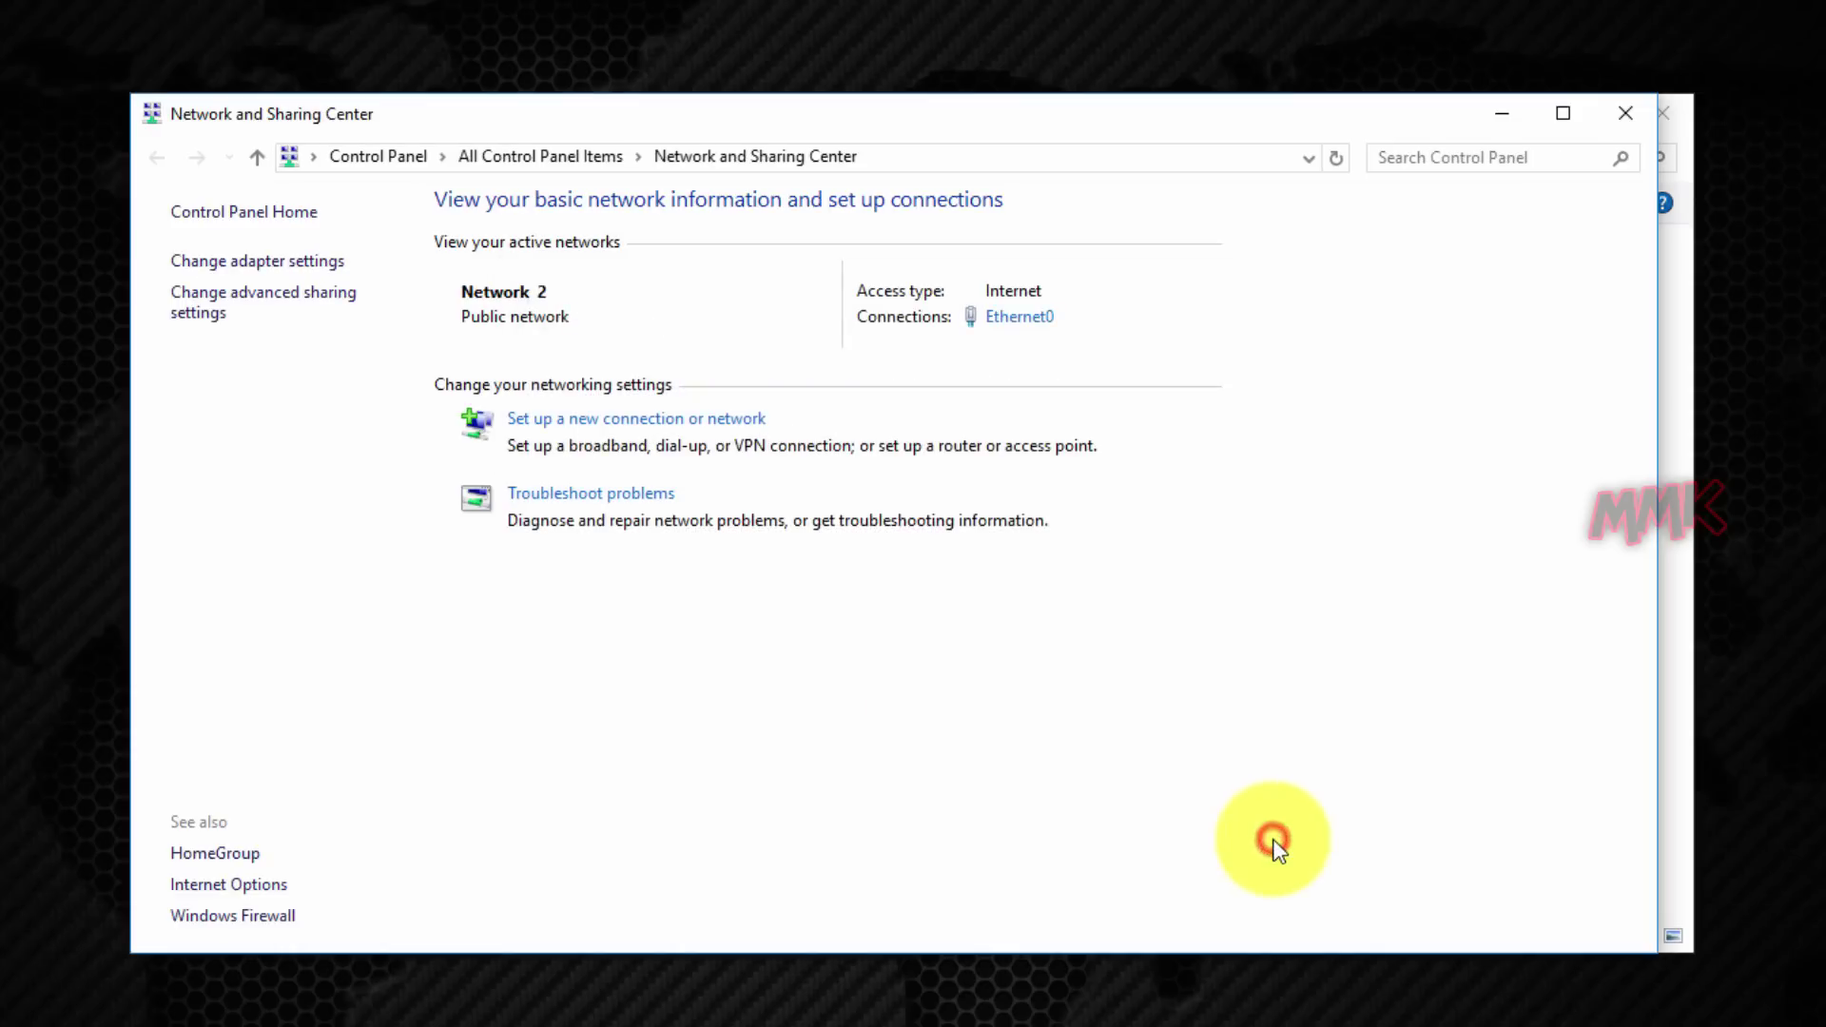
- Close the open Control Panel windows and reopen Network and Sharing Center from the tray network icon
click(1632, 115)
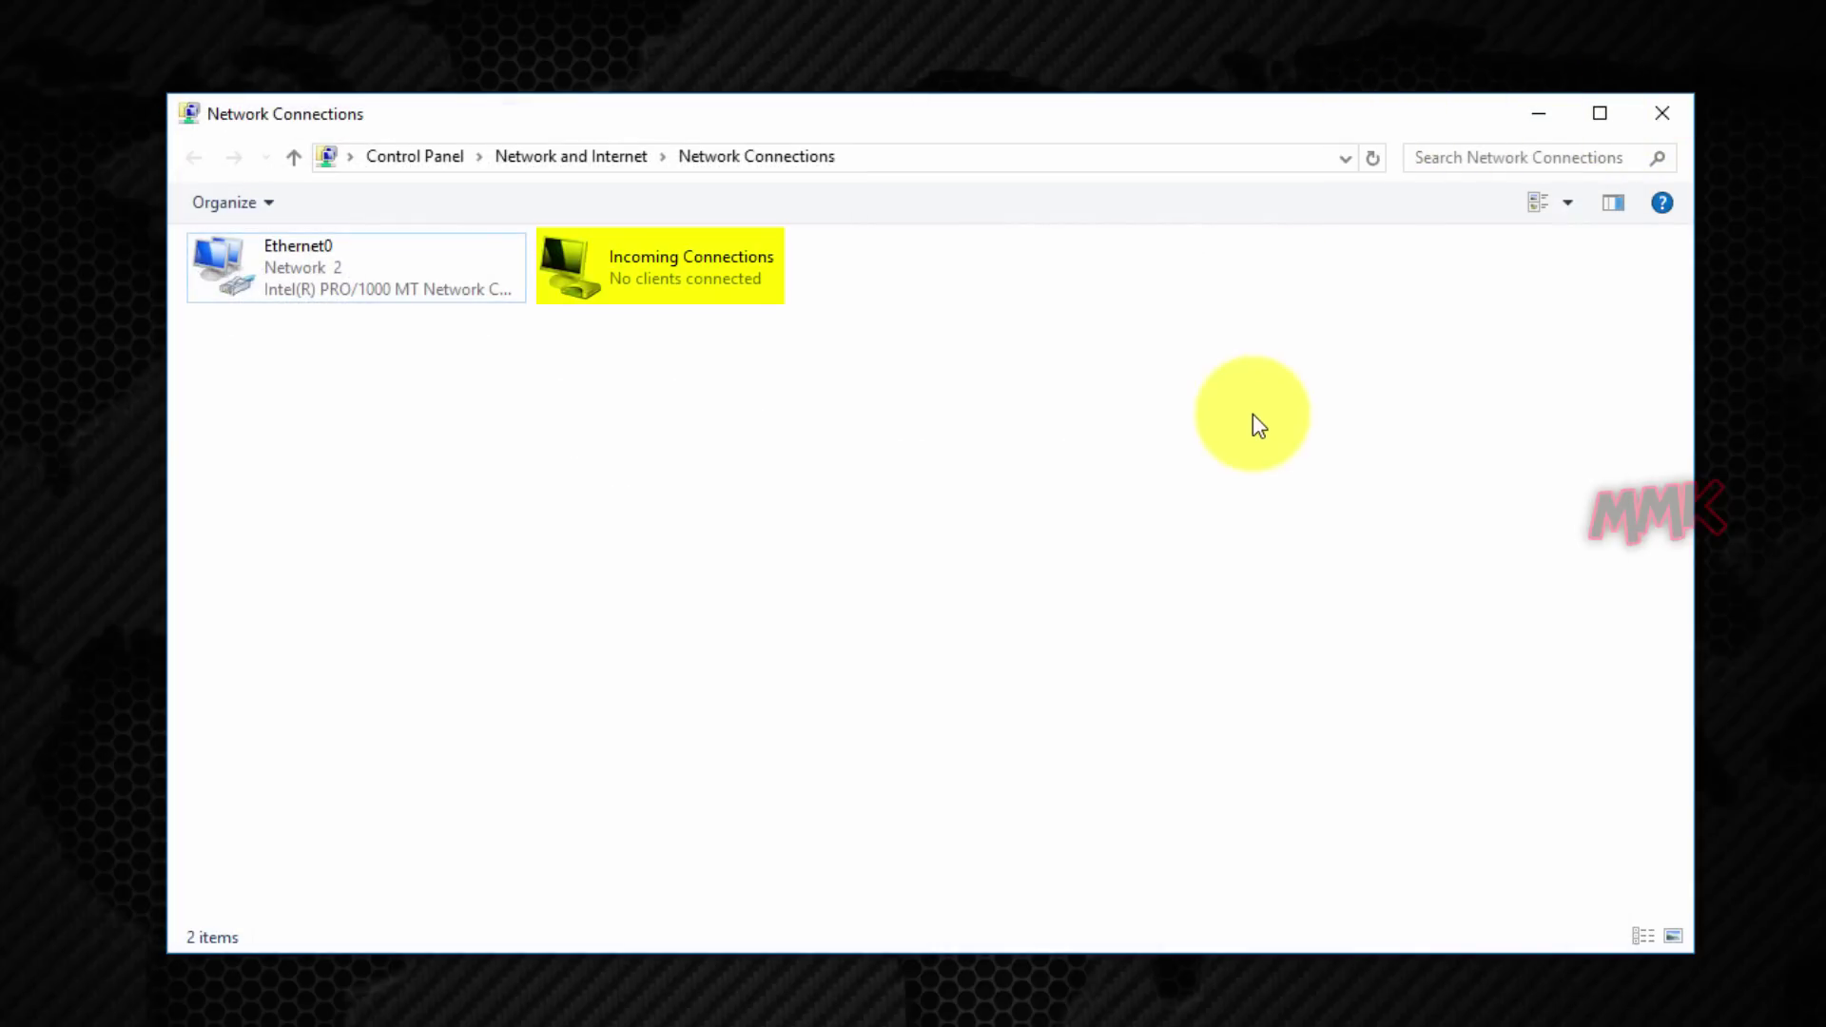
click(1662, 113)
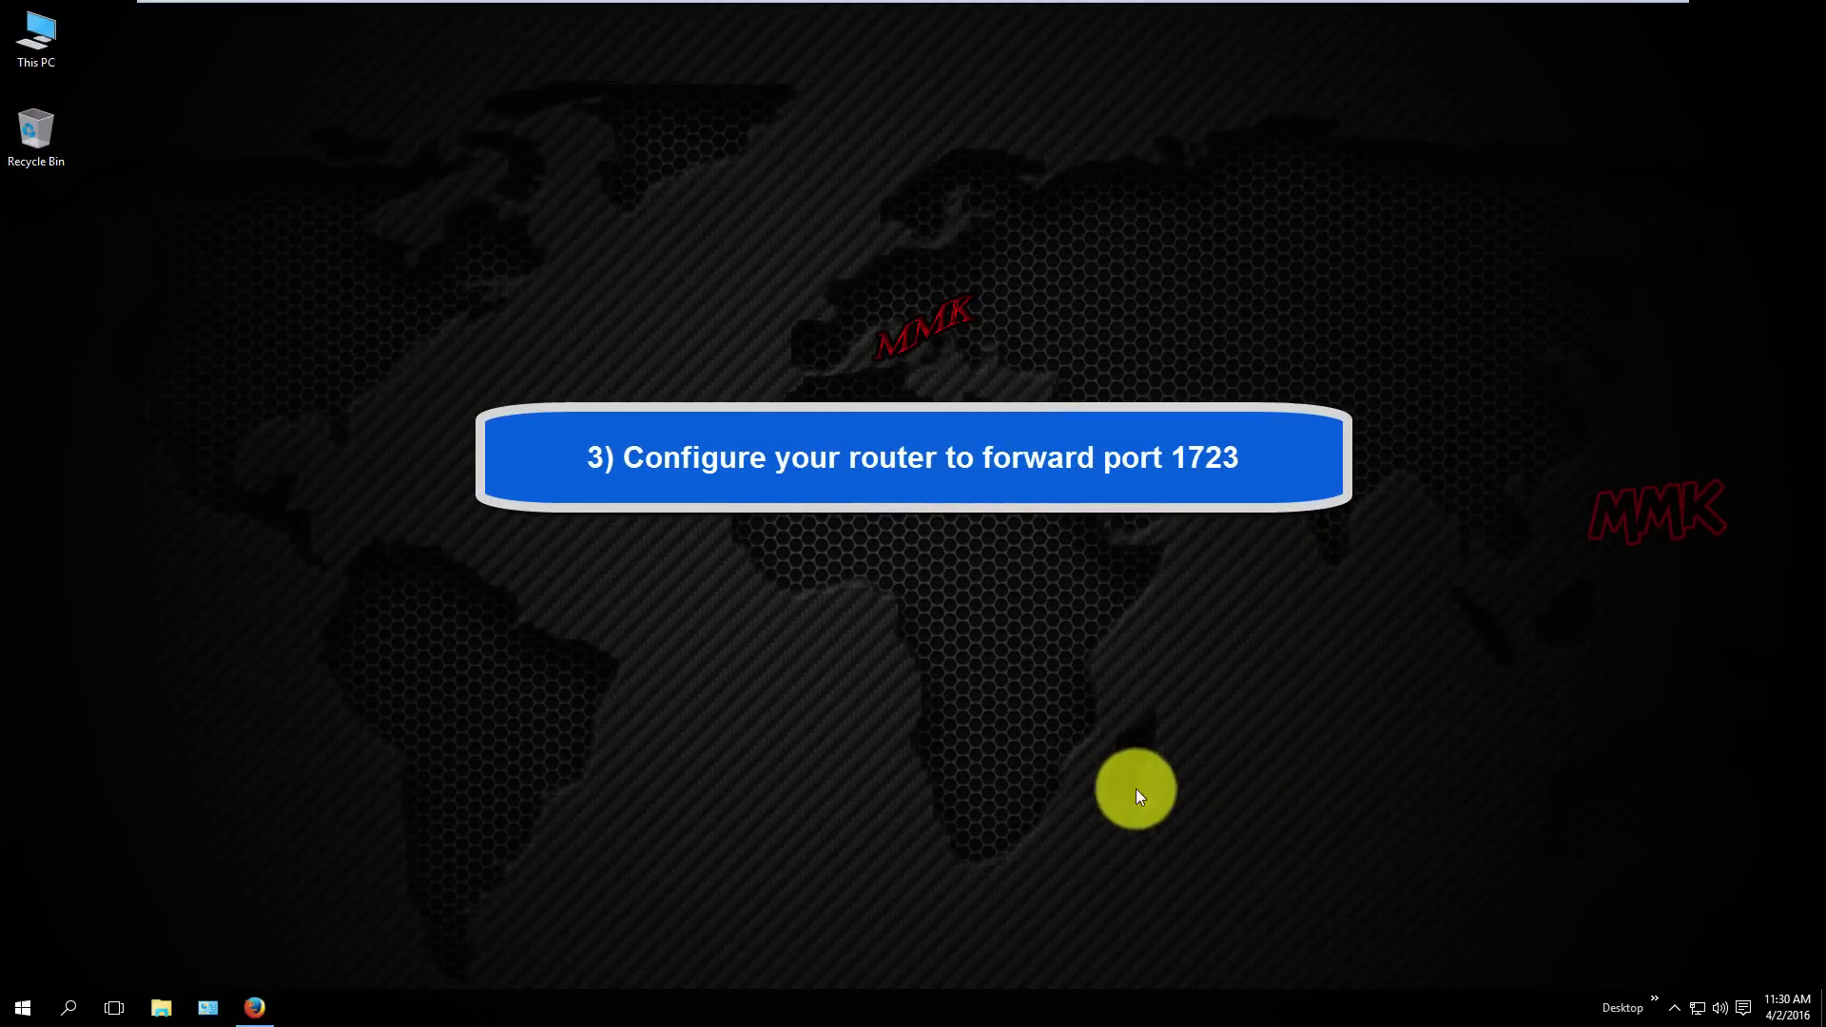
right_click(1698, 1006)
click(1688, 979)
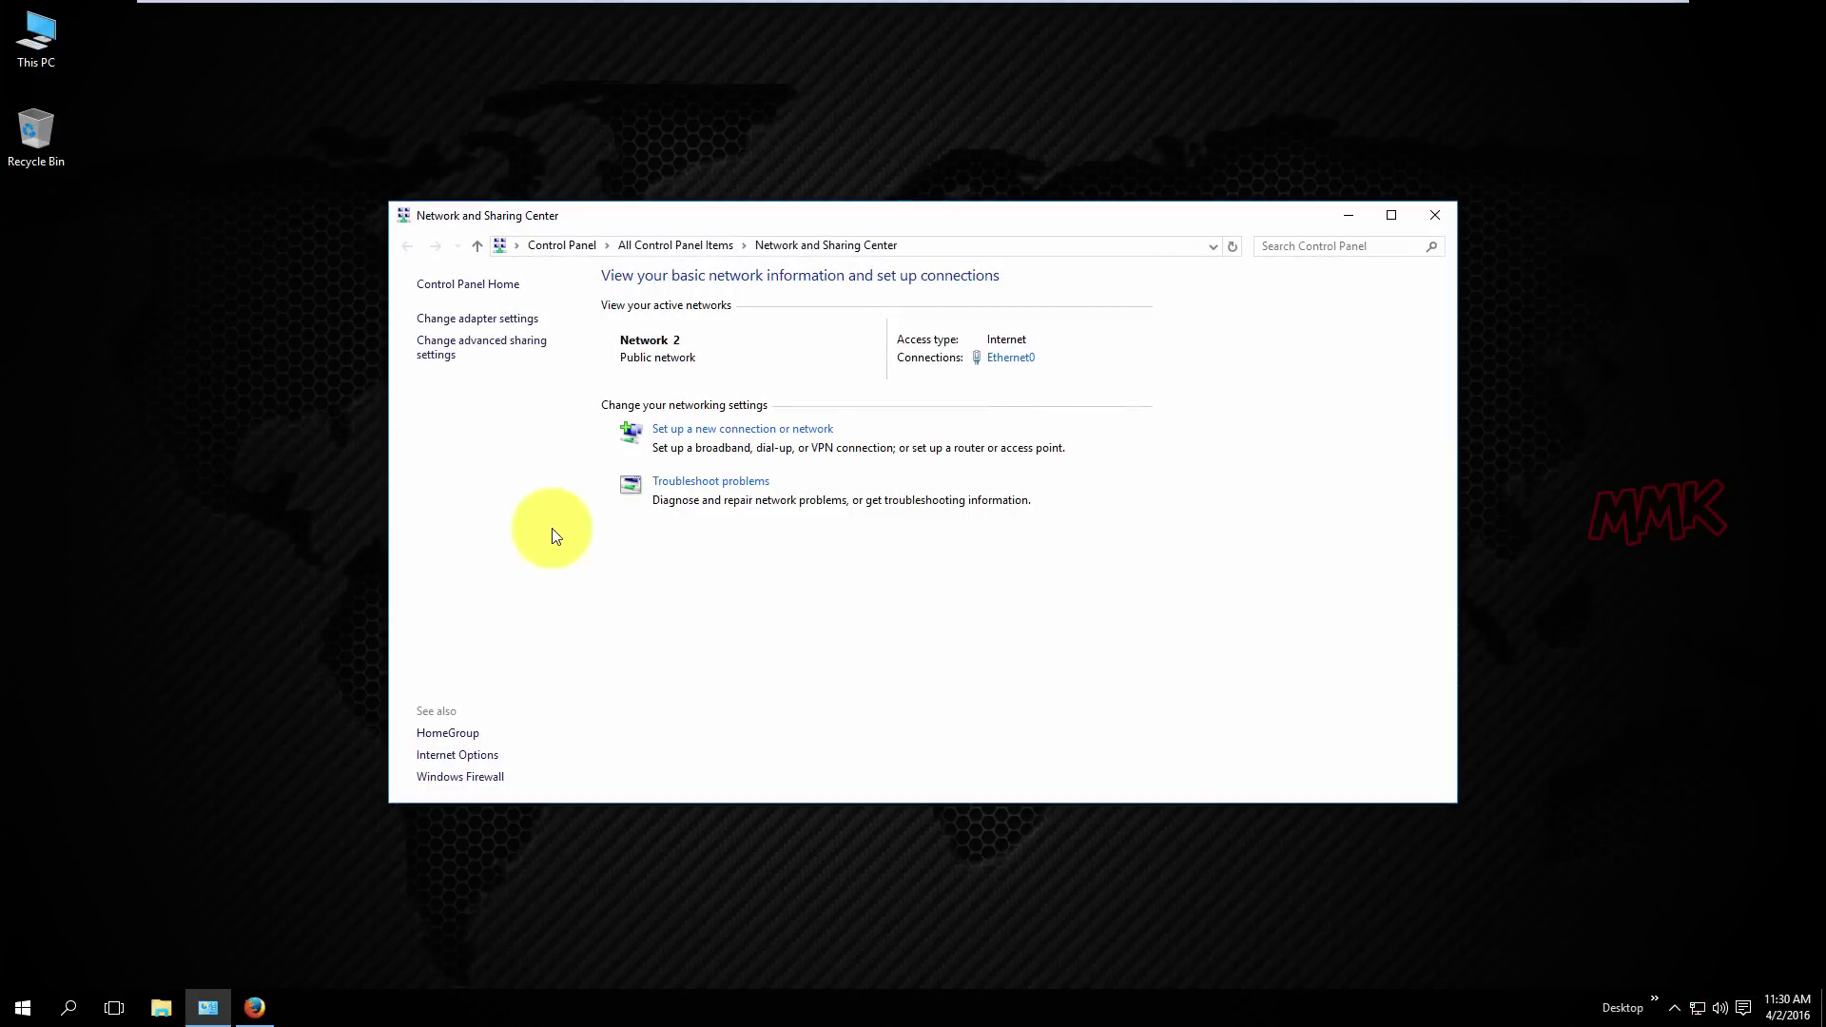
- Open Ethernet0's Network Connection Details to read the default gateway 192.168.1.1
click(490, 320)
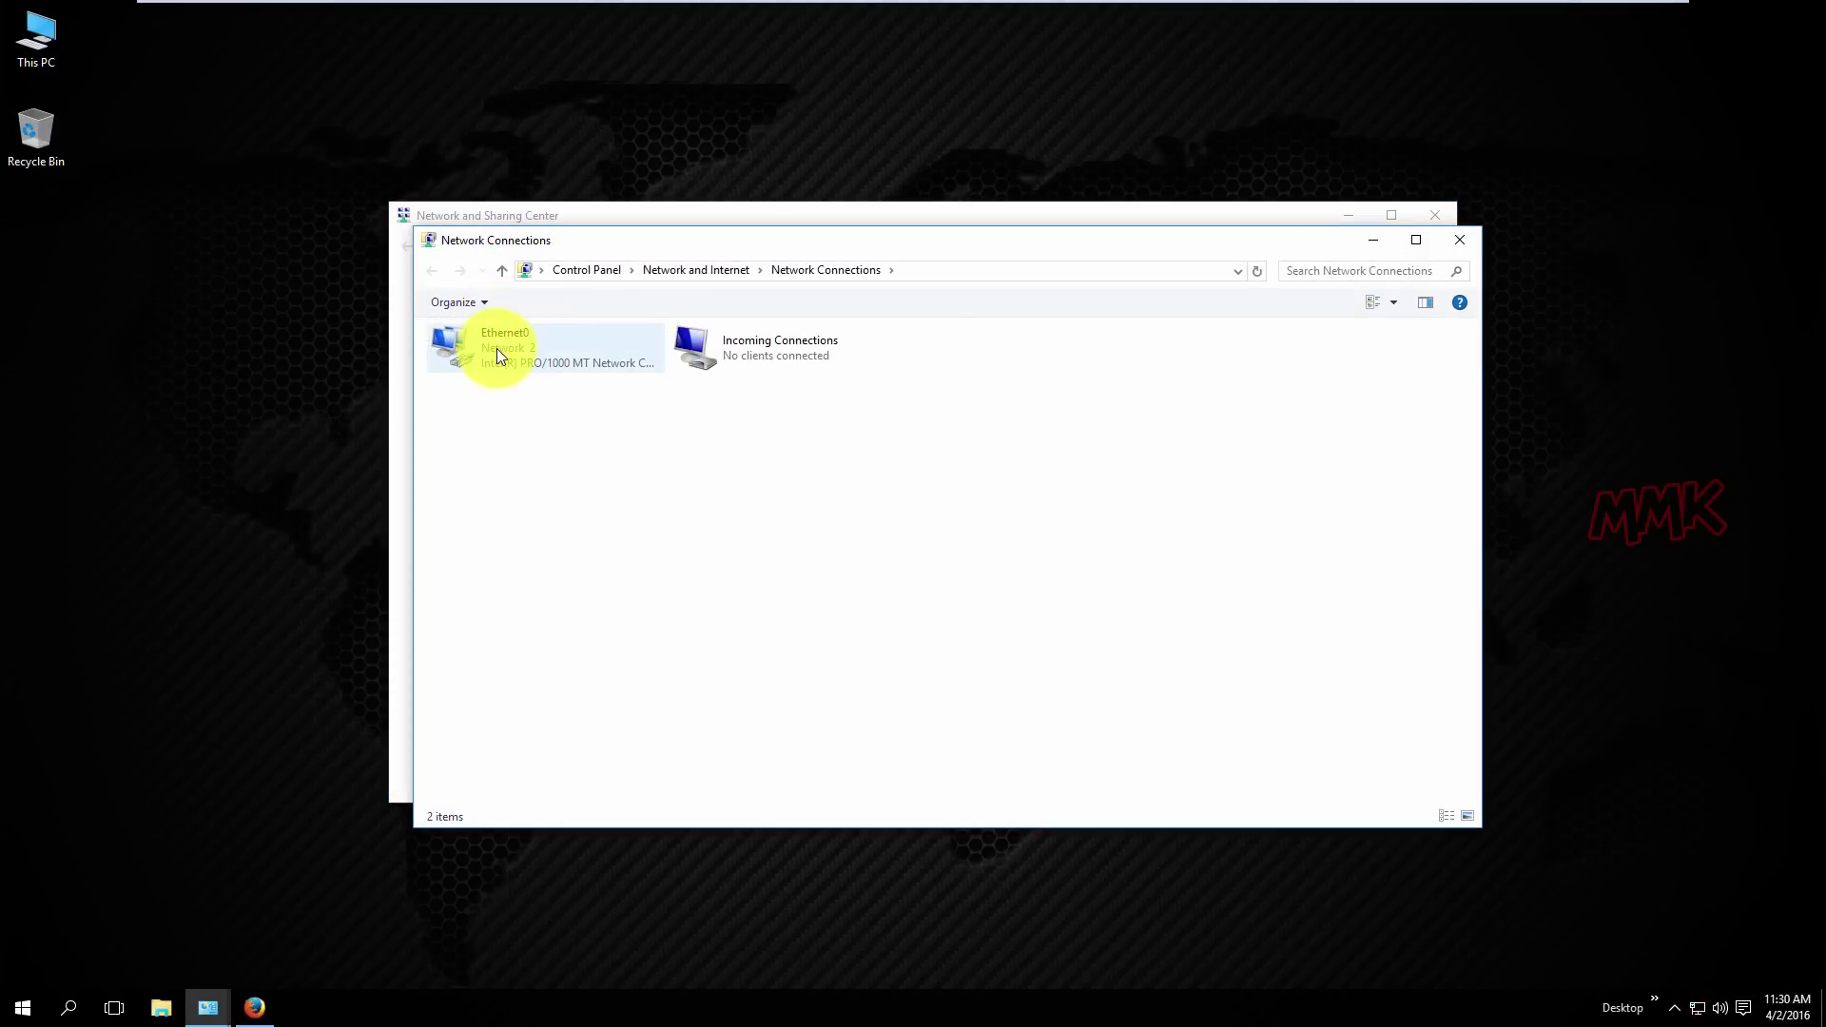
right_click(497, 348)
click(521, 379)
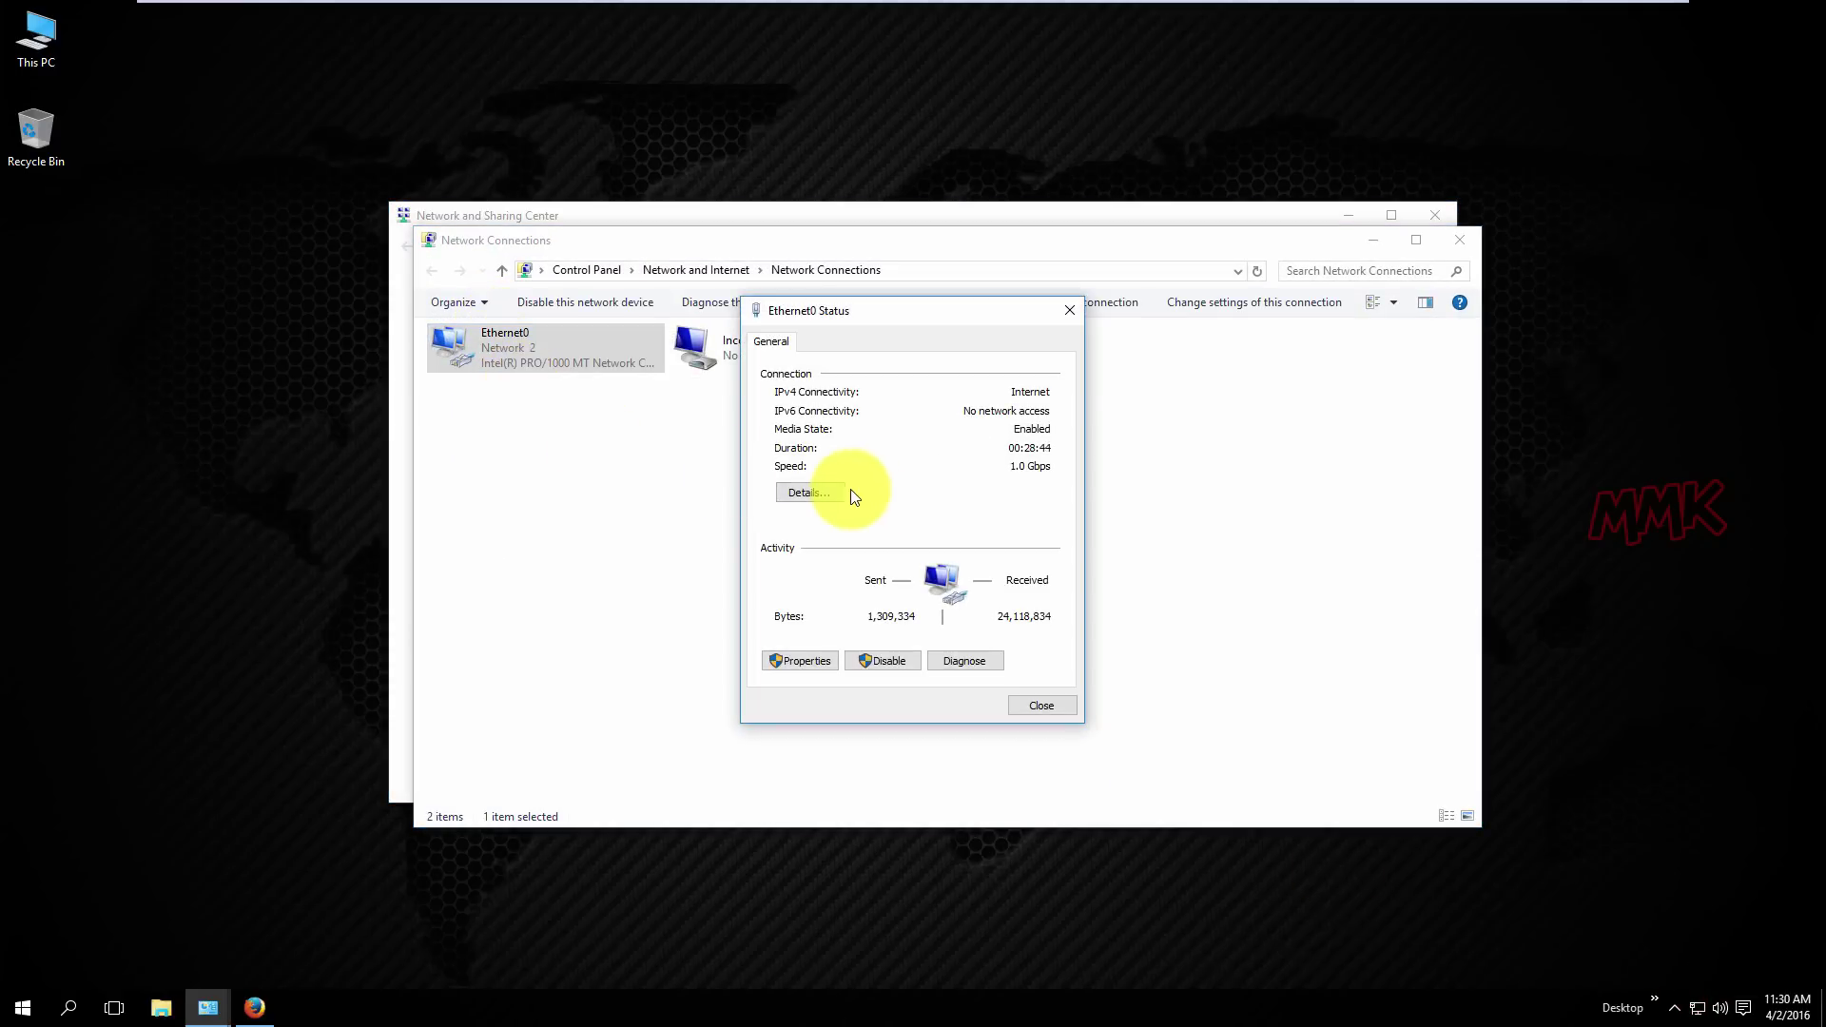
click(835, 492)
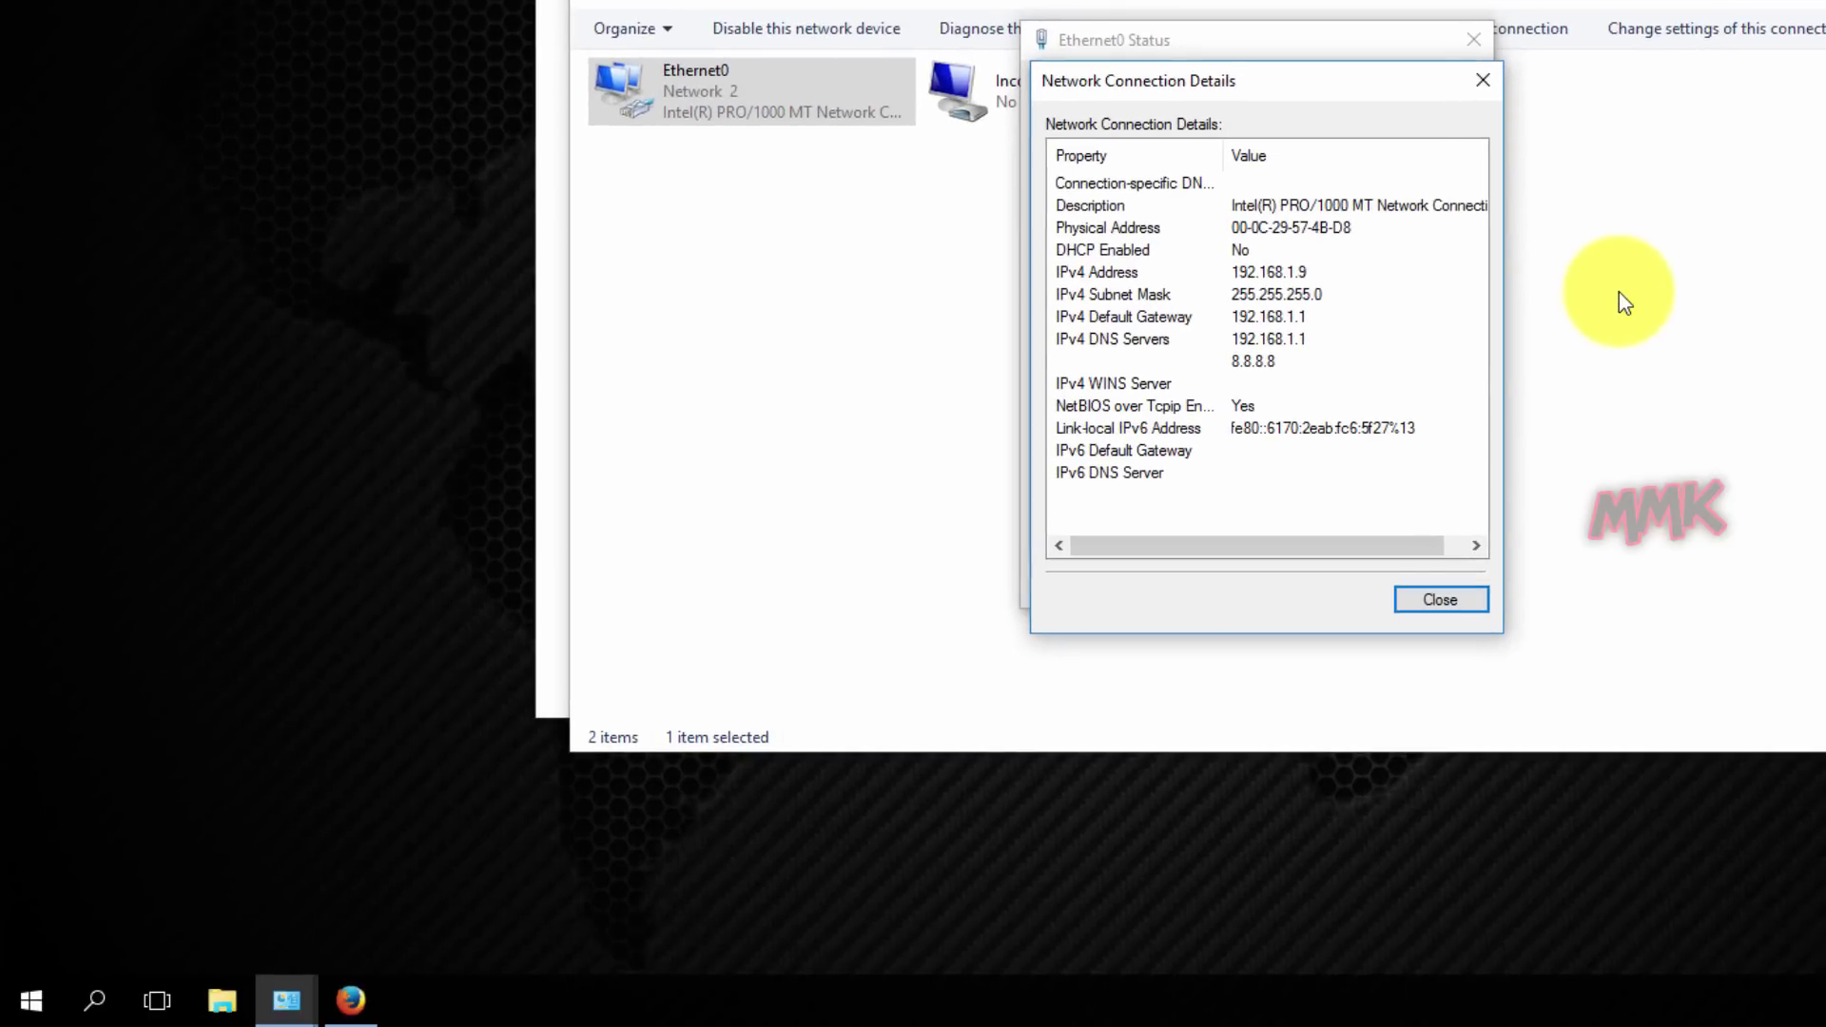
right_click(33, 996)
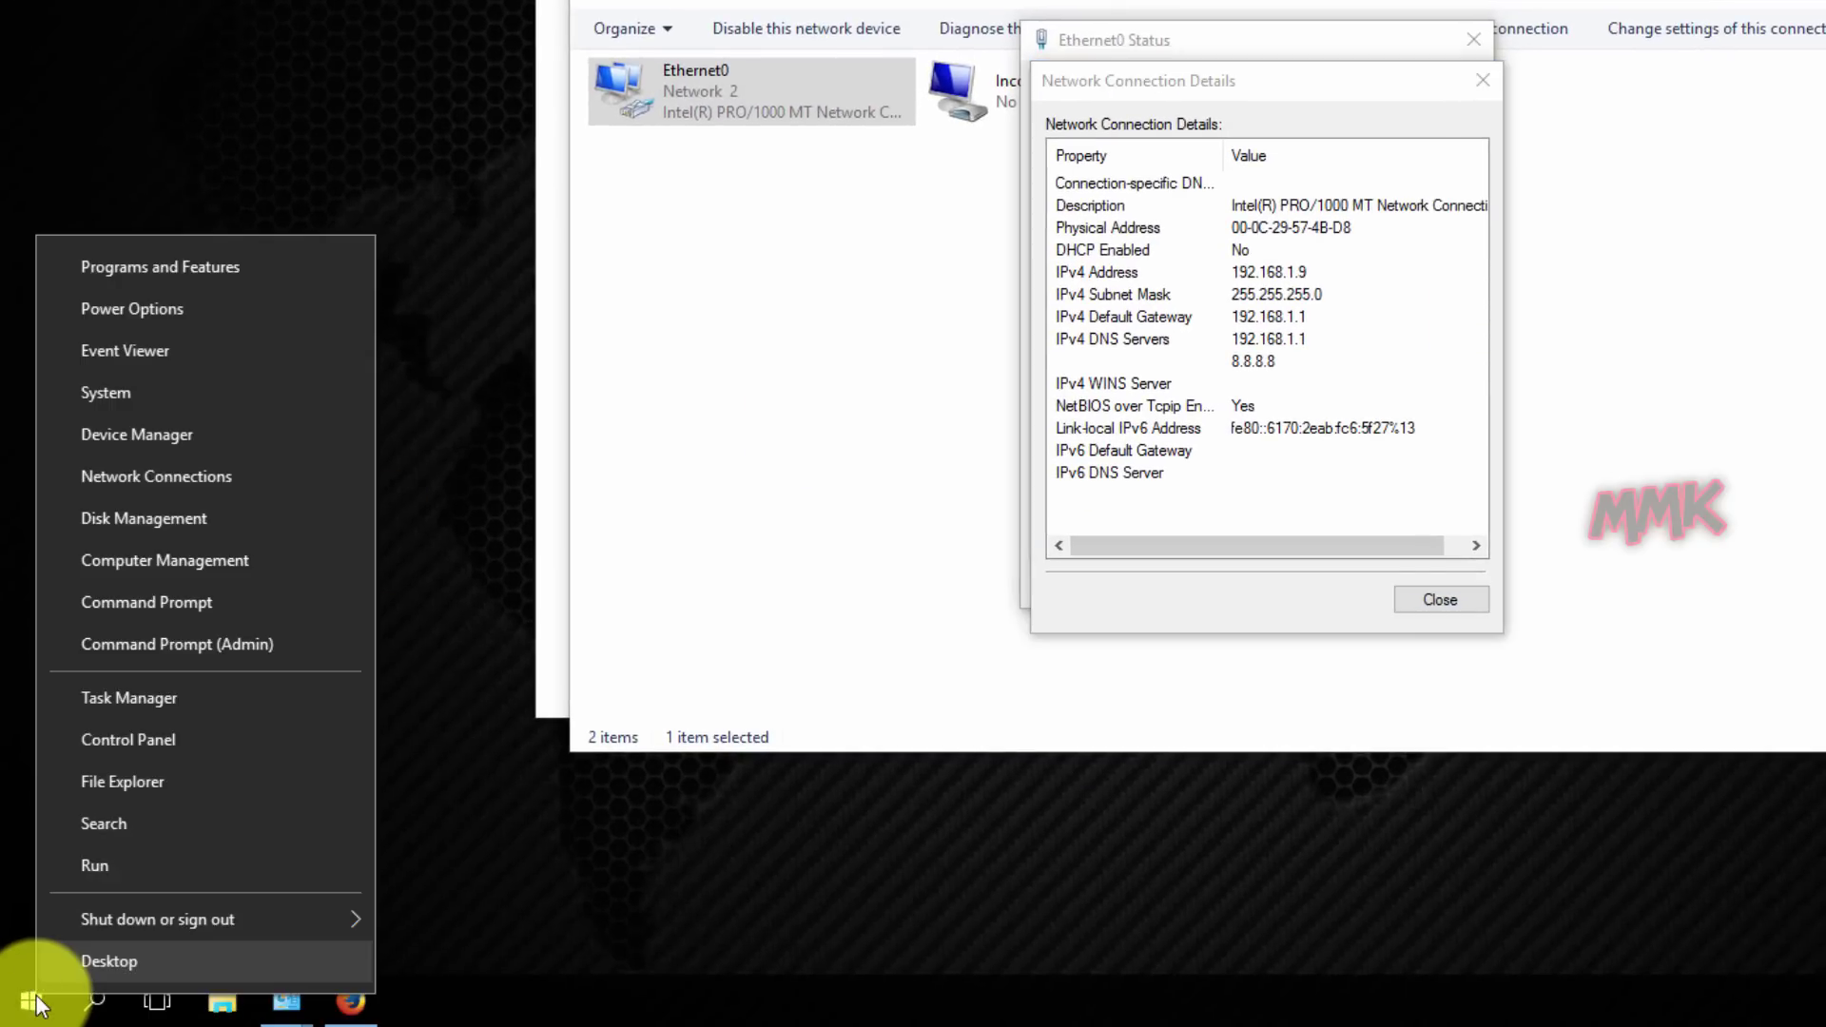
- Run ipconfig in Command Prompt and copy the default gateway address 192.168.1.1
click(163, 603)
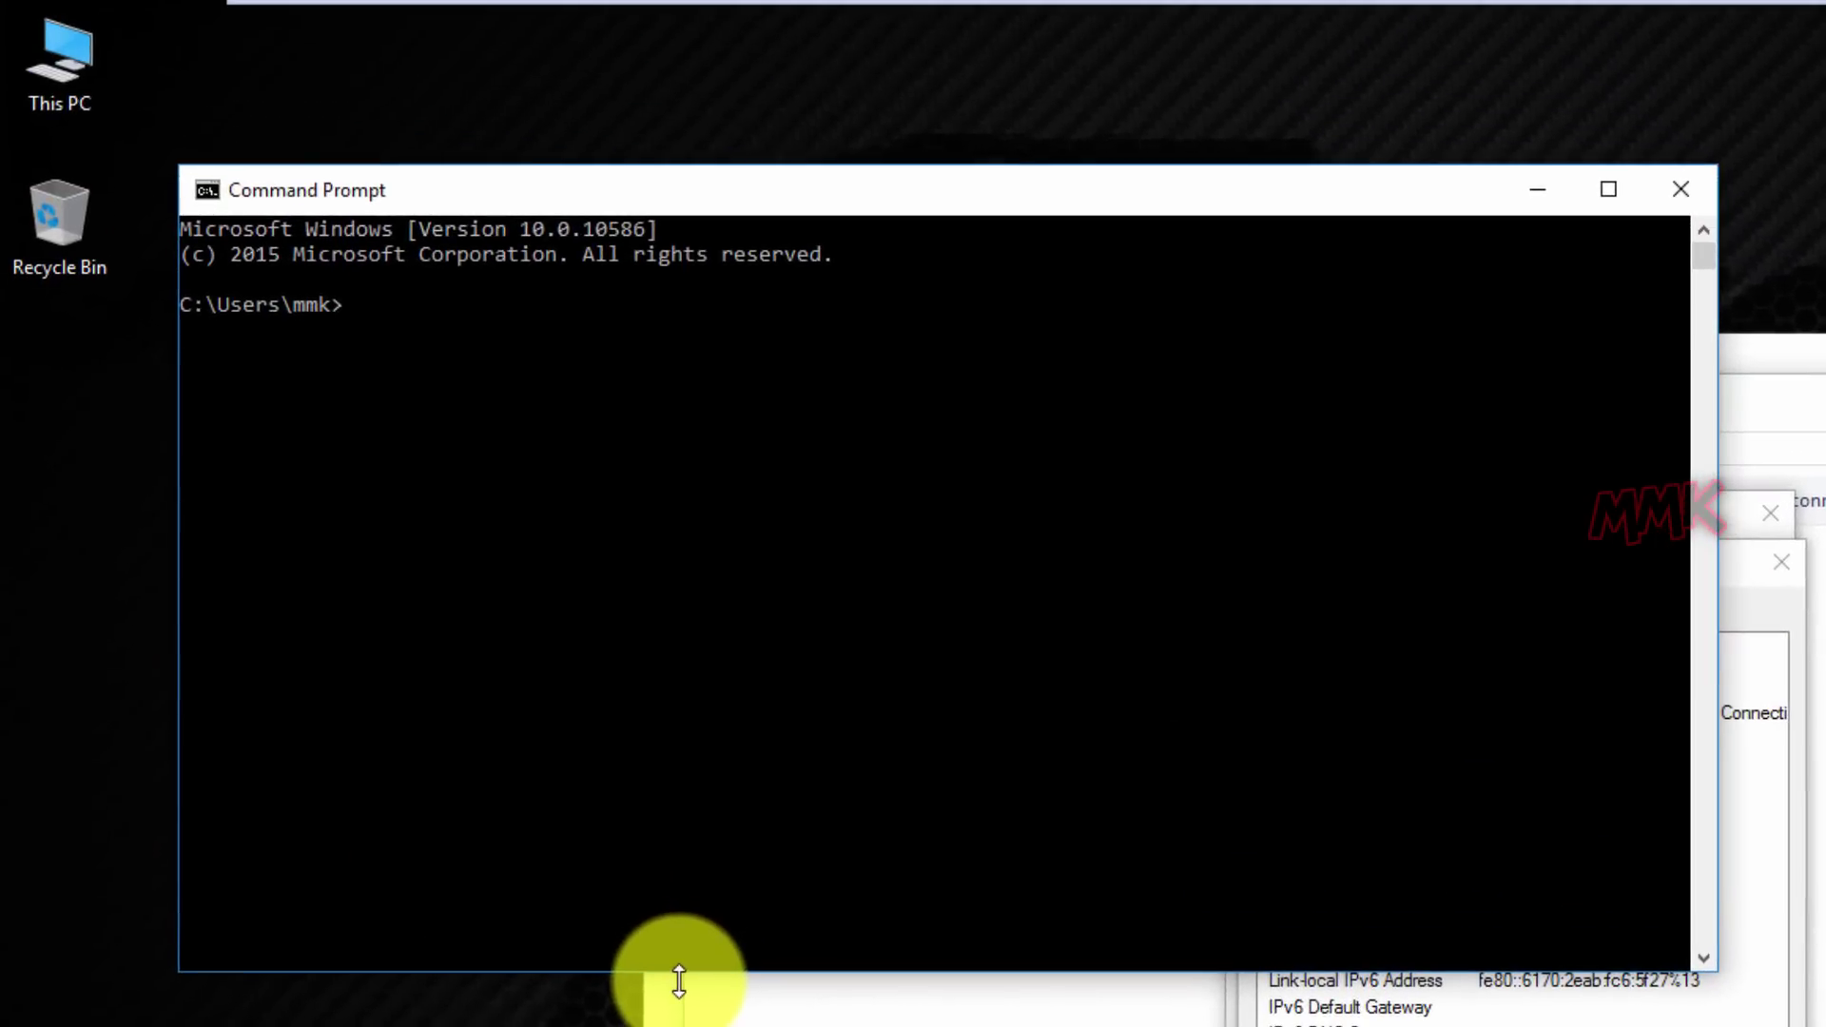
text(ipconfig)
key(Return)
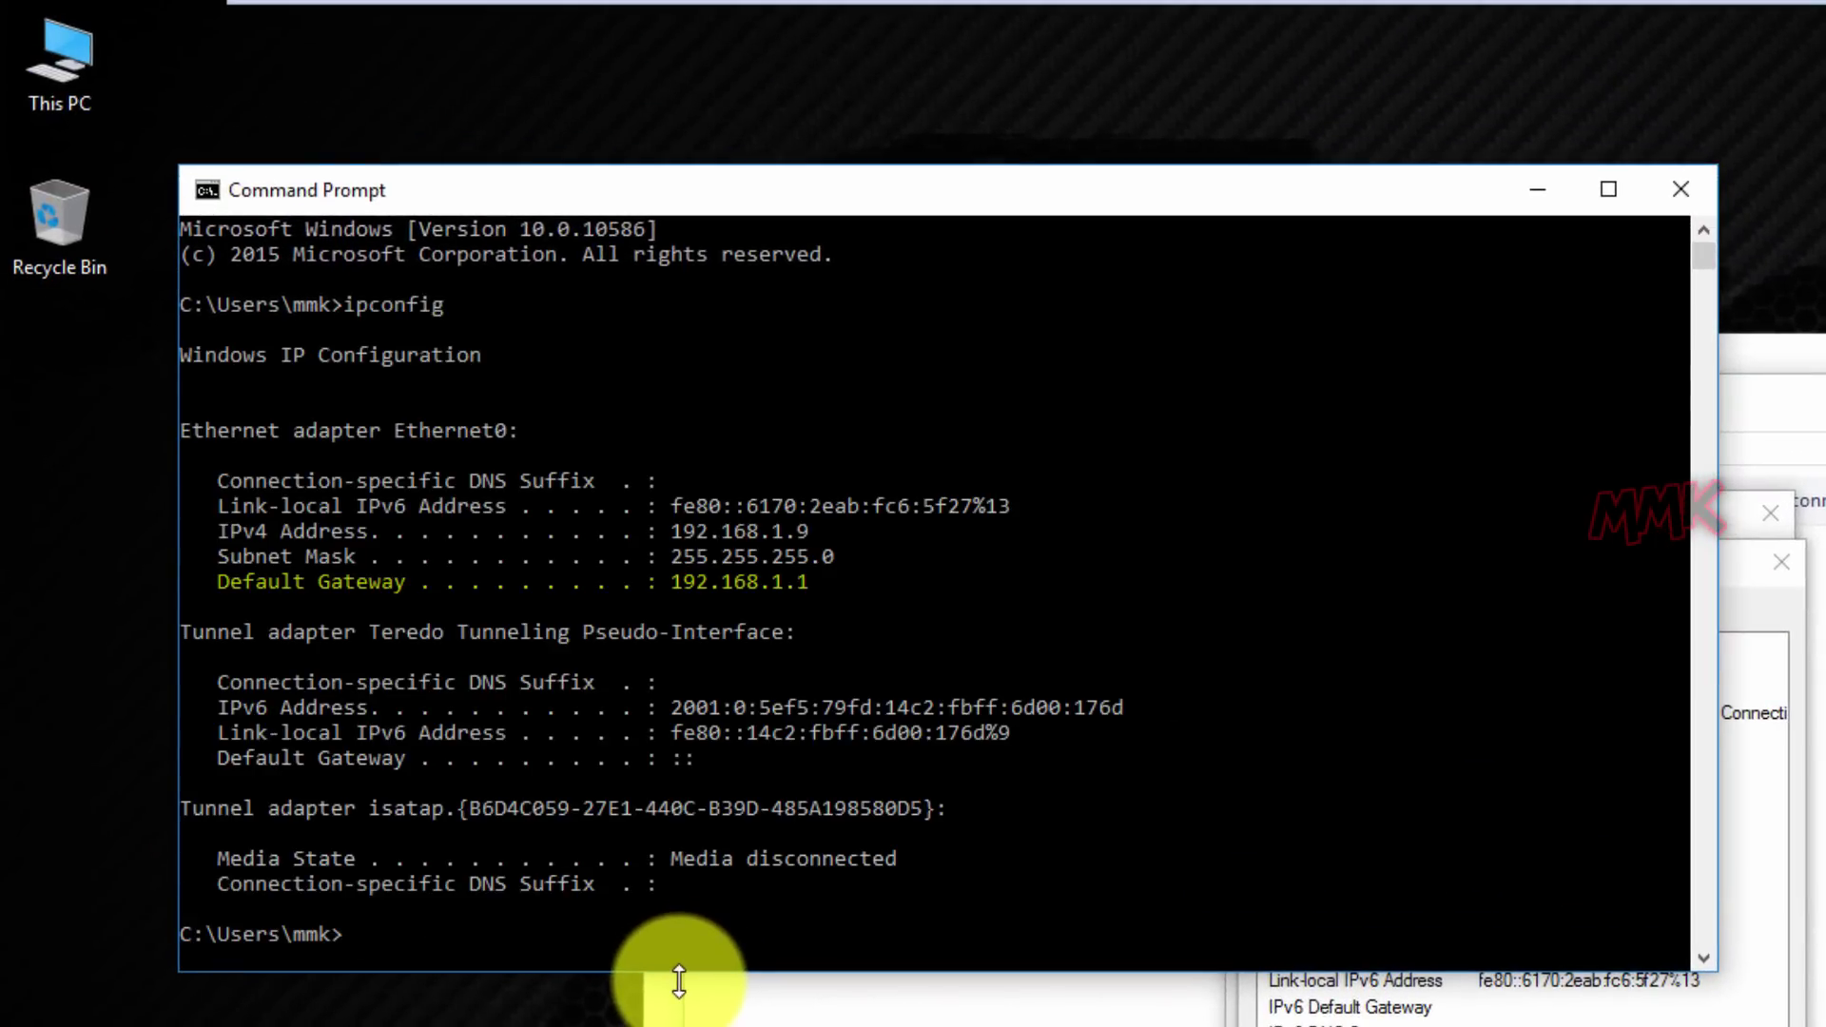
drag(672, 583, 804, 590)
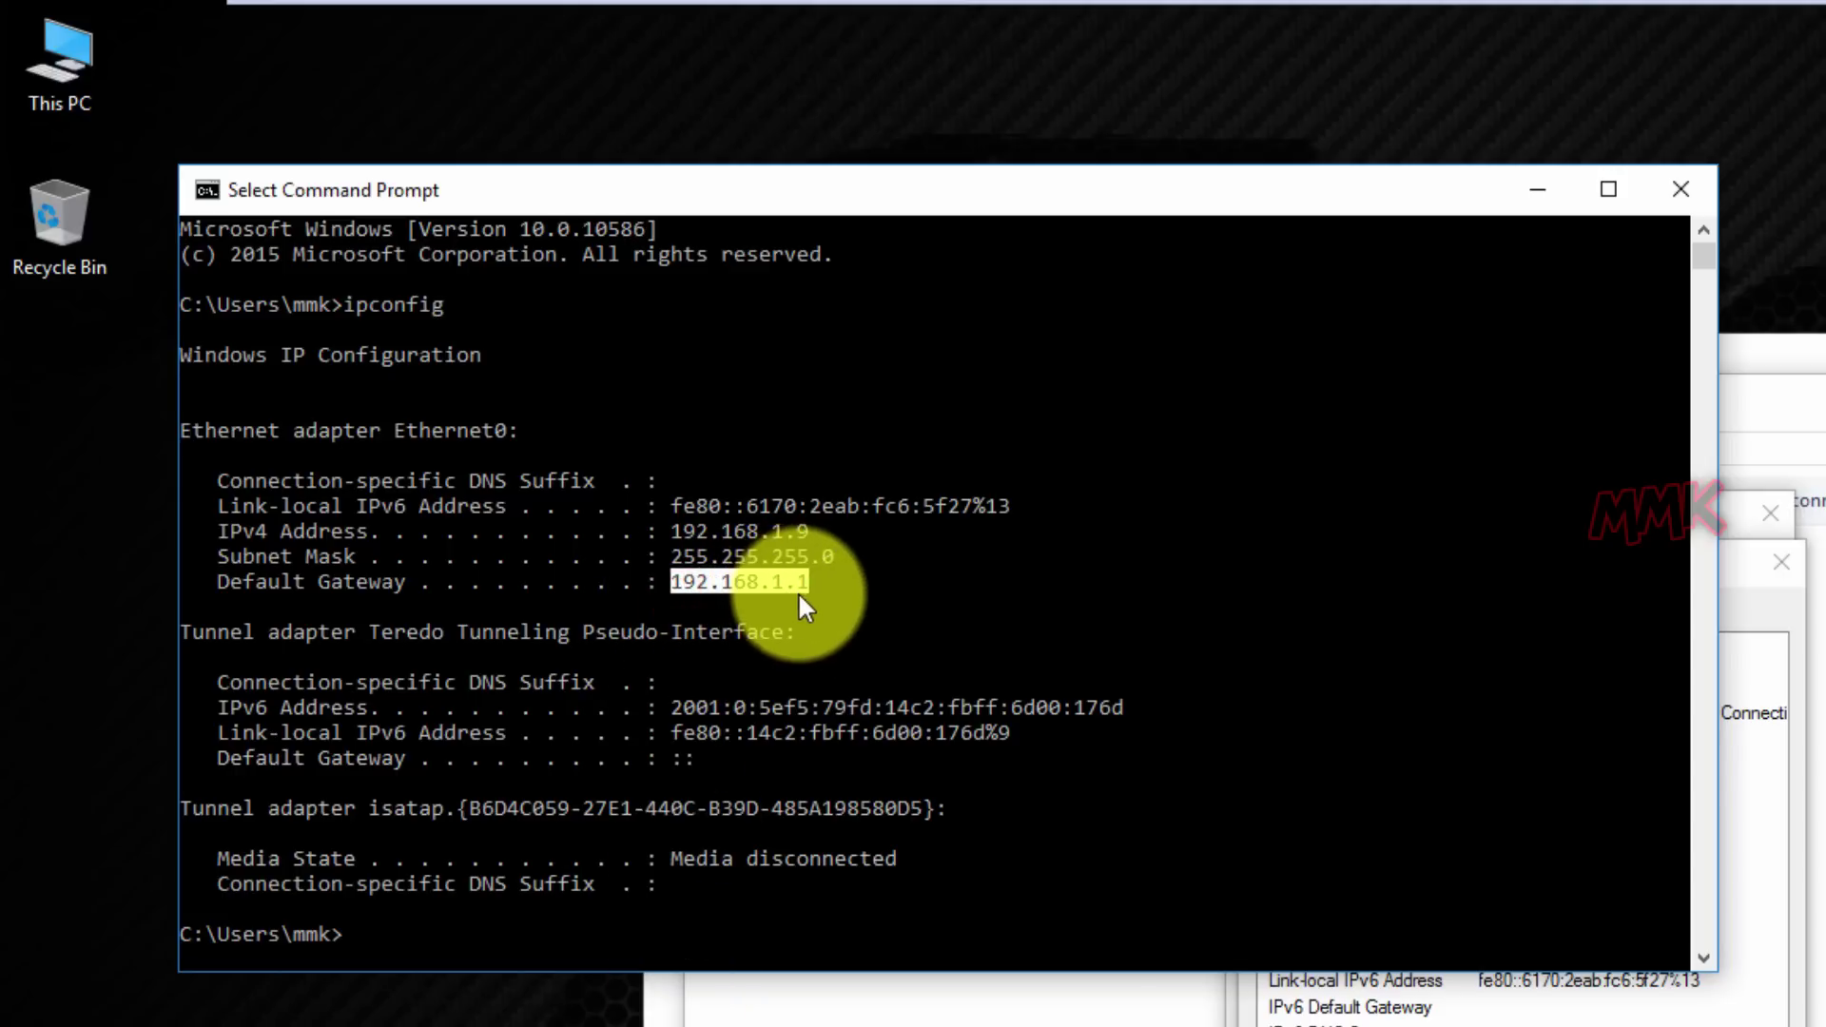
right_click(729, 583)
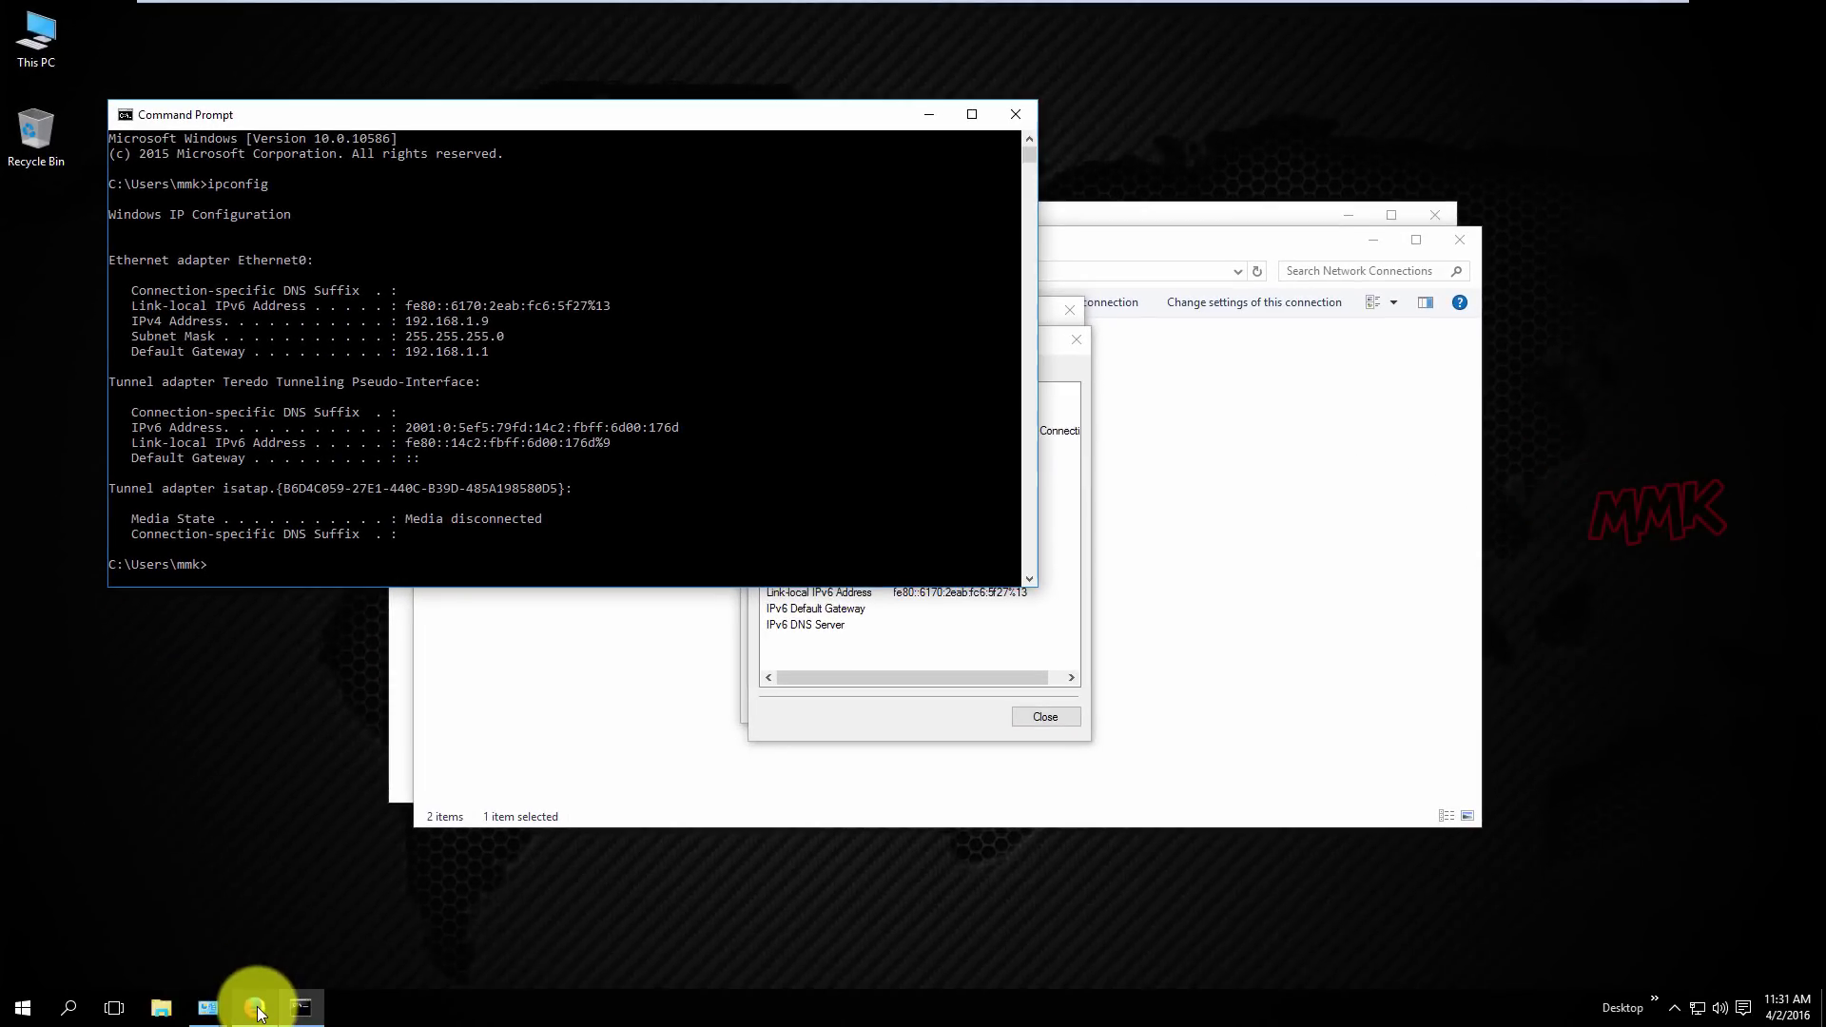
- Load 192.168.1.1 in Firefox to reach the ZTE F620V2 router login page
click(258, 1007)
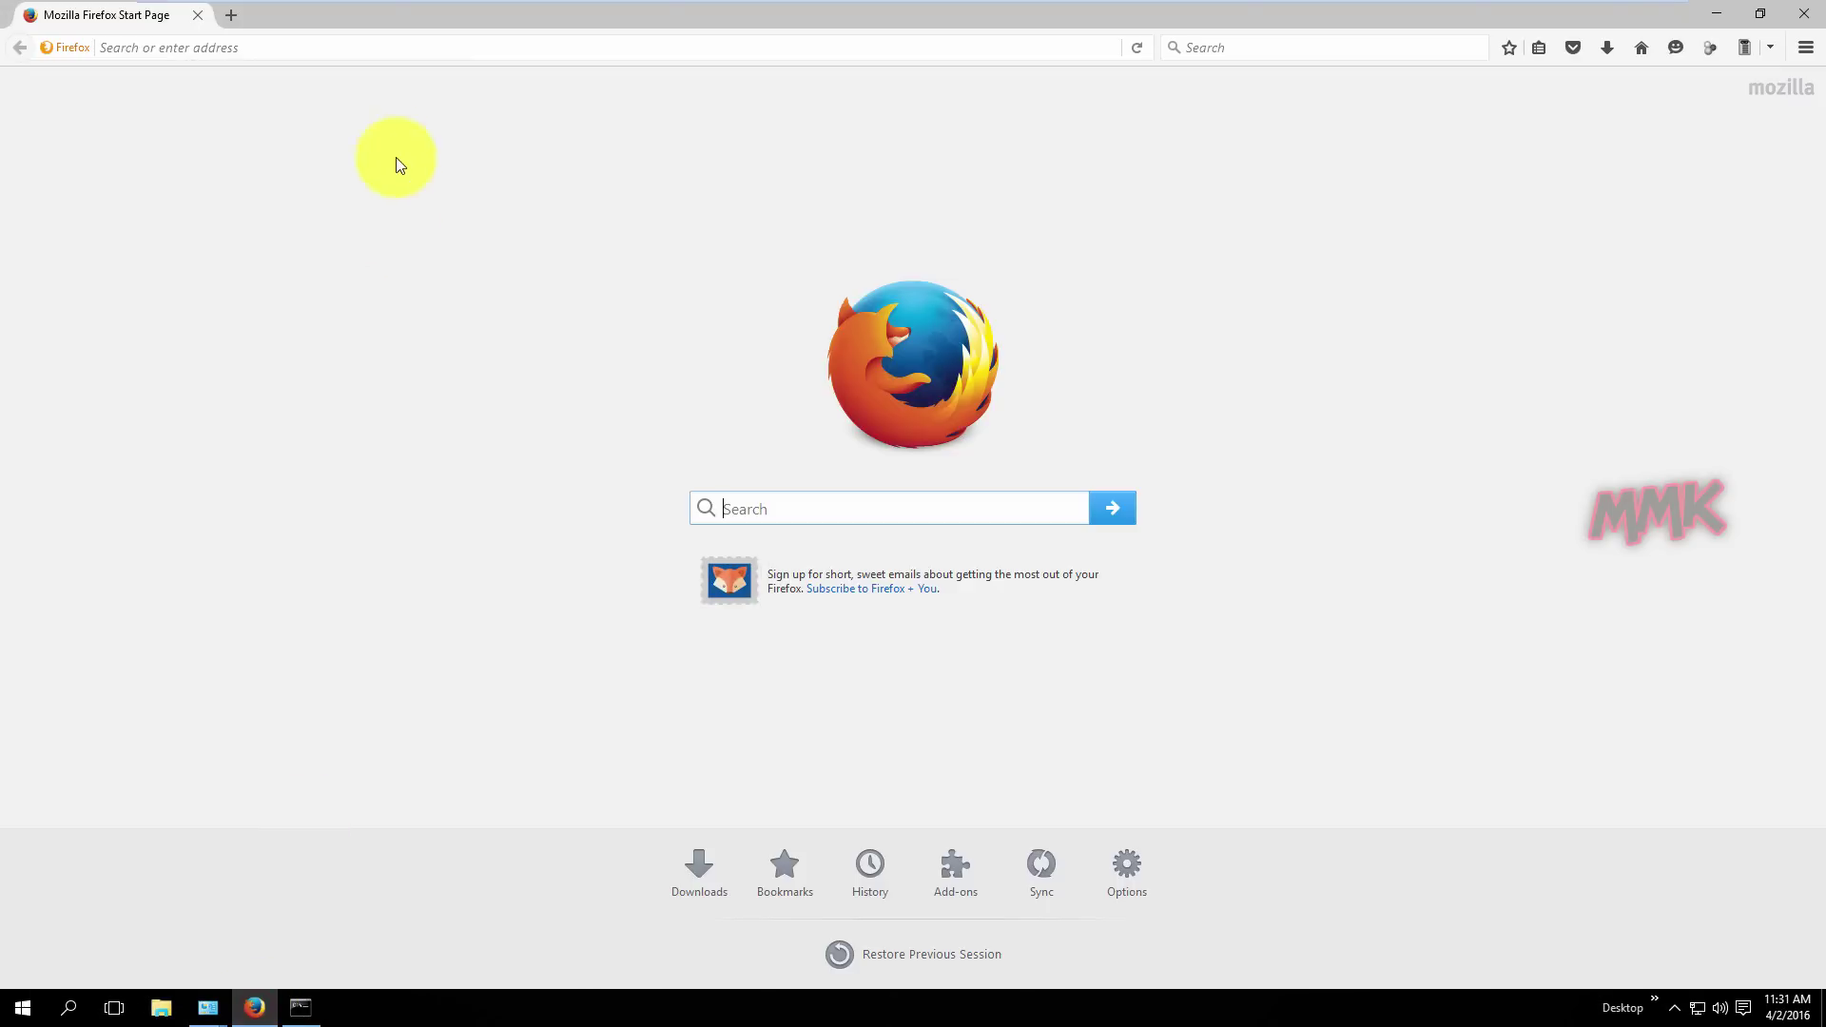
right_click(351, 49)
click(387, 156)
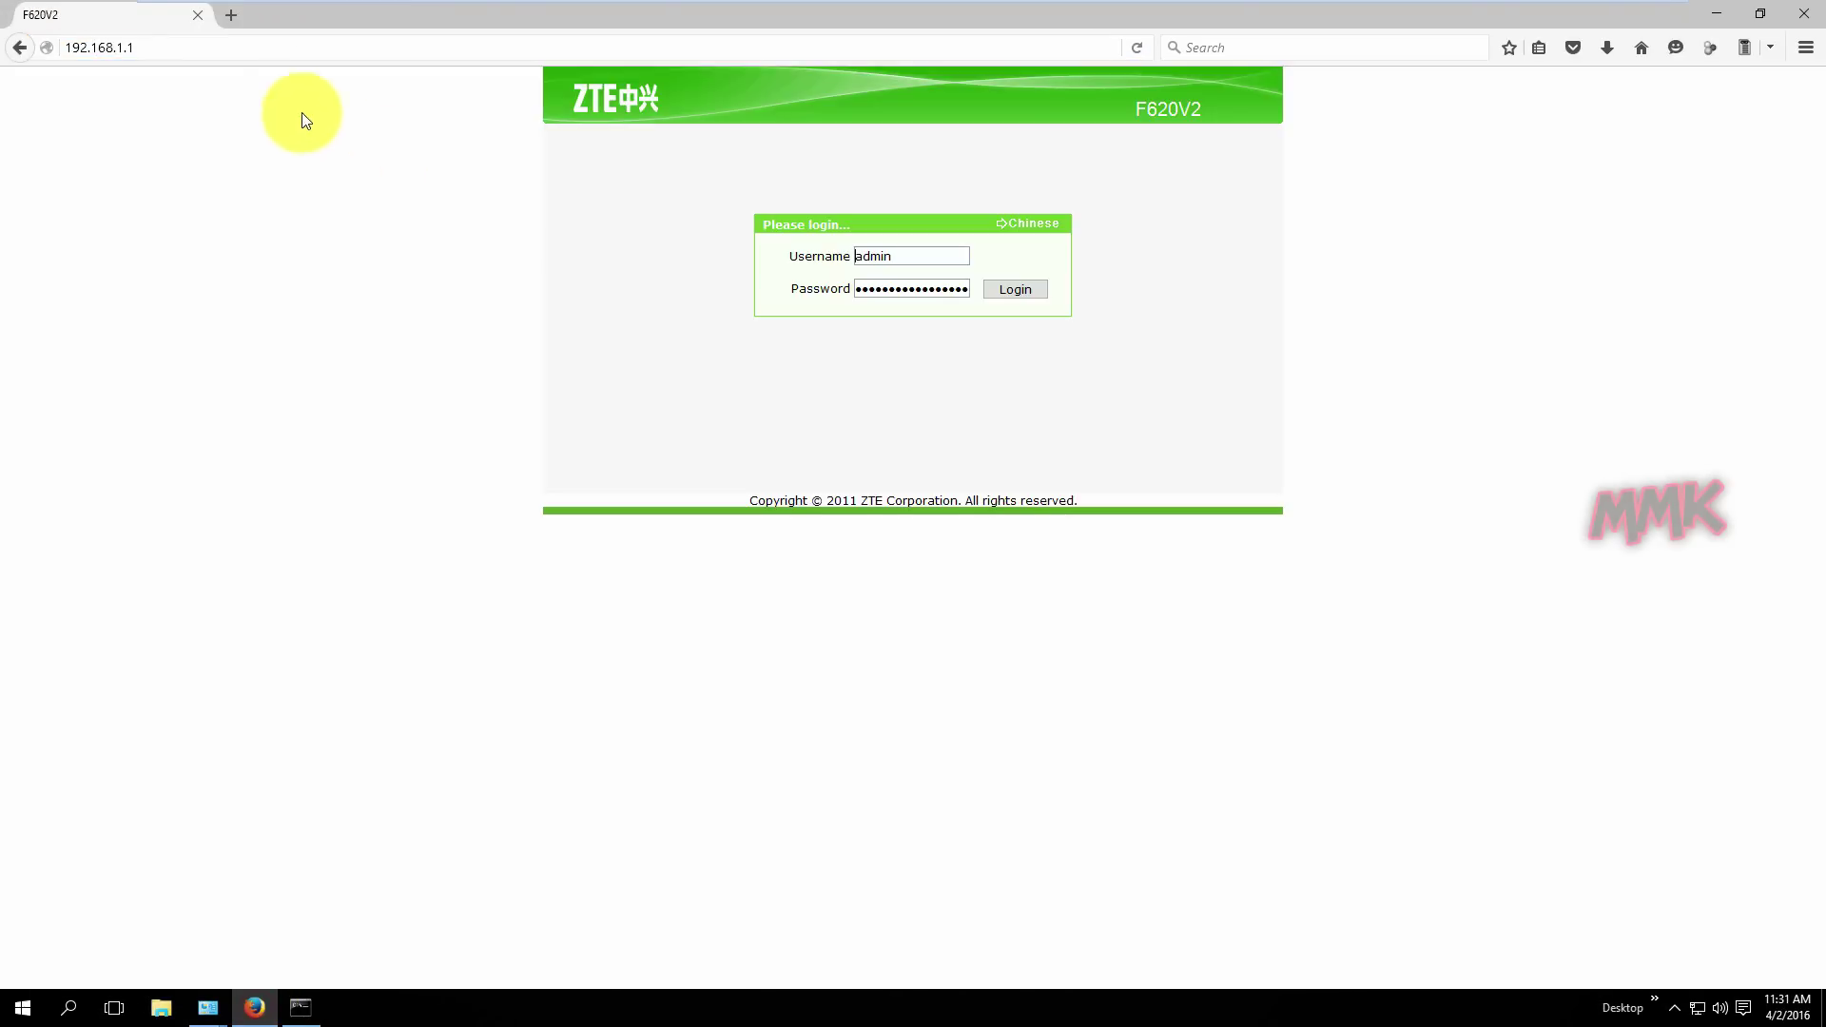
click(231, 15)
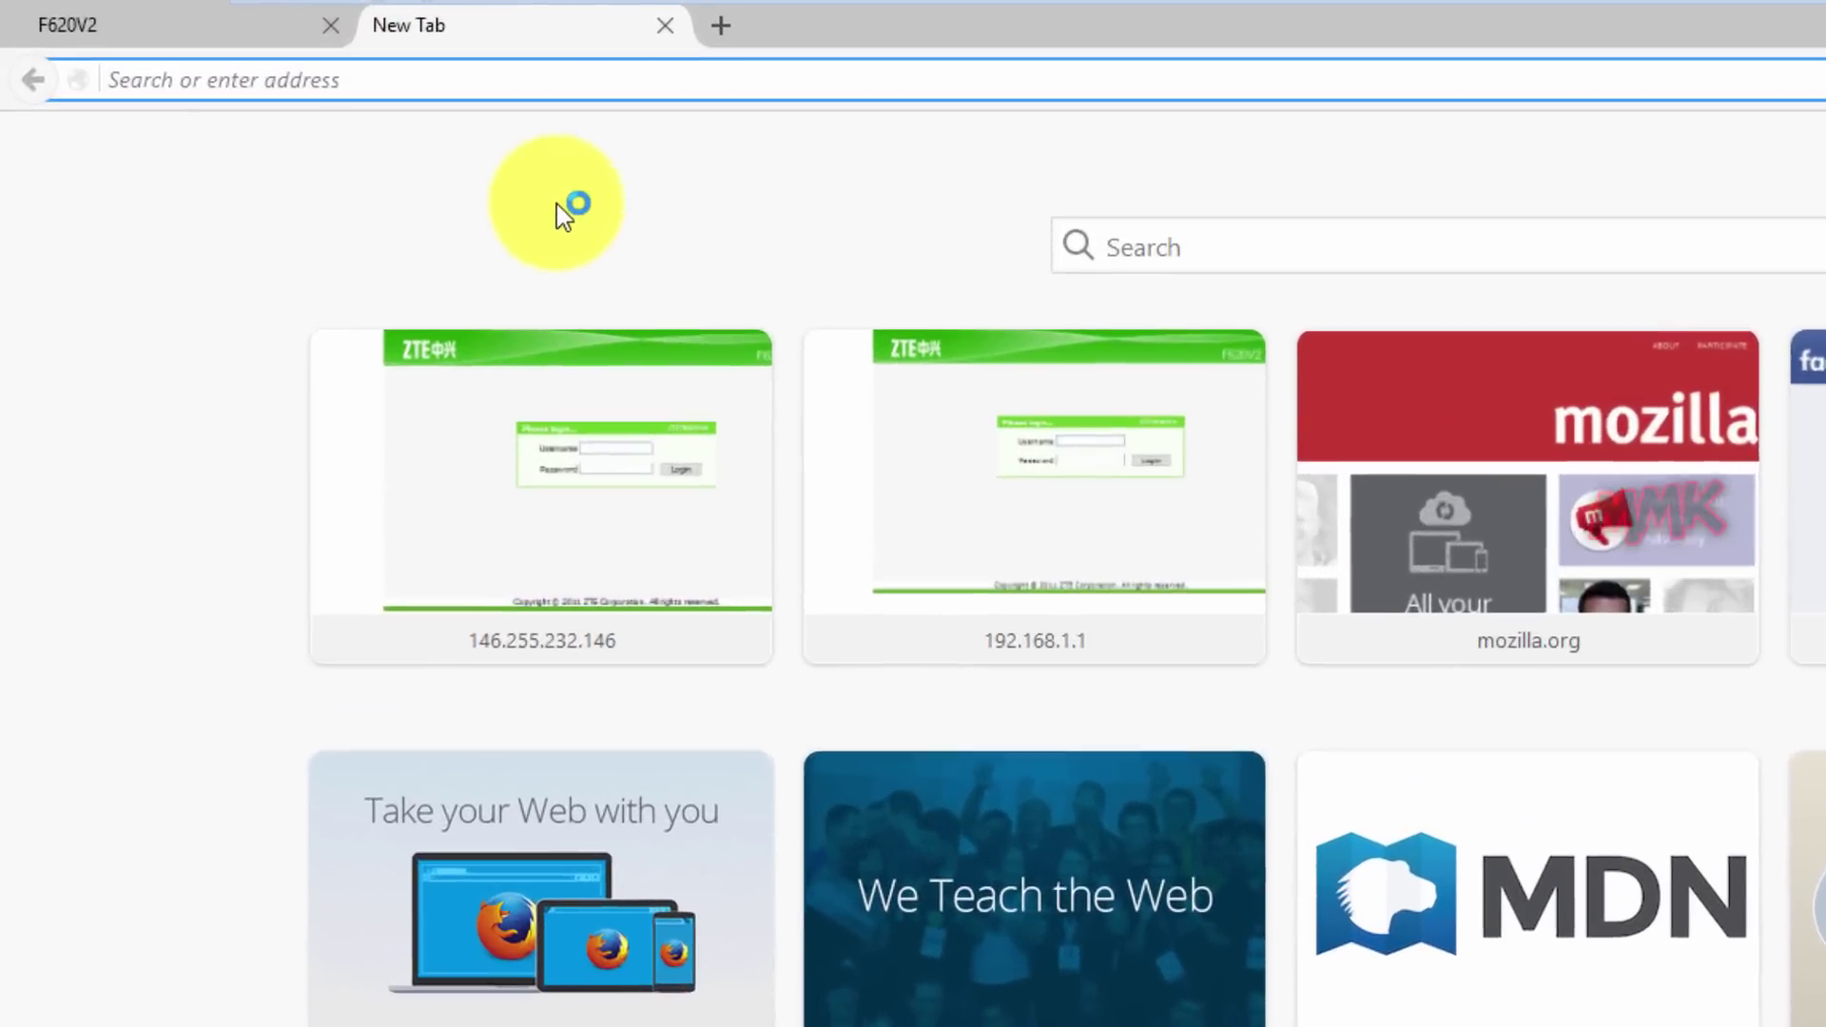
- Load portforward.com in the new tab and go to its Router Passwords page
text(po)
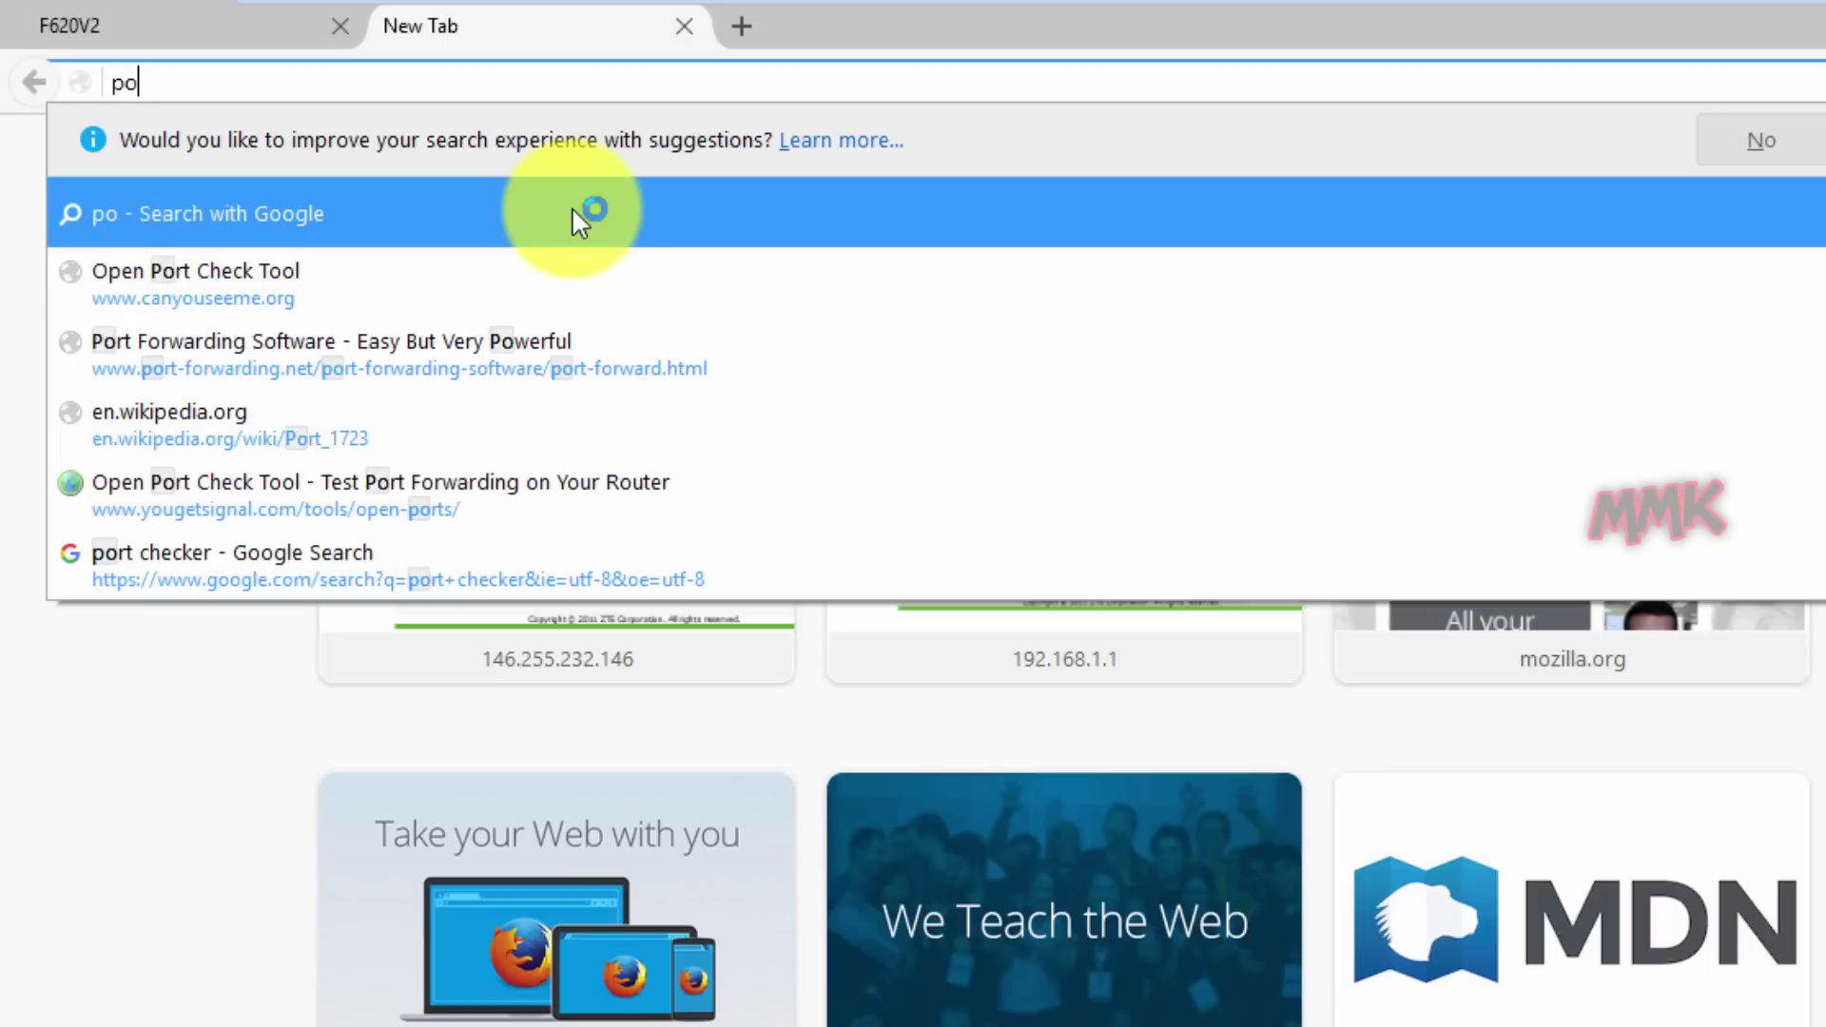
text(rtfo)
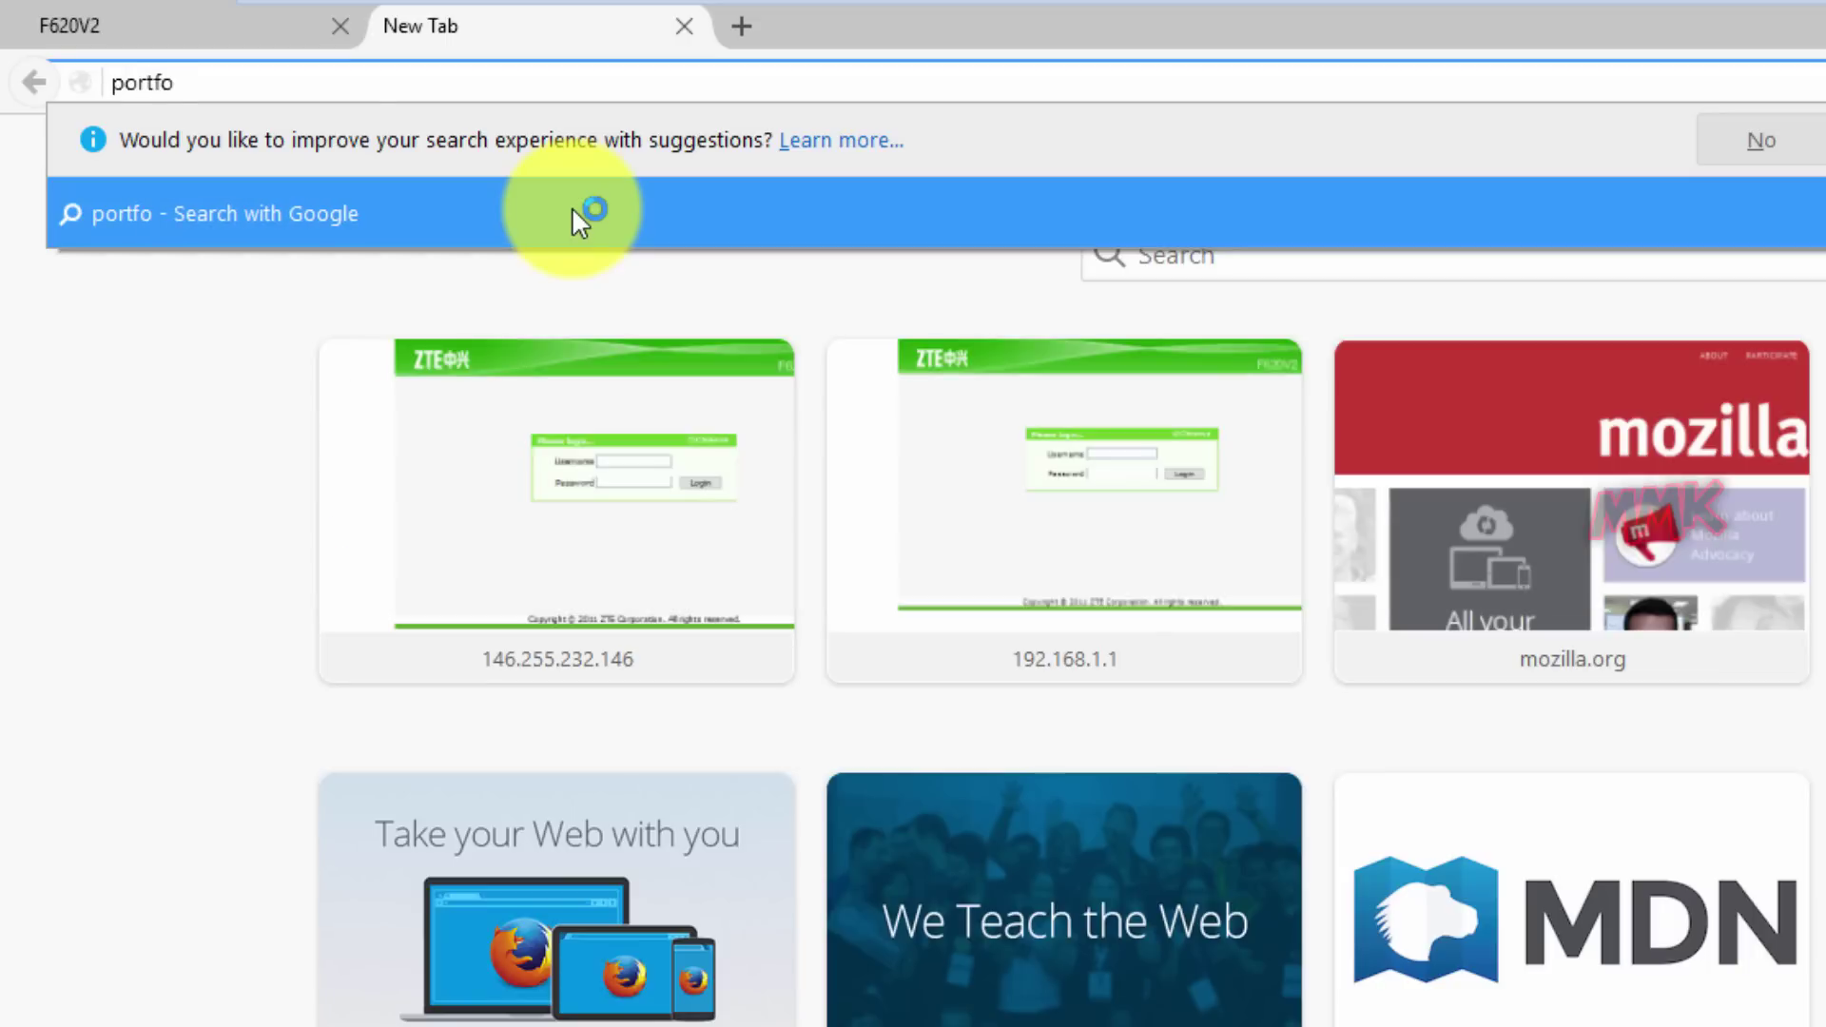
text(rward.com)
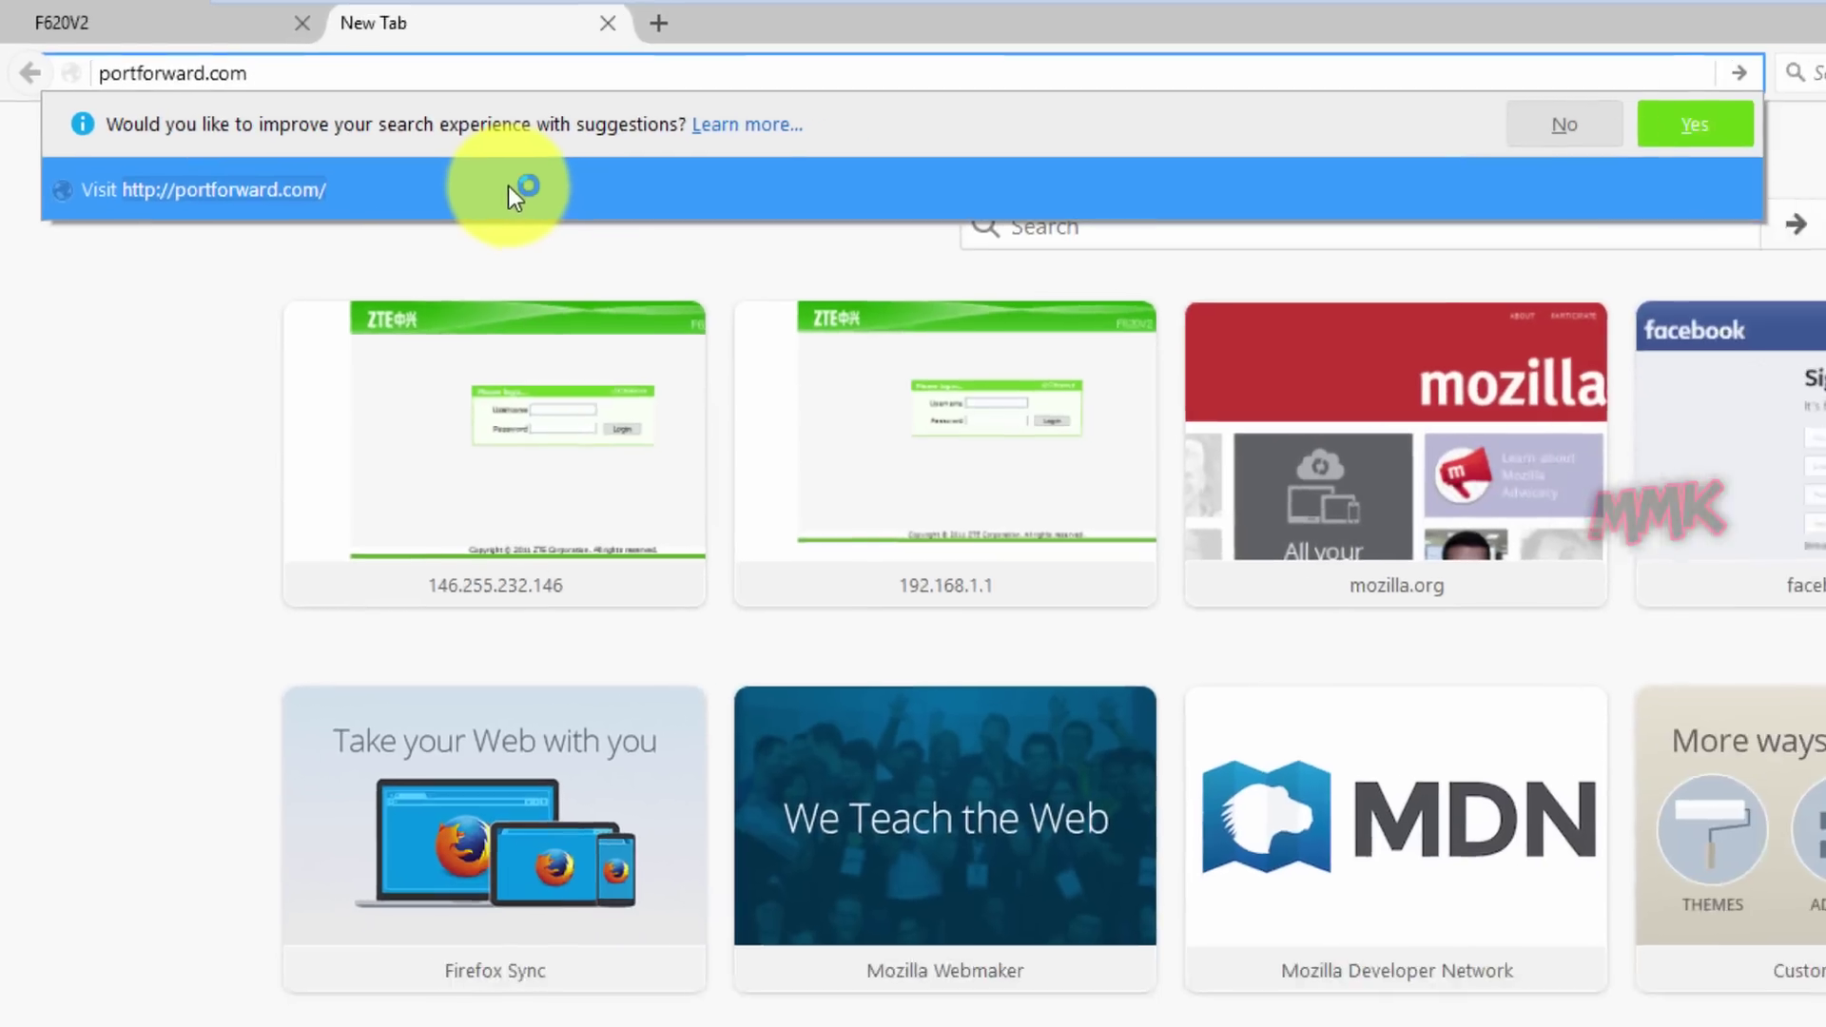
key(Return)
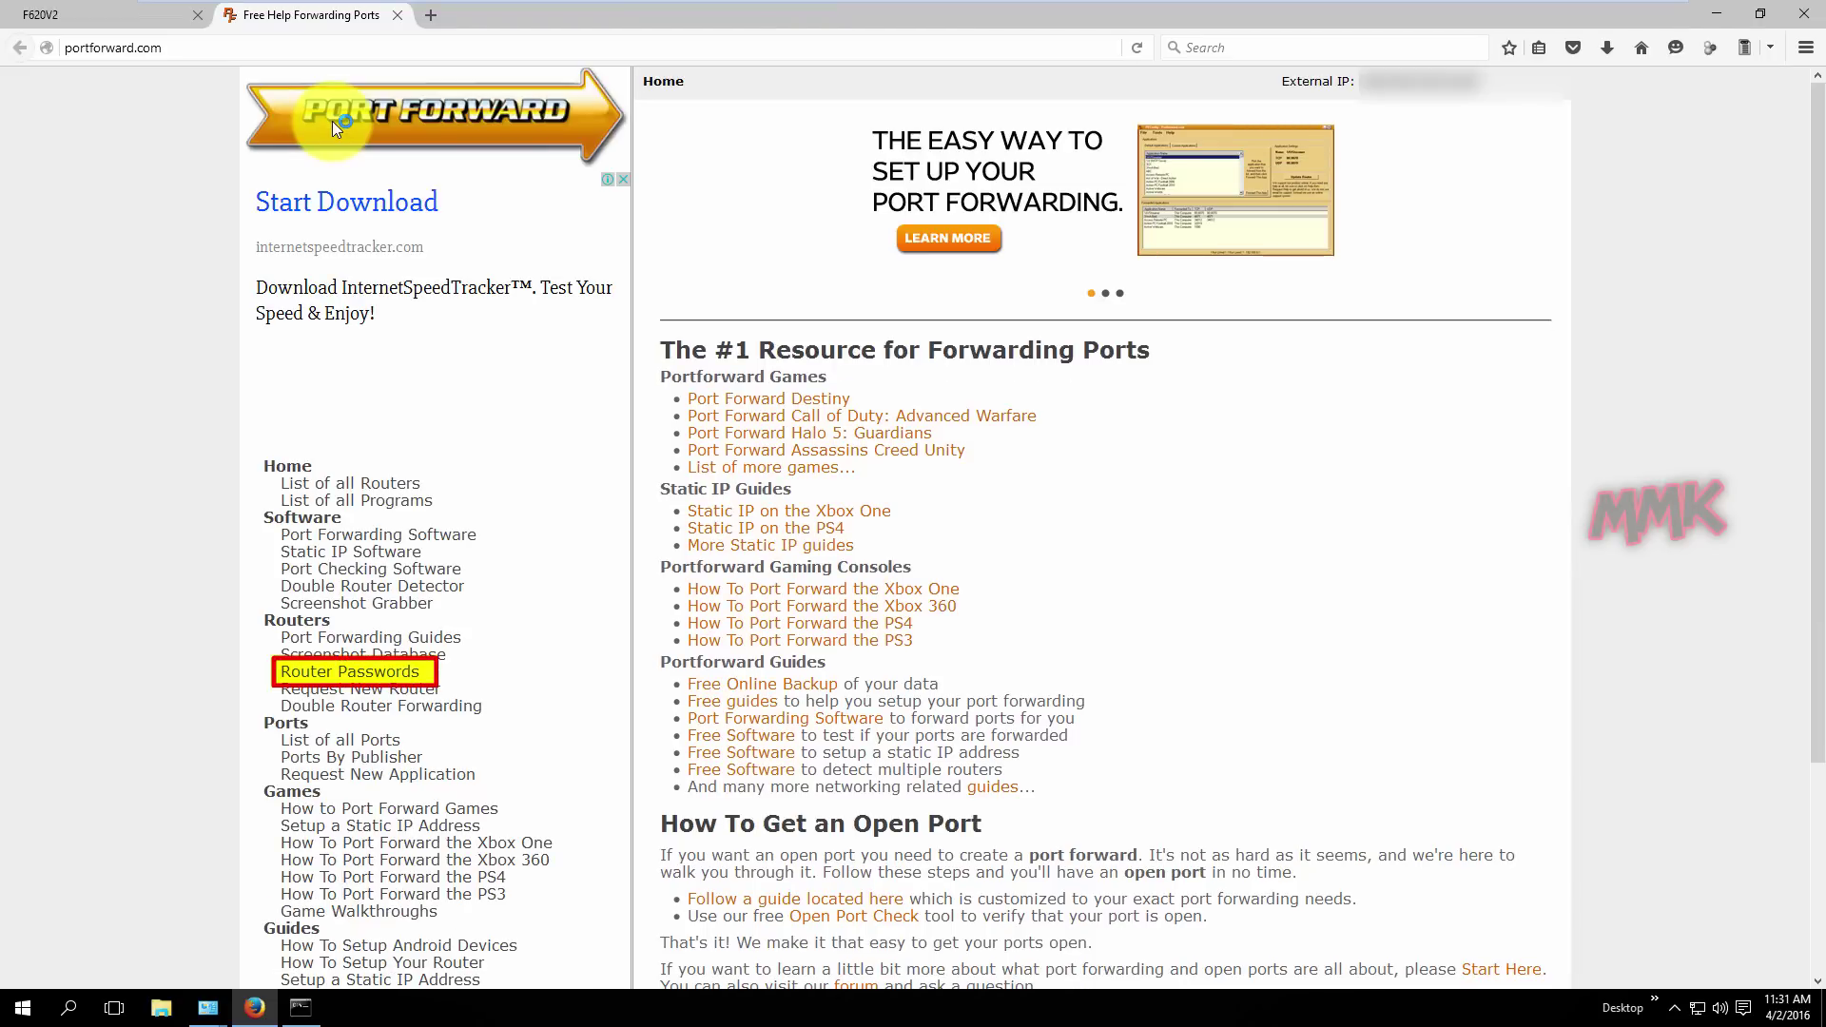
click(361, 673)
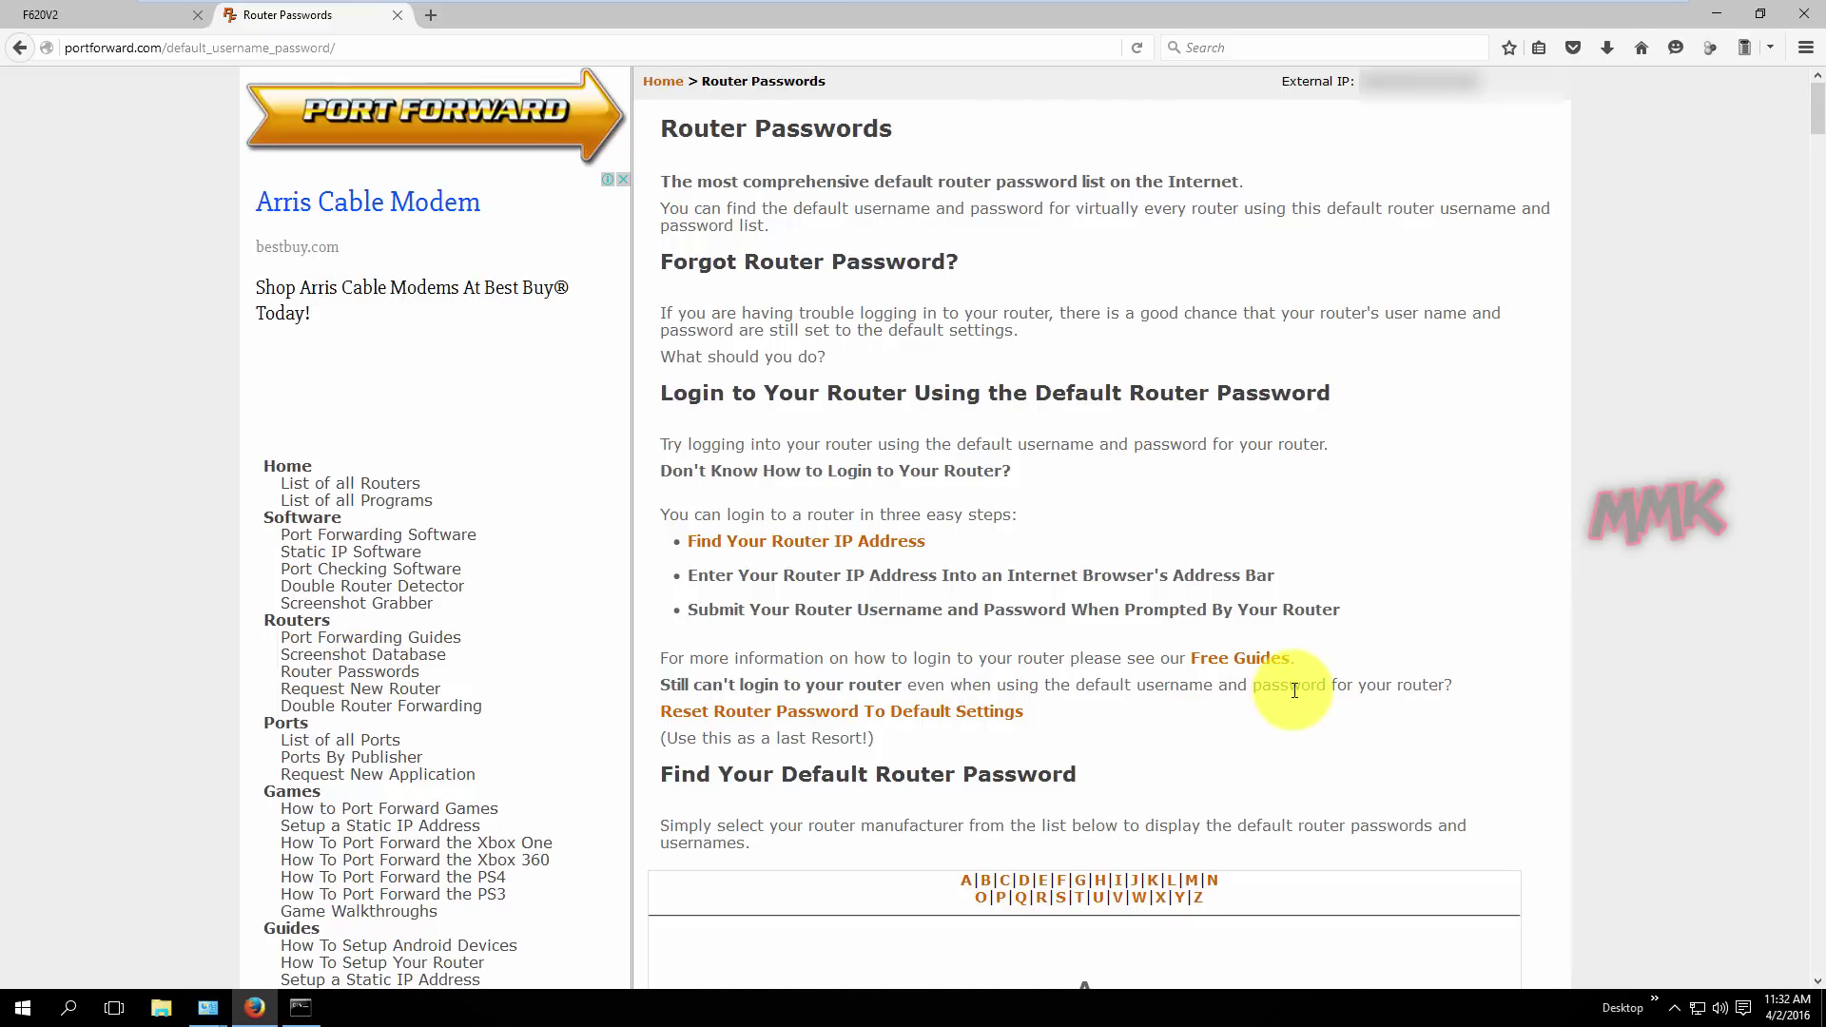
scroll(1299, 704, down, 9)
middle_click(1374, 489)
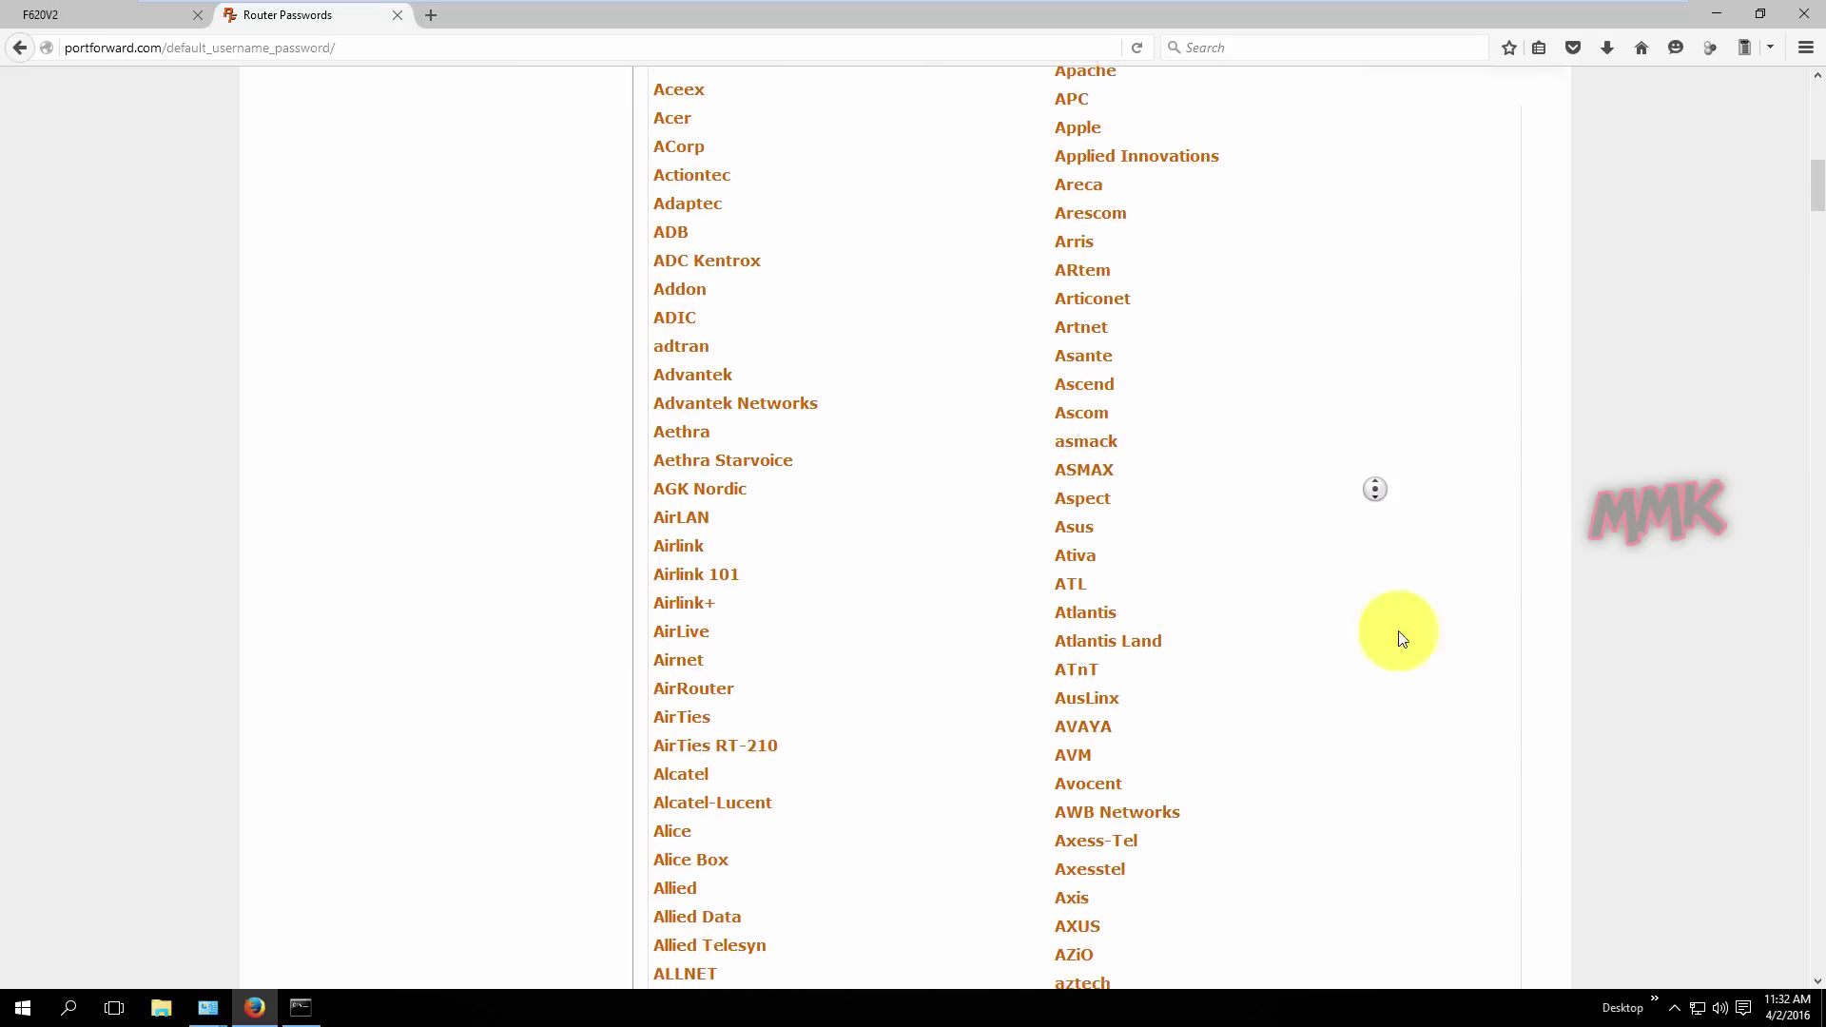
click(1414, 851)
click(1071, 890)
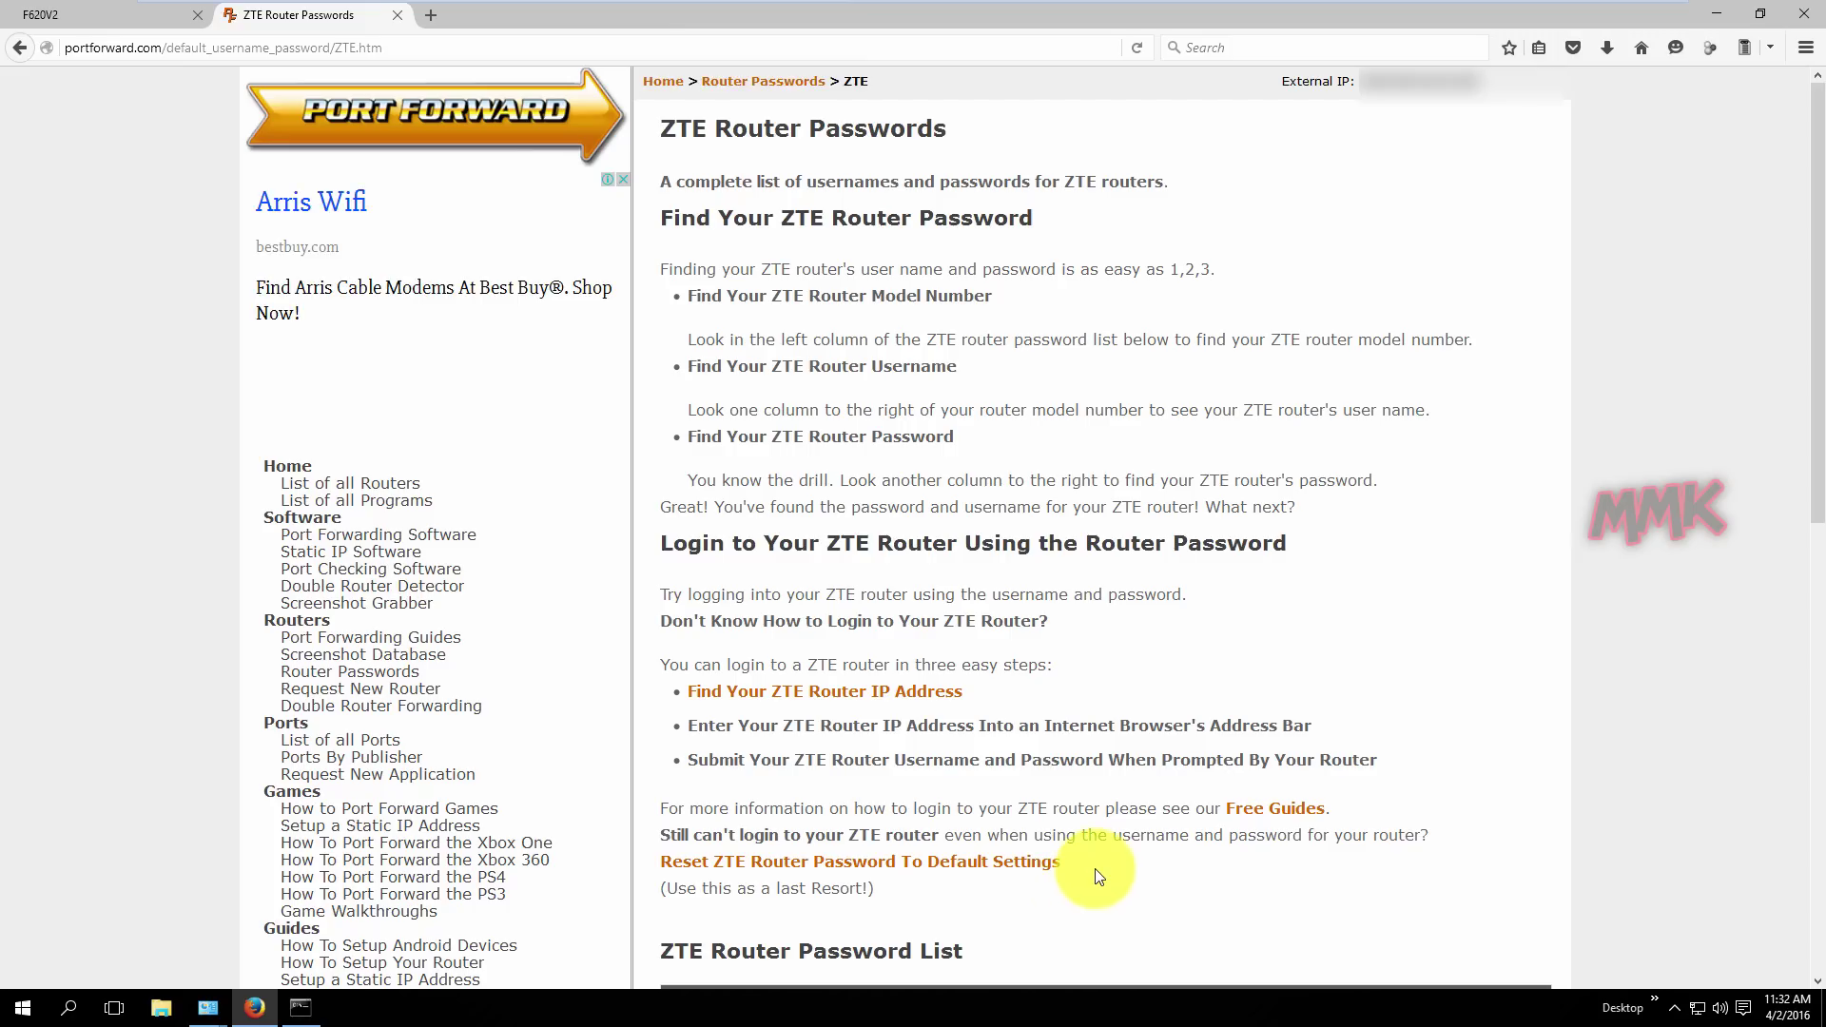
scroll(1093, 856, down, 7)
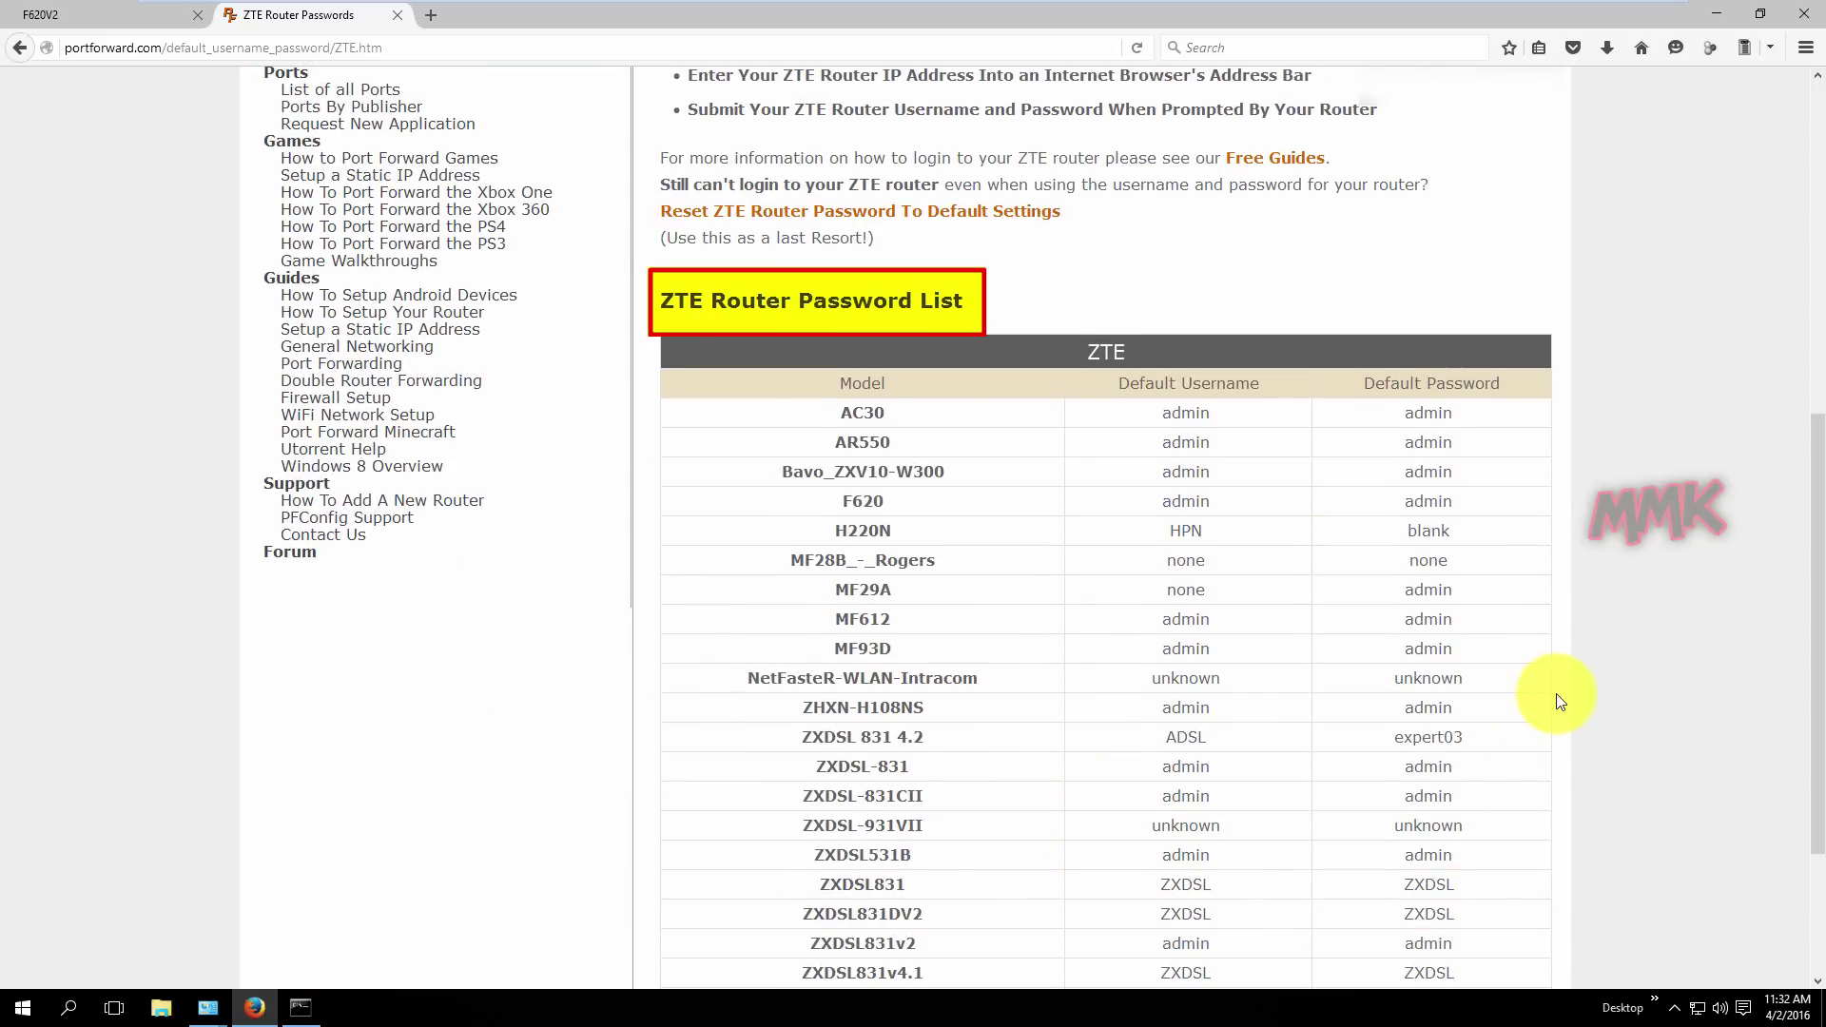
scroll(1560, 701, up, 7)
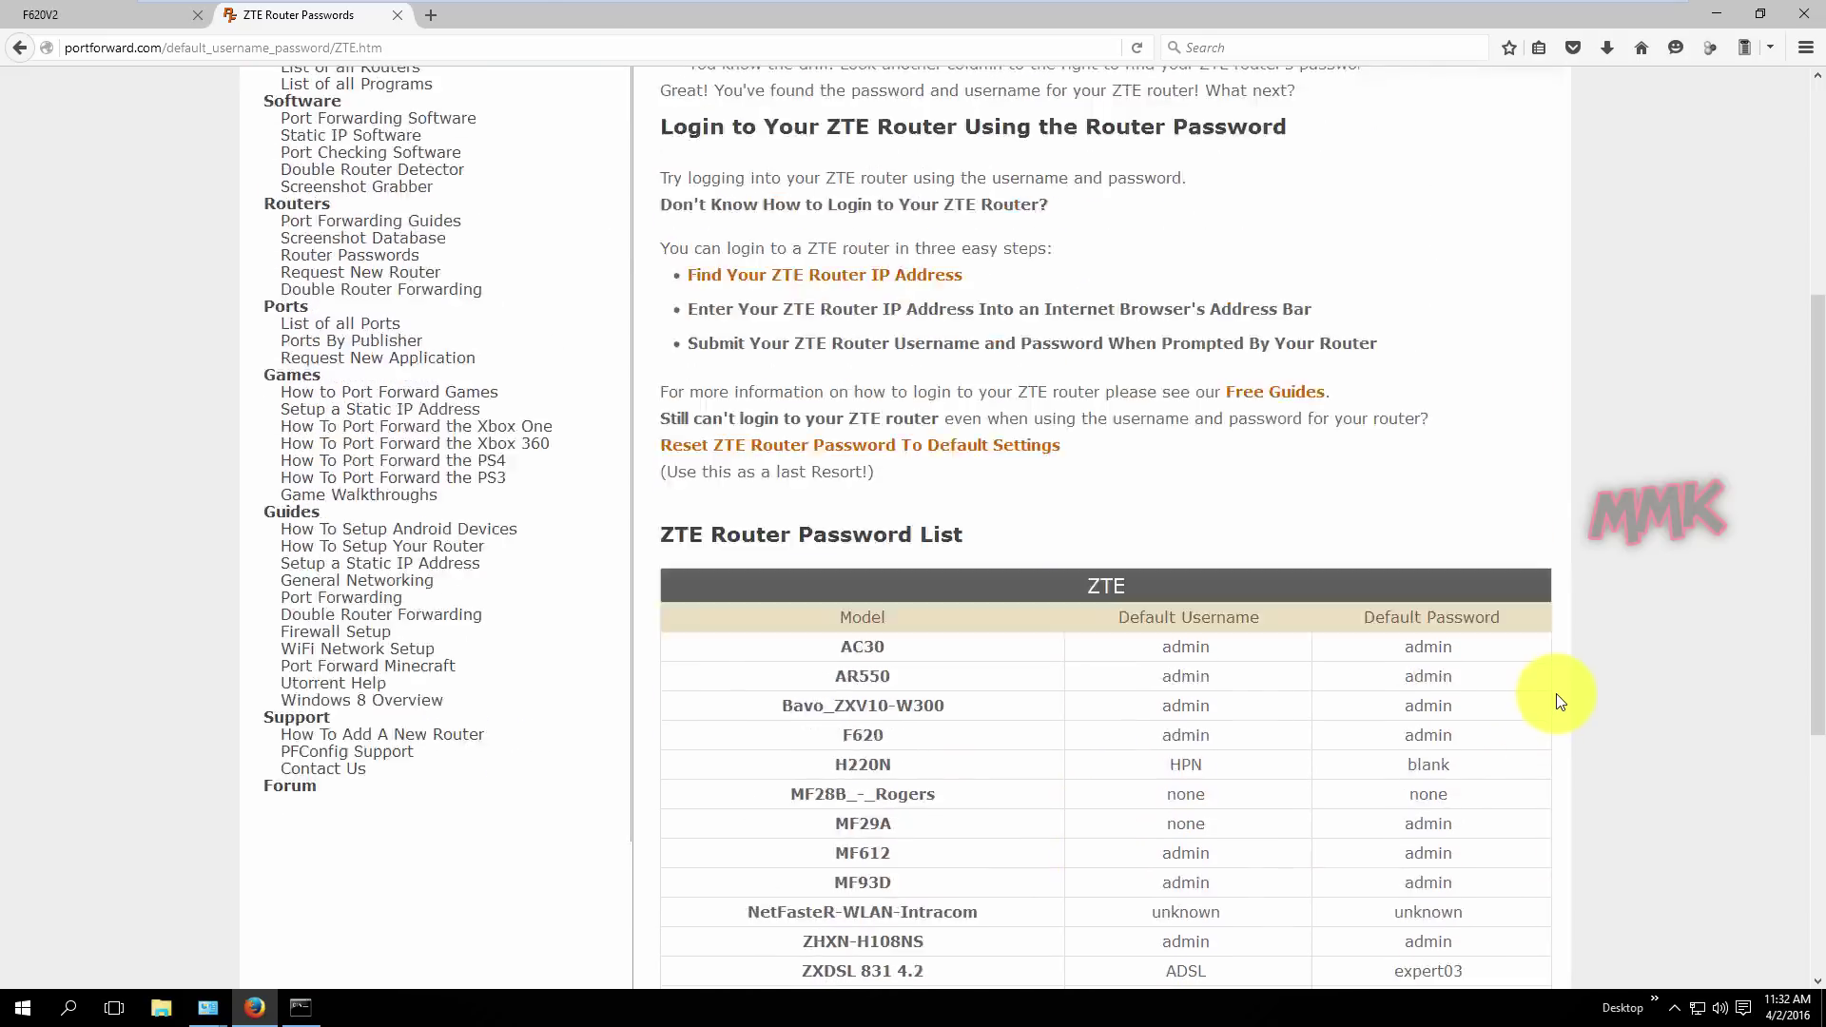
scroll(1560, 700, down, 2)
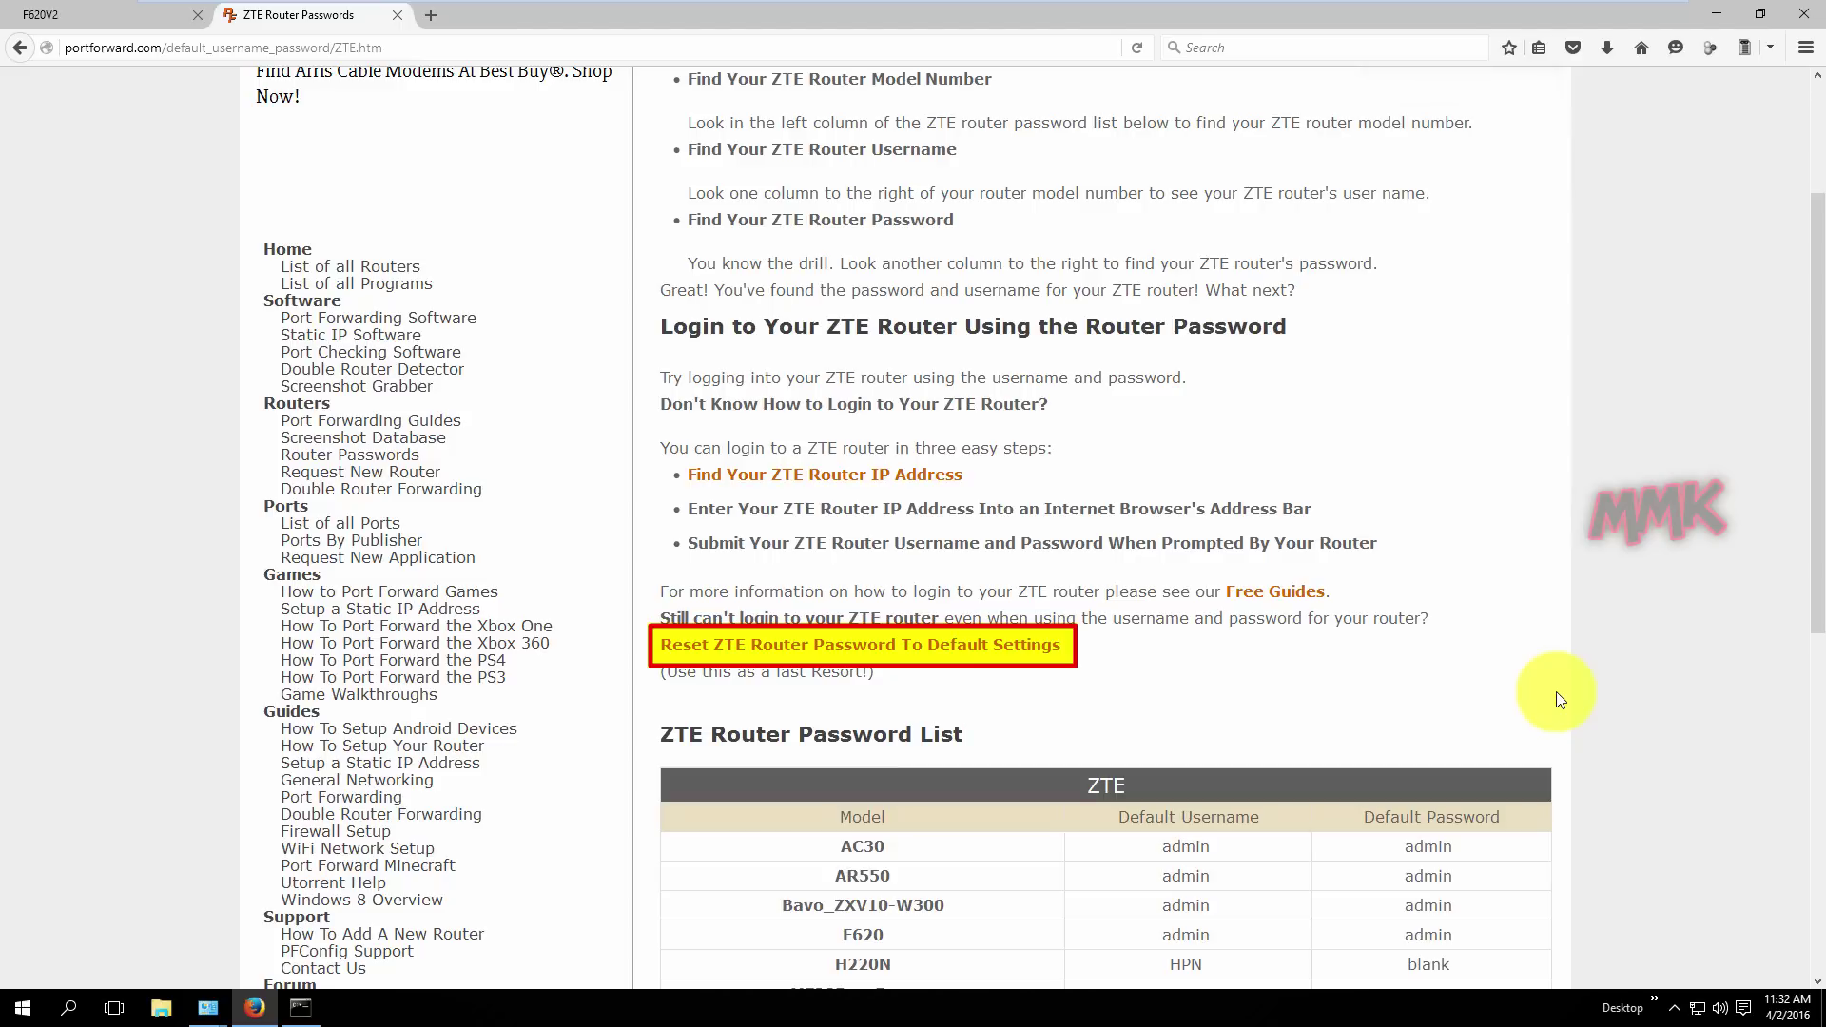
click(937, 657)
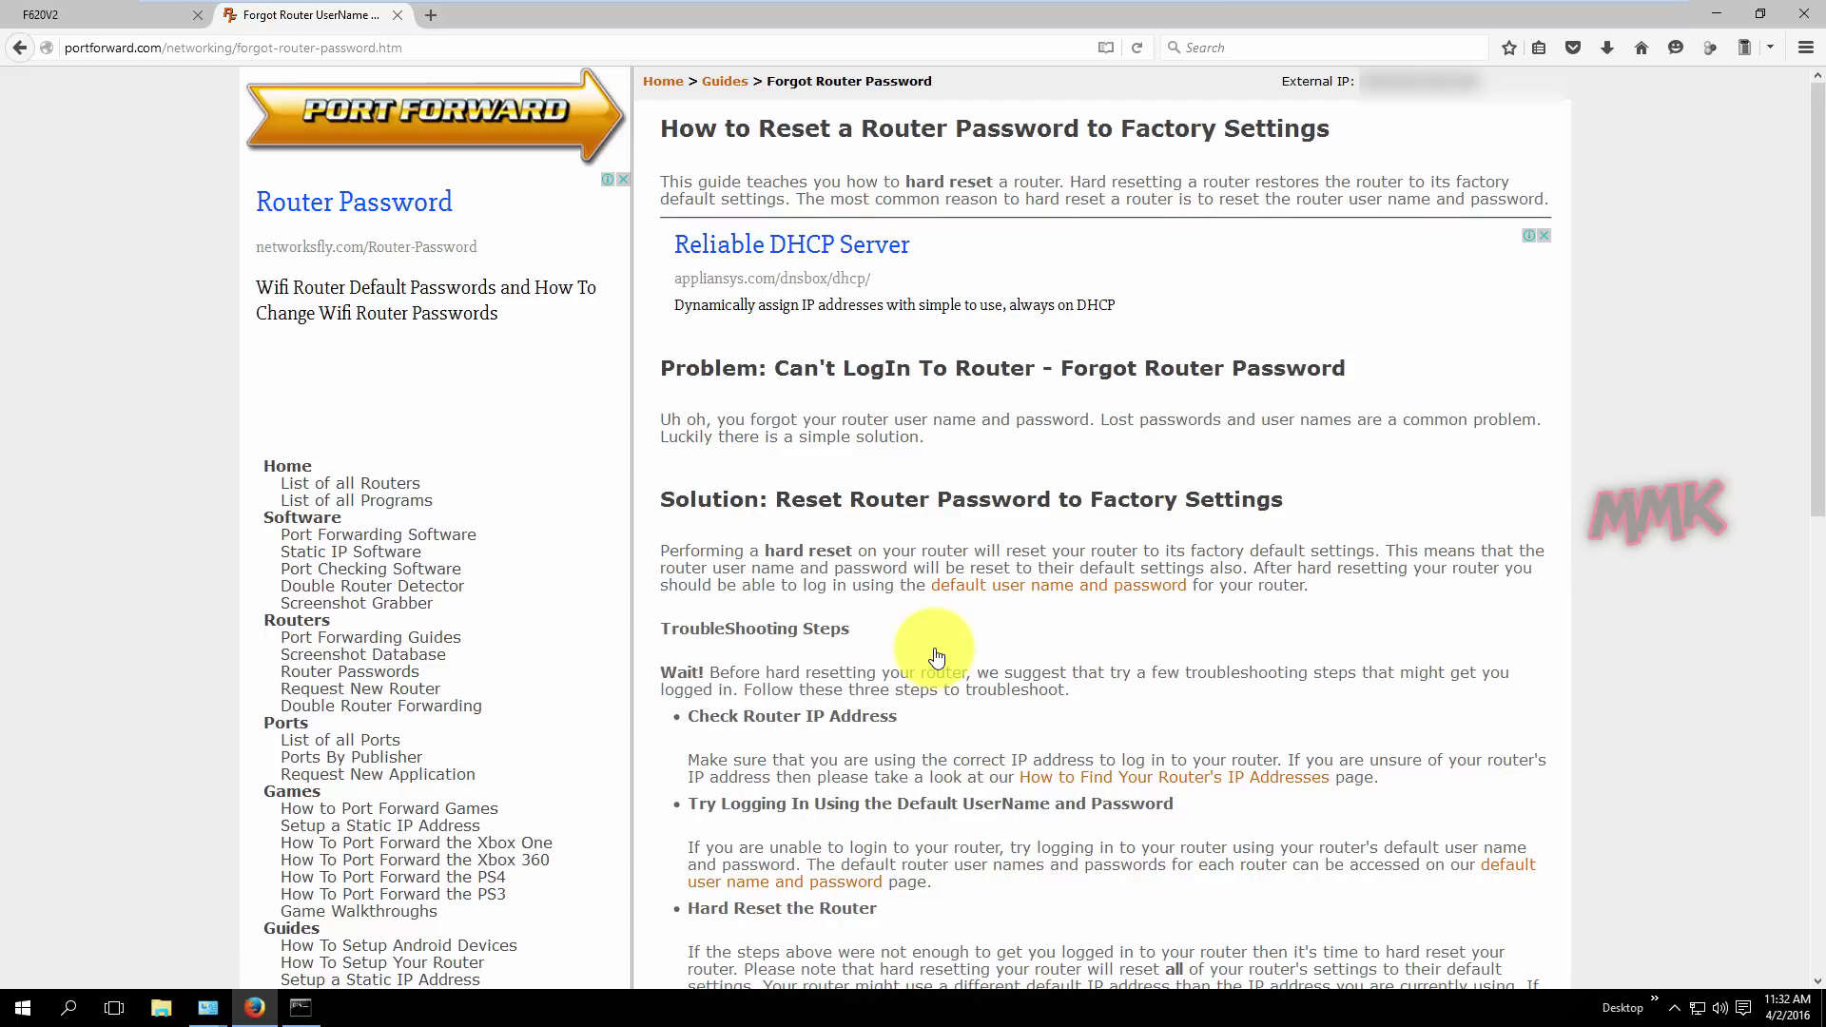
- Read the portforward.com hard-reset guide on holding the pin-sized Reset button for 30 seconds
scroll(933, 653, down, 10)
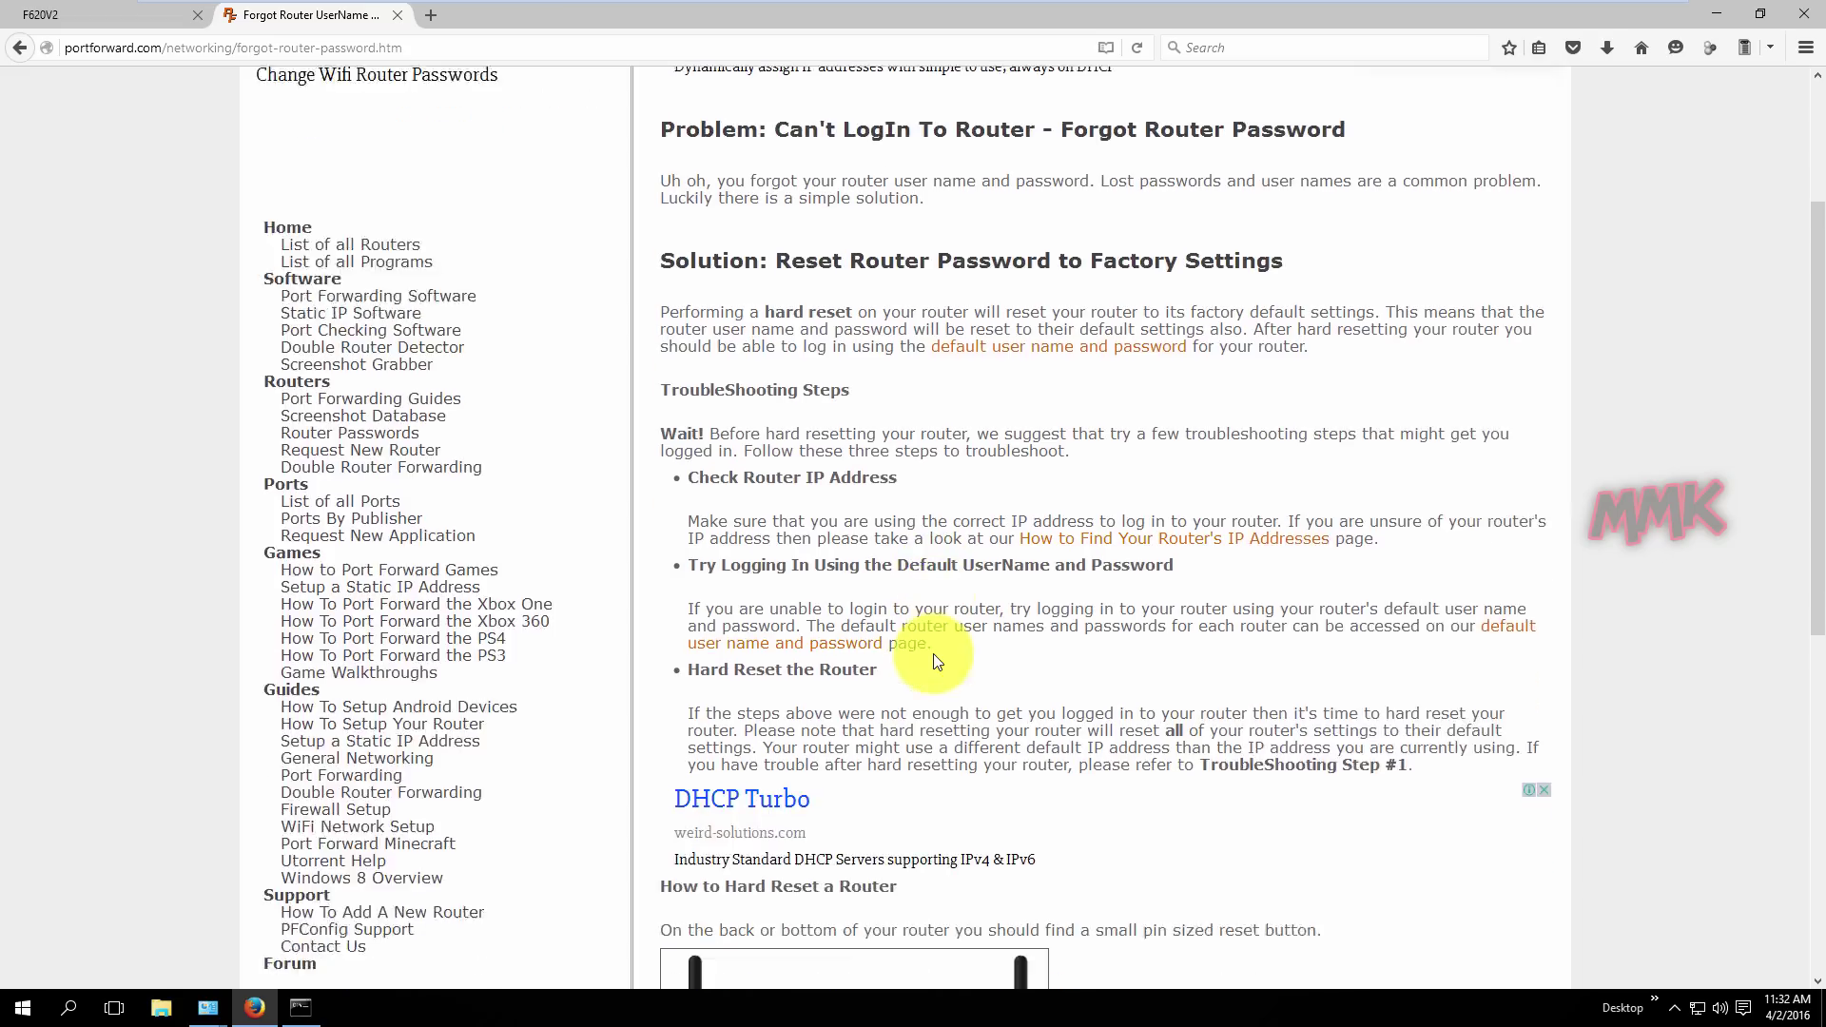
scroll(972, 658, up, 10)
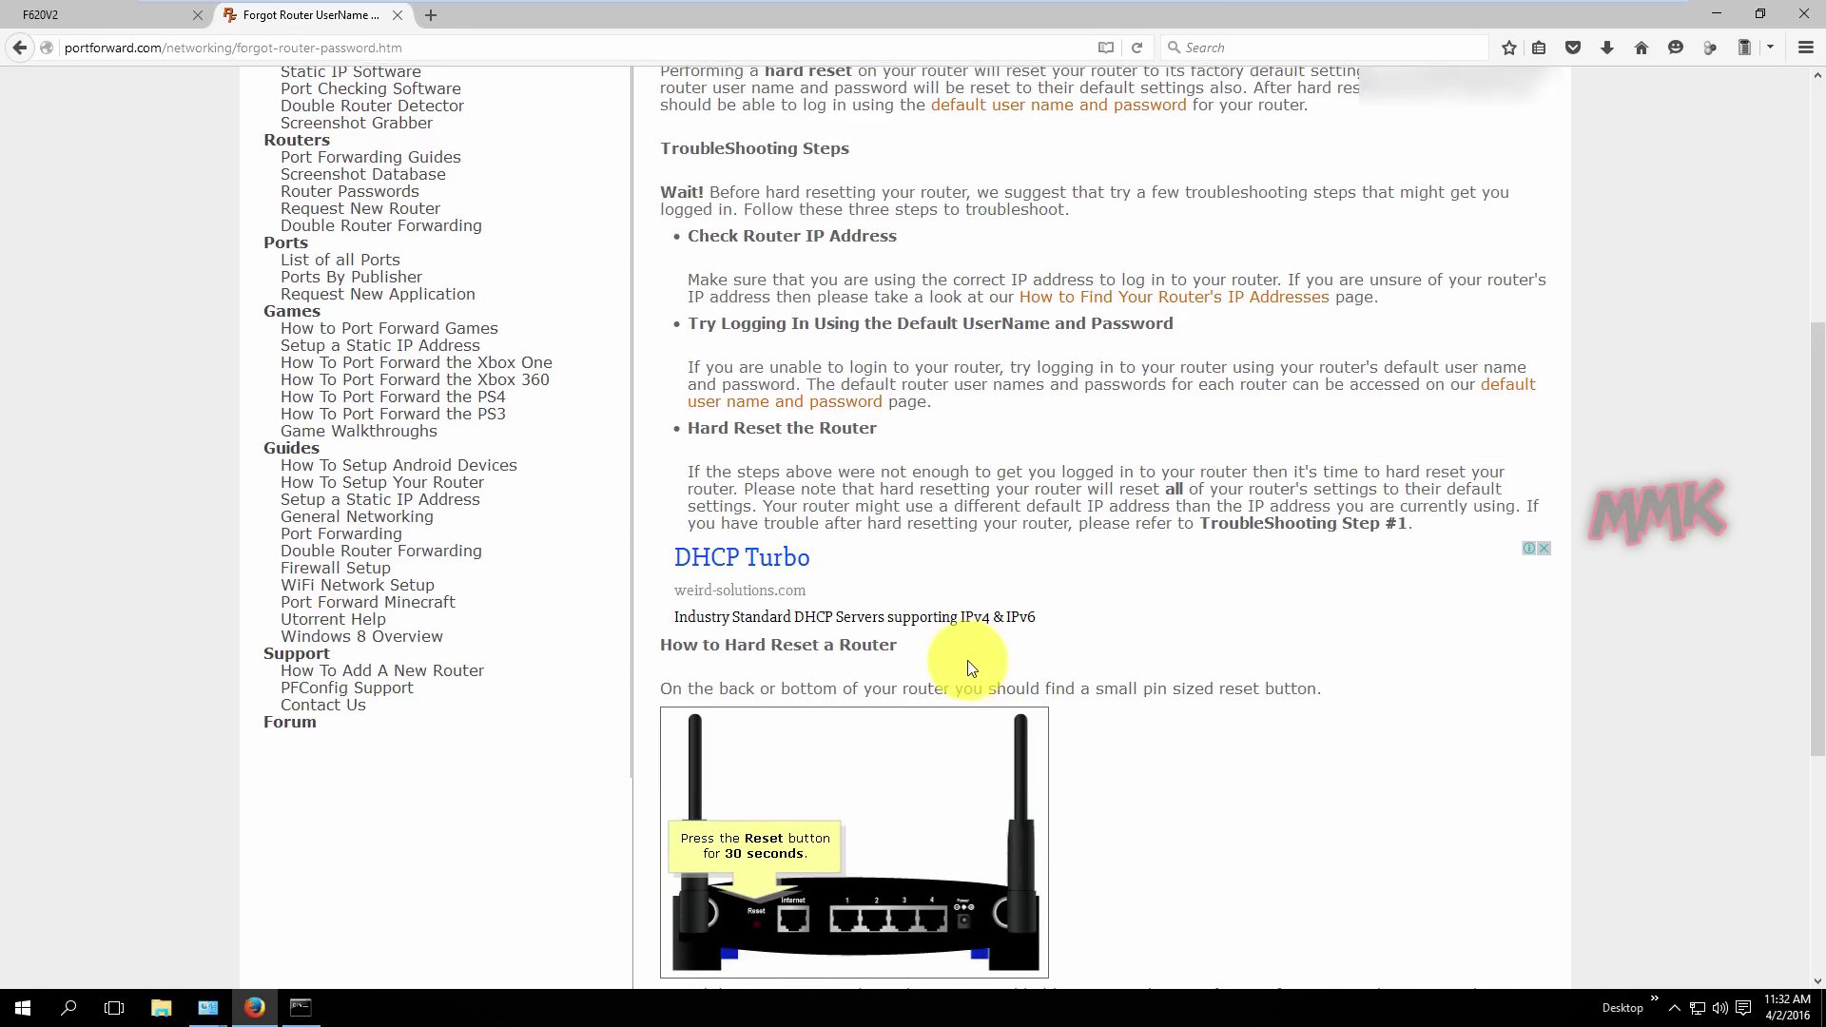
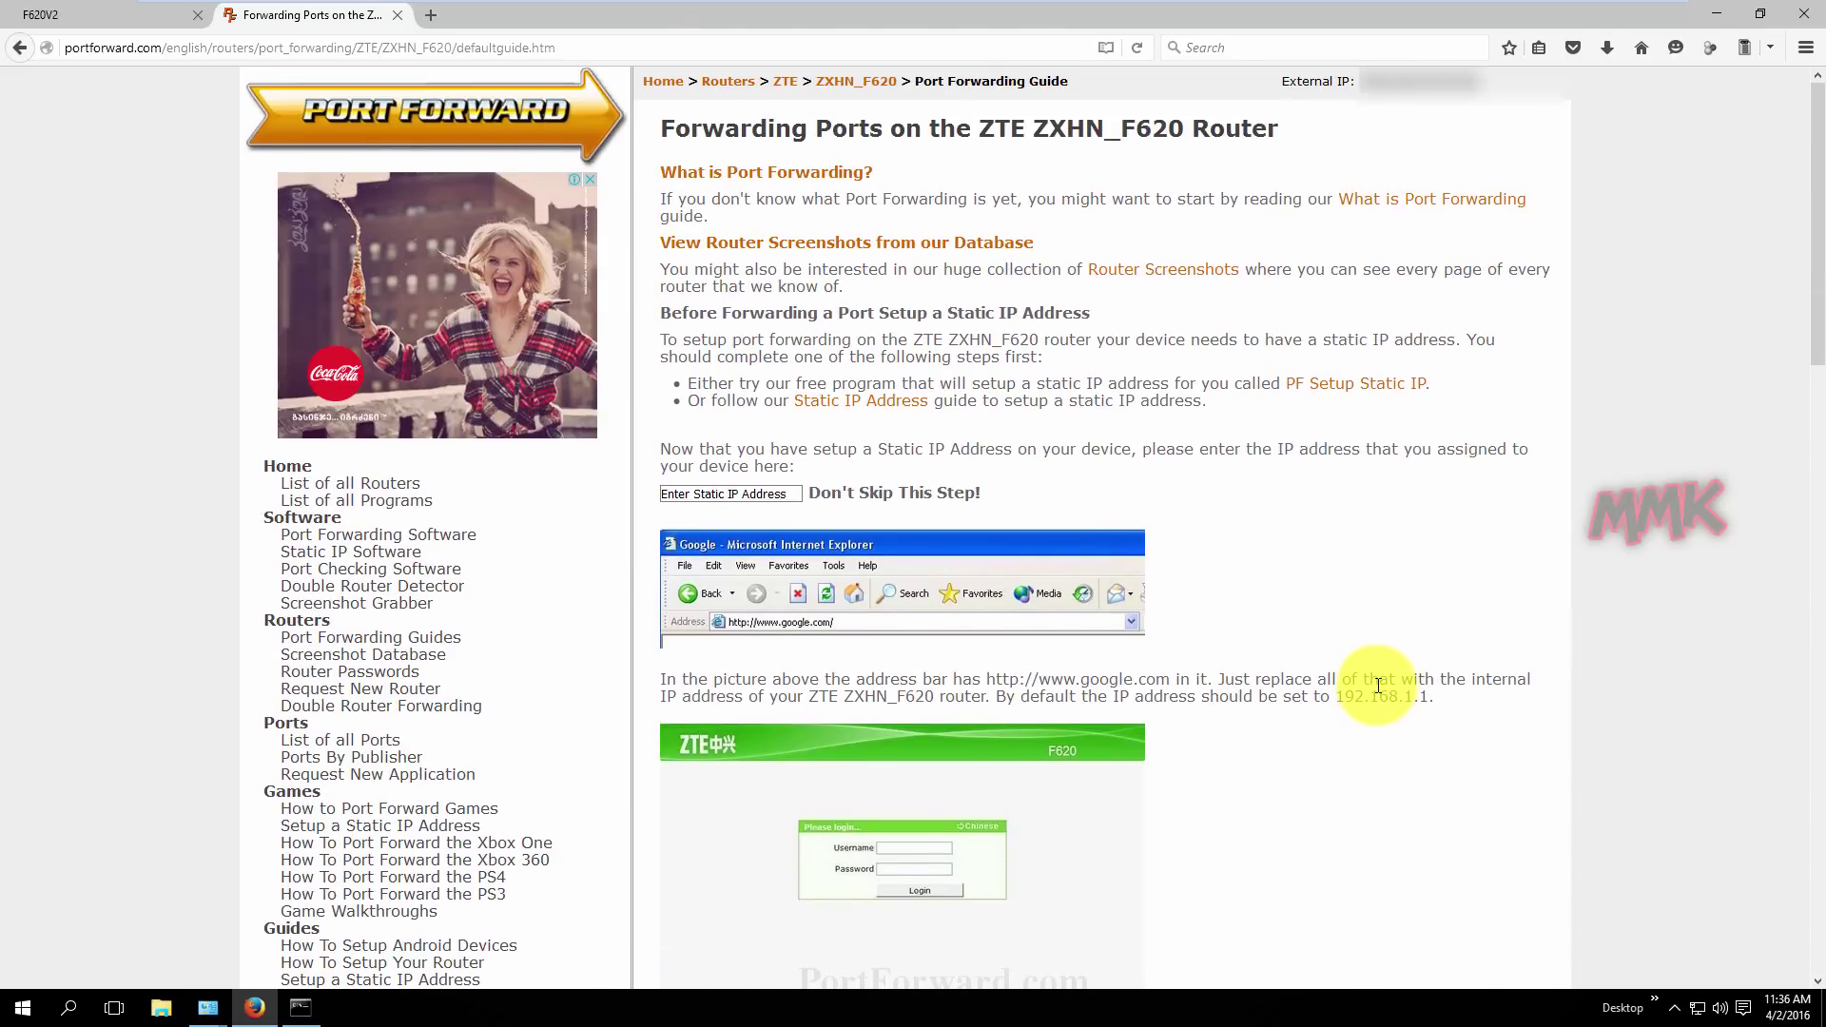
- Log in to the router and go to Application > Application List
click(403, 19)
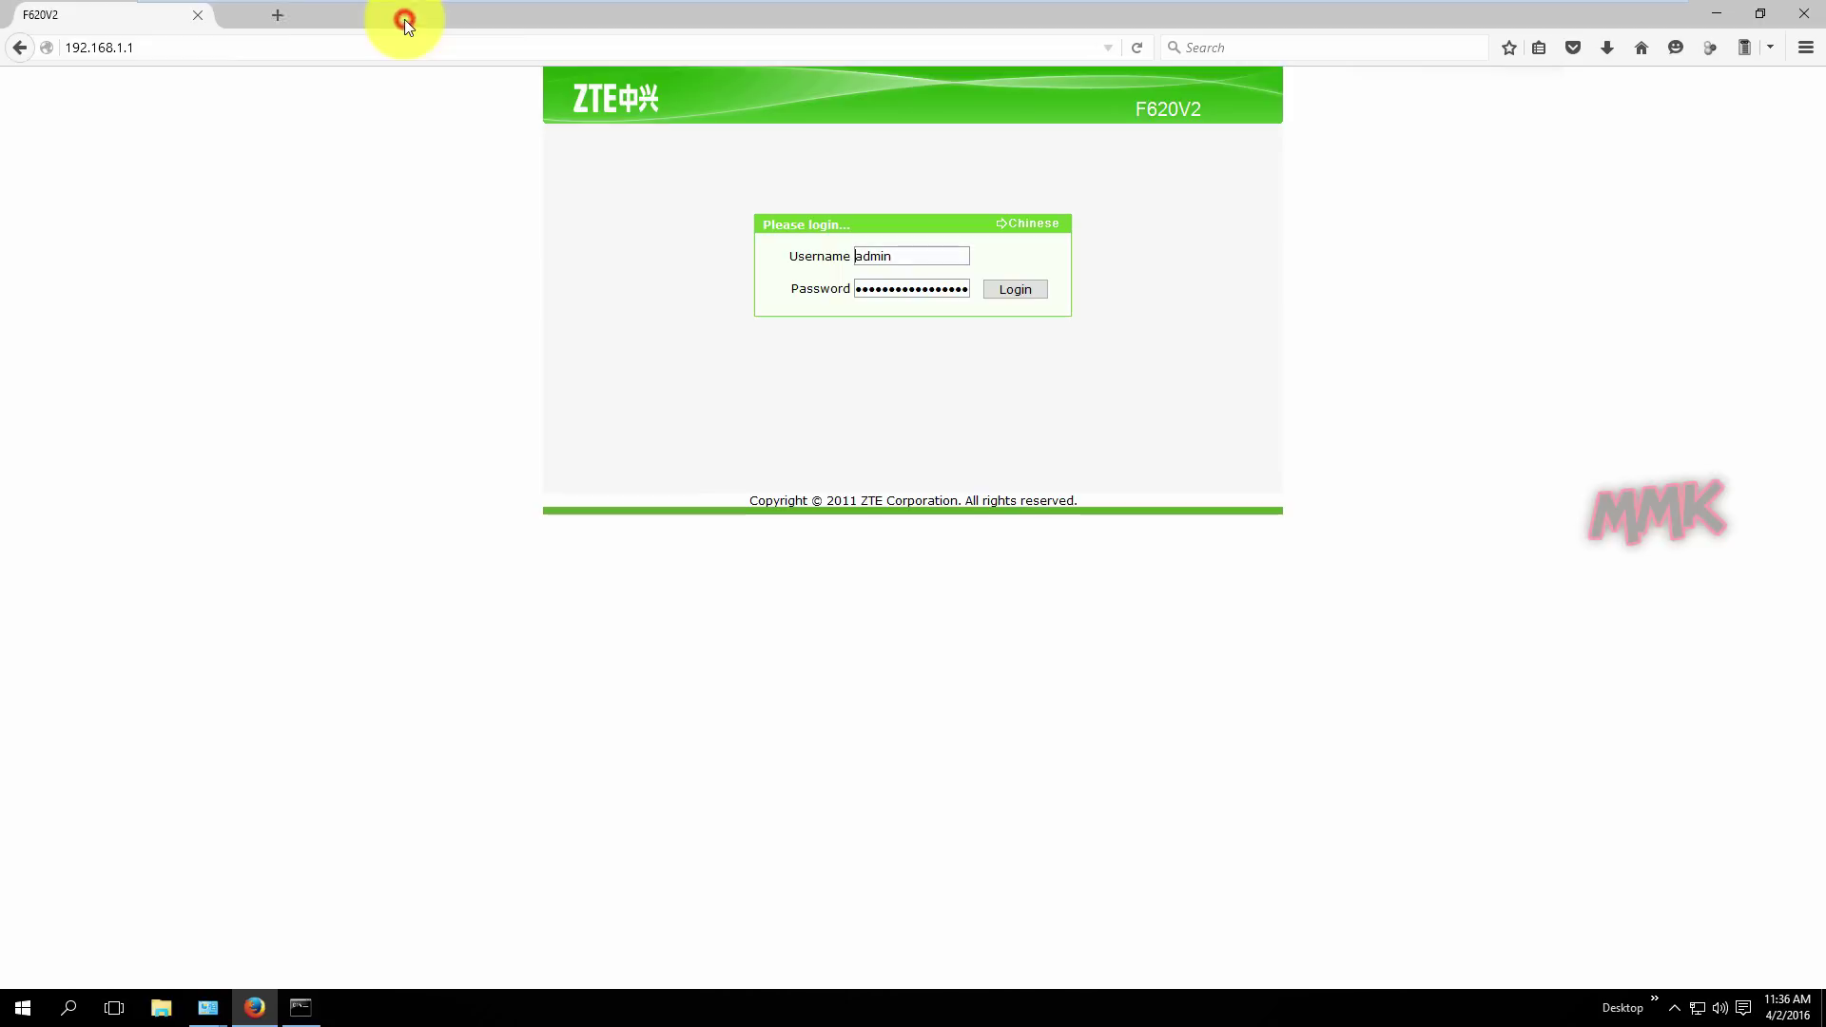
click(1012, 290)
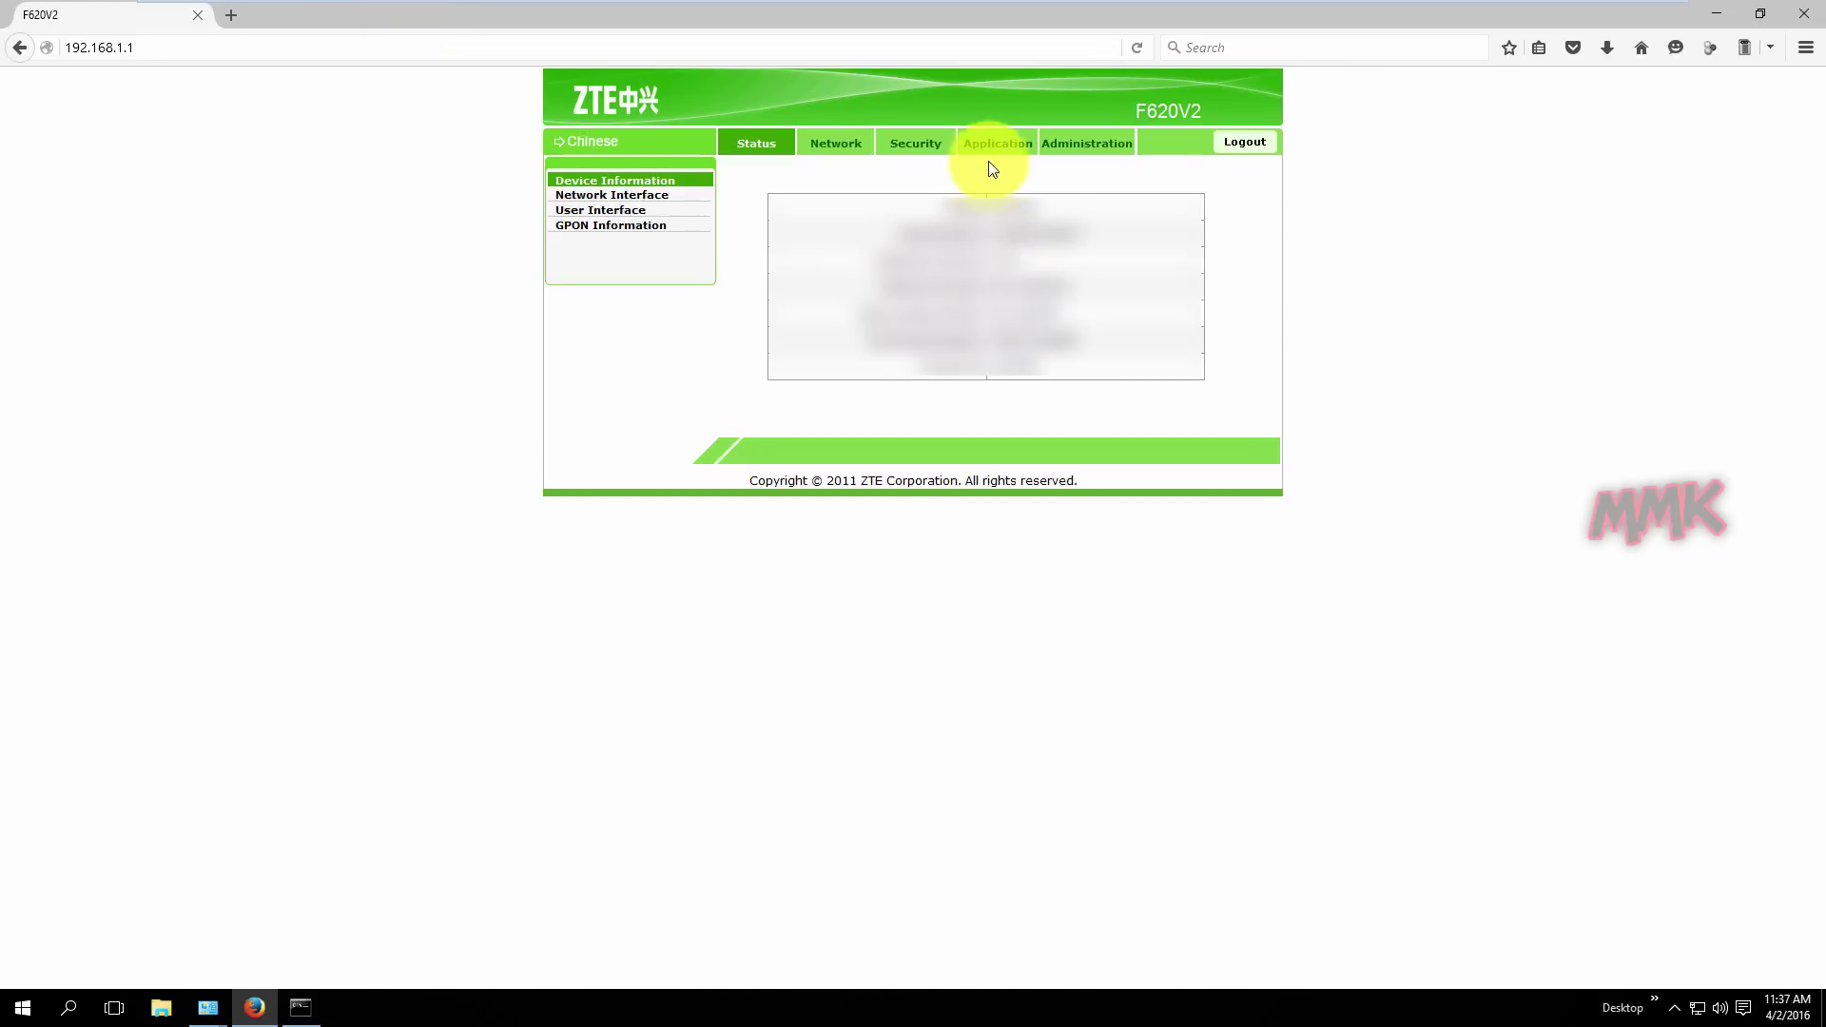
click(987, 144)
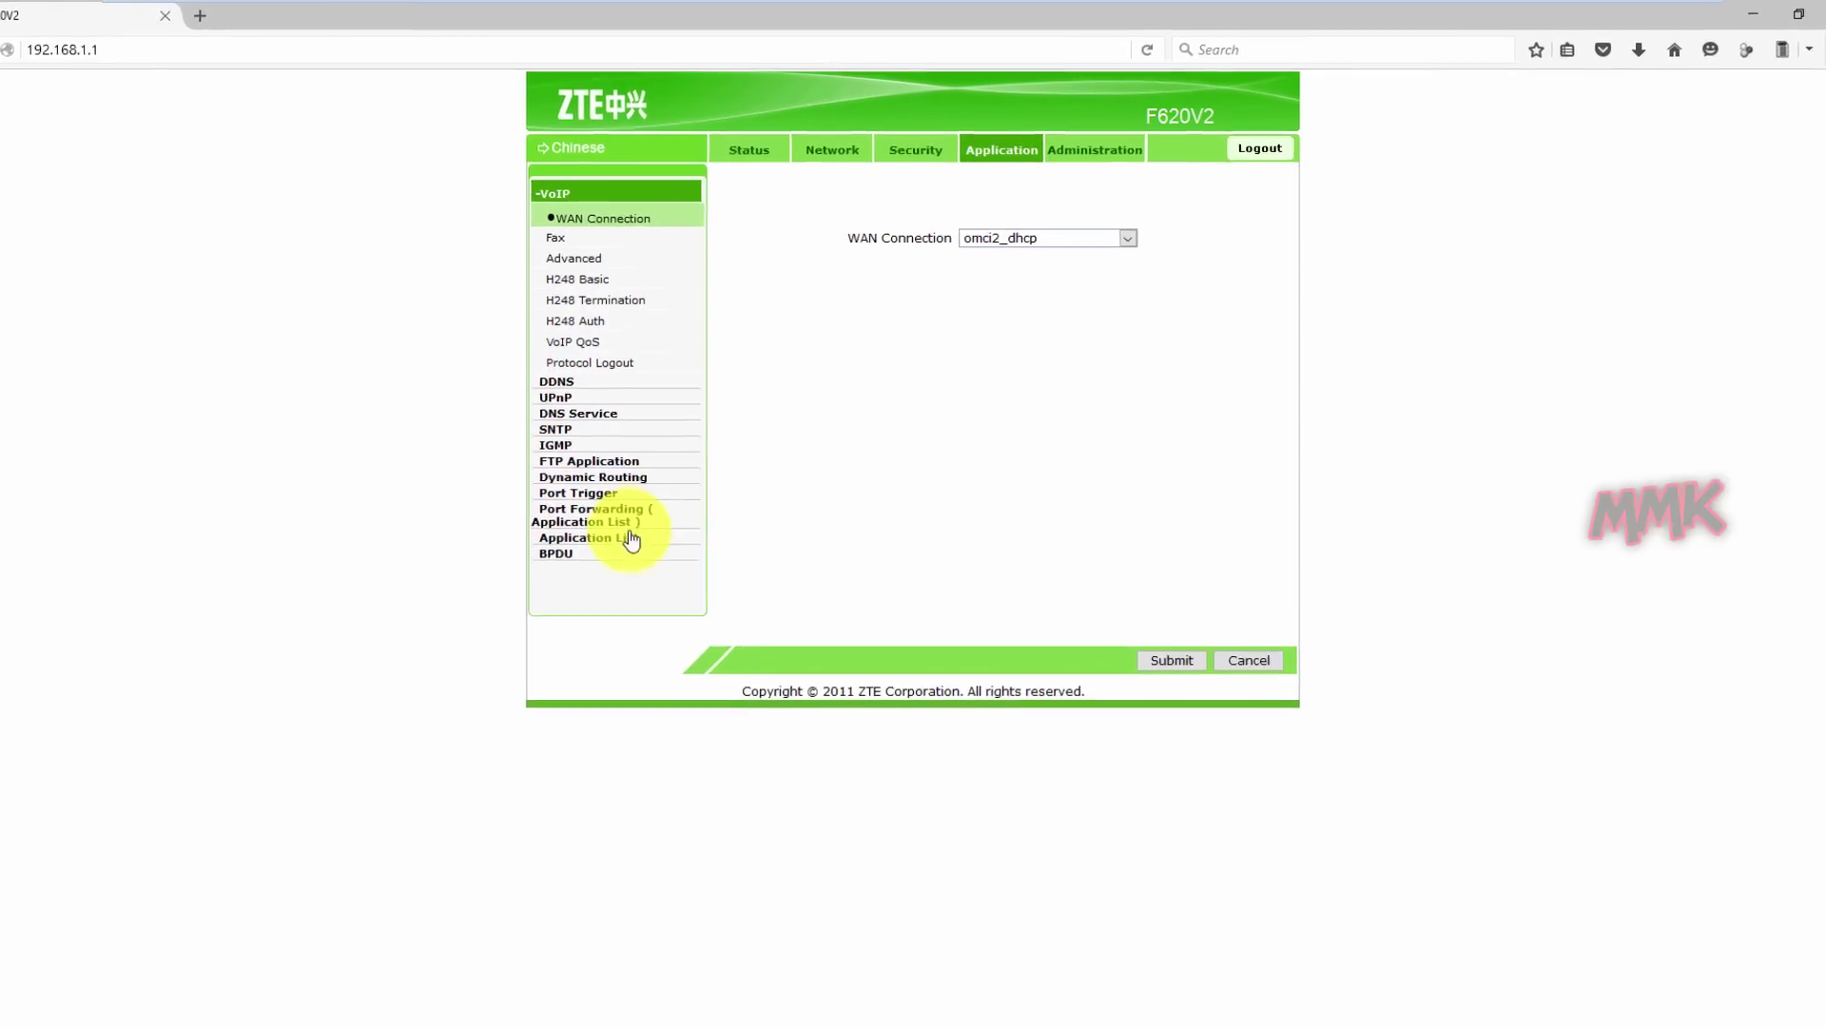
click(609, 514)
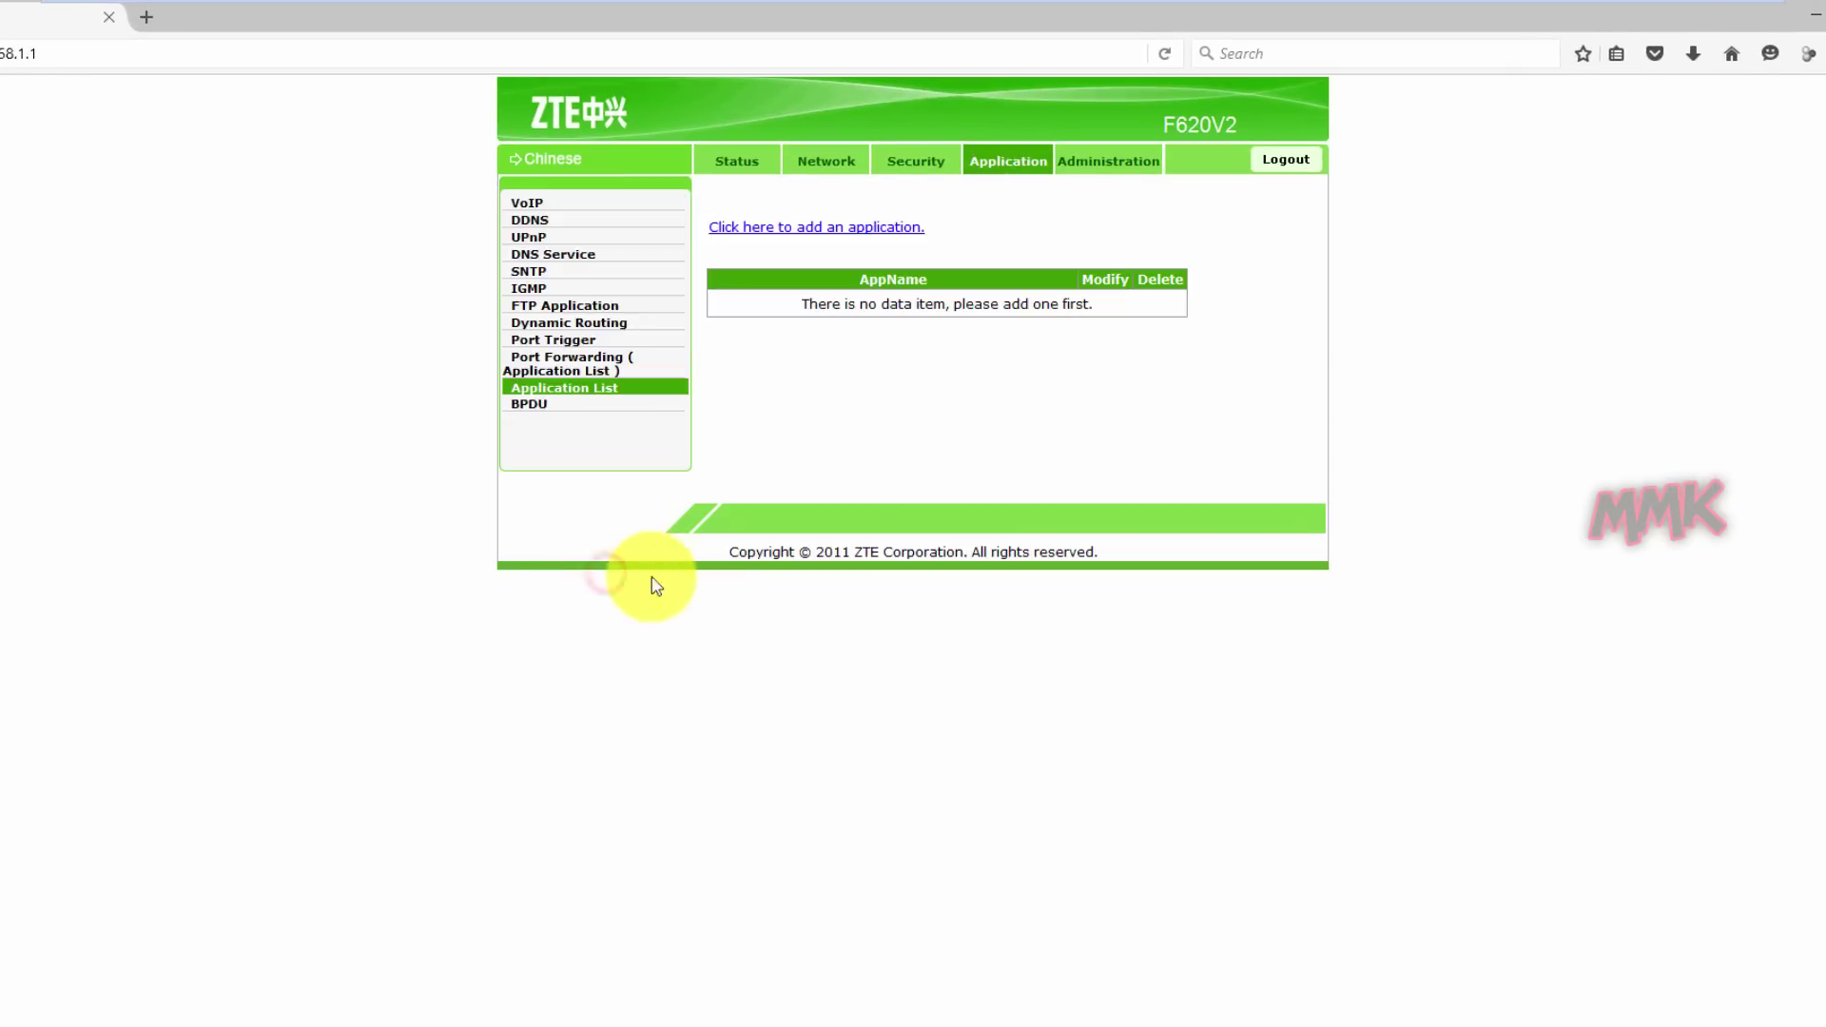
- Add application App1 with protocol TCP and UDP on port 1723
click(823, 231)
click(1082, 316)
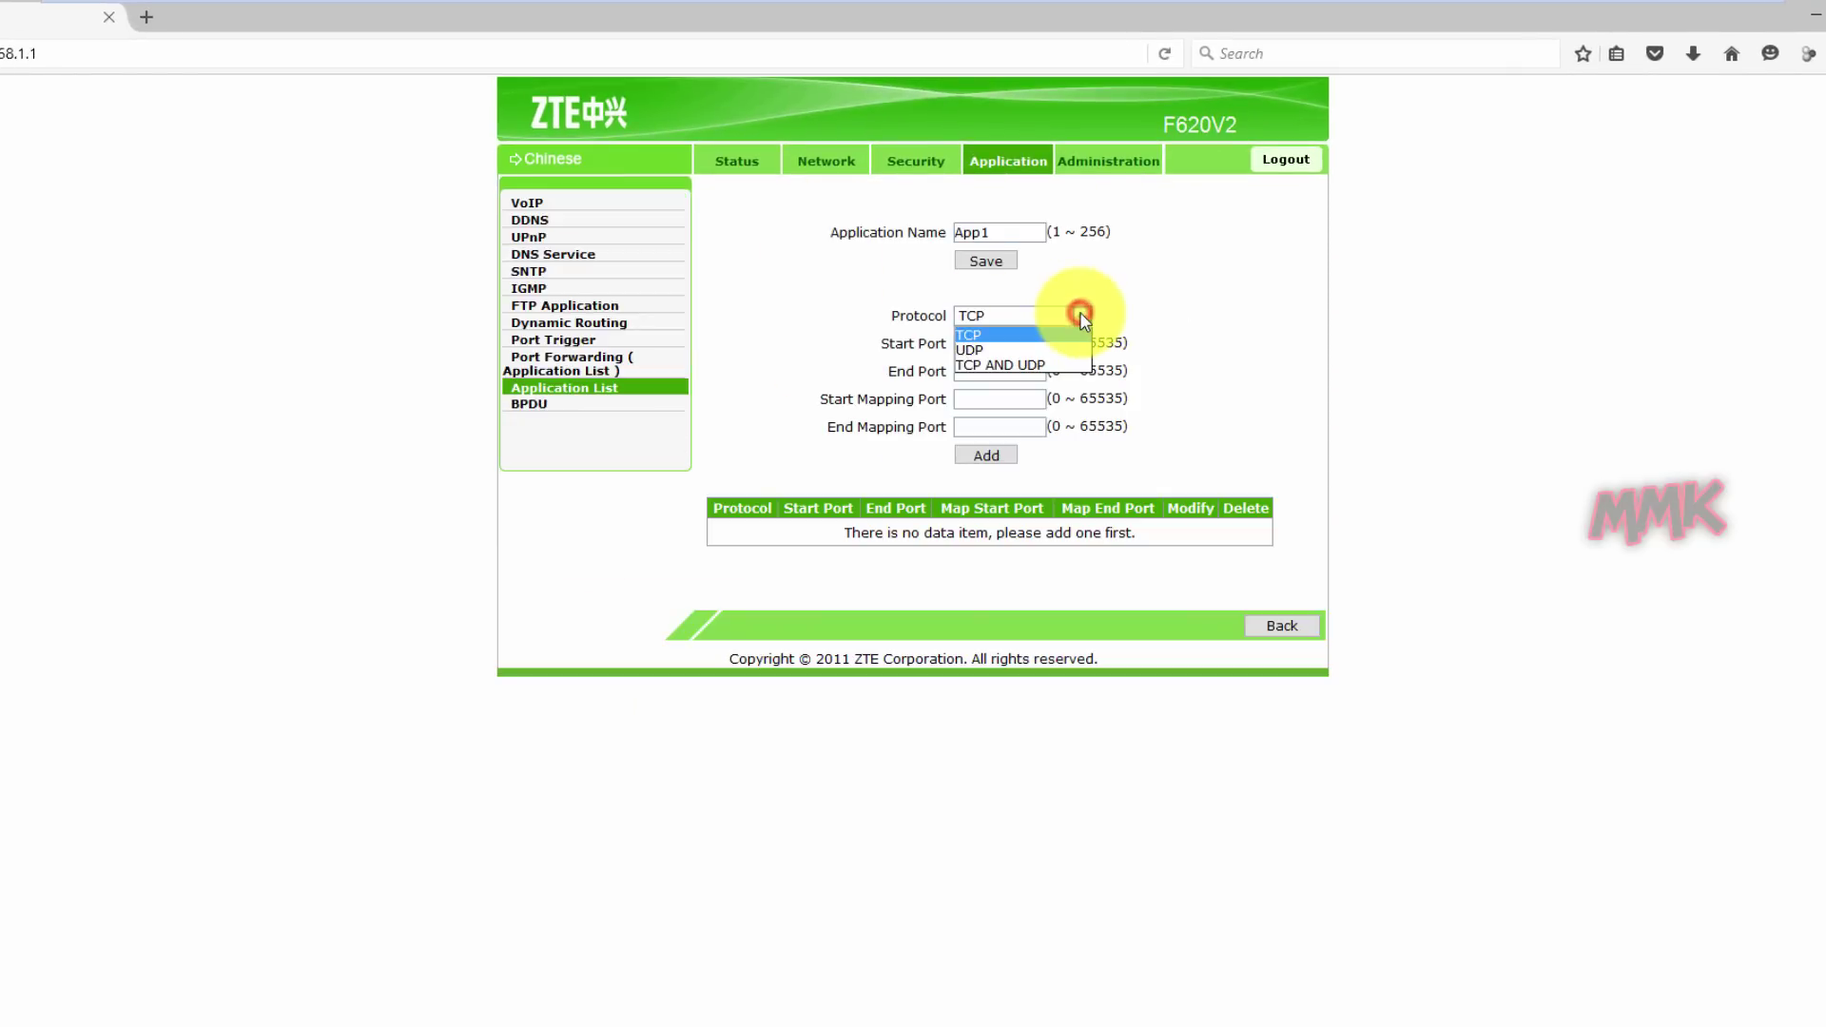
click(1041, 365)
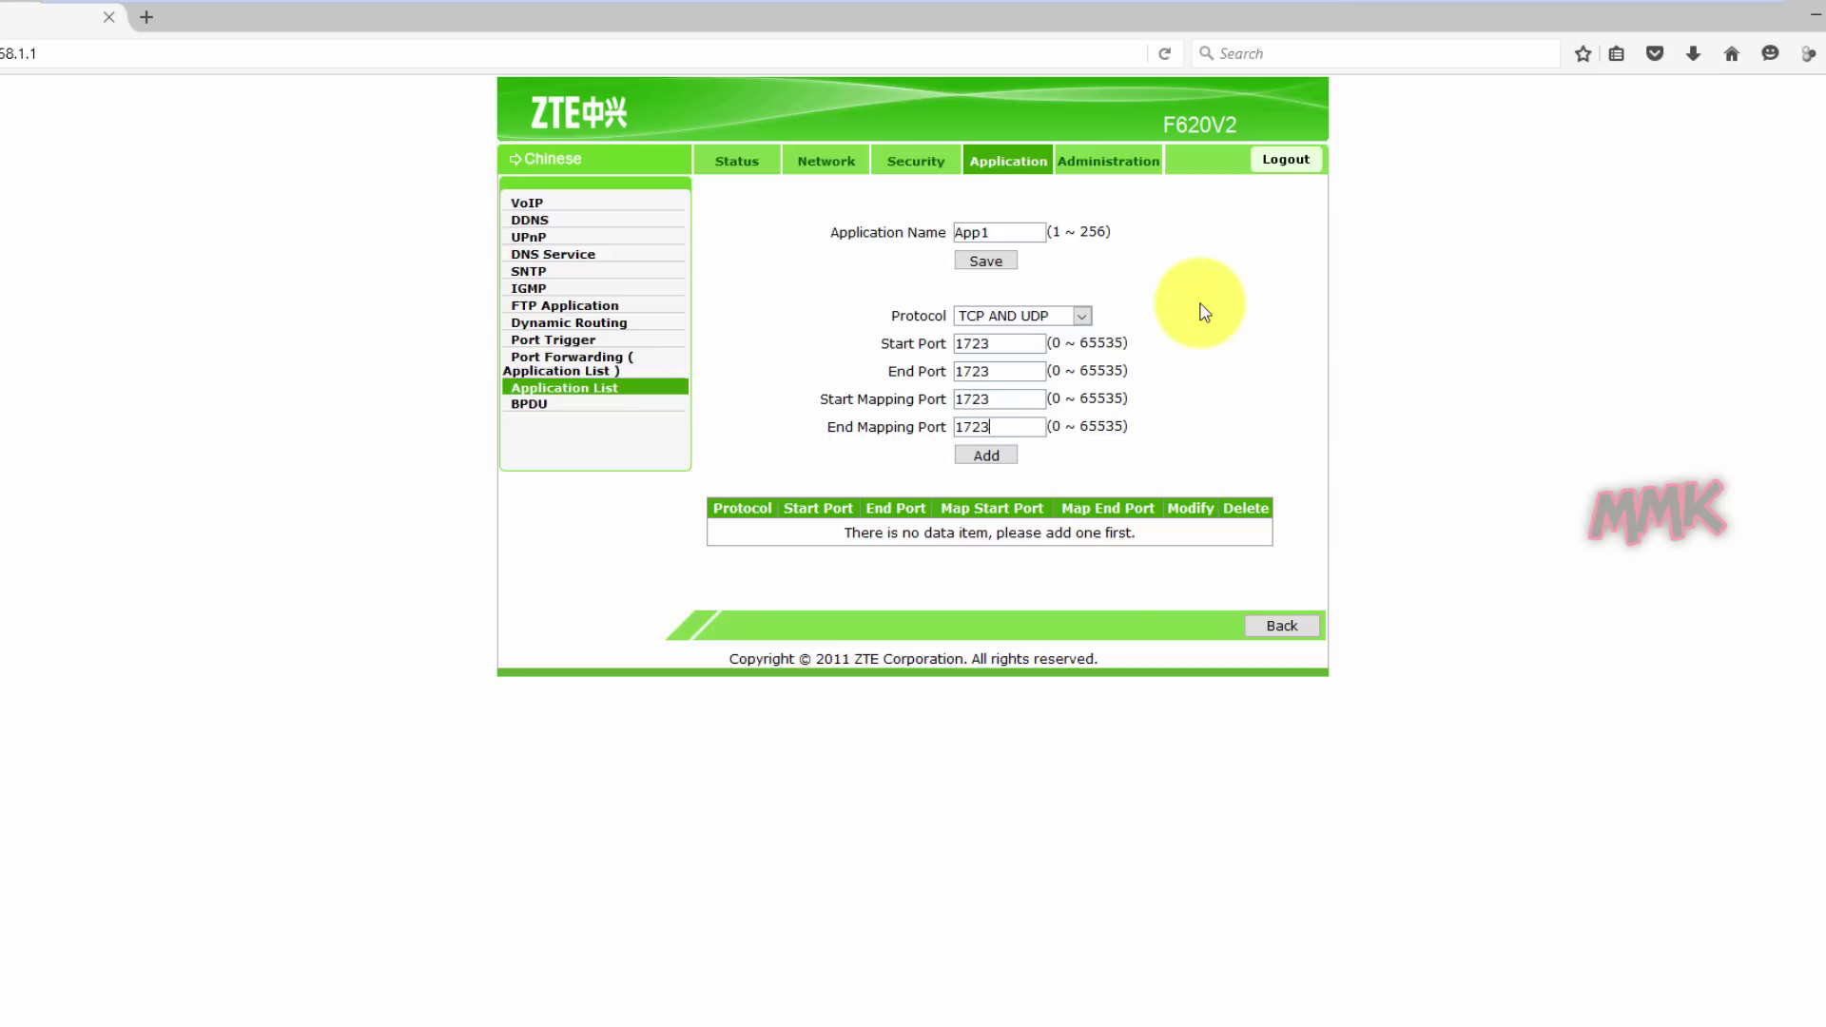
click(997, 460)
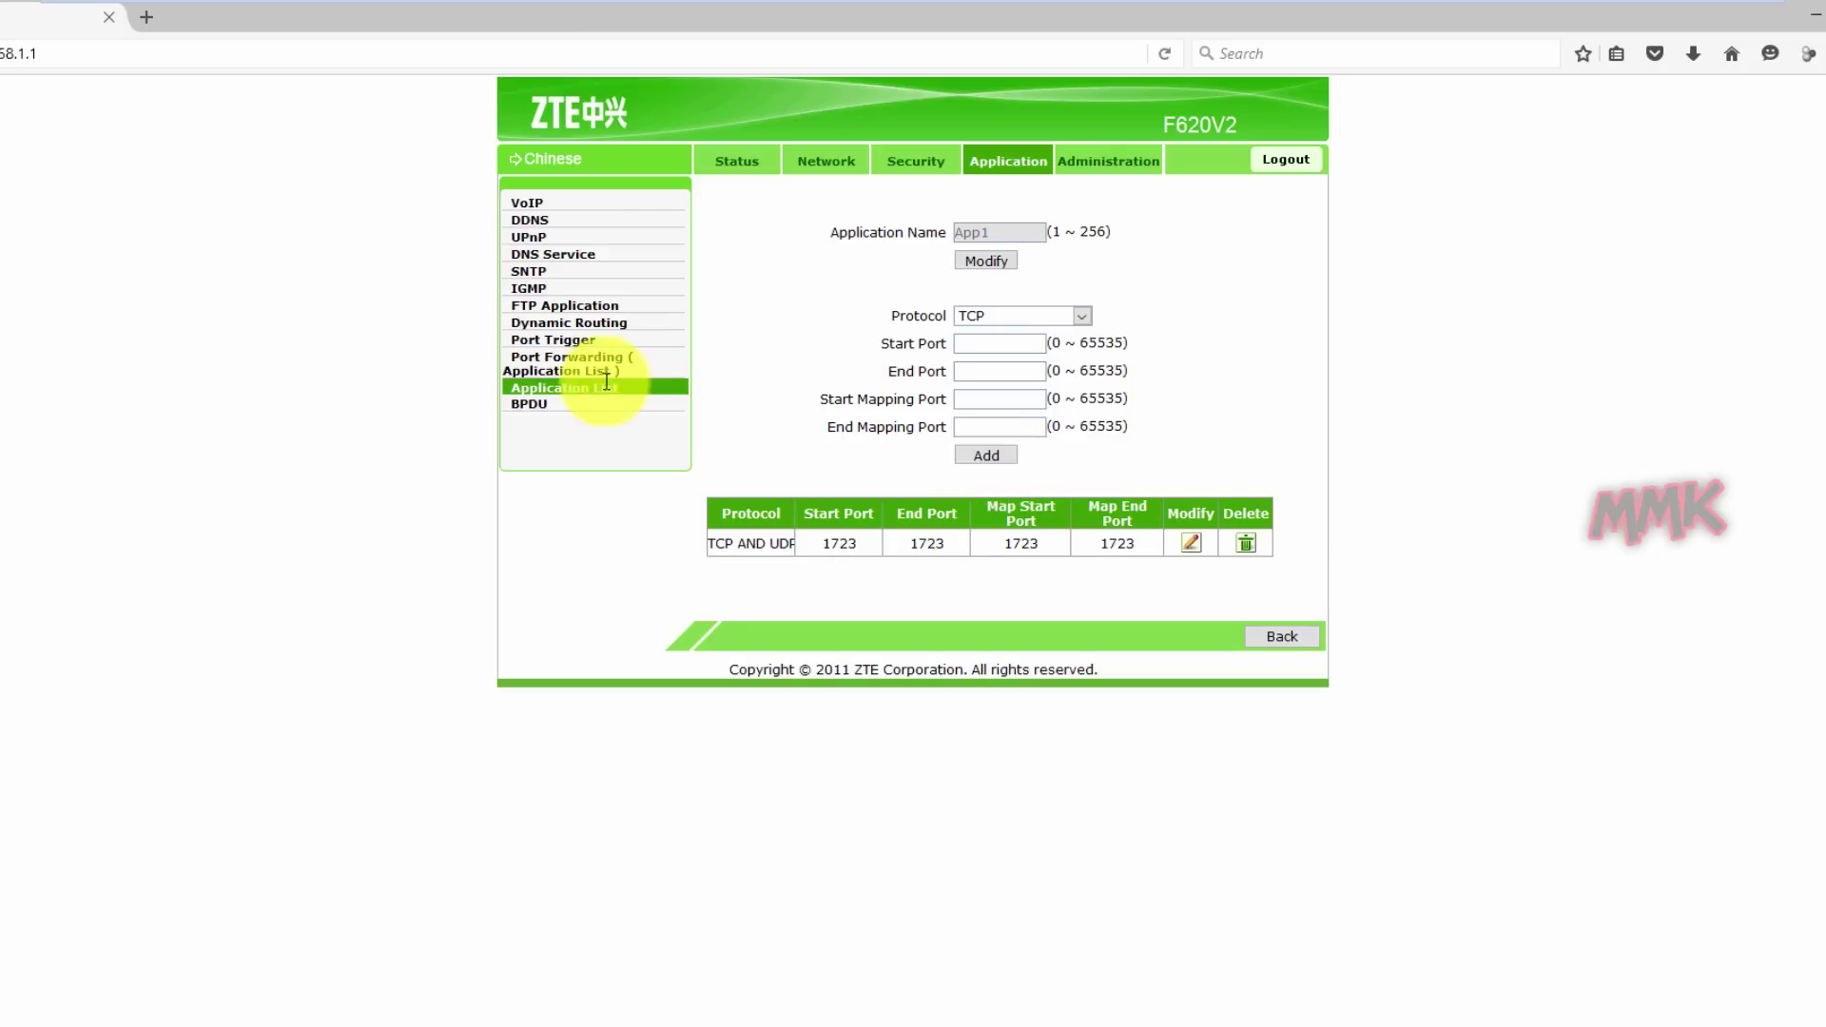
click(563, 371)
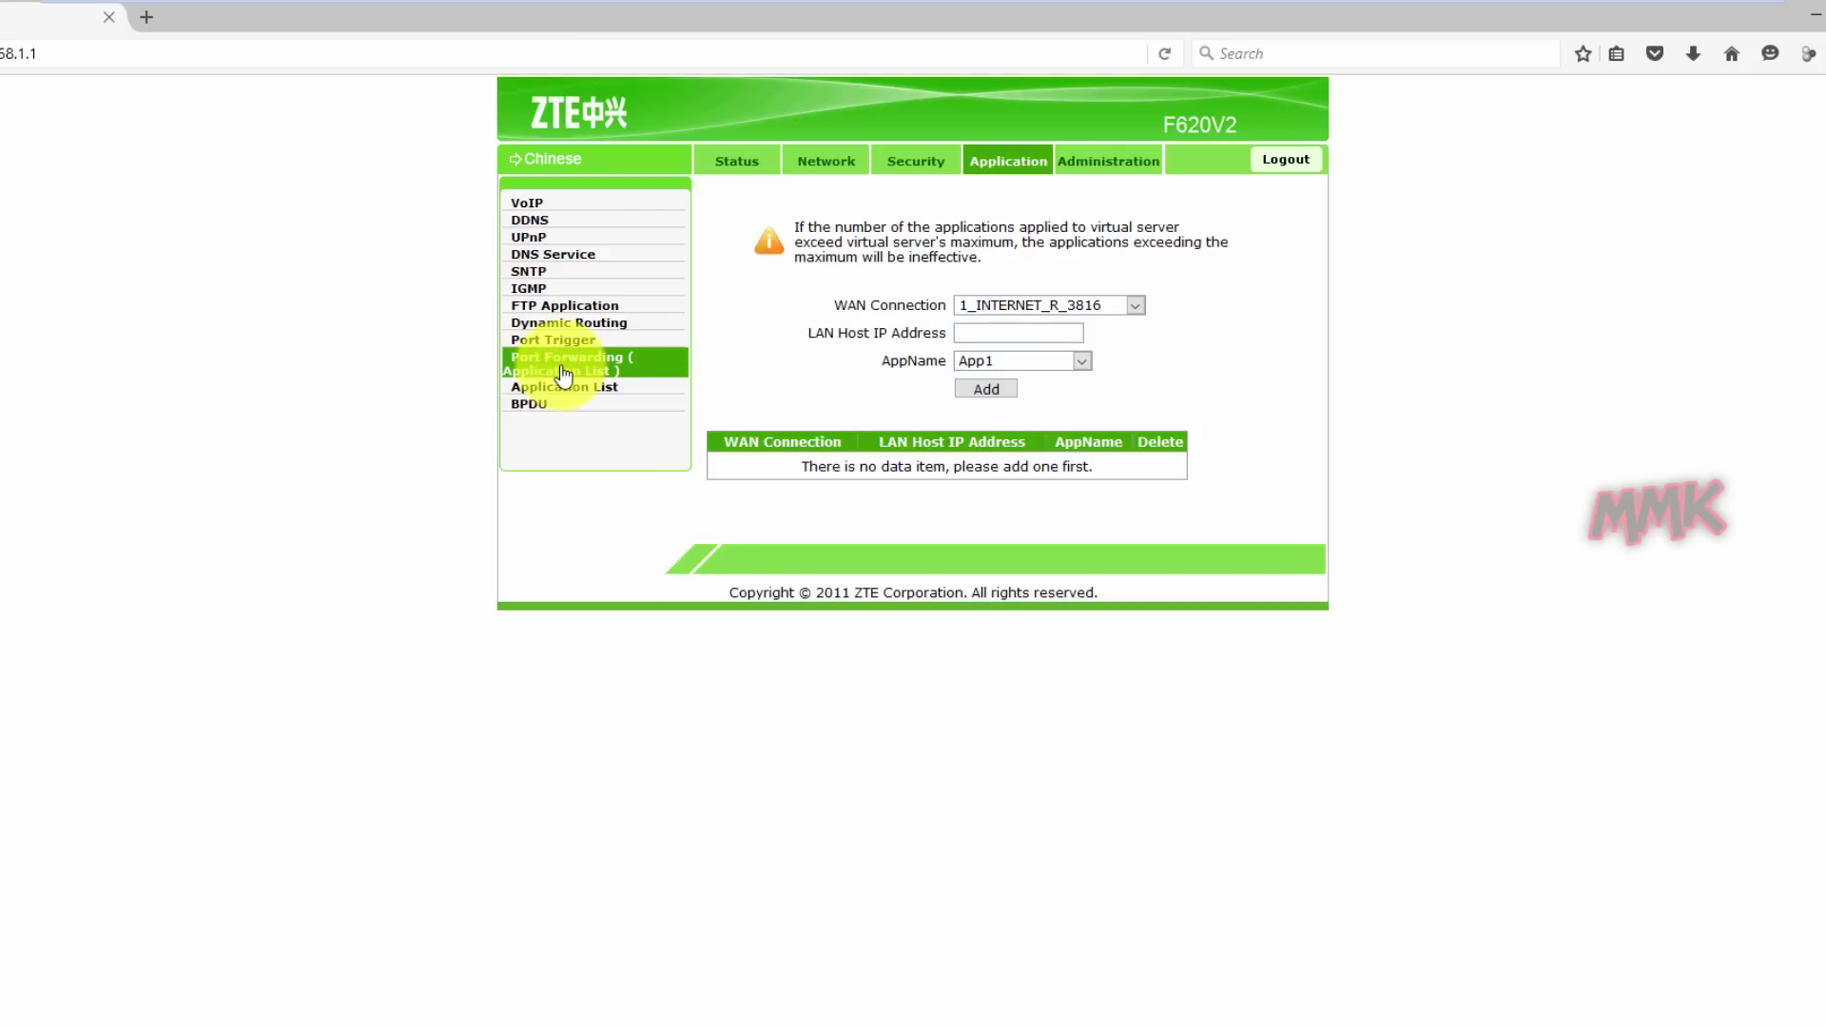
- Copy the computer's IPv4 address 192.168.1.9 from the ipconfig output
click(290, 984)
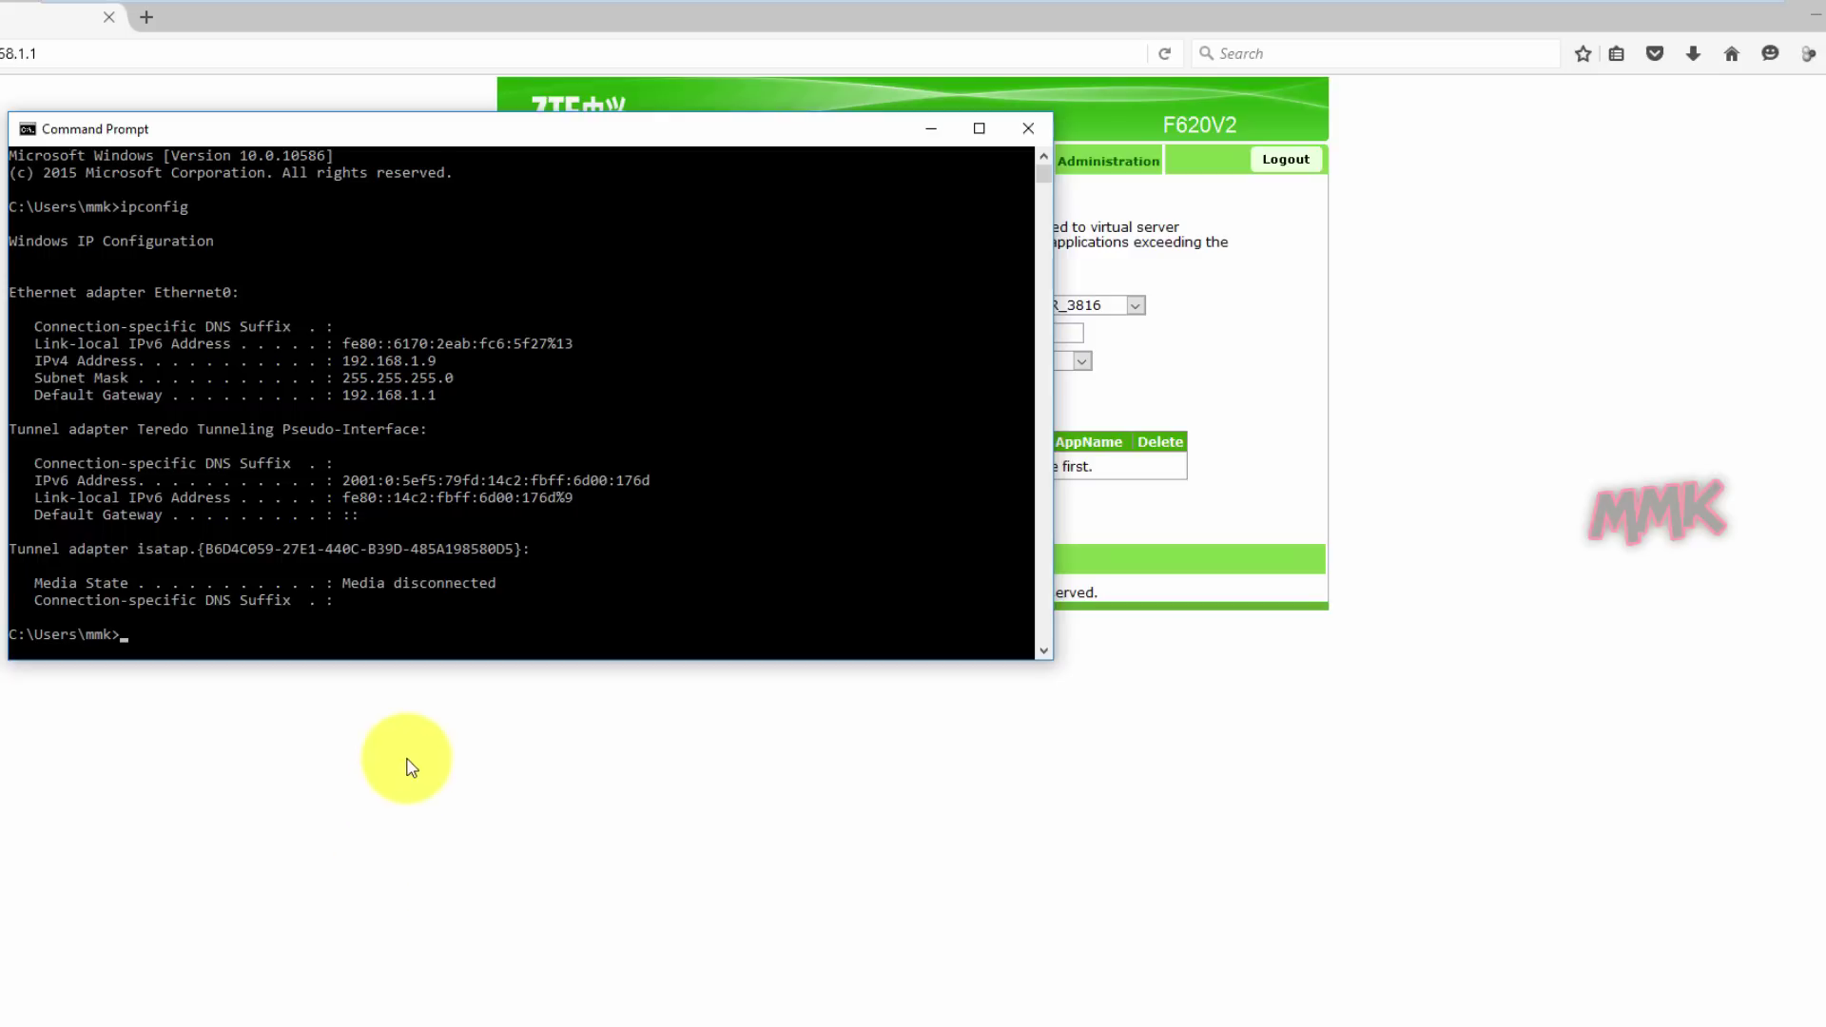
drag(343, 362, 435, 362)
key(ctrl+c)
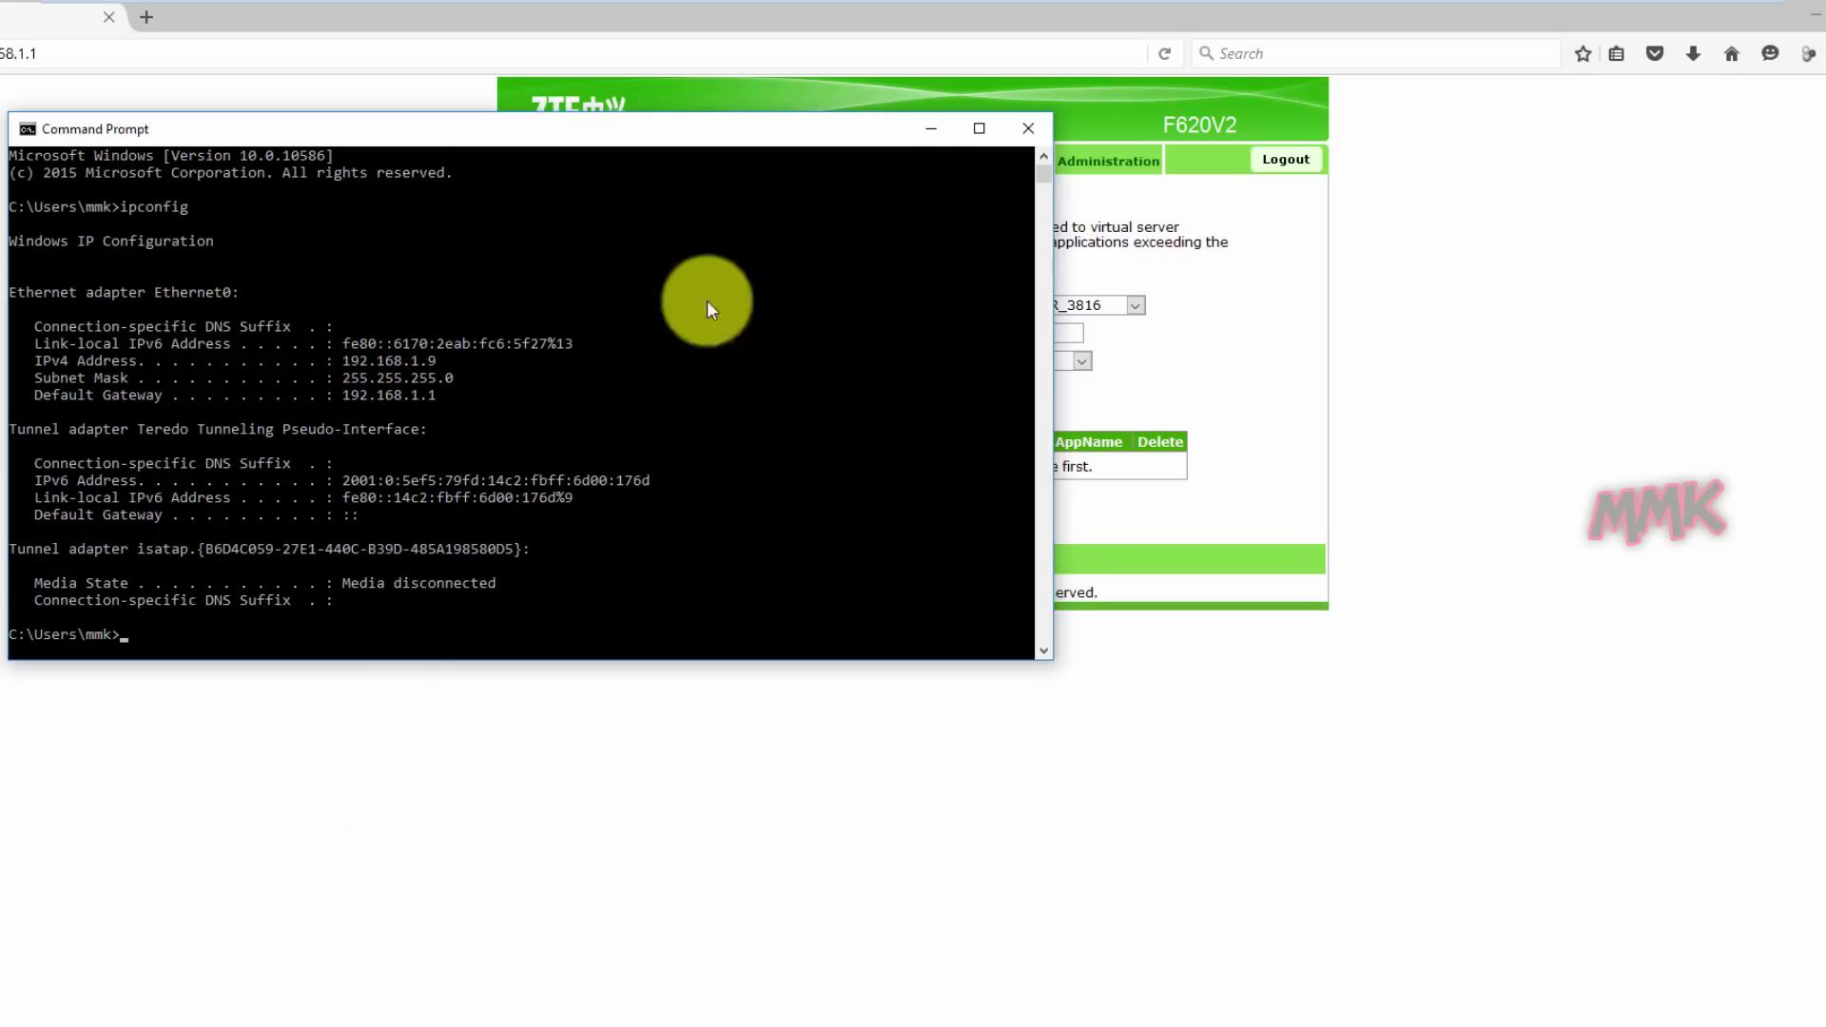
click(922, 124)
- Forward App1 to LAN host 192.168.1.9, check the port forwarding entries, and log out
right_click(1000, 335)
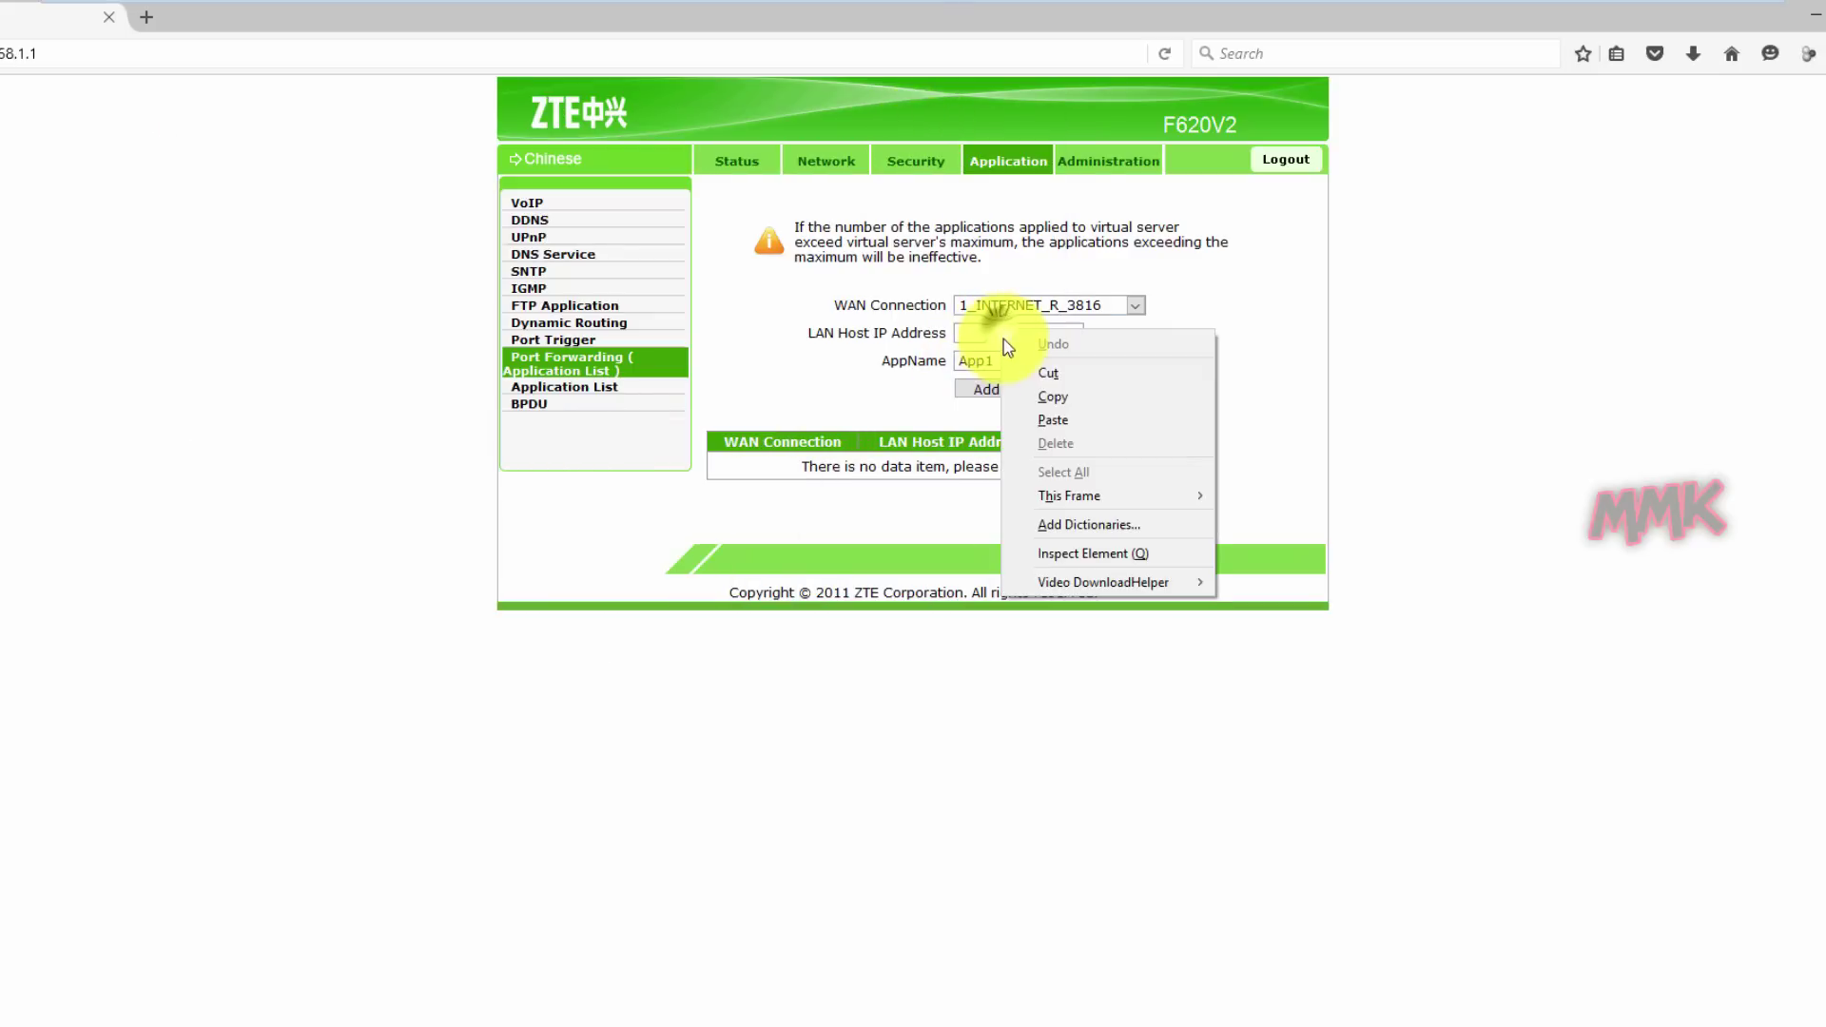
click(1043, 418)
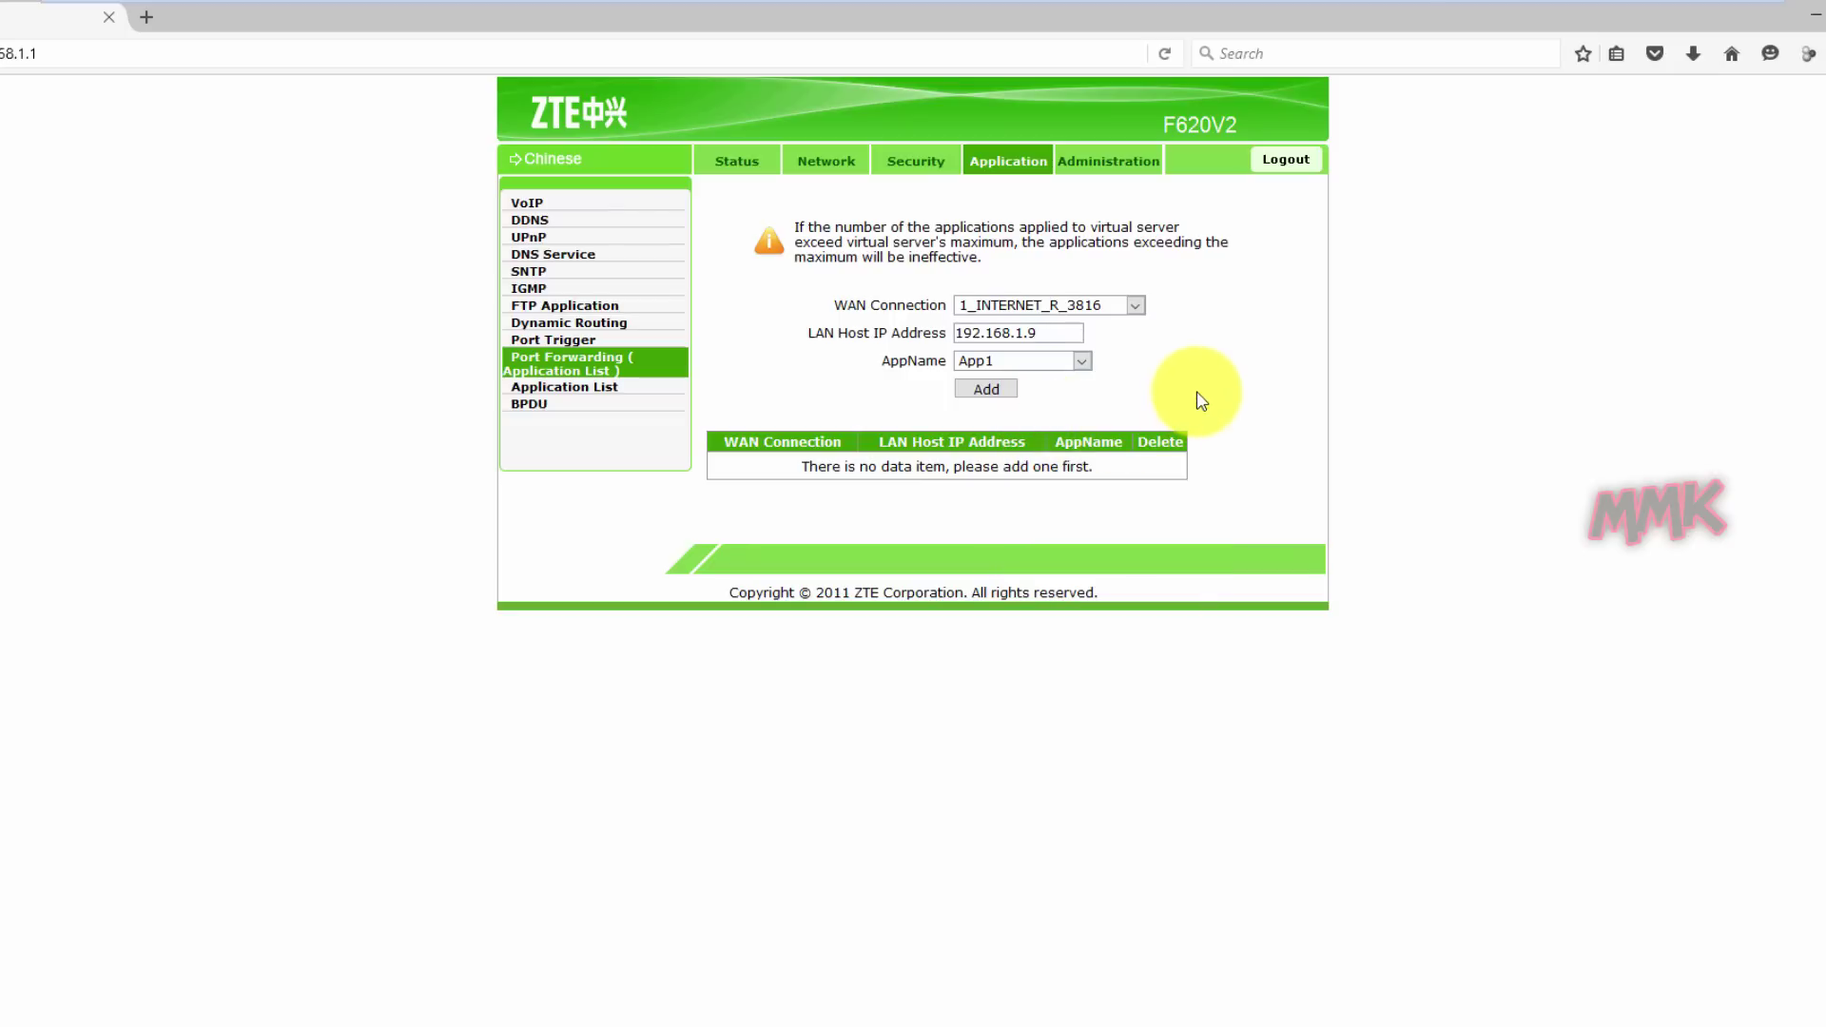
click(986, 391)
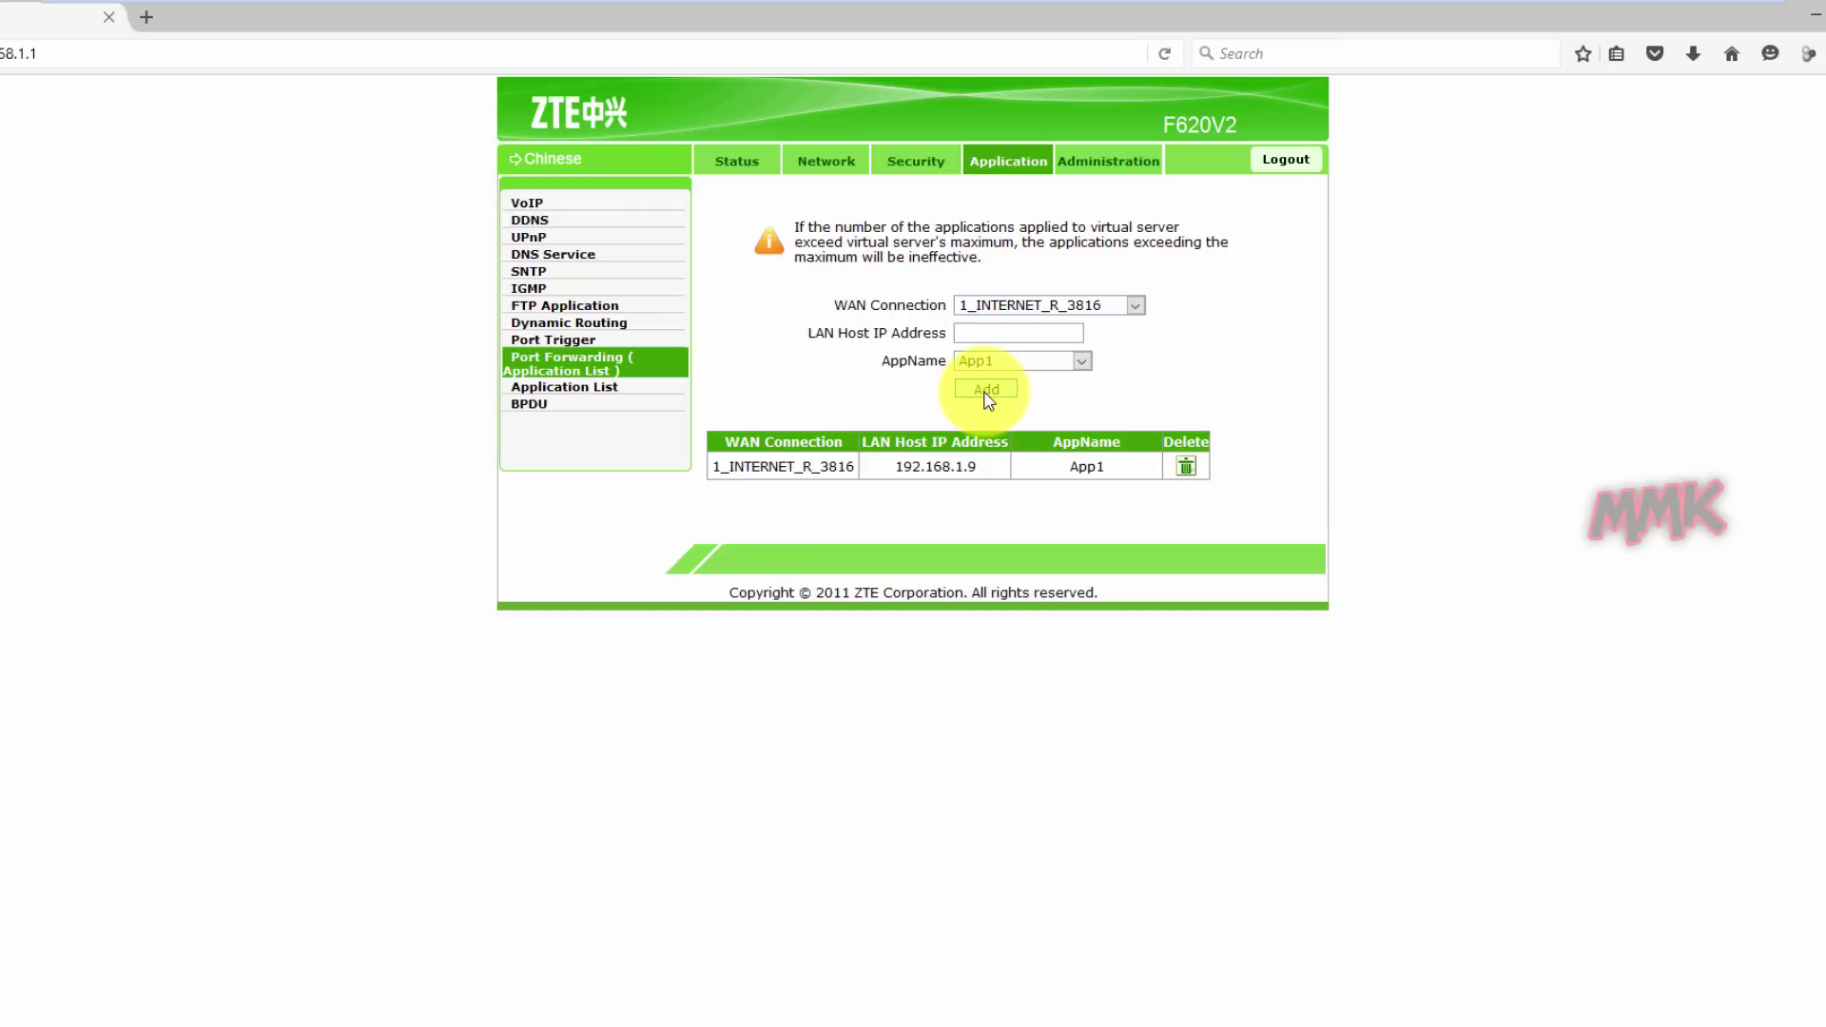
click(899, 163)
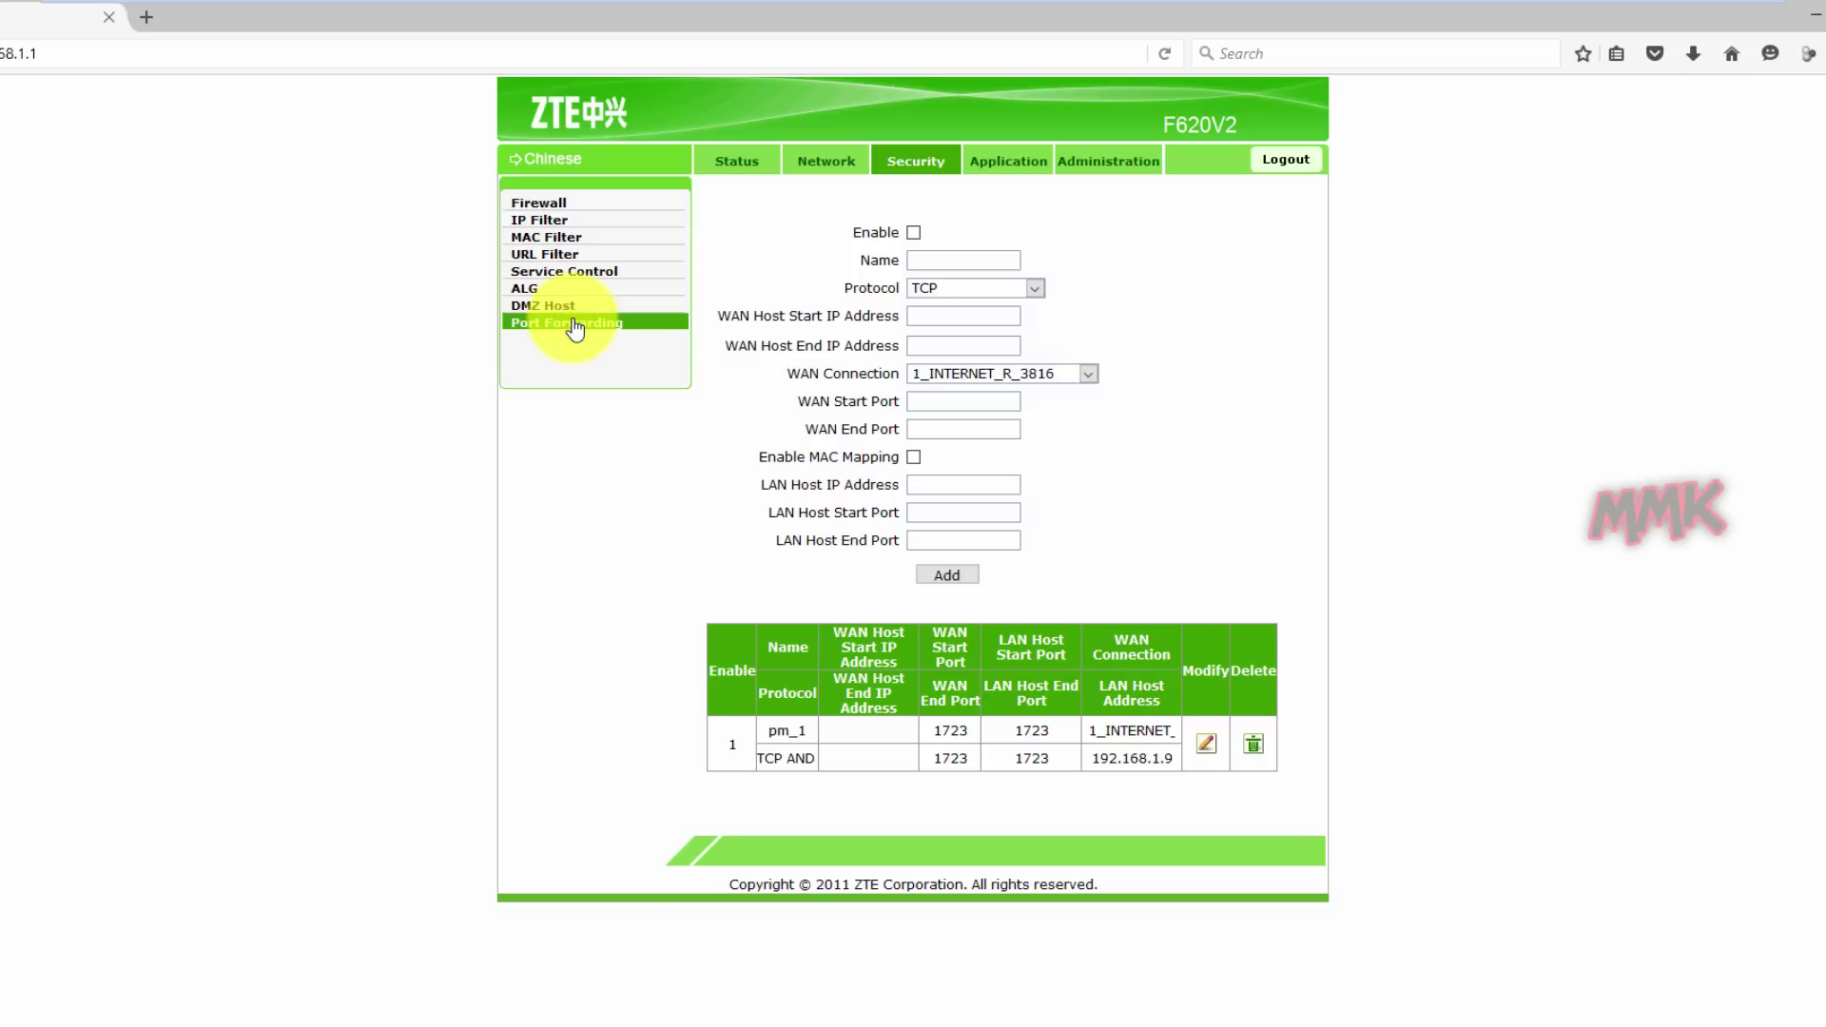
click(1286, 159)
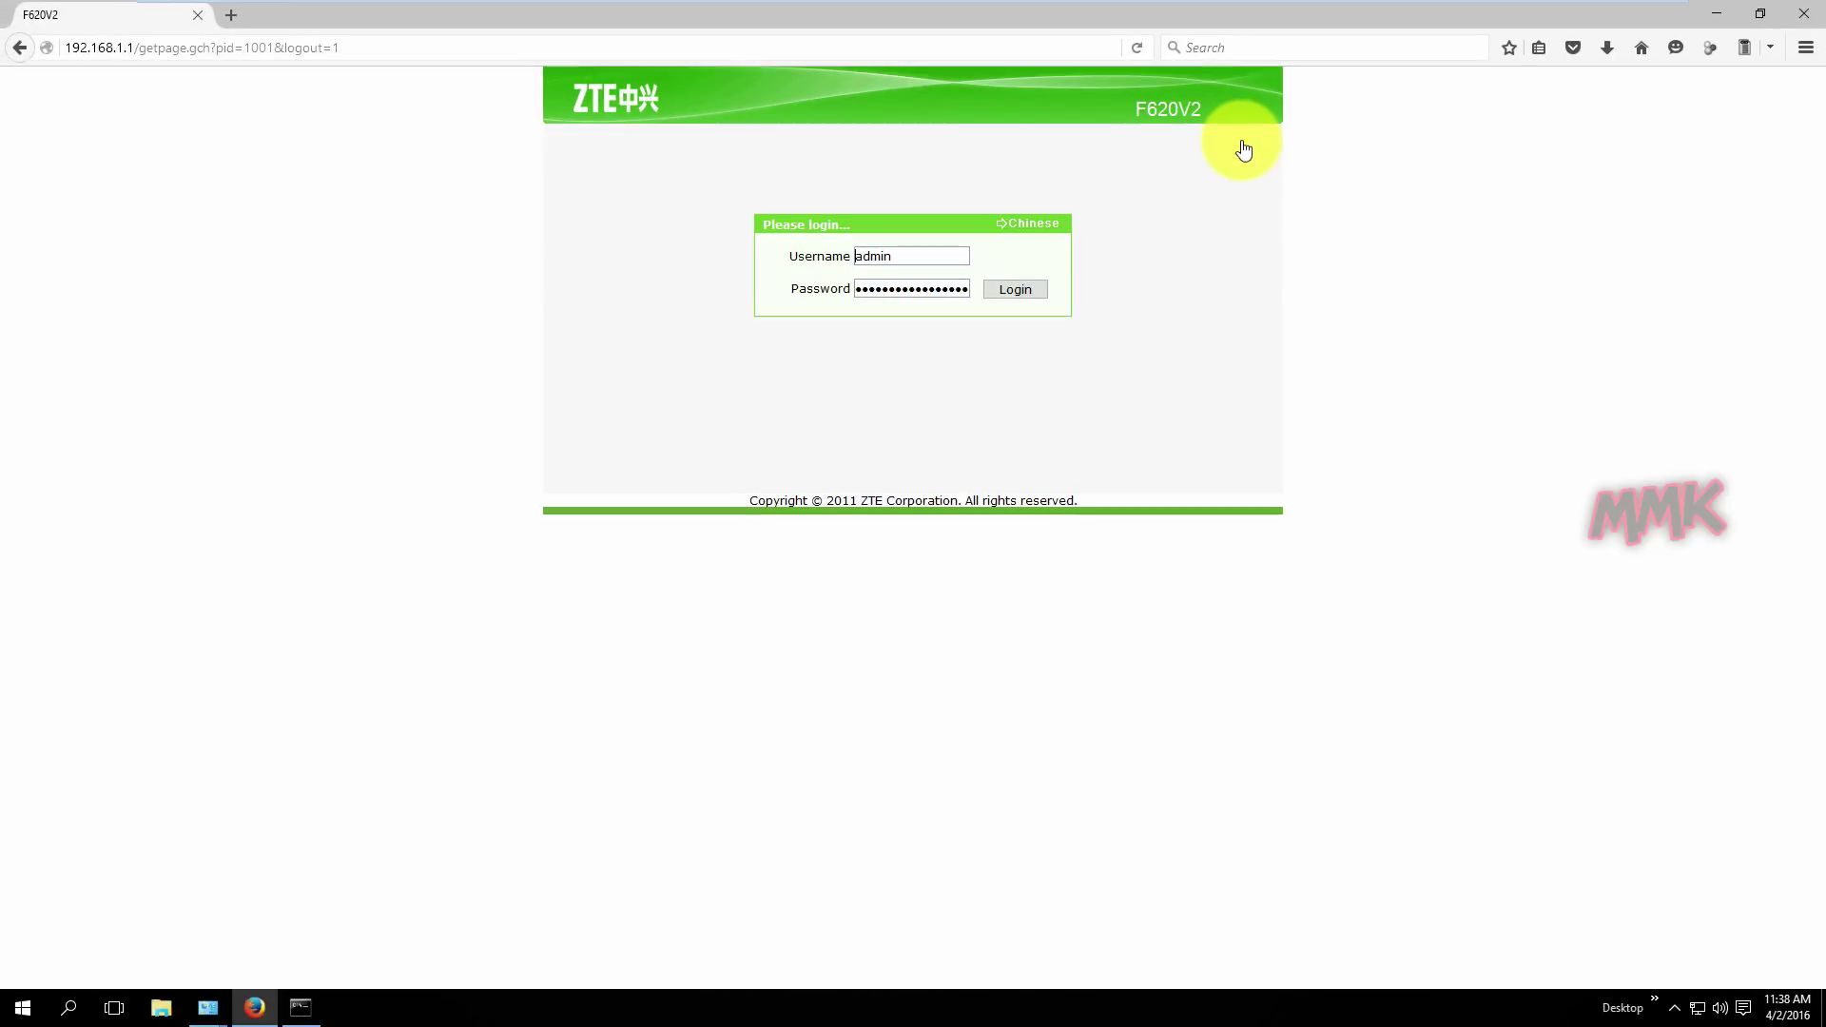
- Close the Ethernet0 details, status, Network Connections and Sharing Center windows, then right-click Start
click(1718, 14)
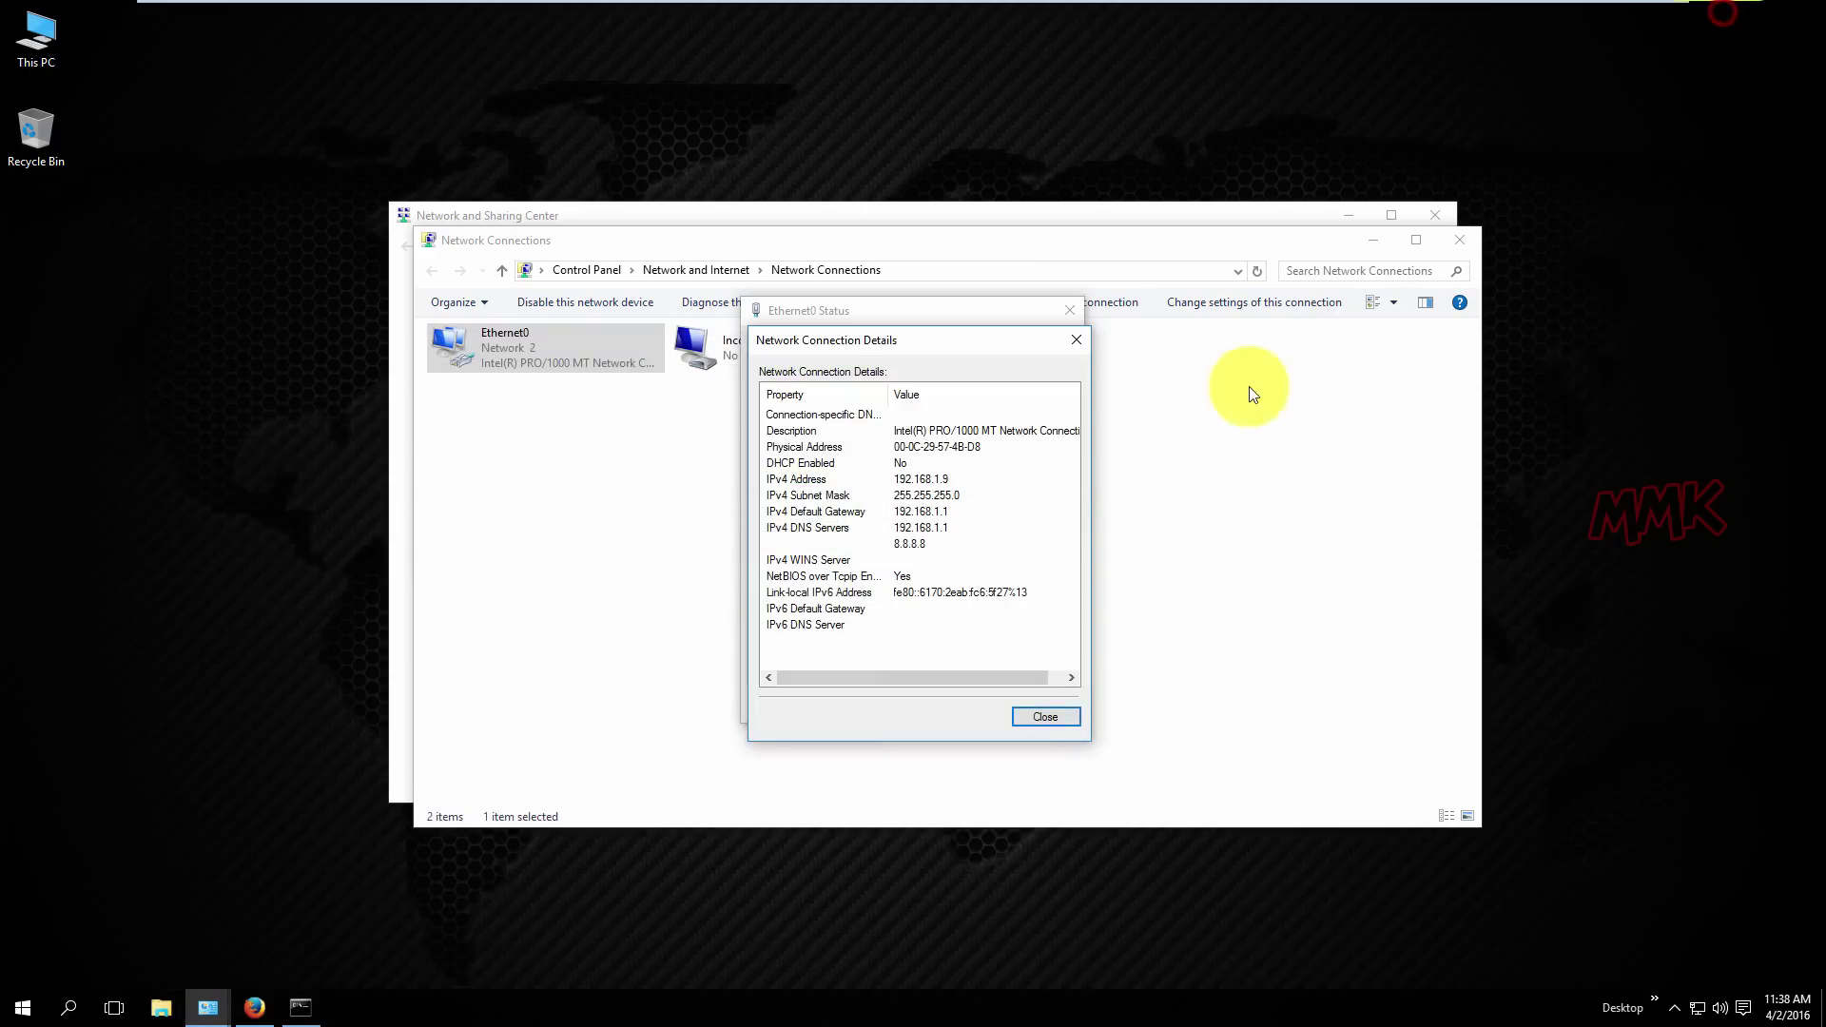
click(1063, 717)
click(1052, 701)
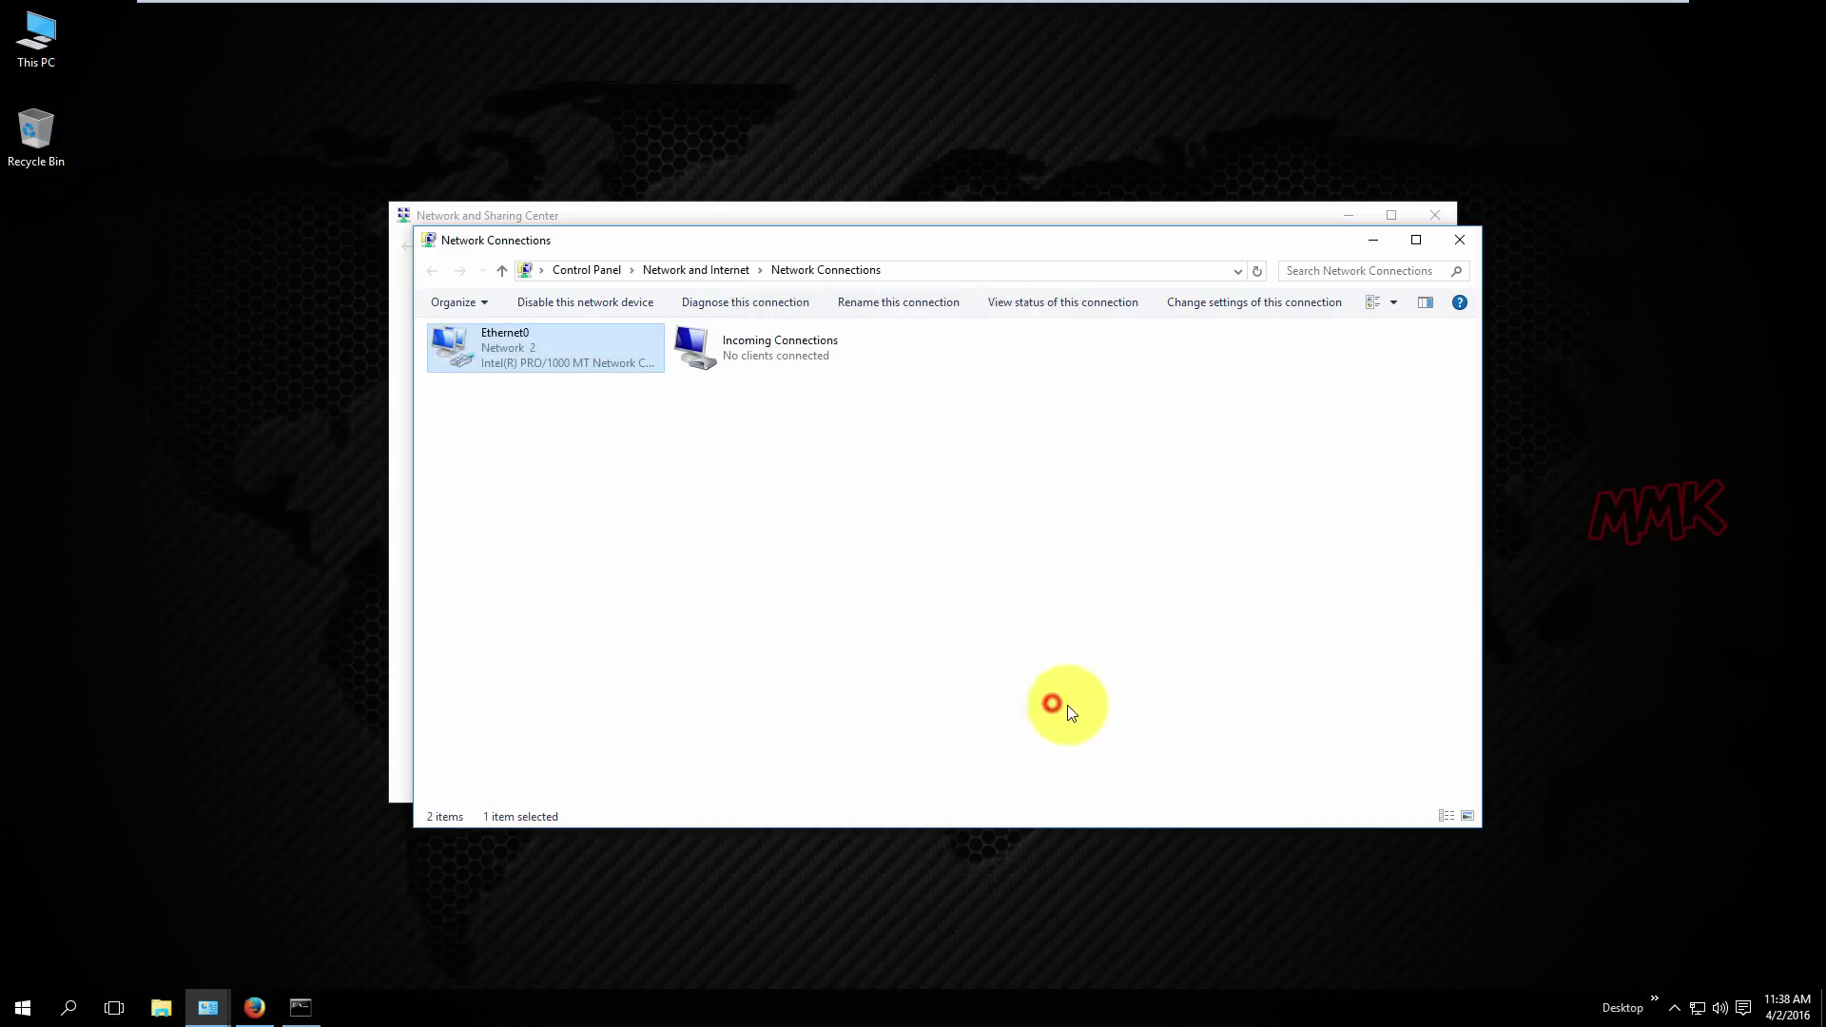
click(1461, 239)
click(1448, 224)
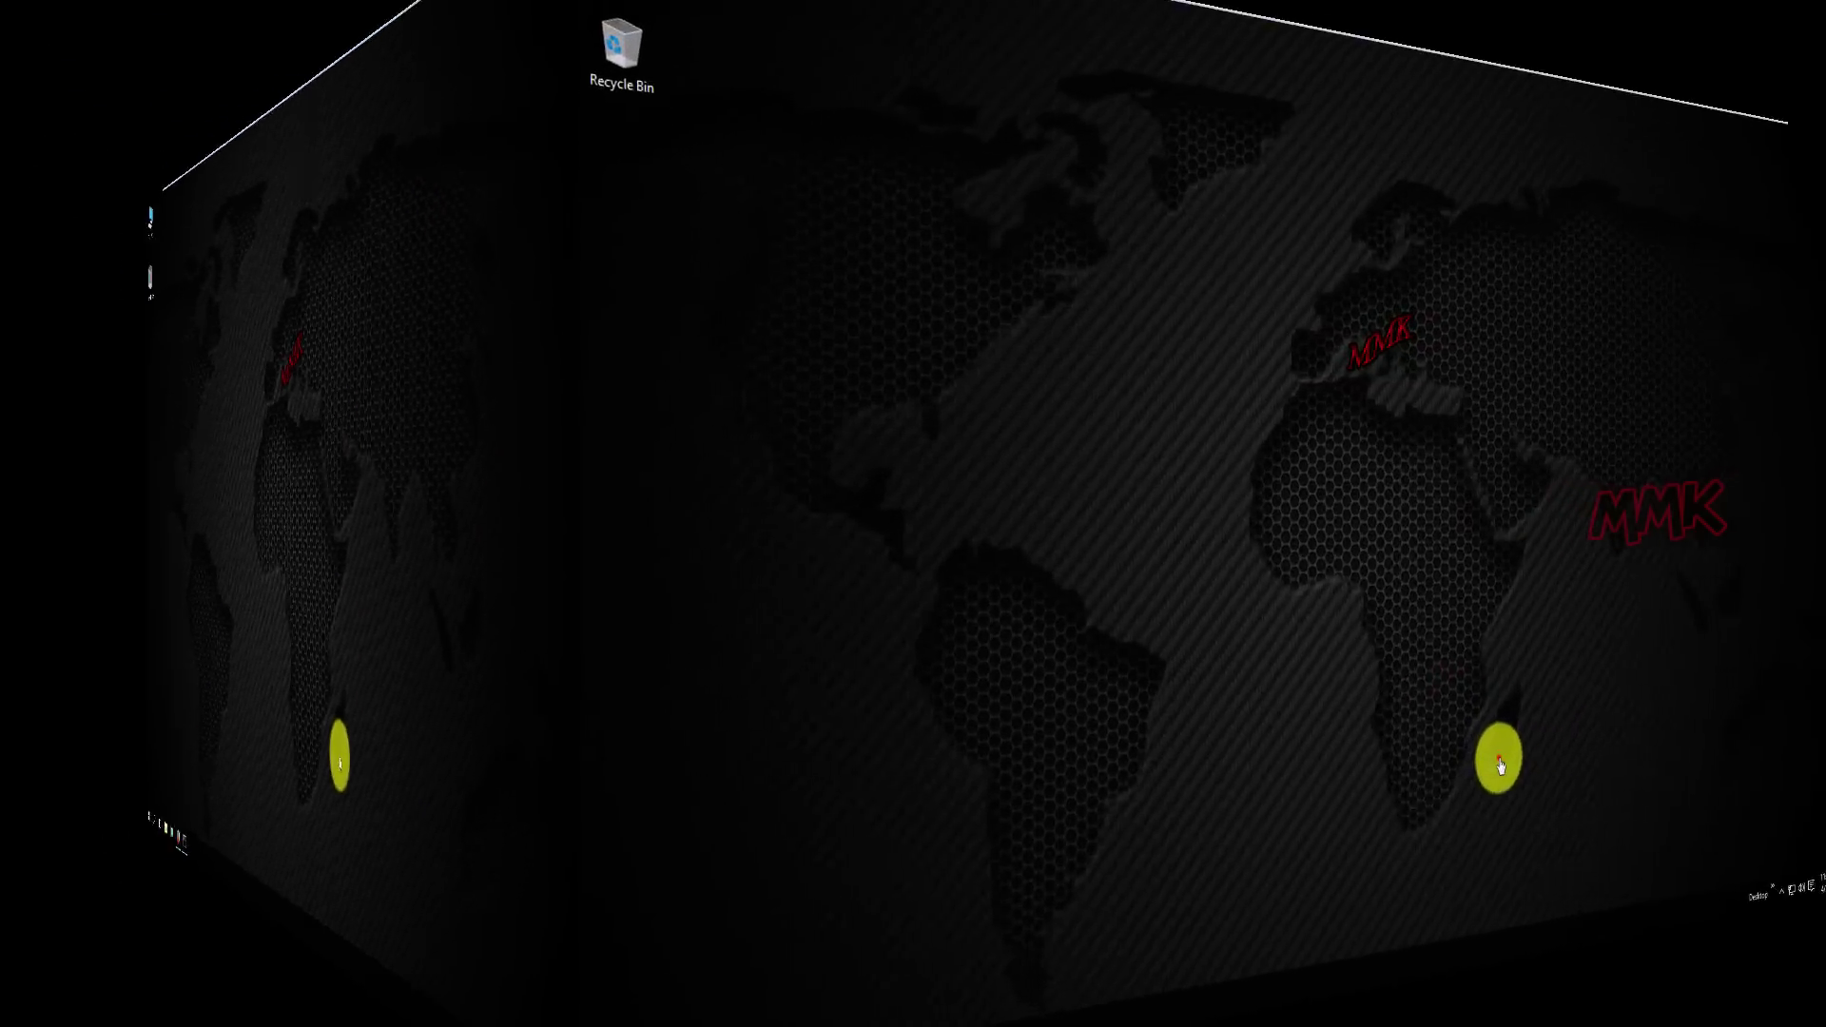
click(1120, 795)
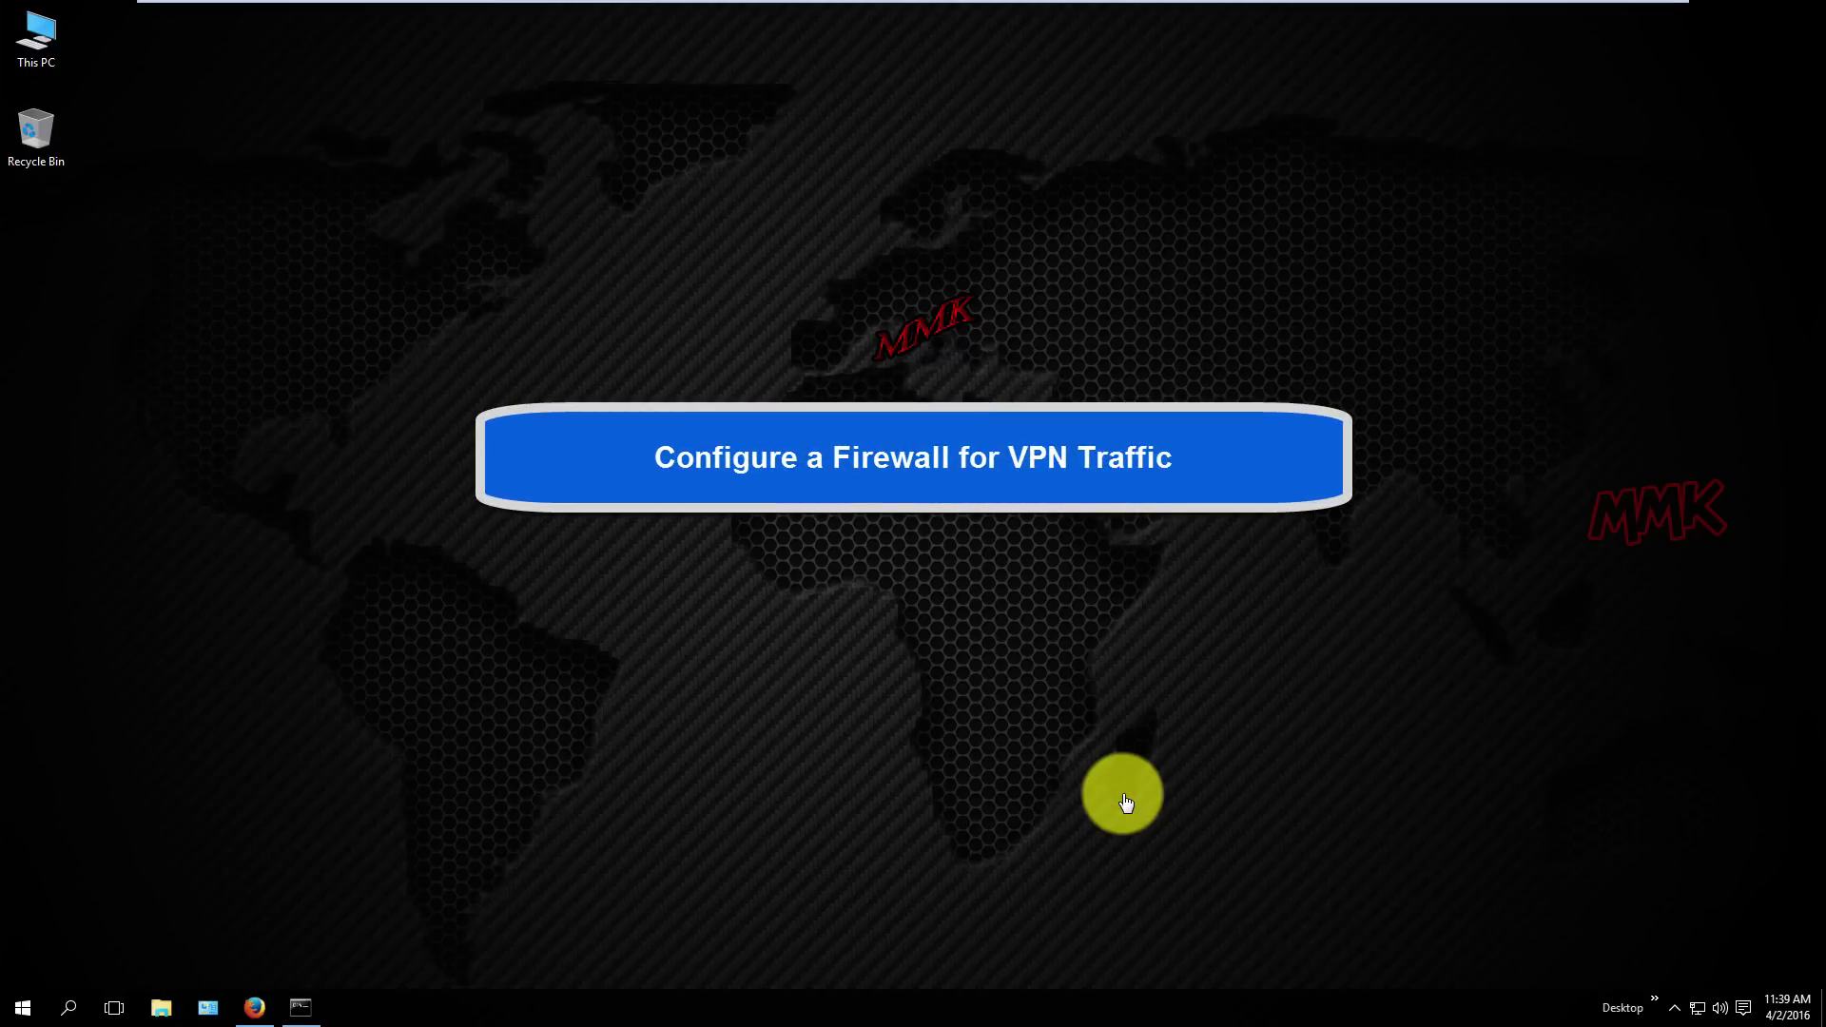
right_click(23, 1007)
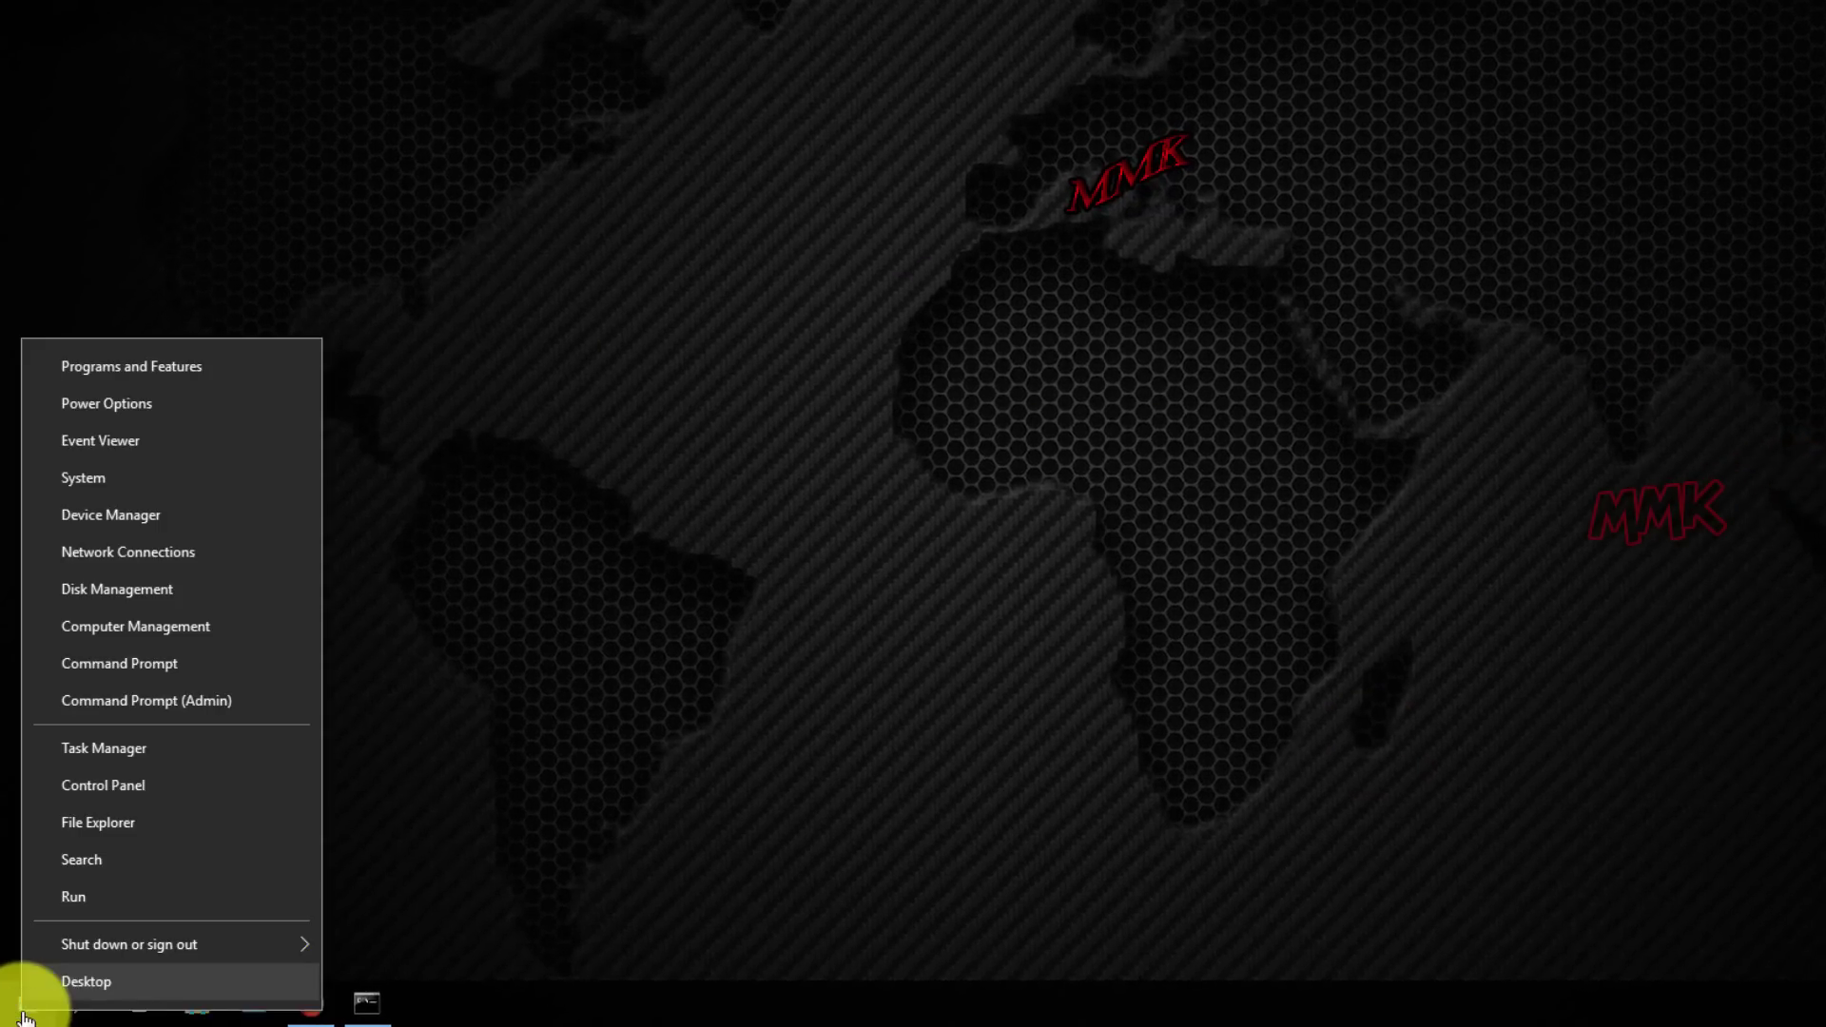
- Go from Control Panel to Windows Firewall advanced settings and show the inbound rules
click(147, 791)
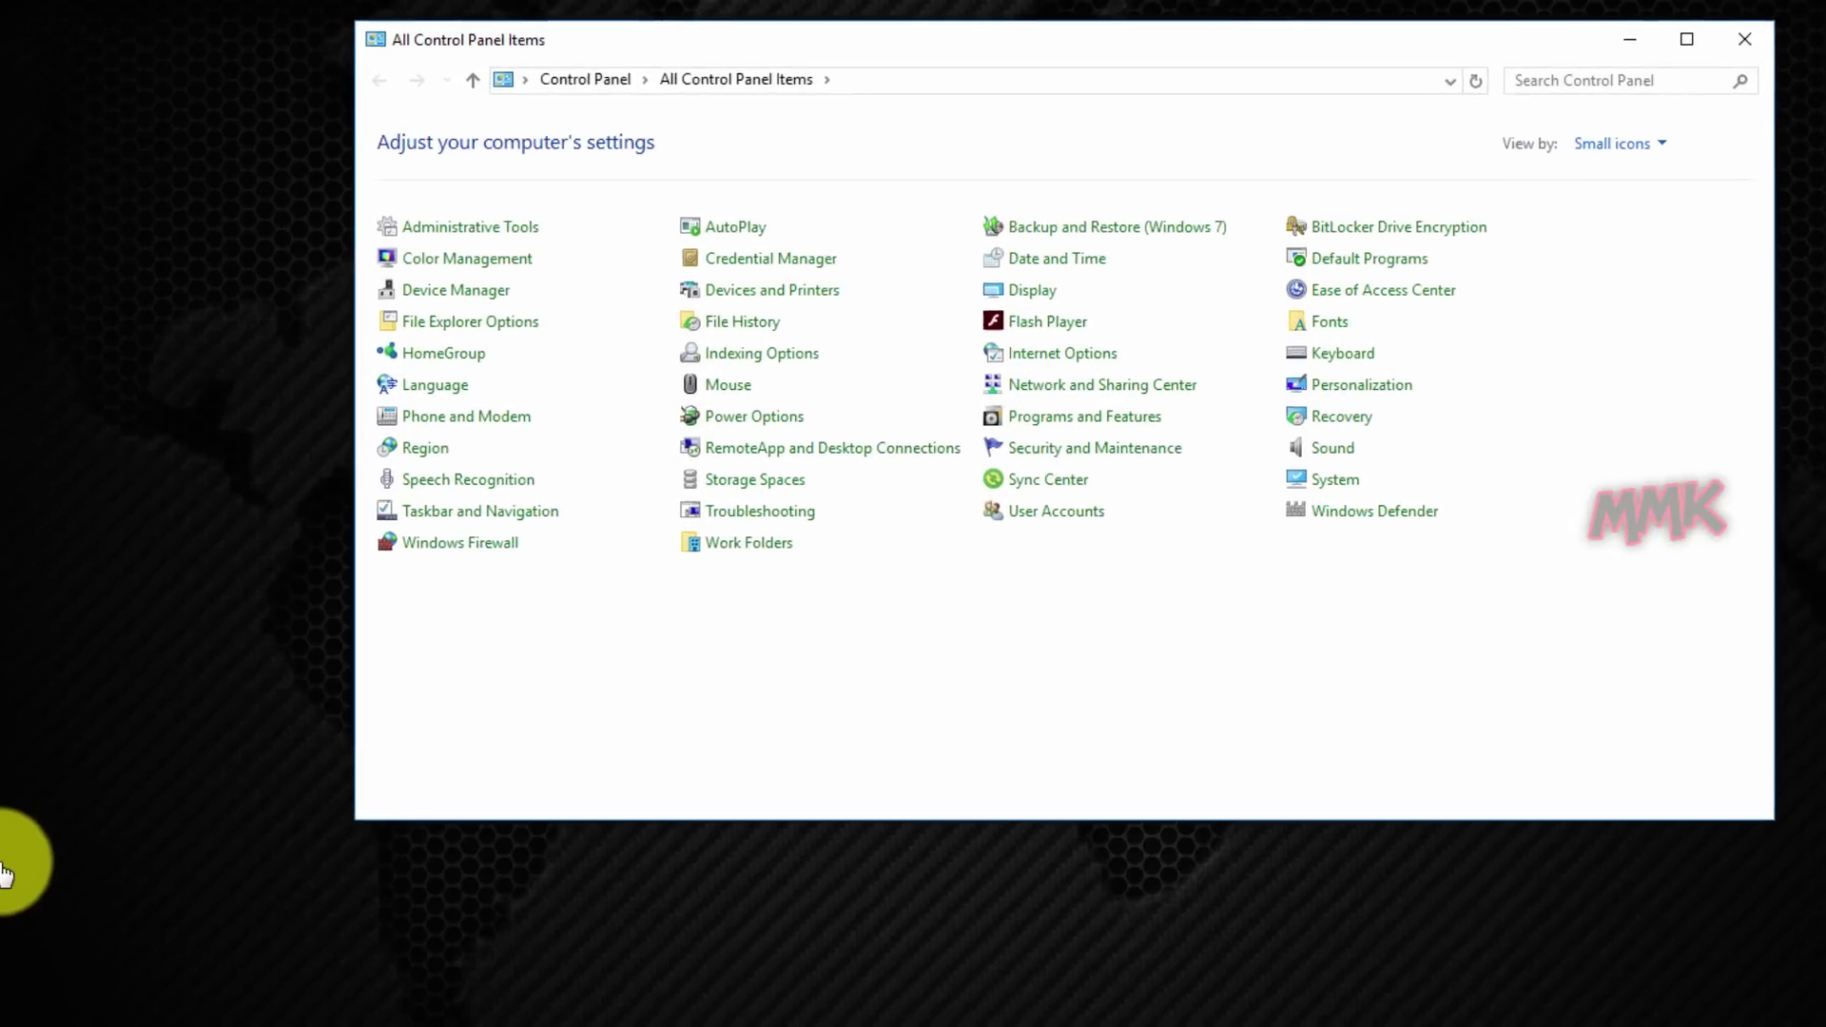
click(439, 539)
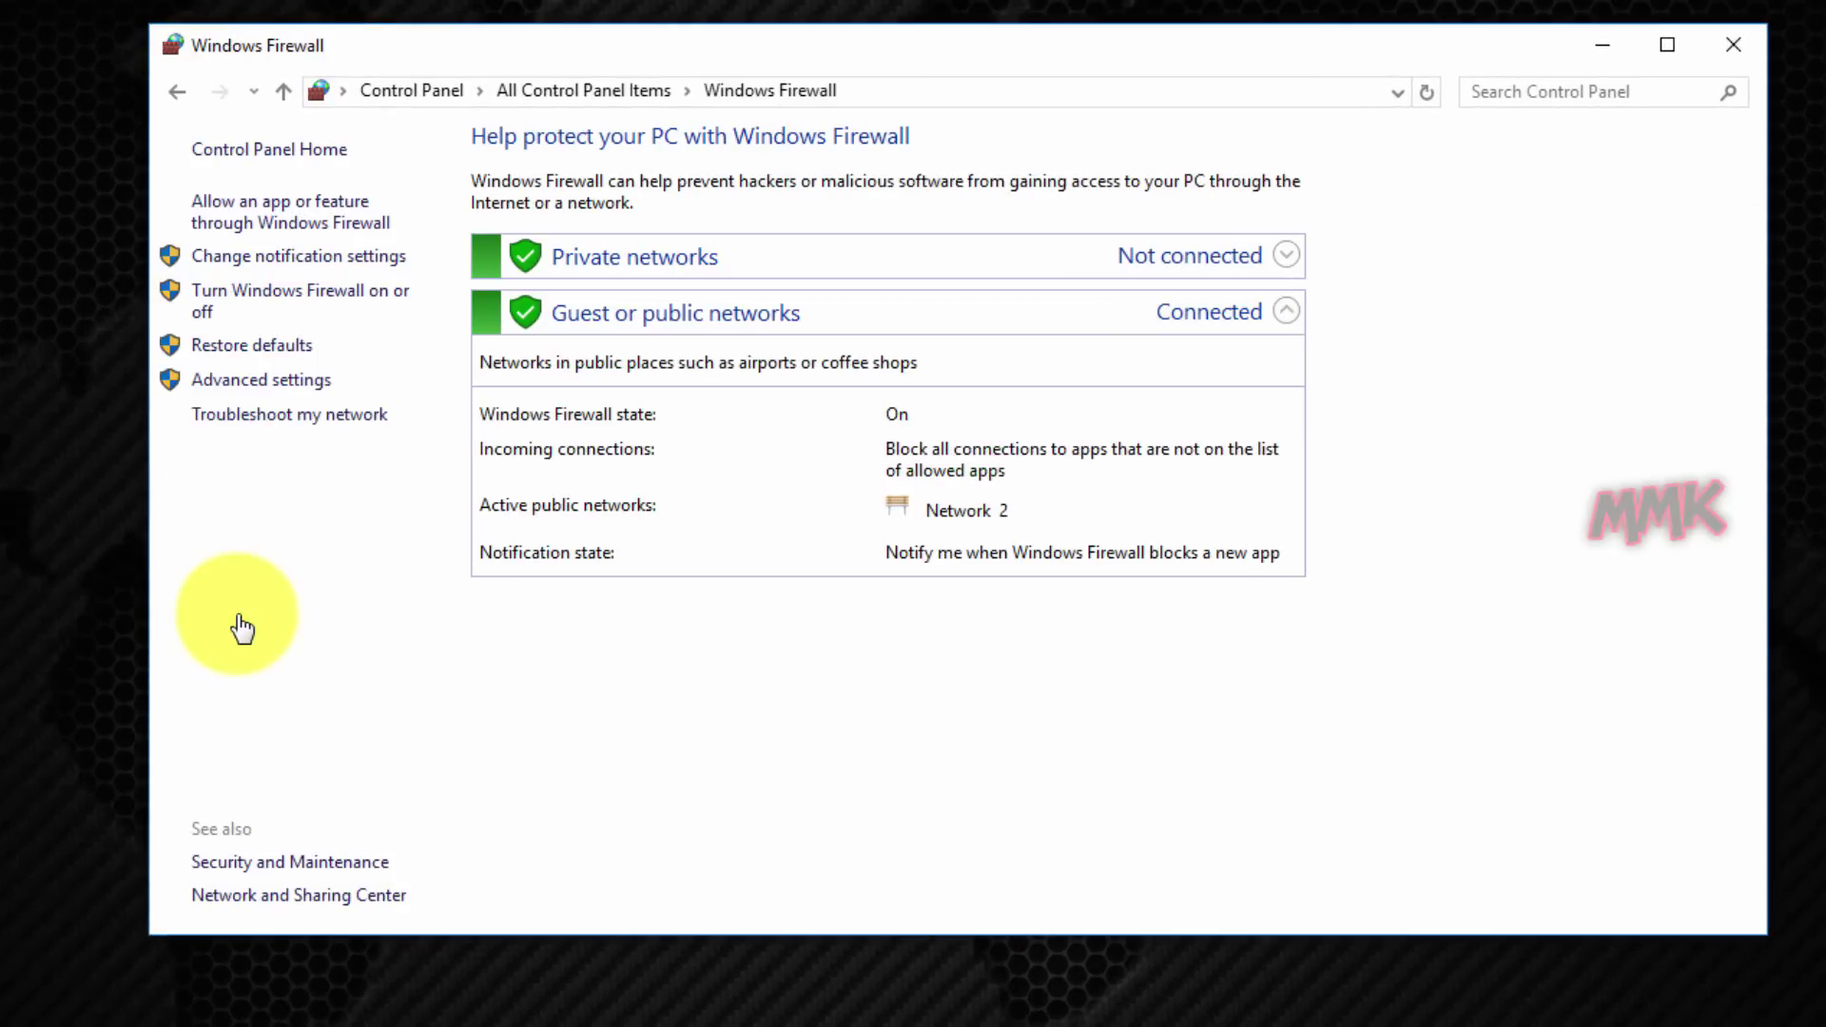
click(255, 381)
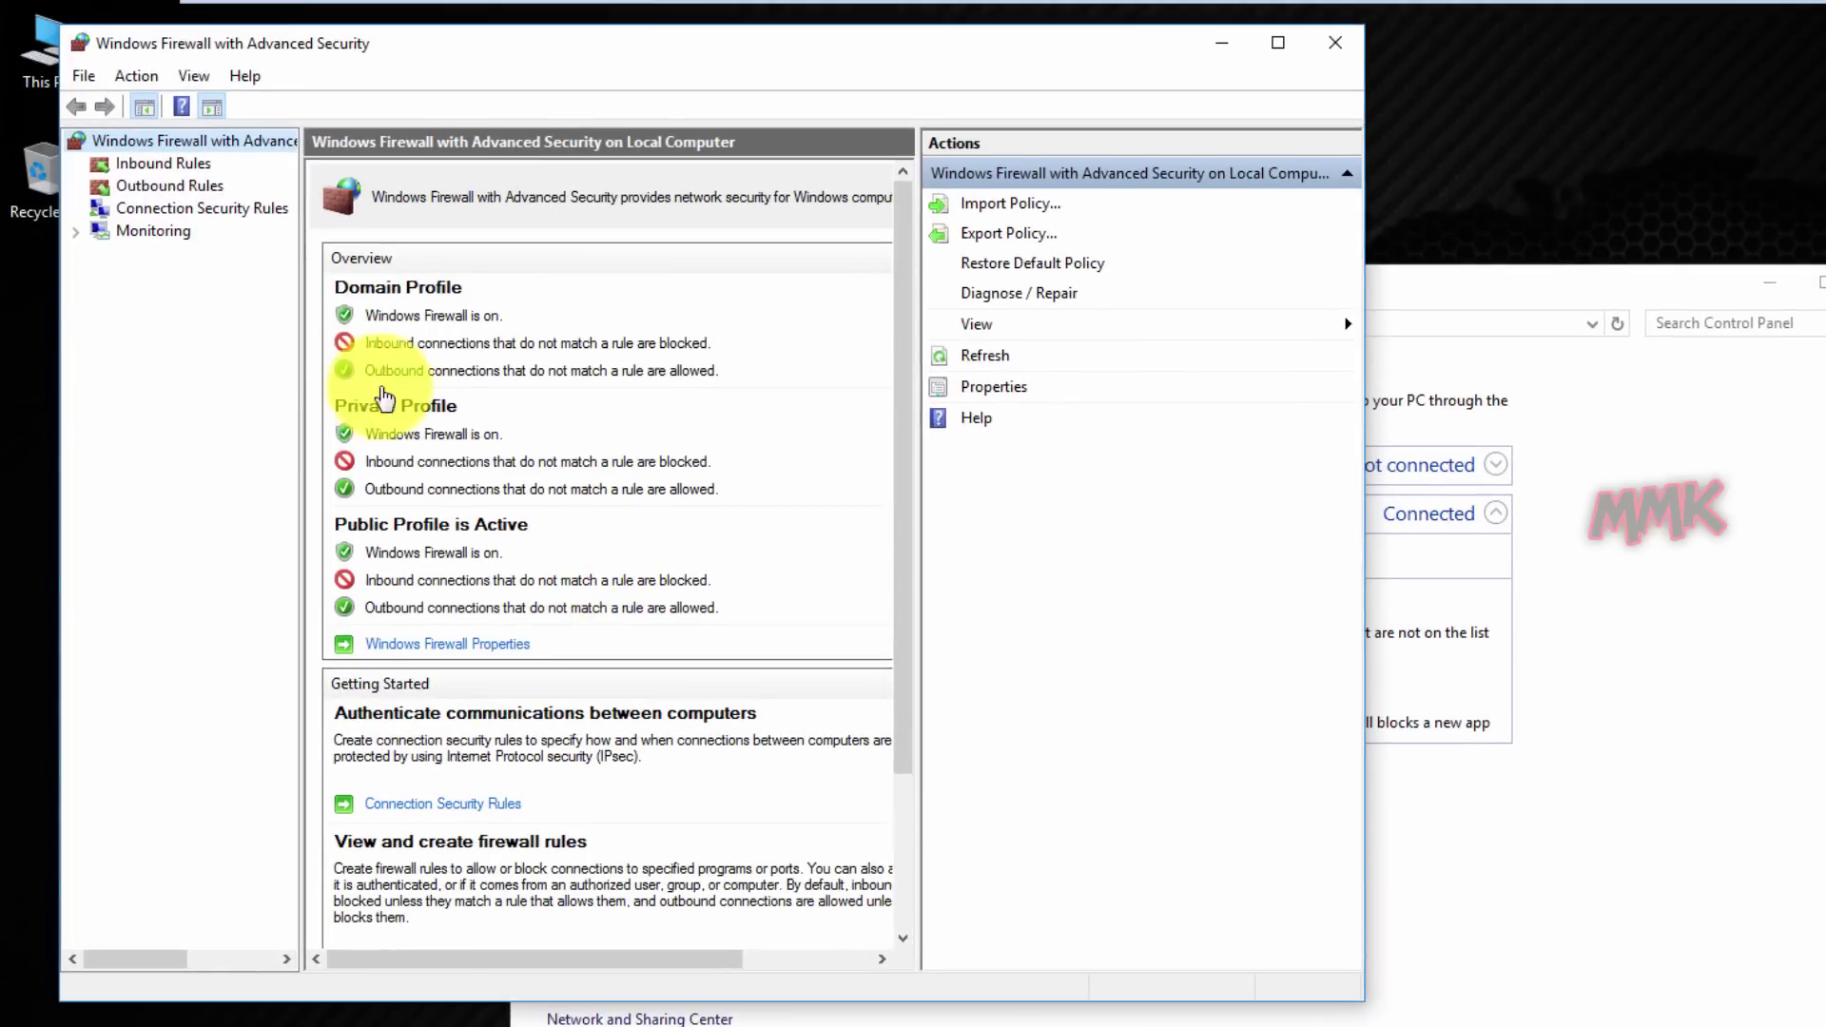
click(171, 165)
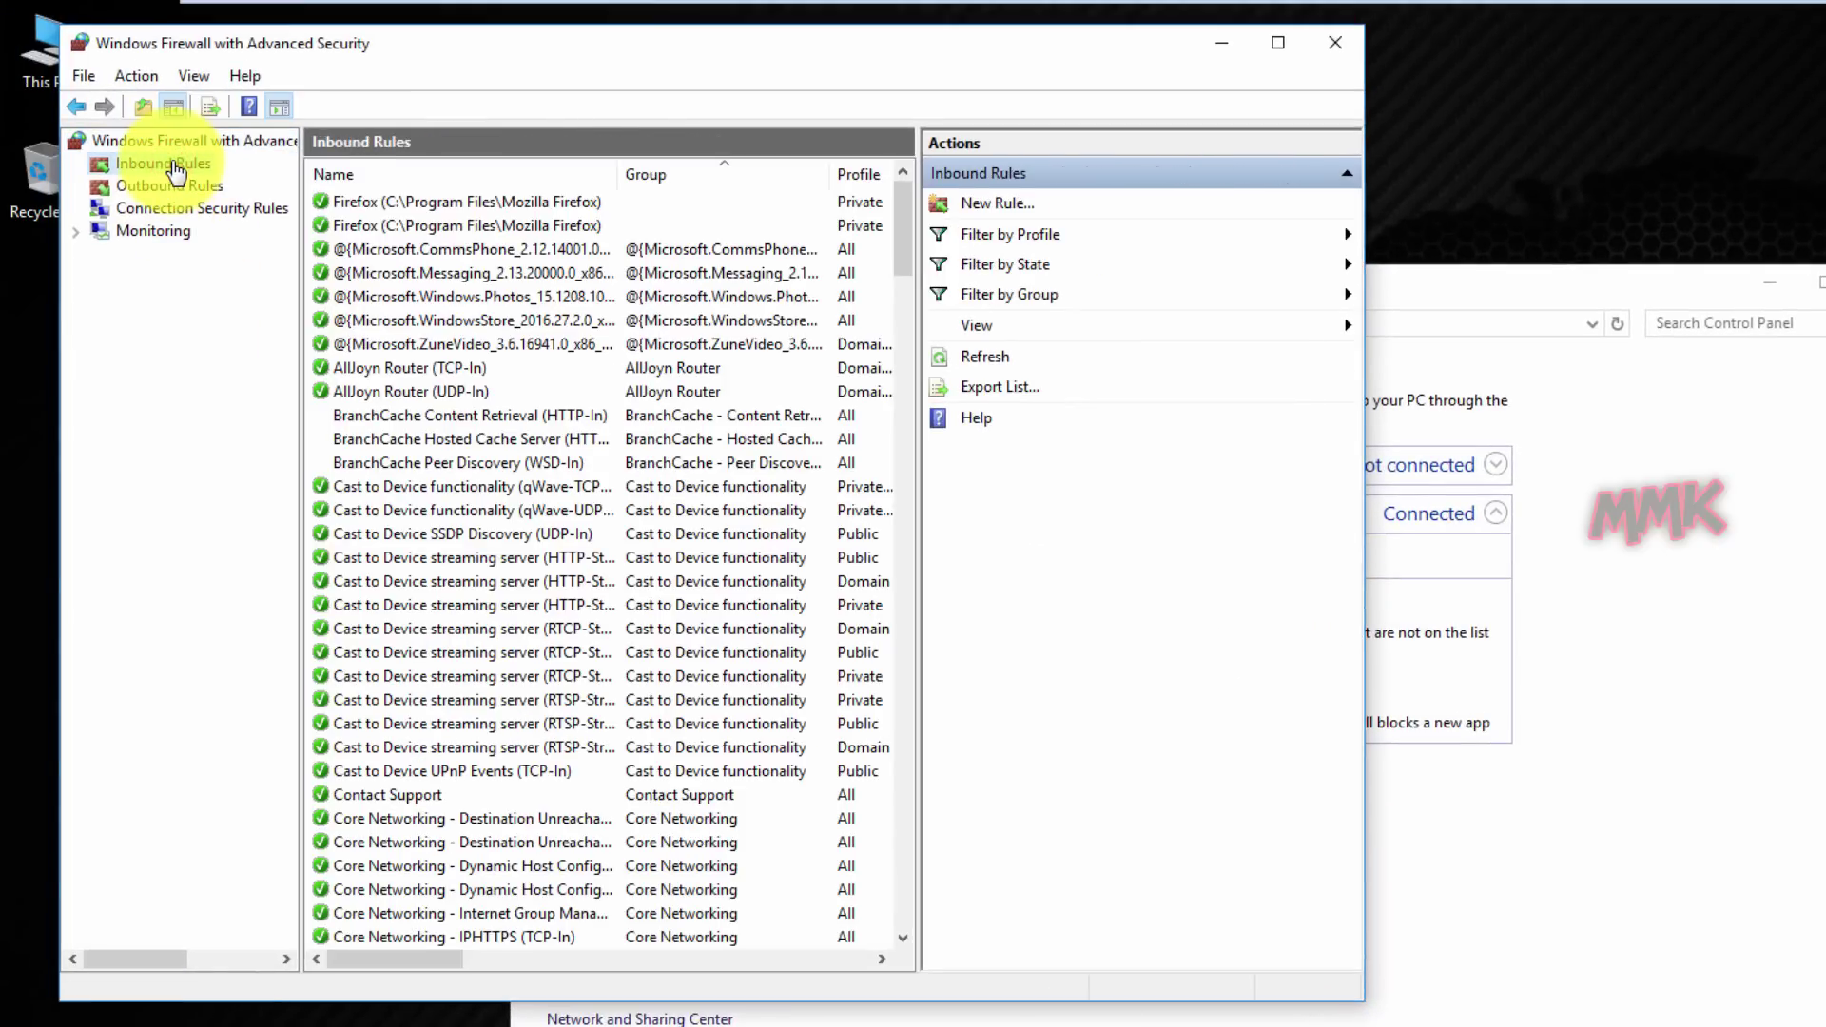
- Create an inbound rule allowing TCP port 1723
click(1004, 203)
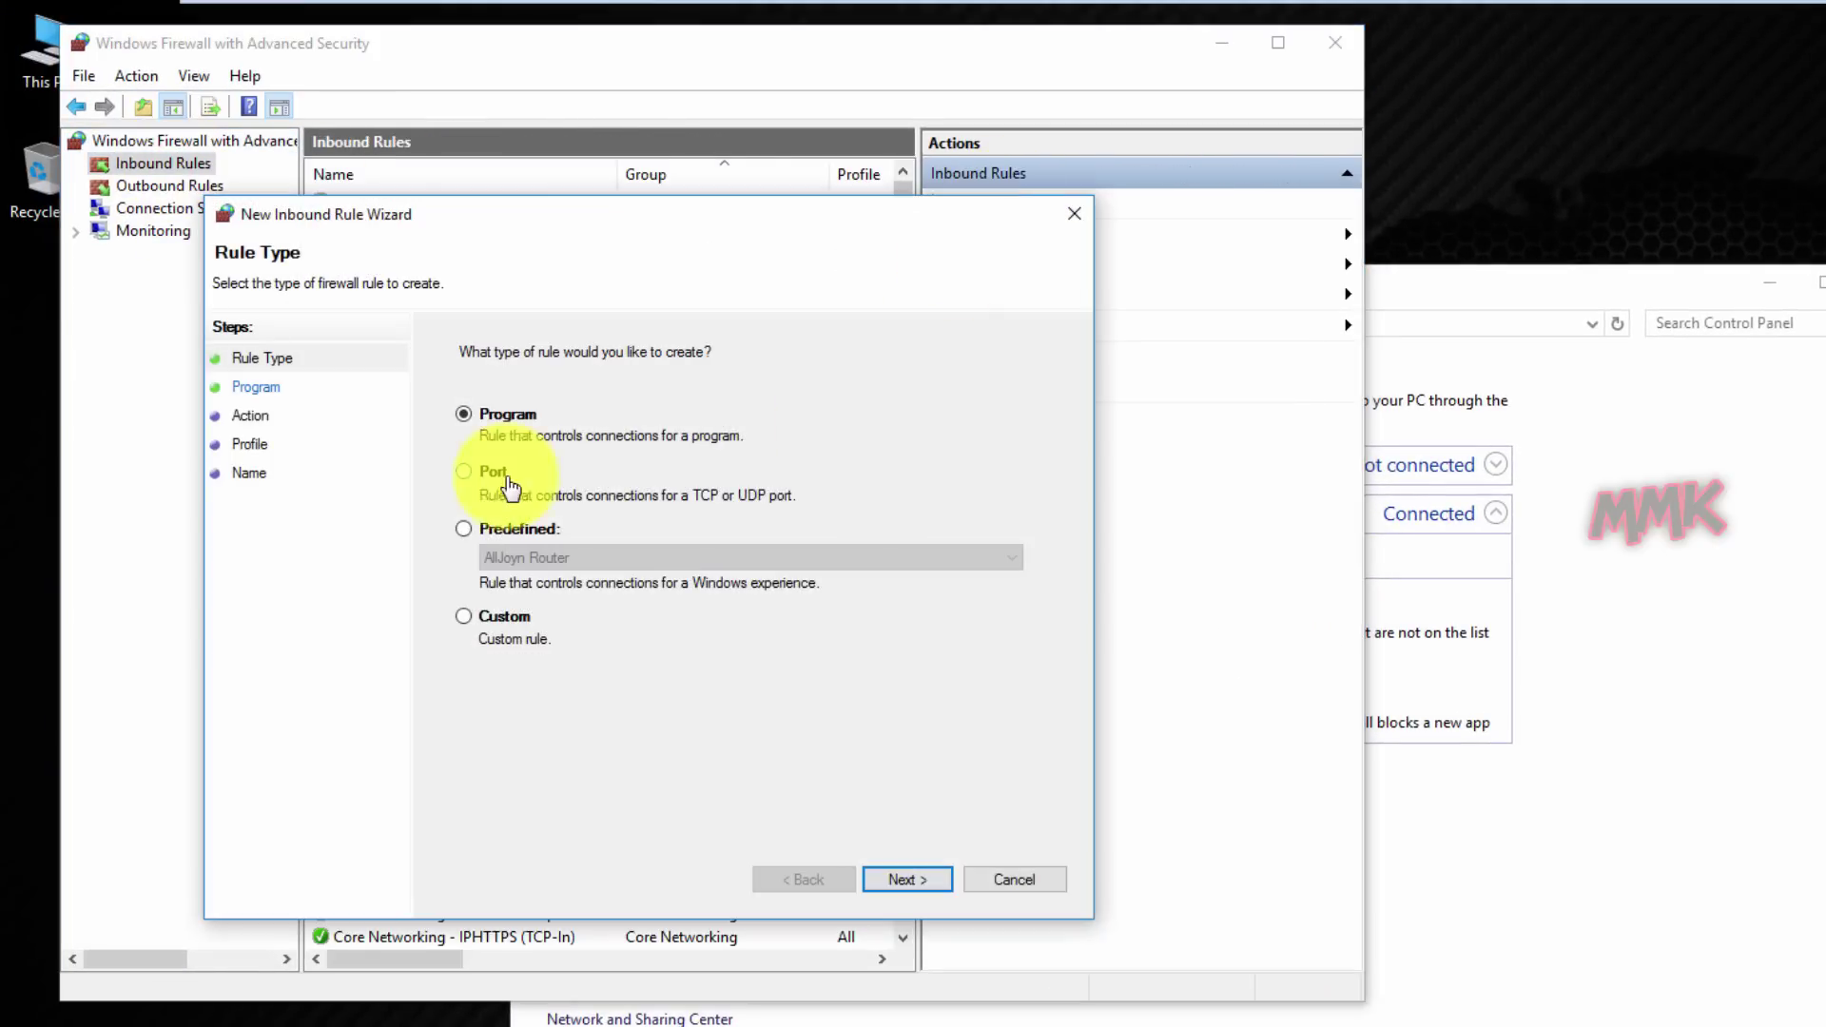
click(470, 468)
click(903, 882)
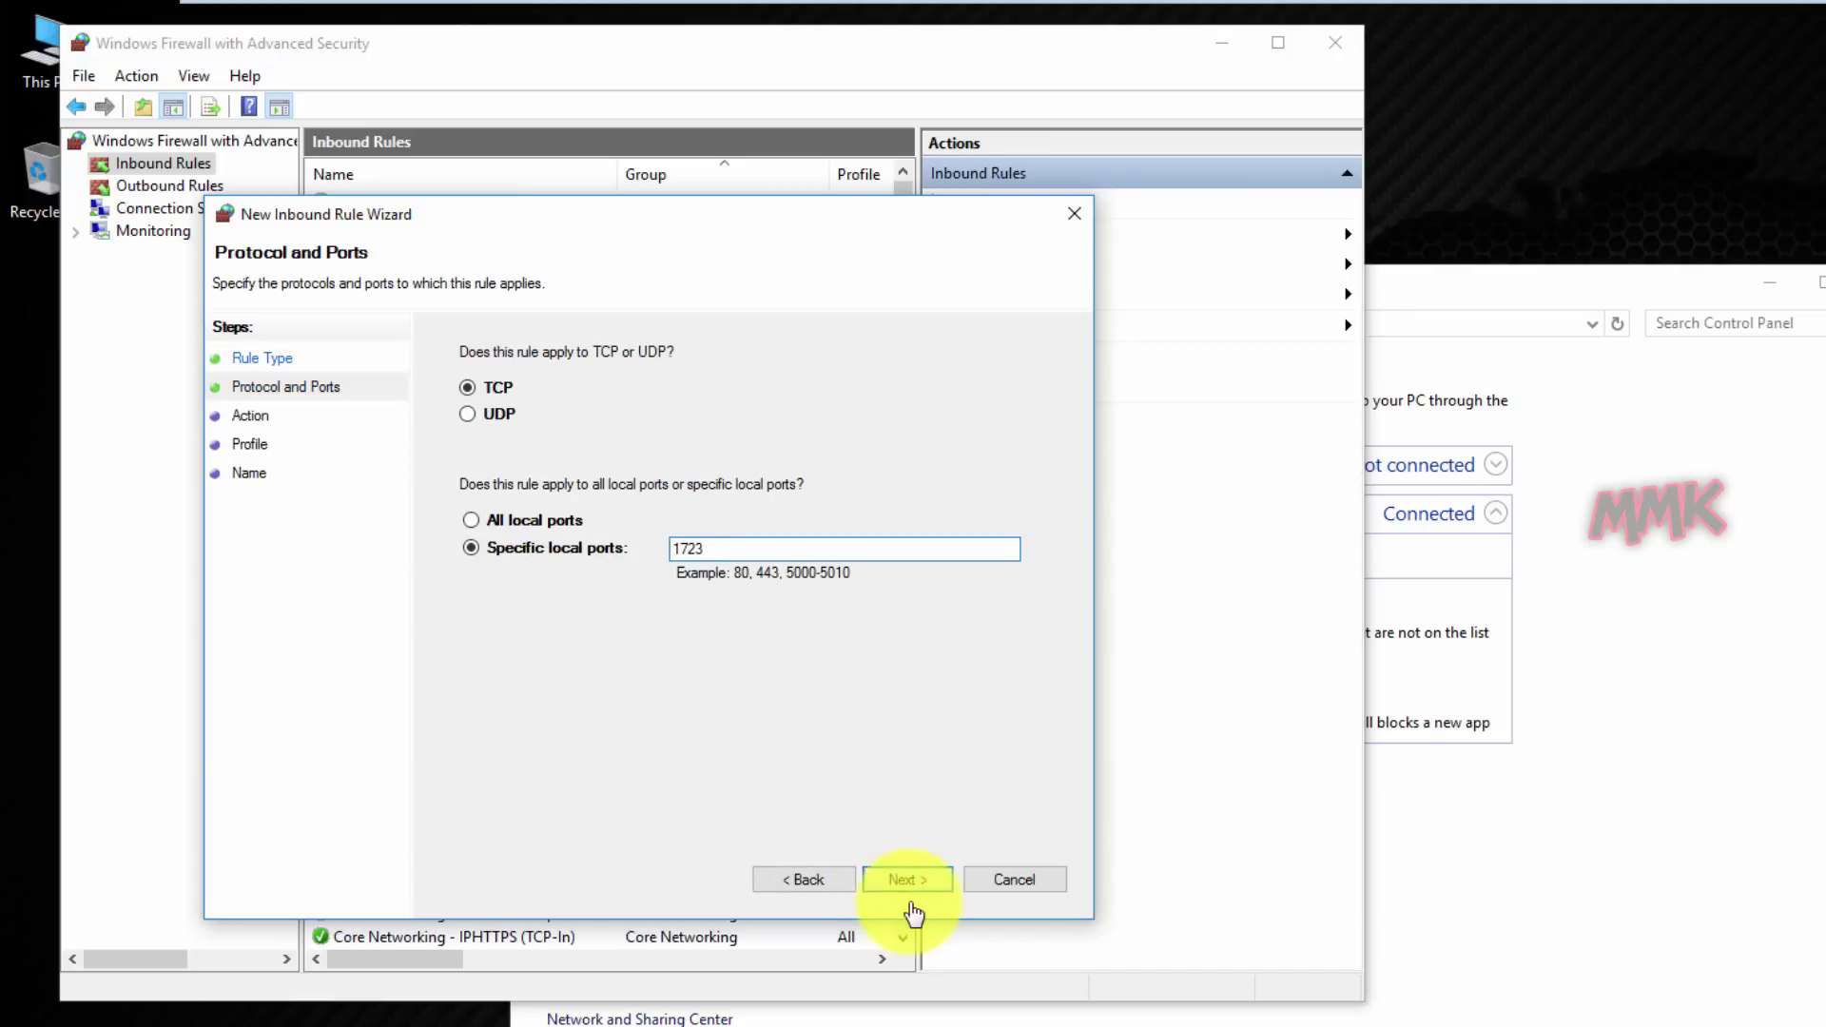
click(906, 884)
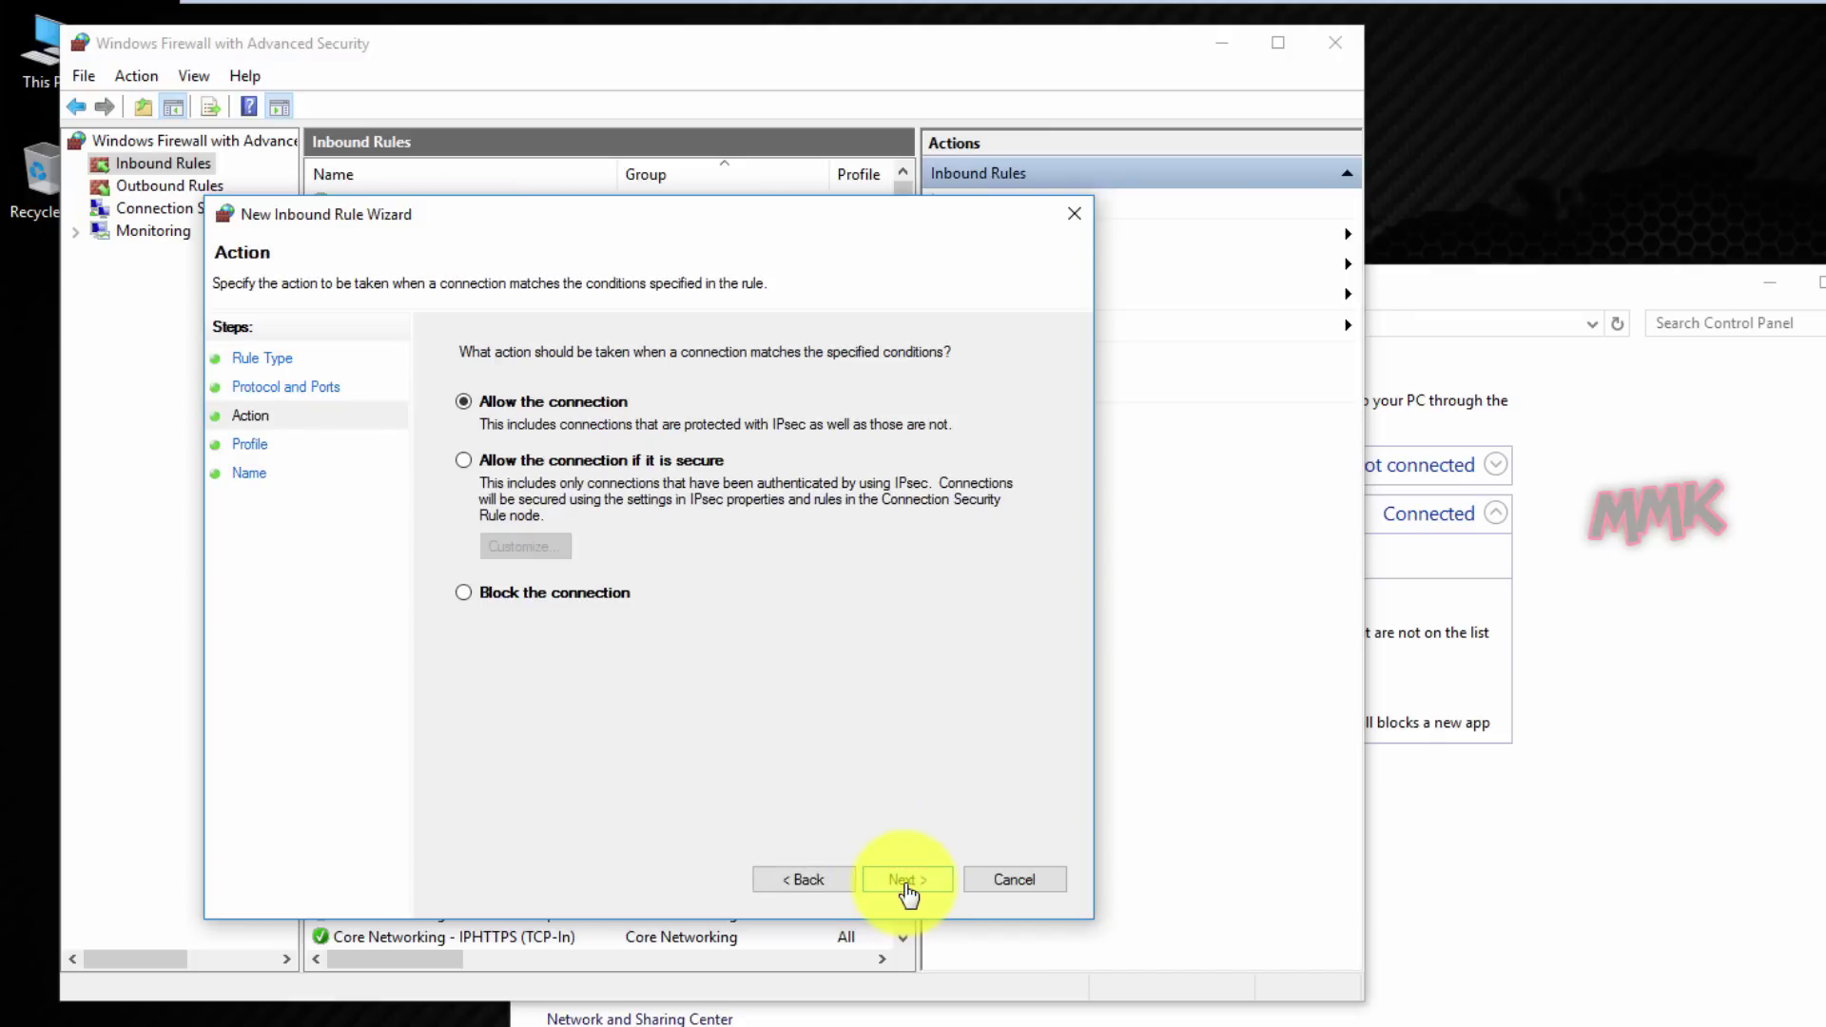
click(907, 889)
click(907, 889)
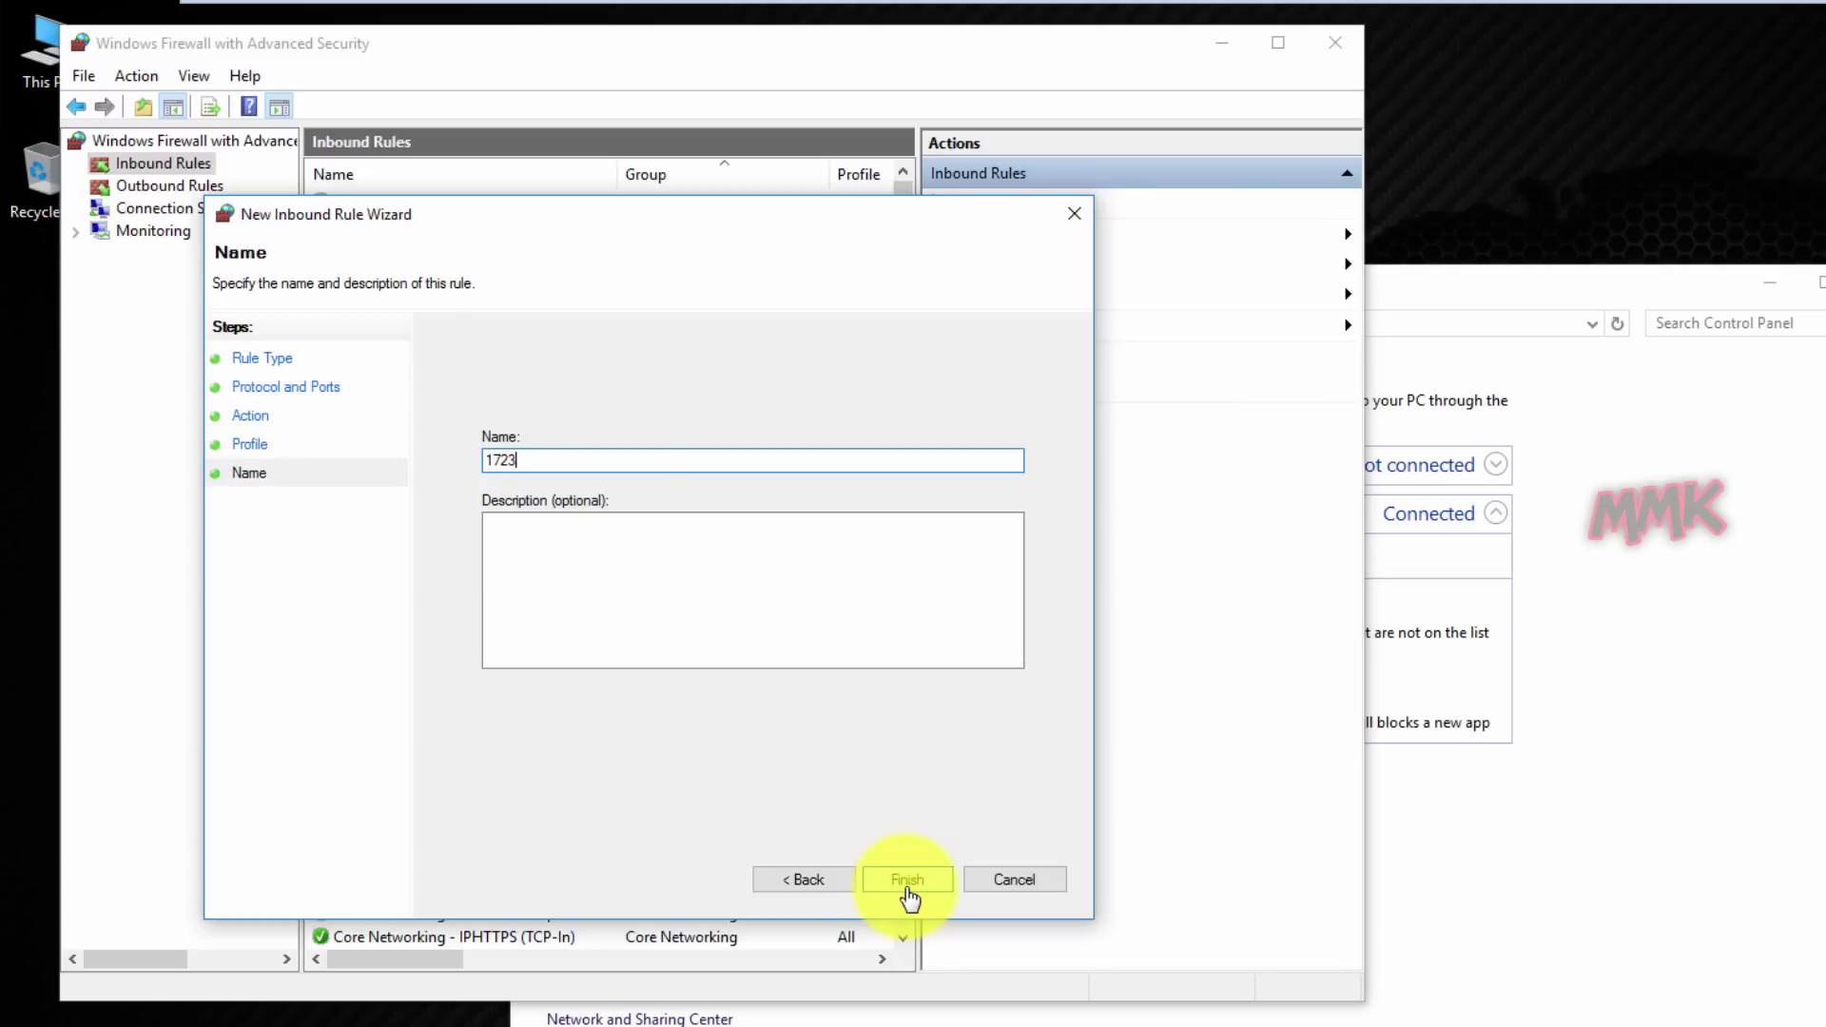
click(908, 889)
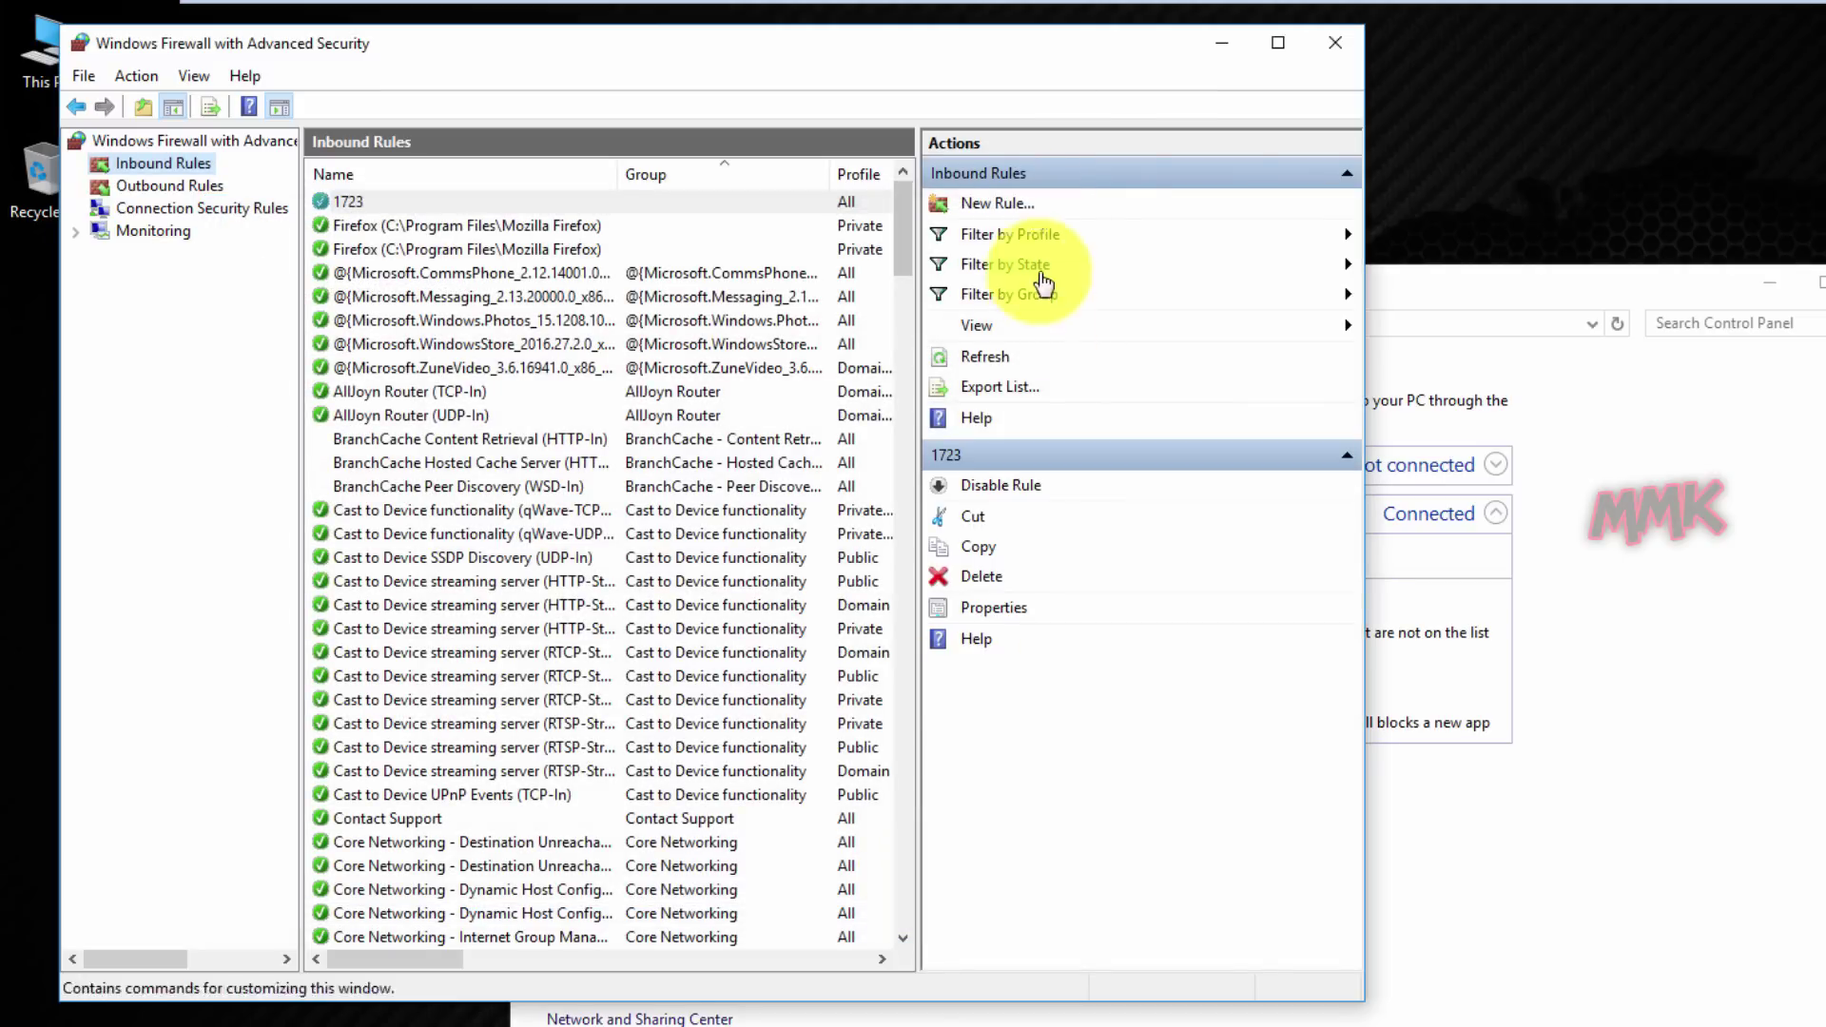
- Create inbound rule 1723udp allowing UDP port 1723, then close advanced firewall settings
click(998, 203)
click(497, 503)
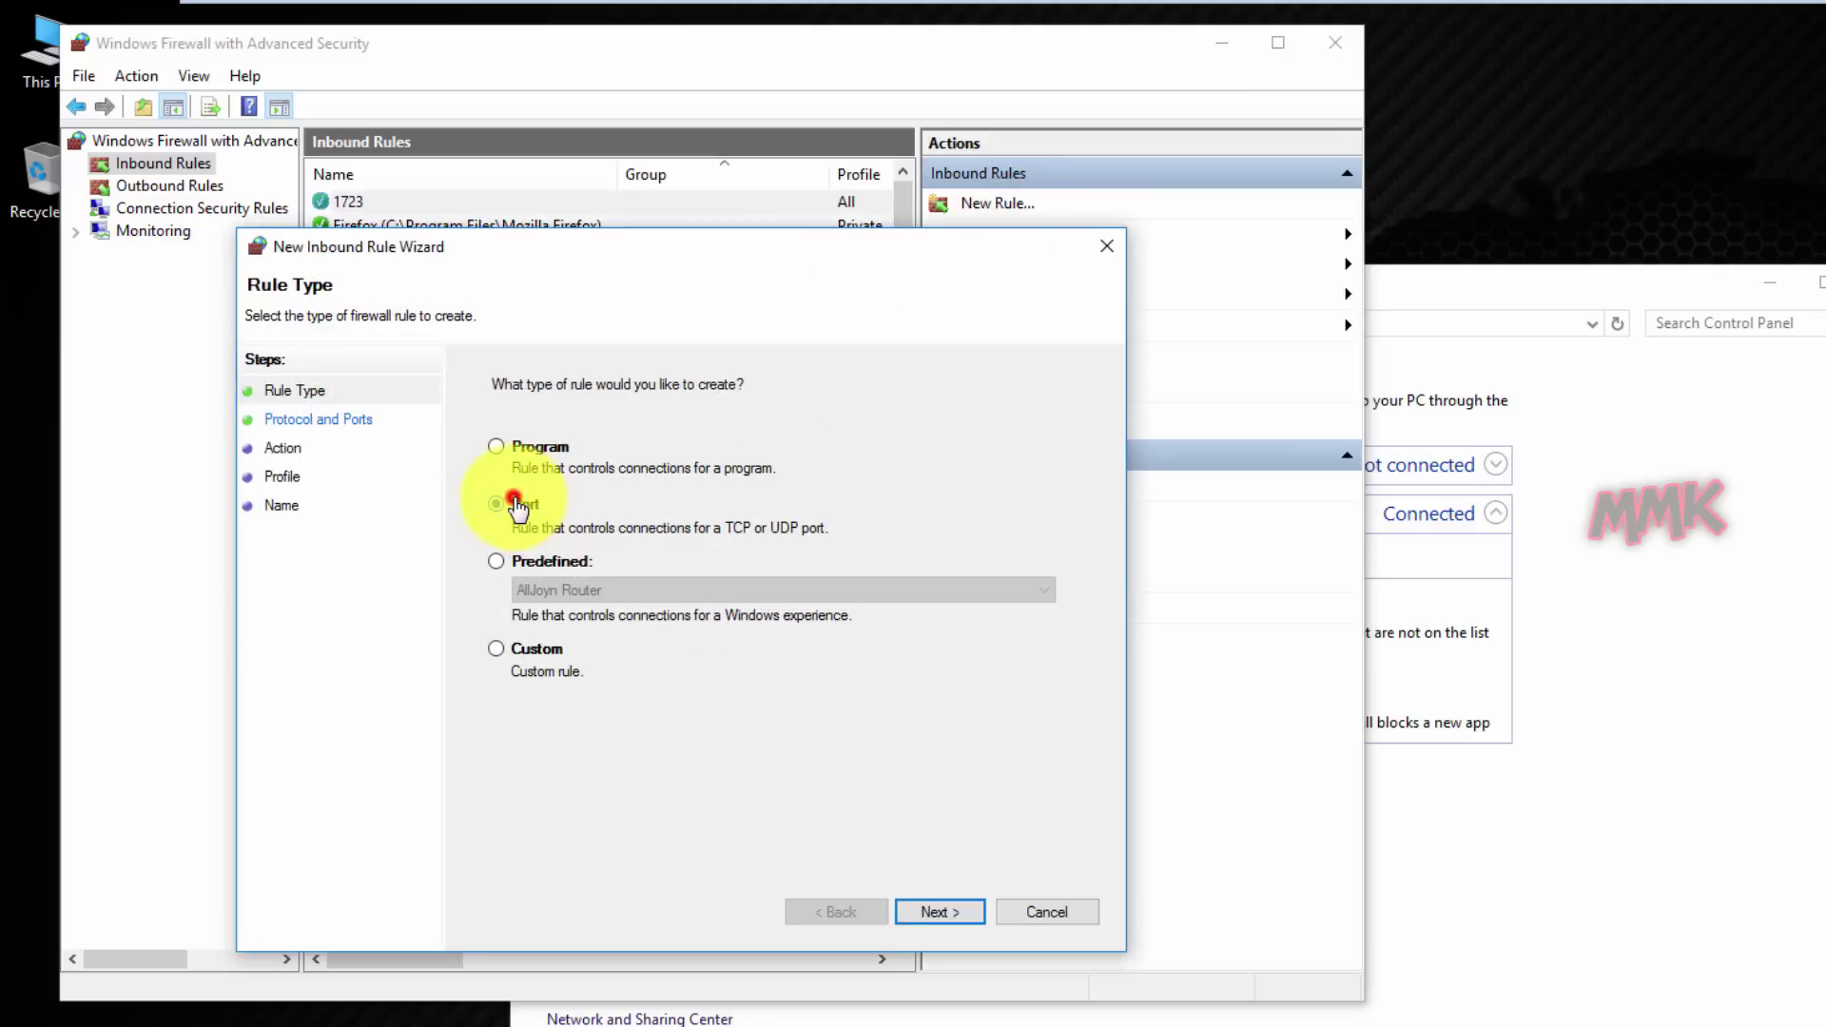
click(938, 911)
click(503, 447)
click(938, 913)
click(820, 580)
text(1723)
click(939, 913)
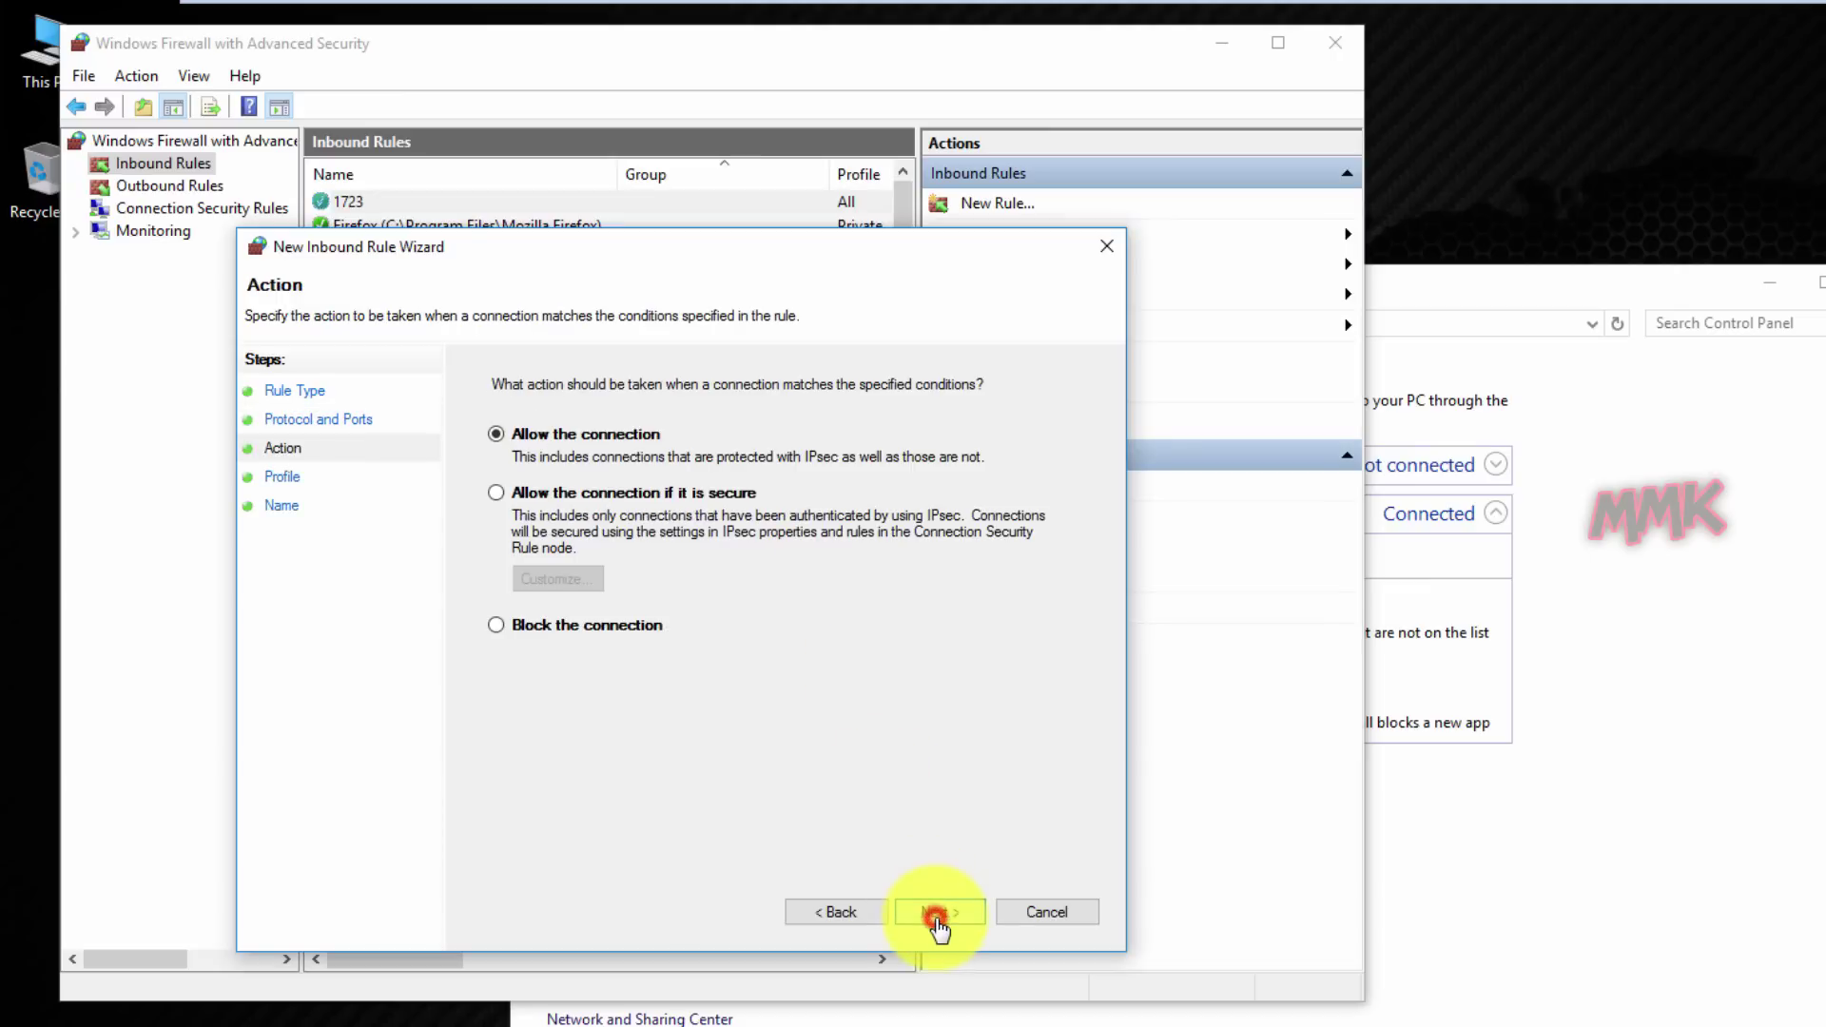
click(938, 913)
click(937, 915)
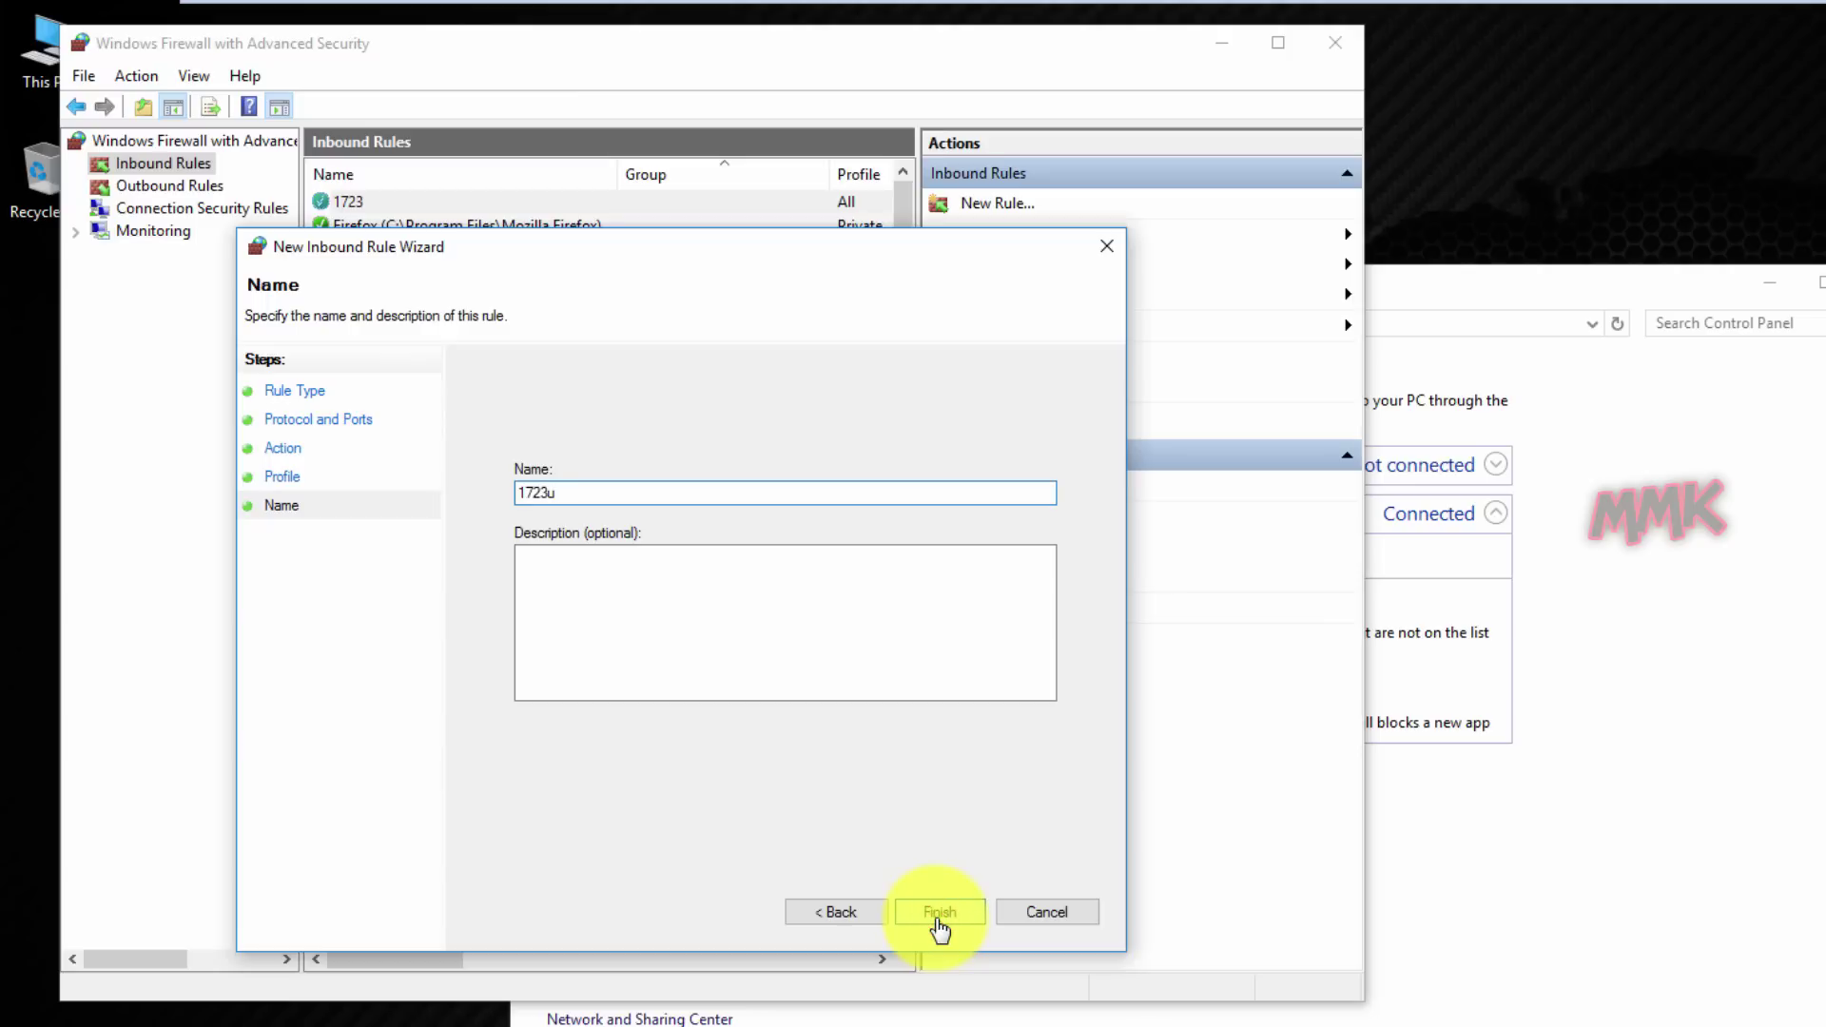
click(939, 915)
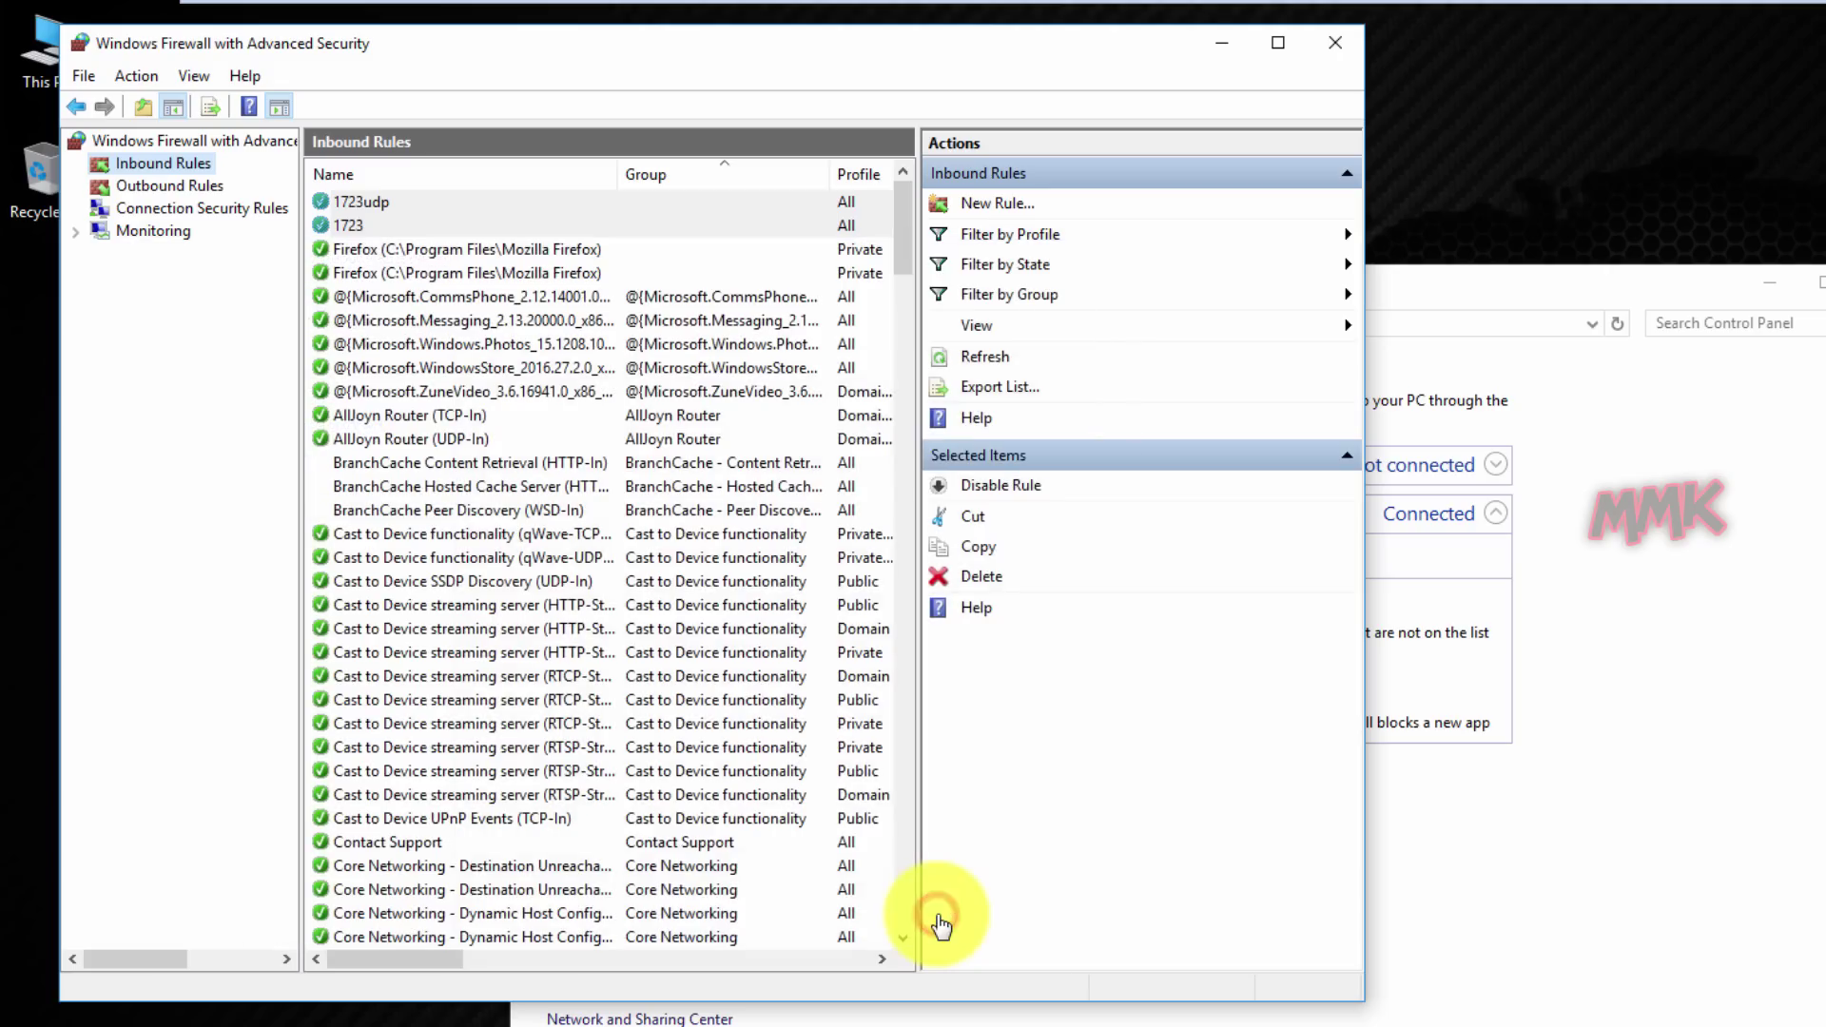
click(1331, 62)
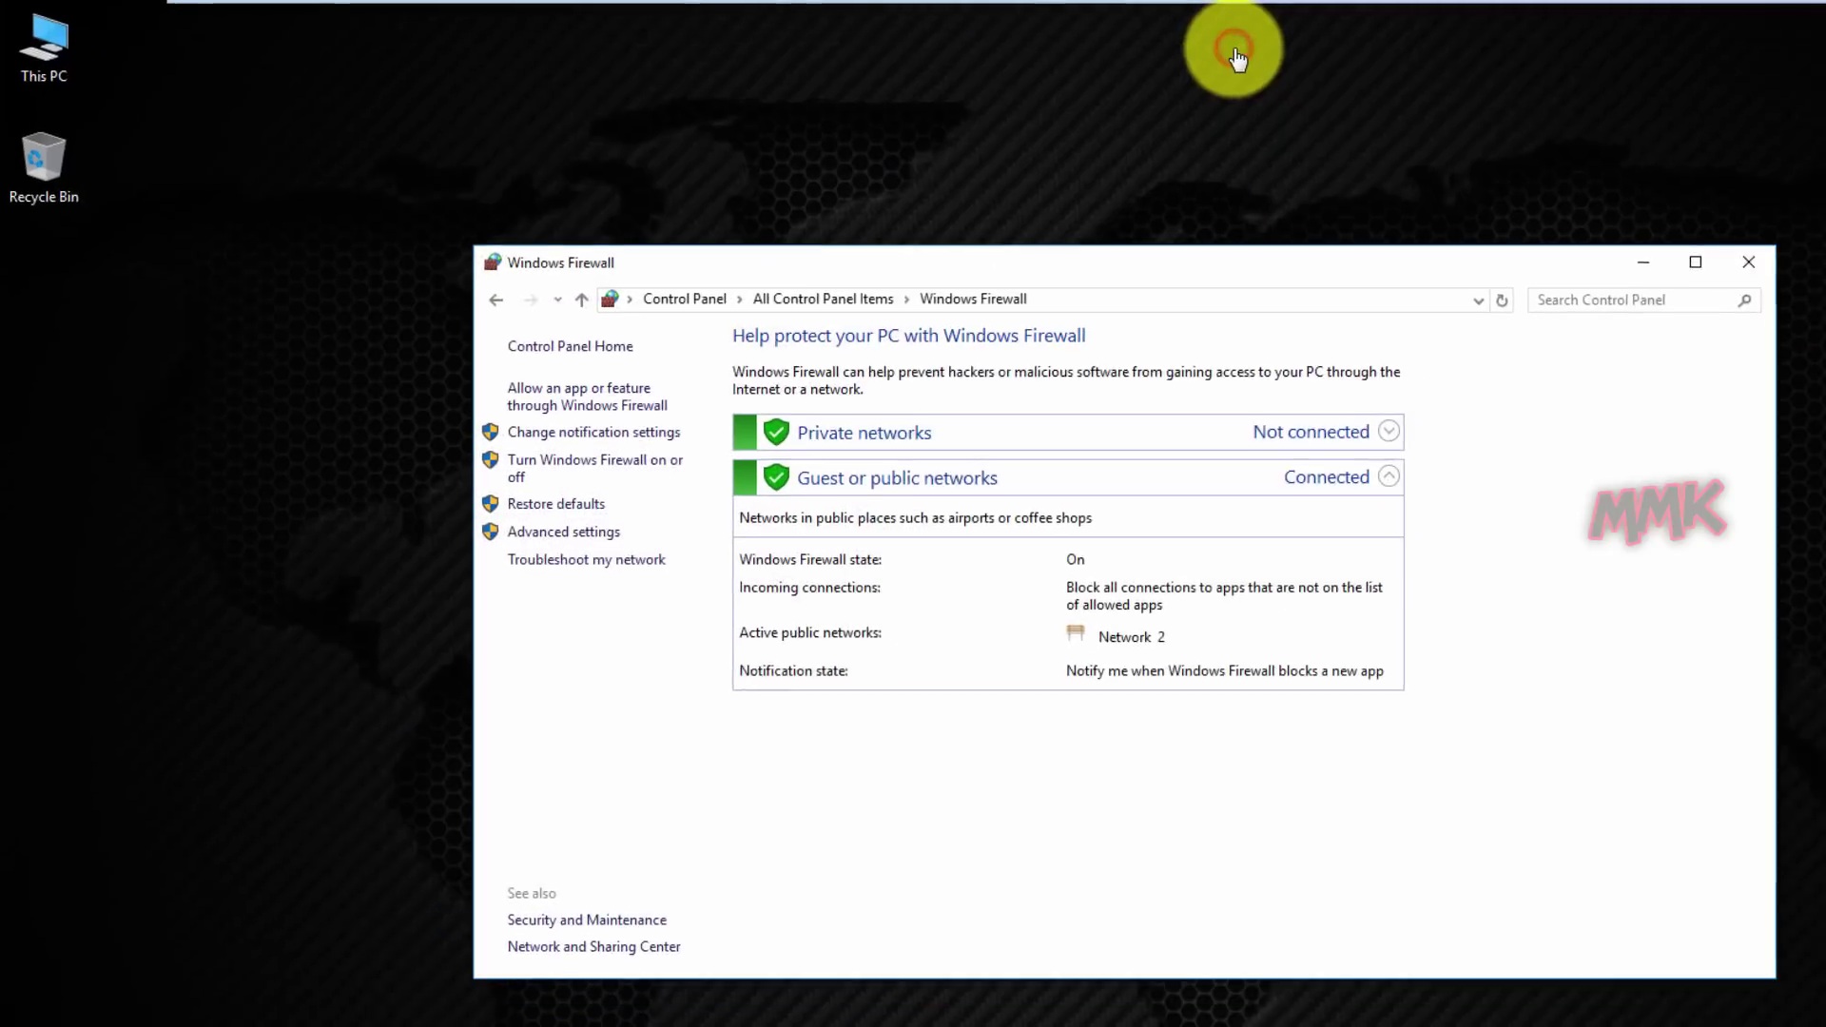
- Close Windows Firewall, search the web for 'port tester' and open the port check site
click(1431, 217)
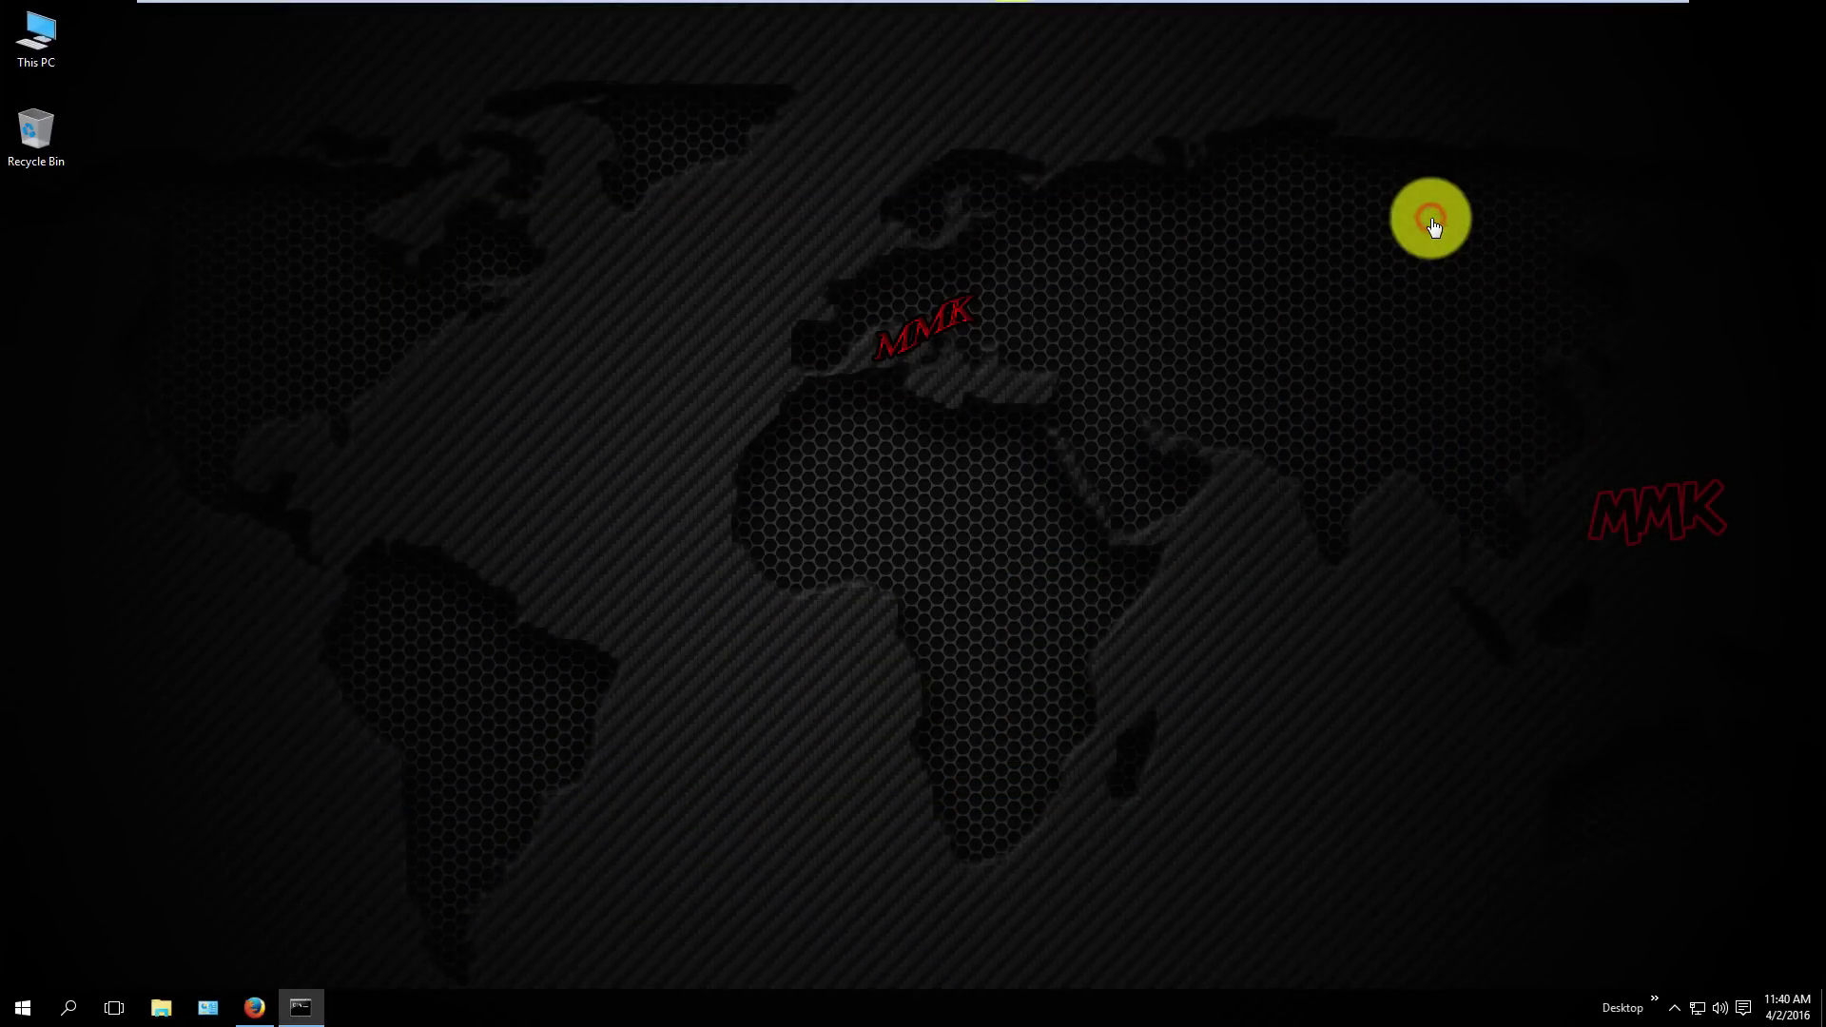
click(254, 1008)
click(231, 14)
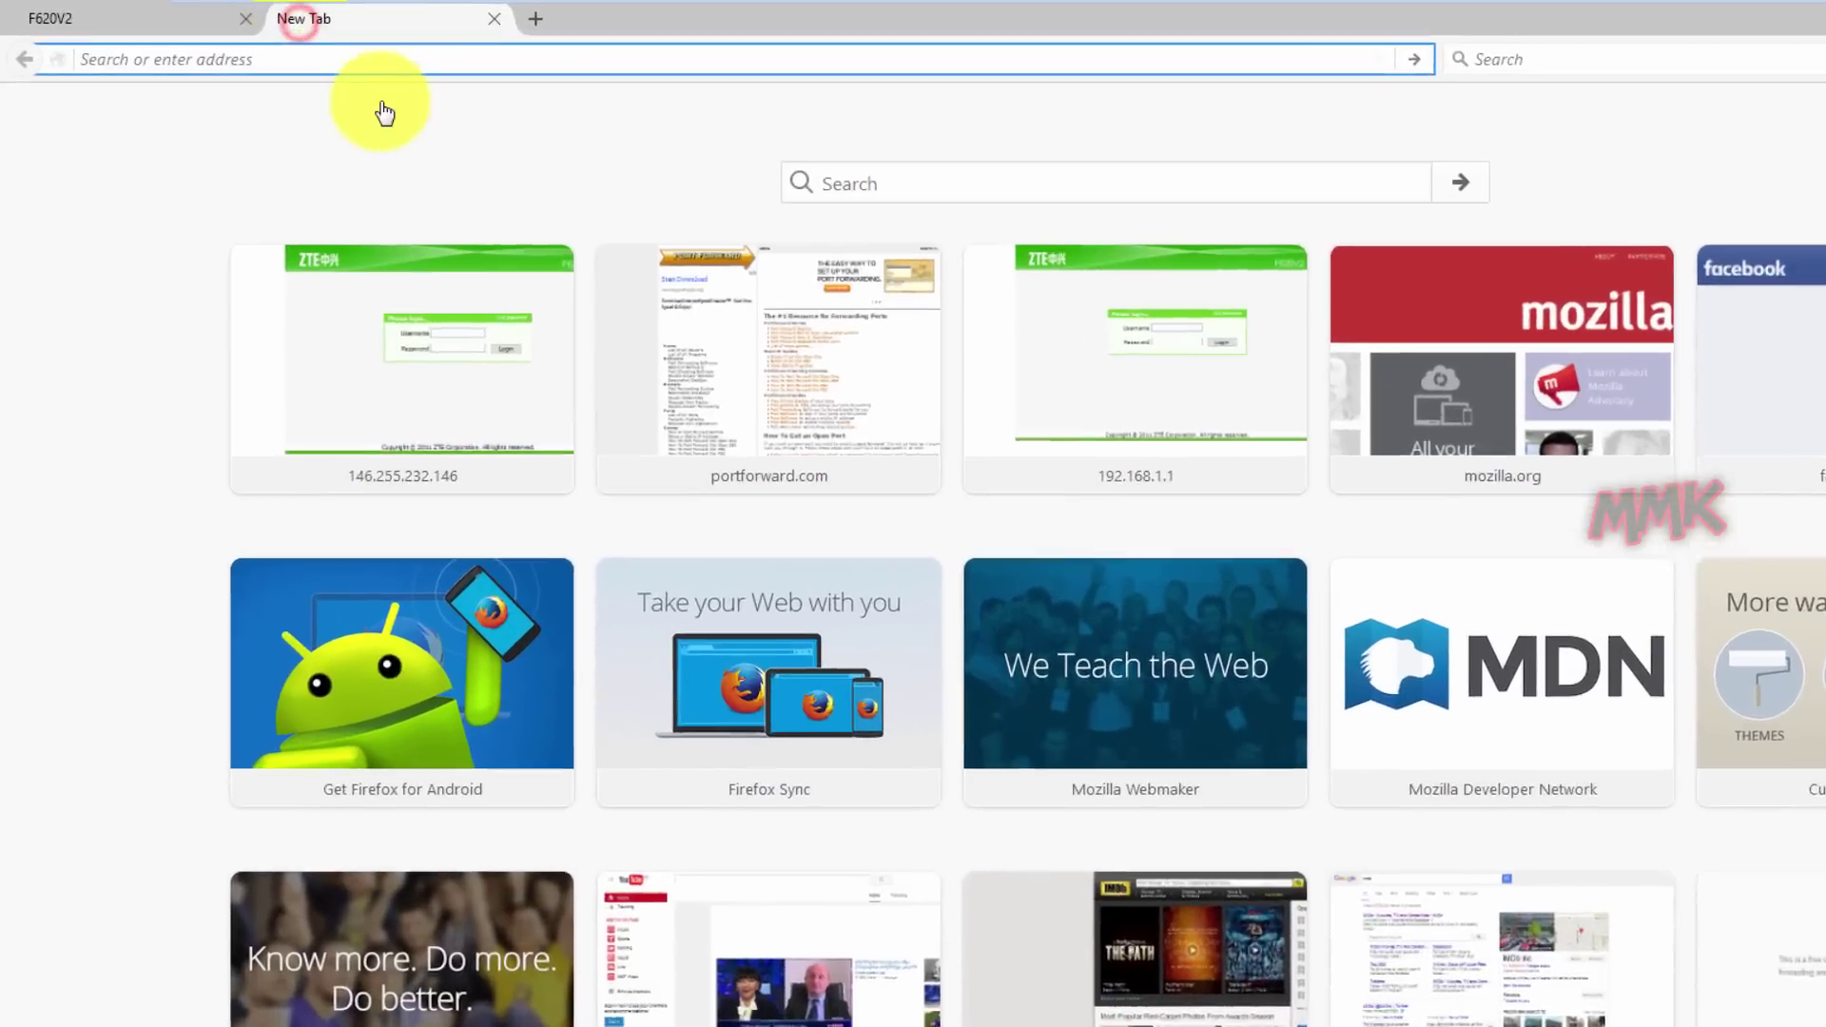
text(port tester)
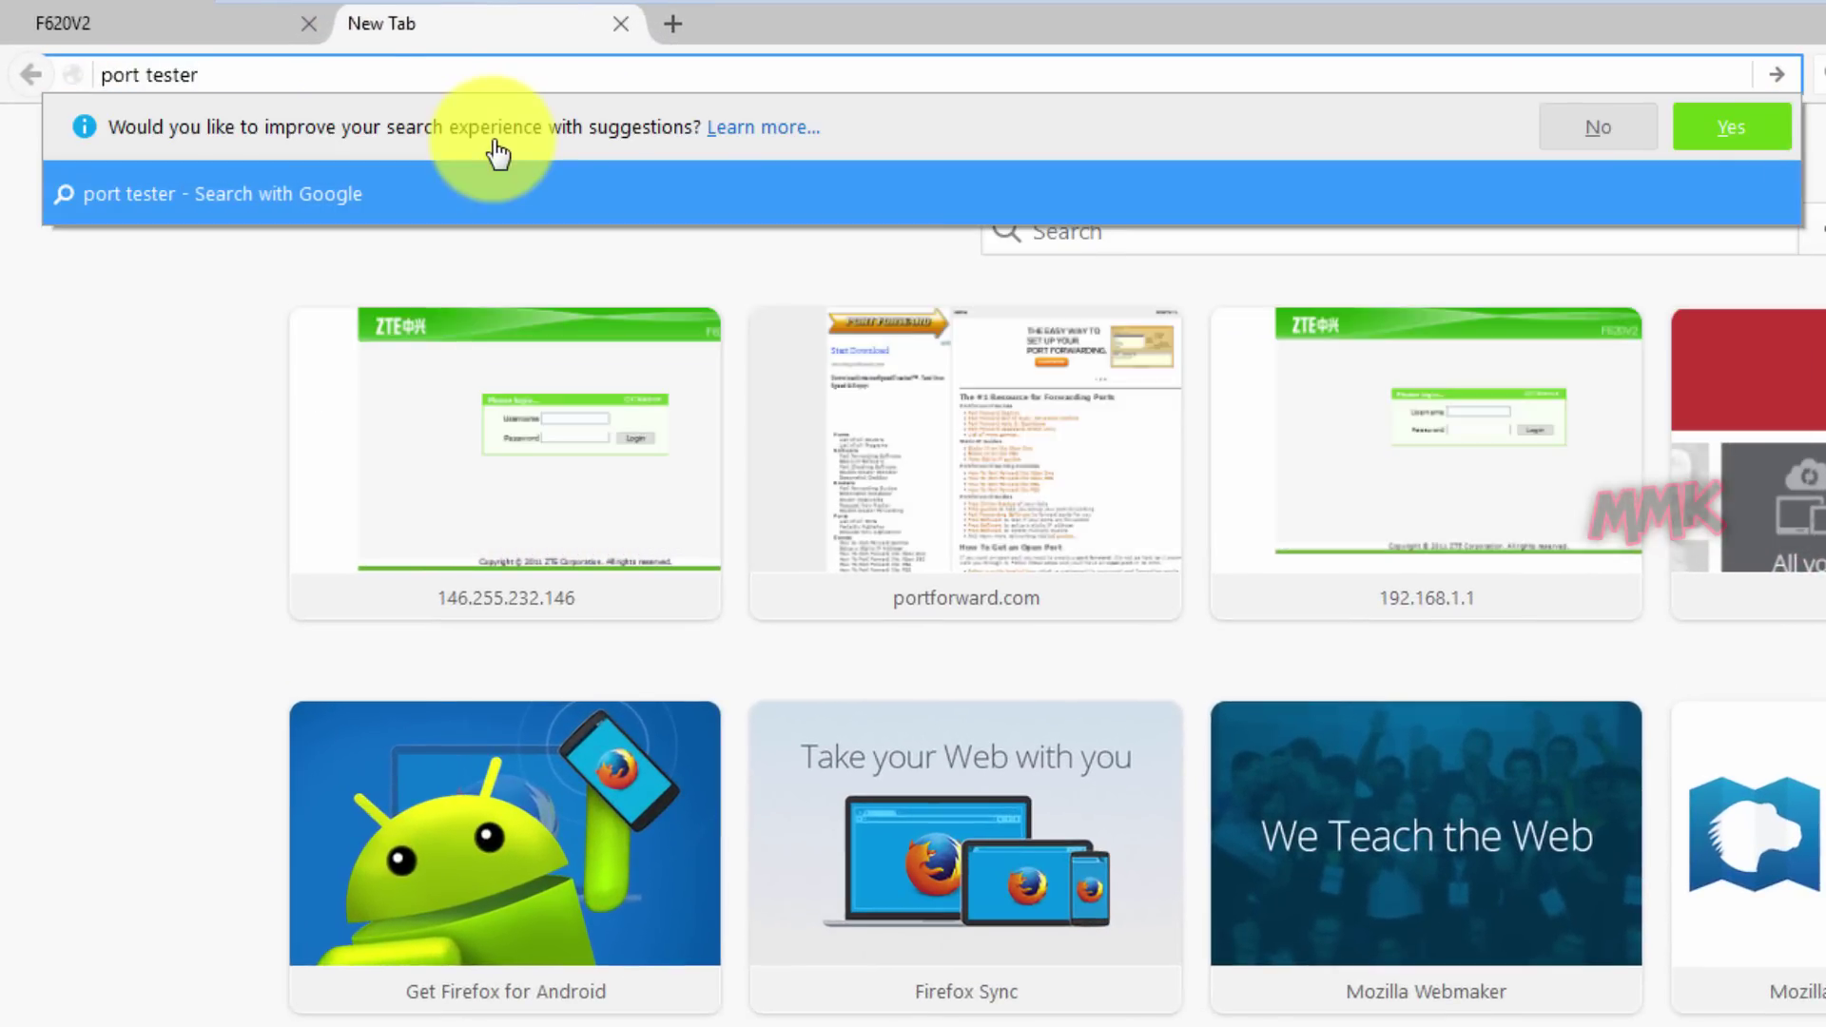
key(Return)
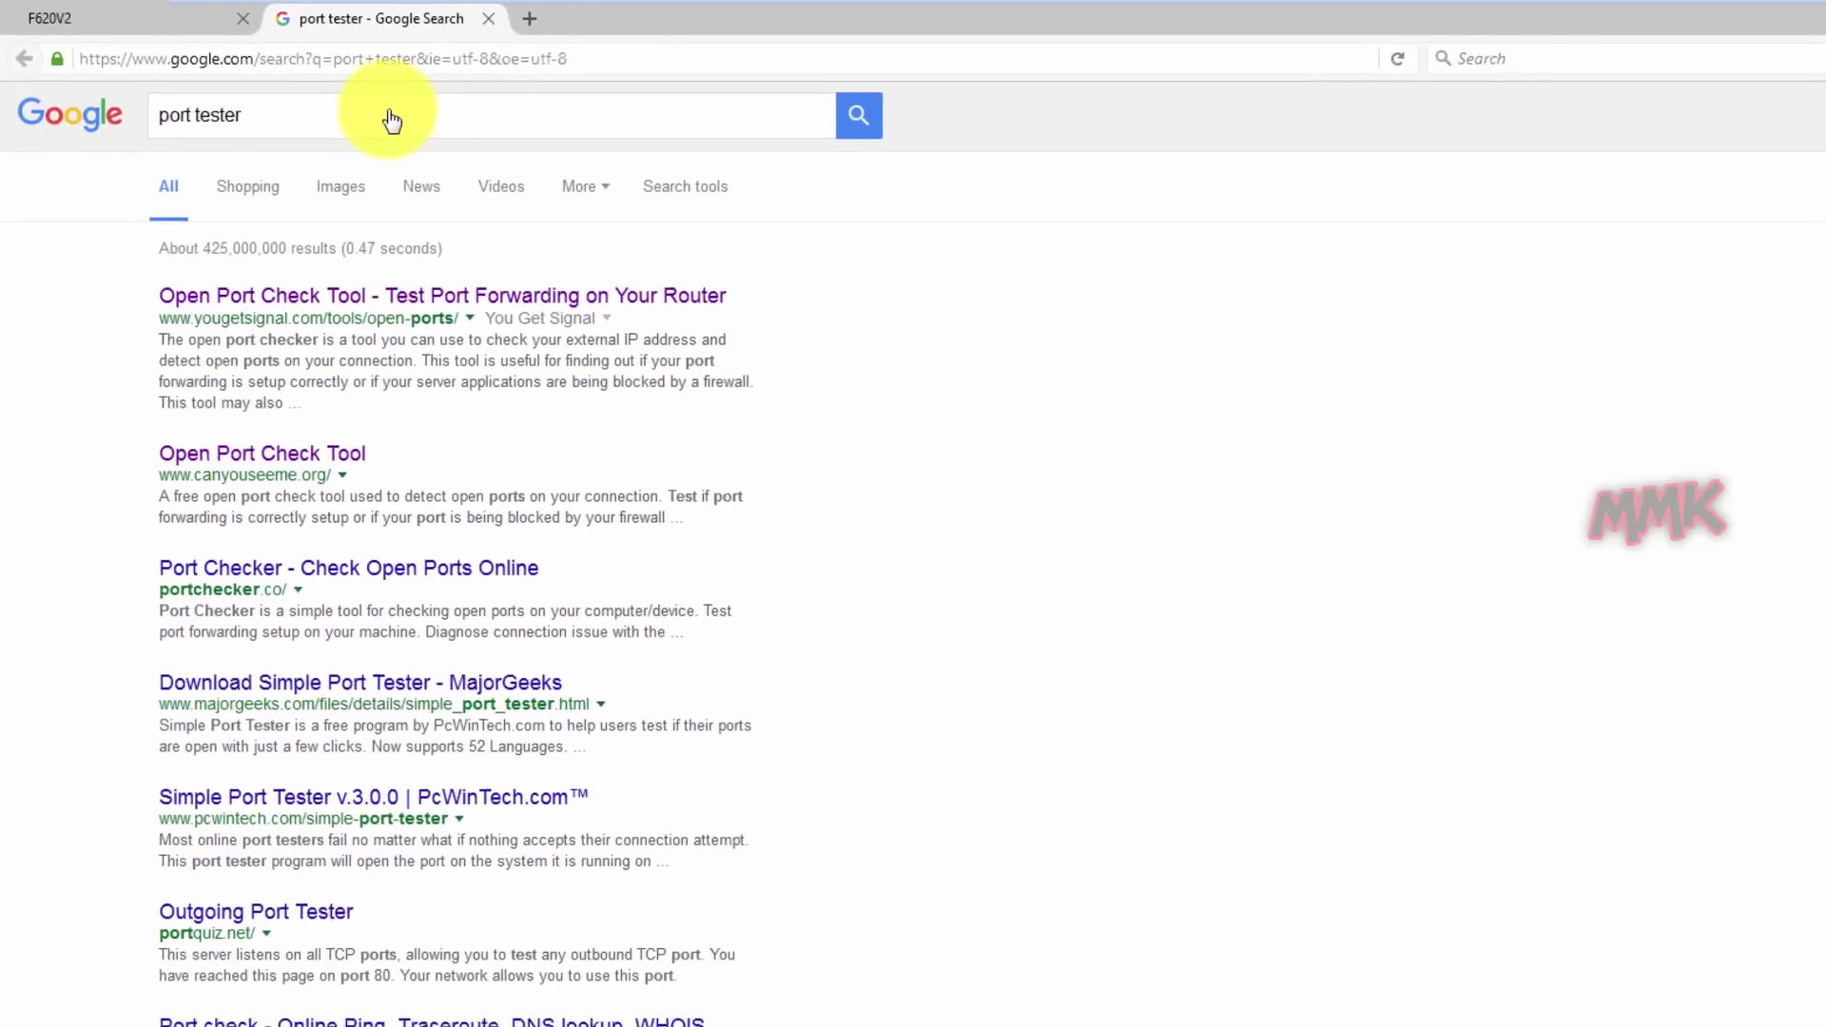
click(405, 299)
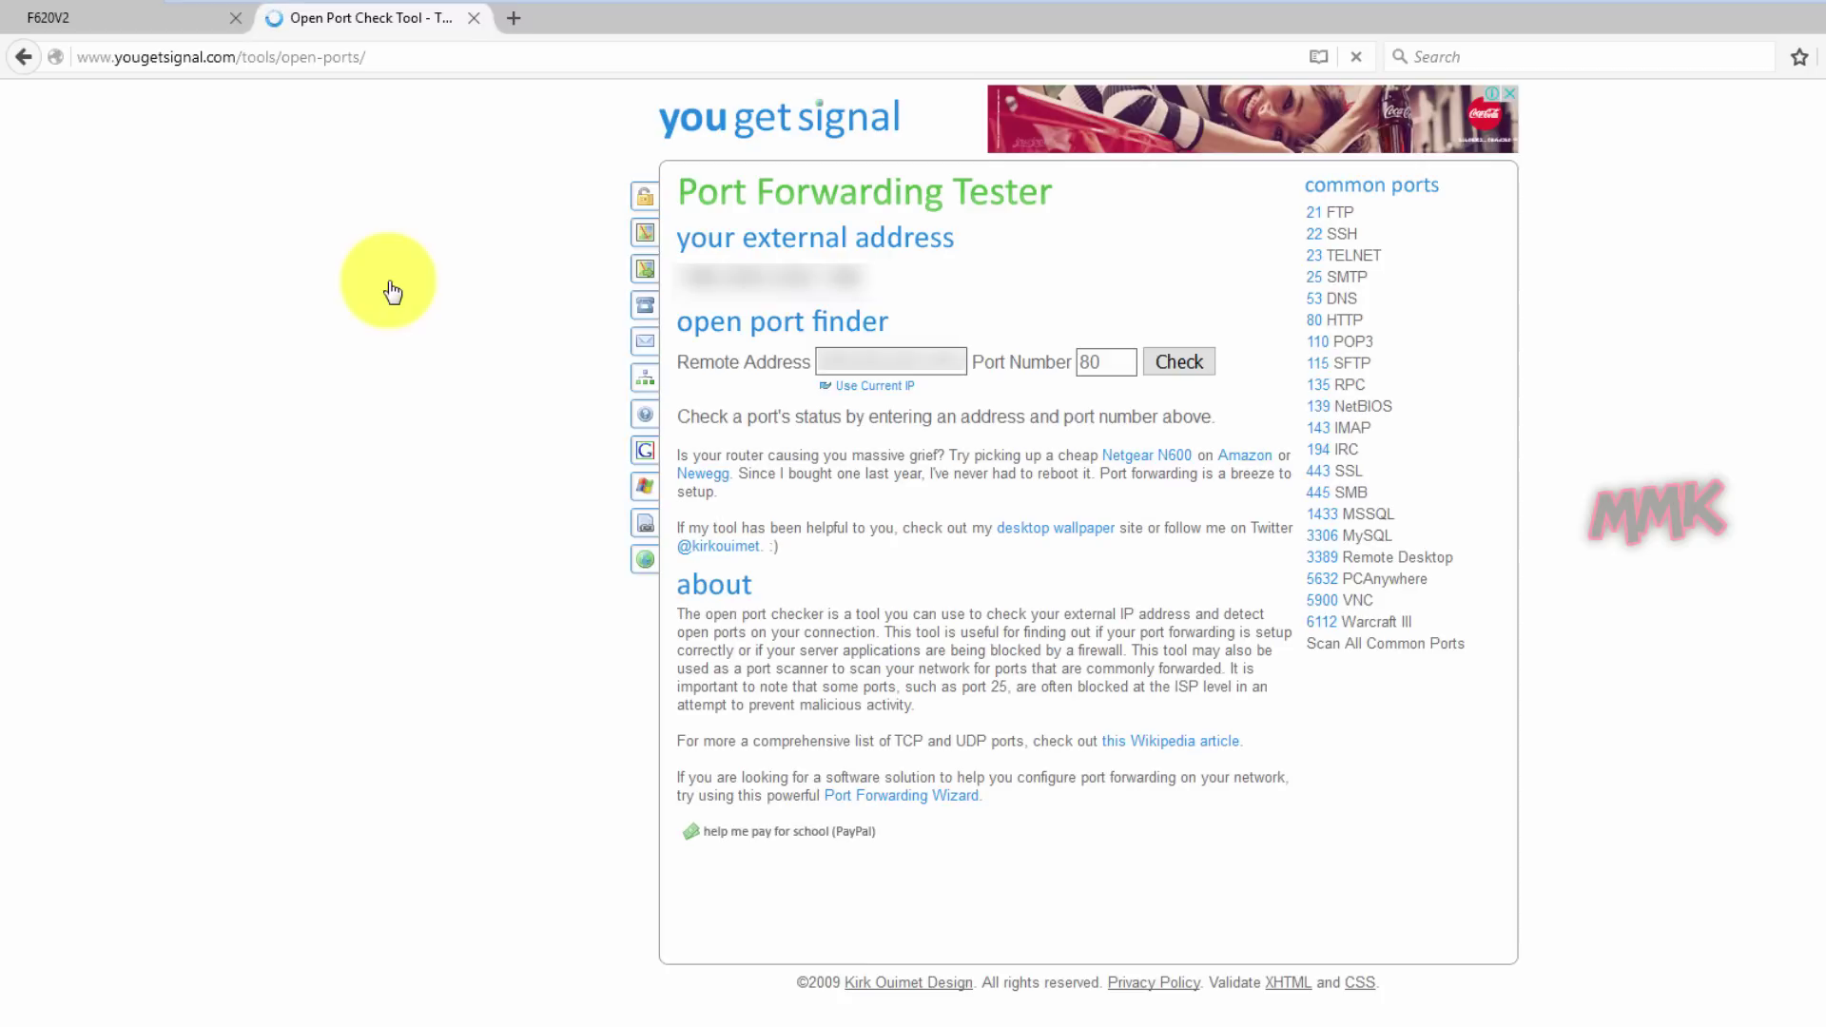
- Check that port 1723 is open, then close the page and Firefox
double_click(1084, 366)
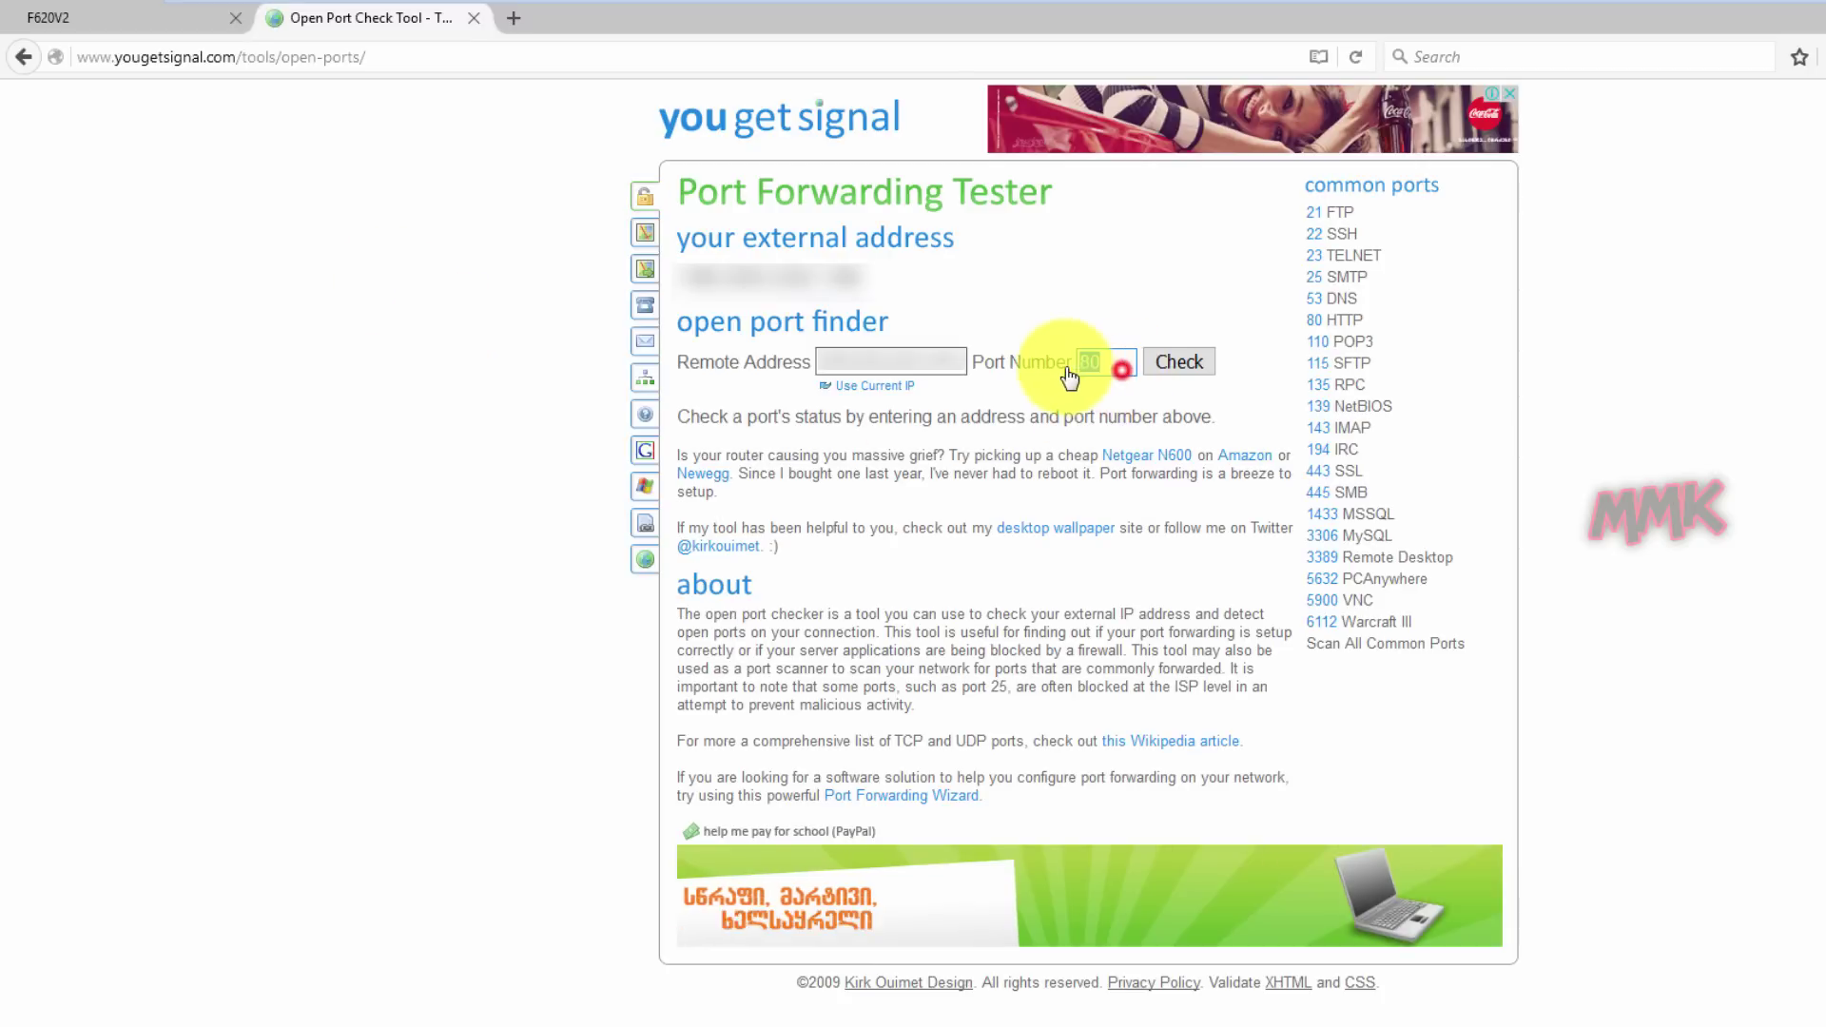
text(1723)
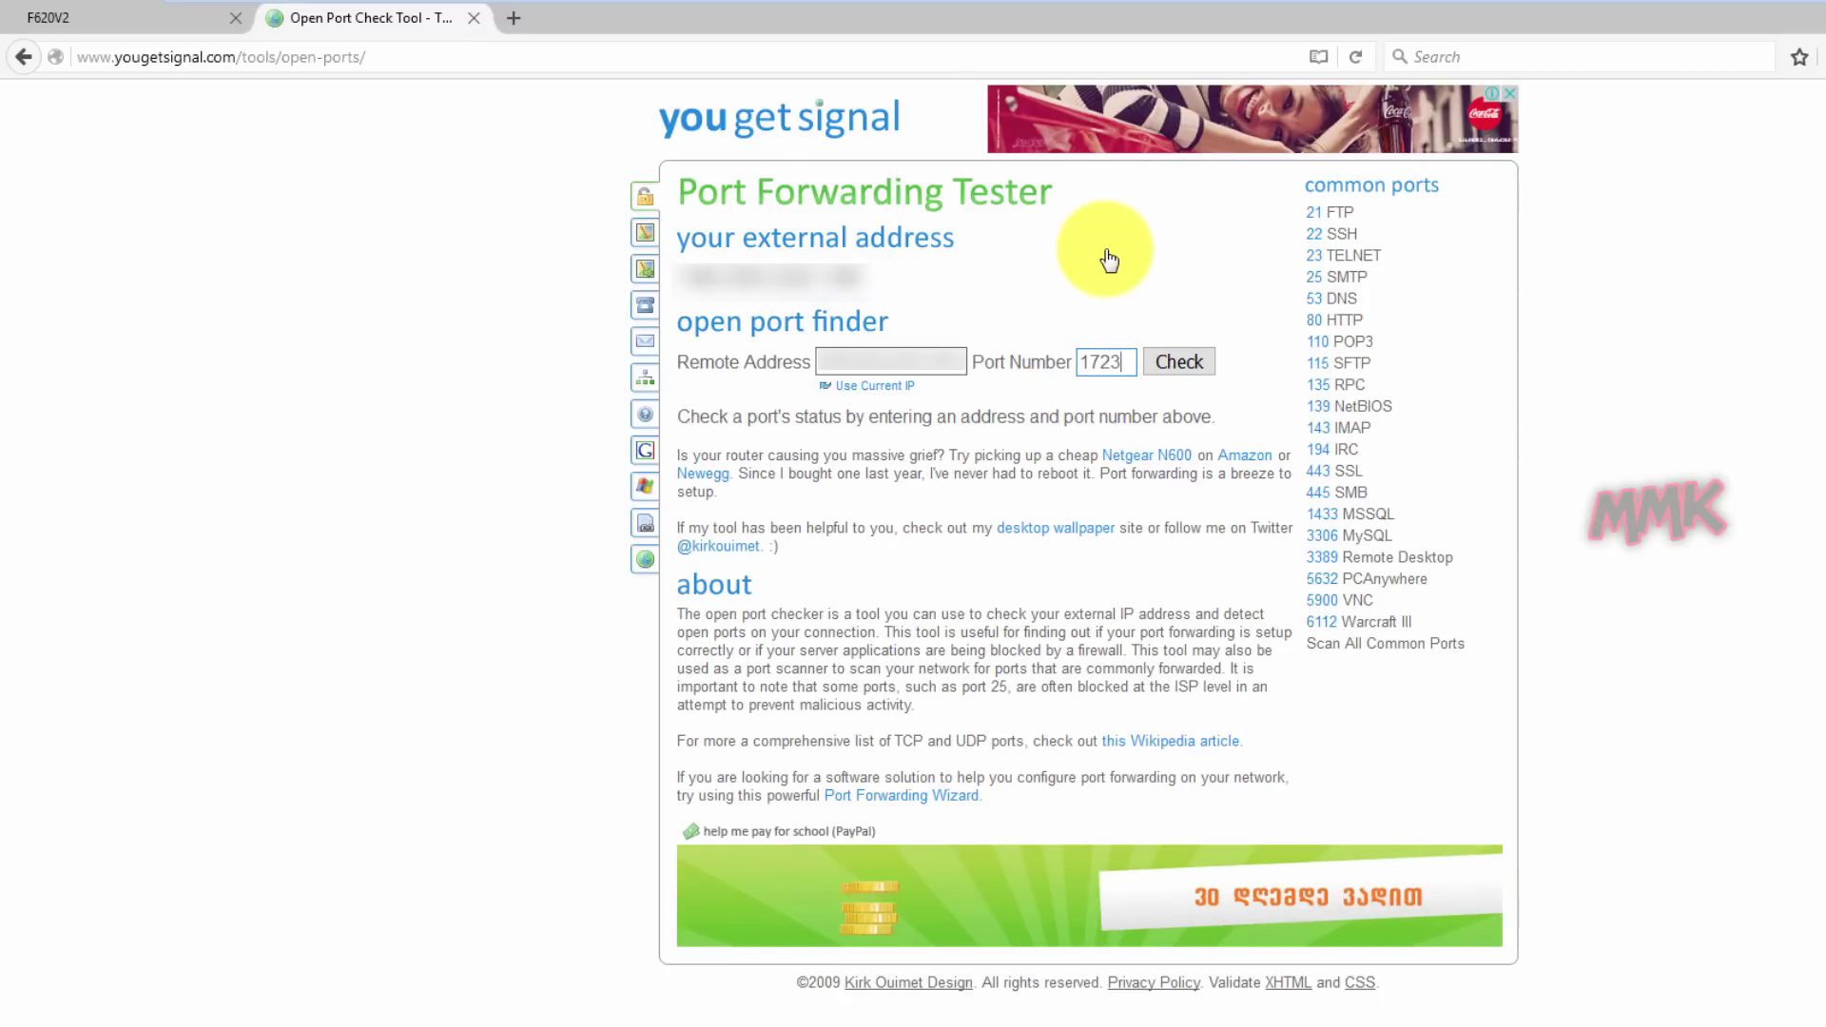
click(1181, 365)
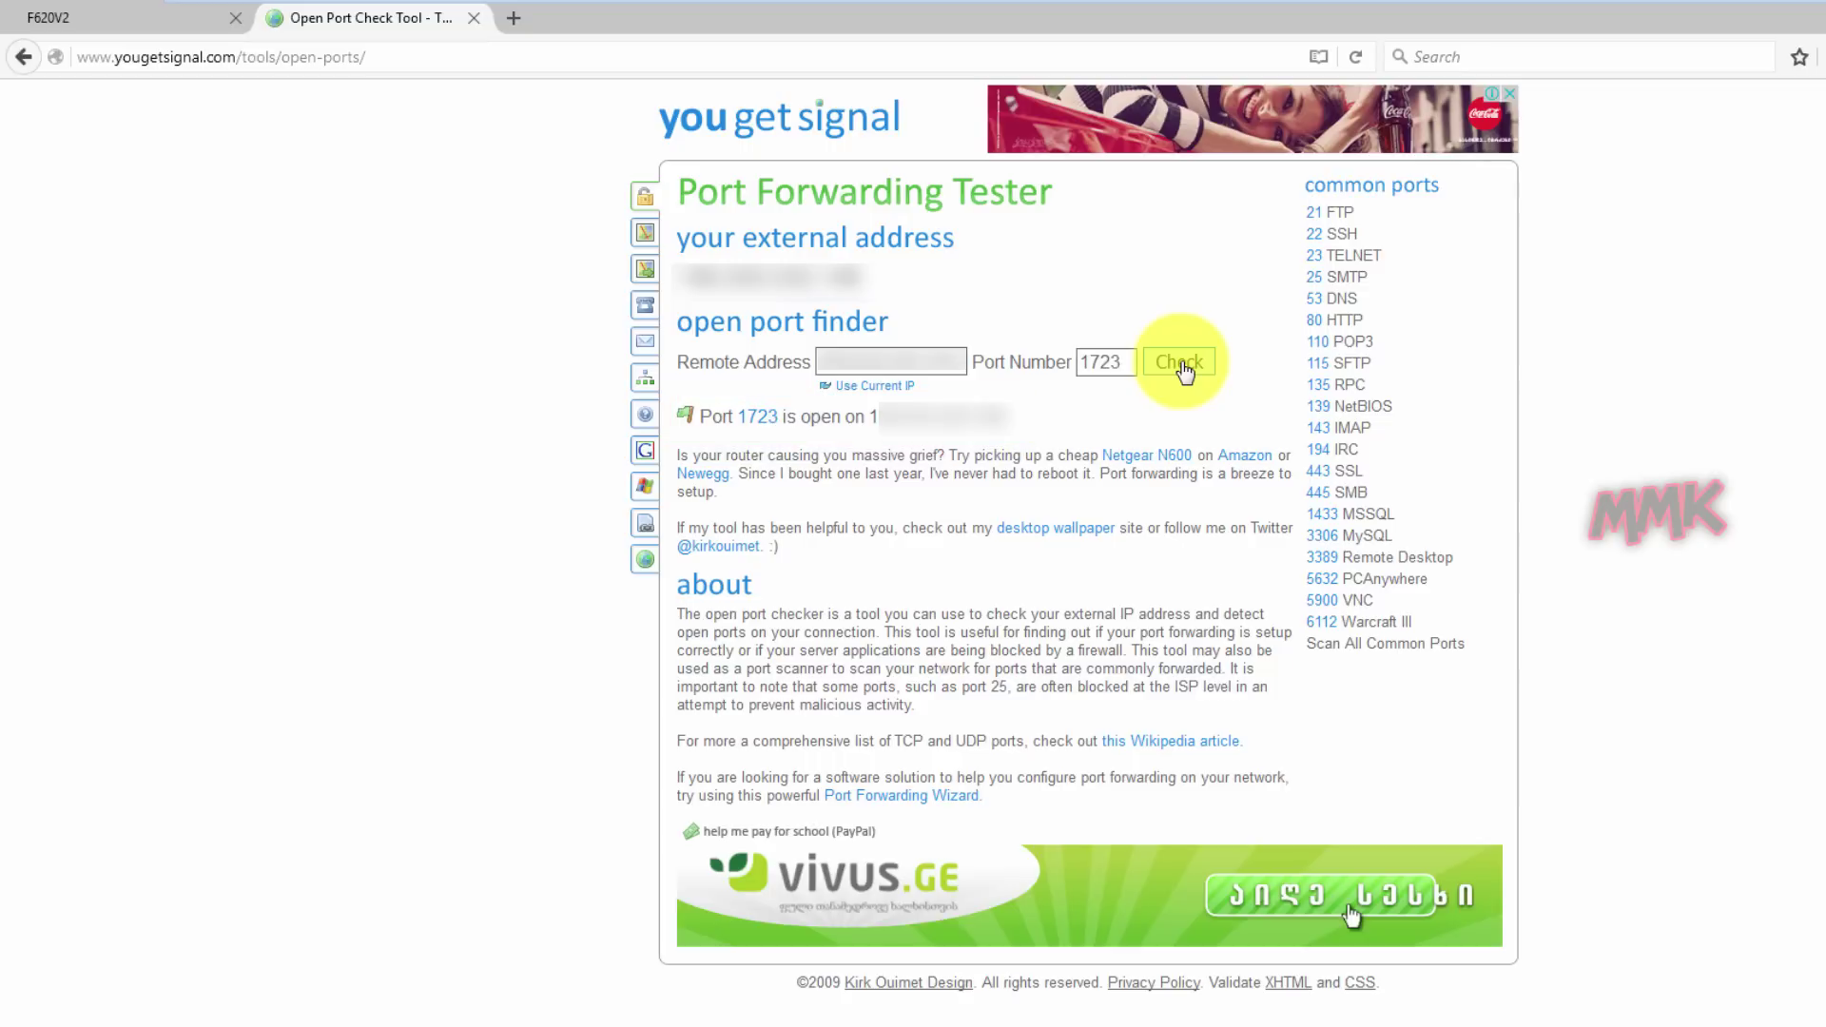
click(473, 21)
click(1732, 13)
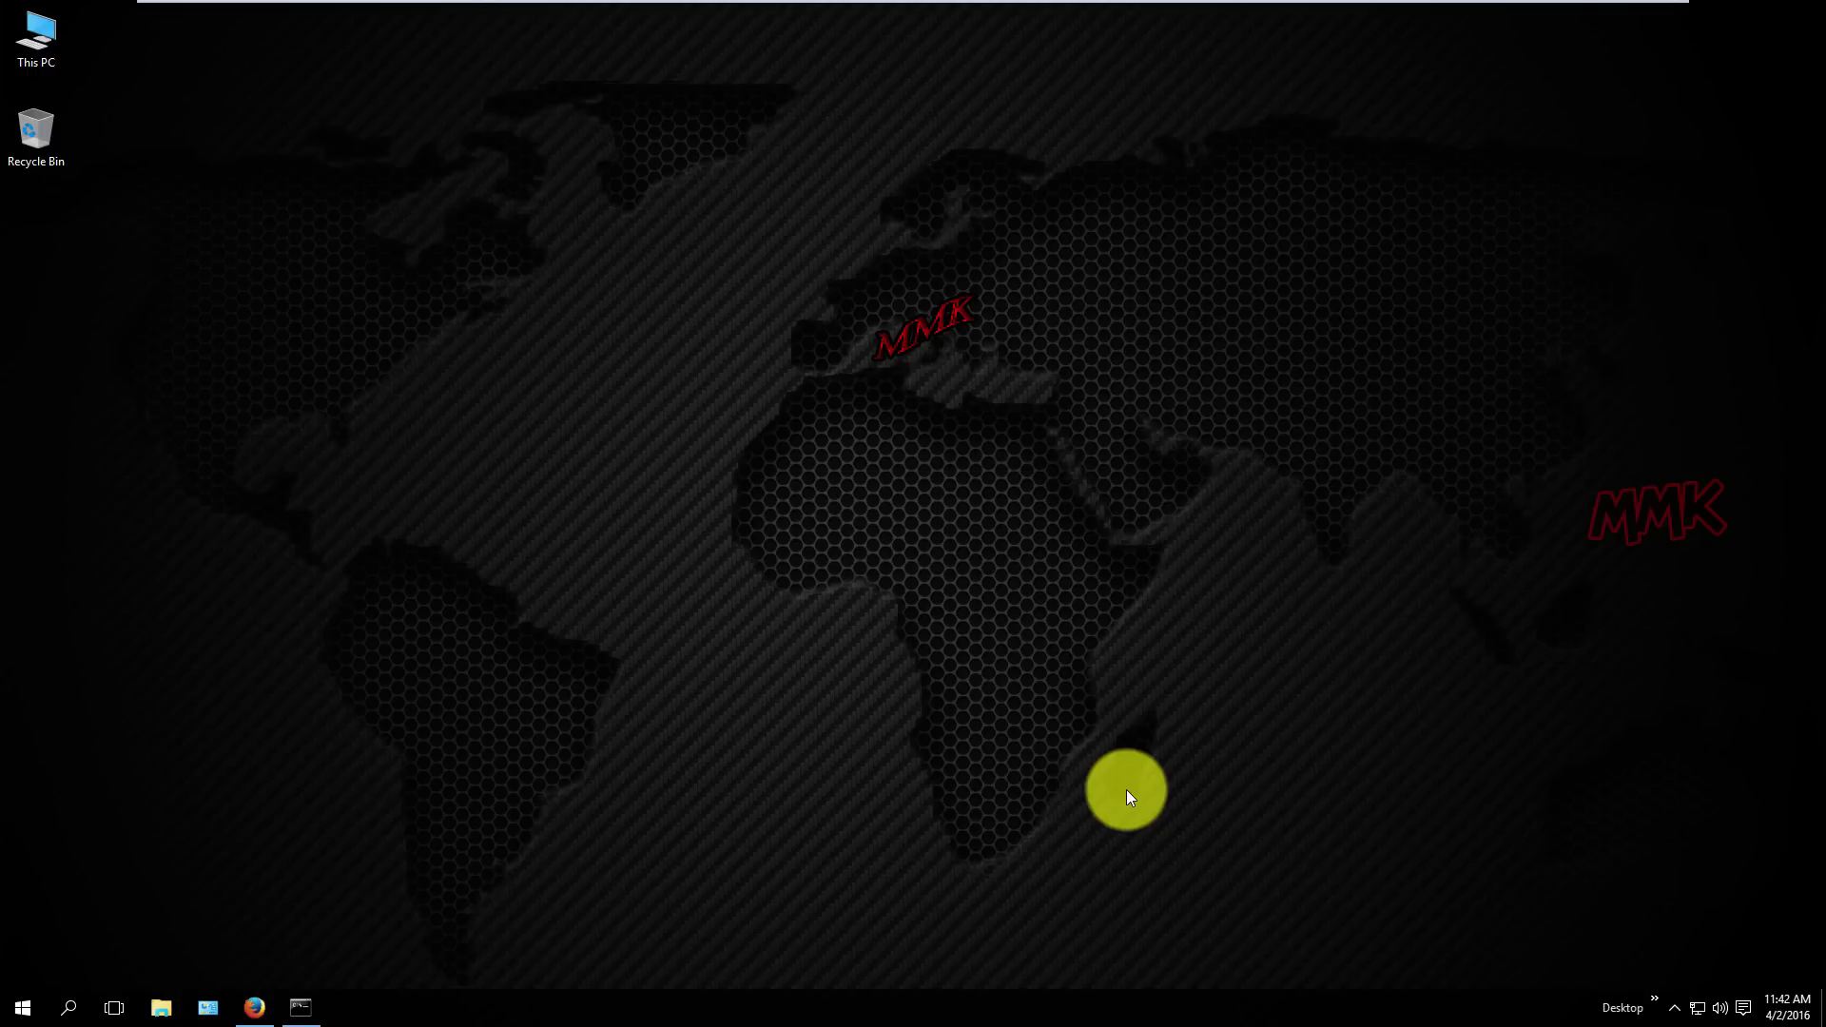
- Search for 'noip', open noip.com and go to its Sign Up page
click(258, 1008)
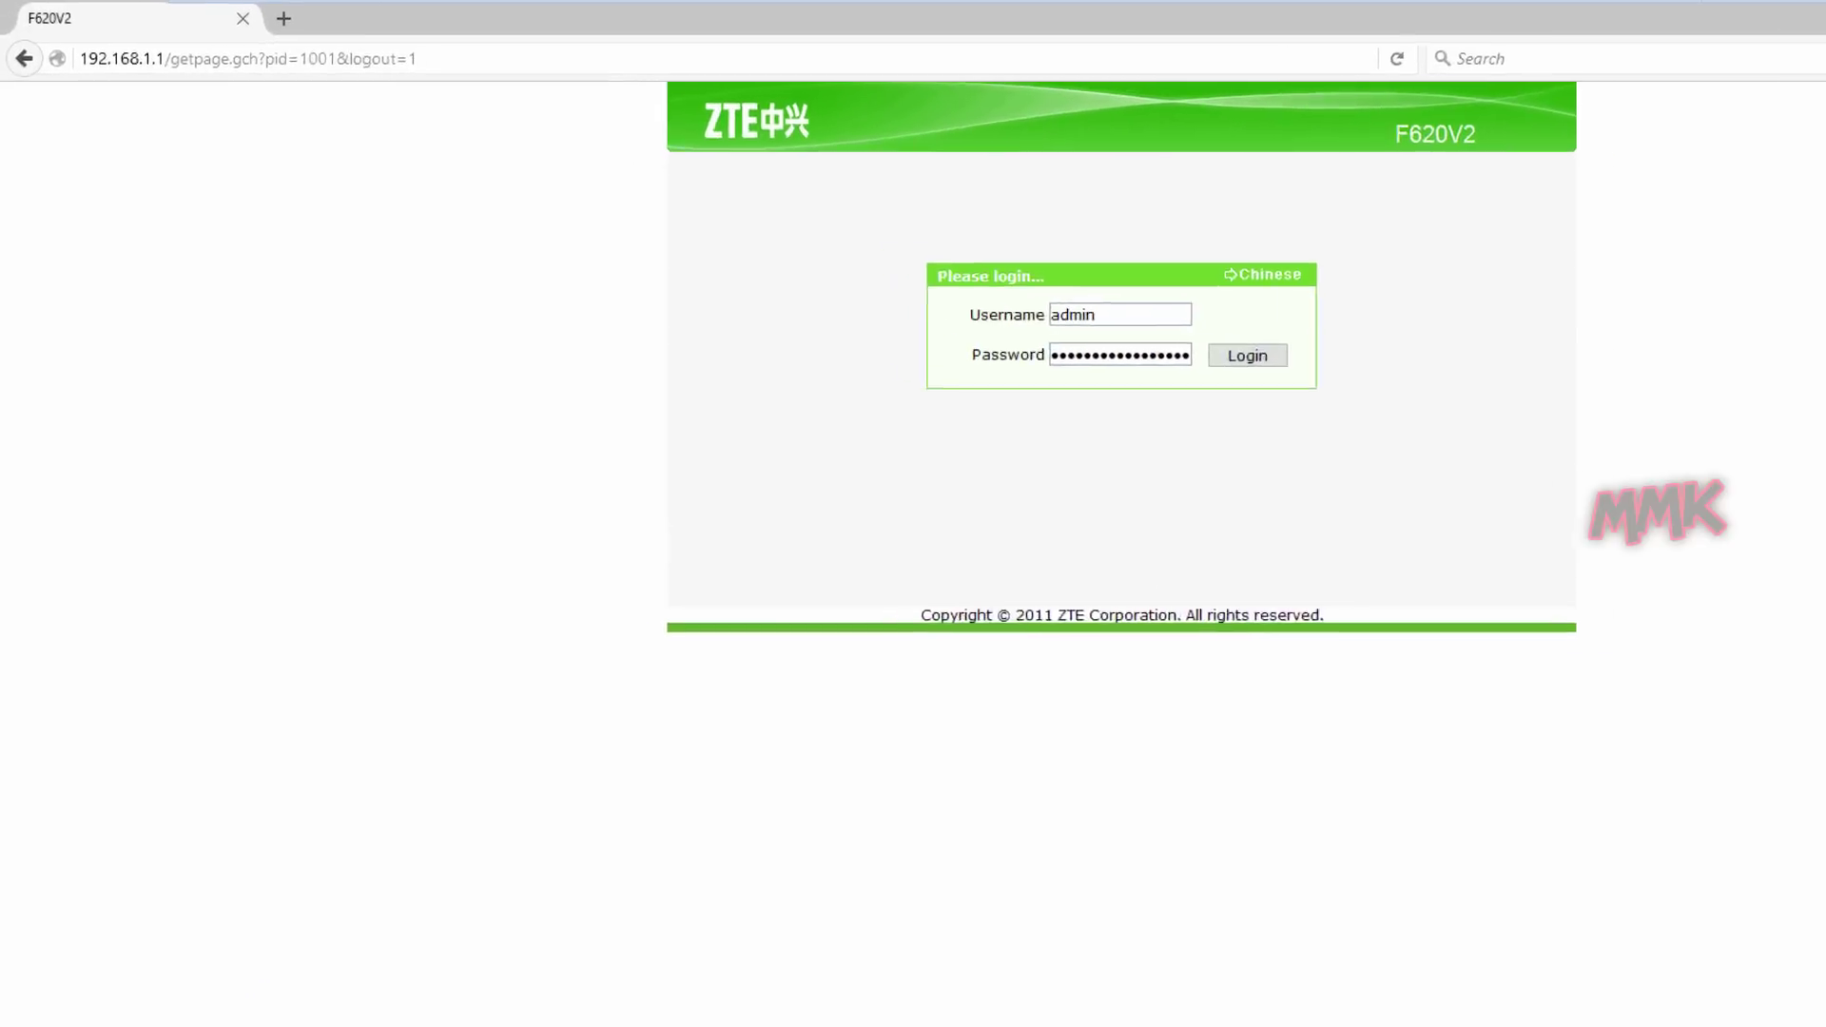
click(280, 17)
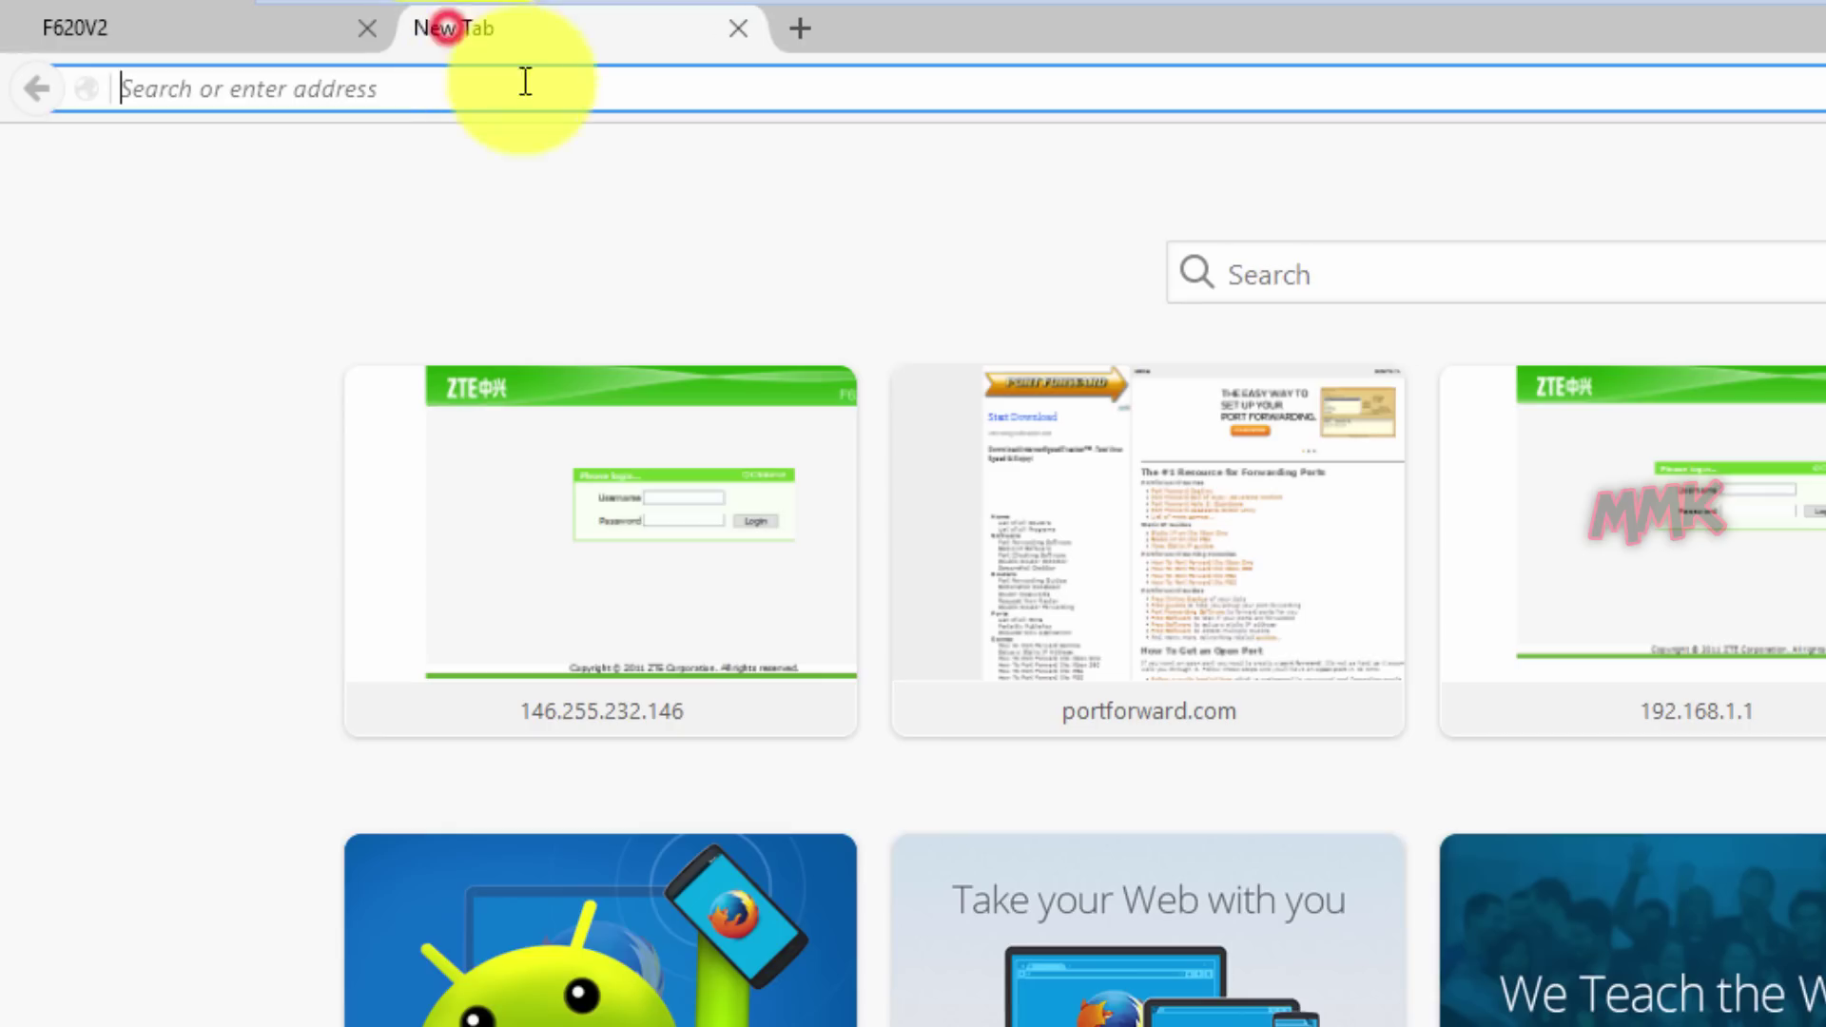
click(525, 82)
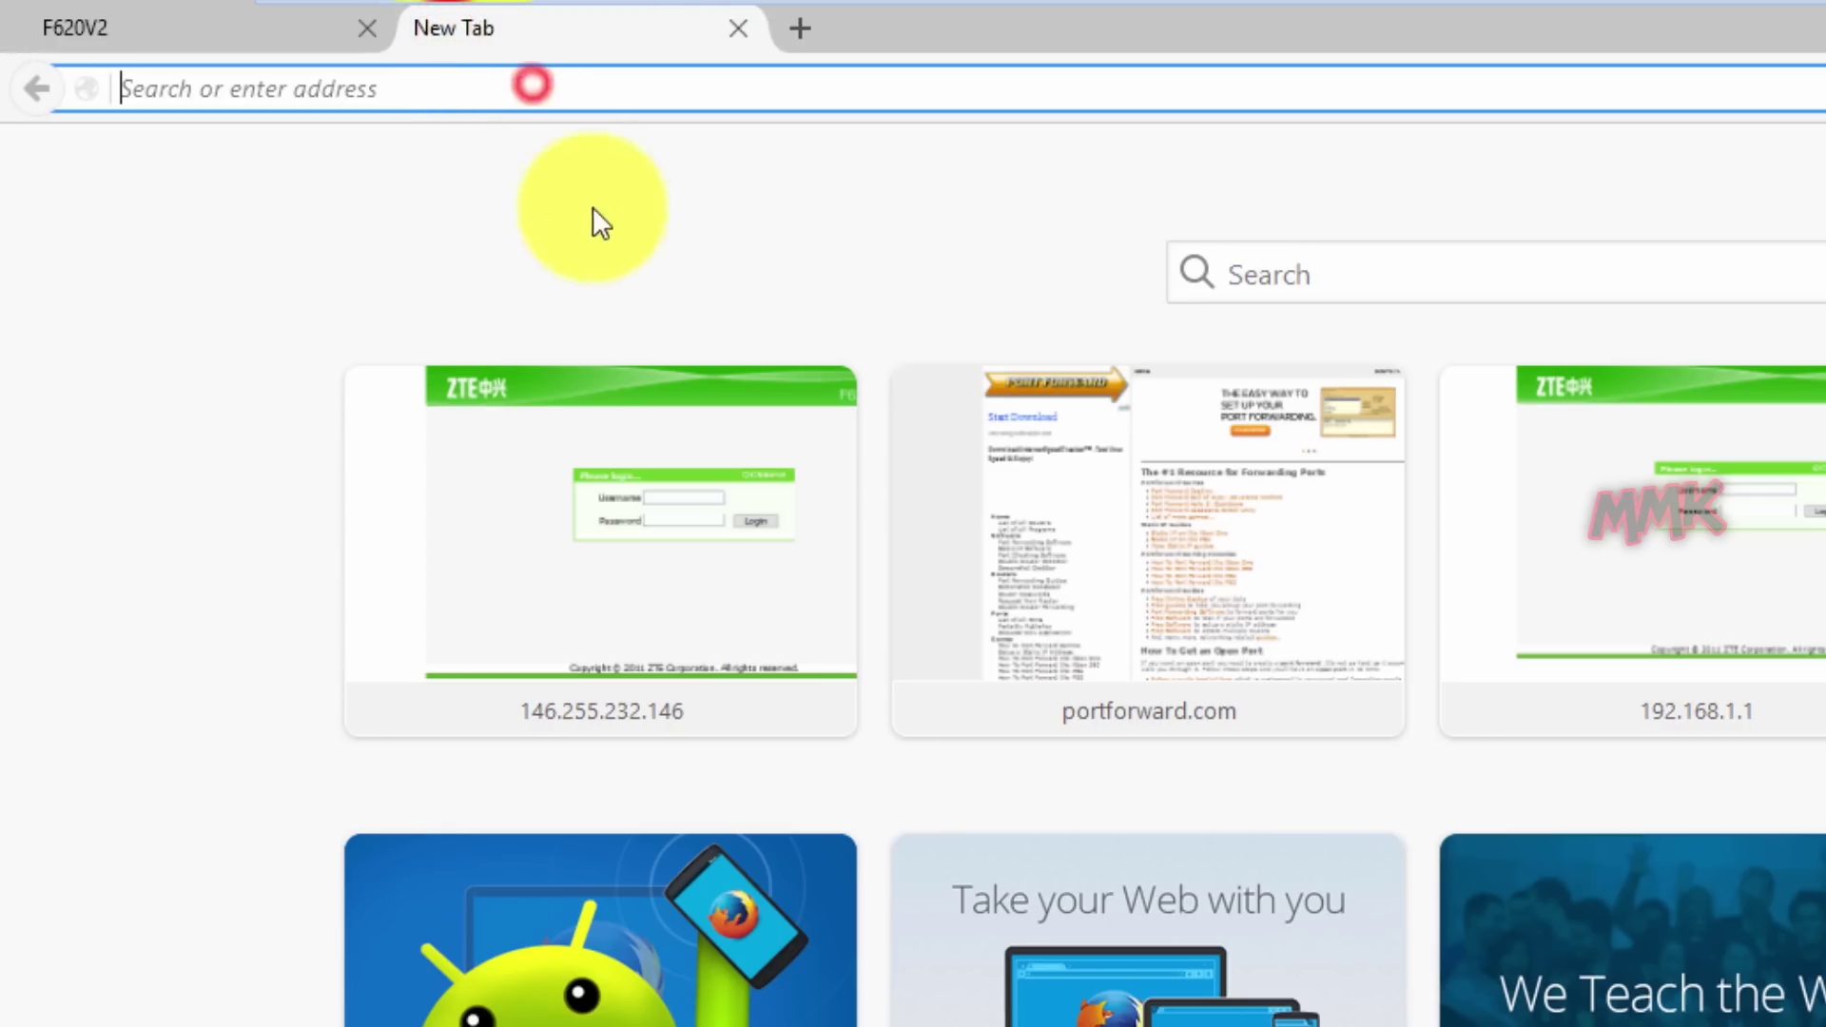
text(noi)
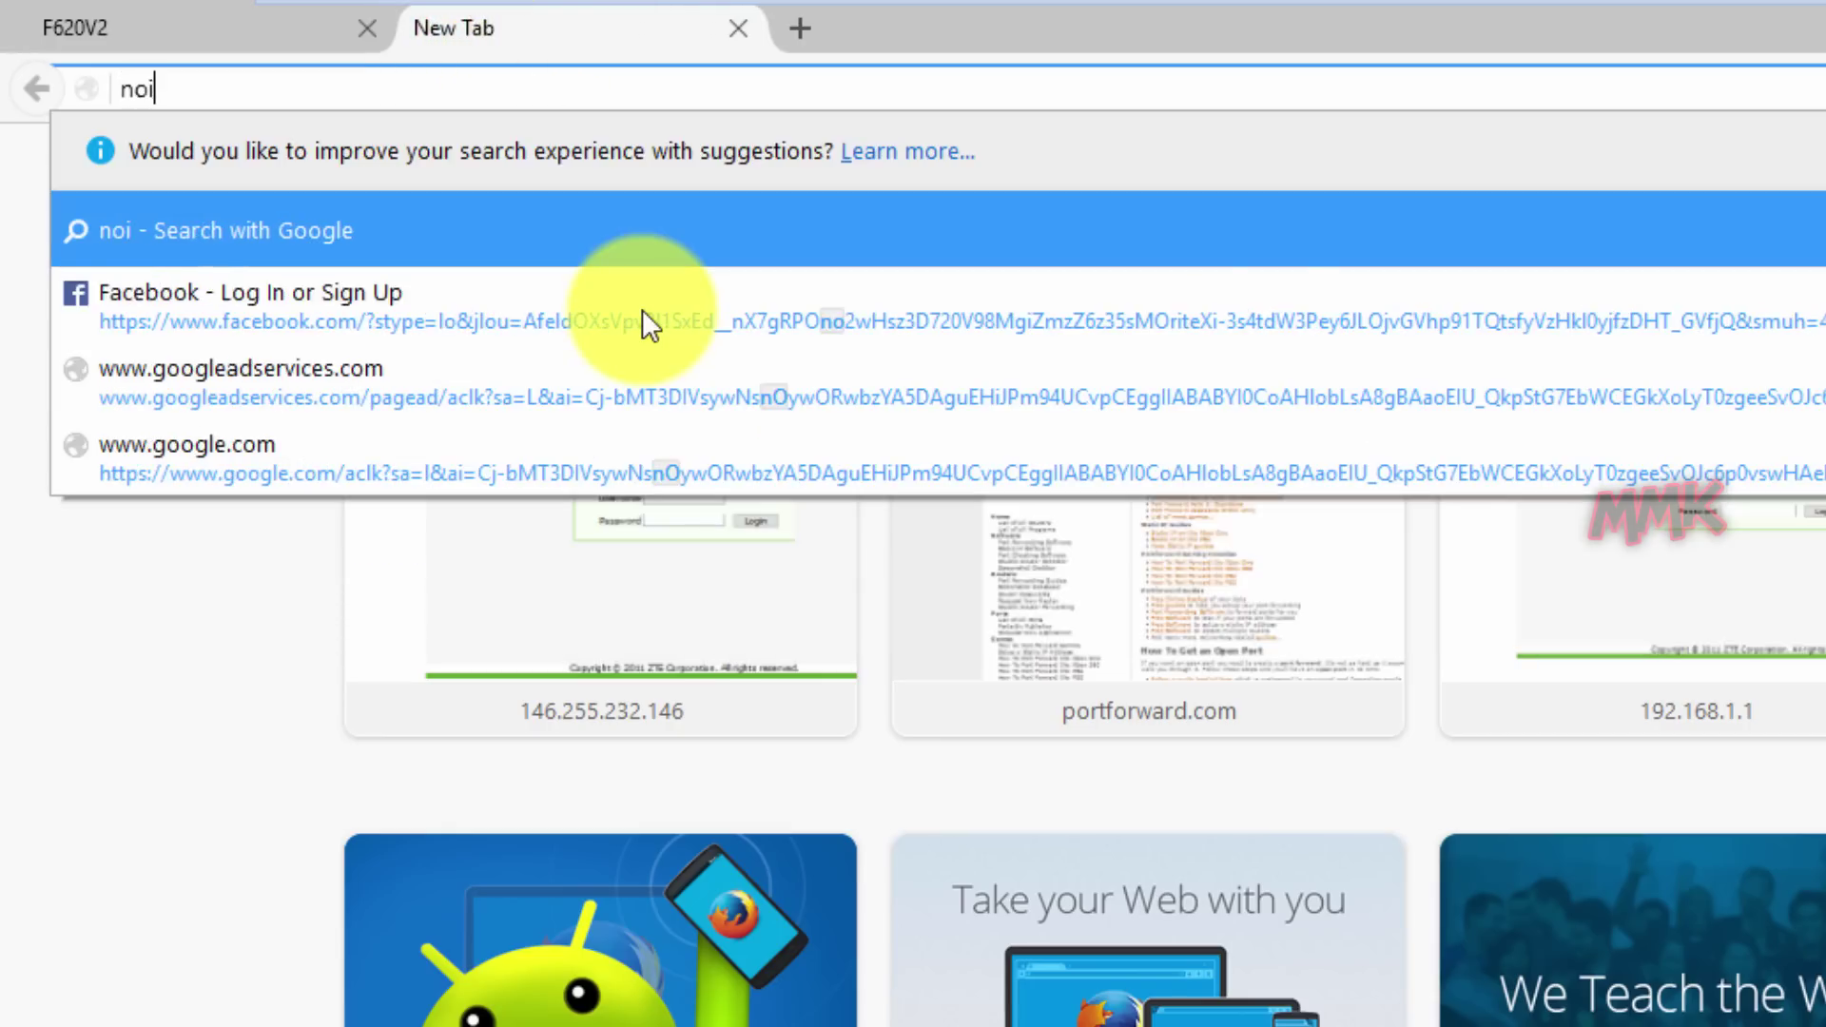
text(p)
key(Return)
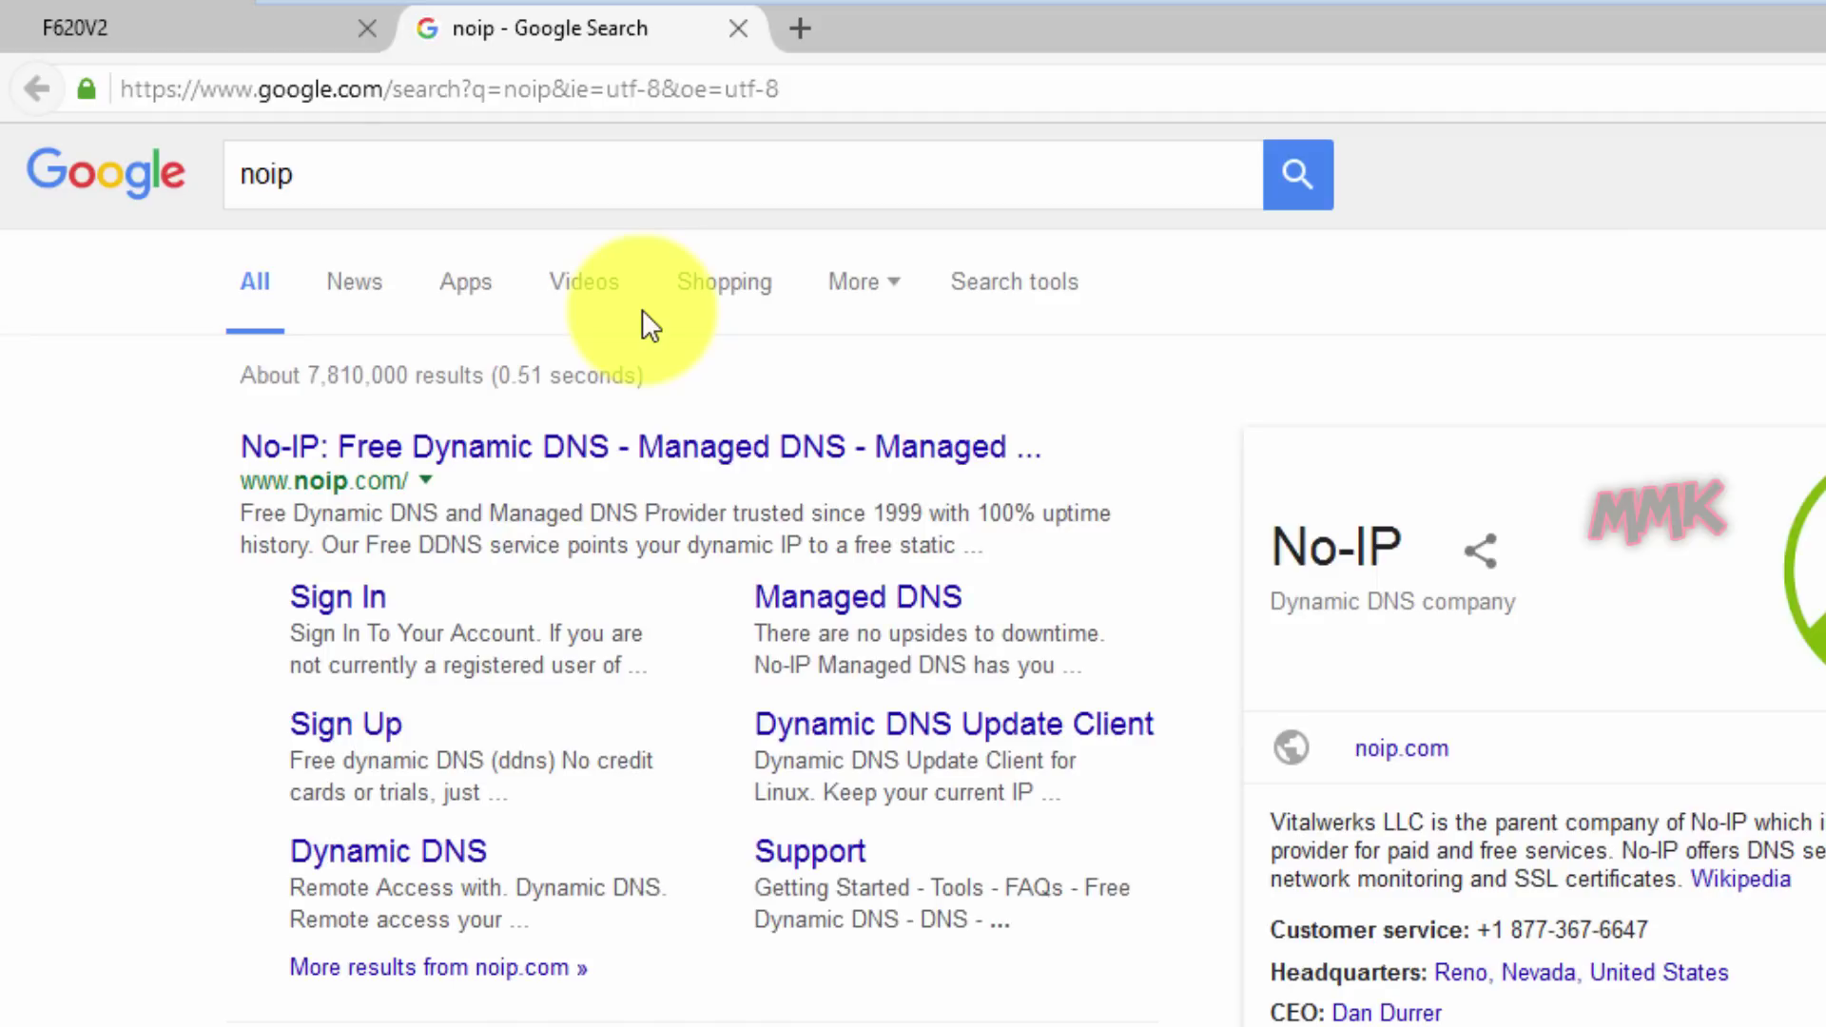
click(629, 447)
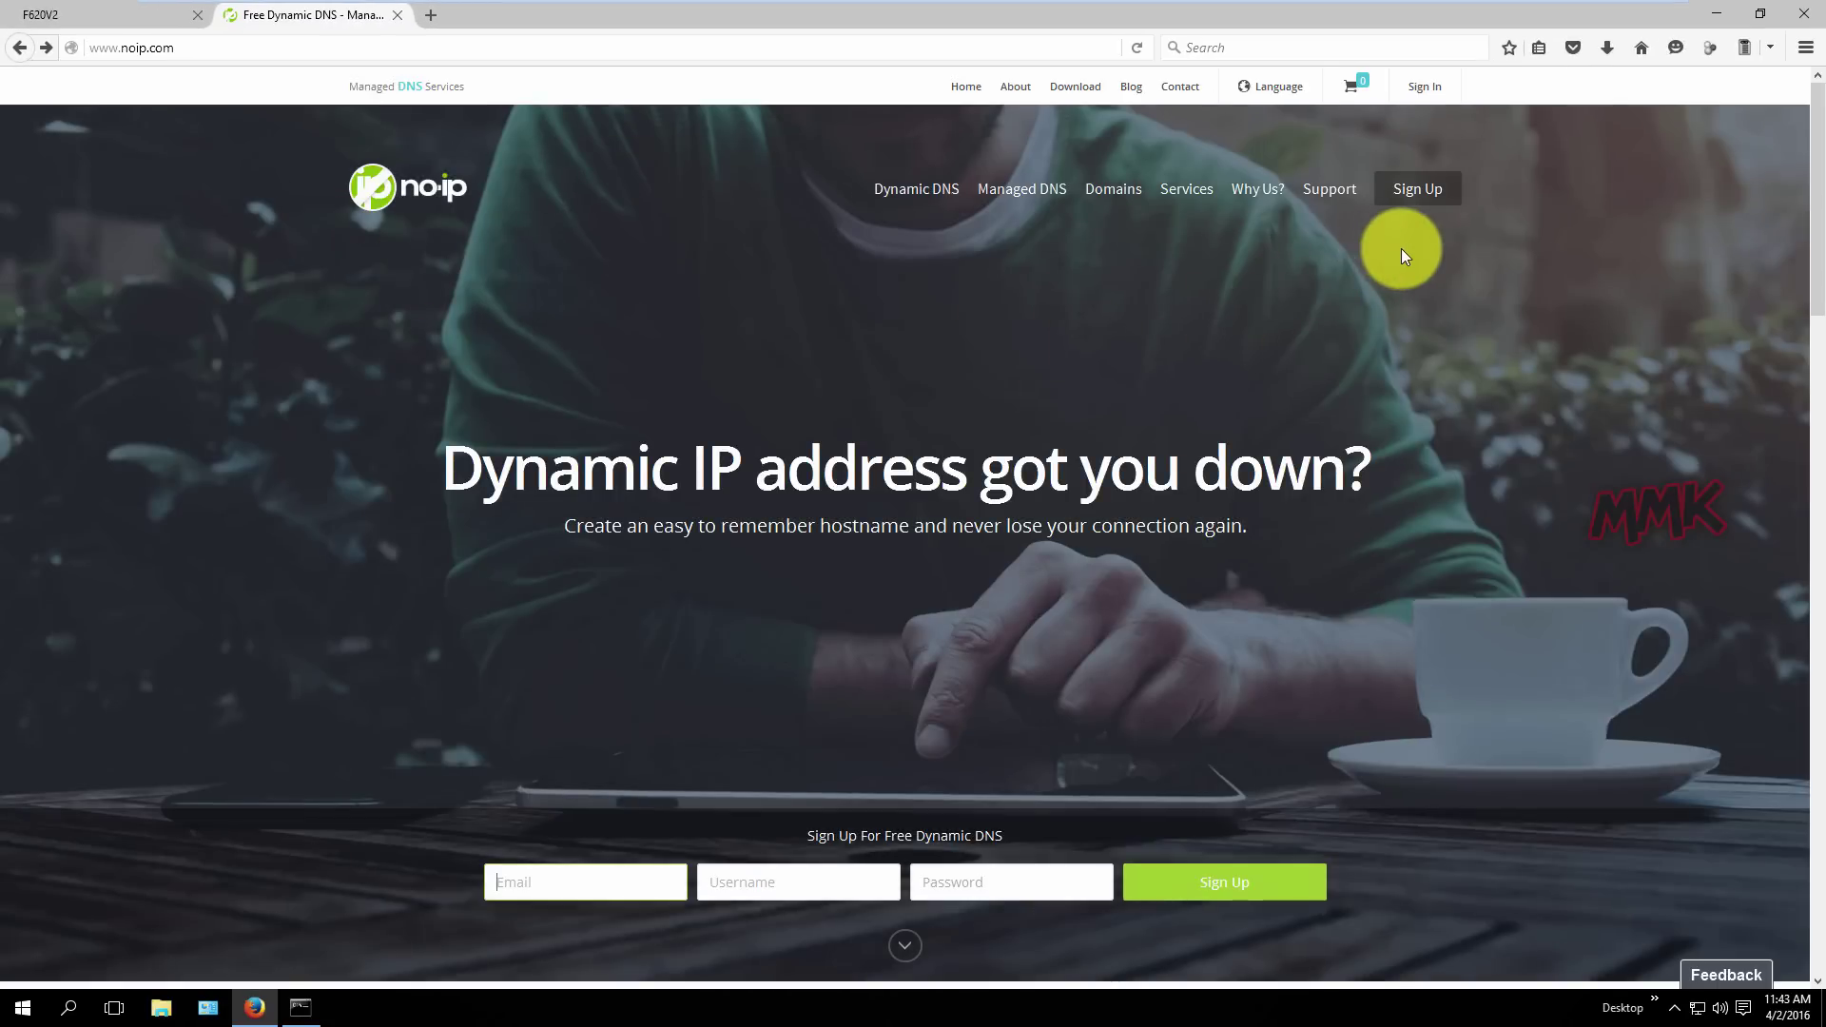
click(1410, 190)
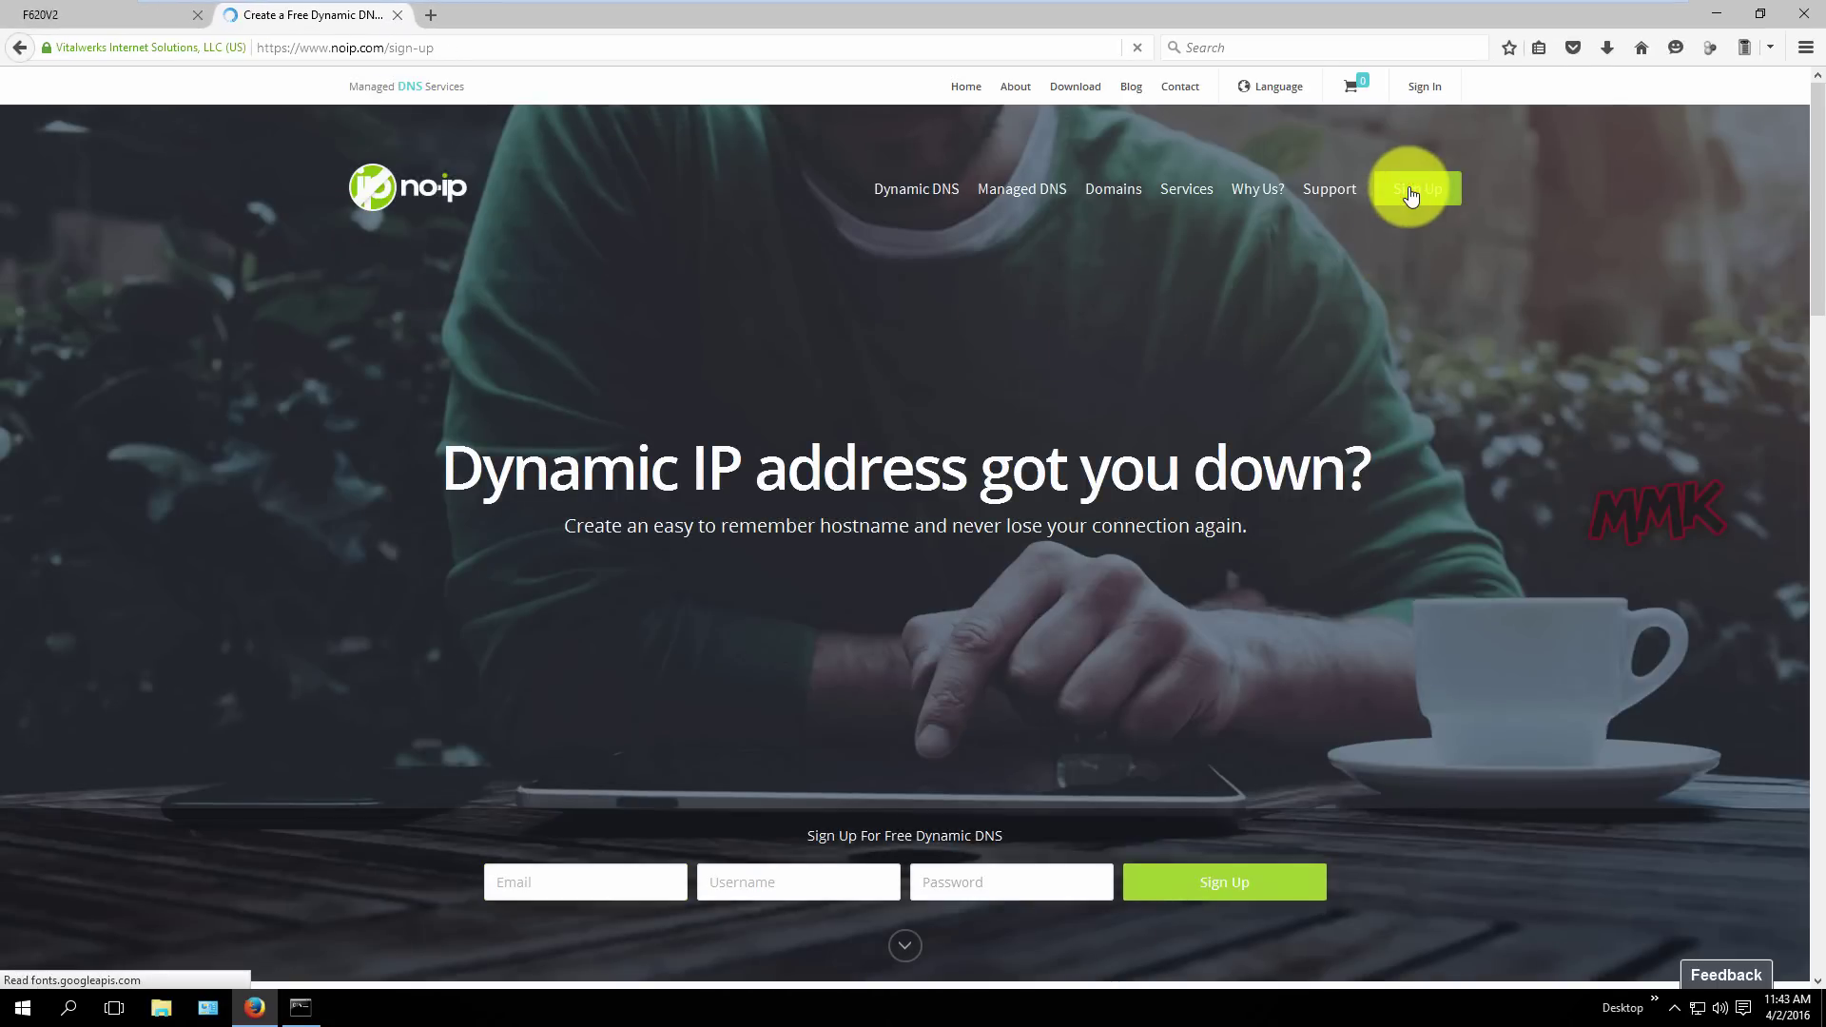
- Fill in the e-mail, username and password, opt out of newsletters, and create the free account
key(ctrl+v)
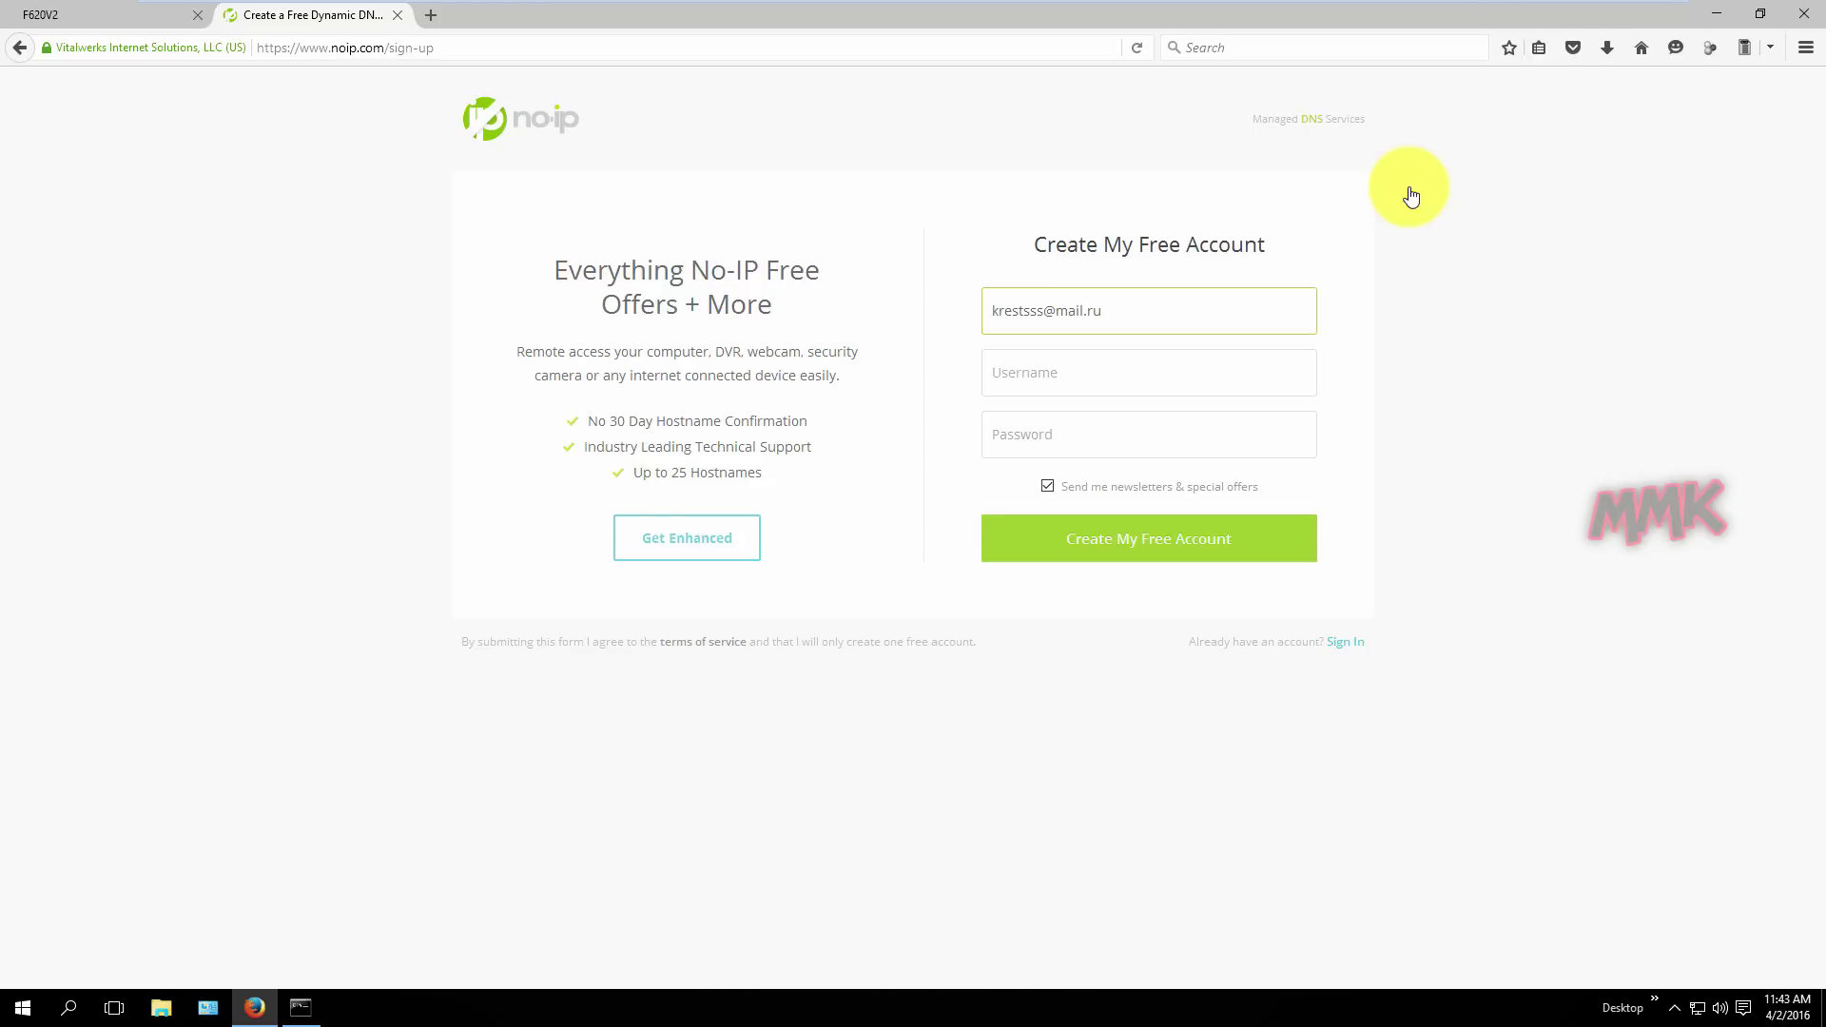
key(Tab)
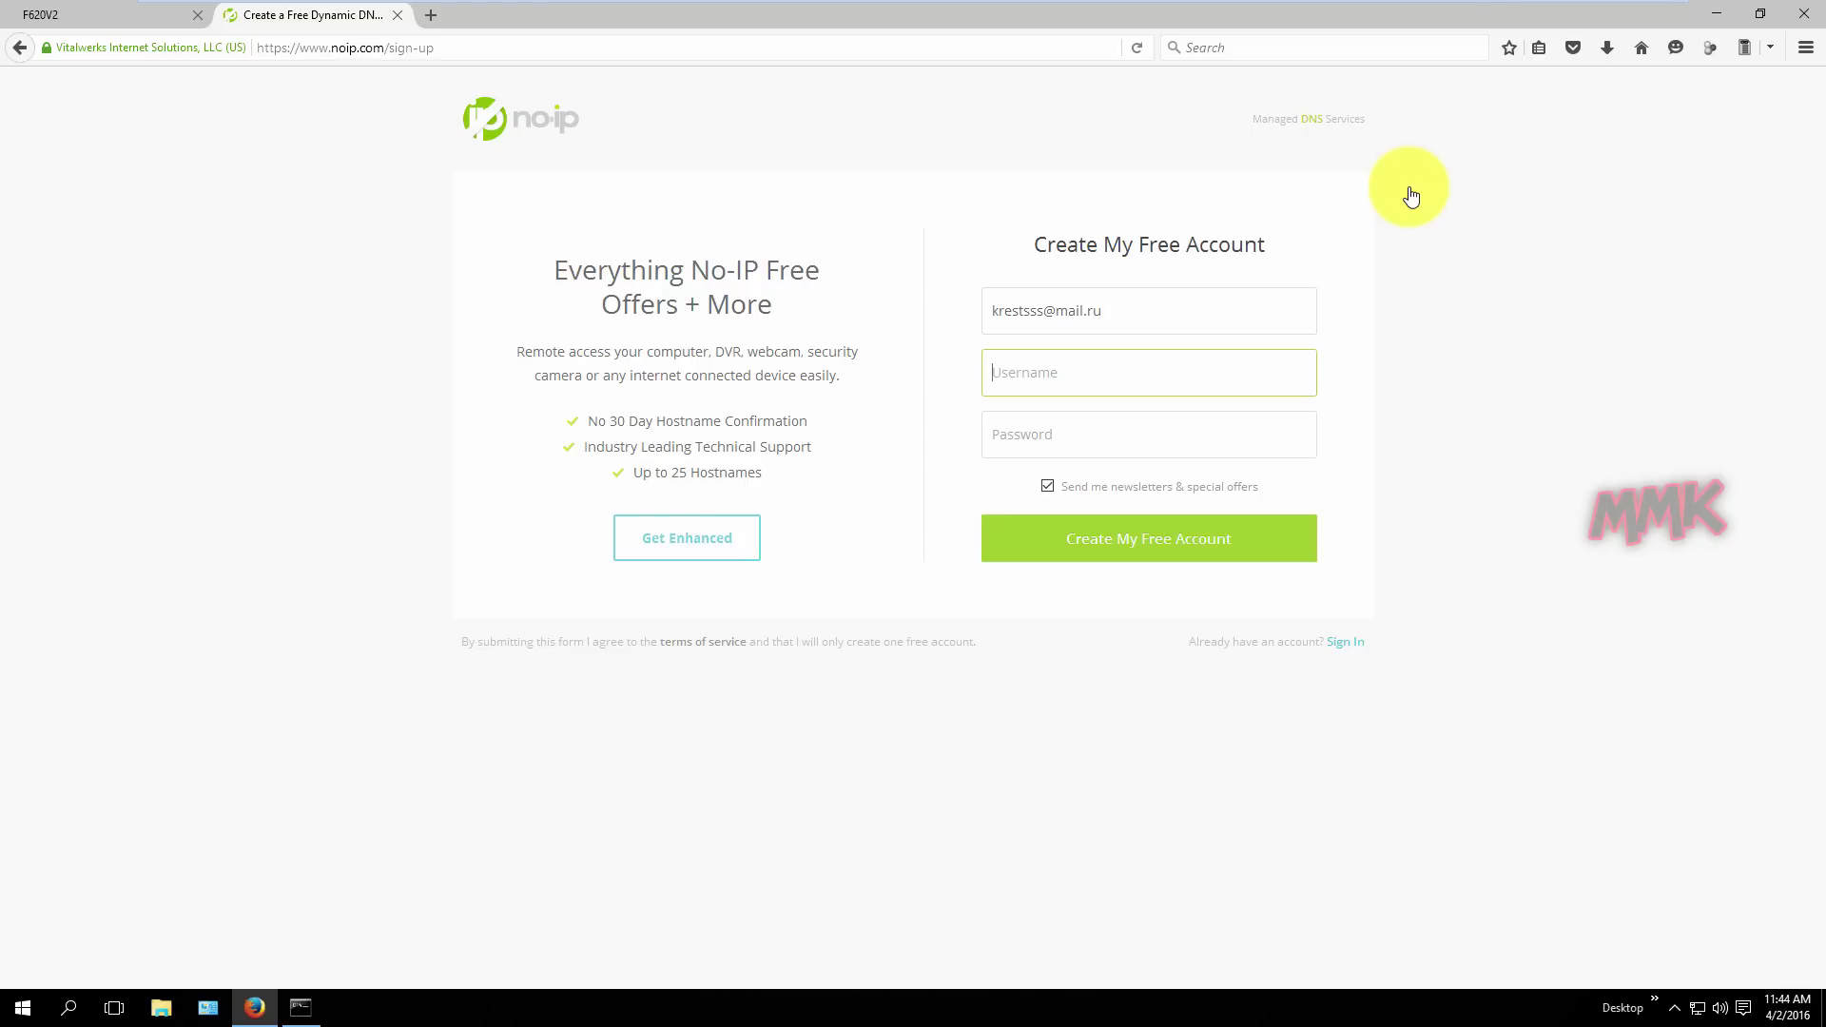
key(Tab)
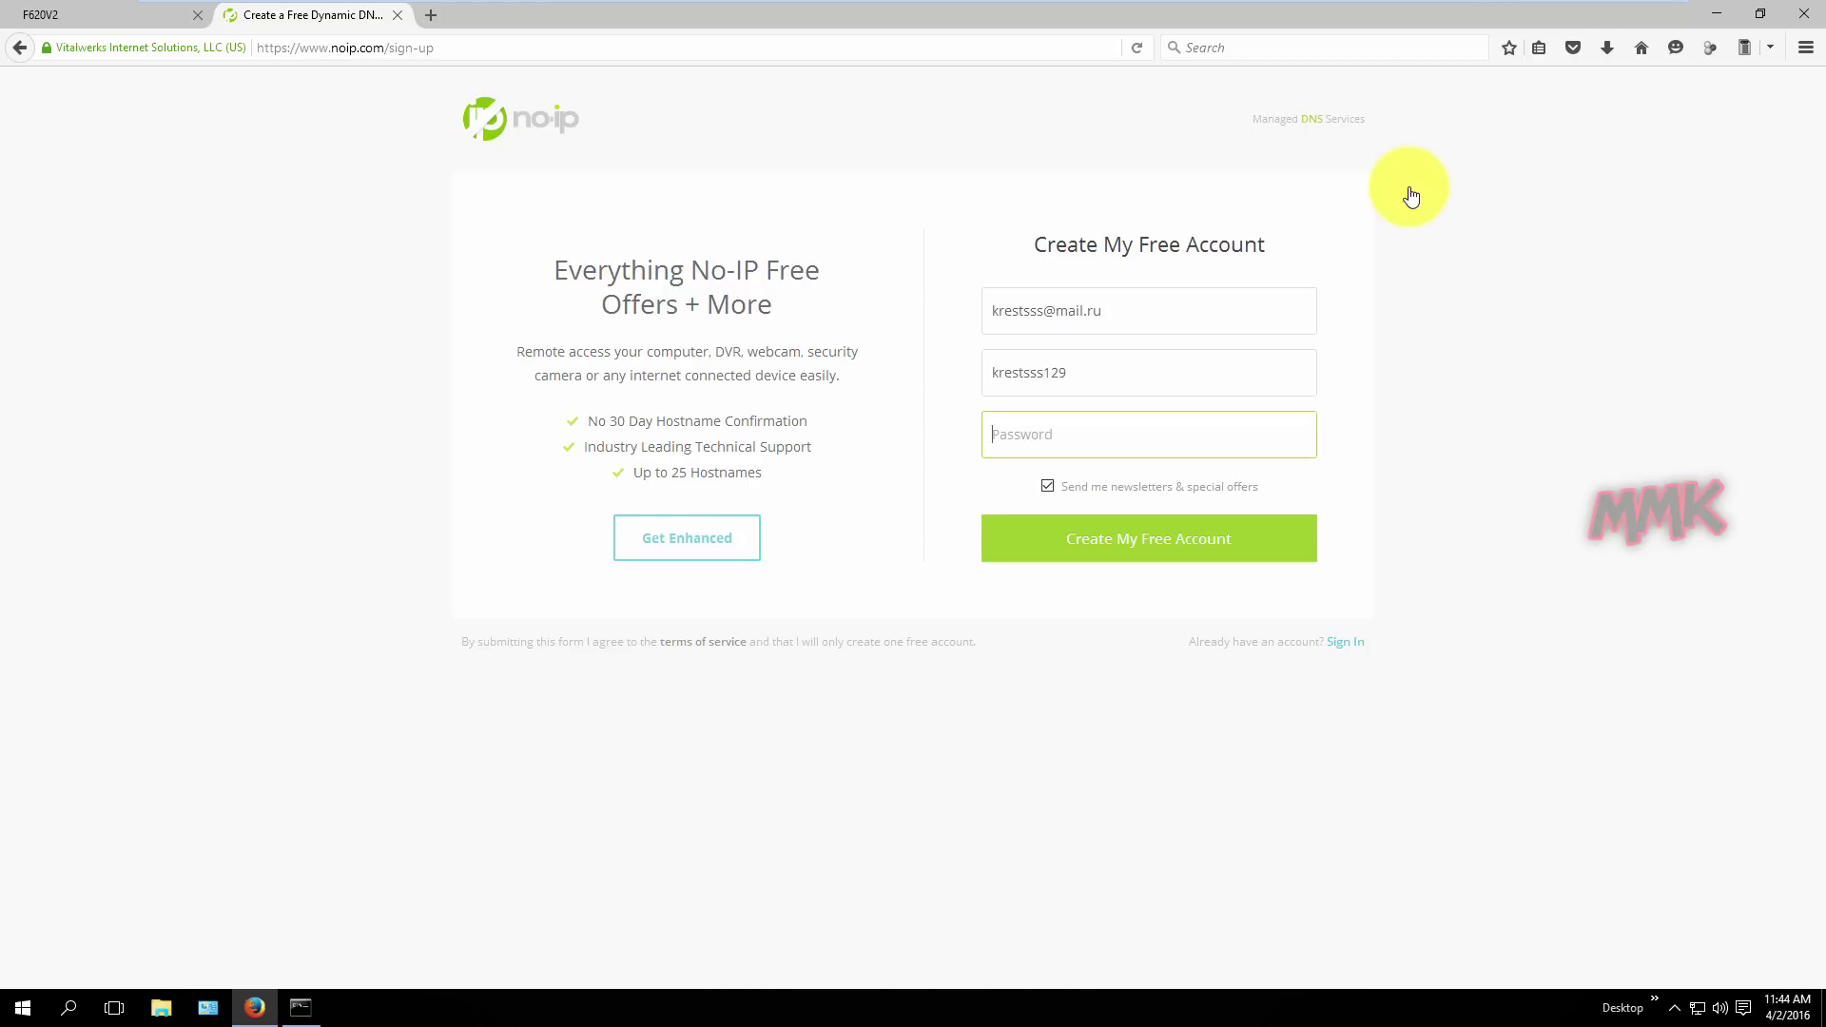
text(***************)
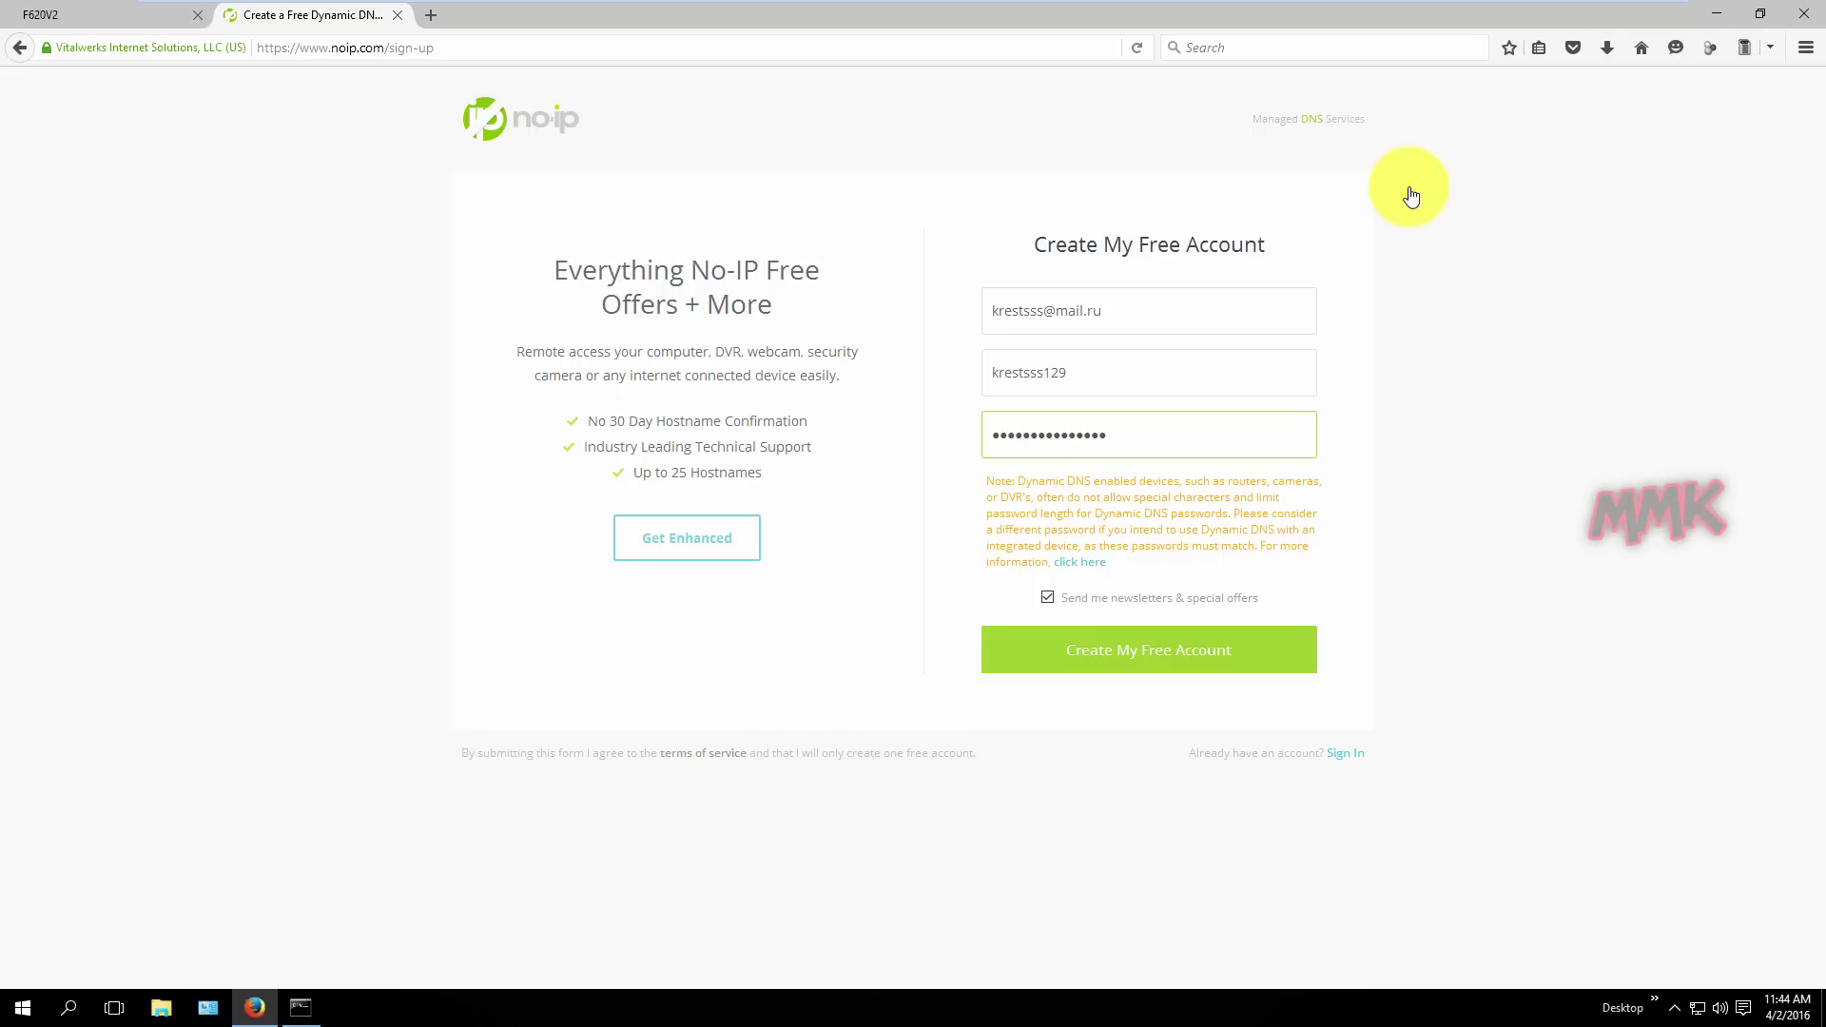
click(1047, 598)
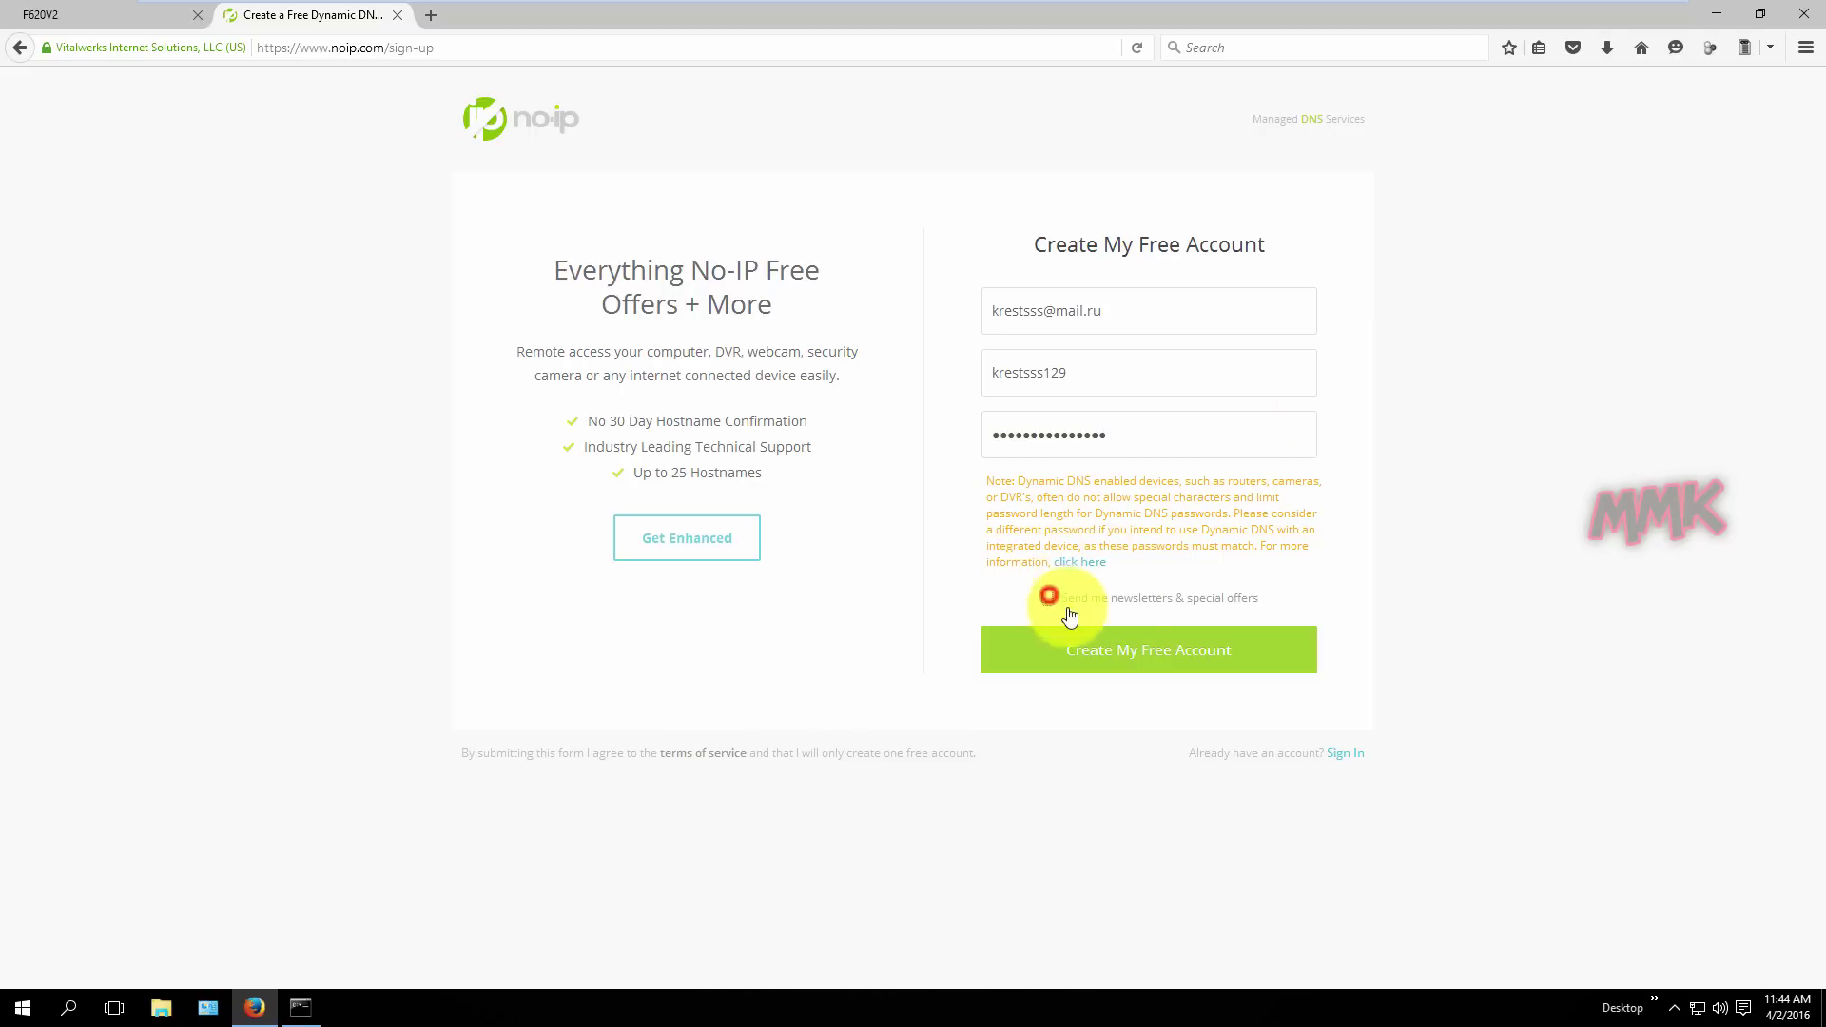
click(1143, 653)
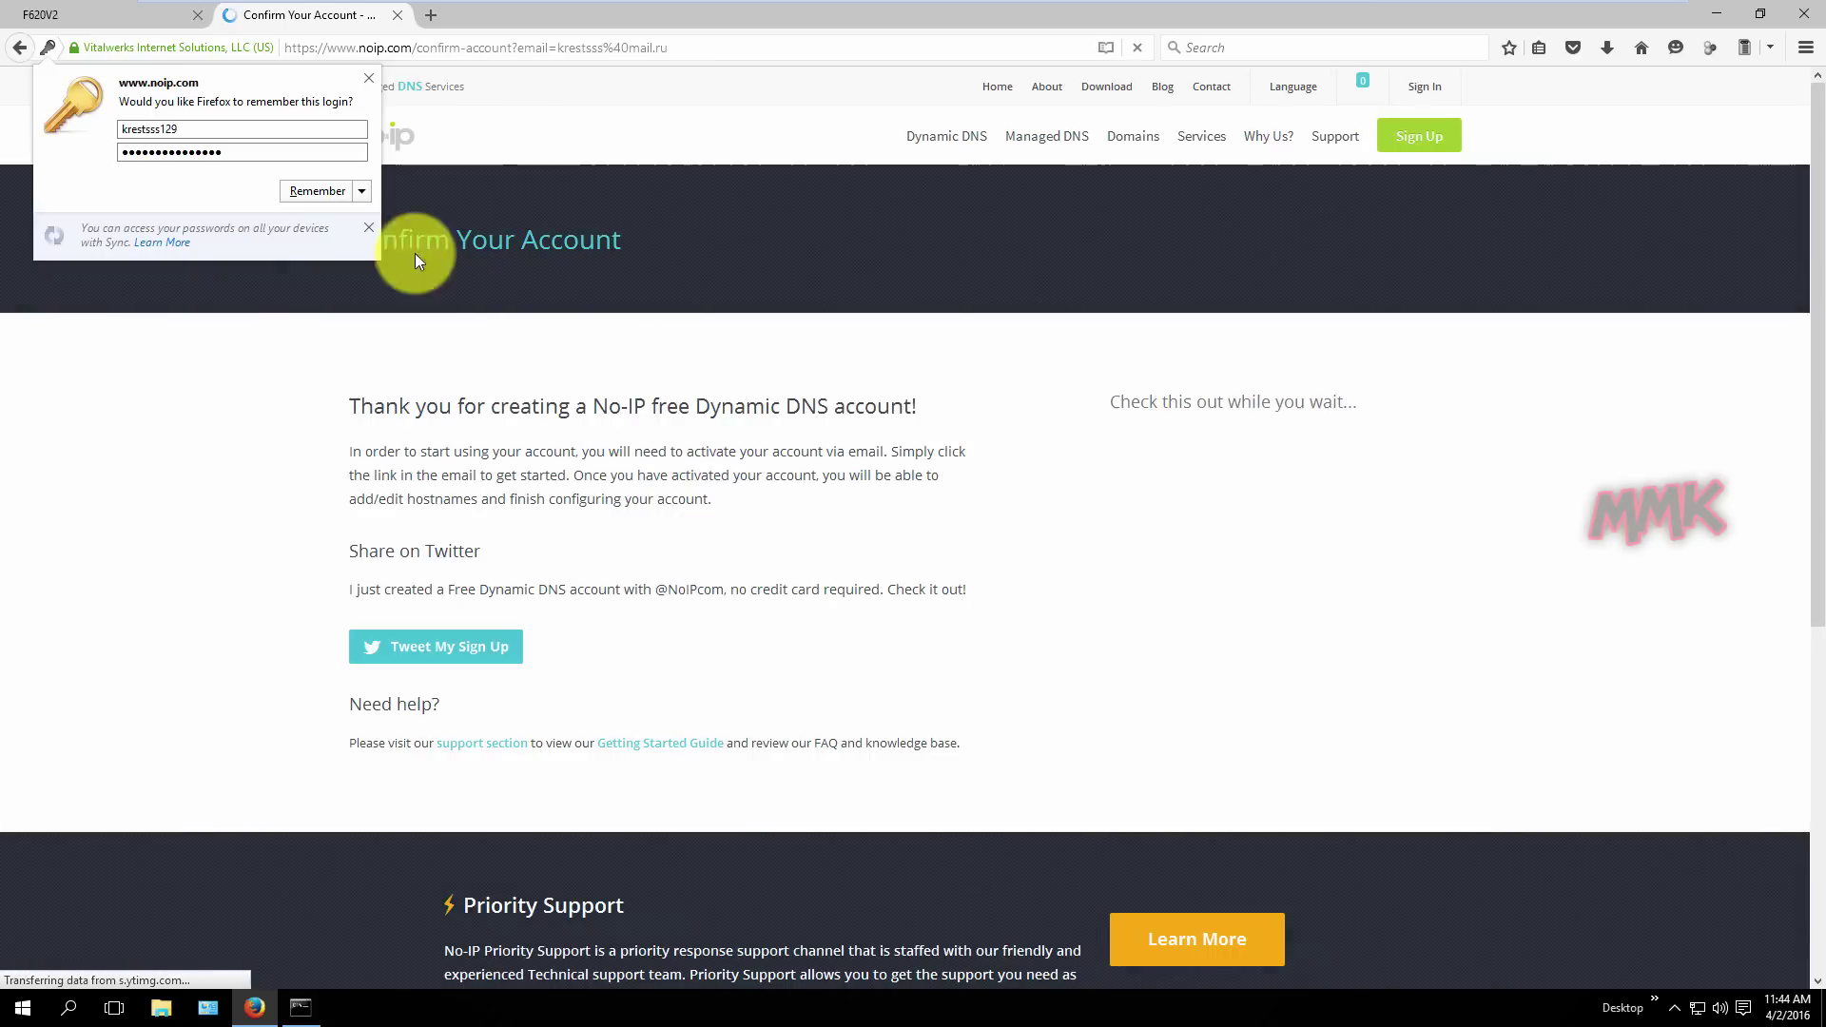
click(312, 194)
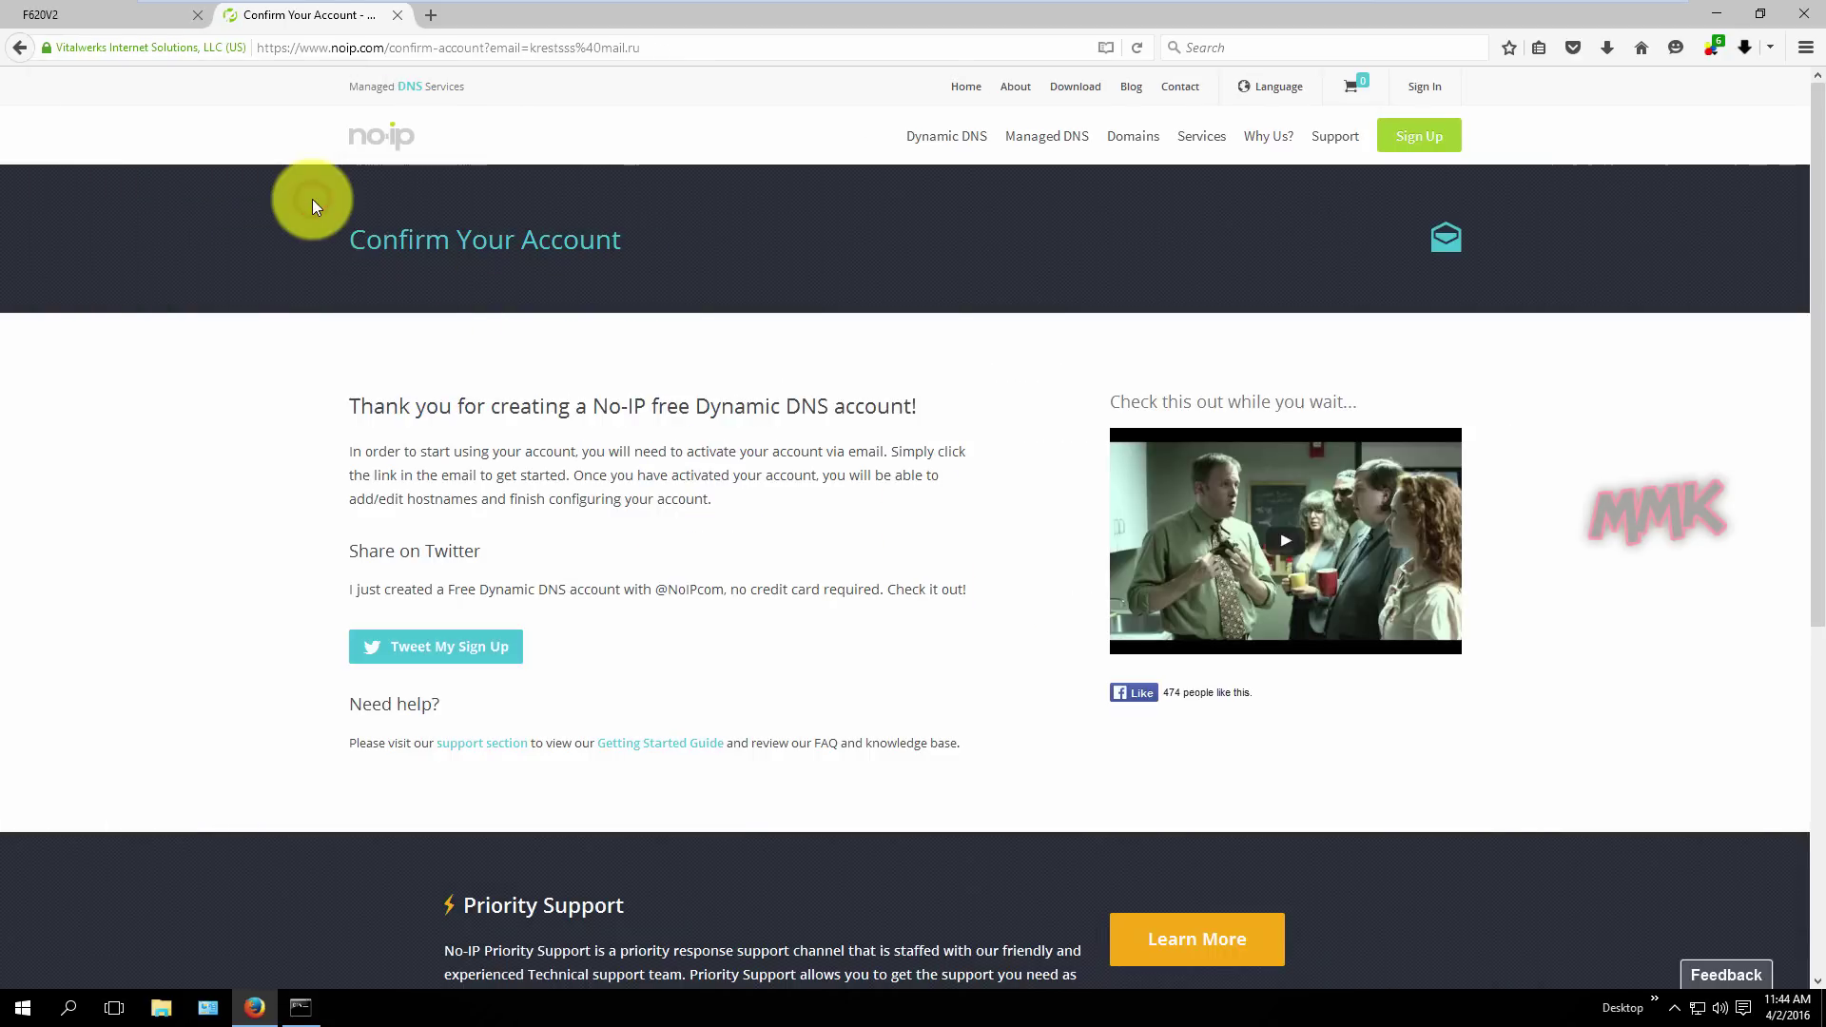
- In the mail.ru inbox, open 'Activate Your No-IP Account' and click Activate Account
click(431, 14)
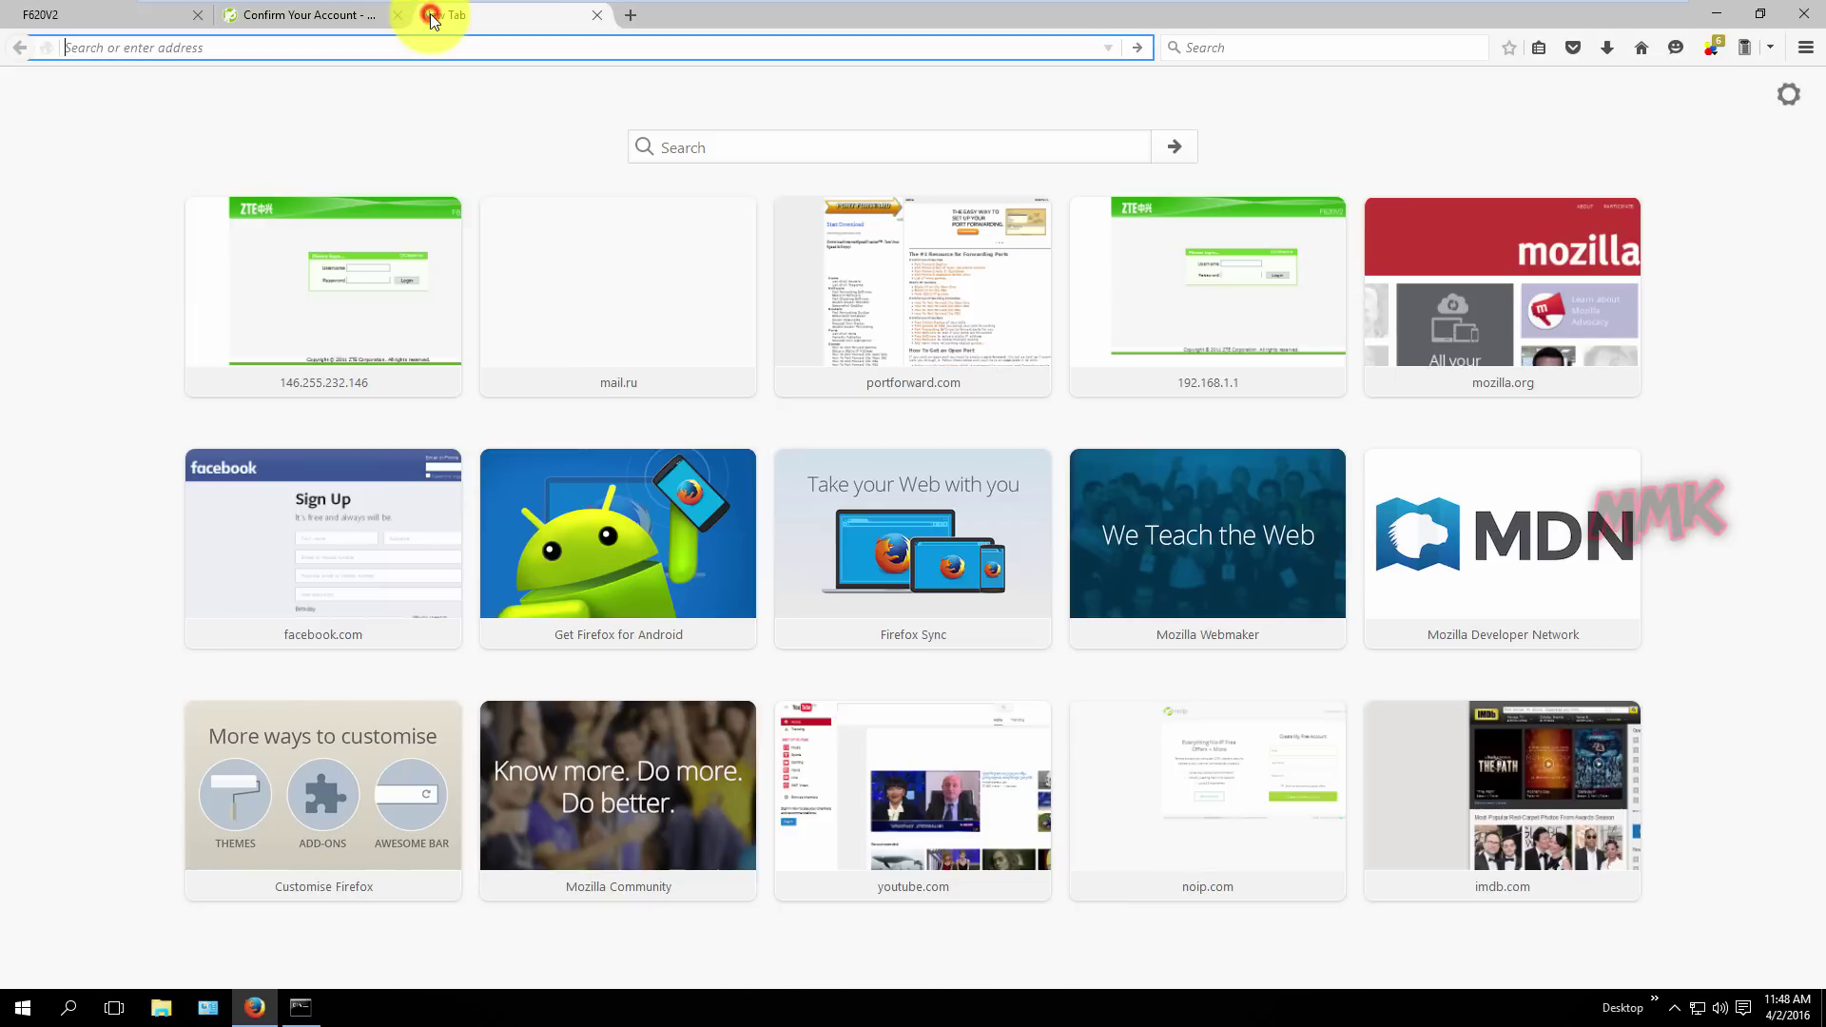
text(mail.ru/)
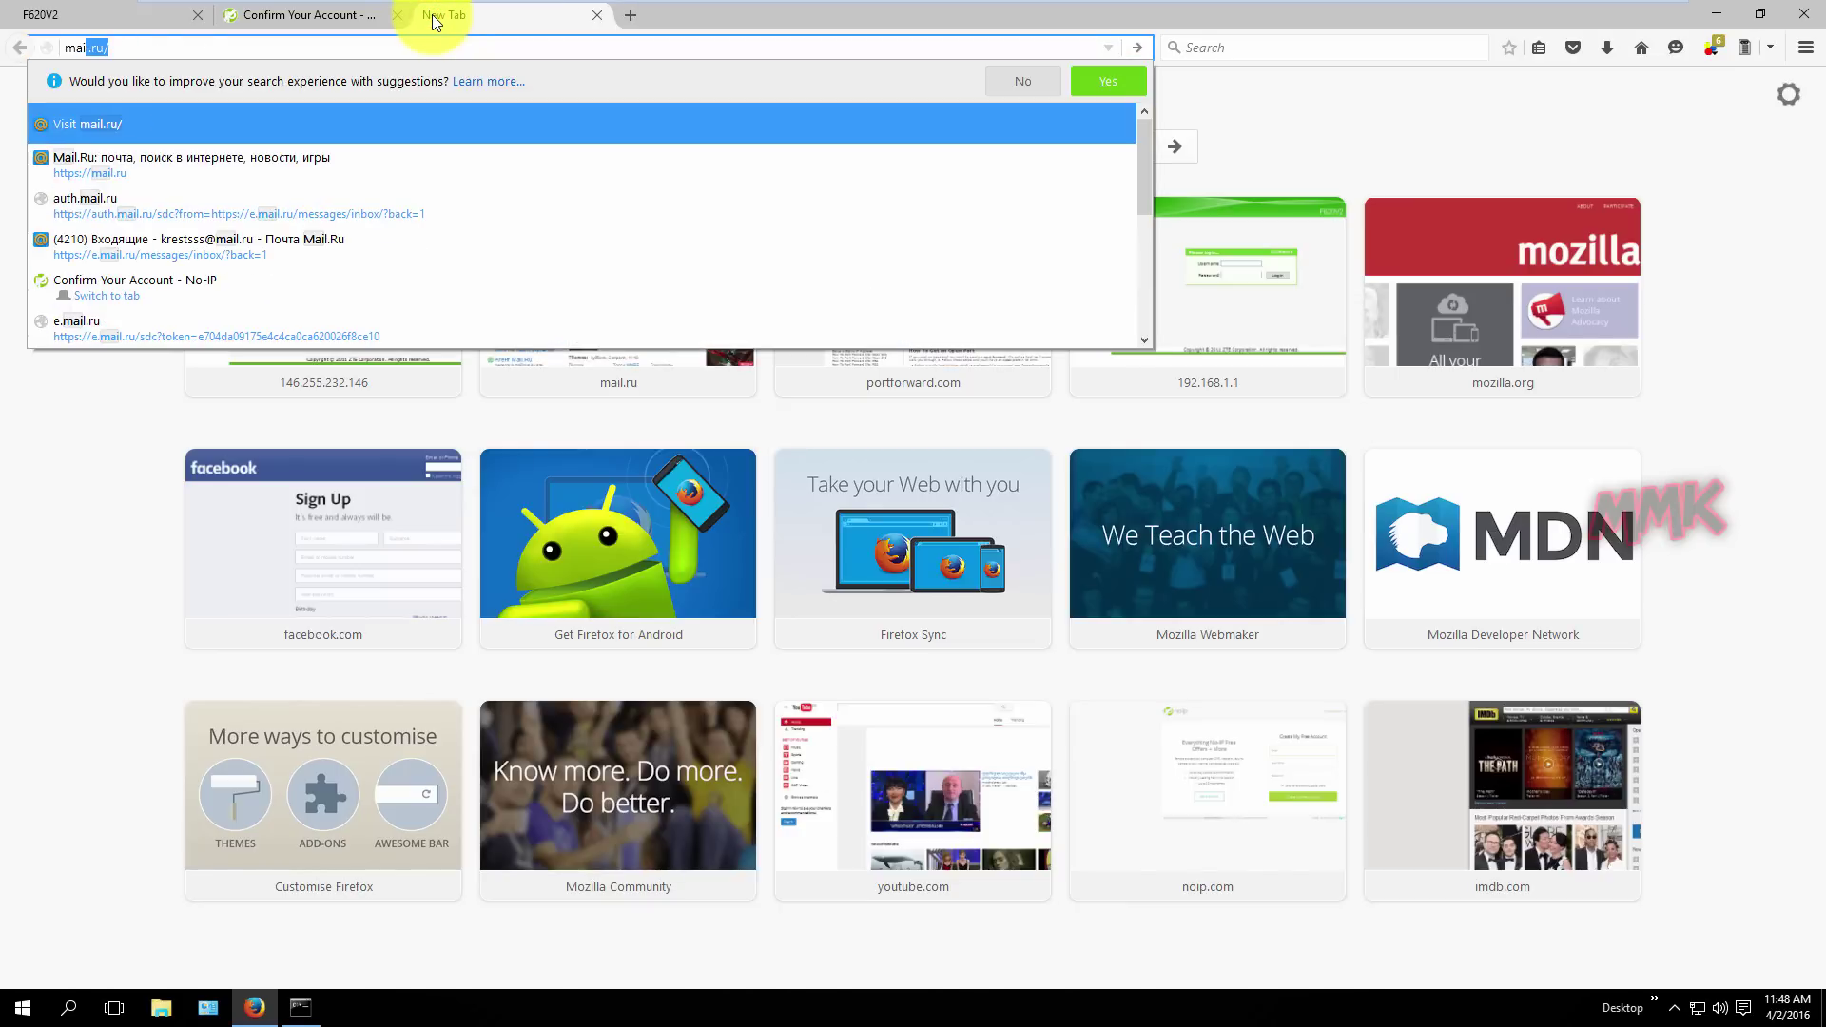
key(Return)
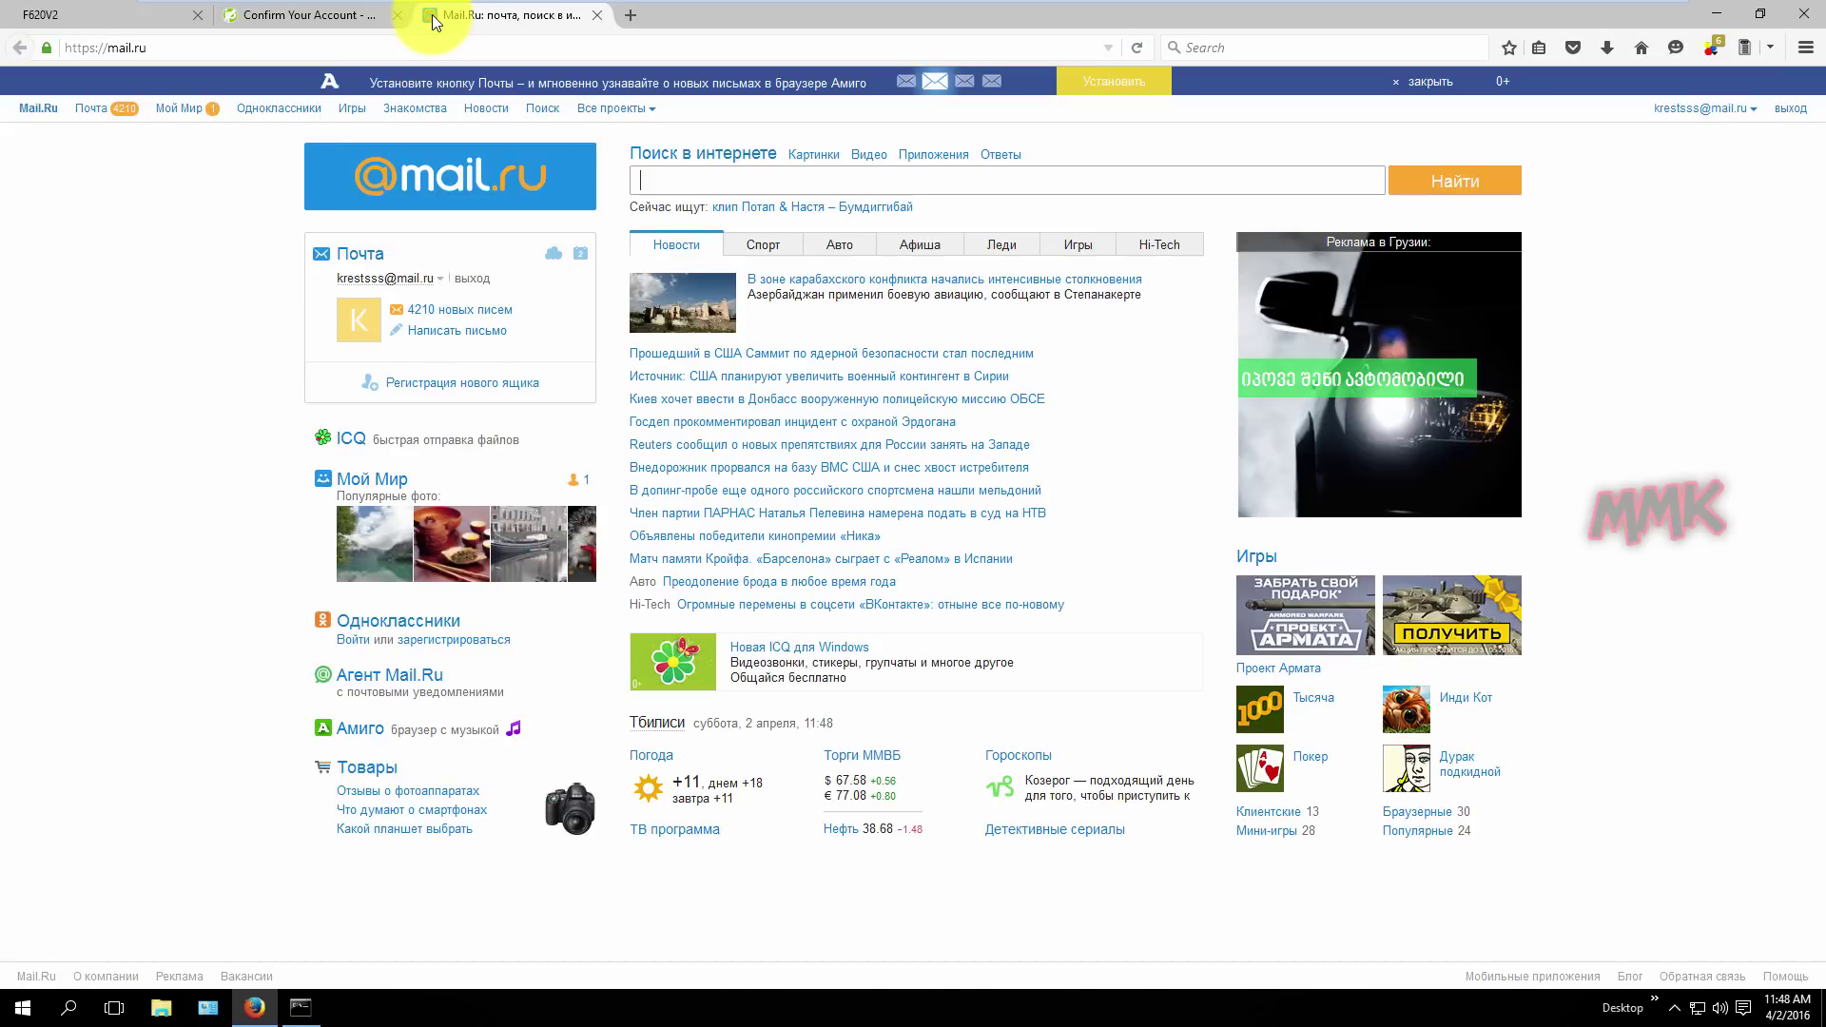
click(461, 309)
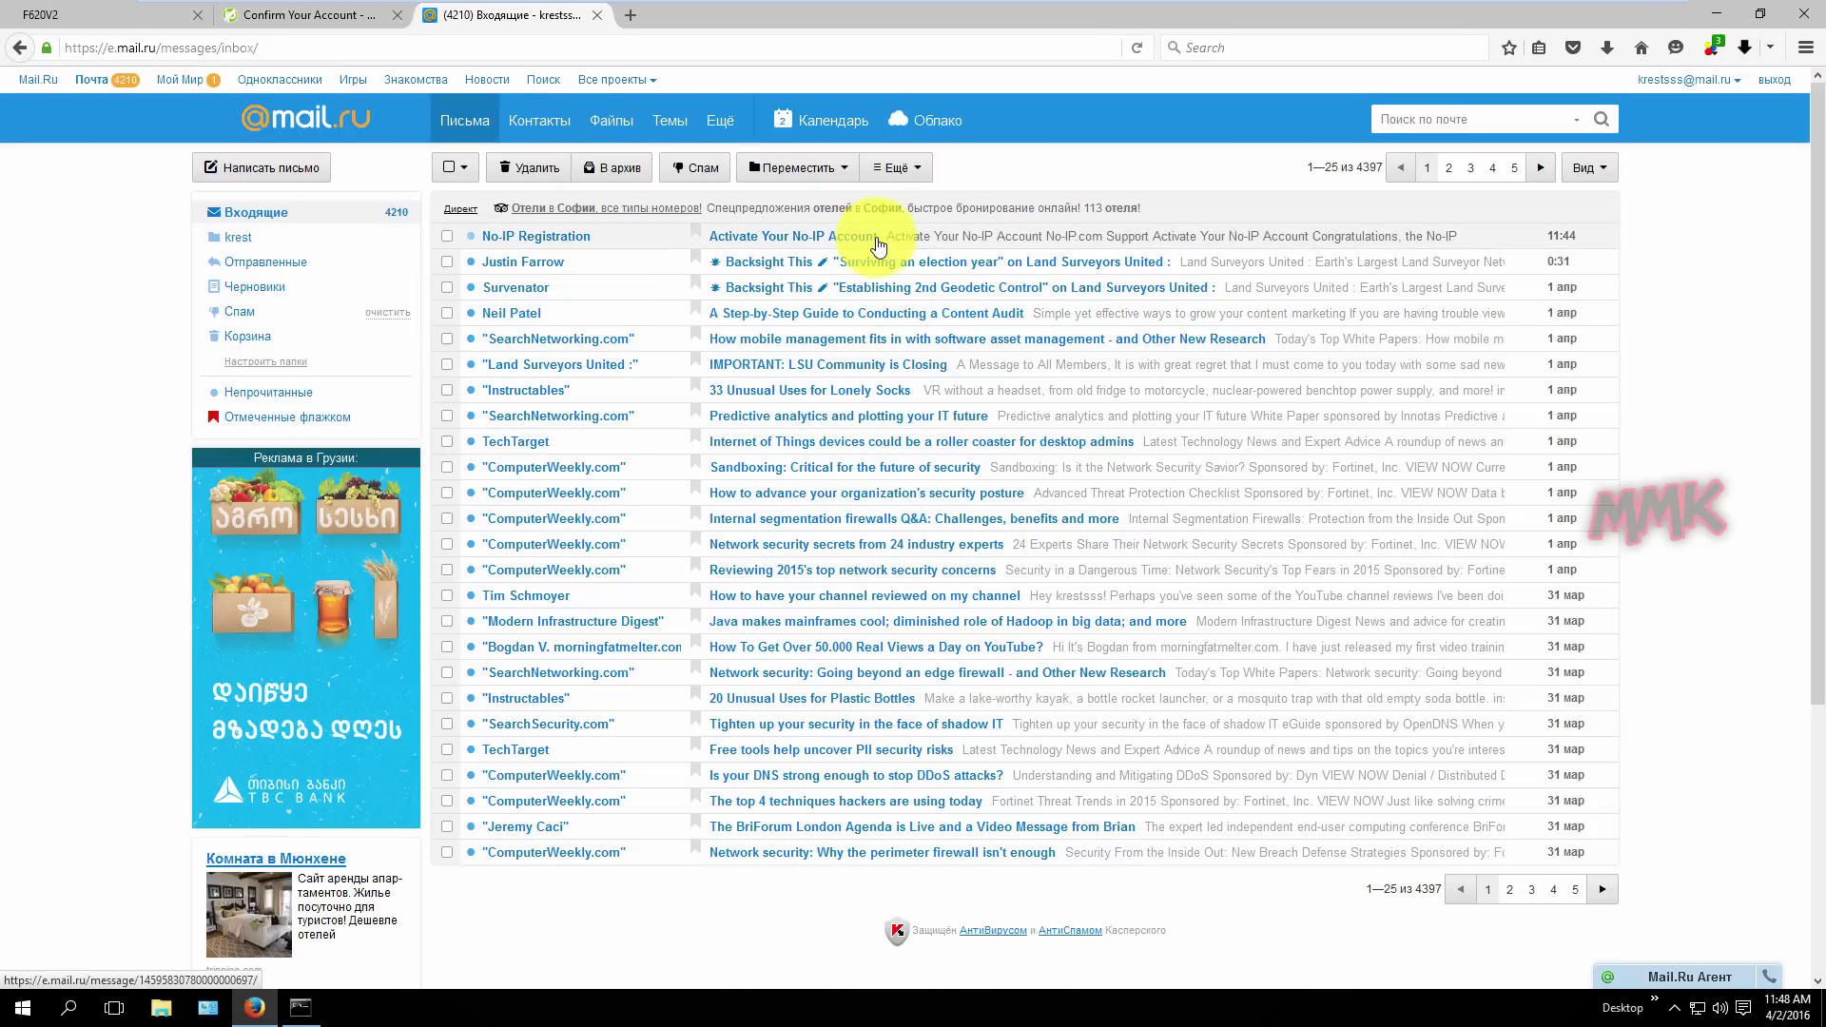
double_click(869, 238)
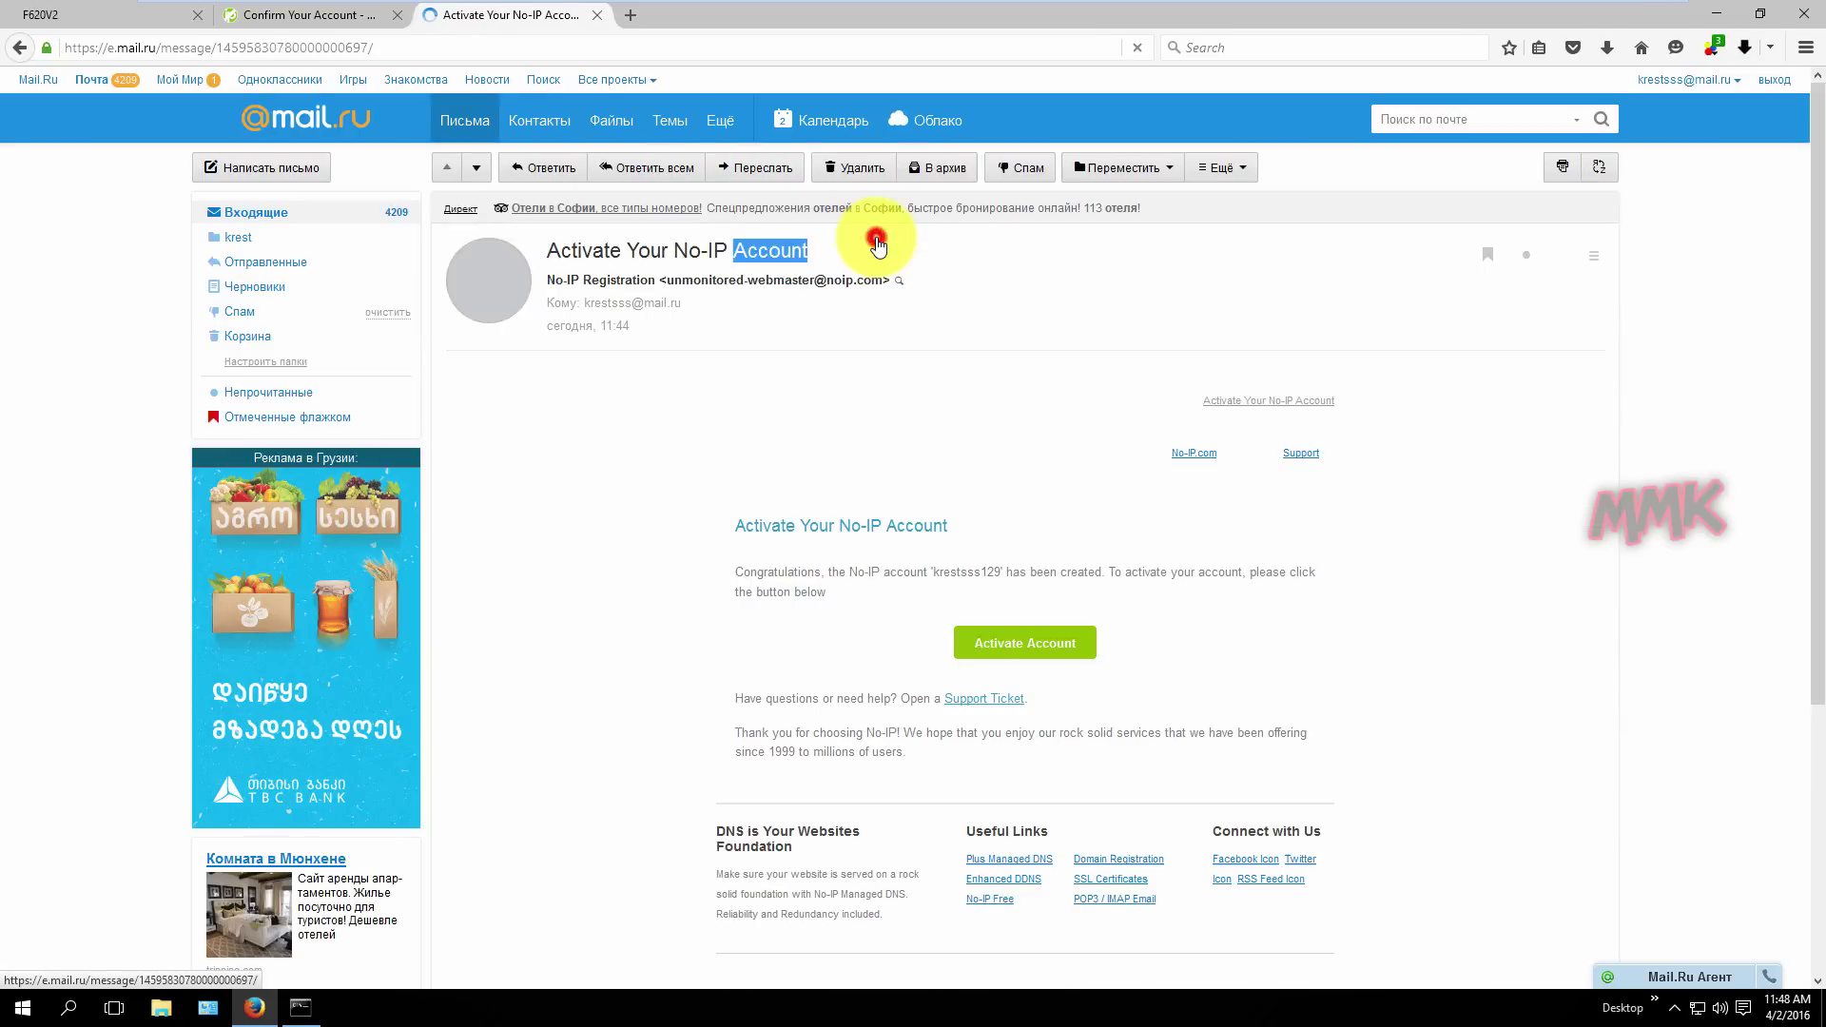
click(1011, 654)
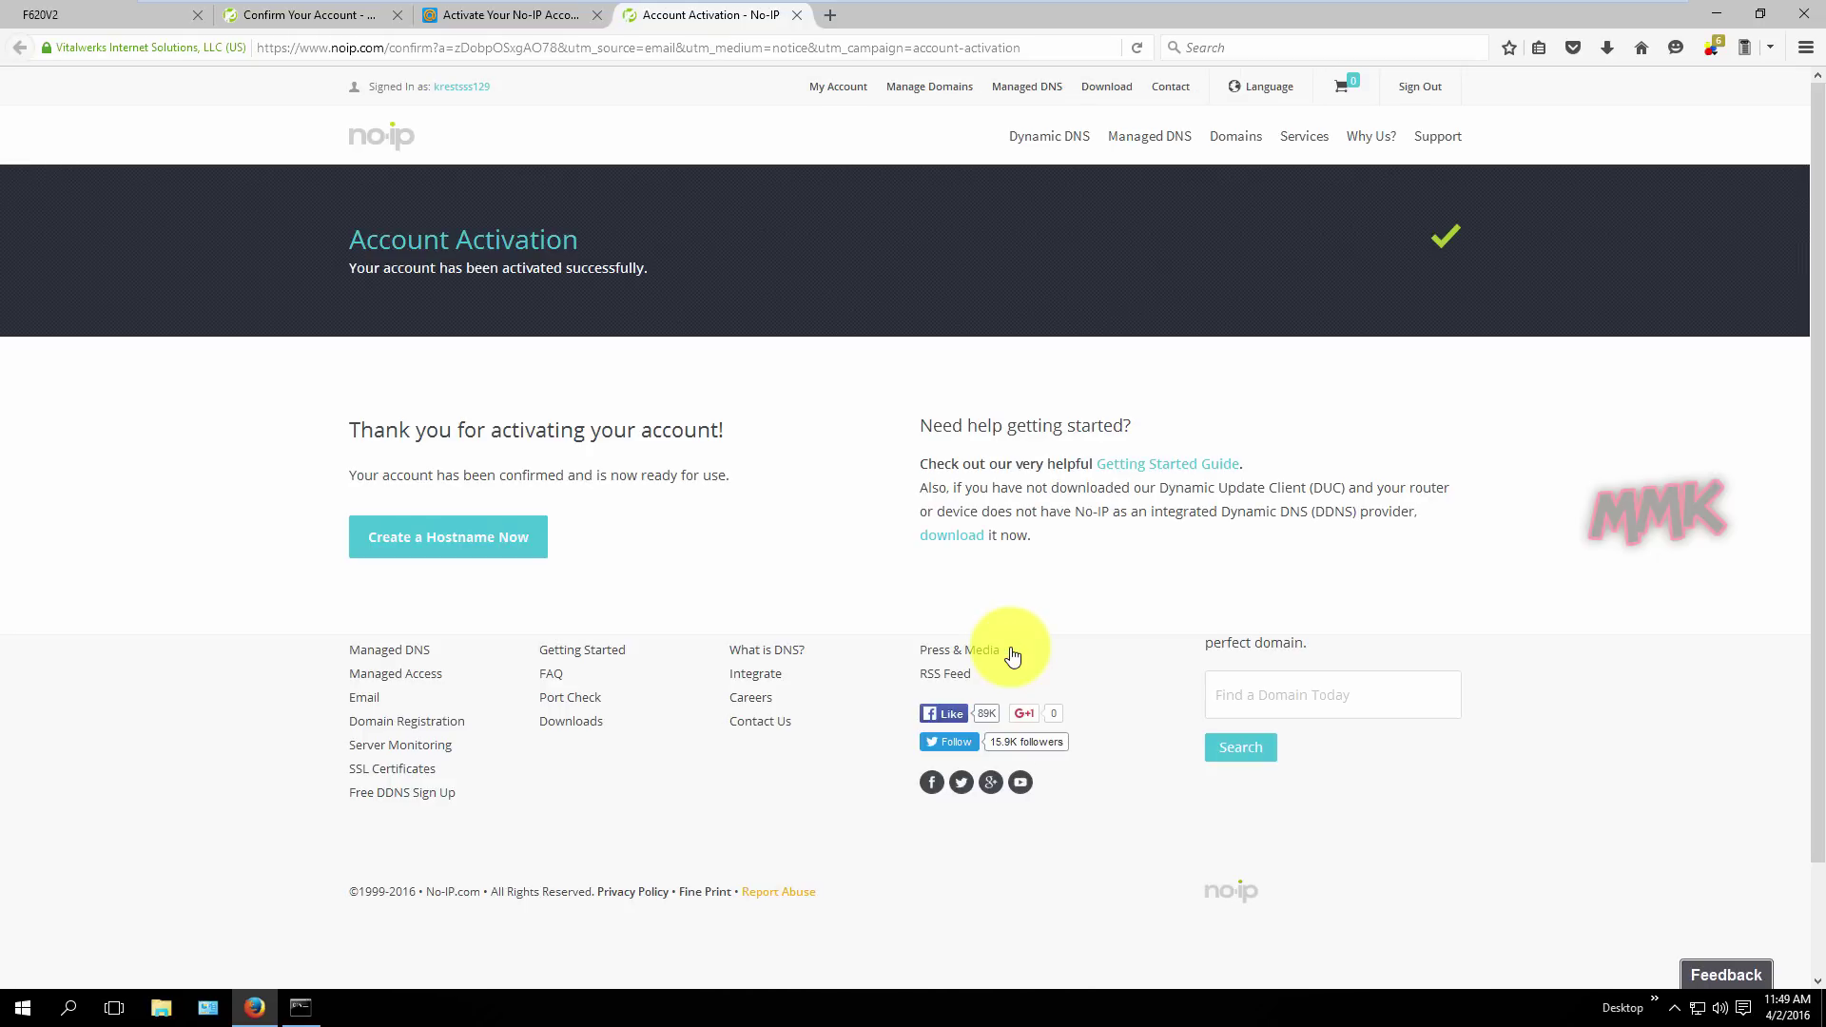
- Try adding hostname vpnmmk on the hopto.org domain
click(447, 553)
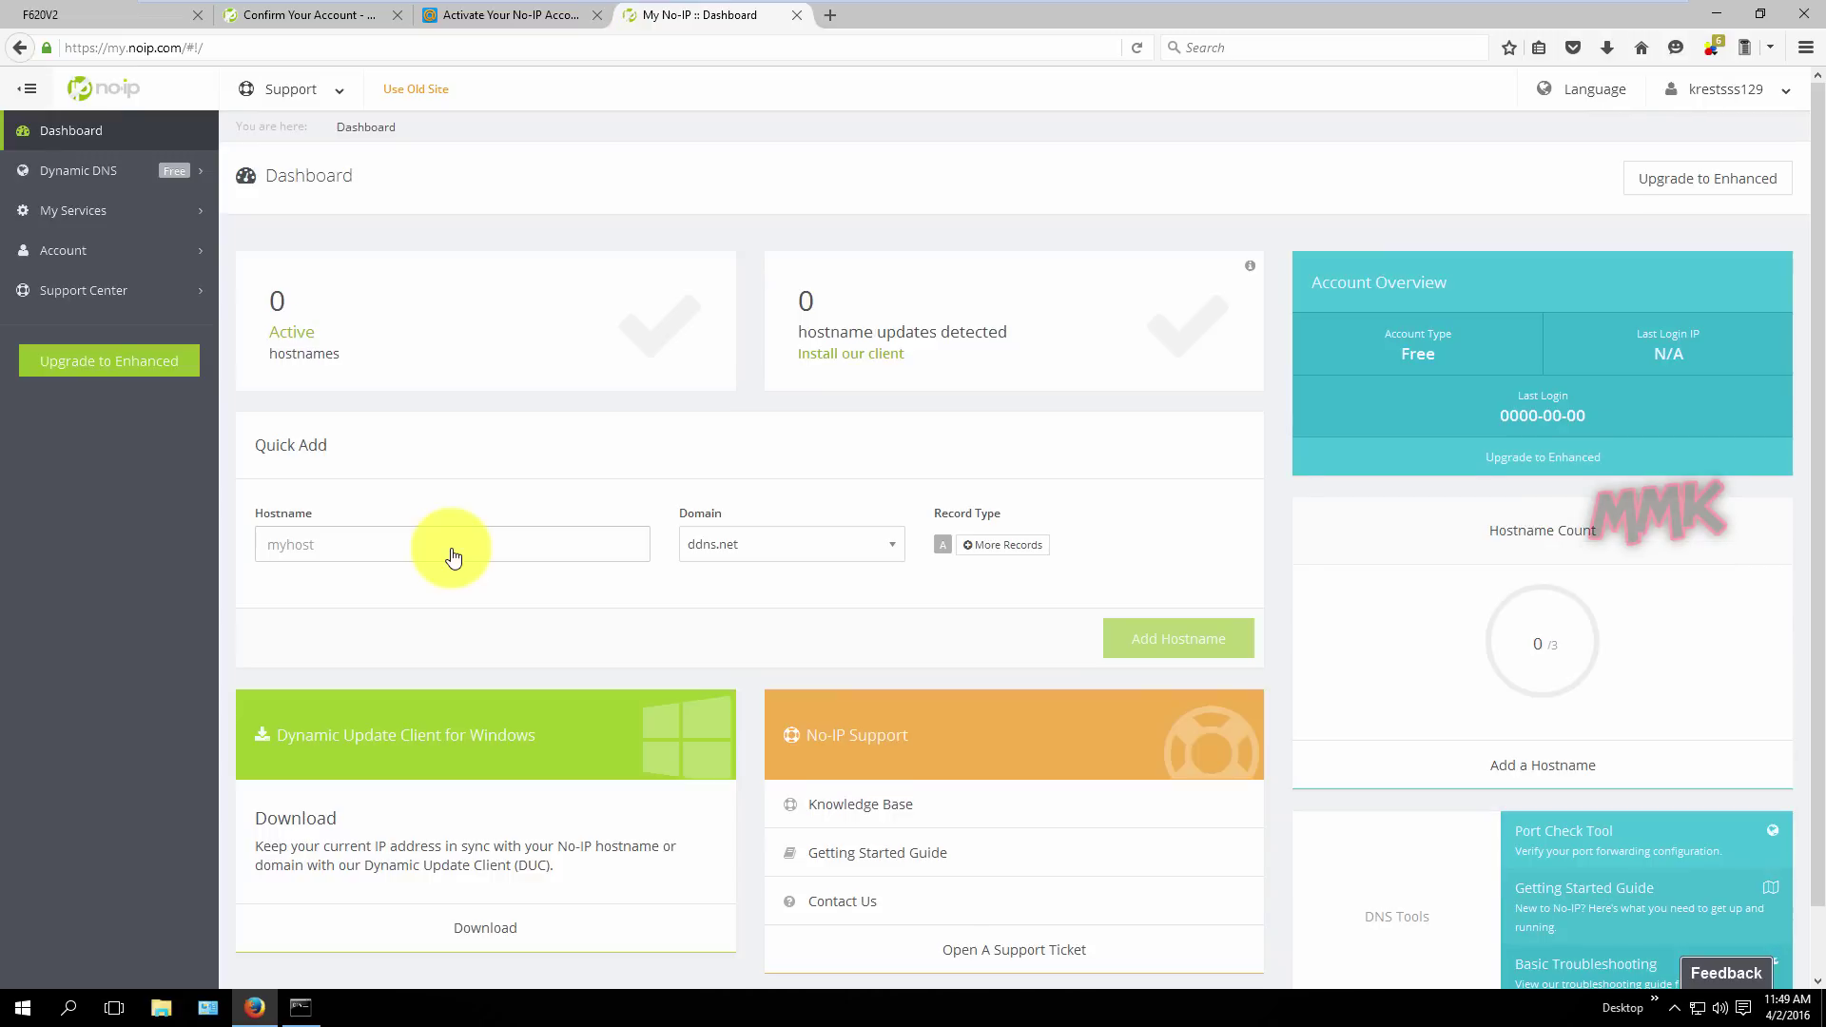
click(450, 549)
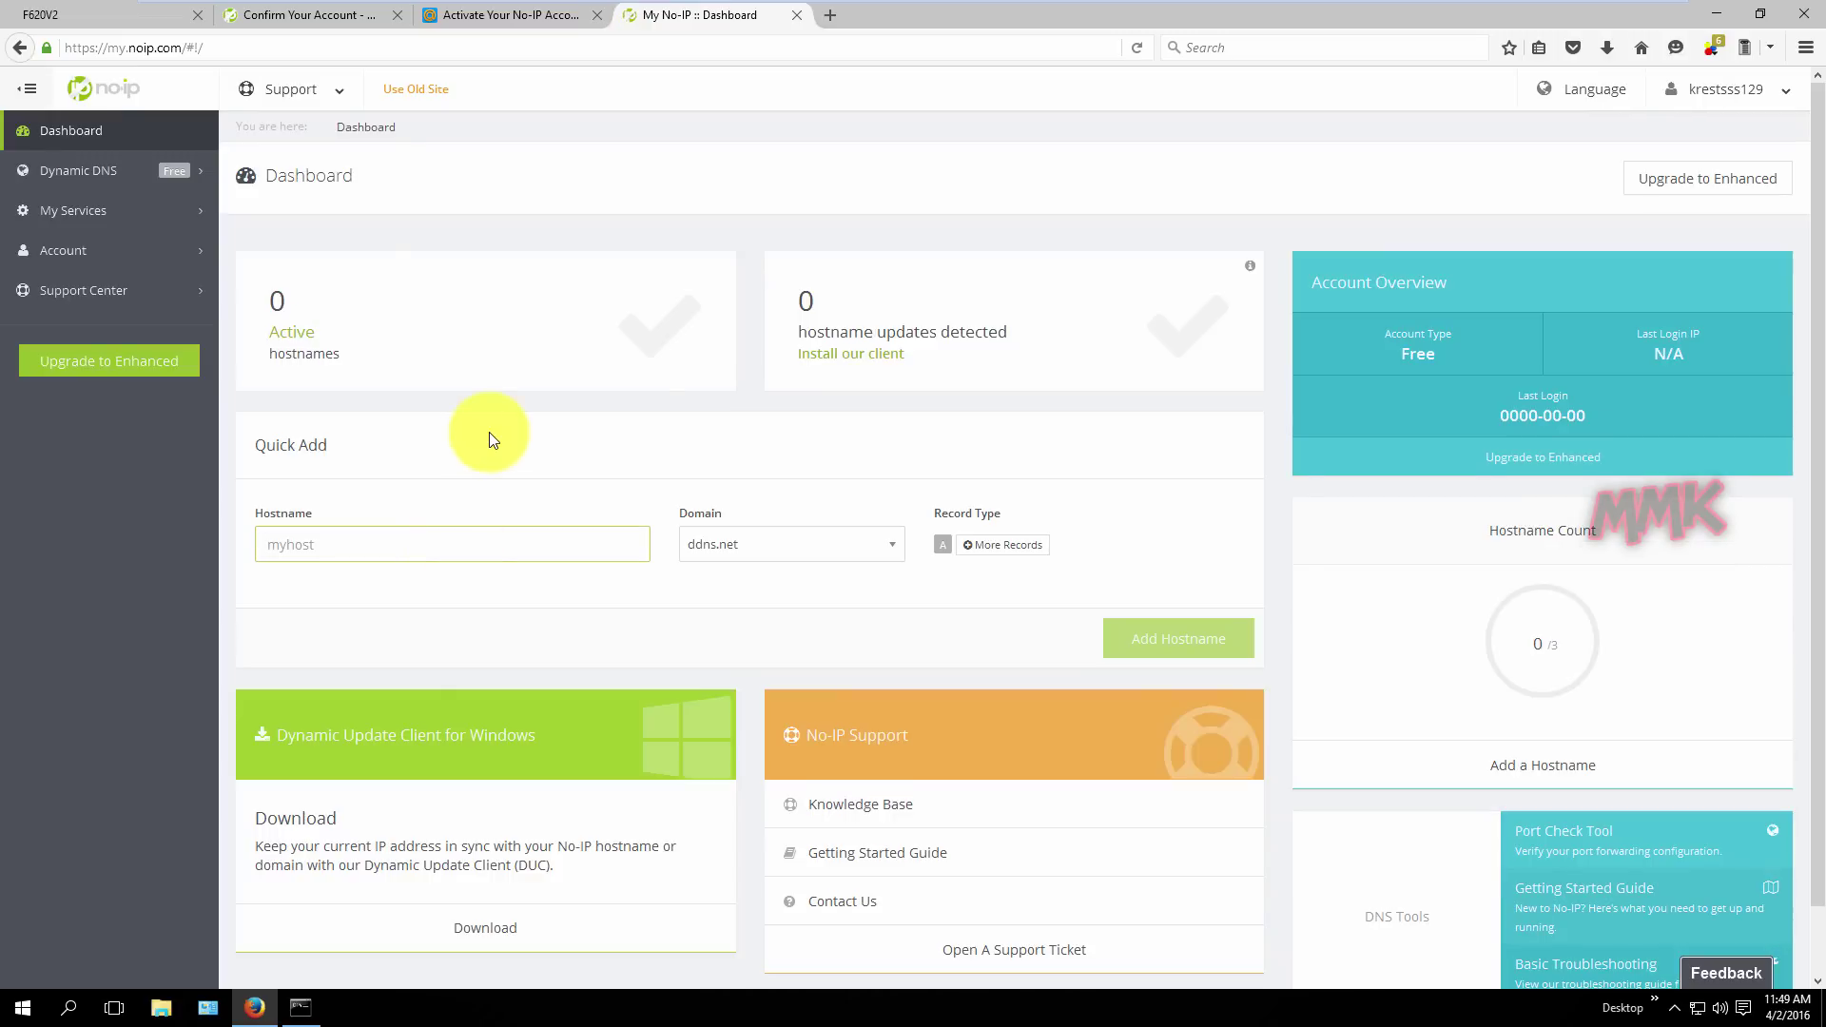
text(vpnmmk)
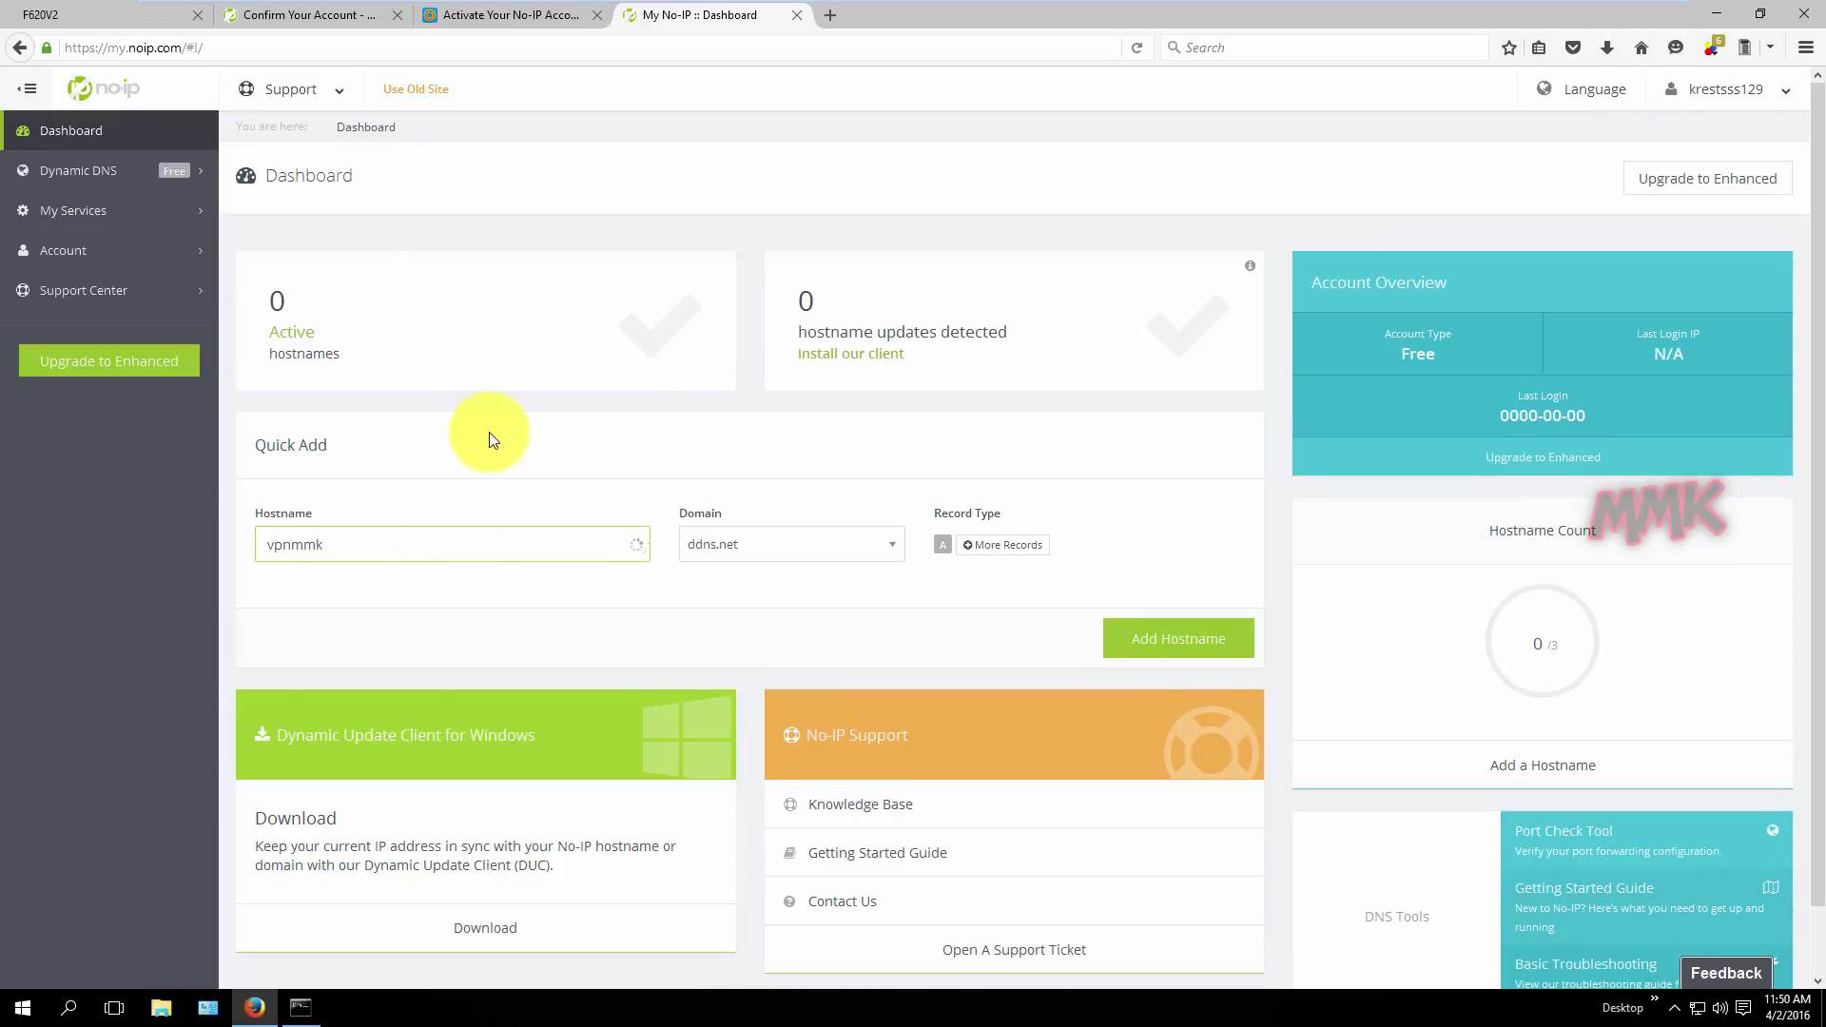
click(894, 546)
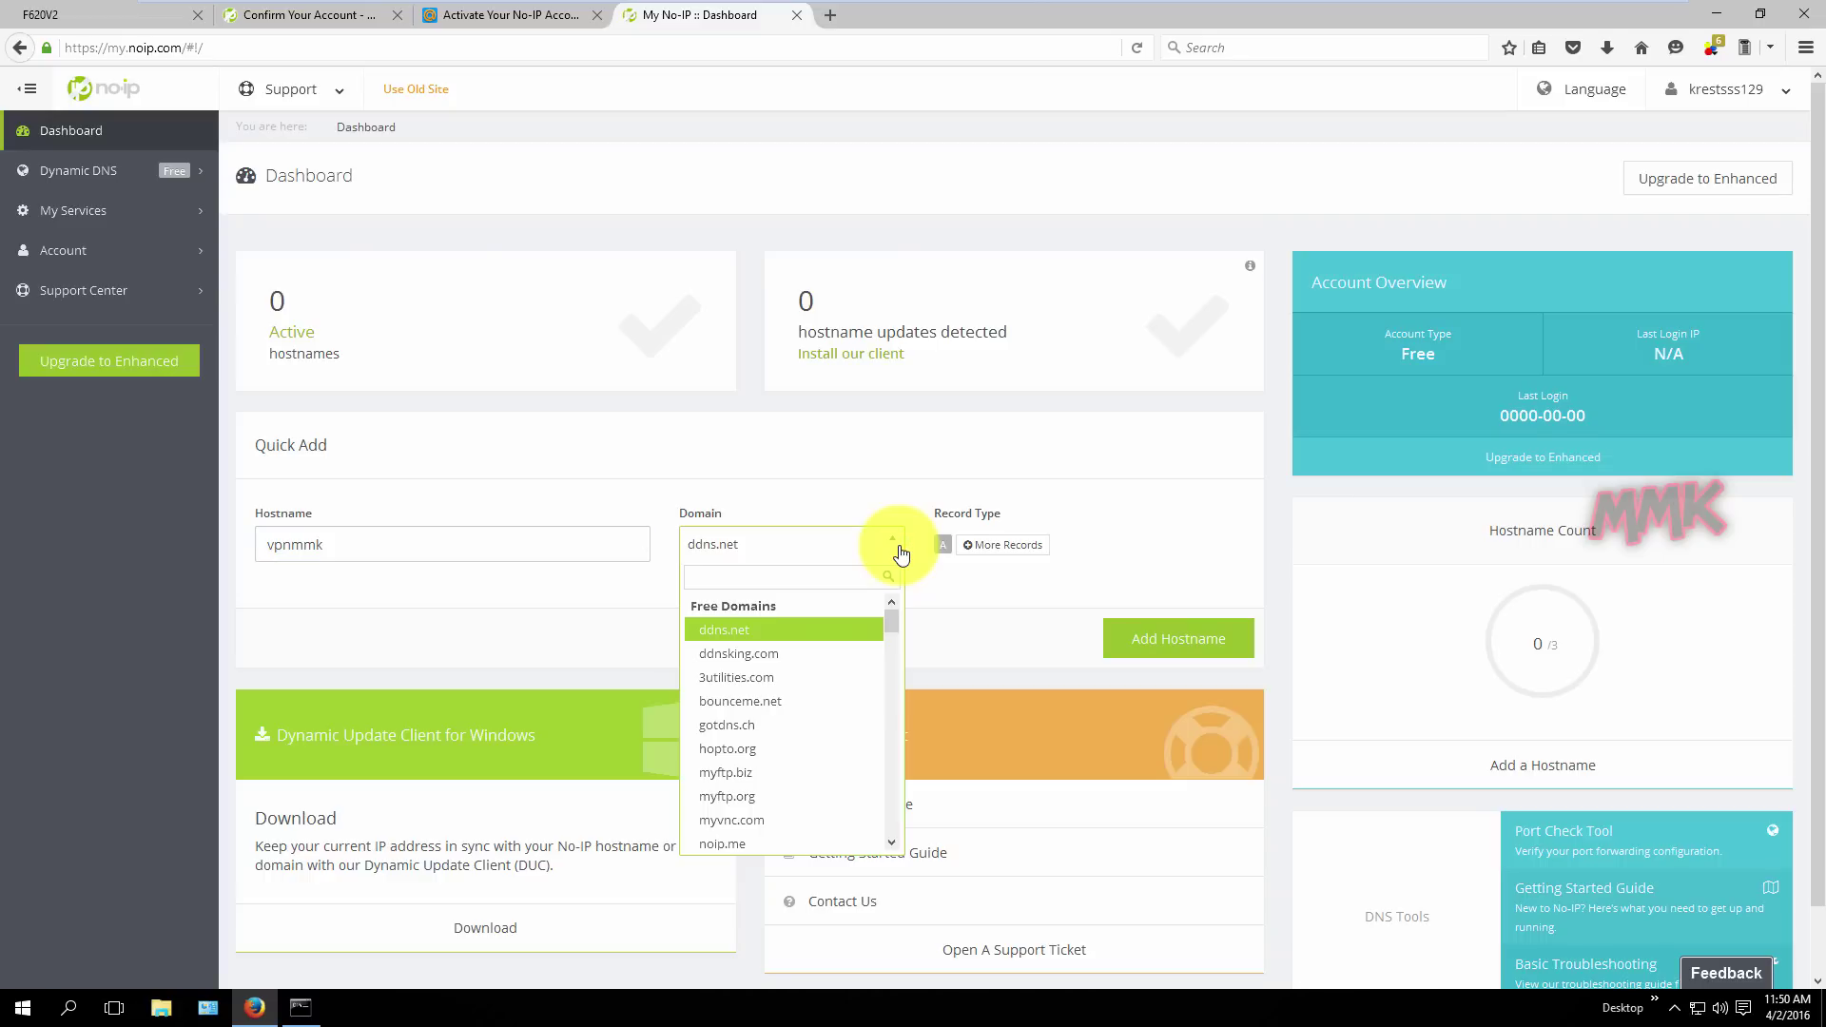
click(766, 750)
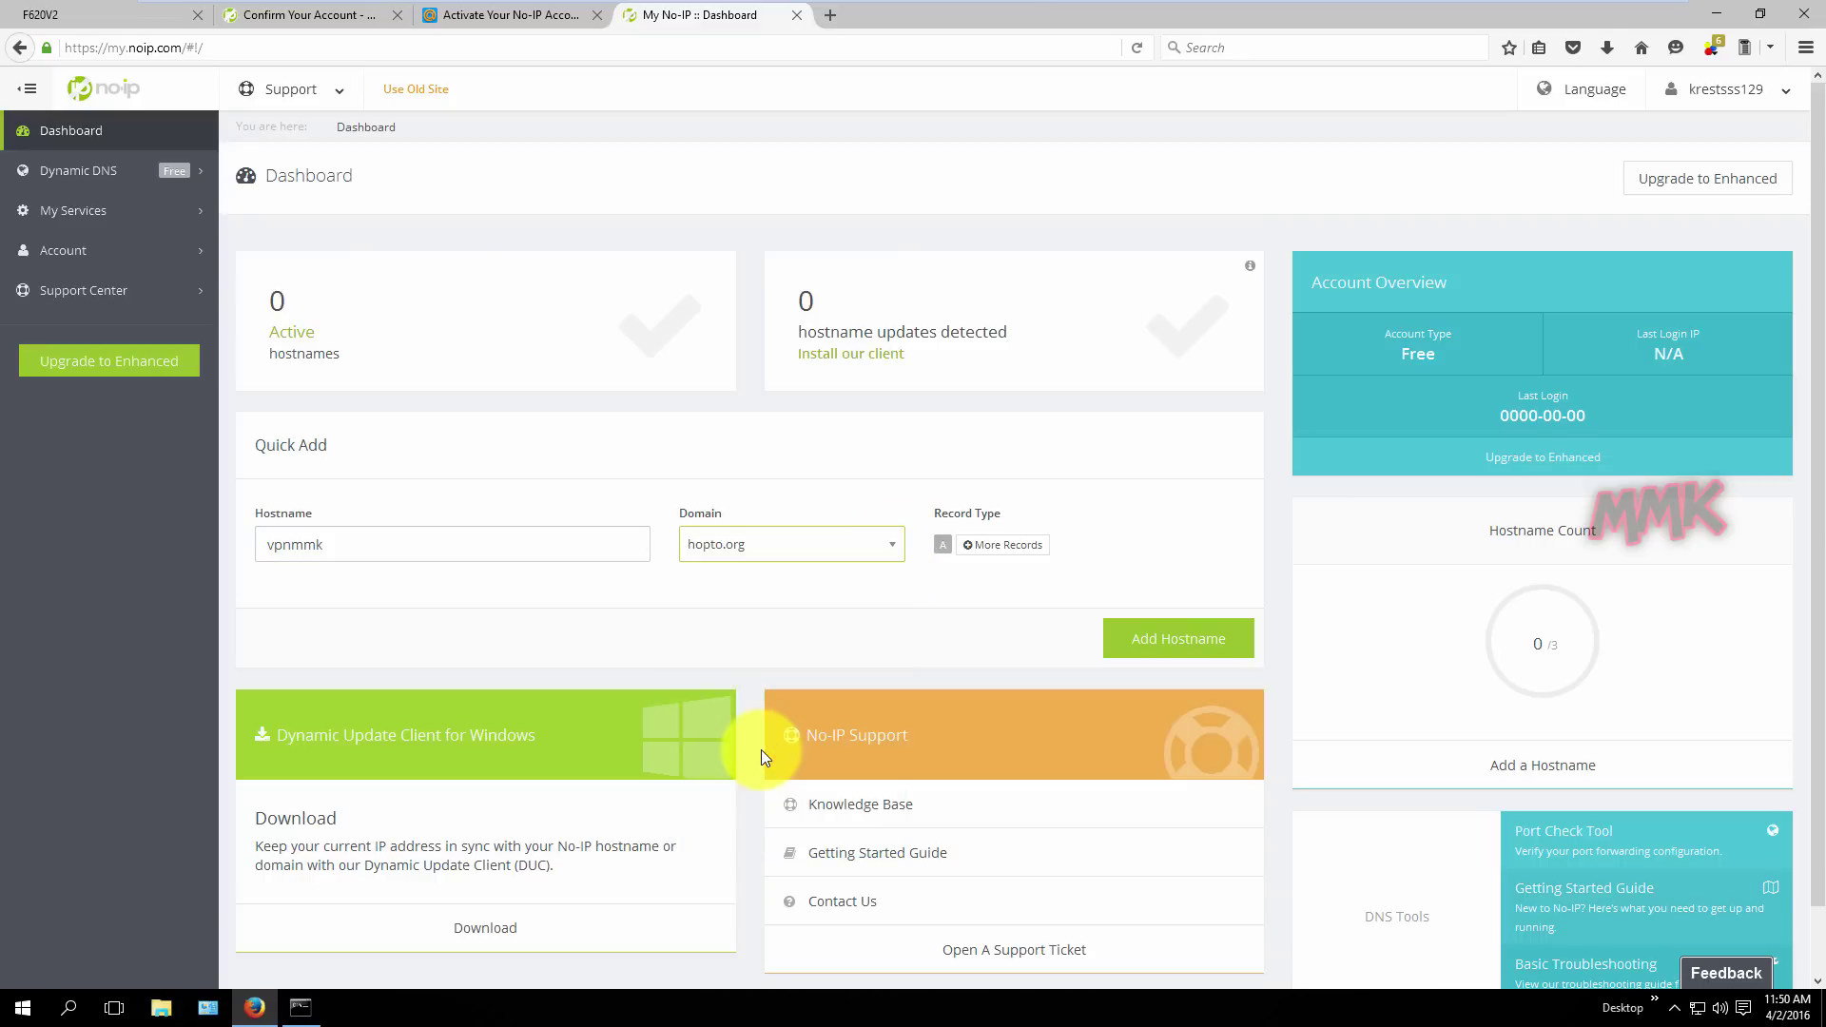
click(1176, 639)
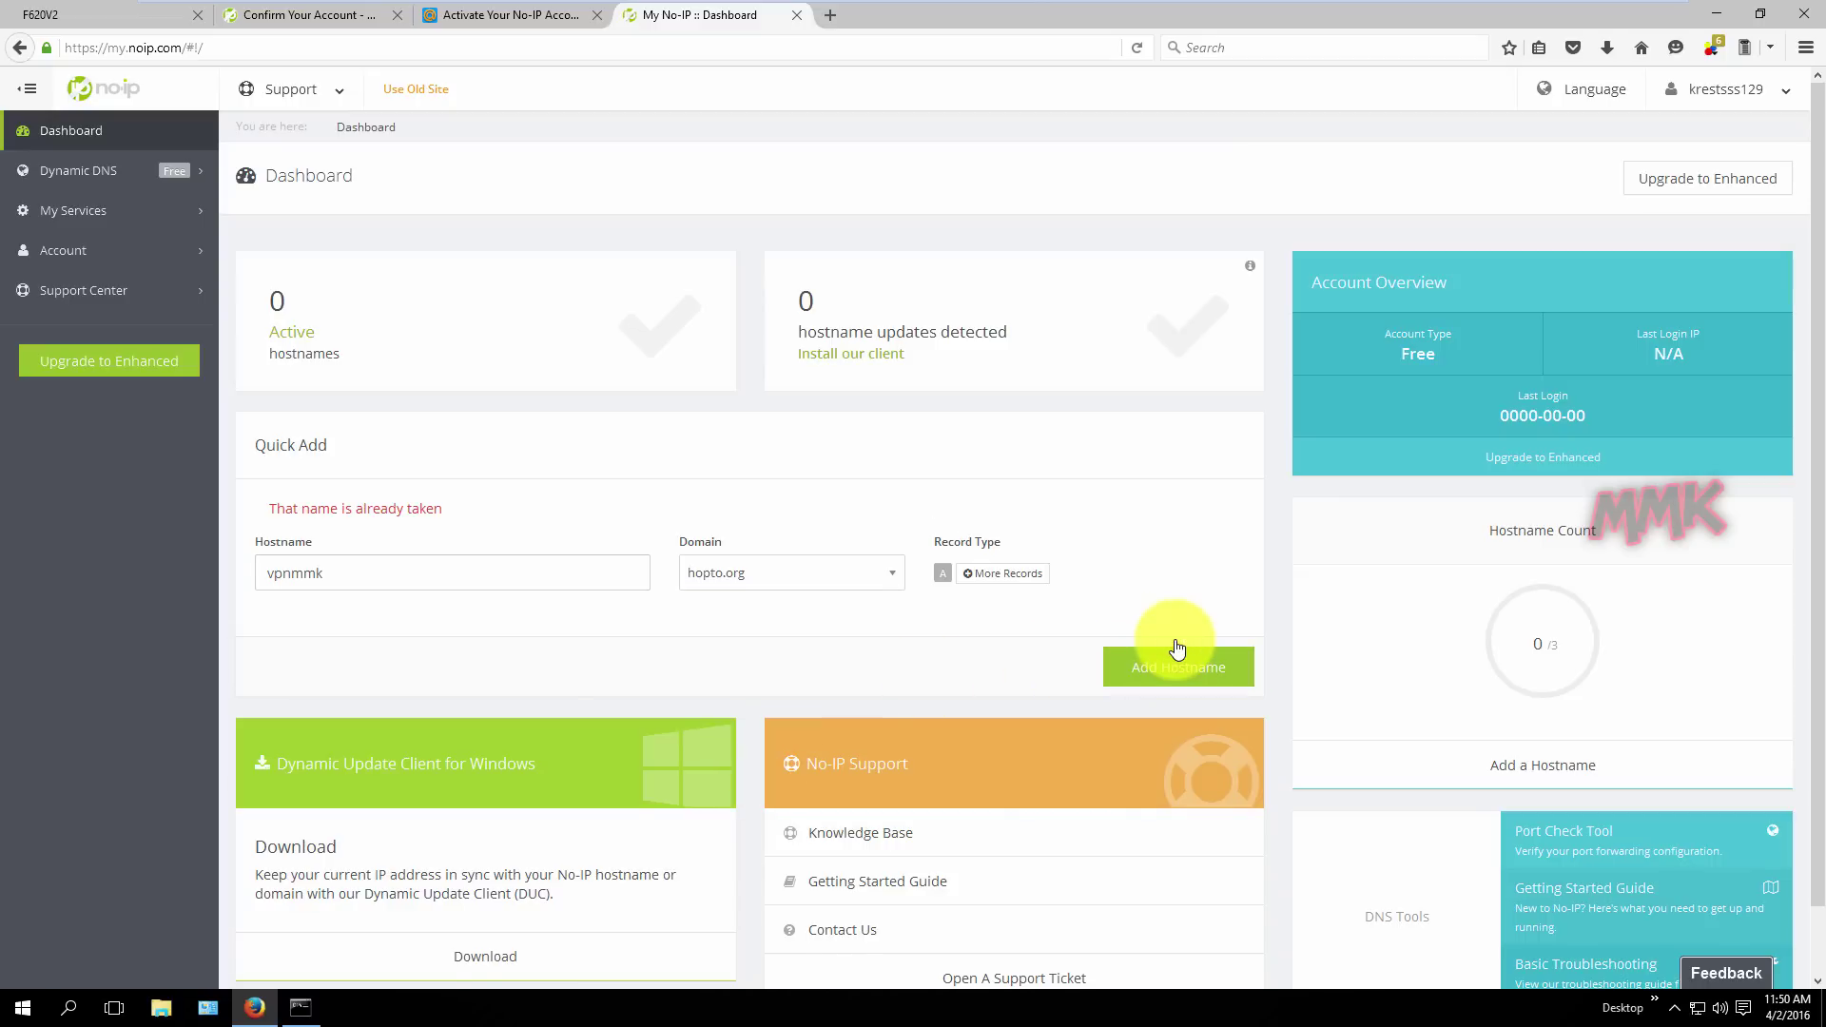
- Replace the taken name and create hostname wwwmmk.hopto.org instead
click(342, 577)
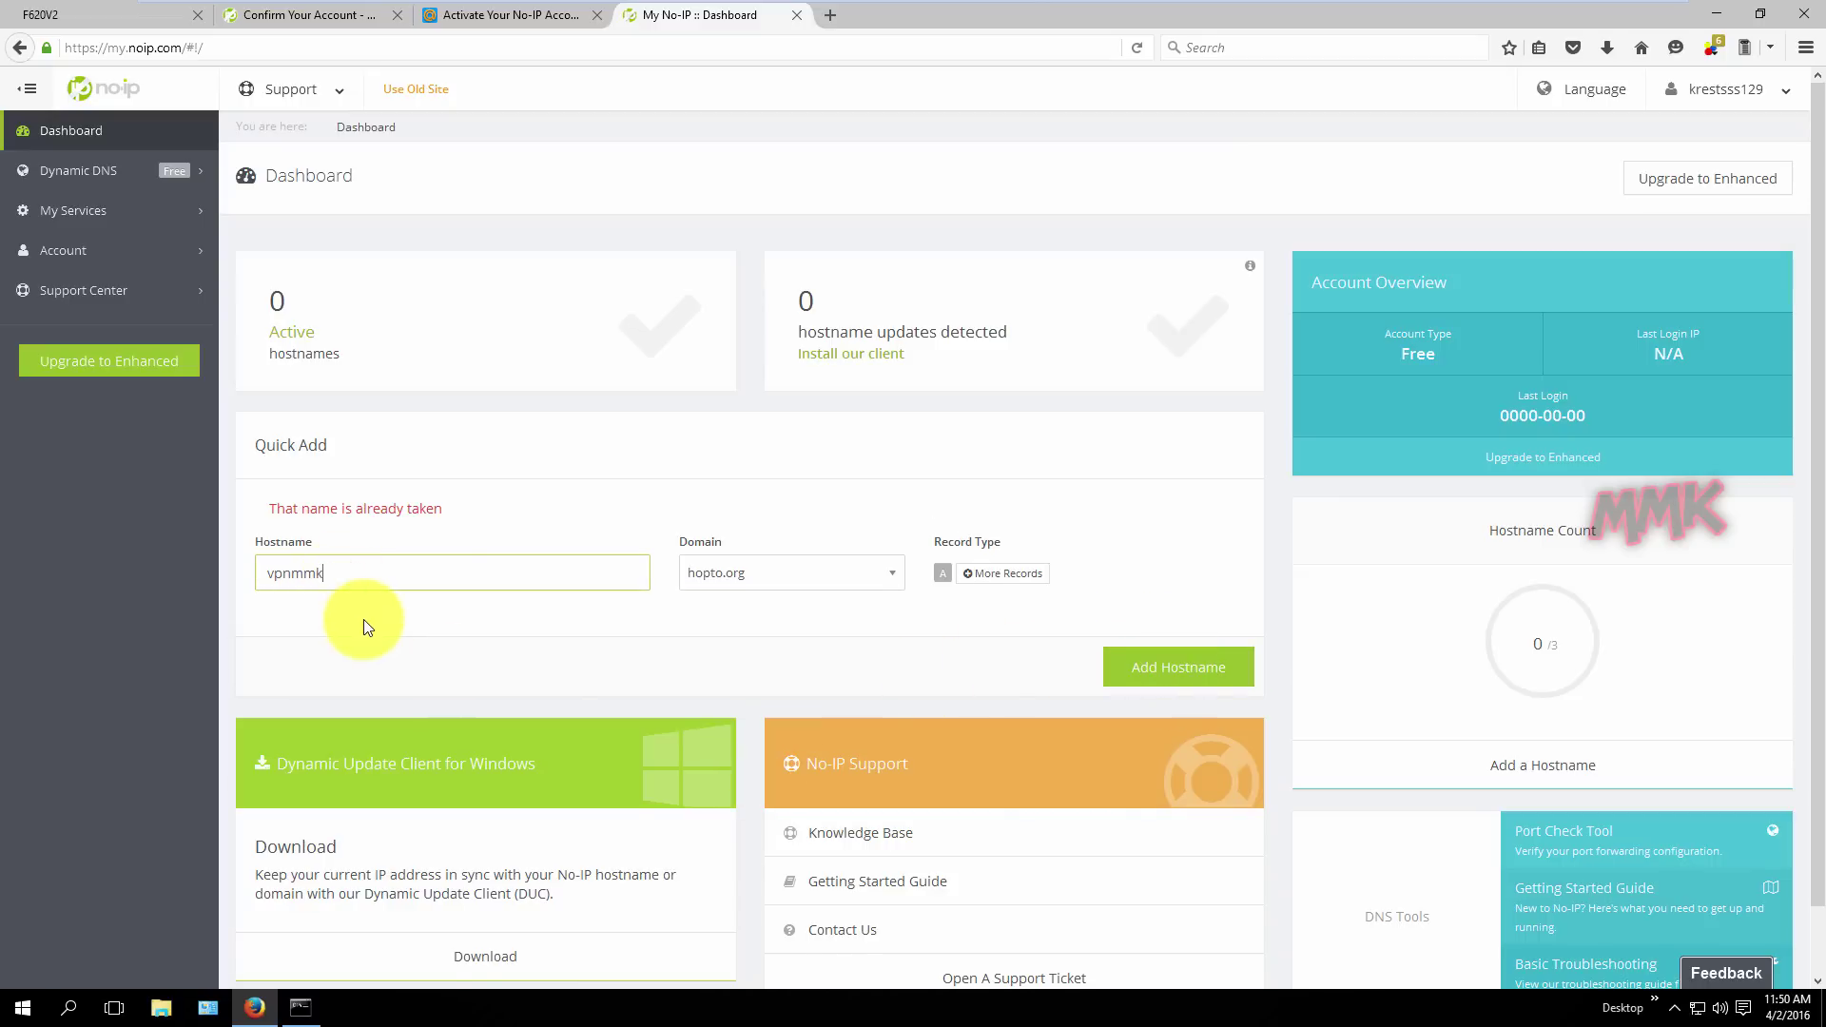
key(BackSpace)
key(BackSpace)
key(BackSpace)
key(BackSpace)
key(BackSpace)
key(BackSpace)
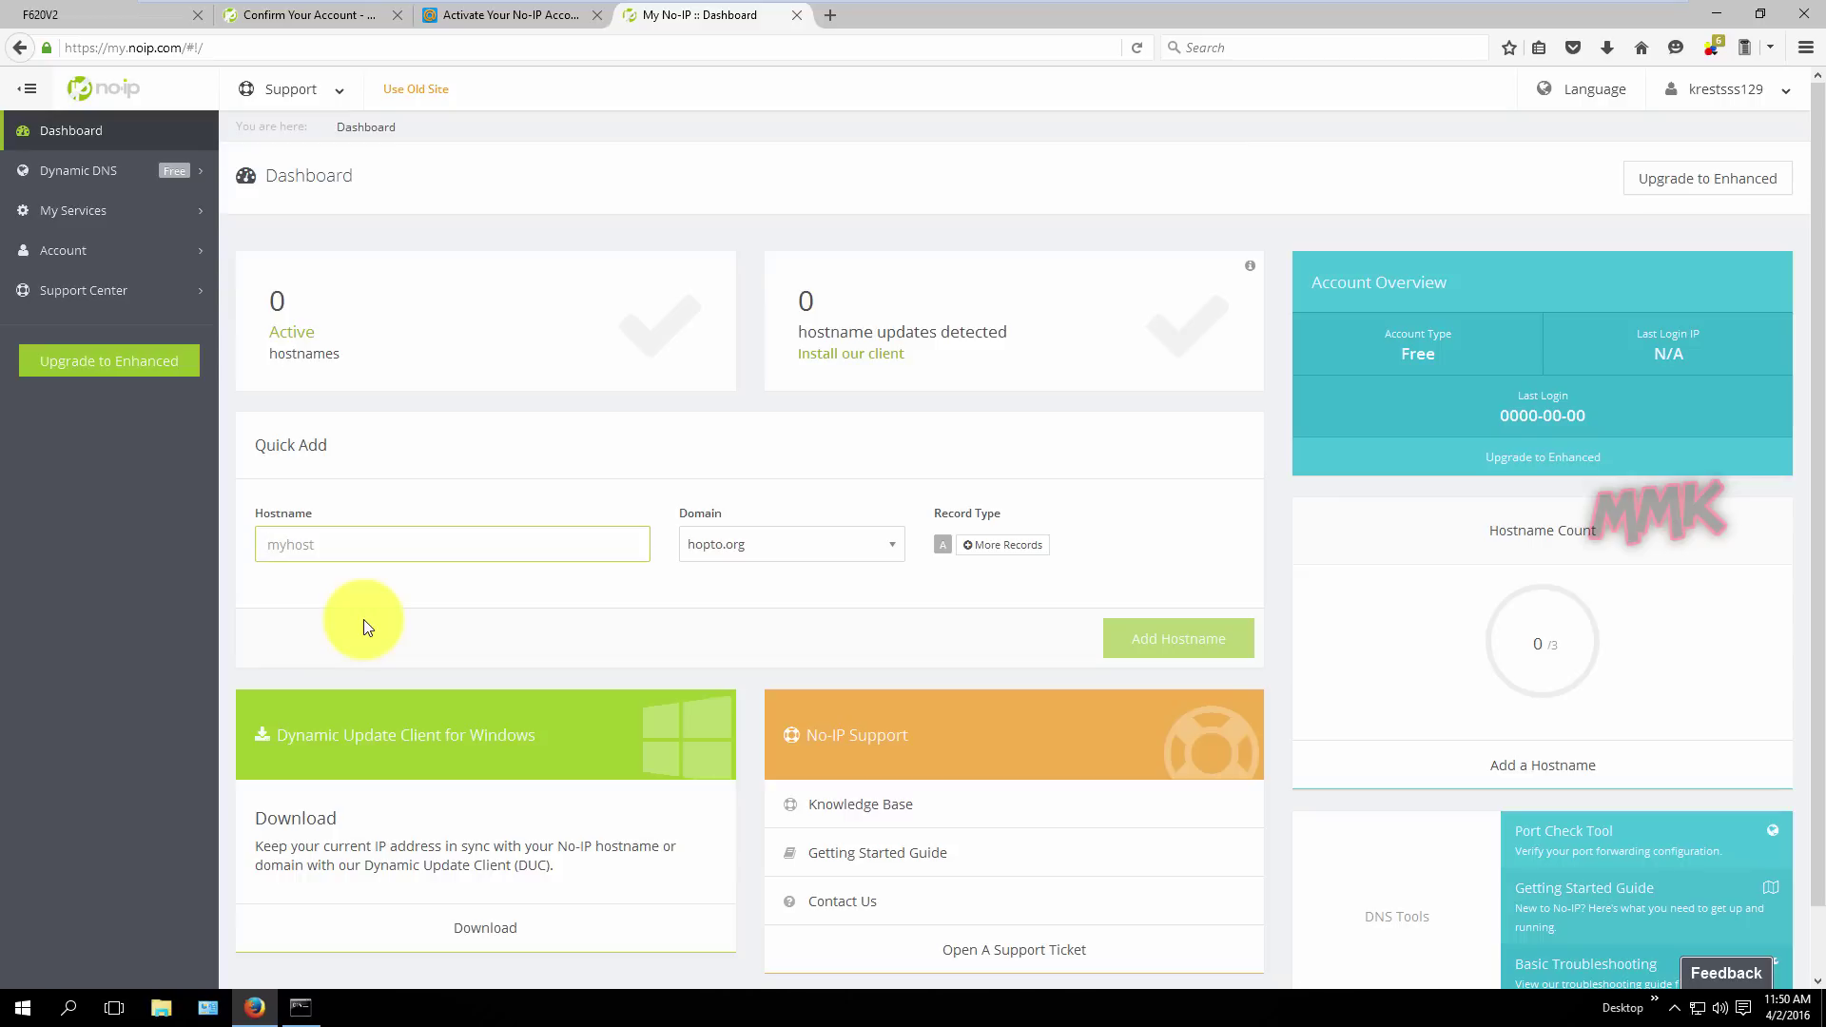
text(wwwmmk)
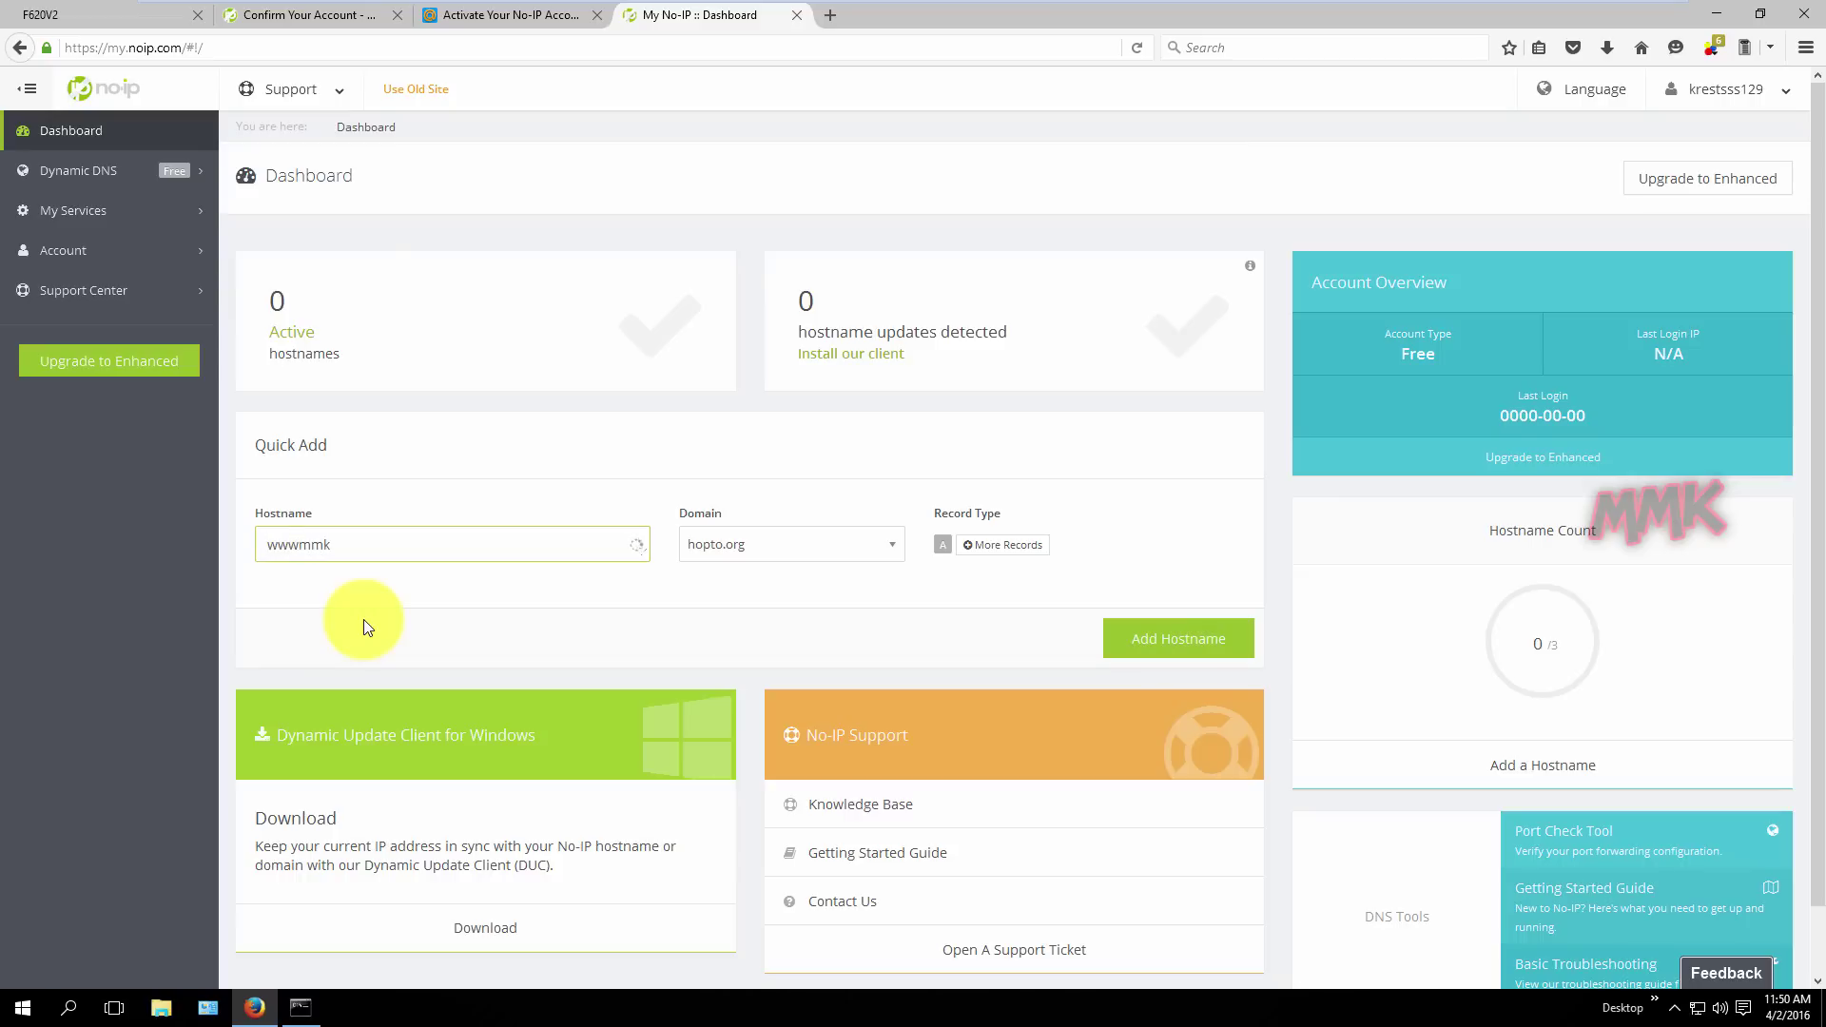
click(1155, 632)
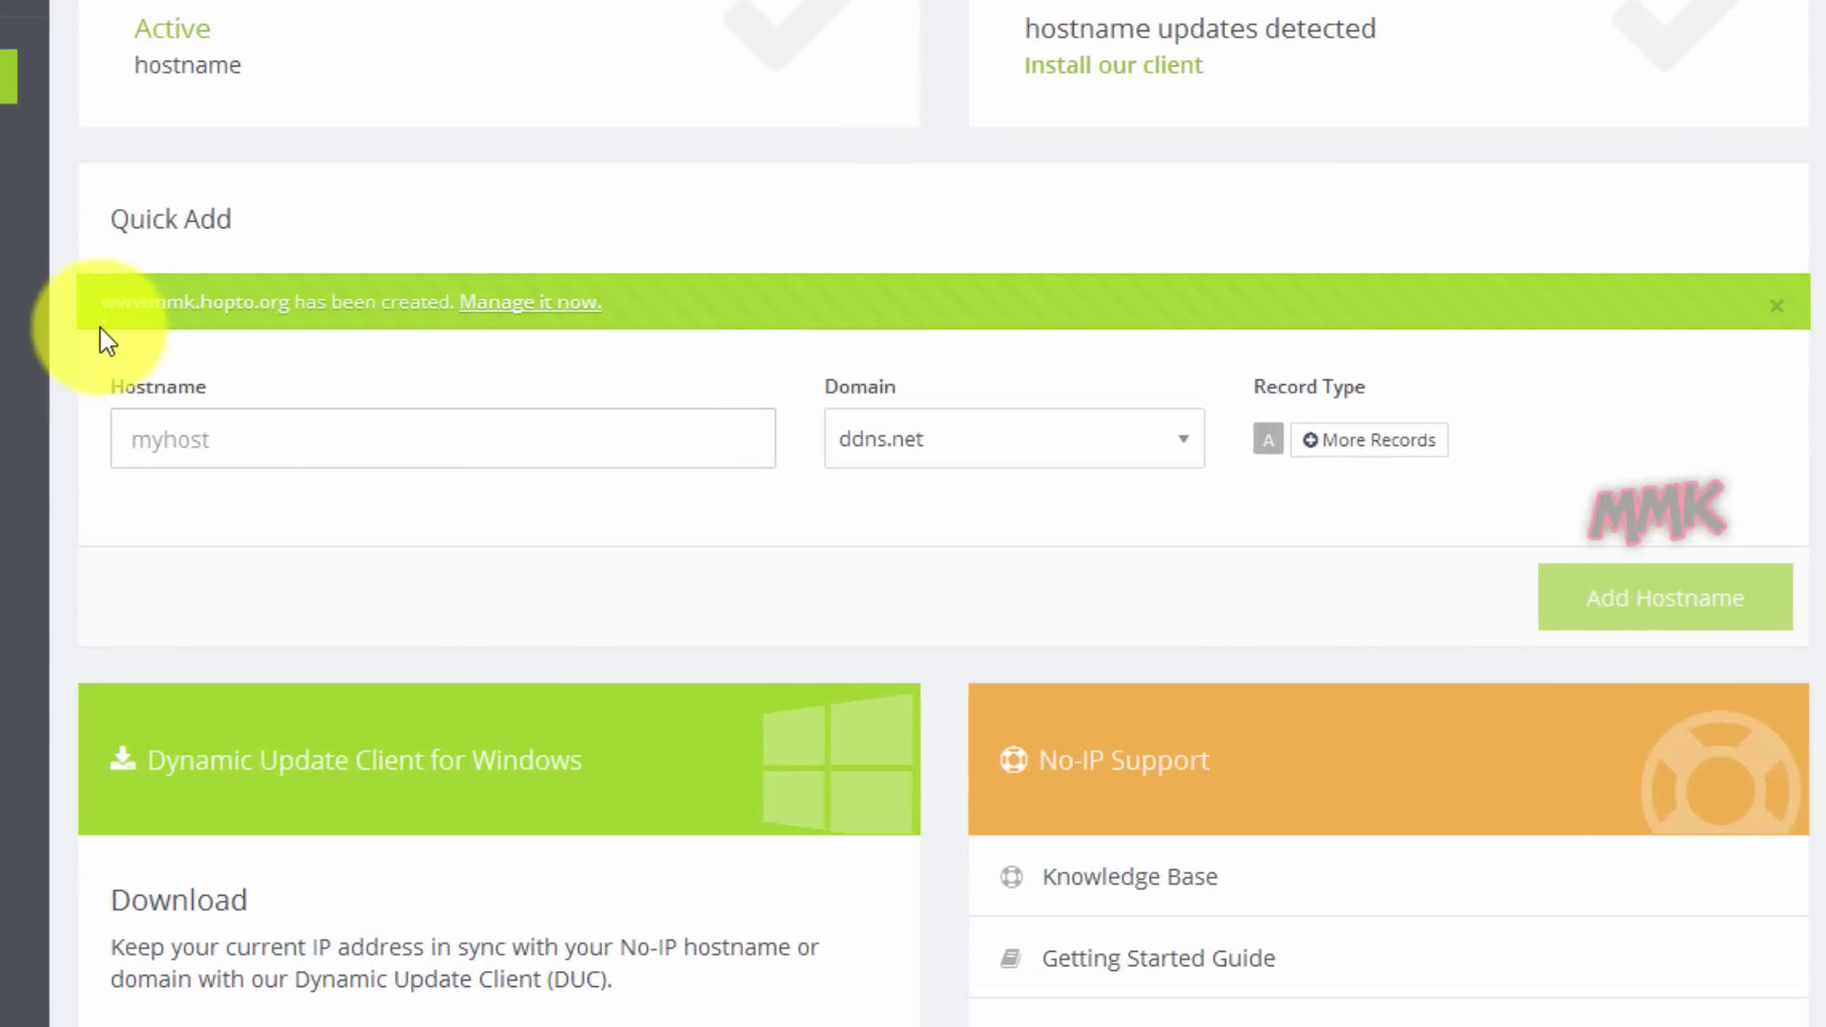
- Copy wwwmmk.hopto.org and load it in a new tab to reach the router login
drag(248, 496, 275, 496)
drag(145, 304, 295, 303)
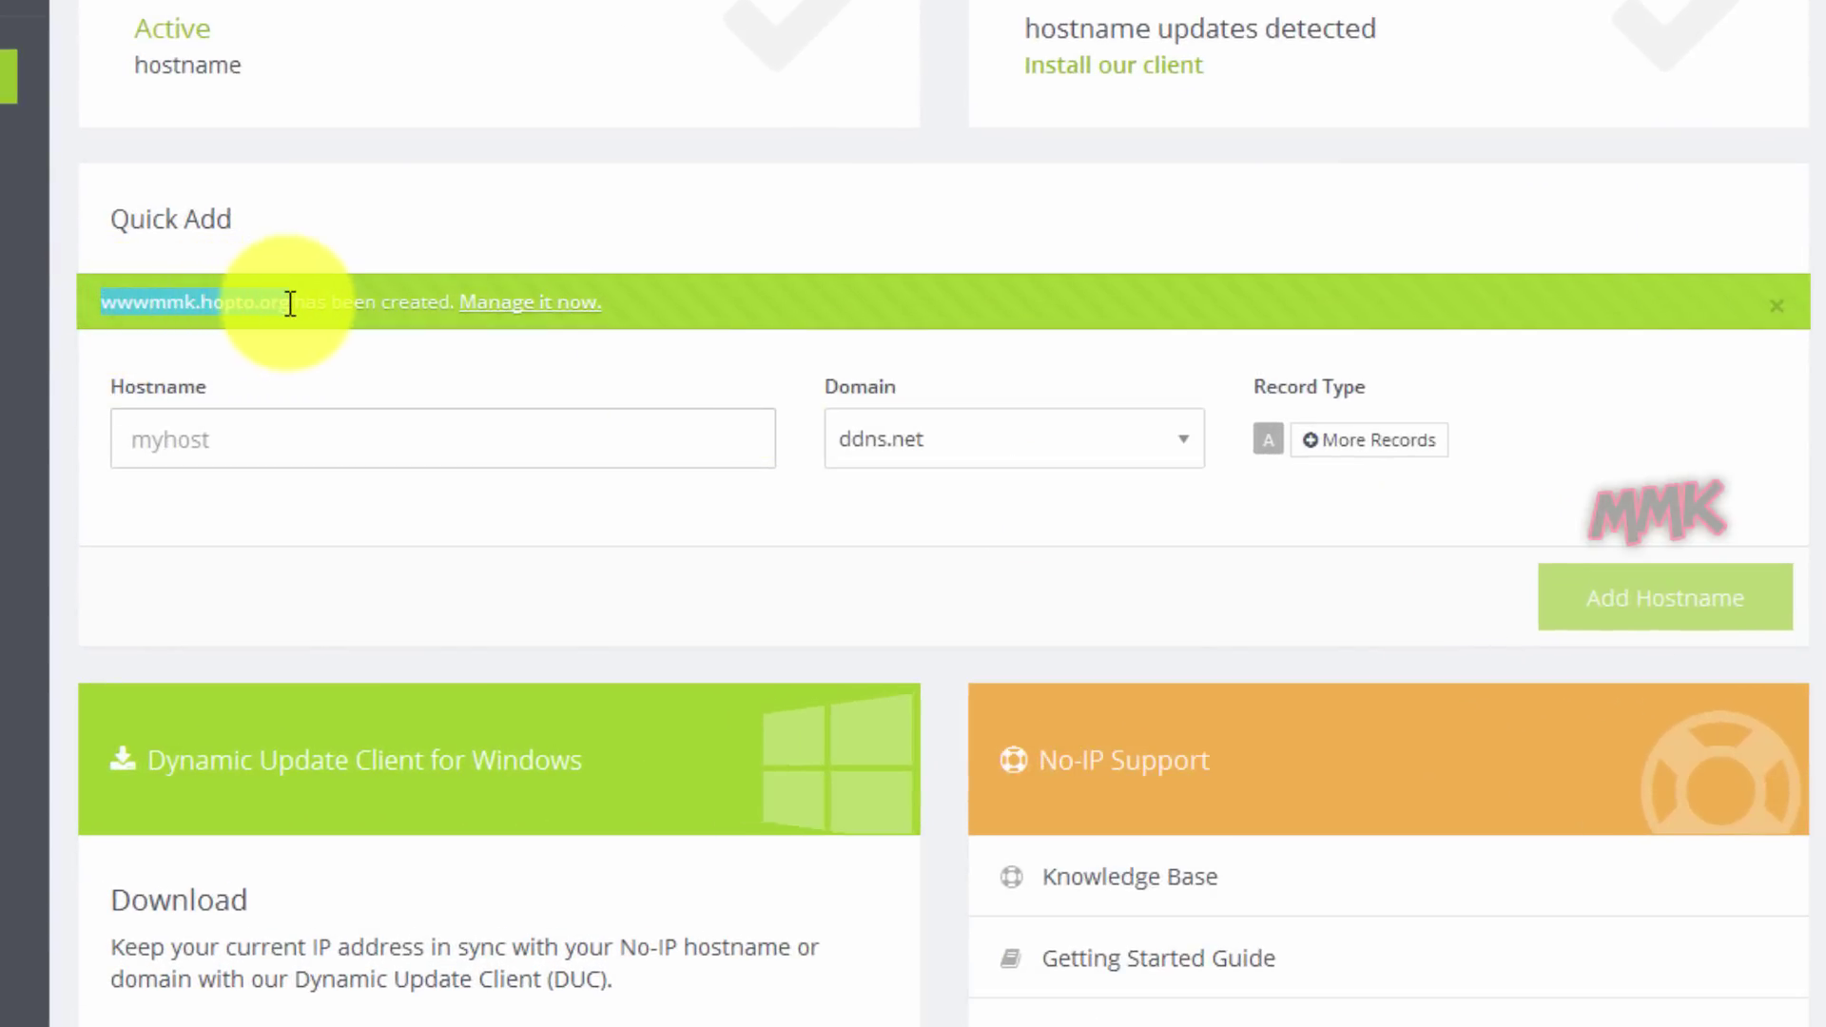
right_click(266, 305)
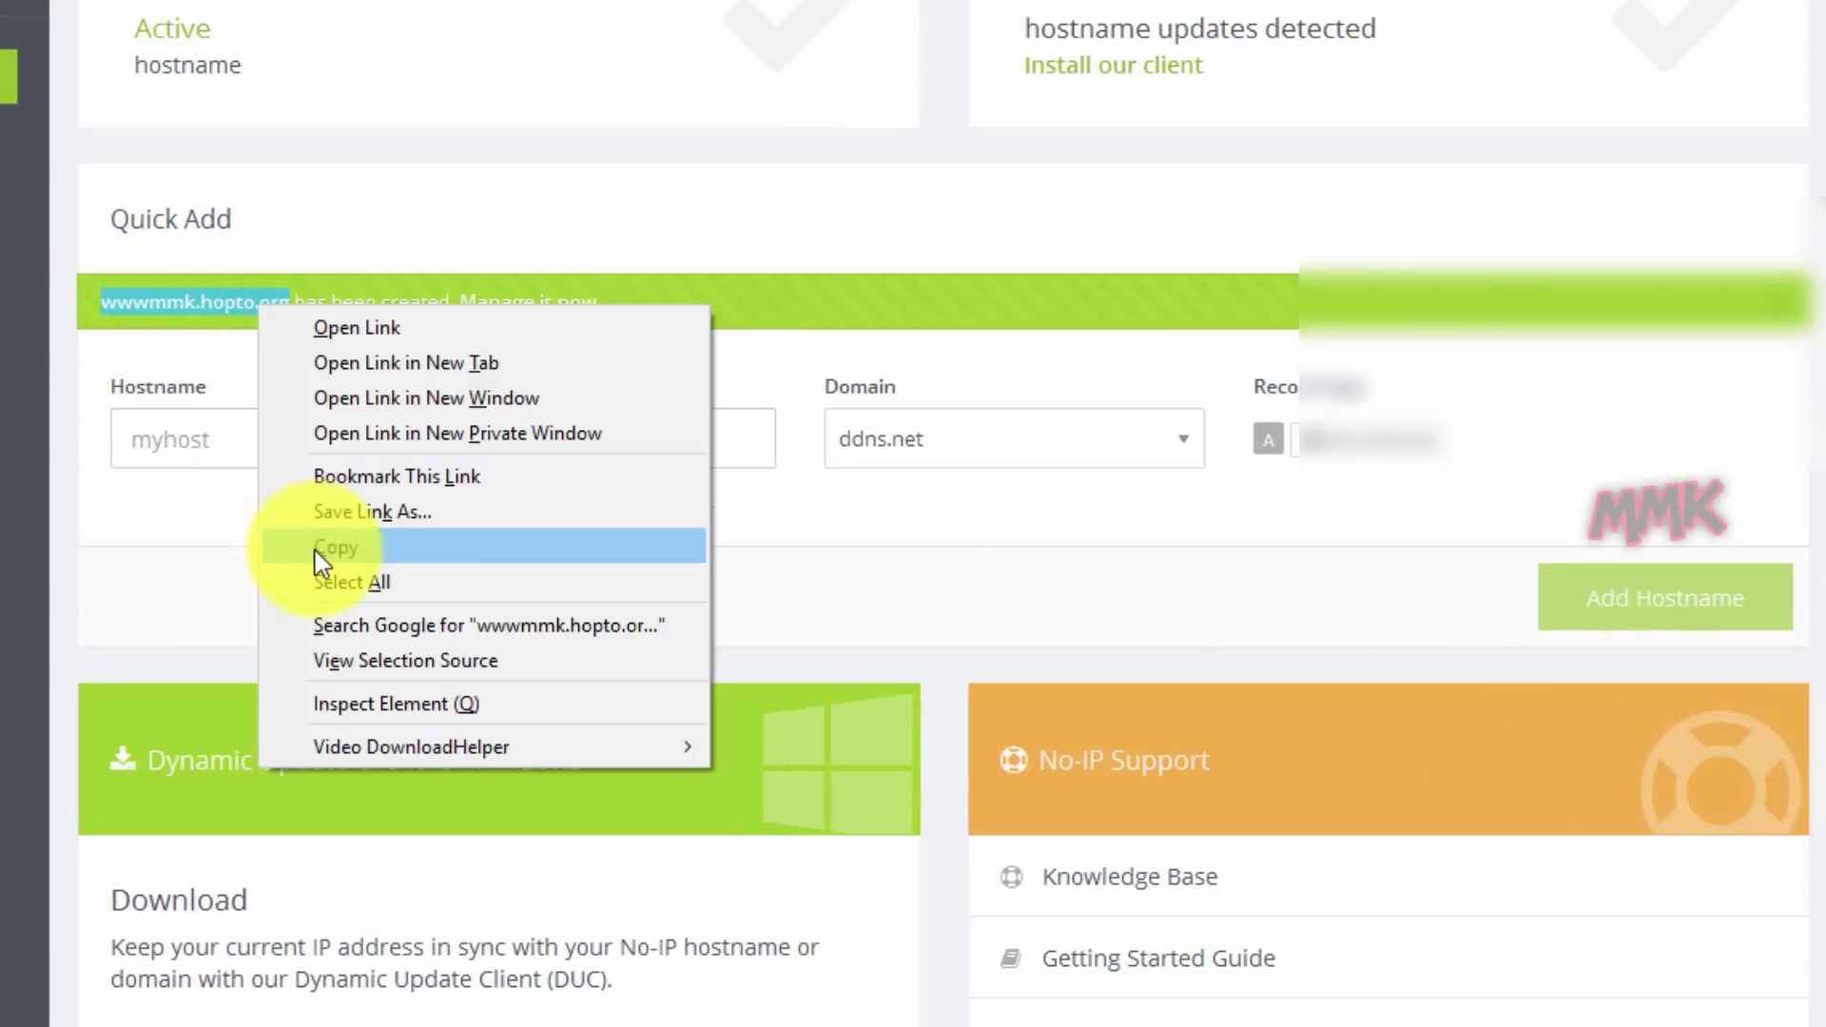
click(284, 544)
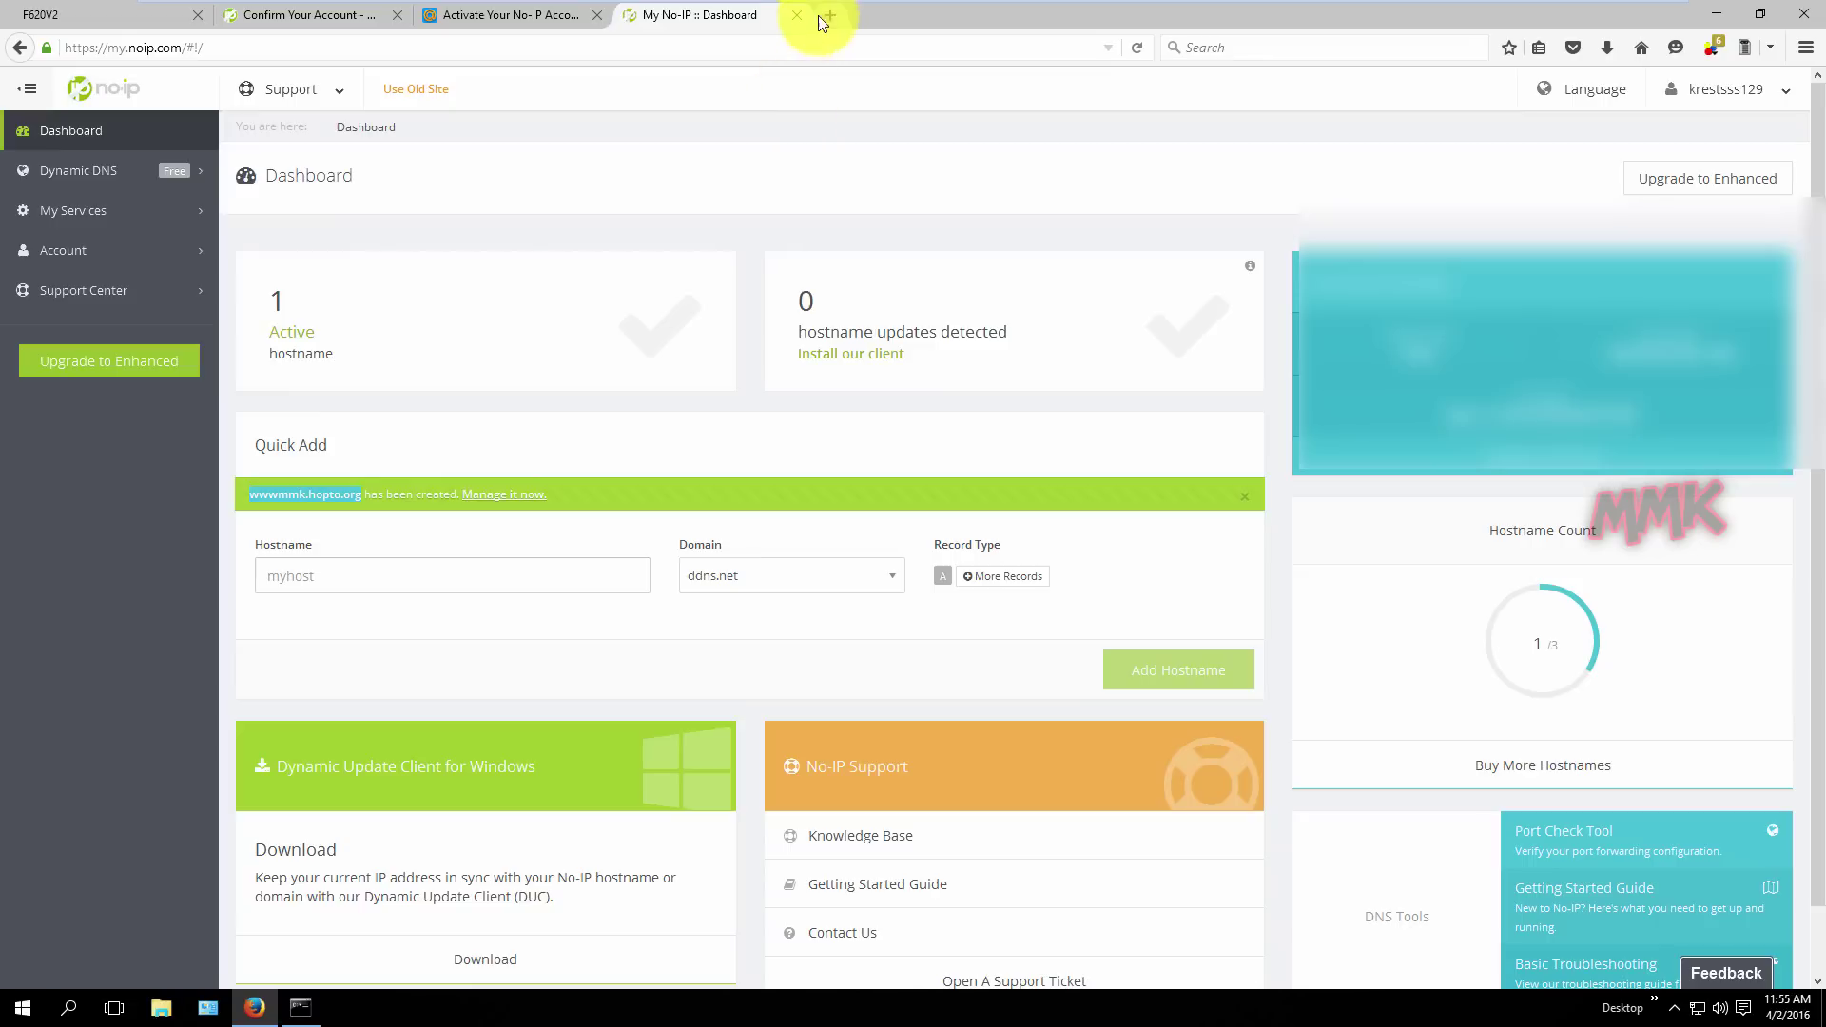
click(818, 16)
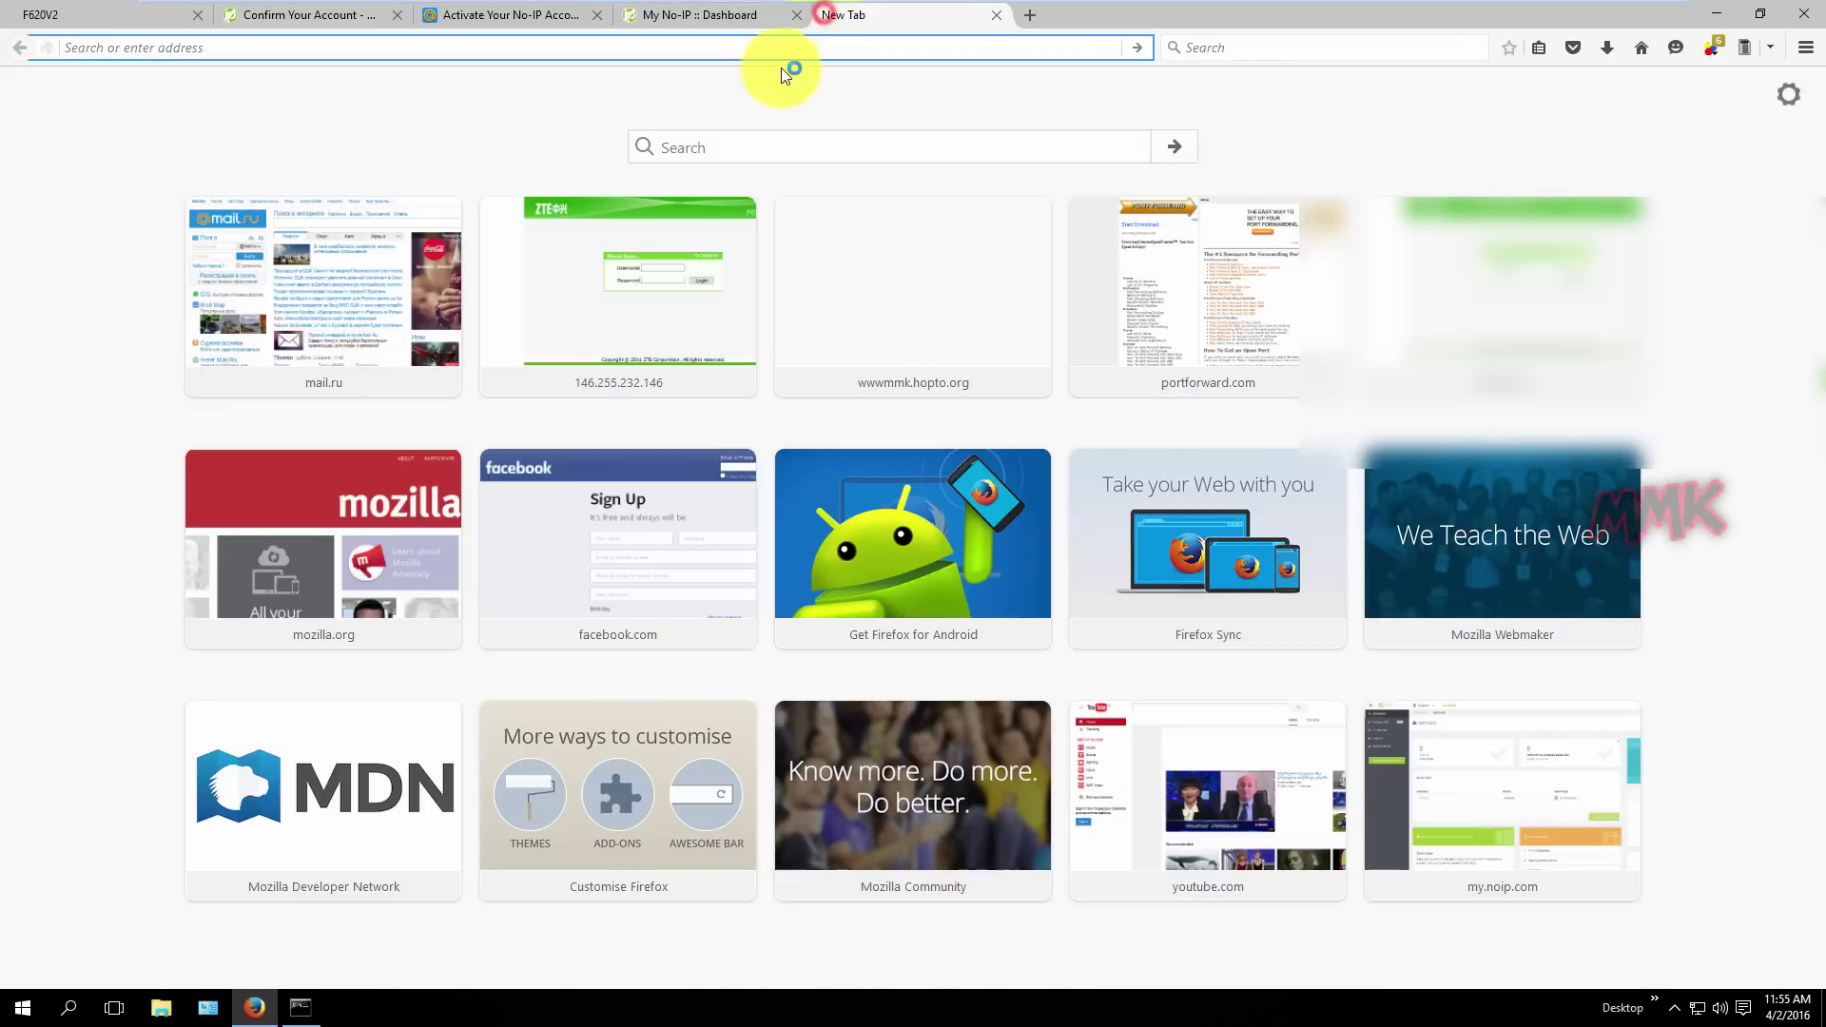
right_click(746, 45)
click(816, 154)
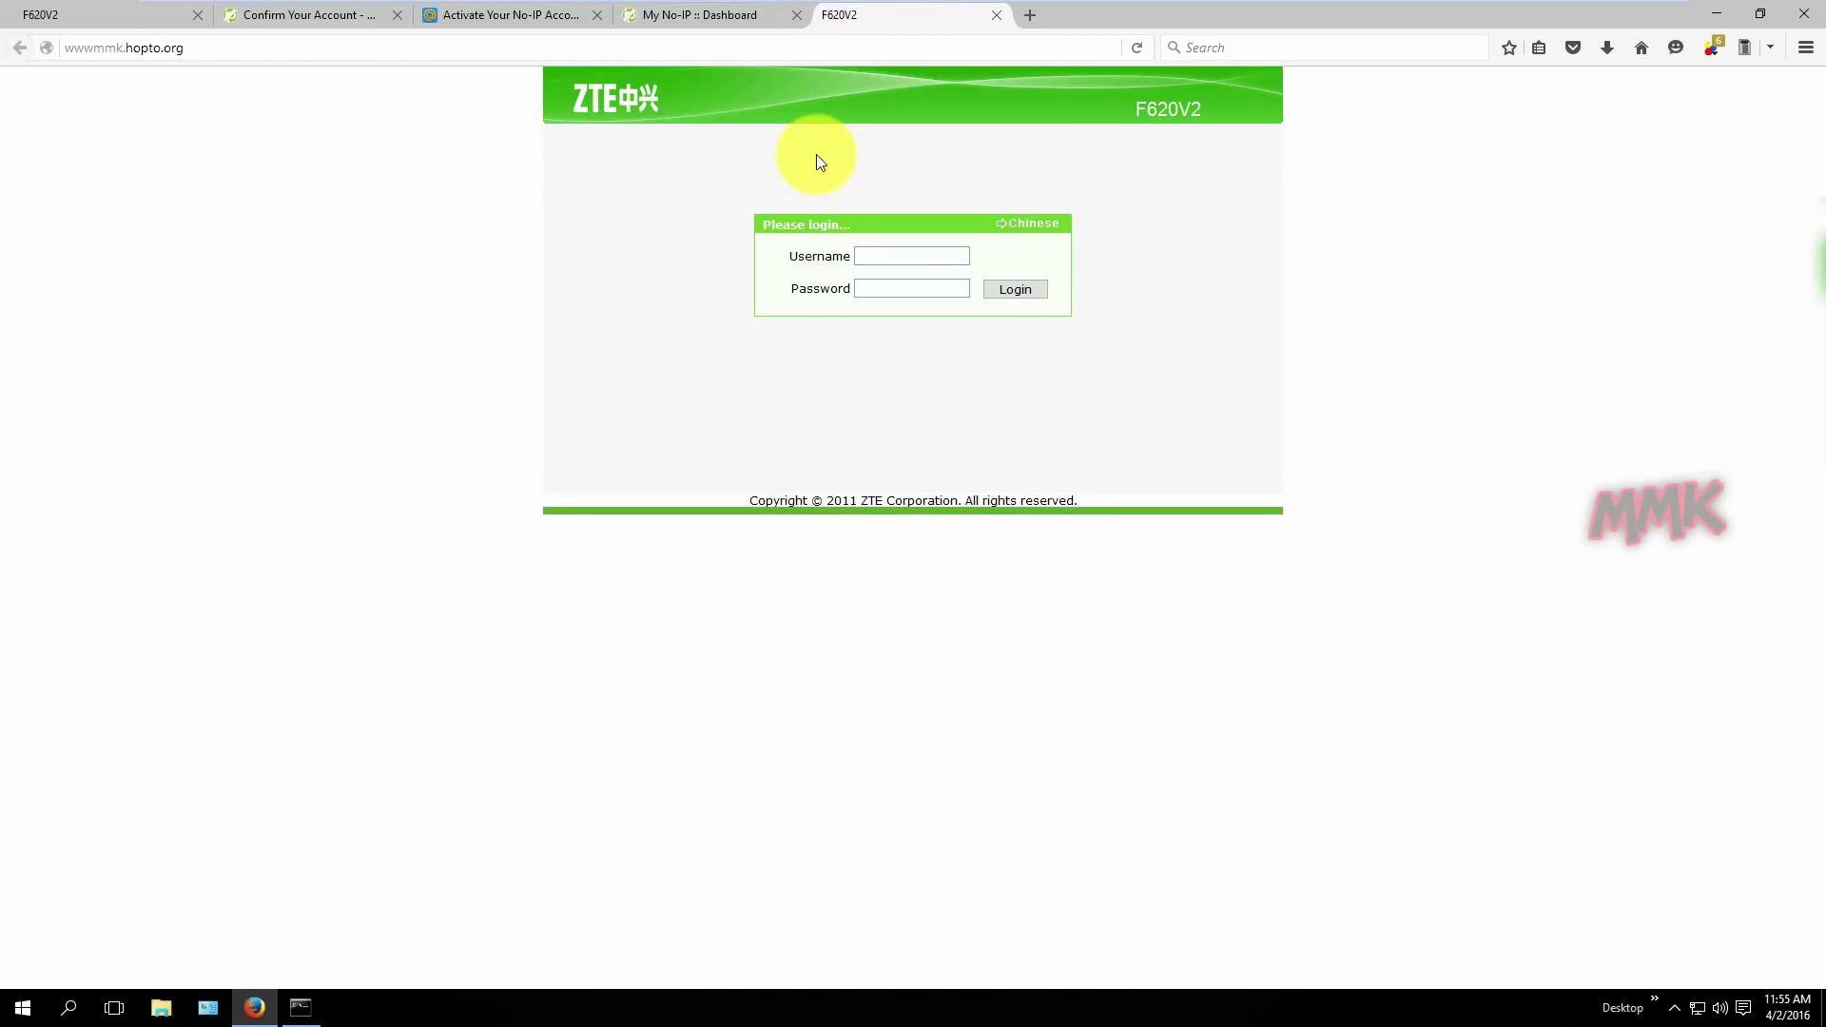
- Return to the No-IP dashboard and open the Windows update client download page
click(706, 13)
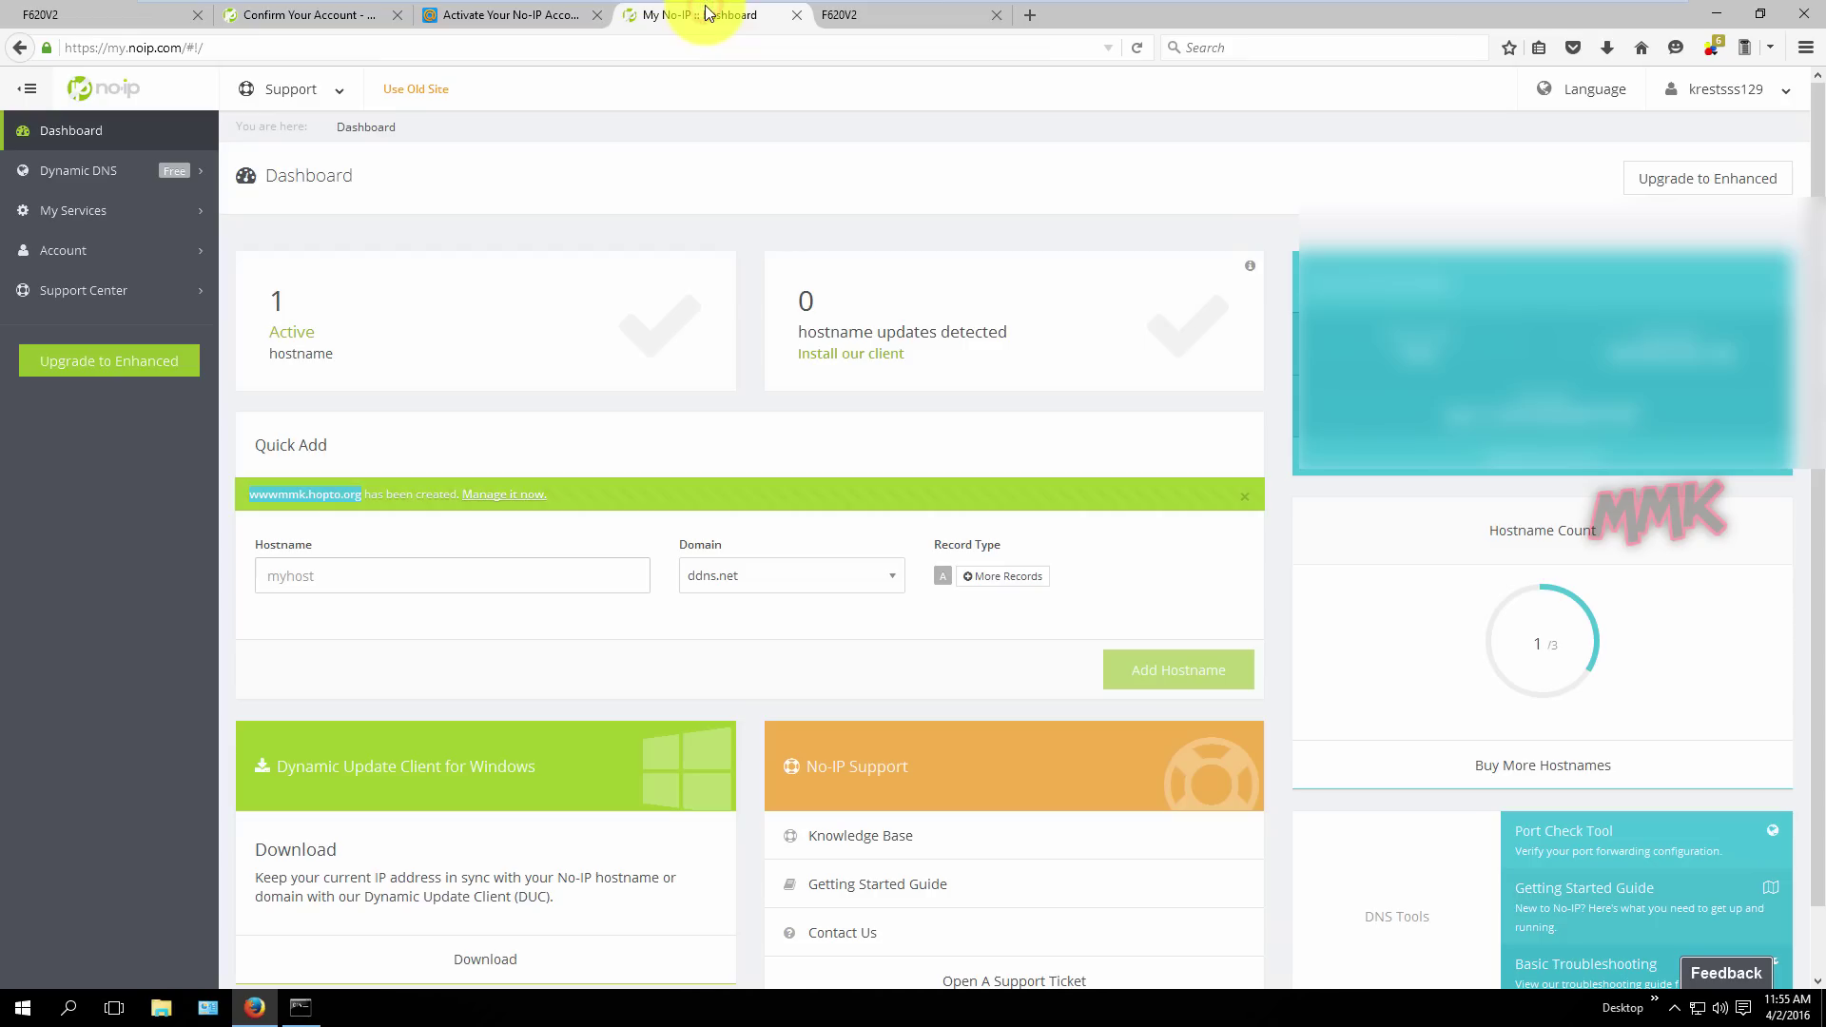
click(671, 215)
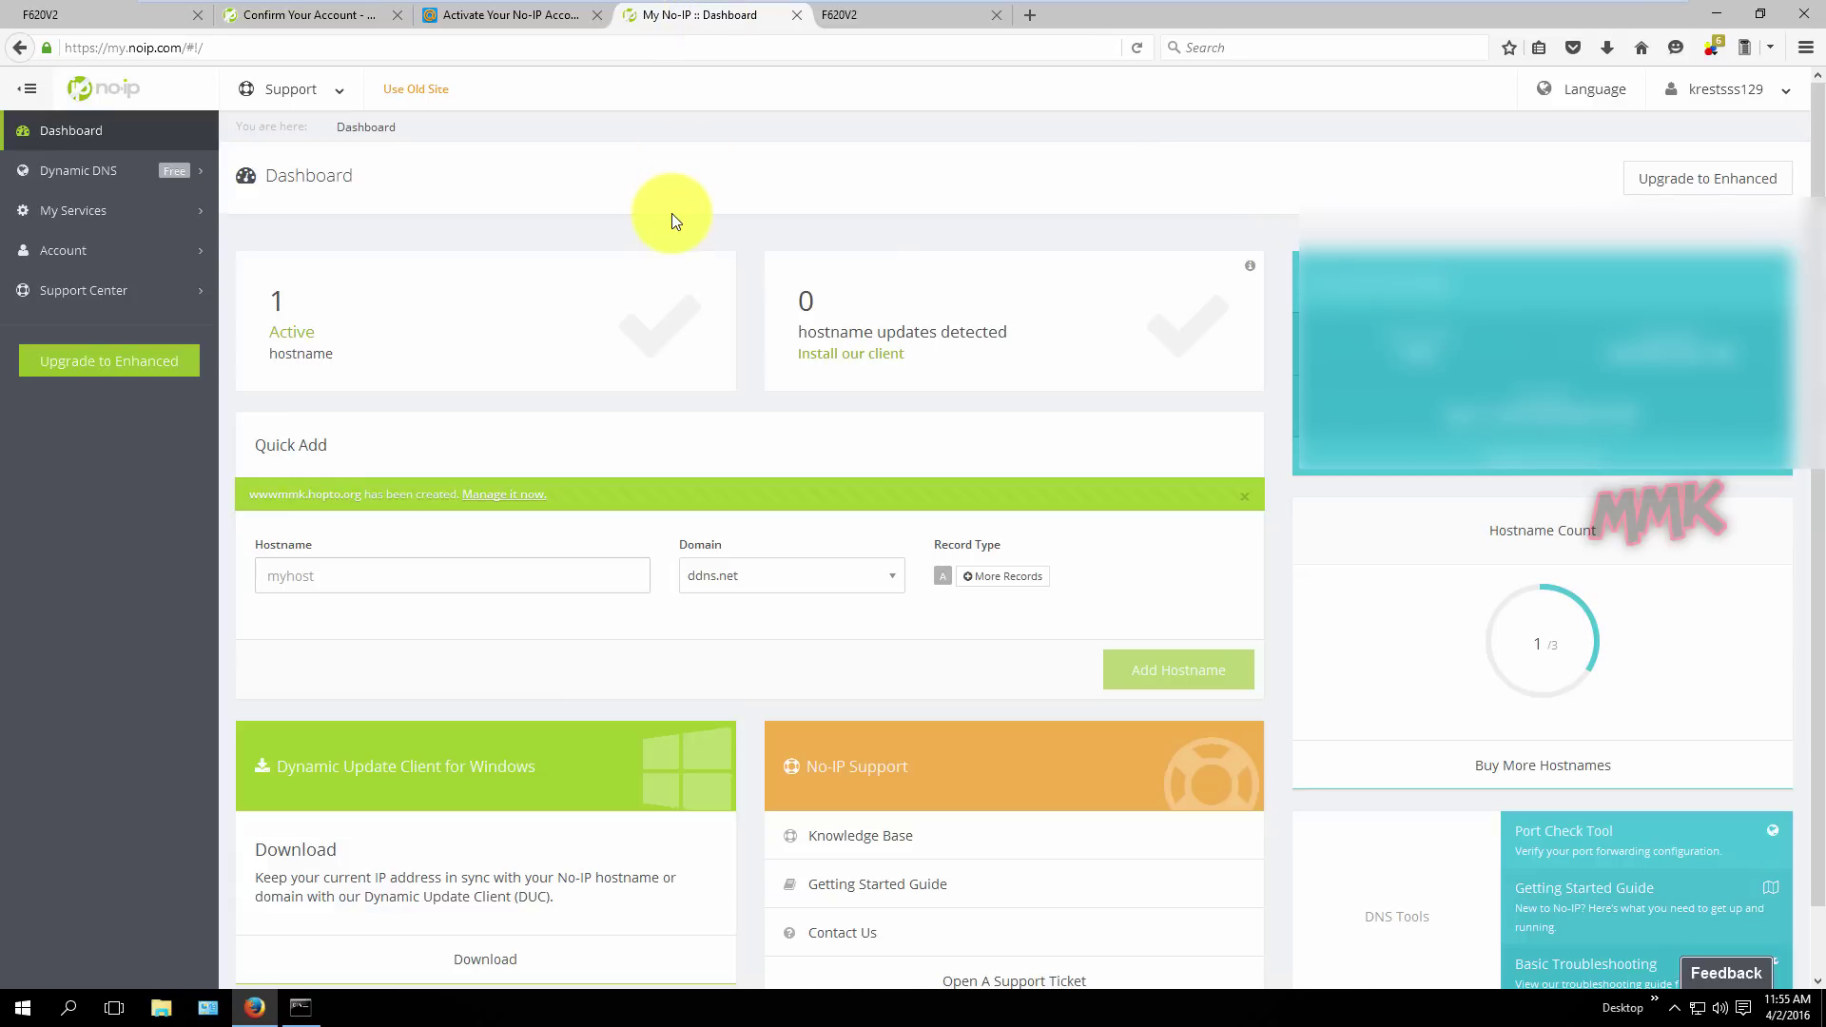
scroll(685, 558, down, 1)
click(492, 888)
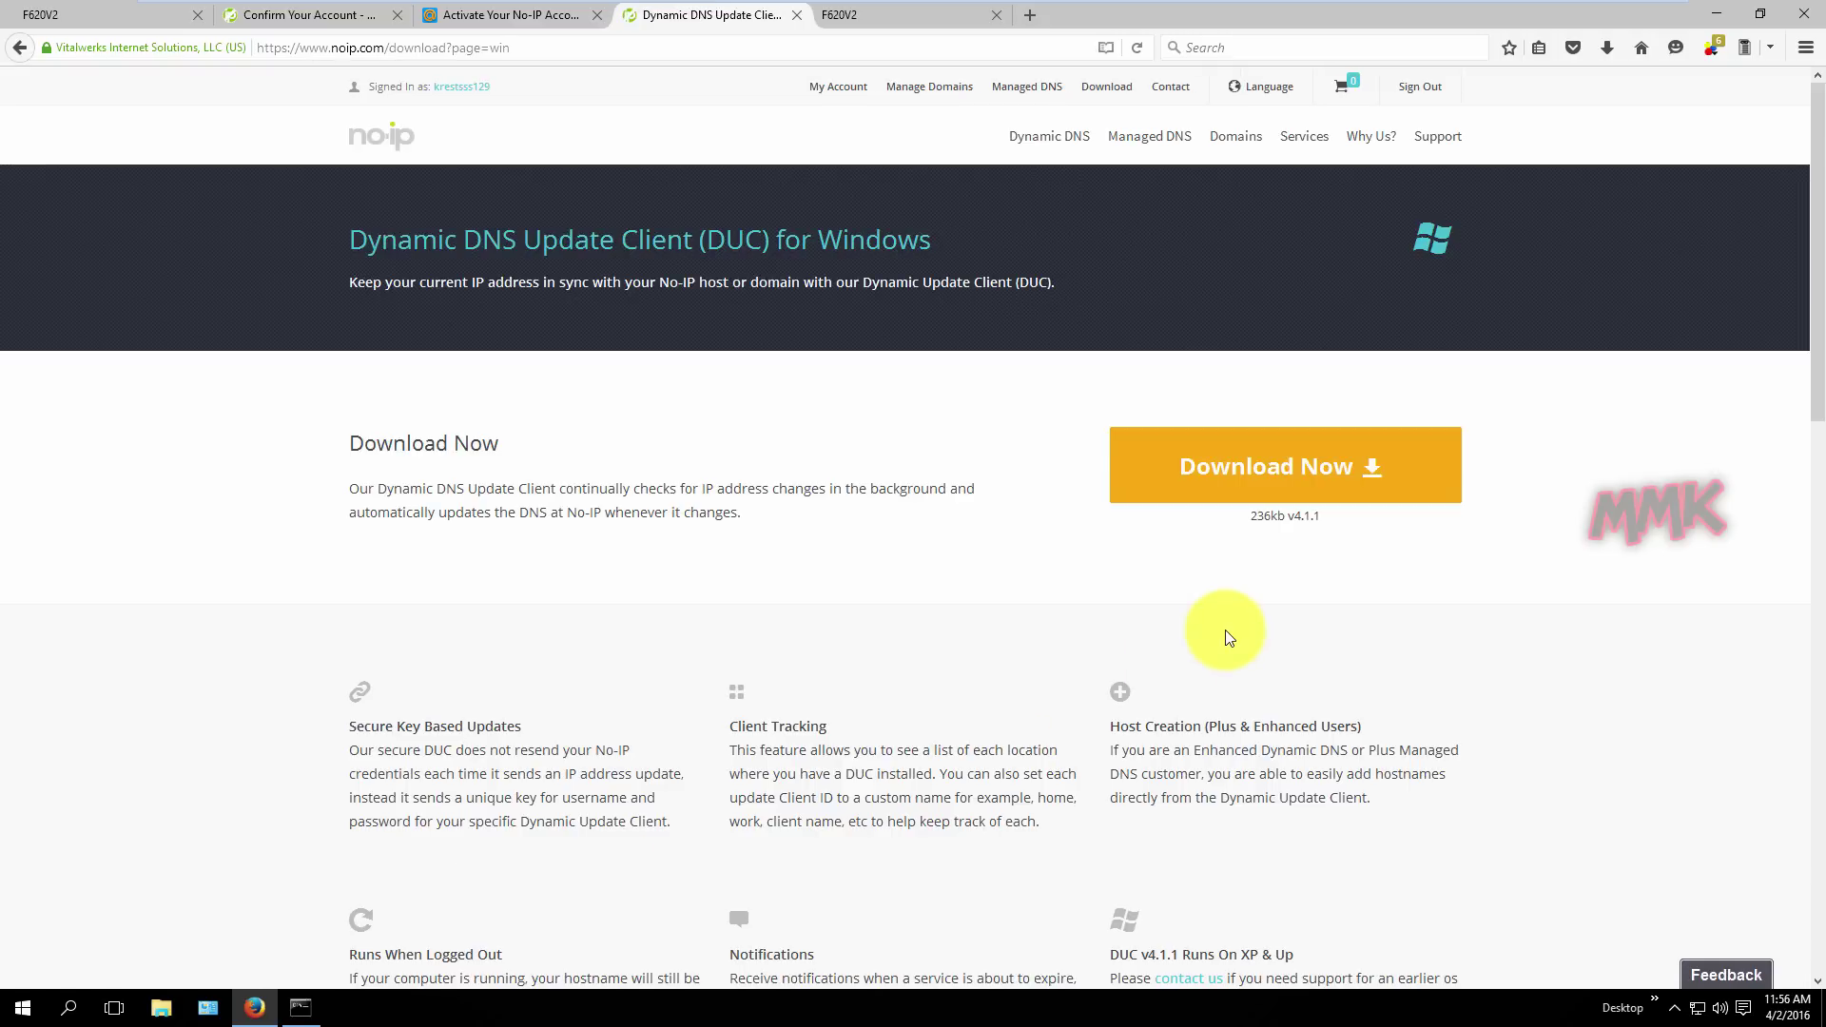
- Save the DUCSetup_v4_1_1.exe installer to disk and minimise Firefox
click(1265, 466)
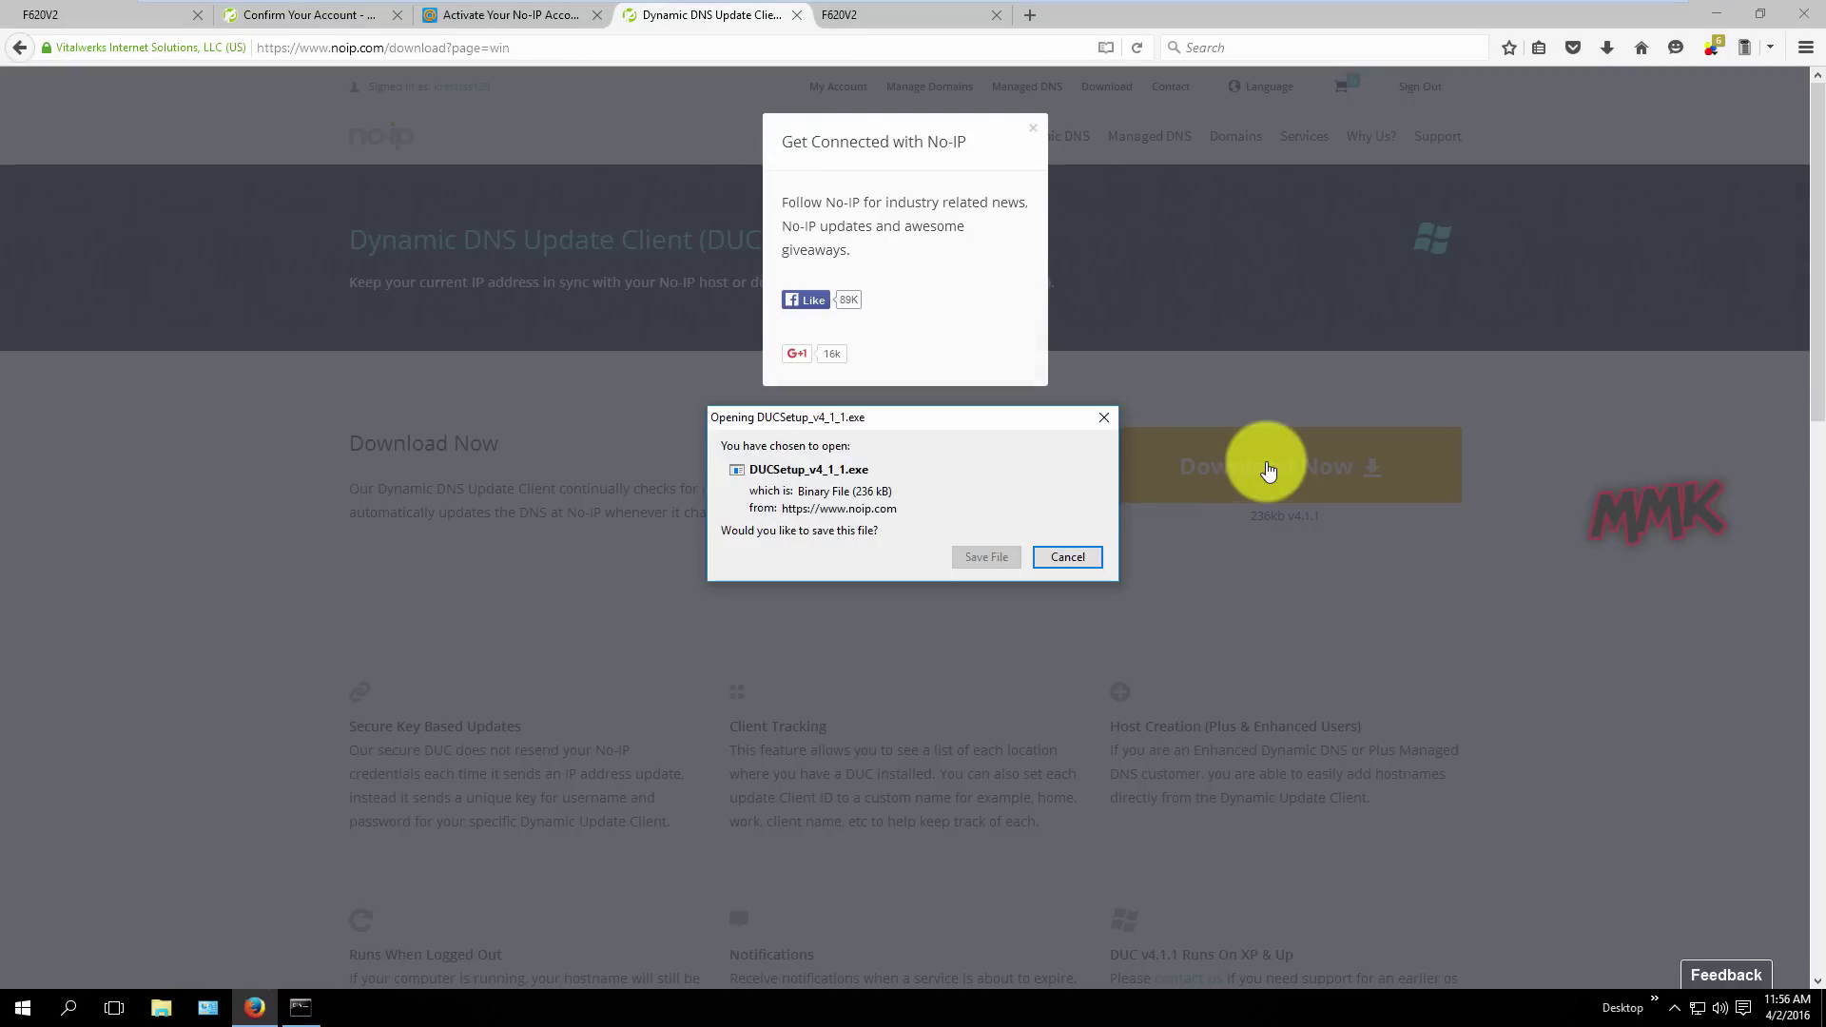
click(990, 556)
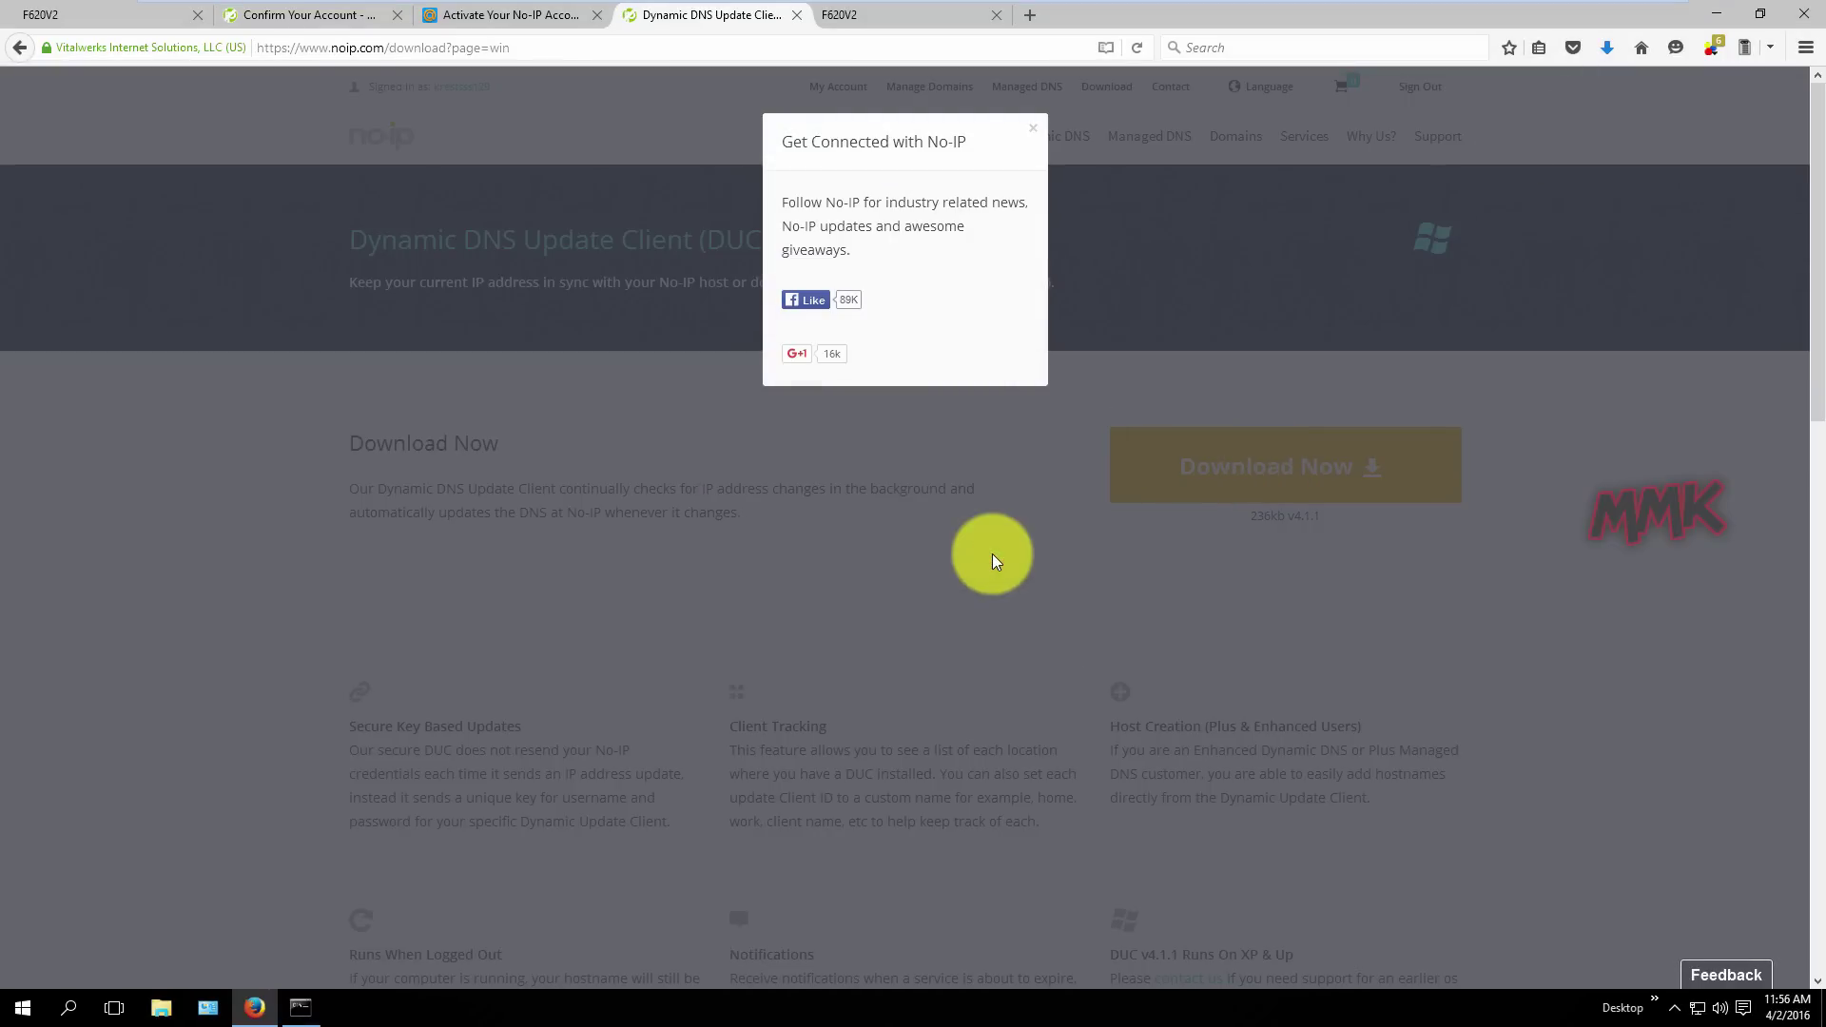
click(1712, 19)
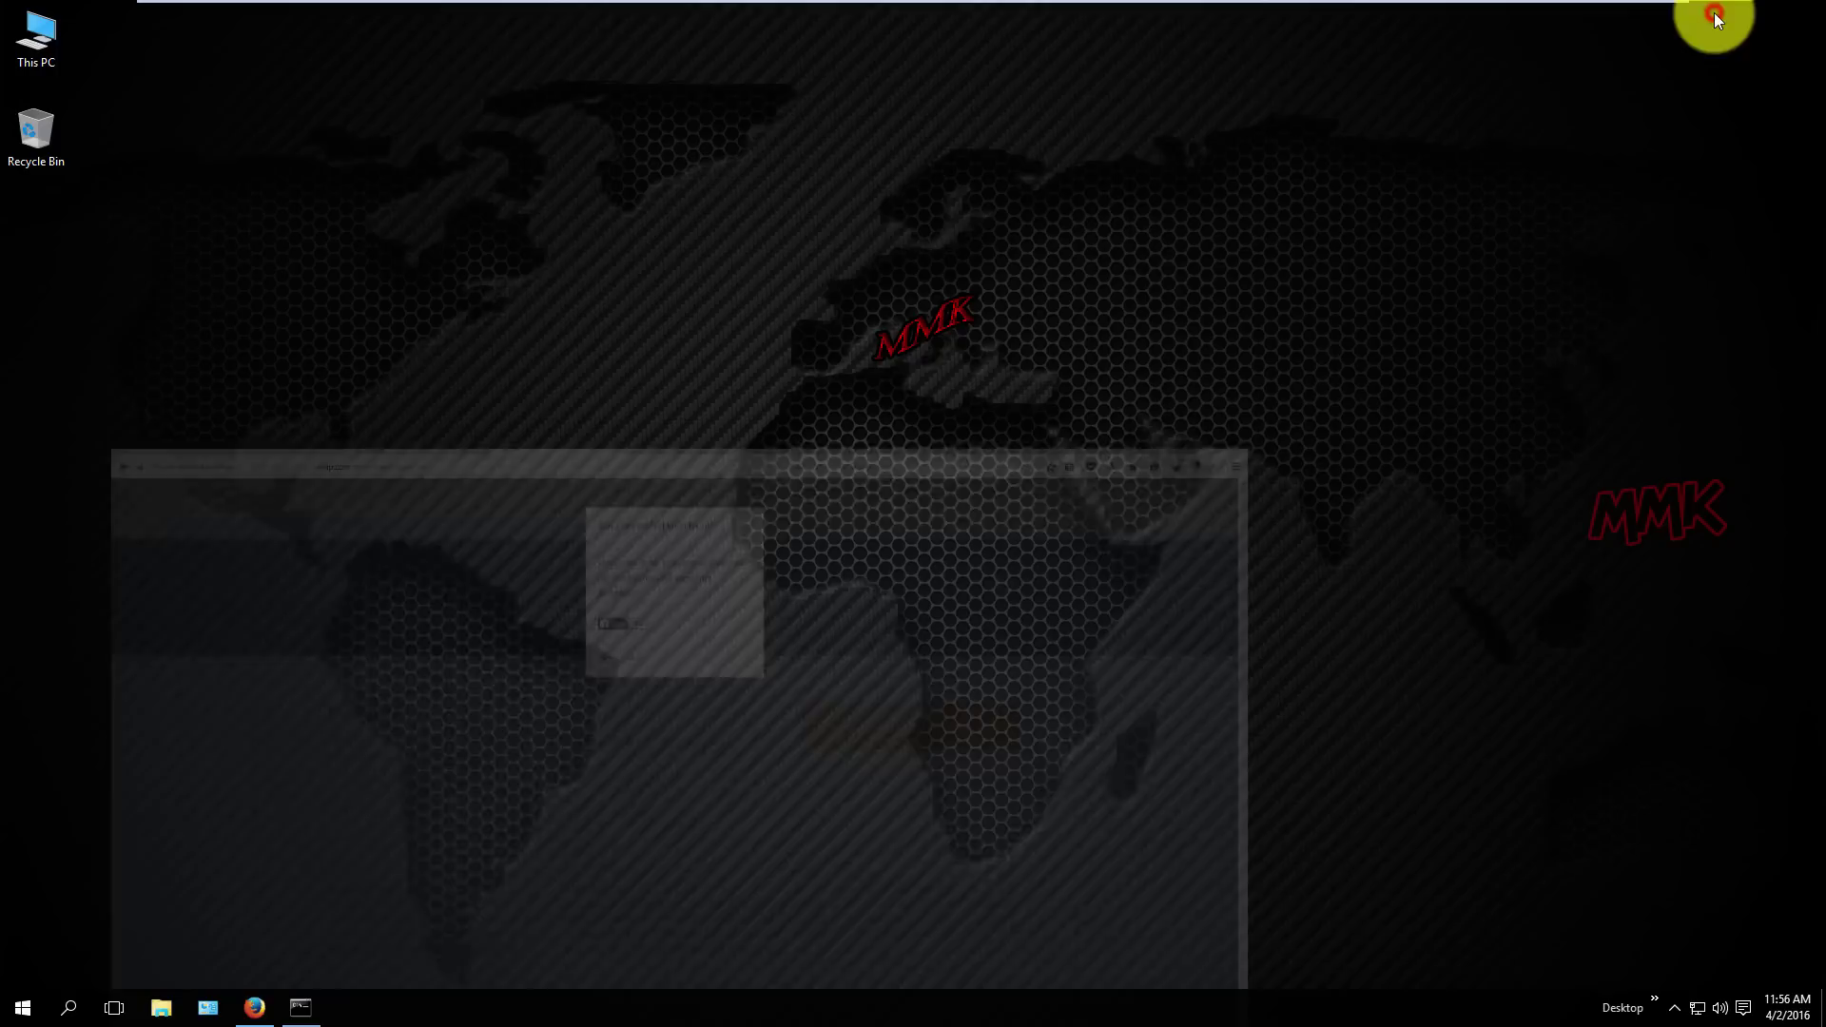
- Run DUCSetup_v4_1_1.exe from Downloads to install No-IP DUC v4.1.1 and launch it
double_click(49, 48)
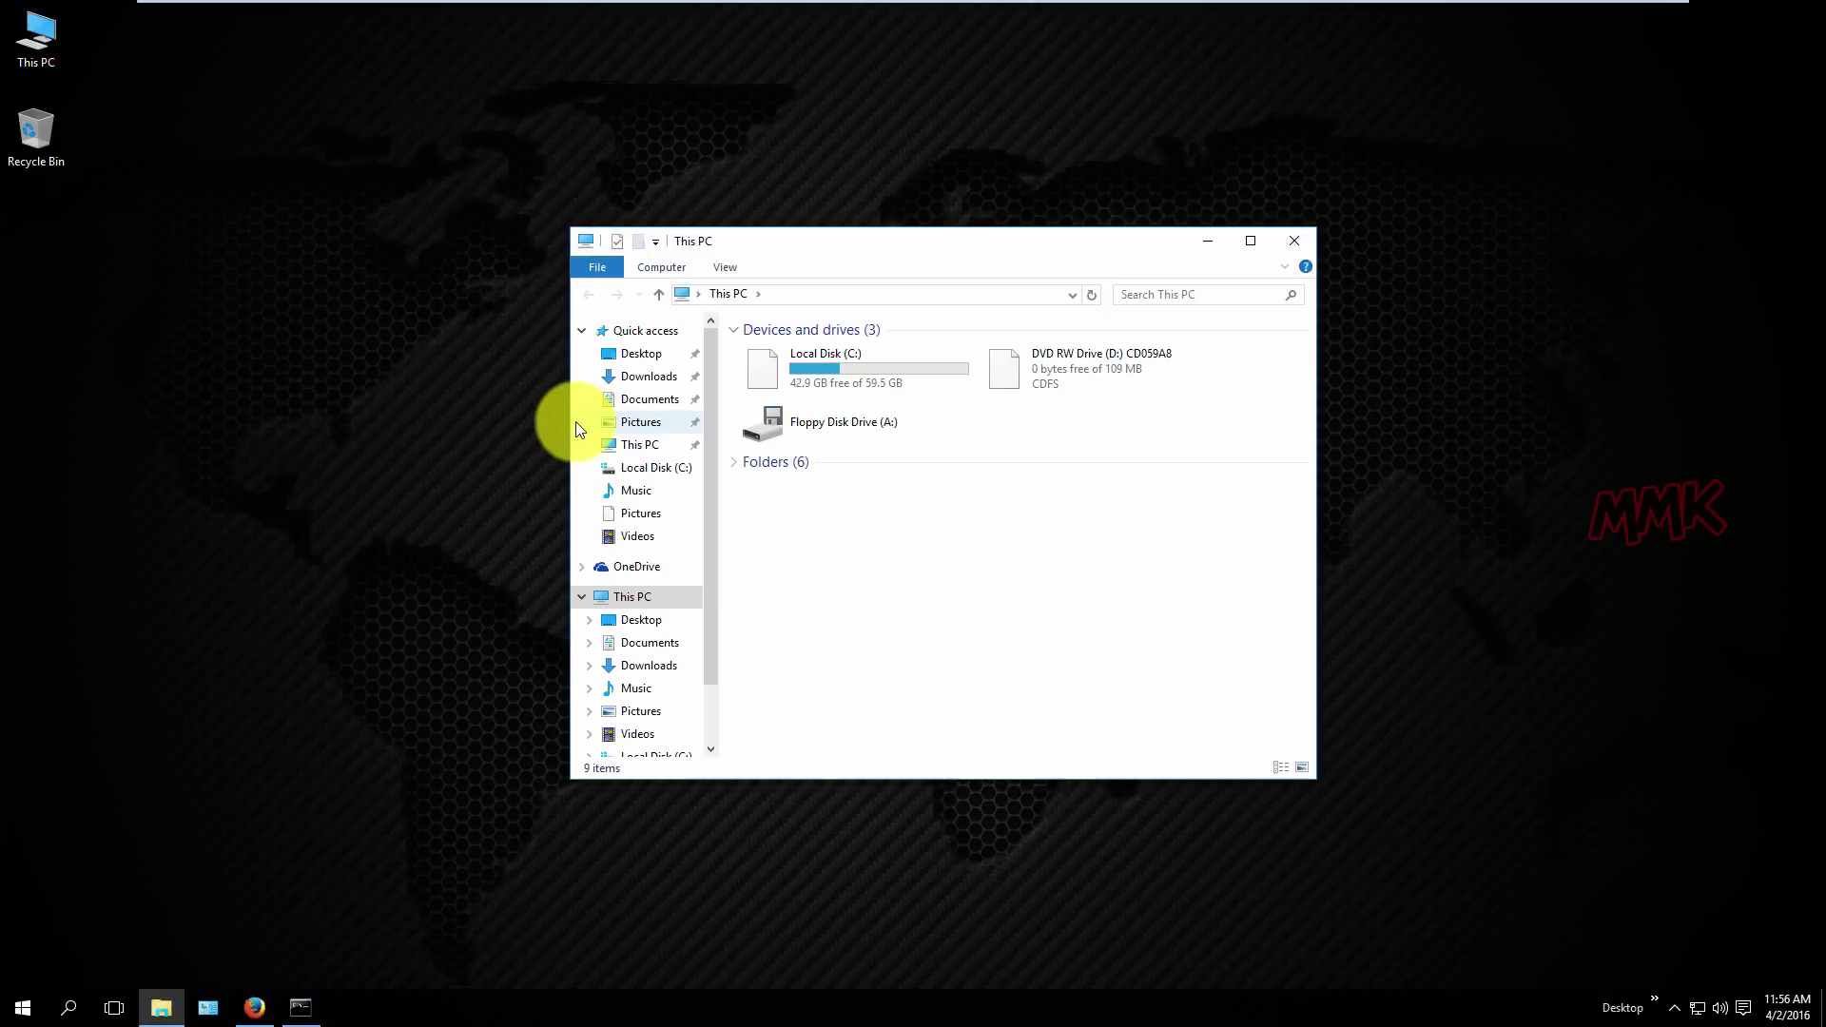
click(649, 377)
double_click(784, 352)
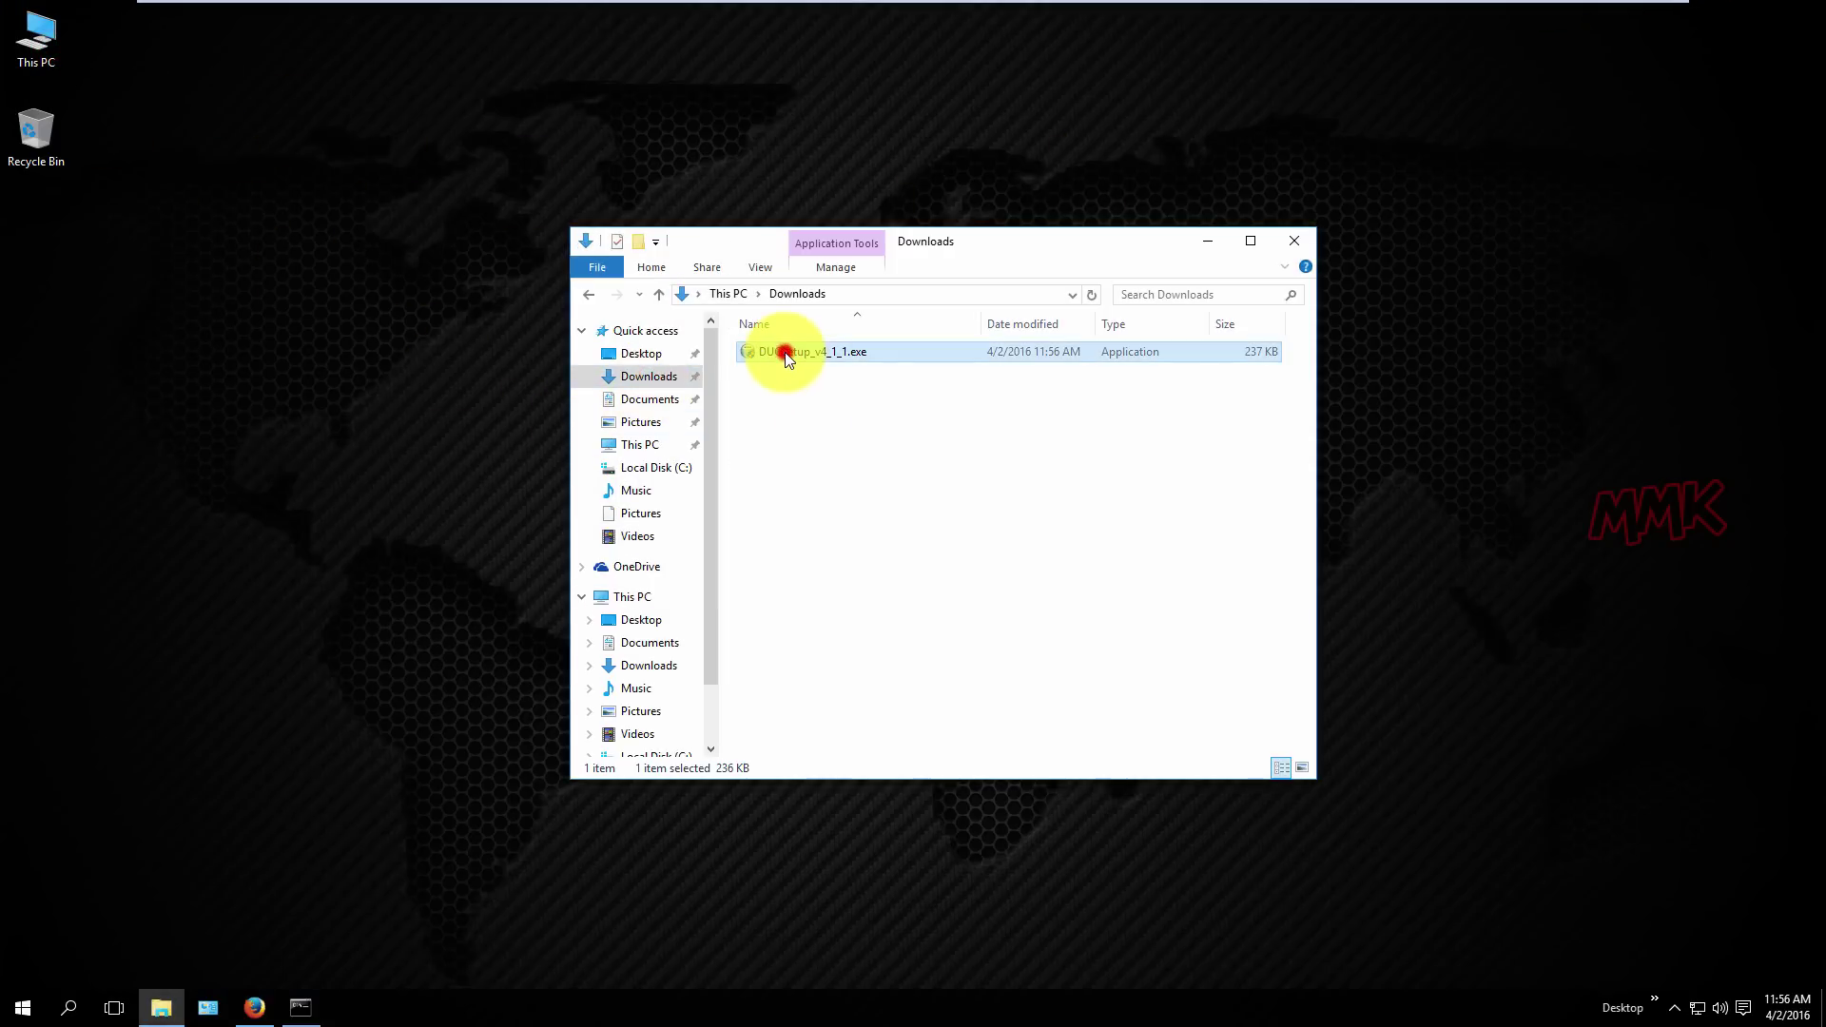
click(1010, 655)
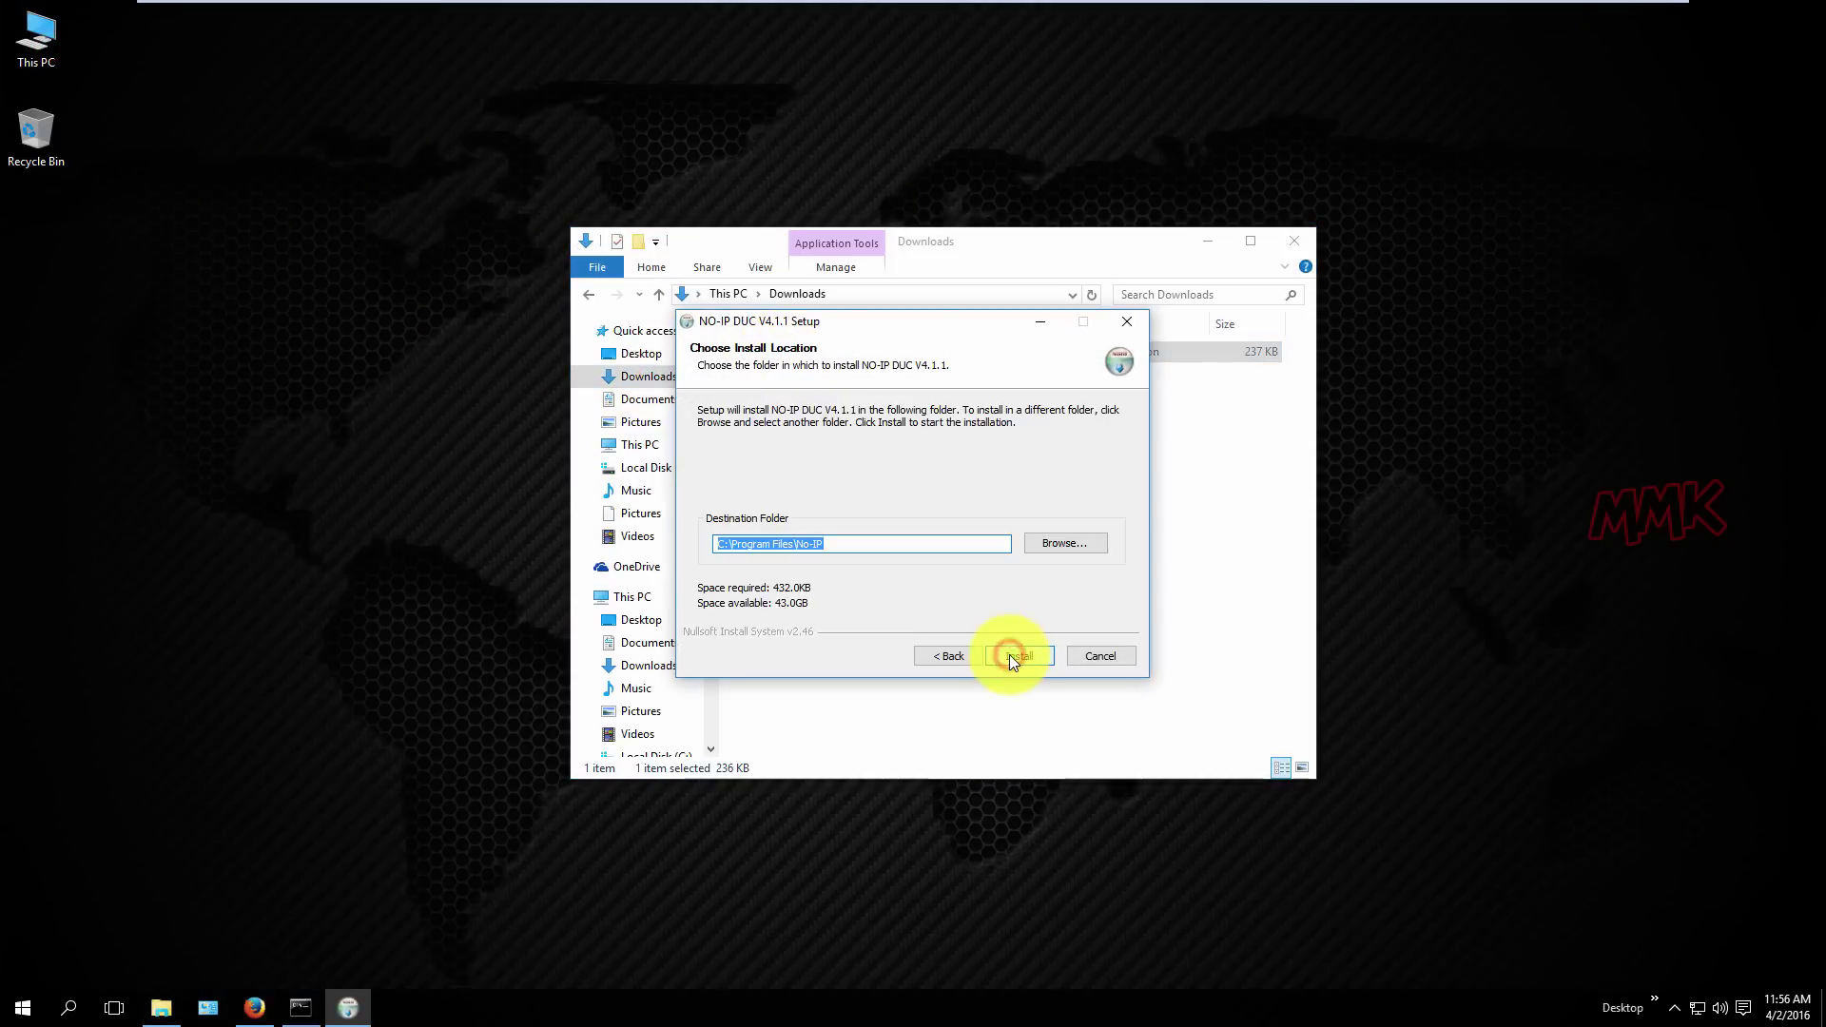
click(1010, 655)
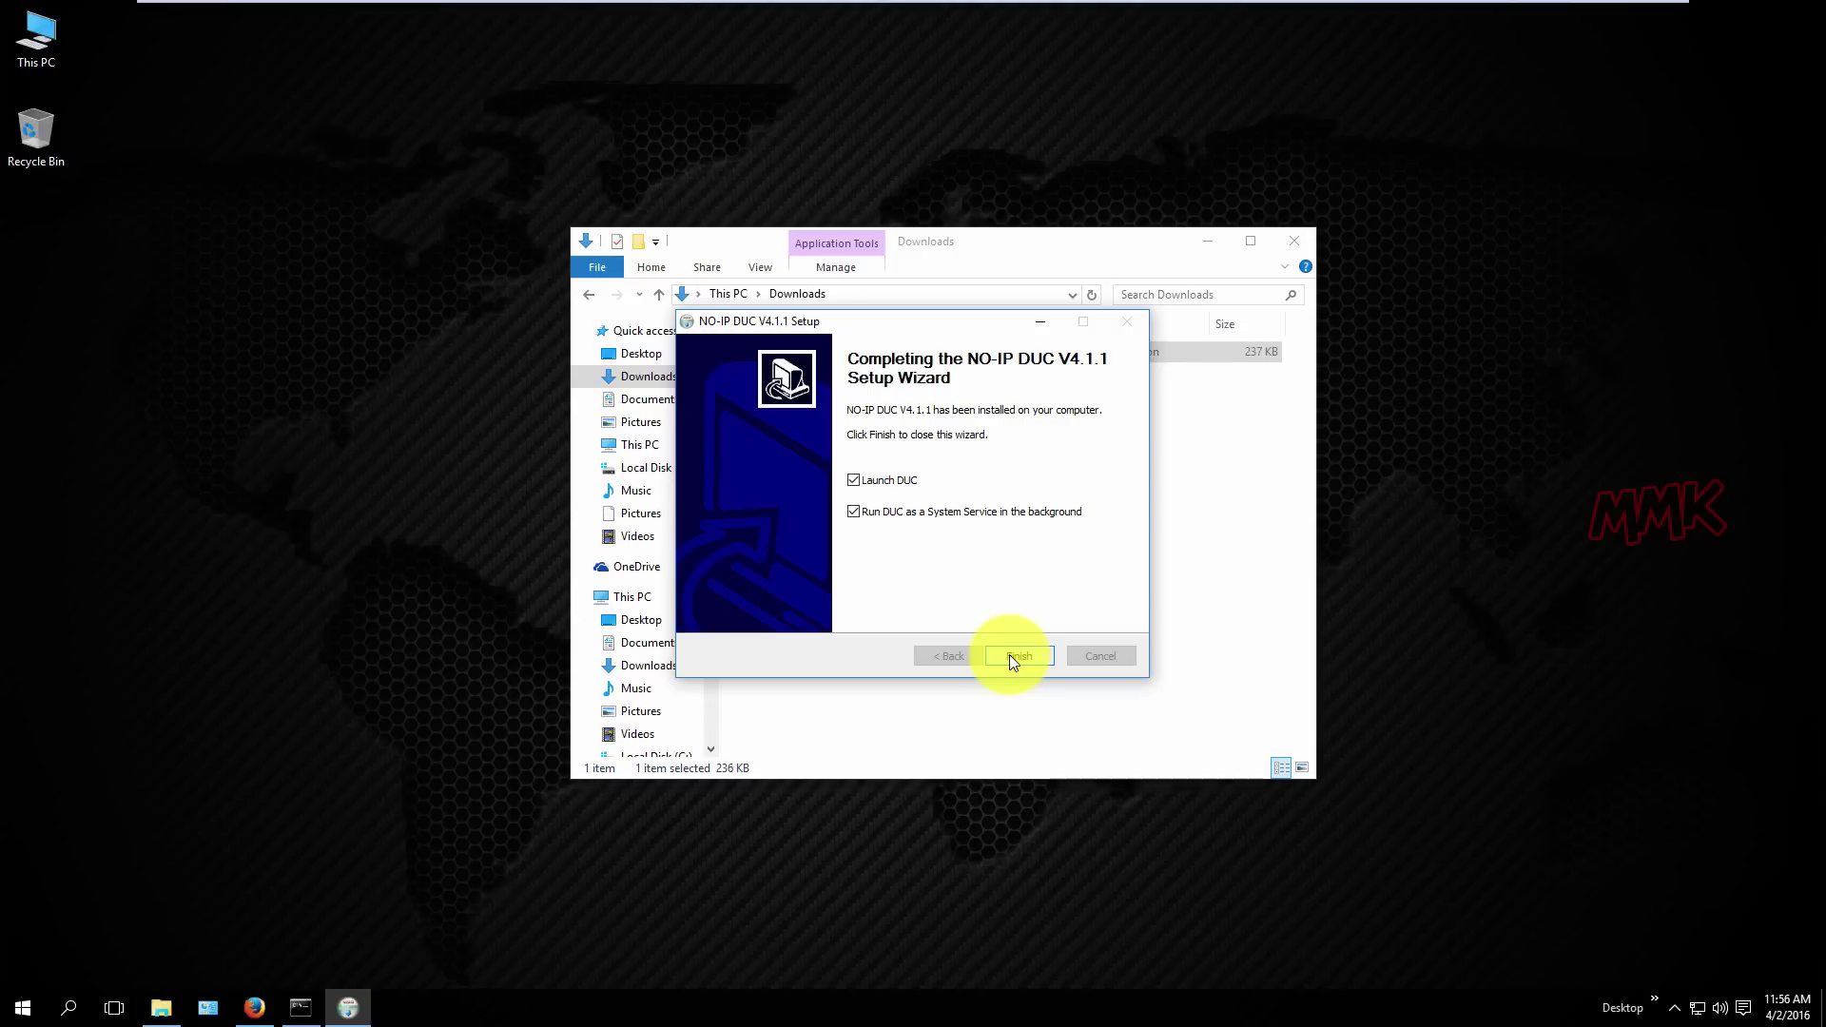
click(1008, 654)
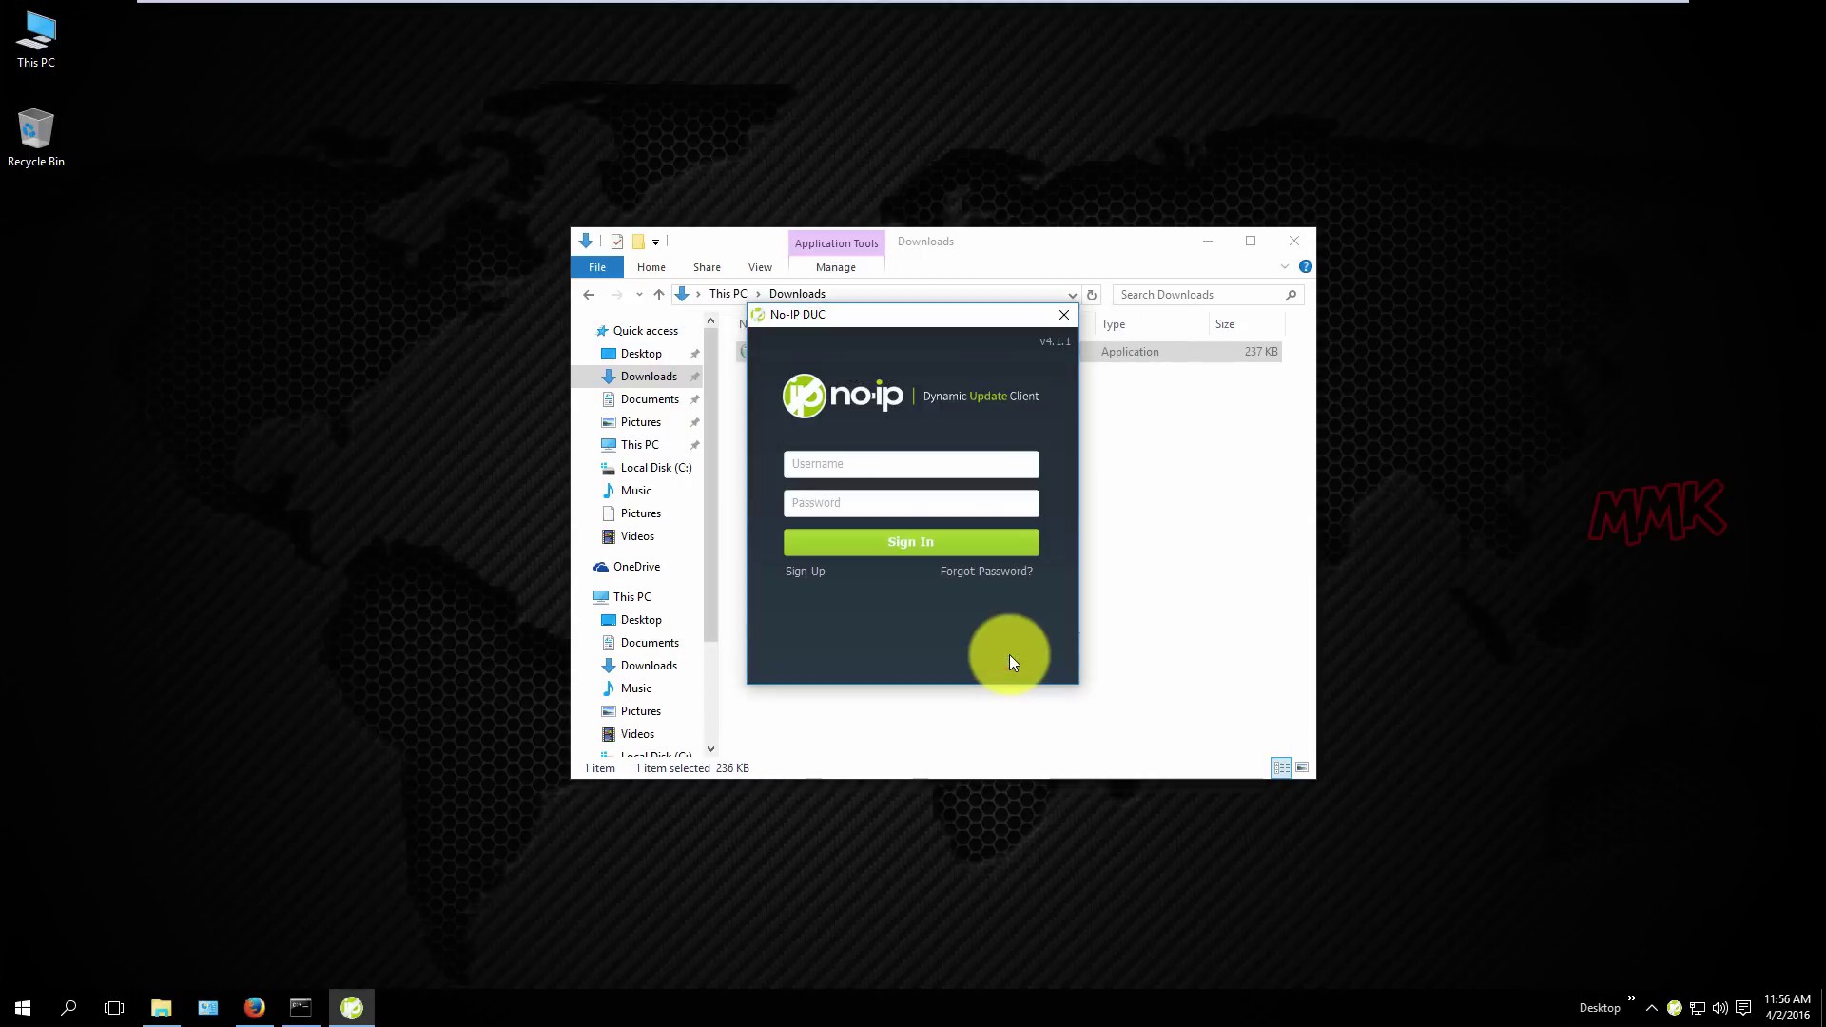
- Sign in to No-IP DUC with the account username and password, then tick and save host wwwmmk.hopto.org
click(873, 470)
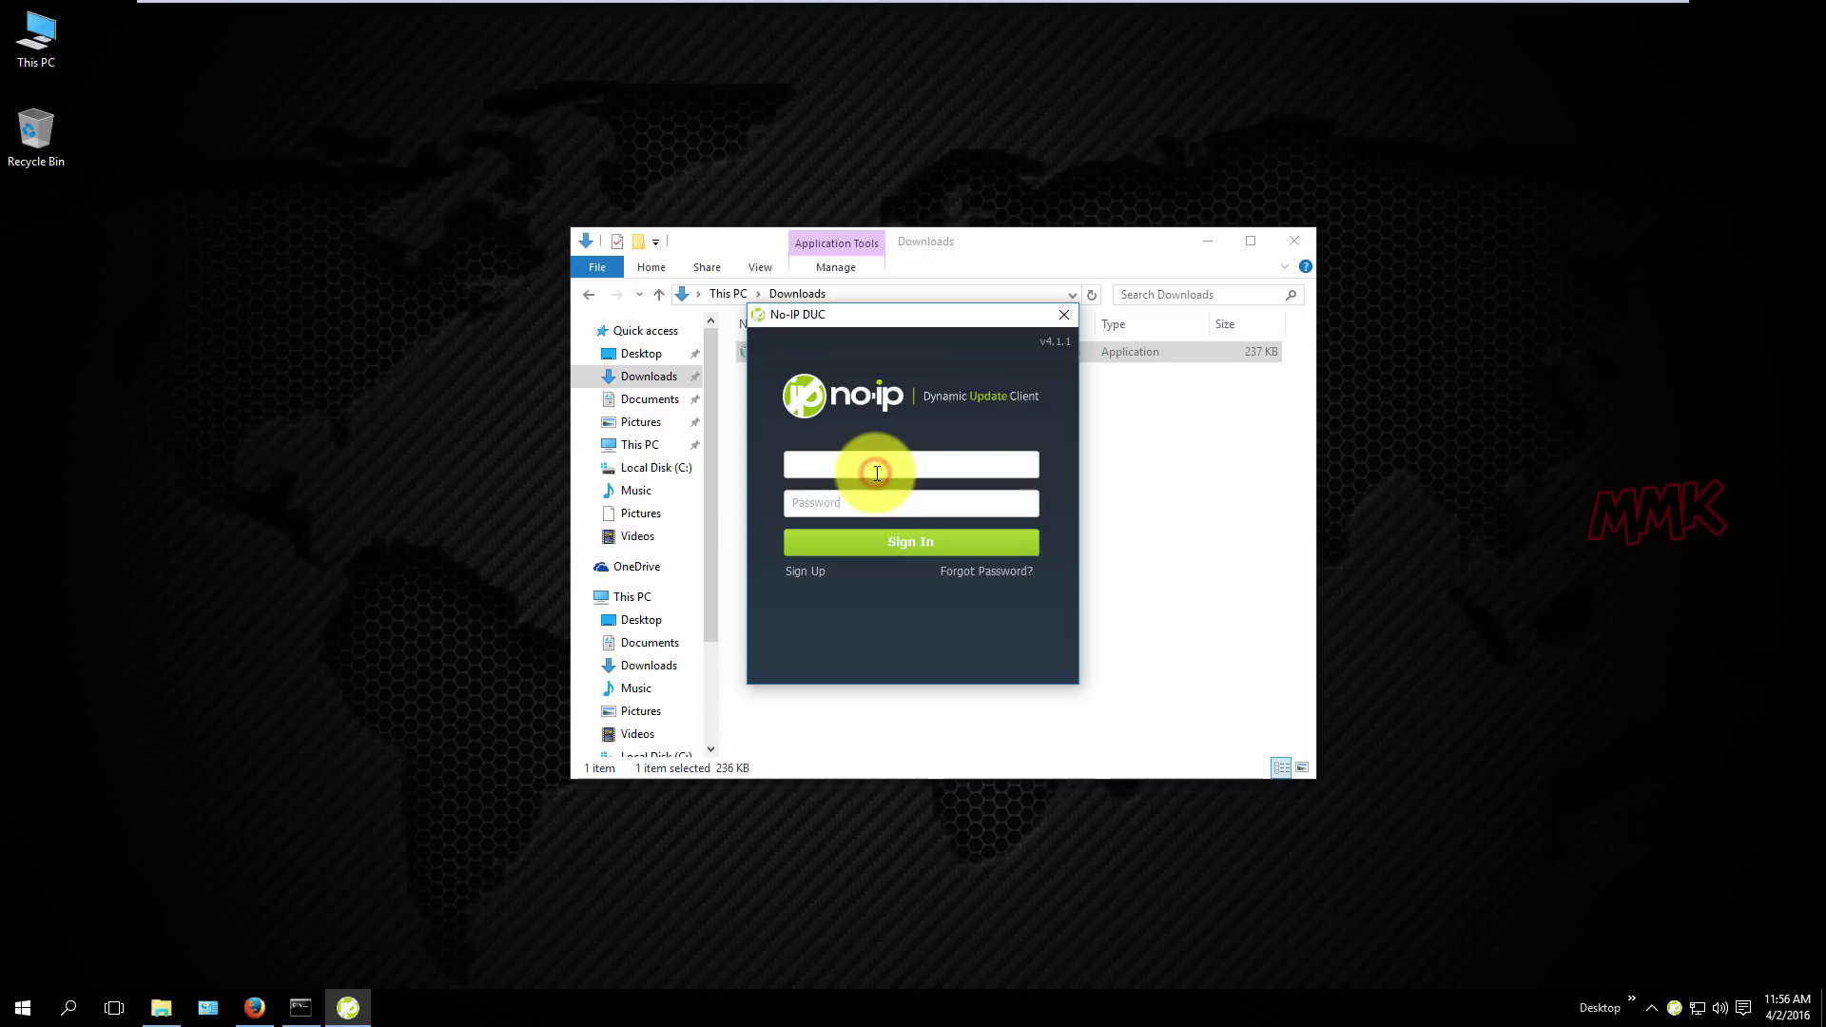
text(krestsss129)
key(Tab)
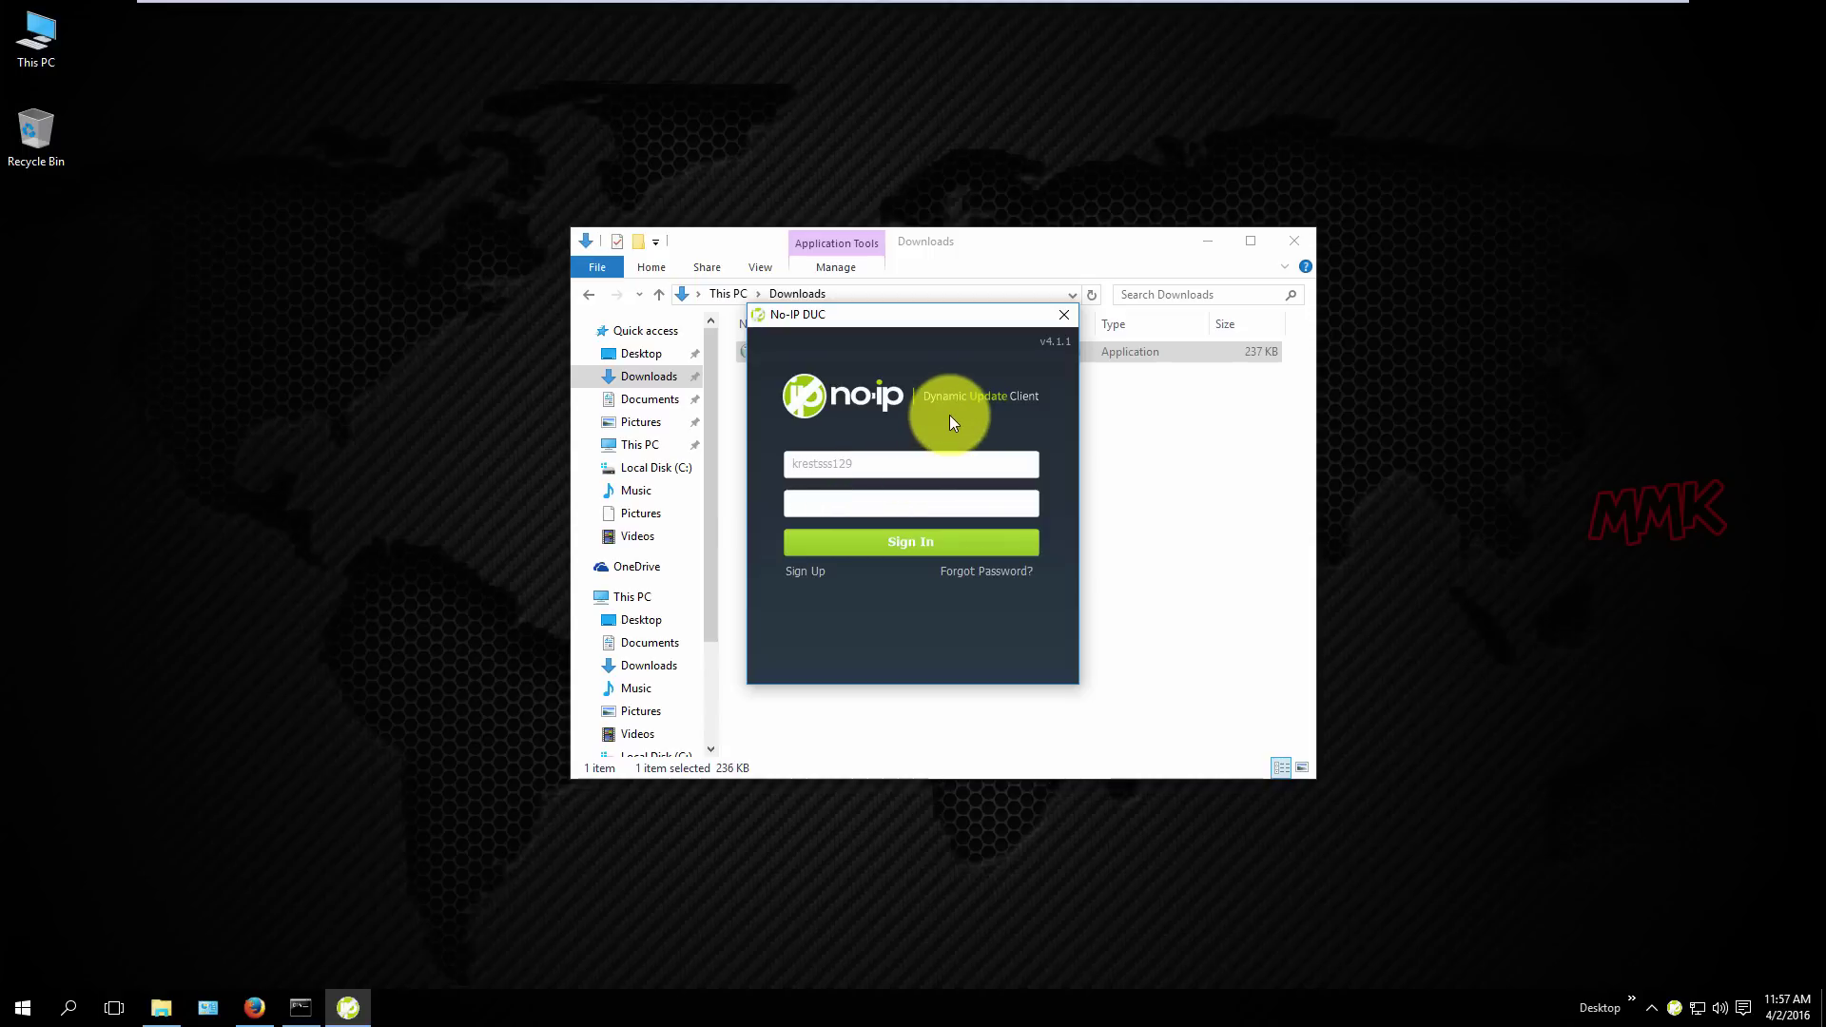
text(***************)
click(894, 544)
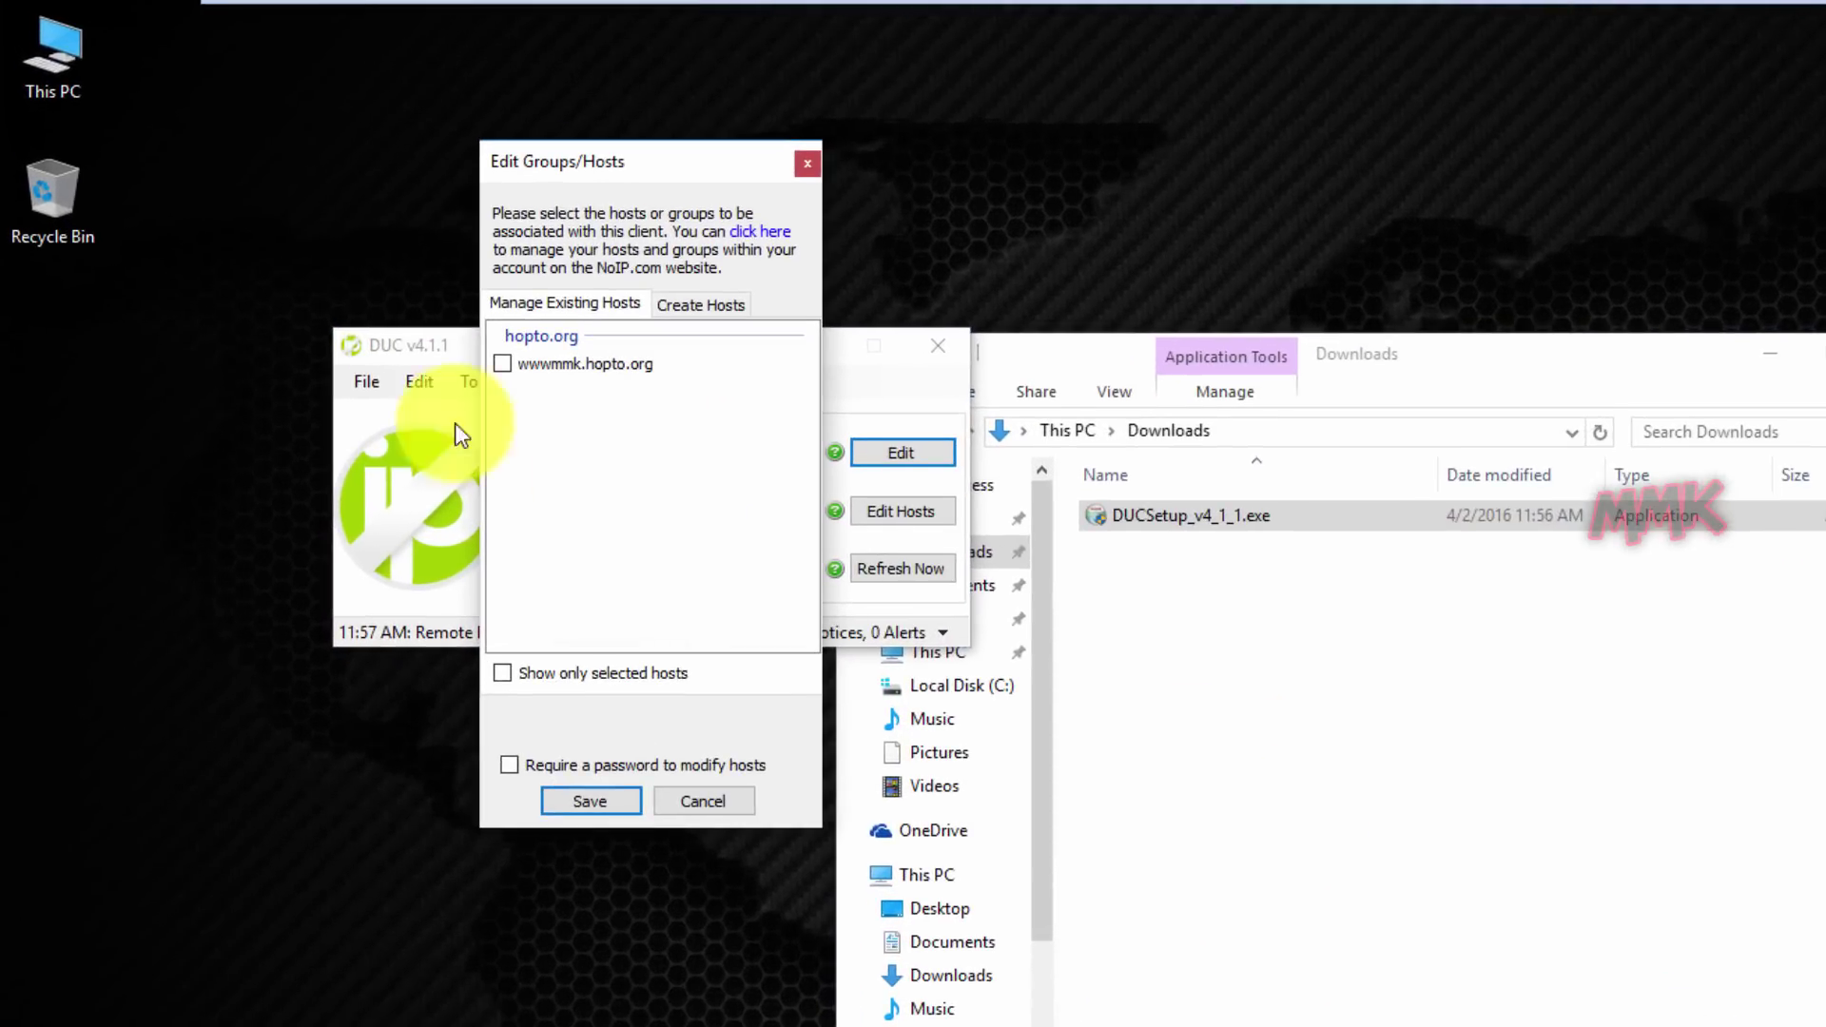
click(502, 363)
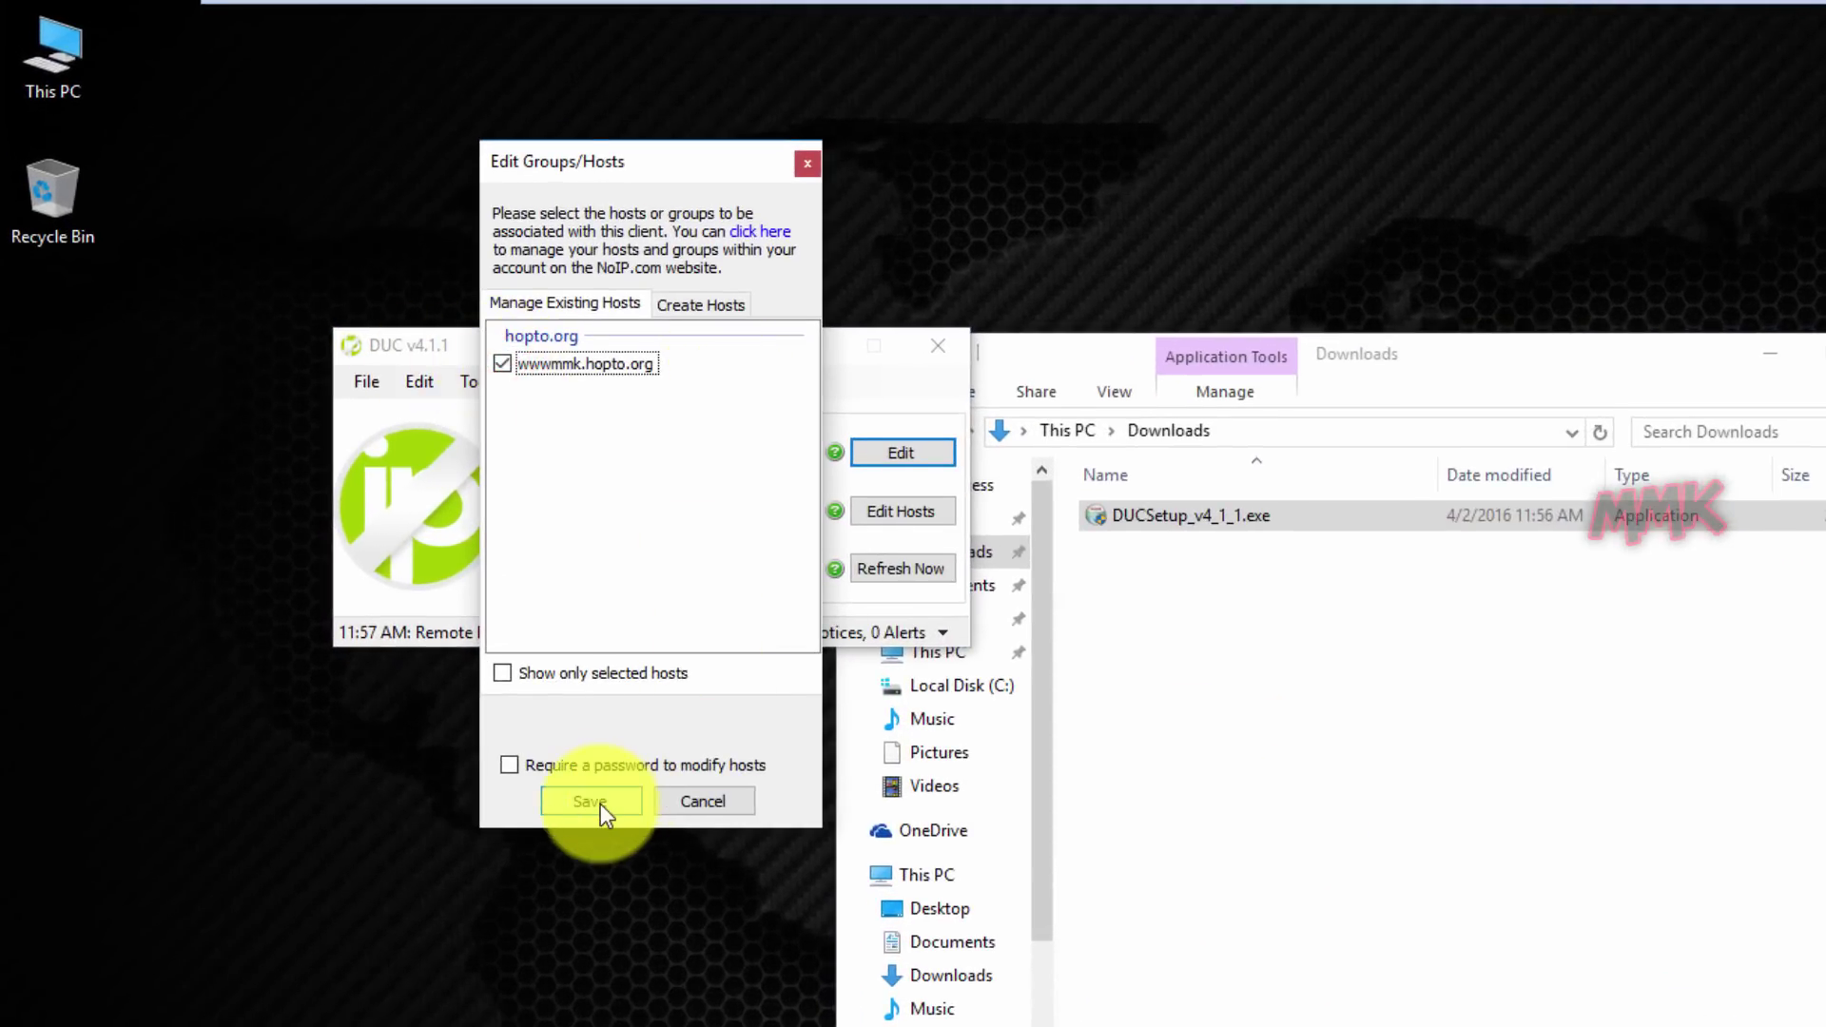
click(601, 803)
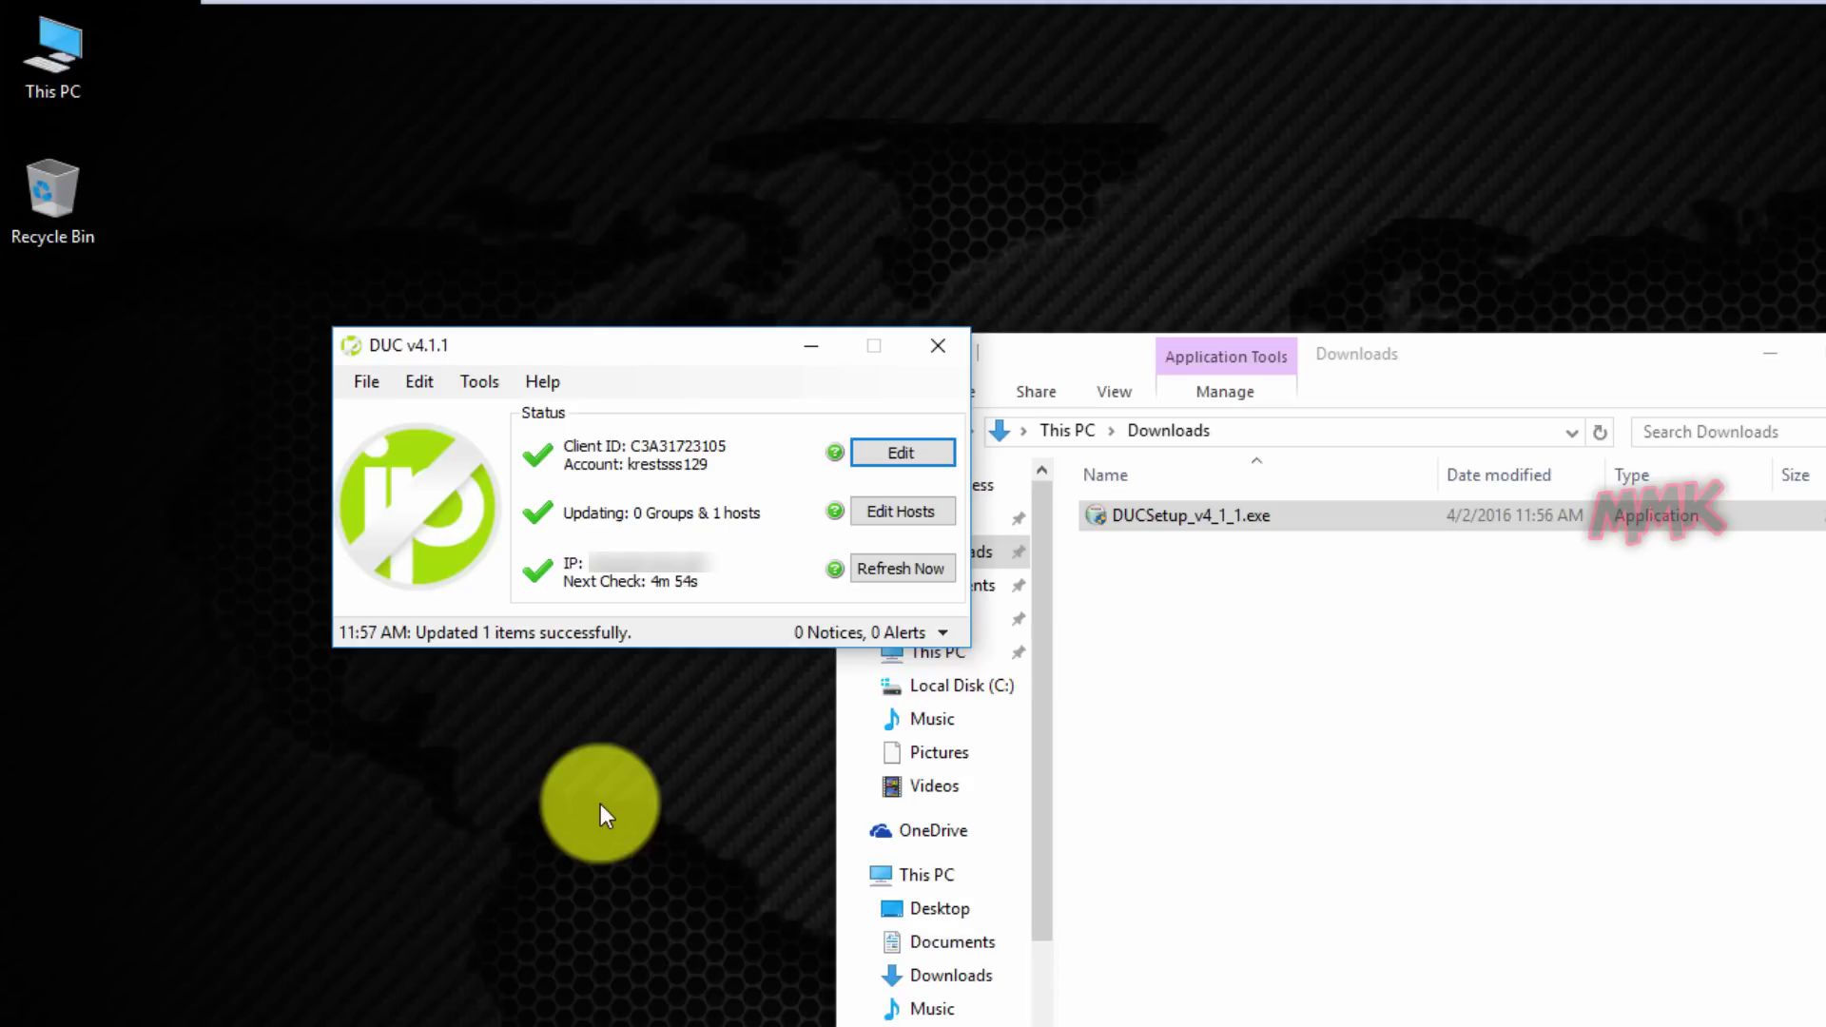
- Close the update client and Downloads windows and switch to the Windows 7 virtual machine
click(940, 337)
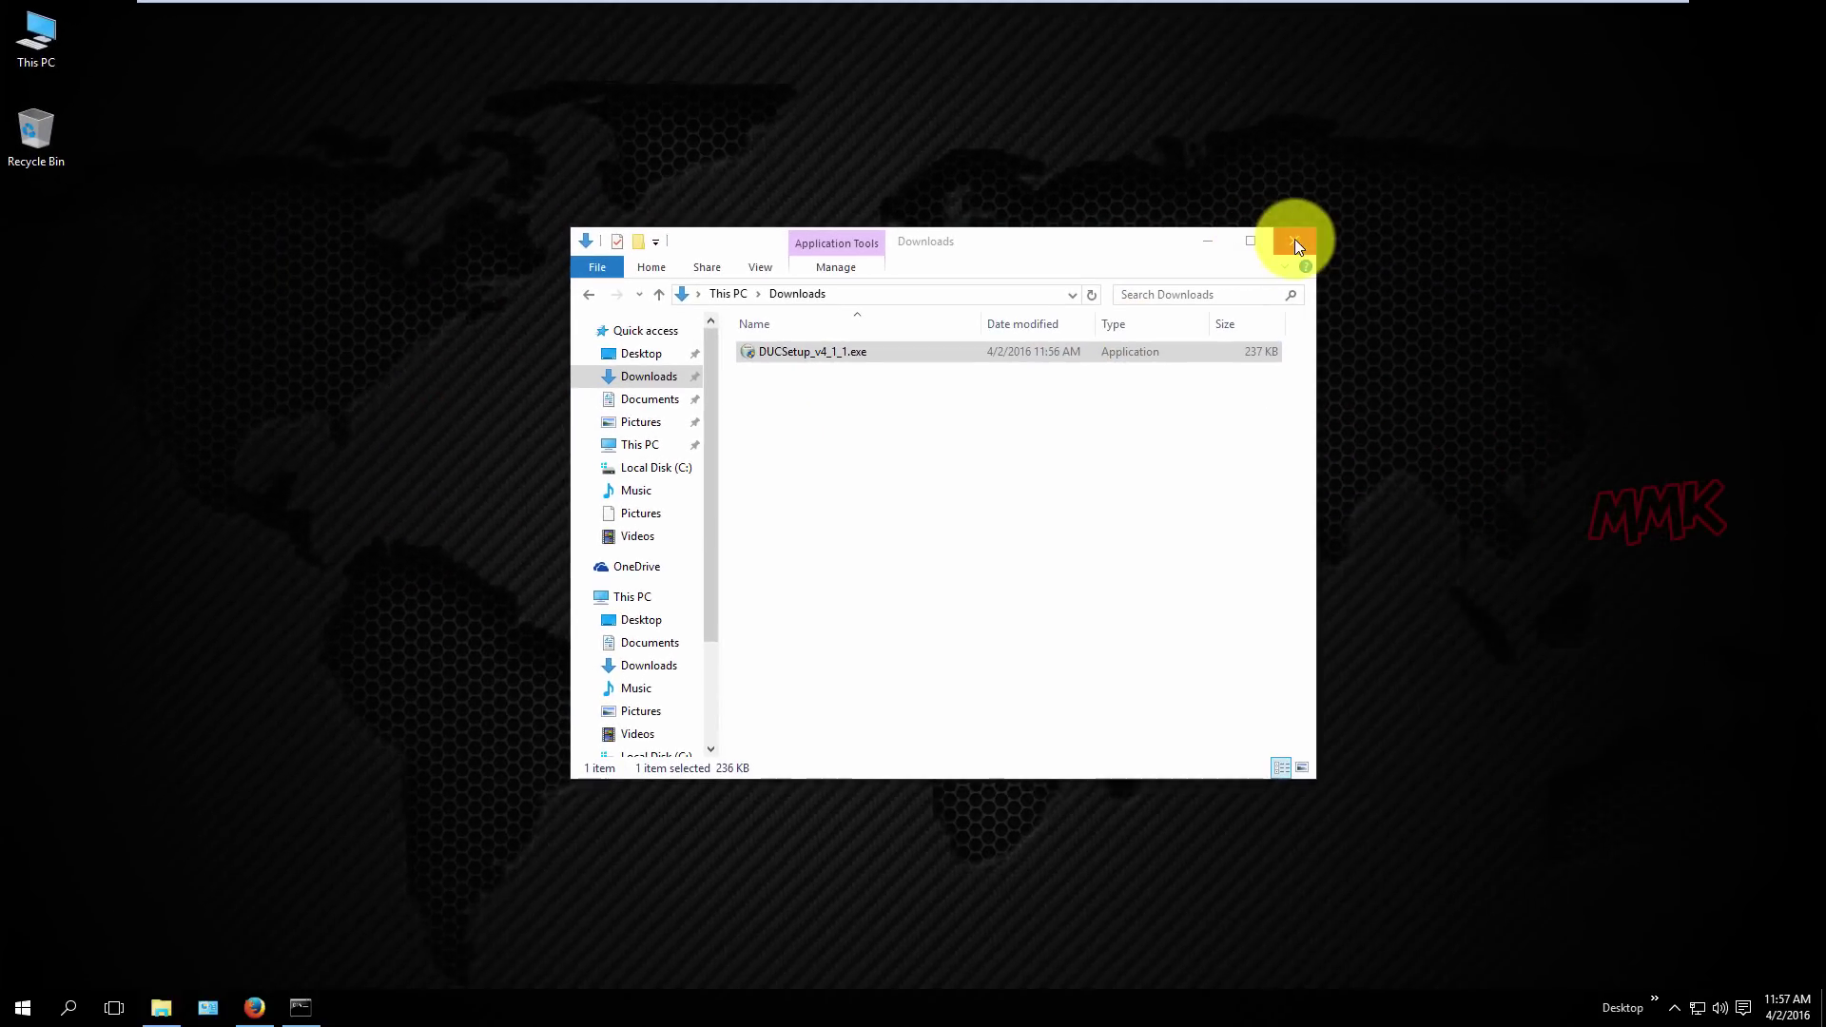
click(1294, 245)
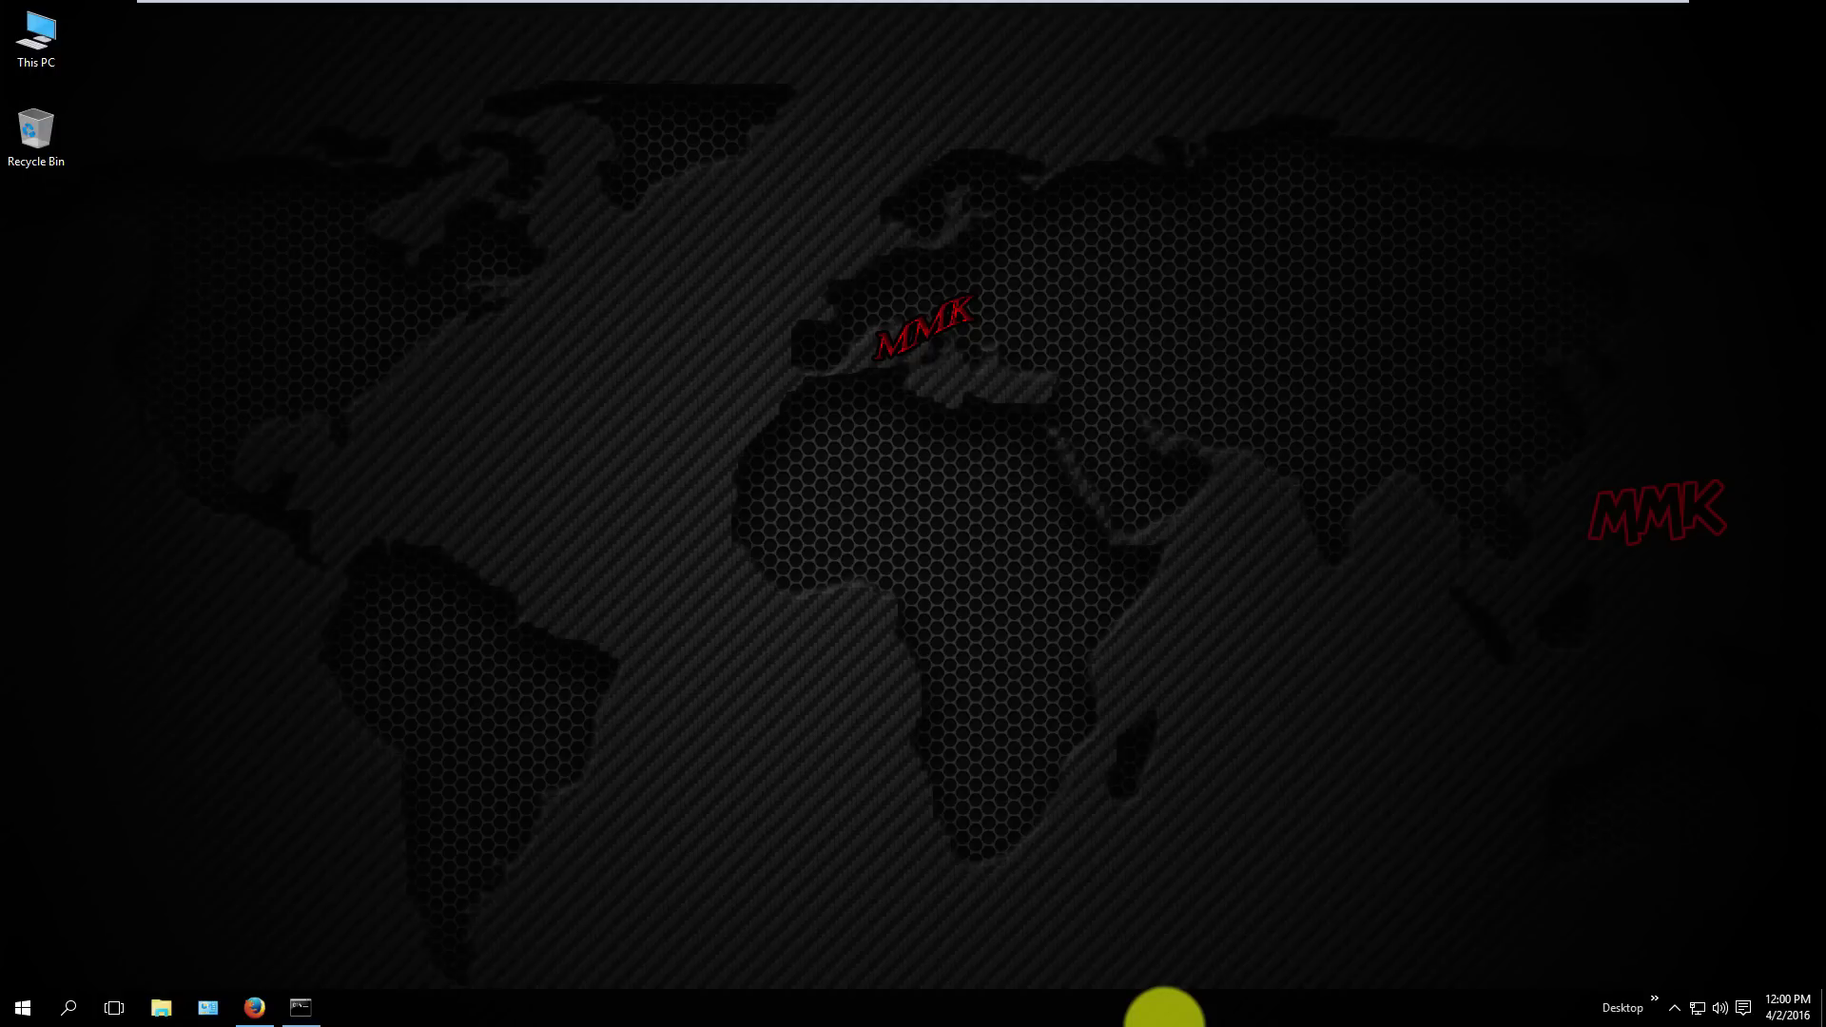
mouse_move(988, 5)
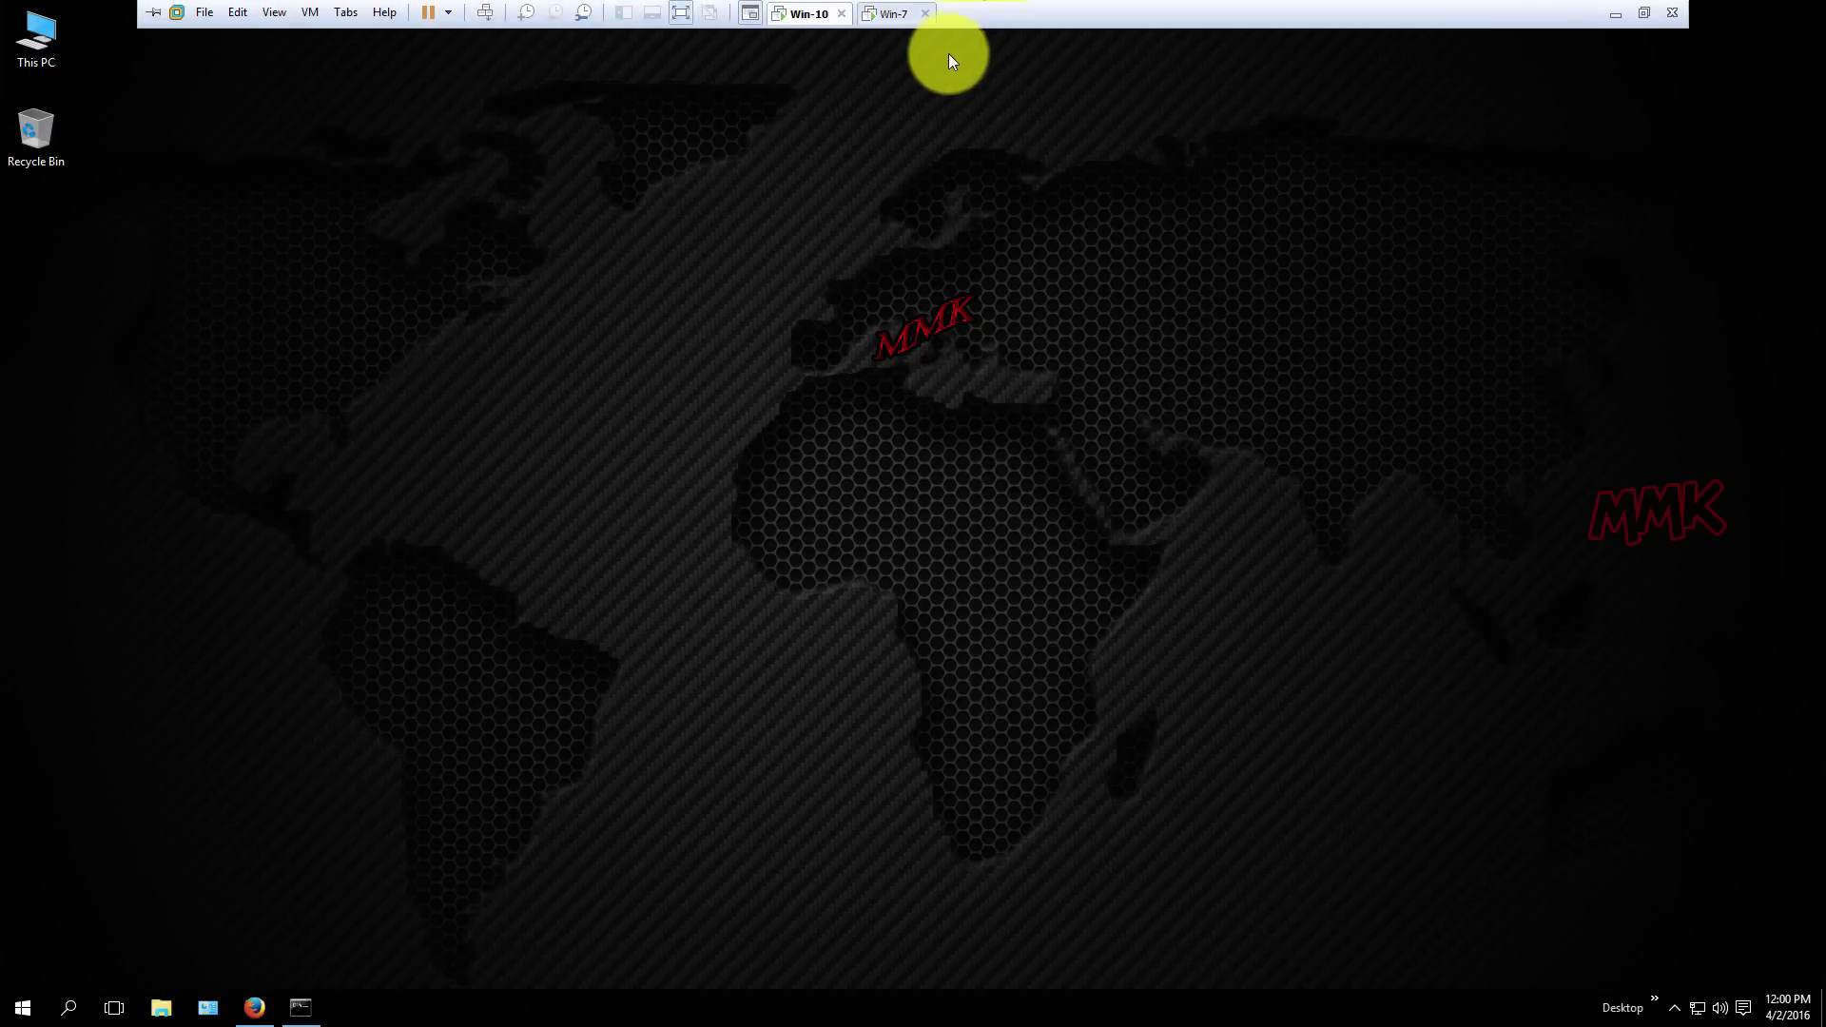
click(892, 19)
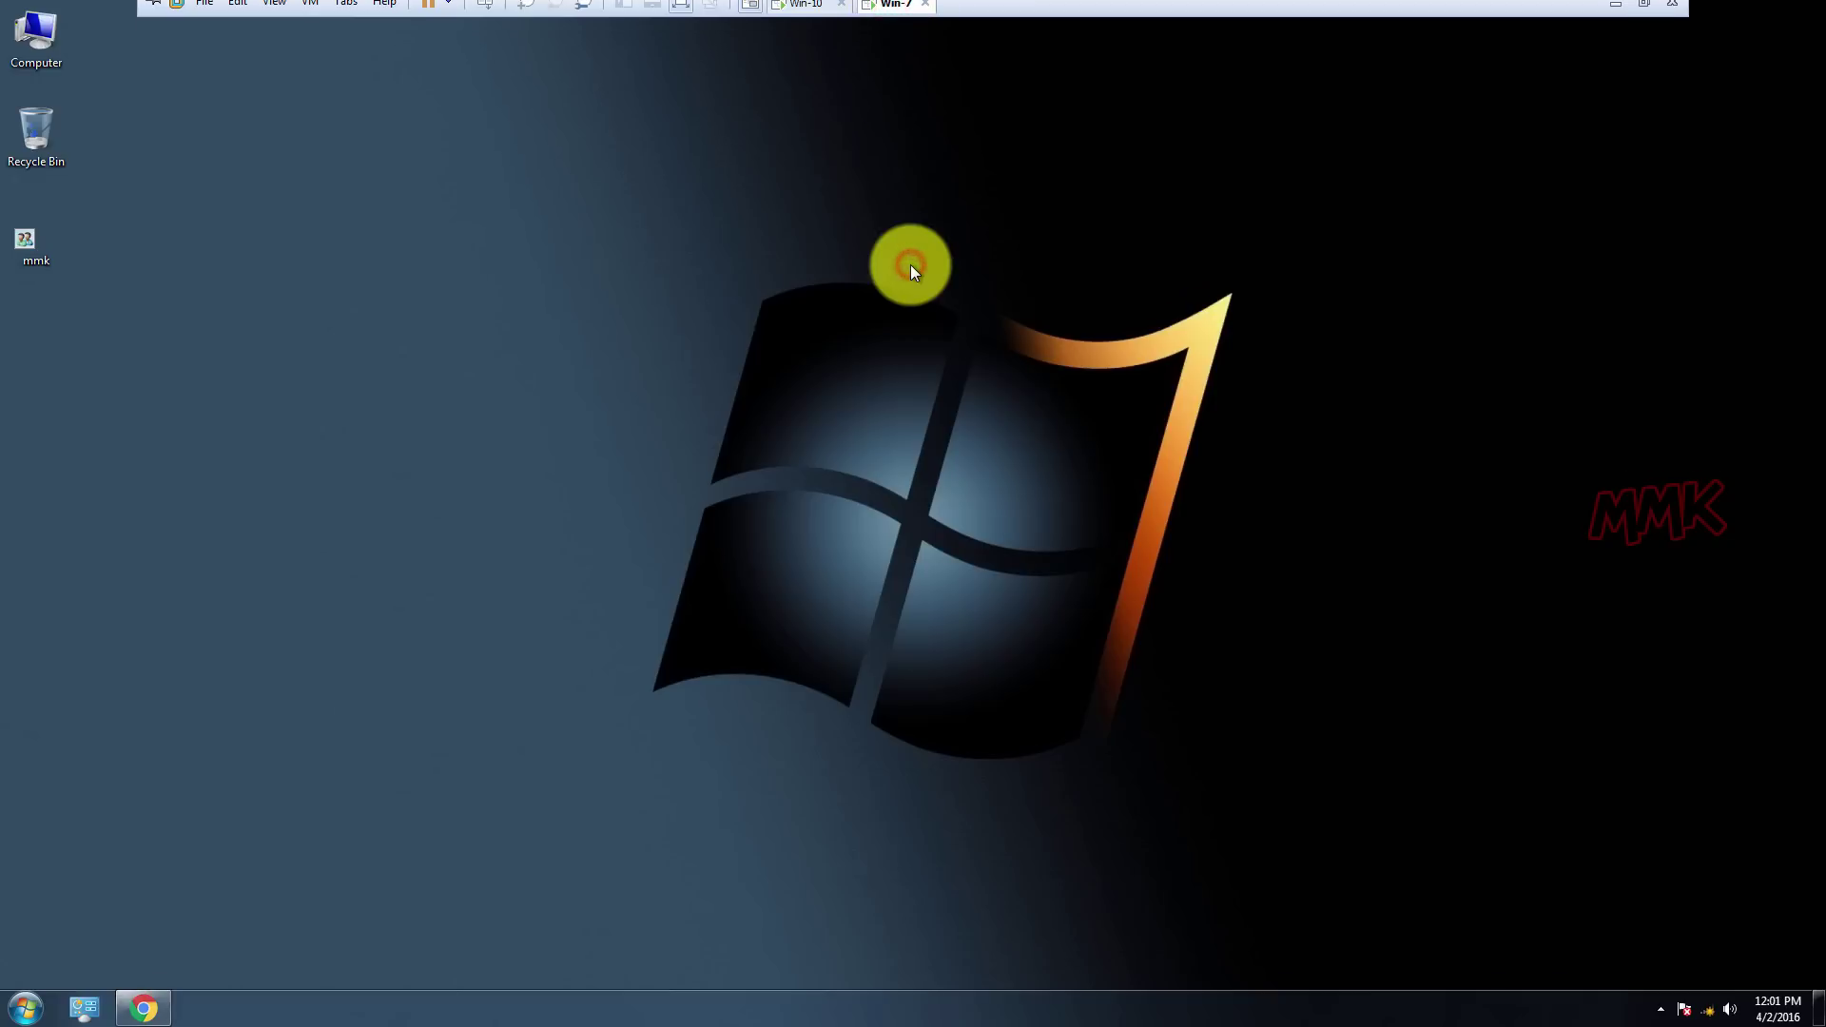
- Connect Windows 7 to the Energy wireless network from the tray network list
click(1709, 1014)
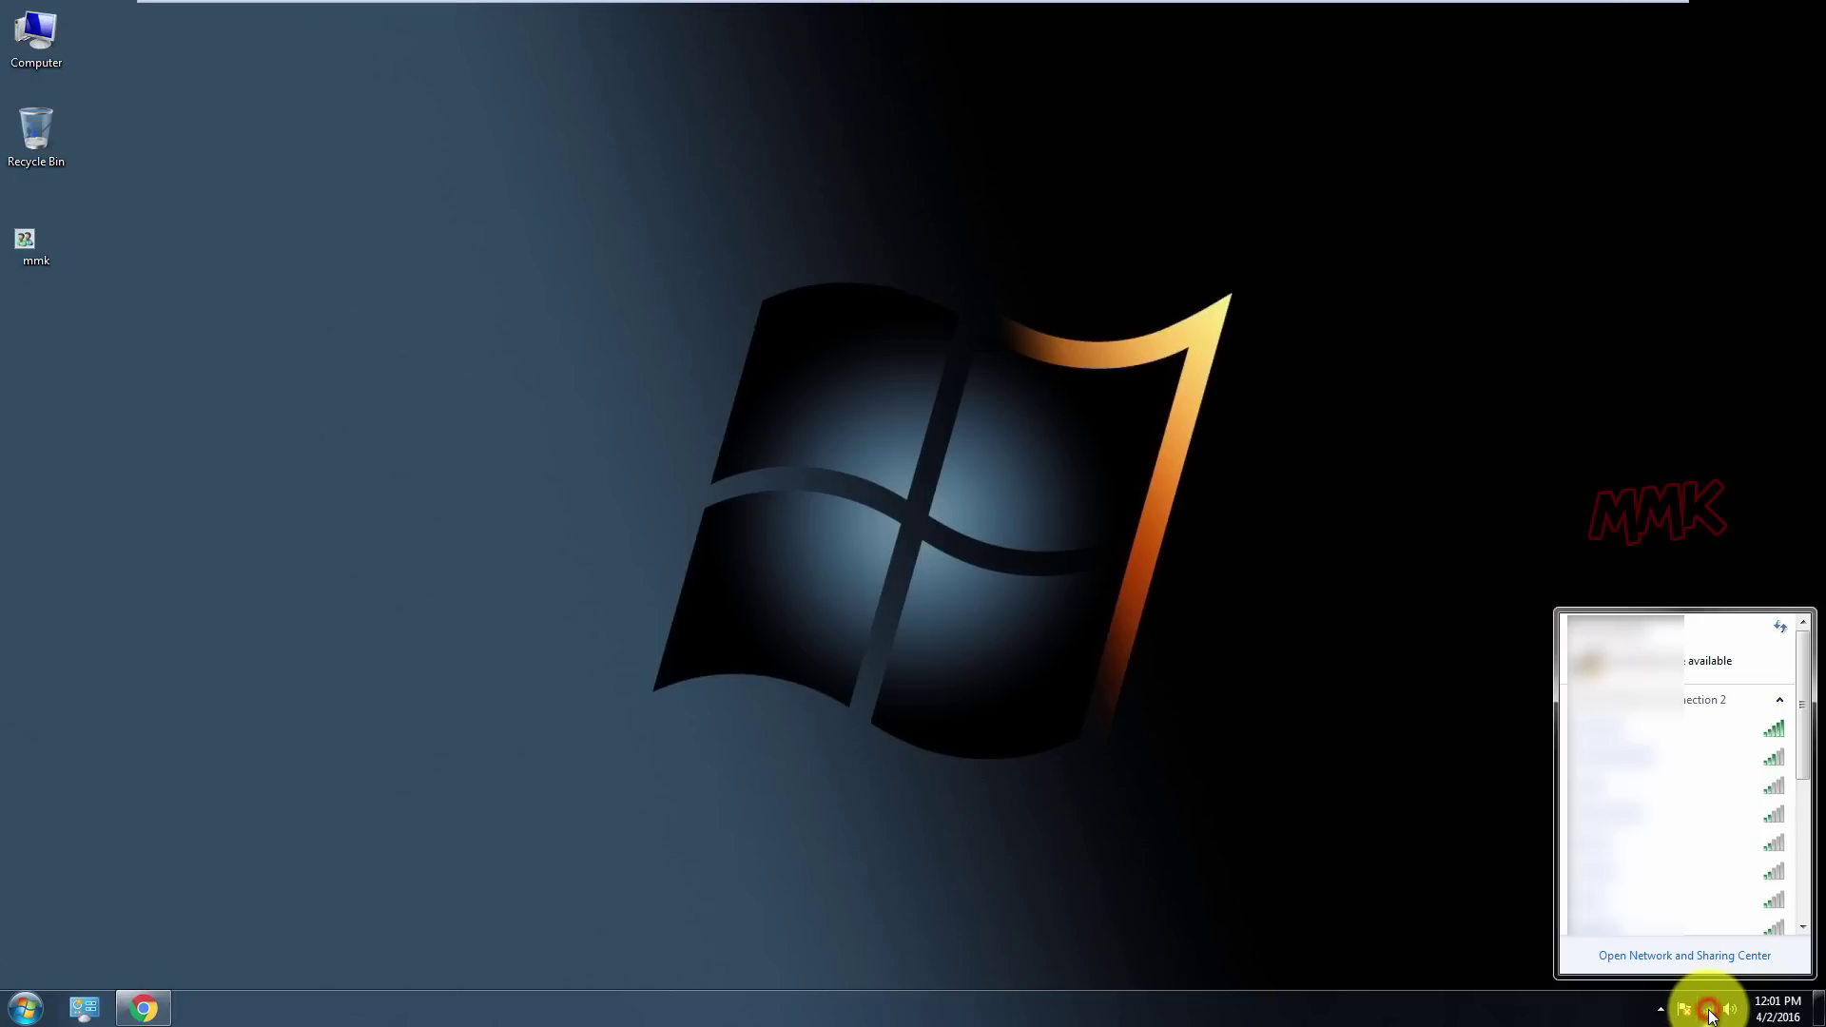
scroll(1674, 866, down, 1)
click(1686, 852)
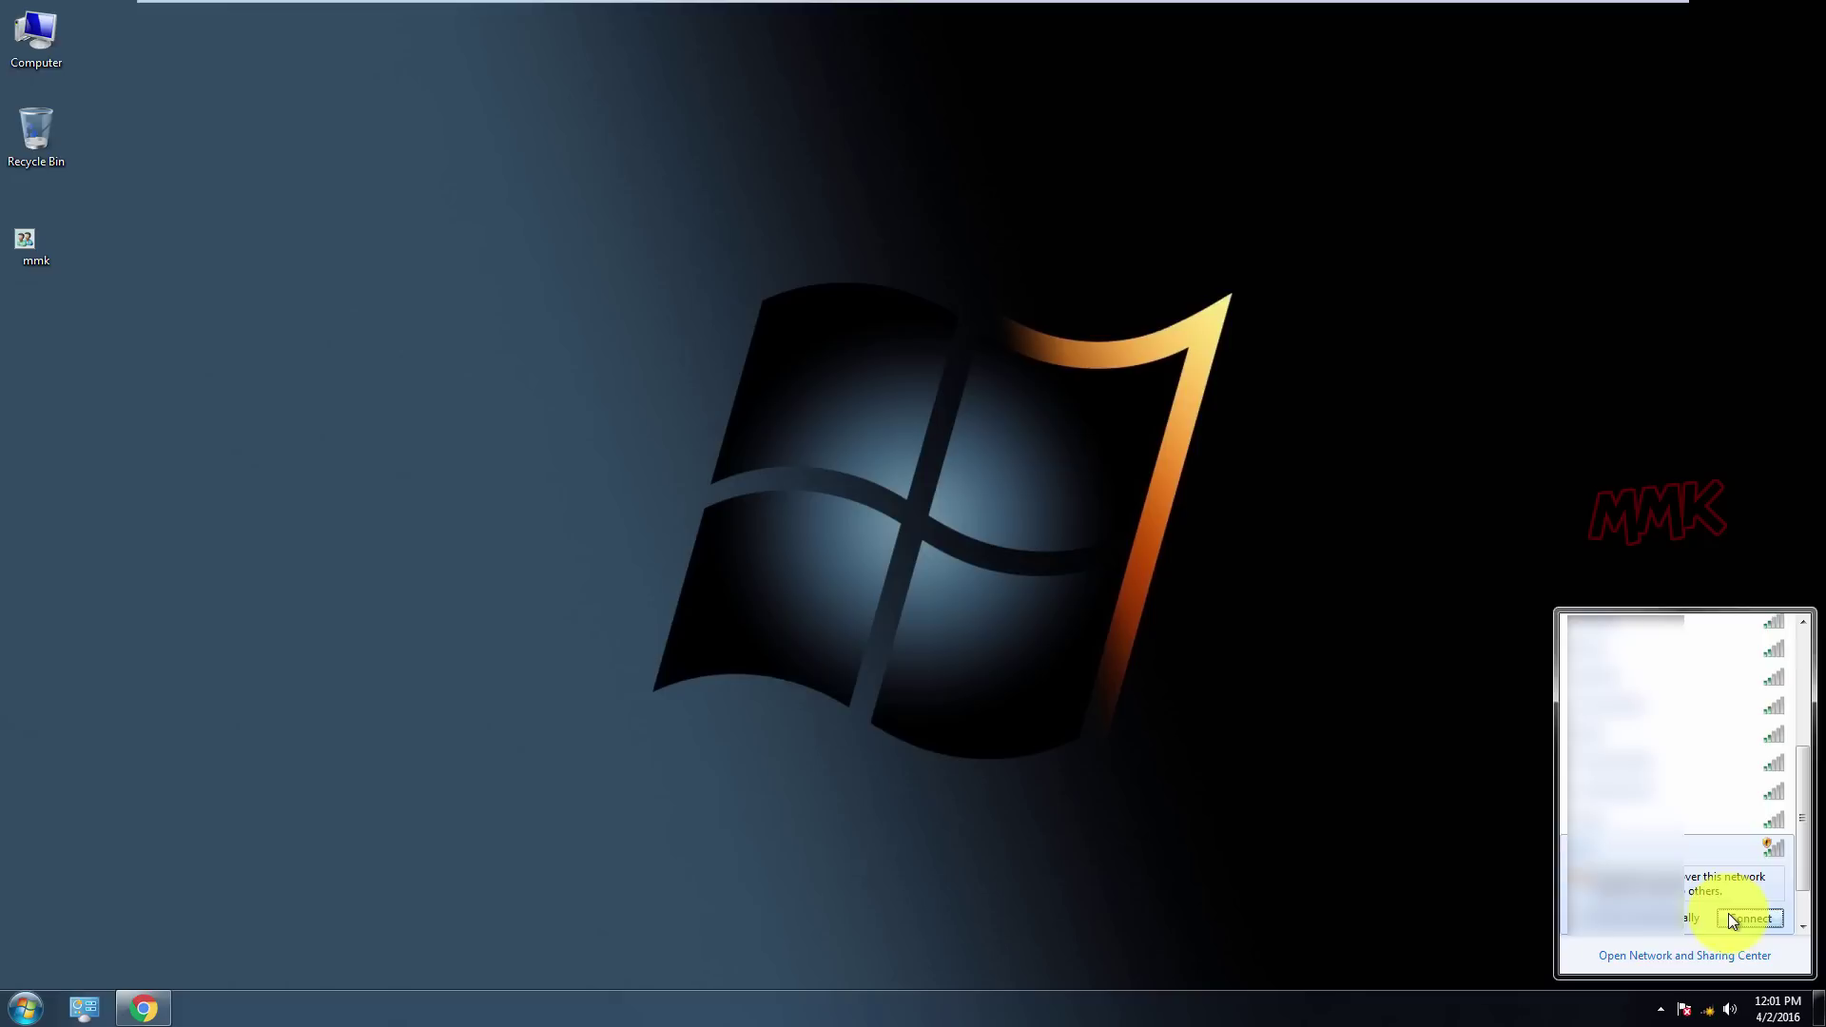
click(1729, 918)
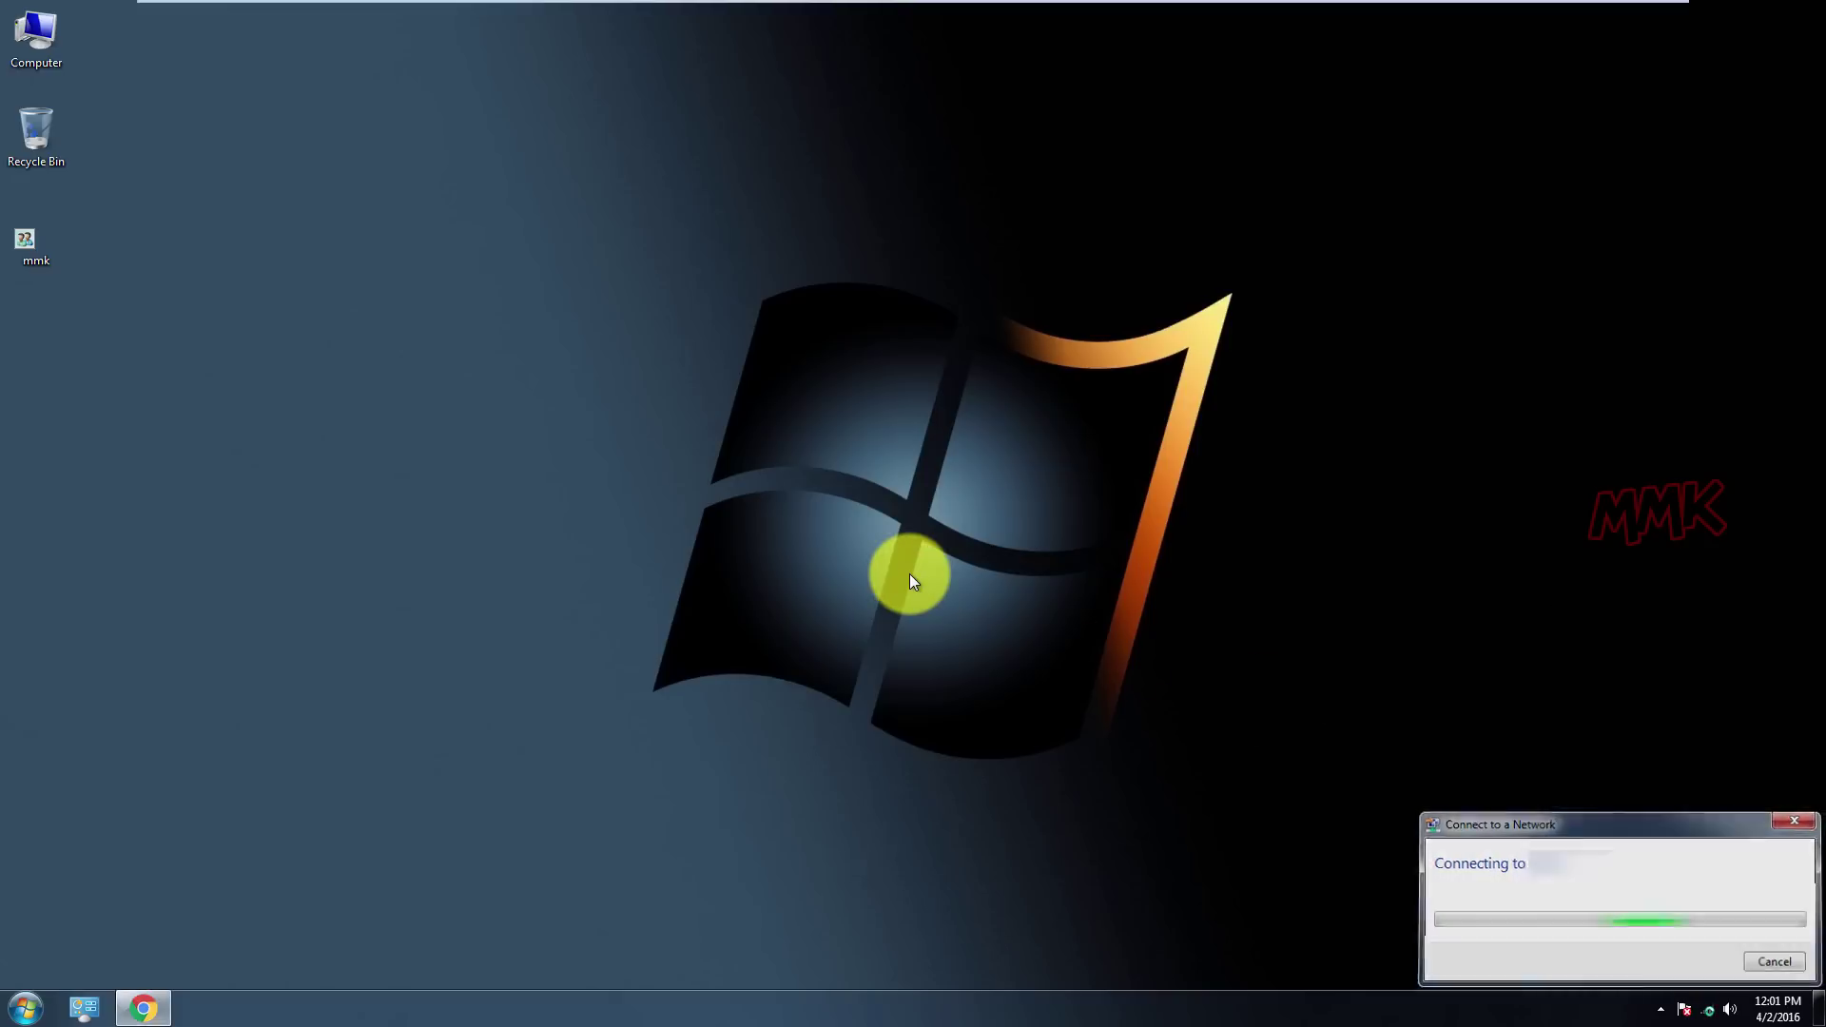
- Start a new Connect to a workplace connection using the Internet connection (VPN)
right_click(1709, 1008)
click(1710, 999)
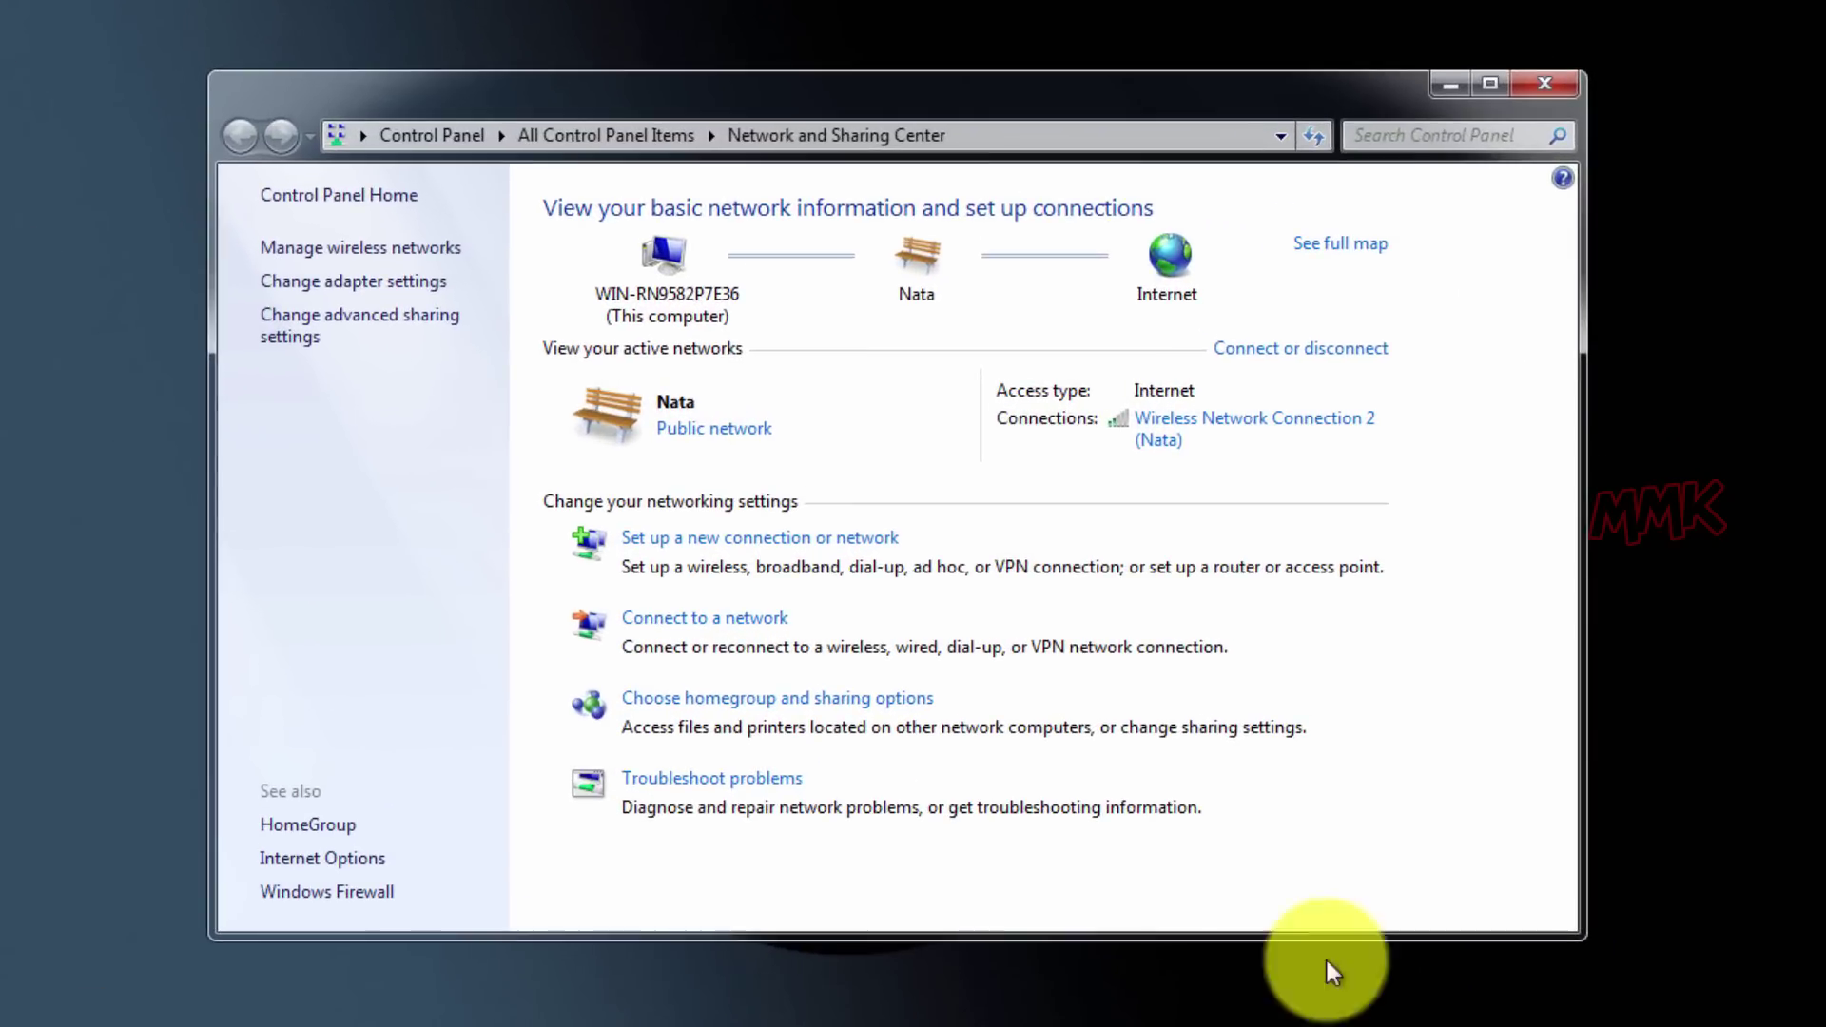
click(804, 539)
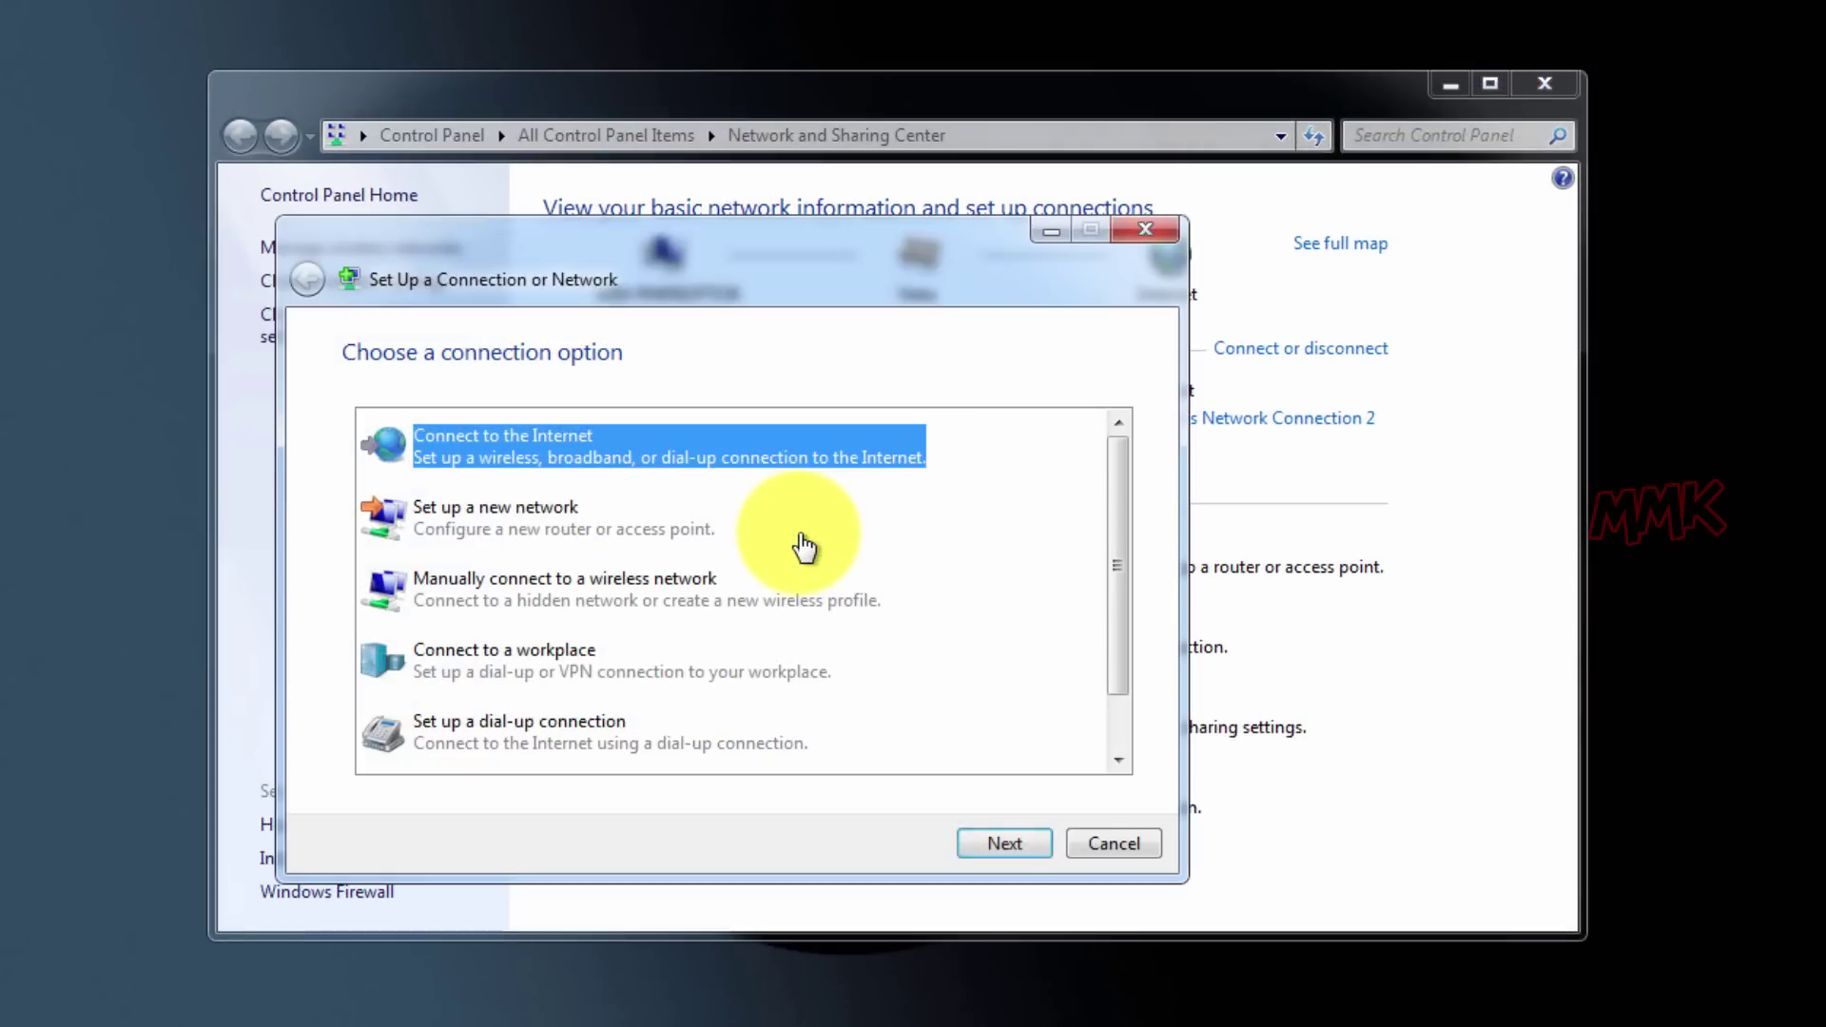
click(621, 675)
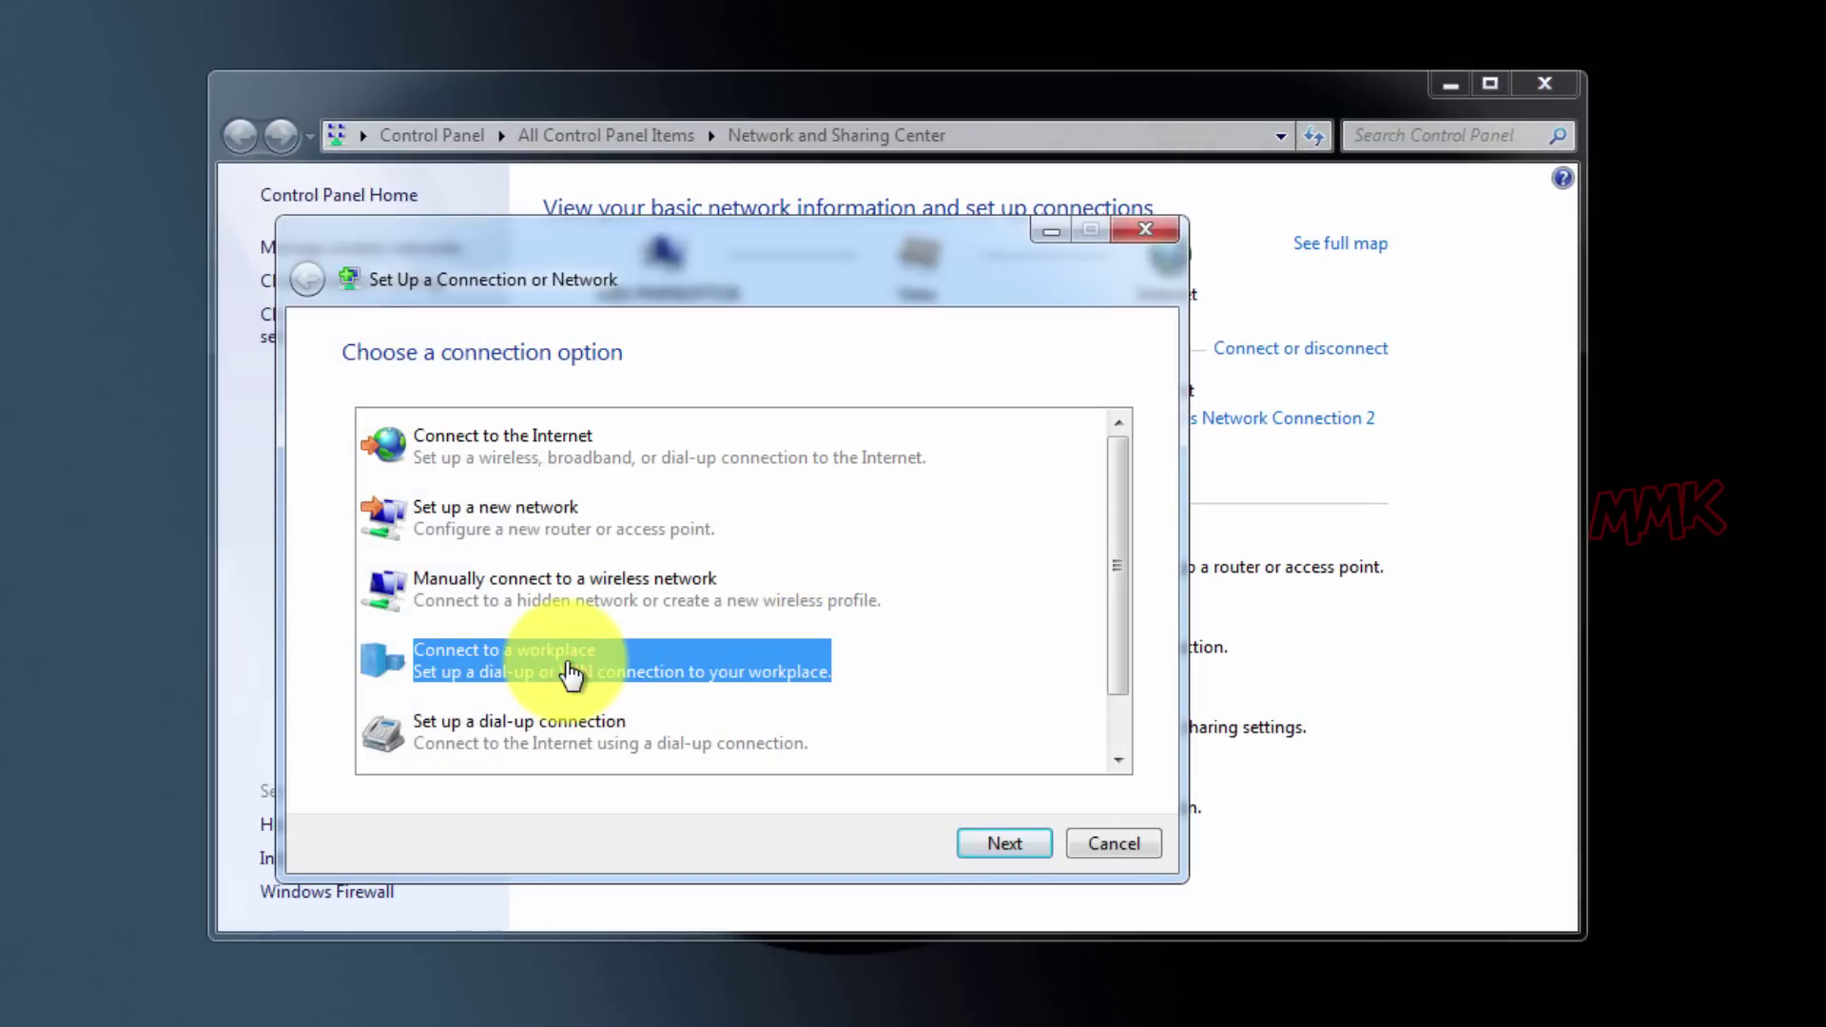
click(984, 842)
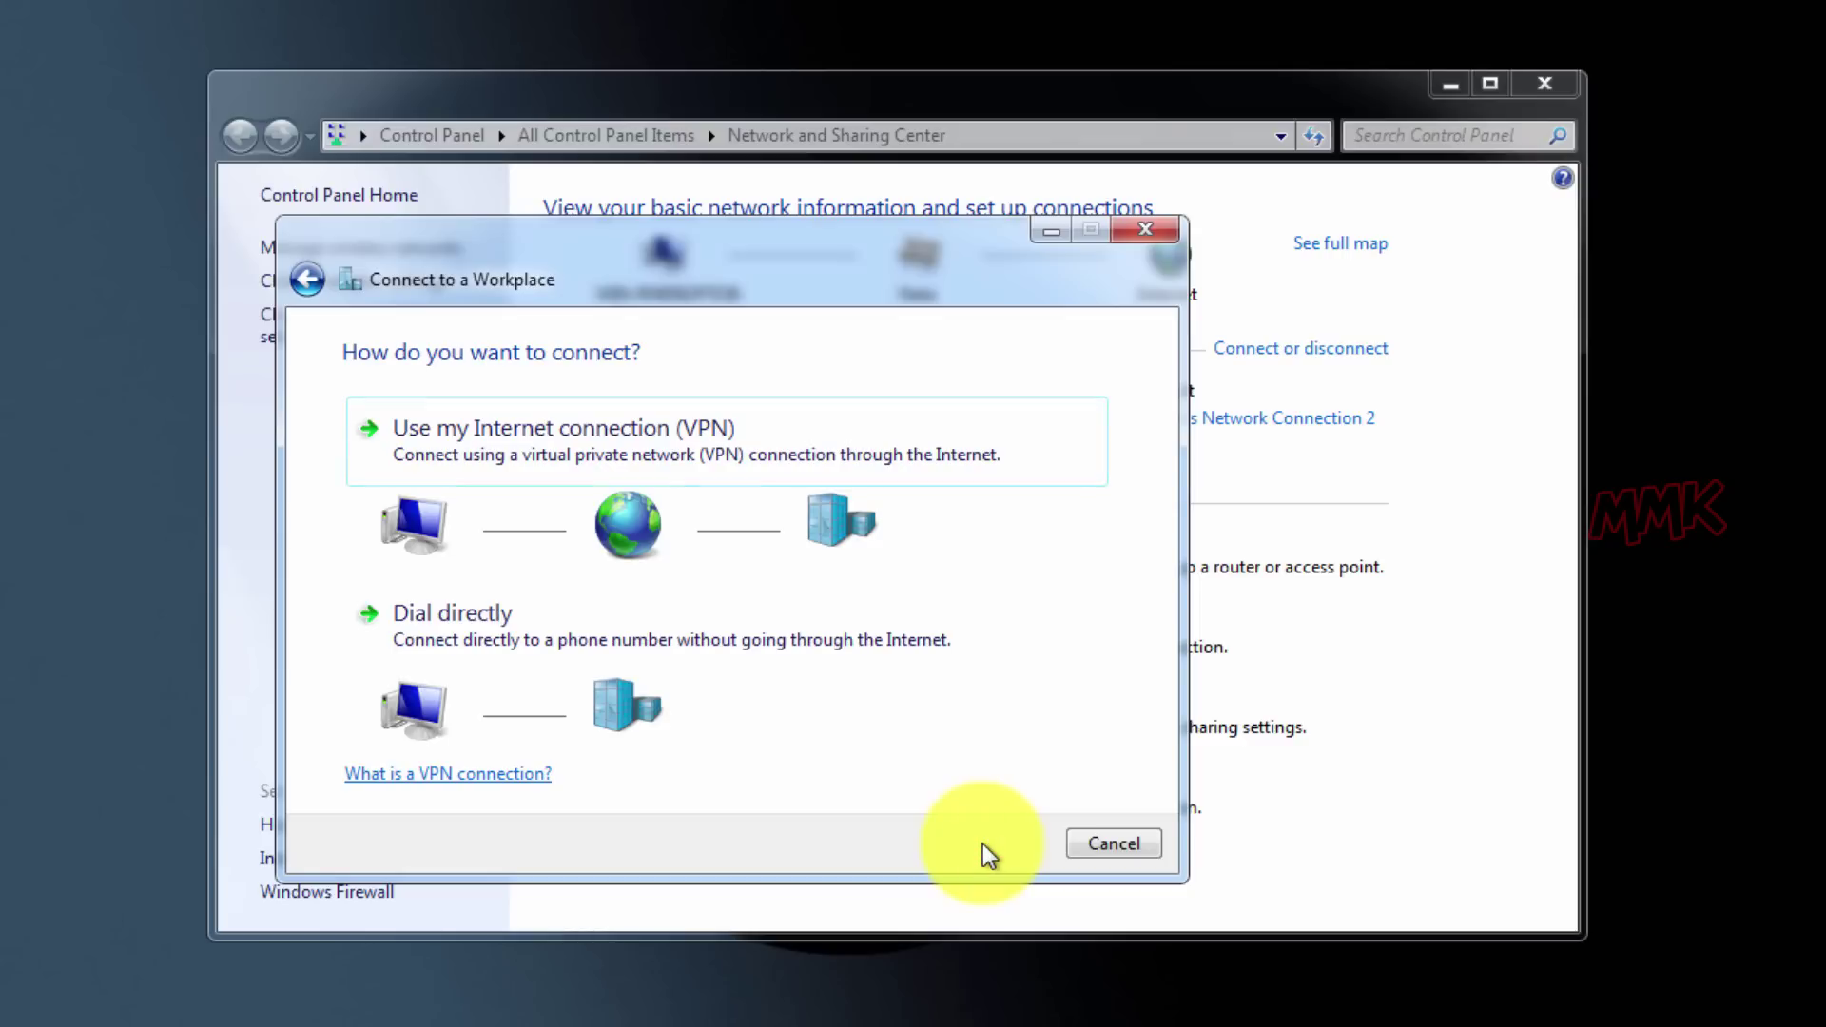
click(746, 428)
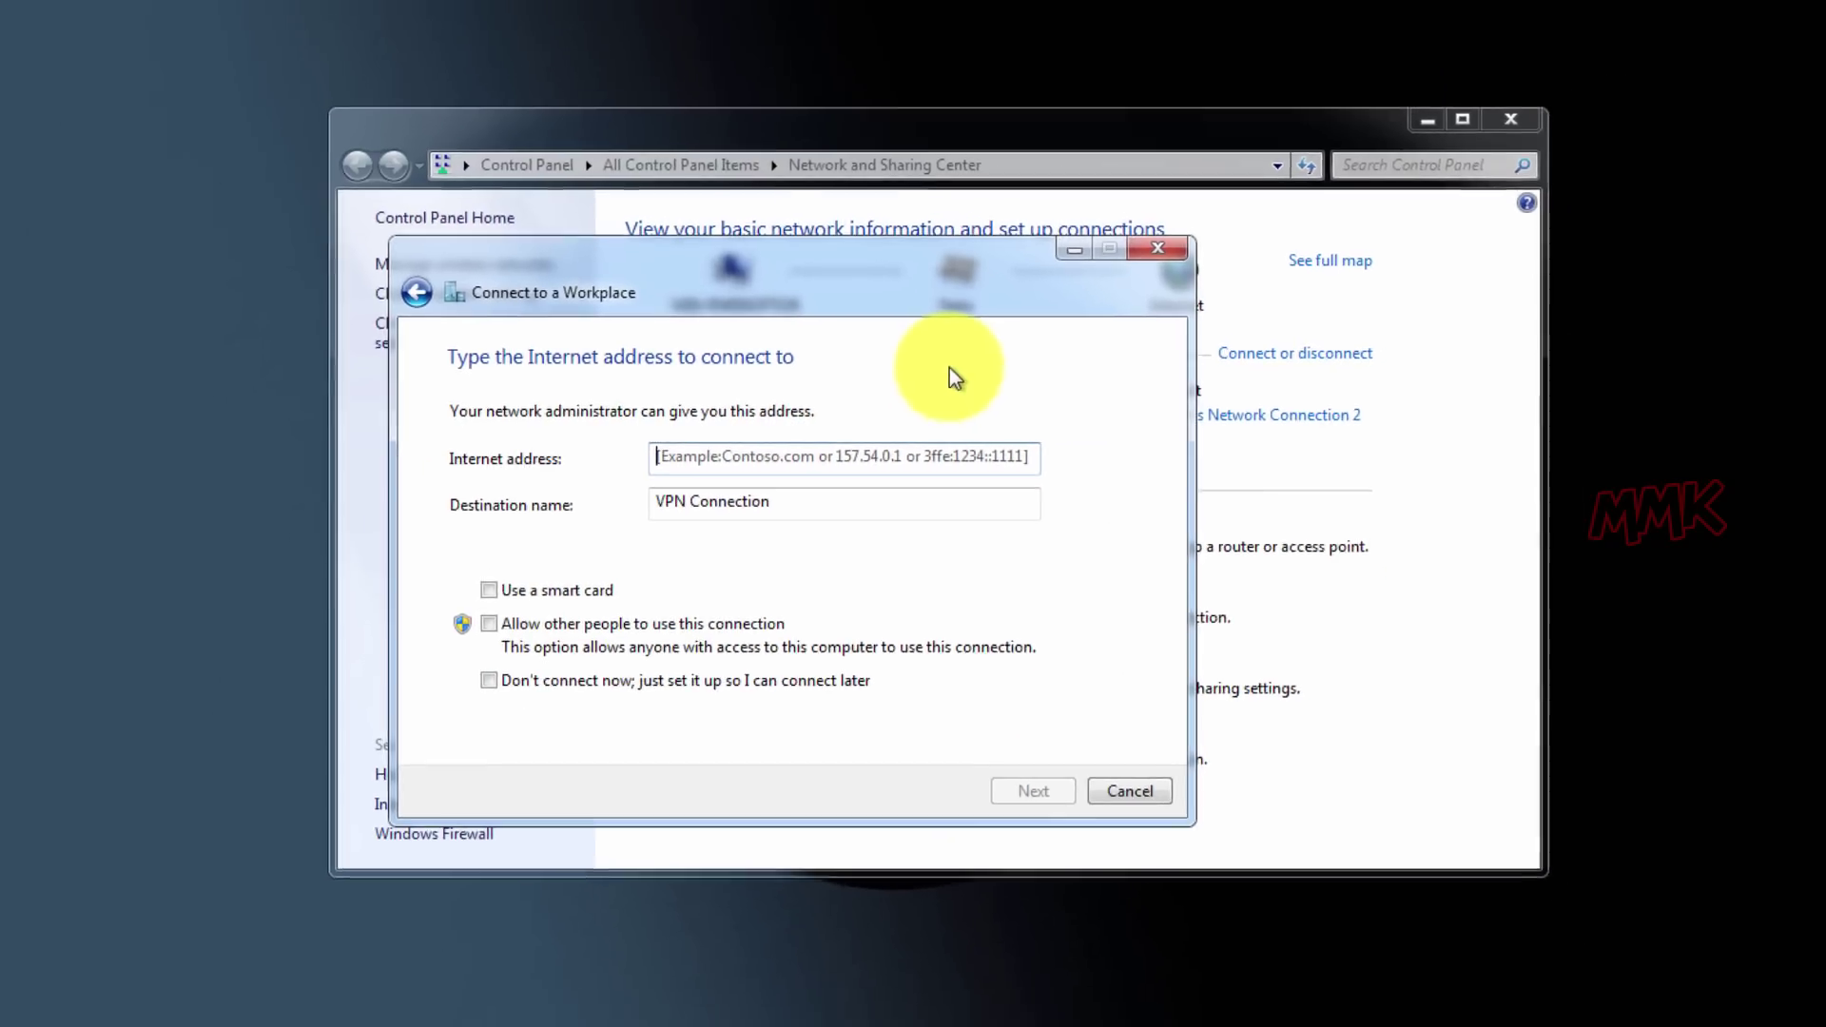
mouse_move(894, 6)
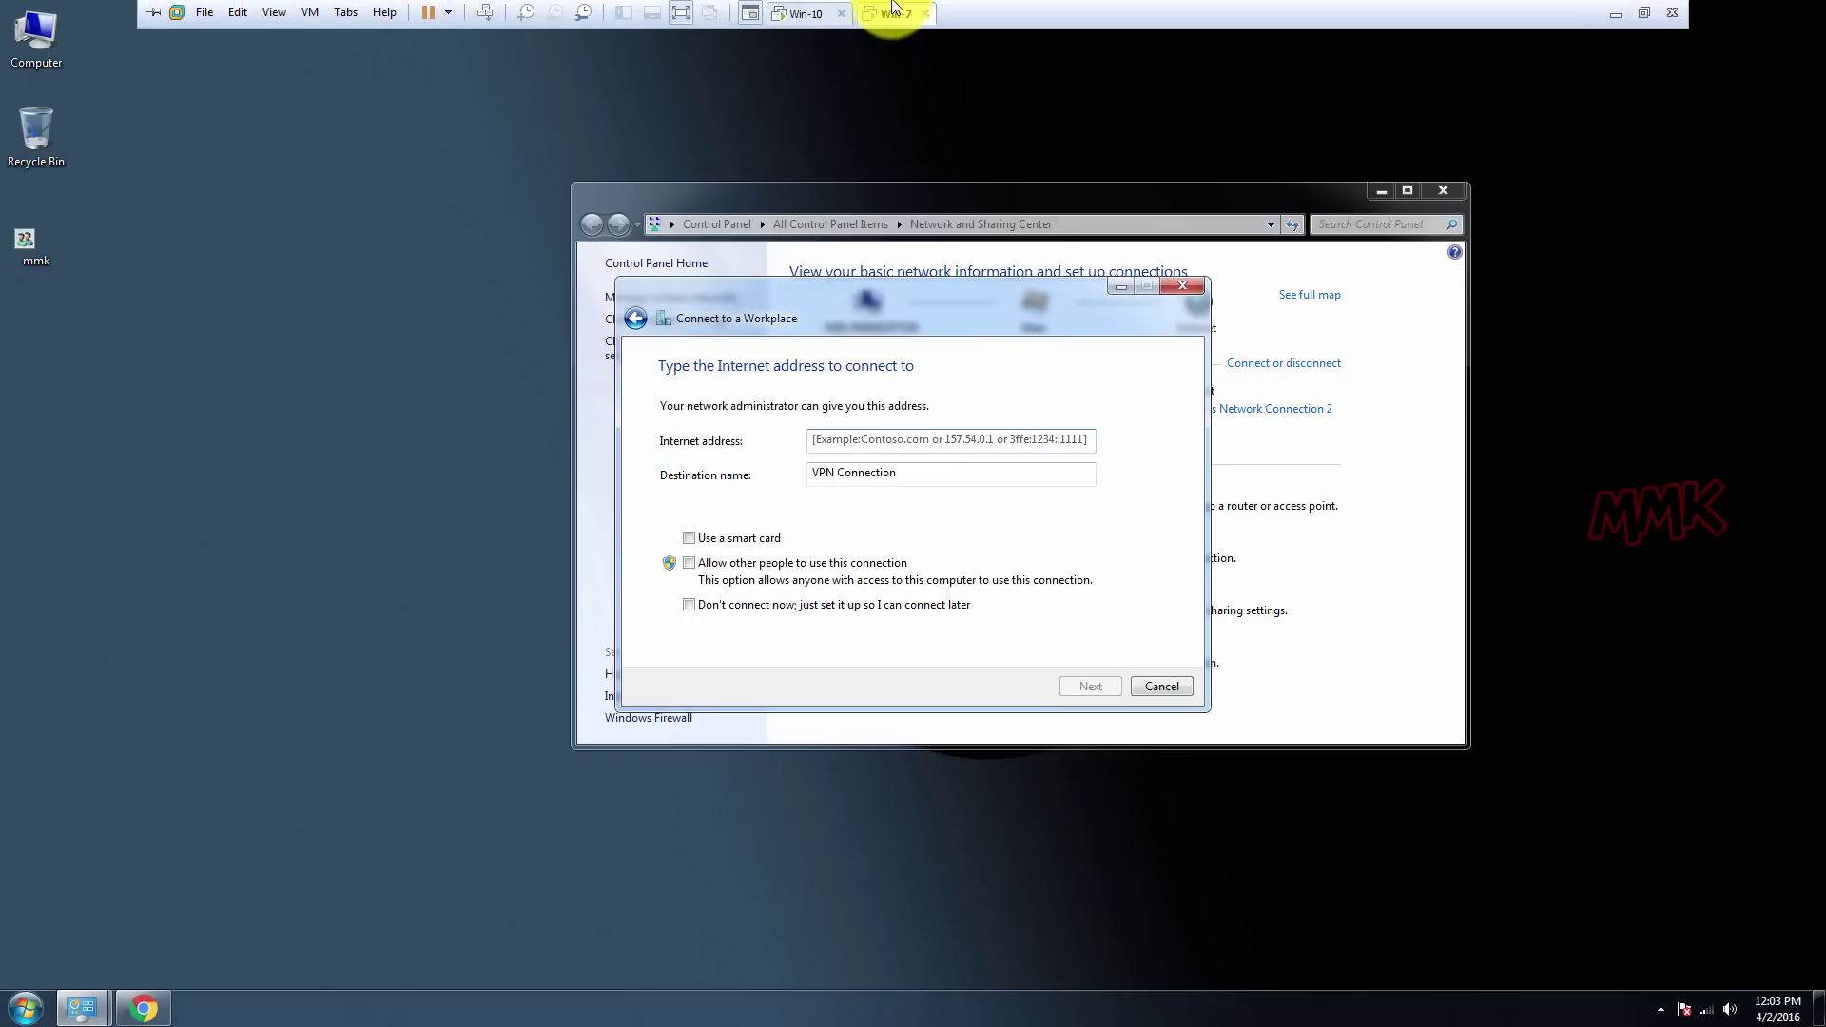
click(795, 15)
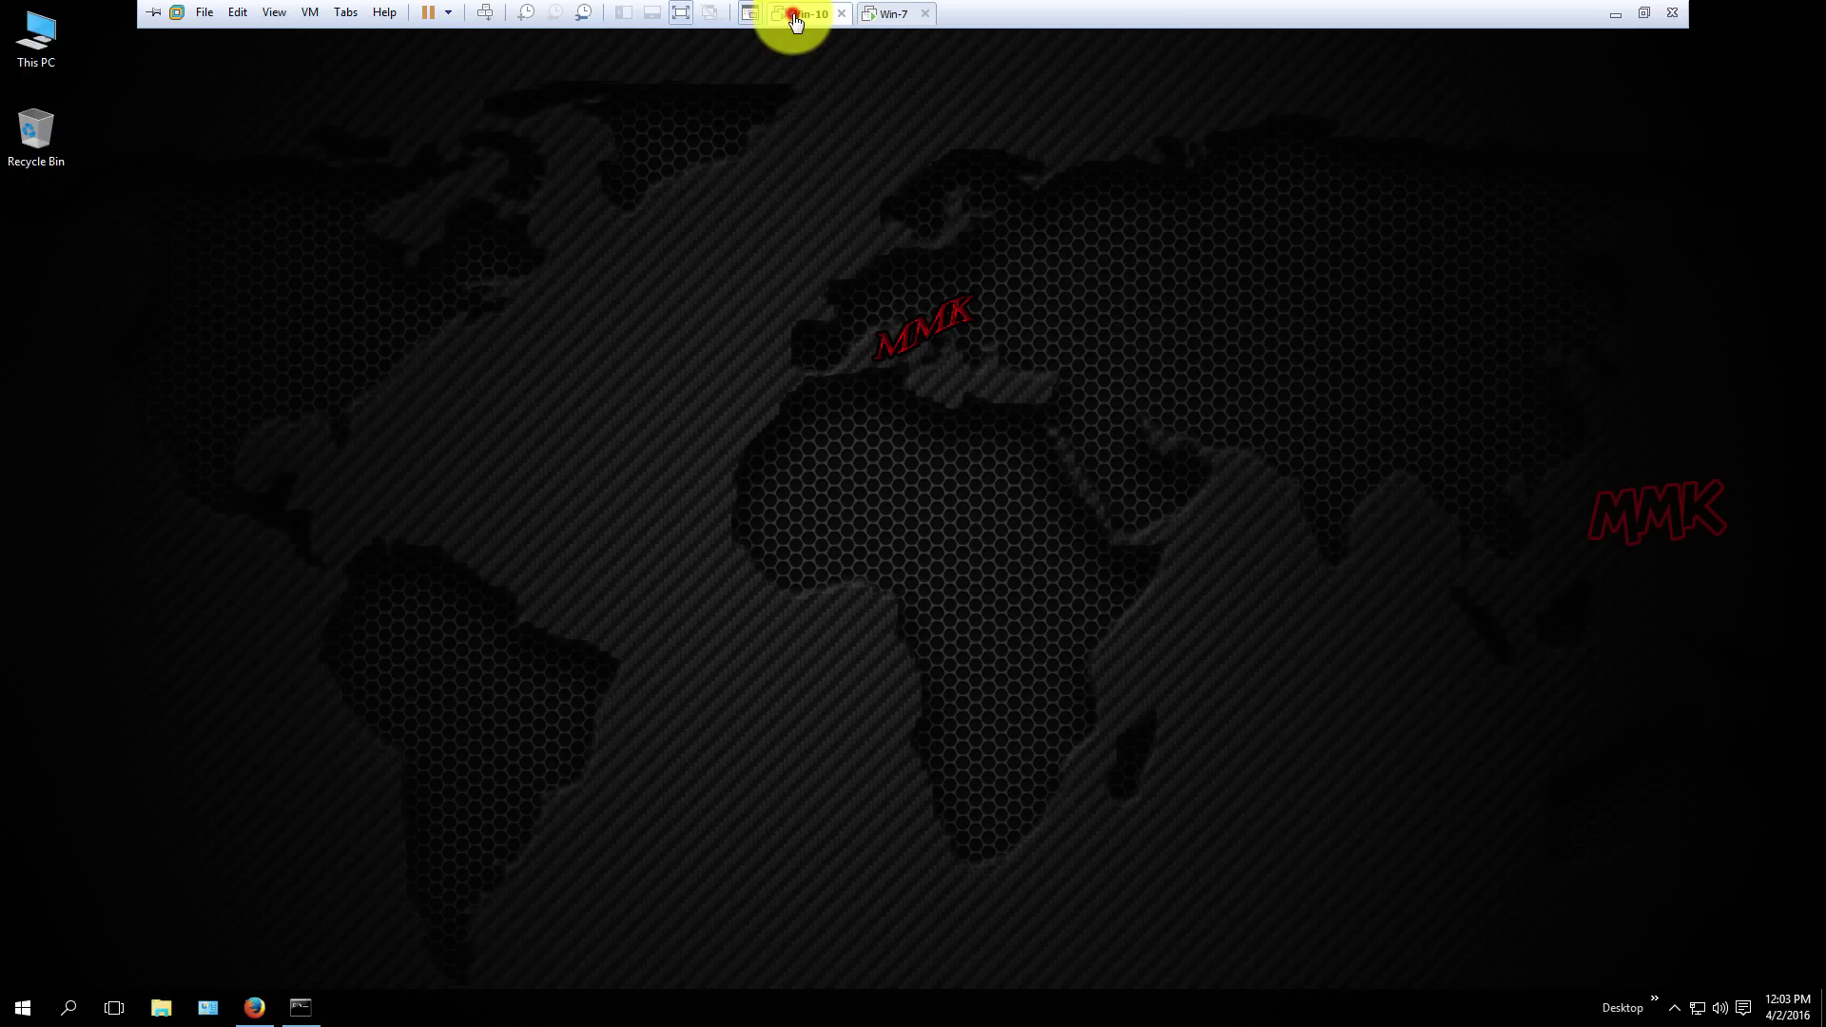
click(255, 1008)
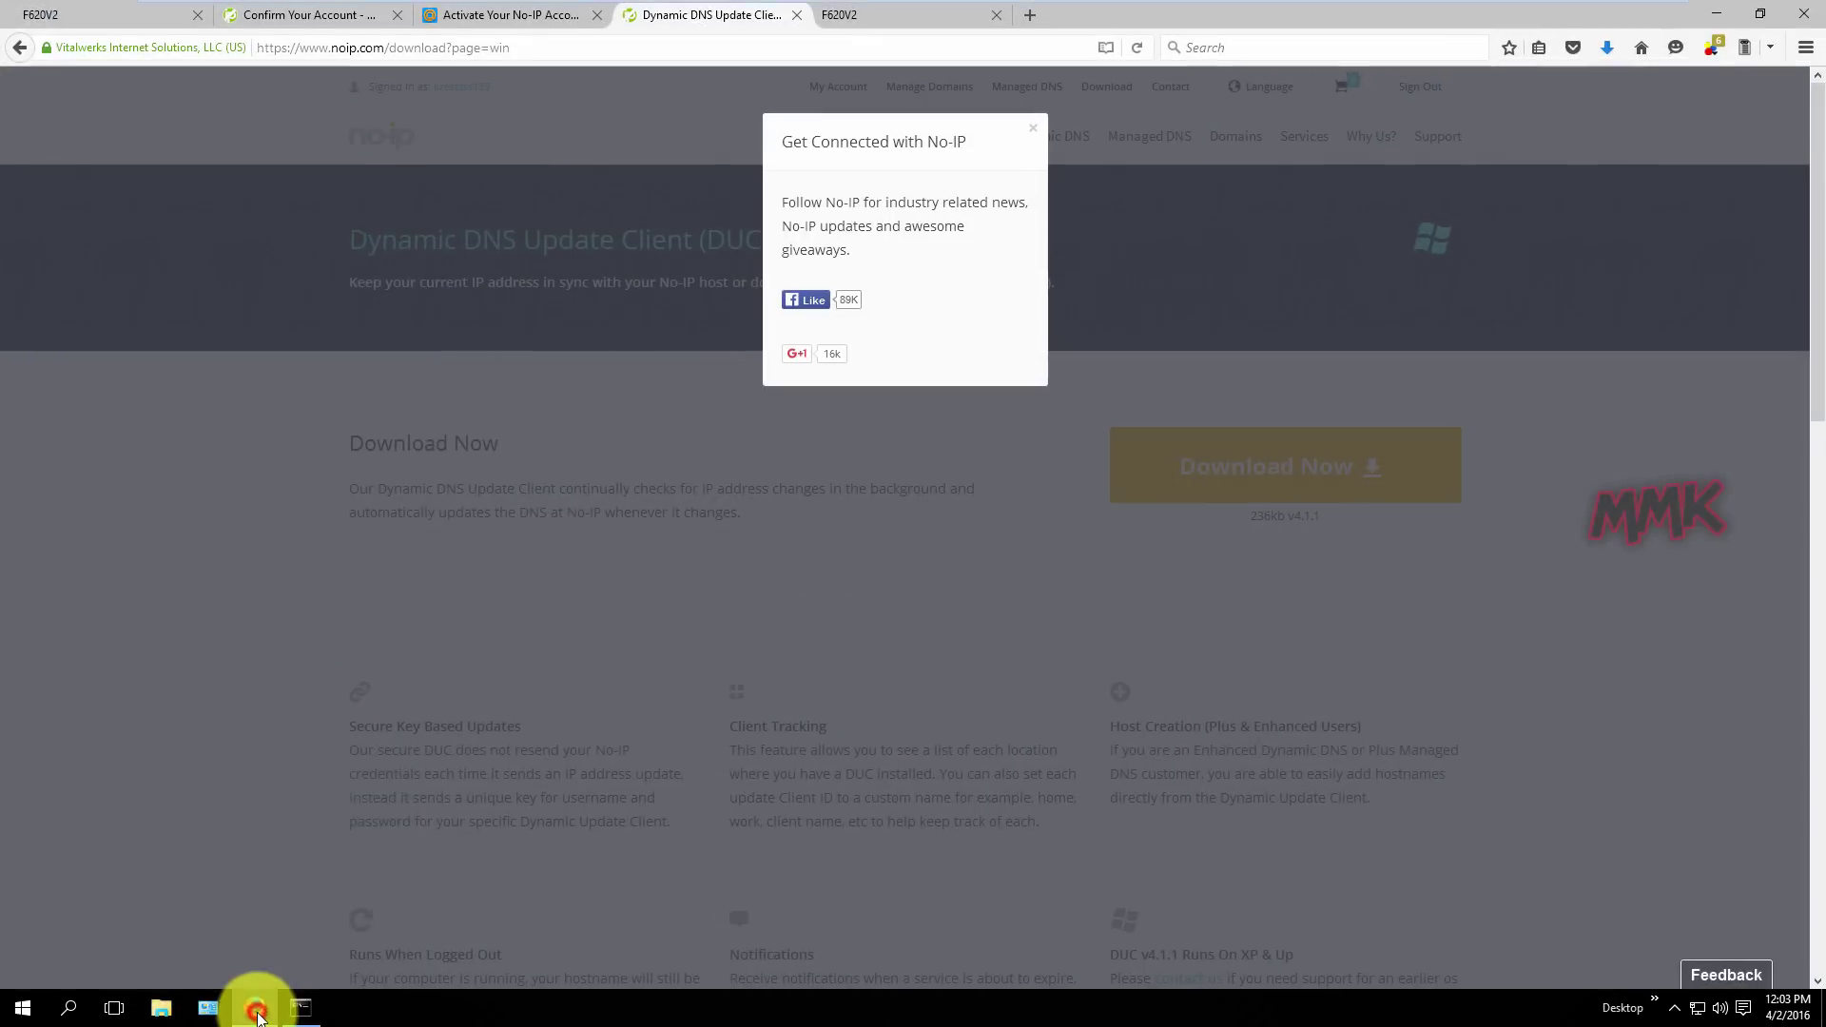
click(870, 15)
click(102, 48)
right_click(121, 44)
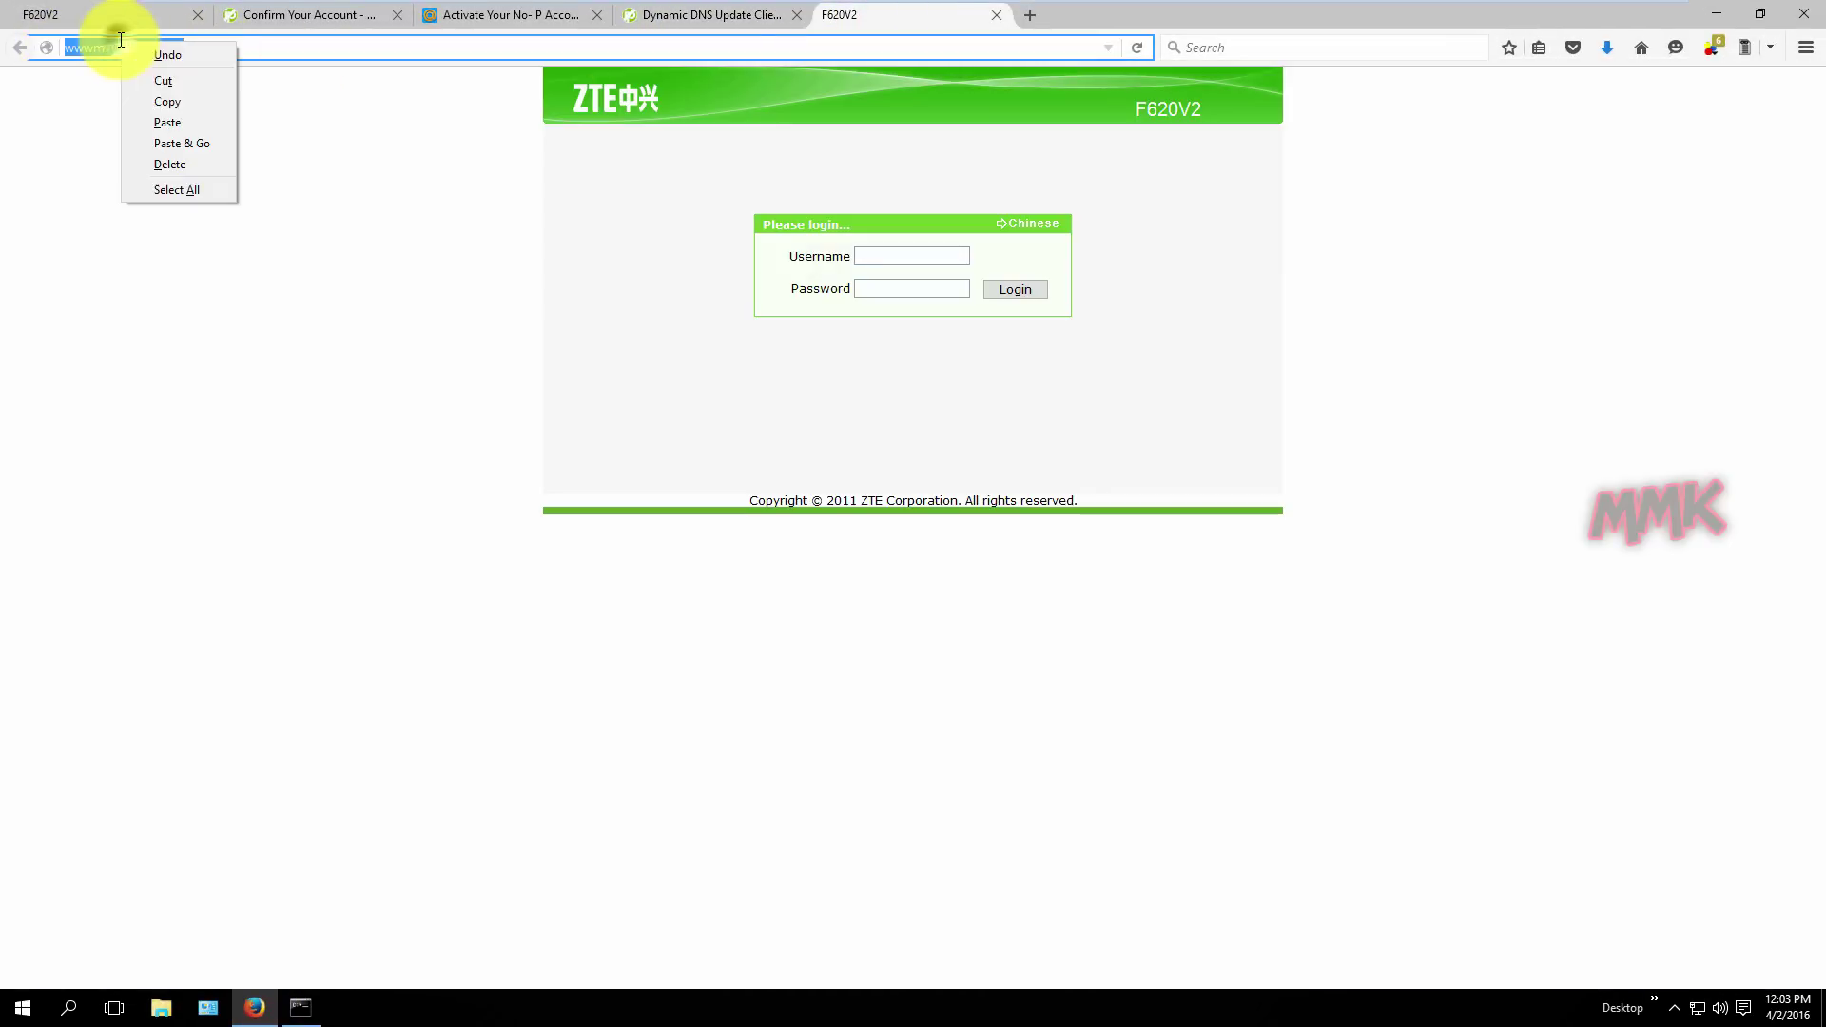
click(157, 100)
mouse_move(652, 10)
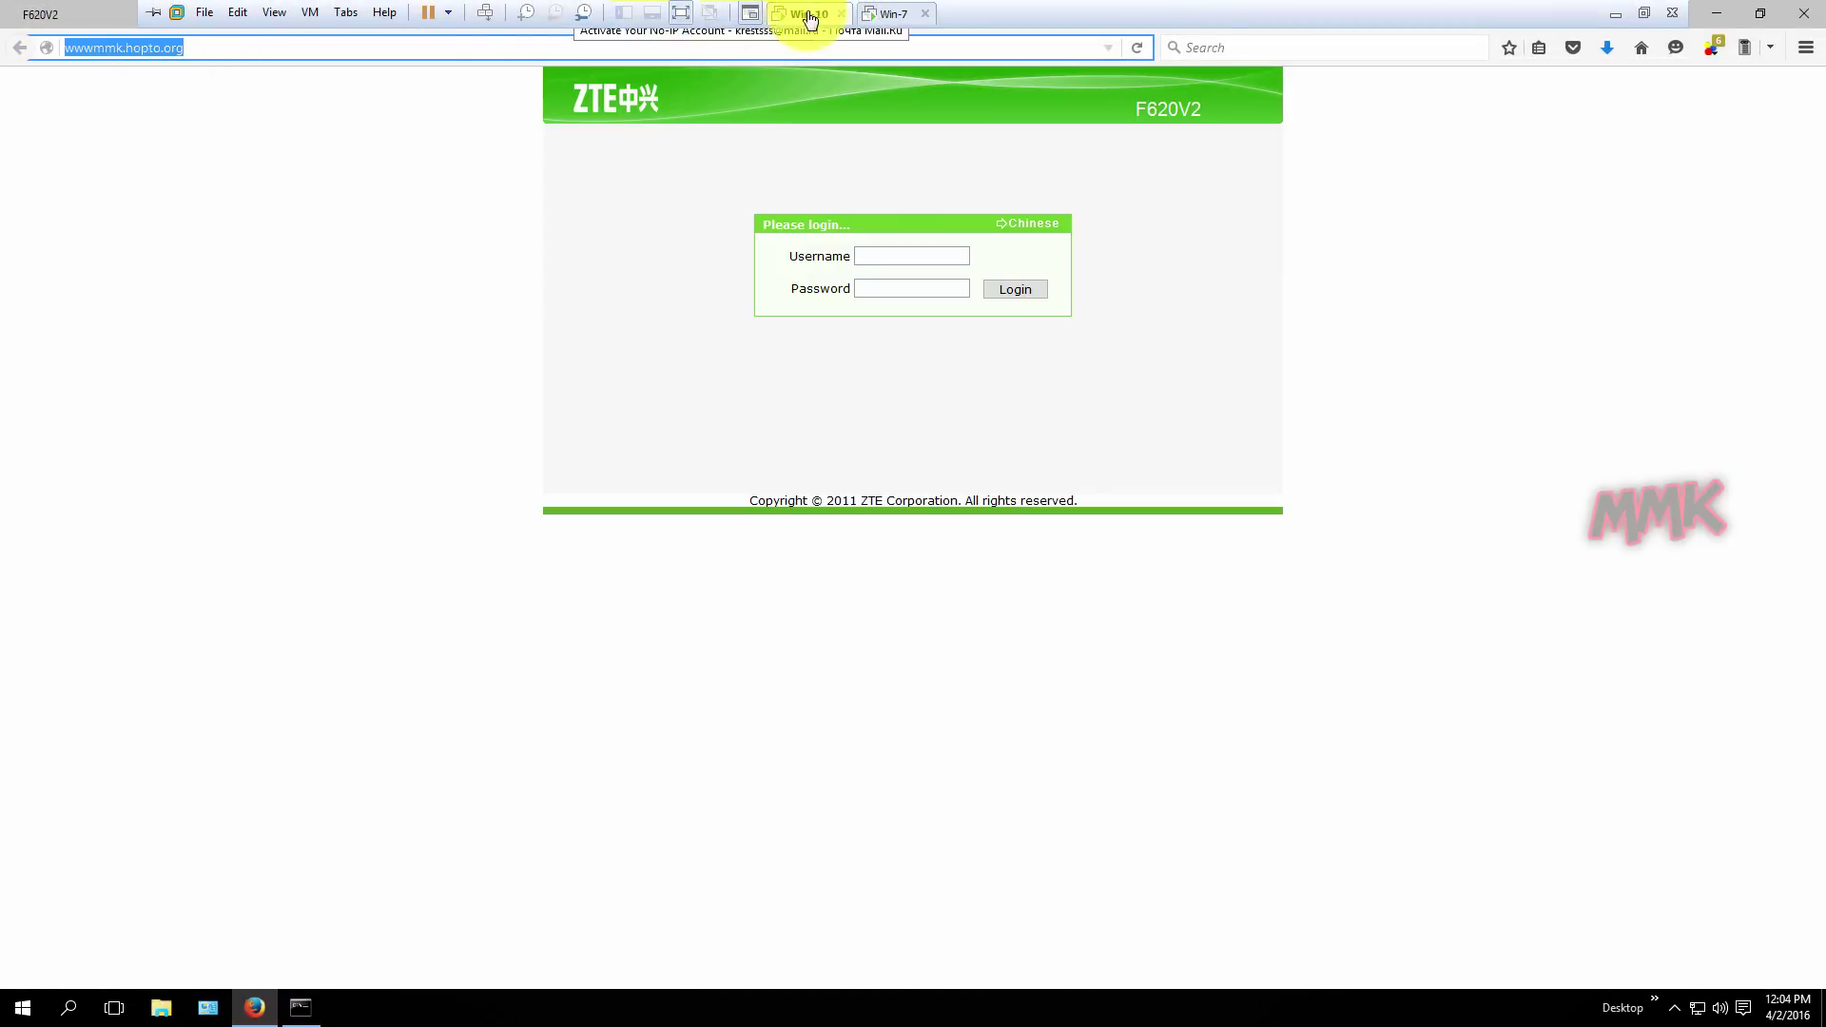
click(889, 13)
right_click(886, 436)
click(922, 523)
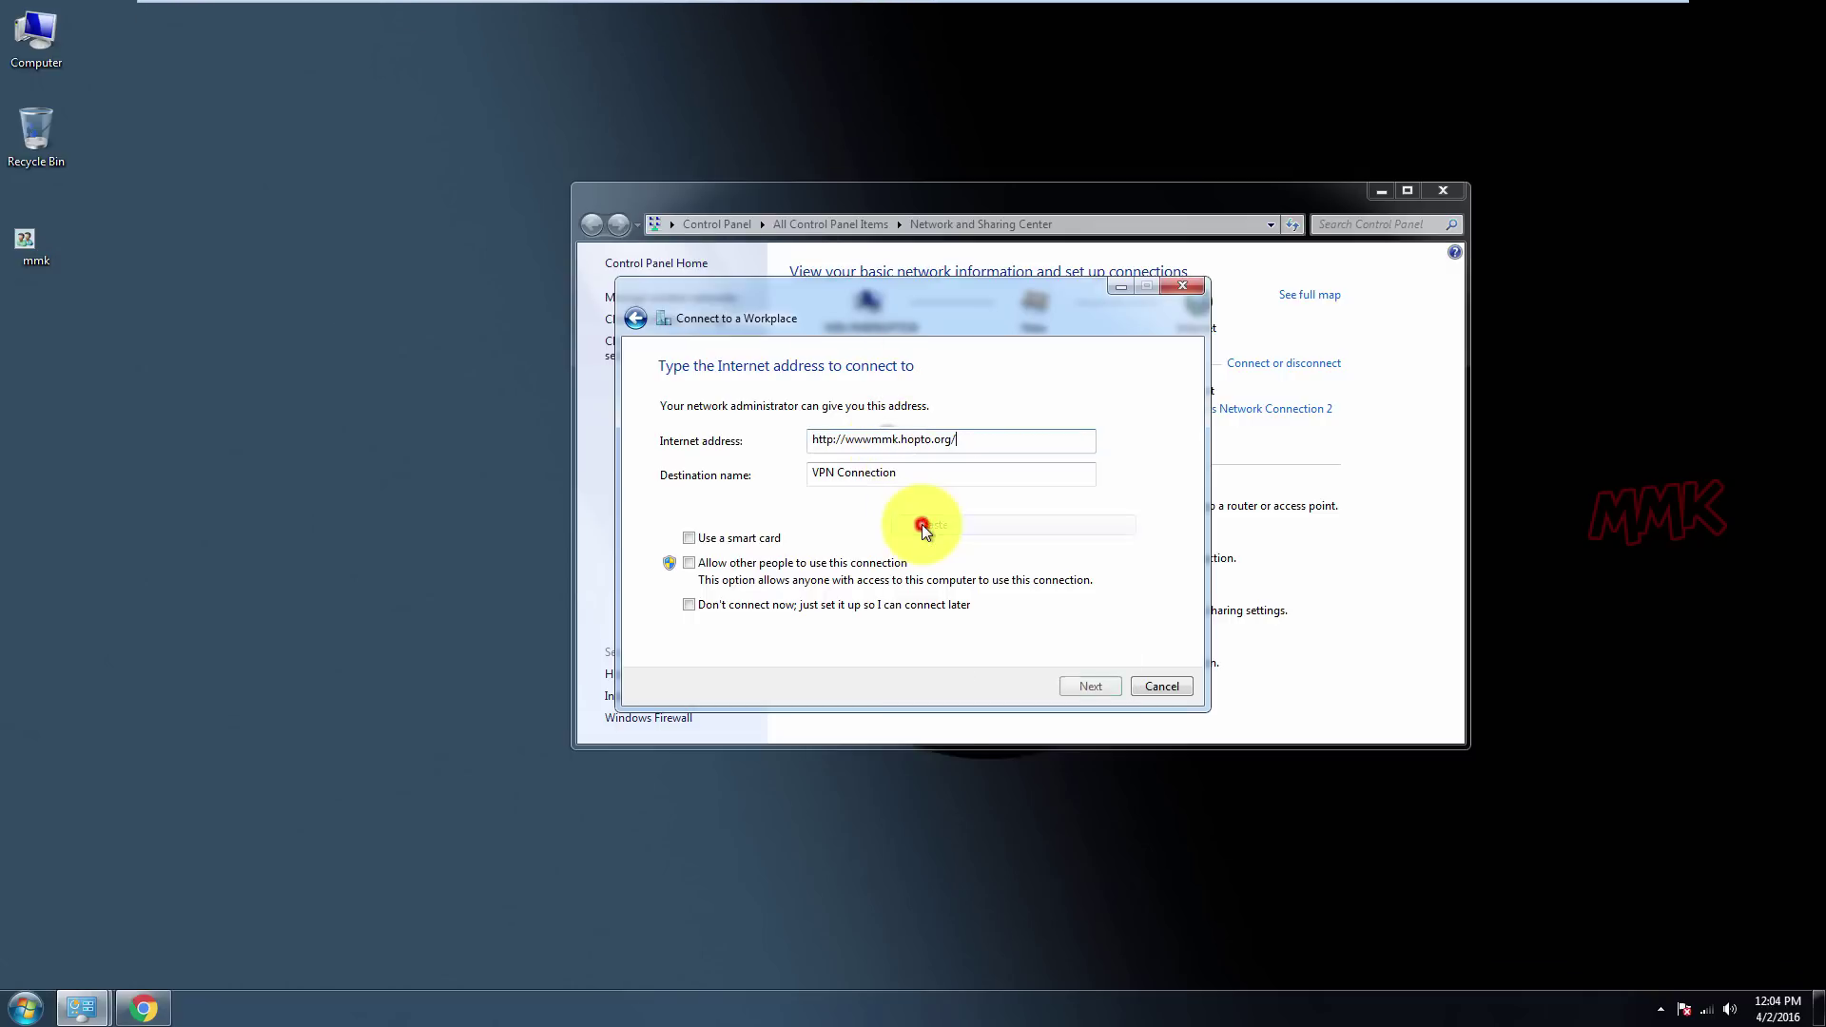
drag(846, 440, 791, 411)
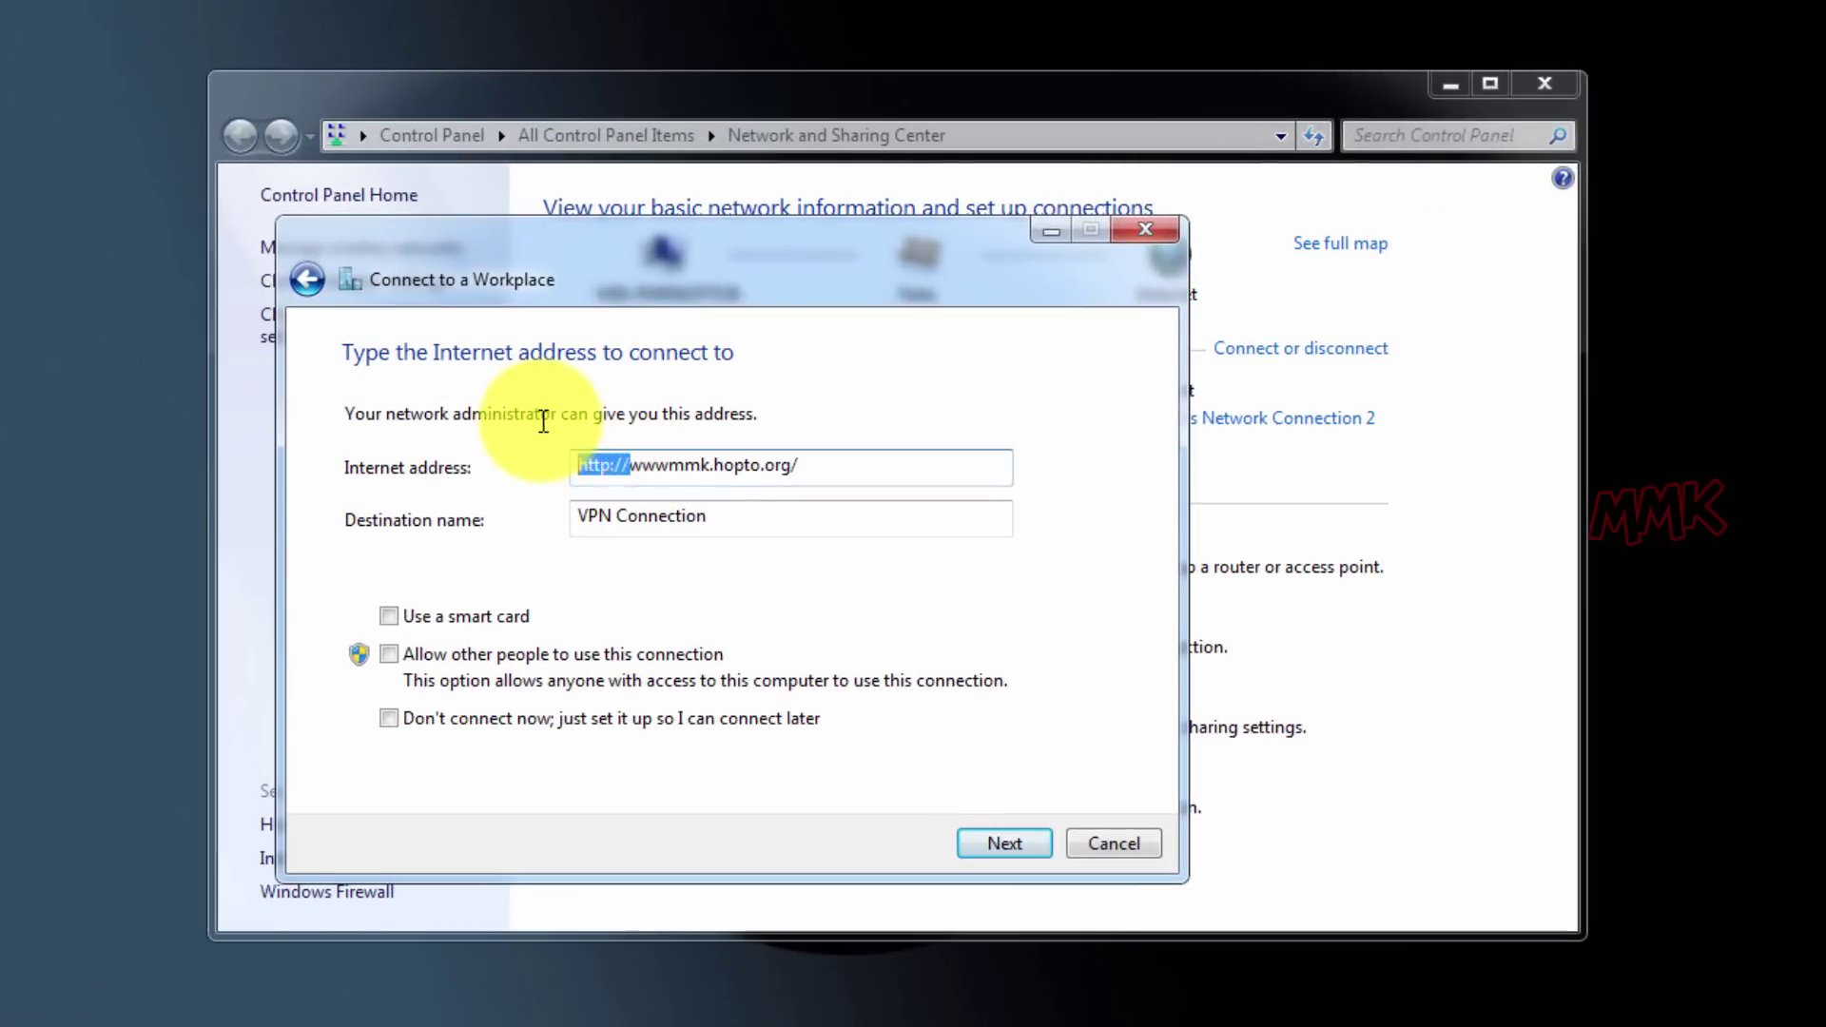
key(BackSpace)
click(798, 464)
key(BackSpace)
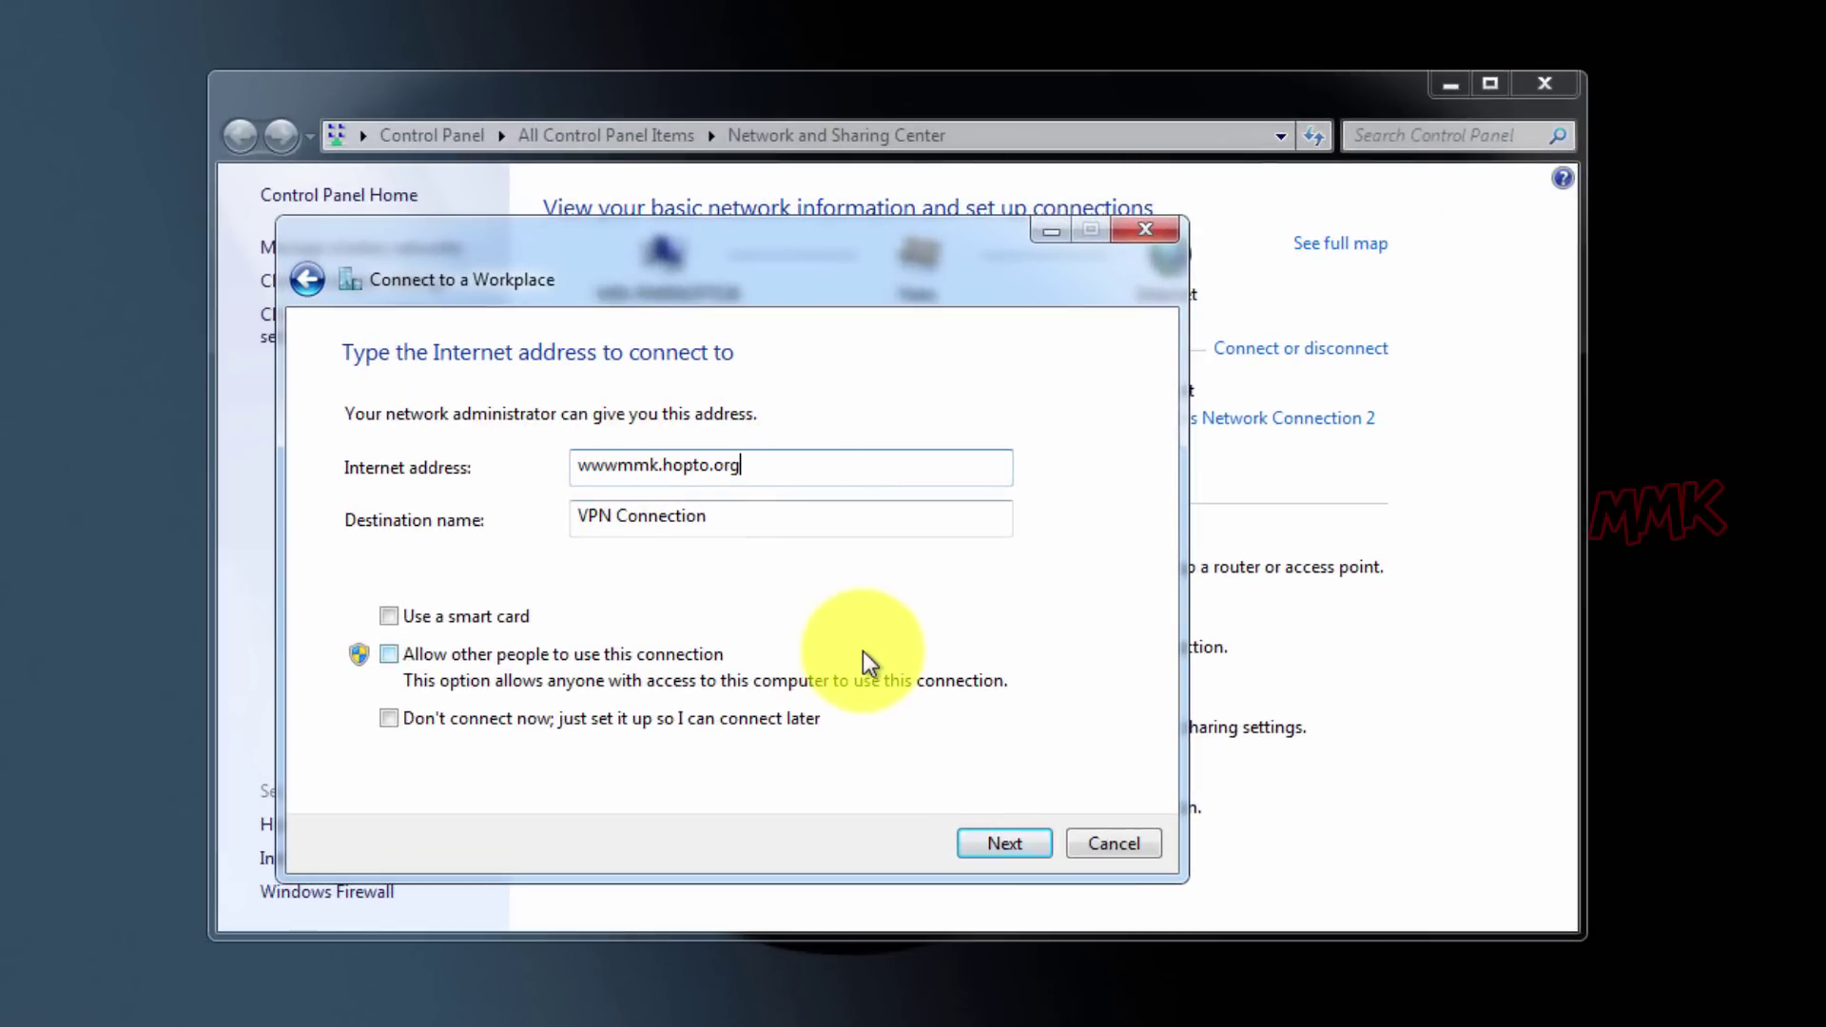
click(983, 843)
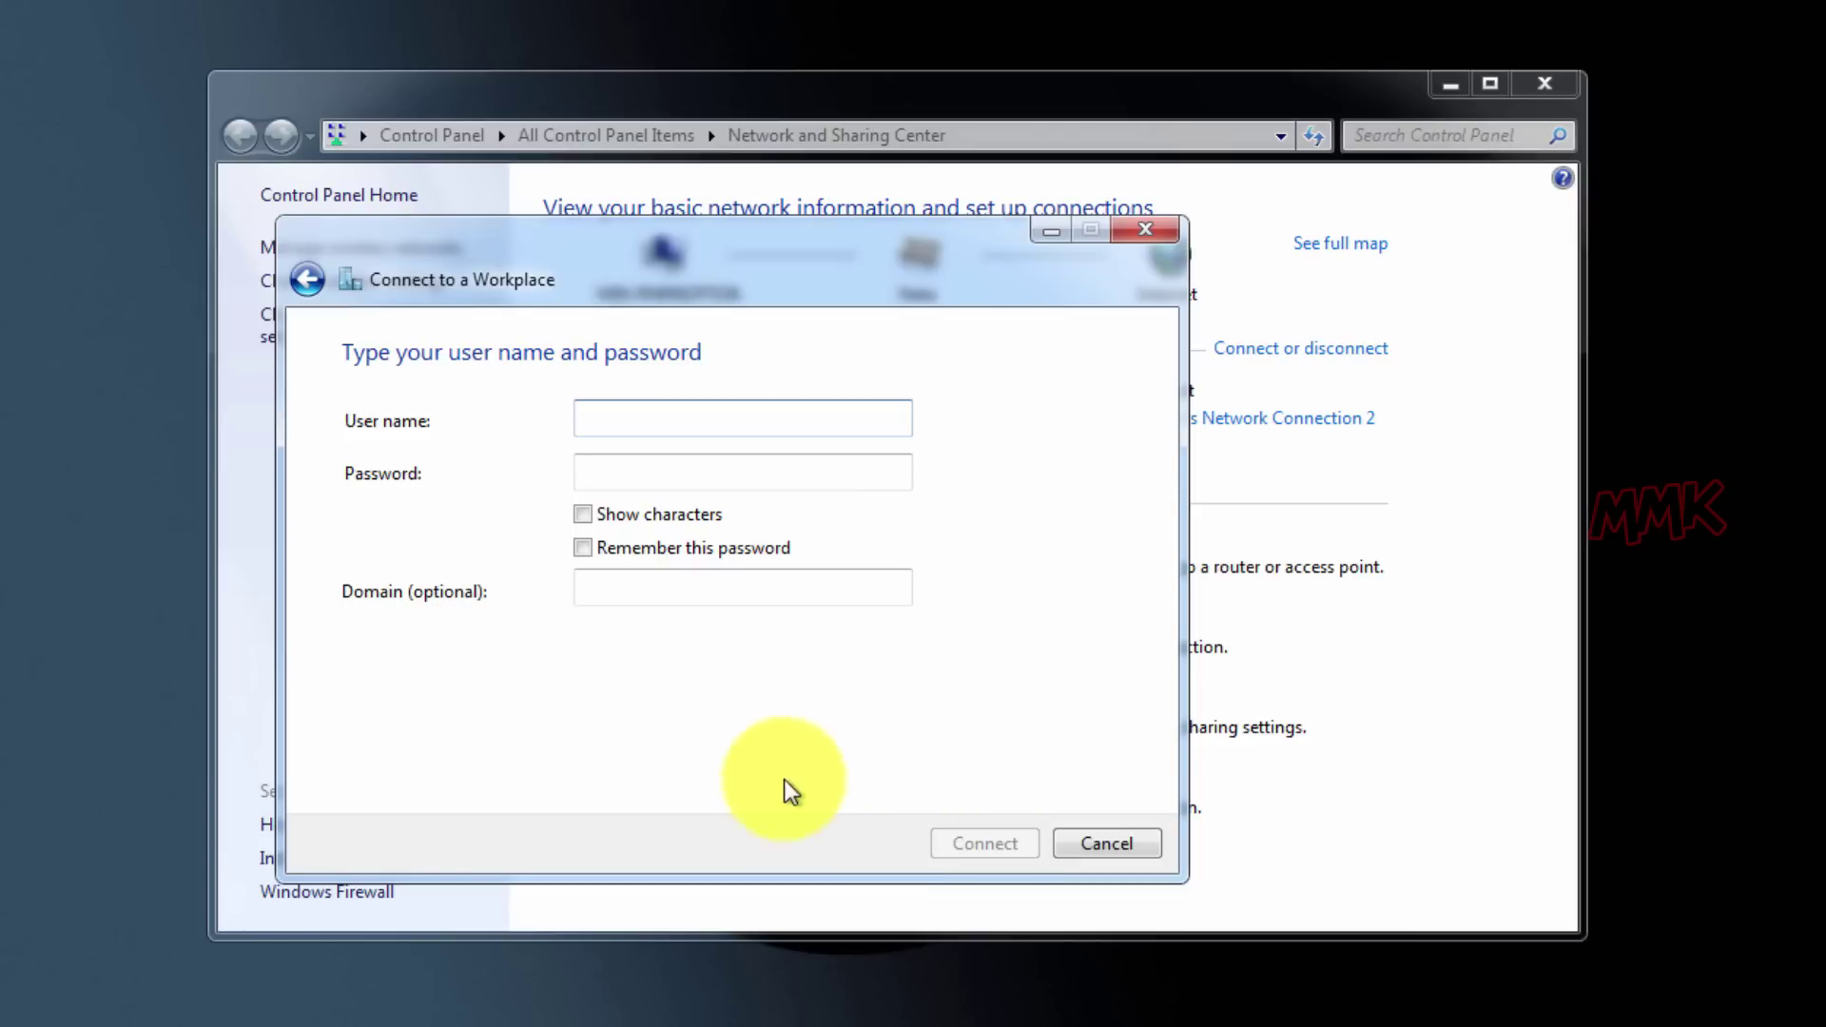
- Enter the VPN user name and password and connect
text(vpnmmk)
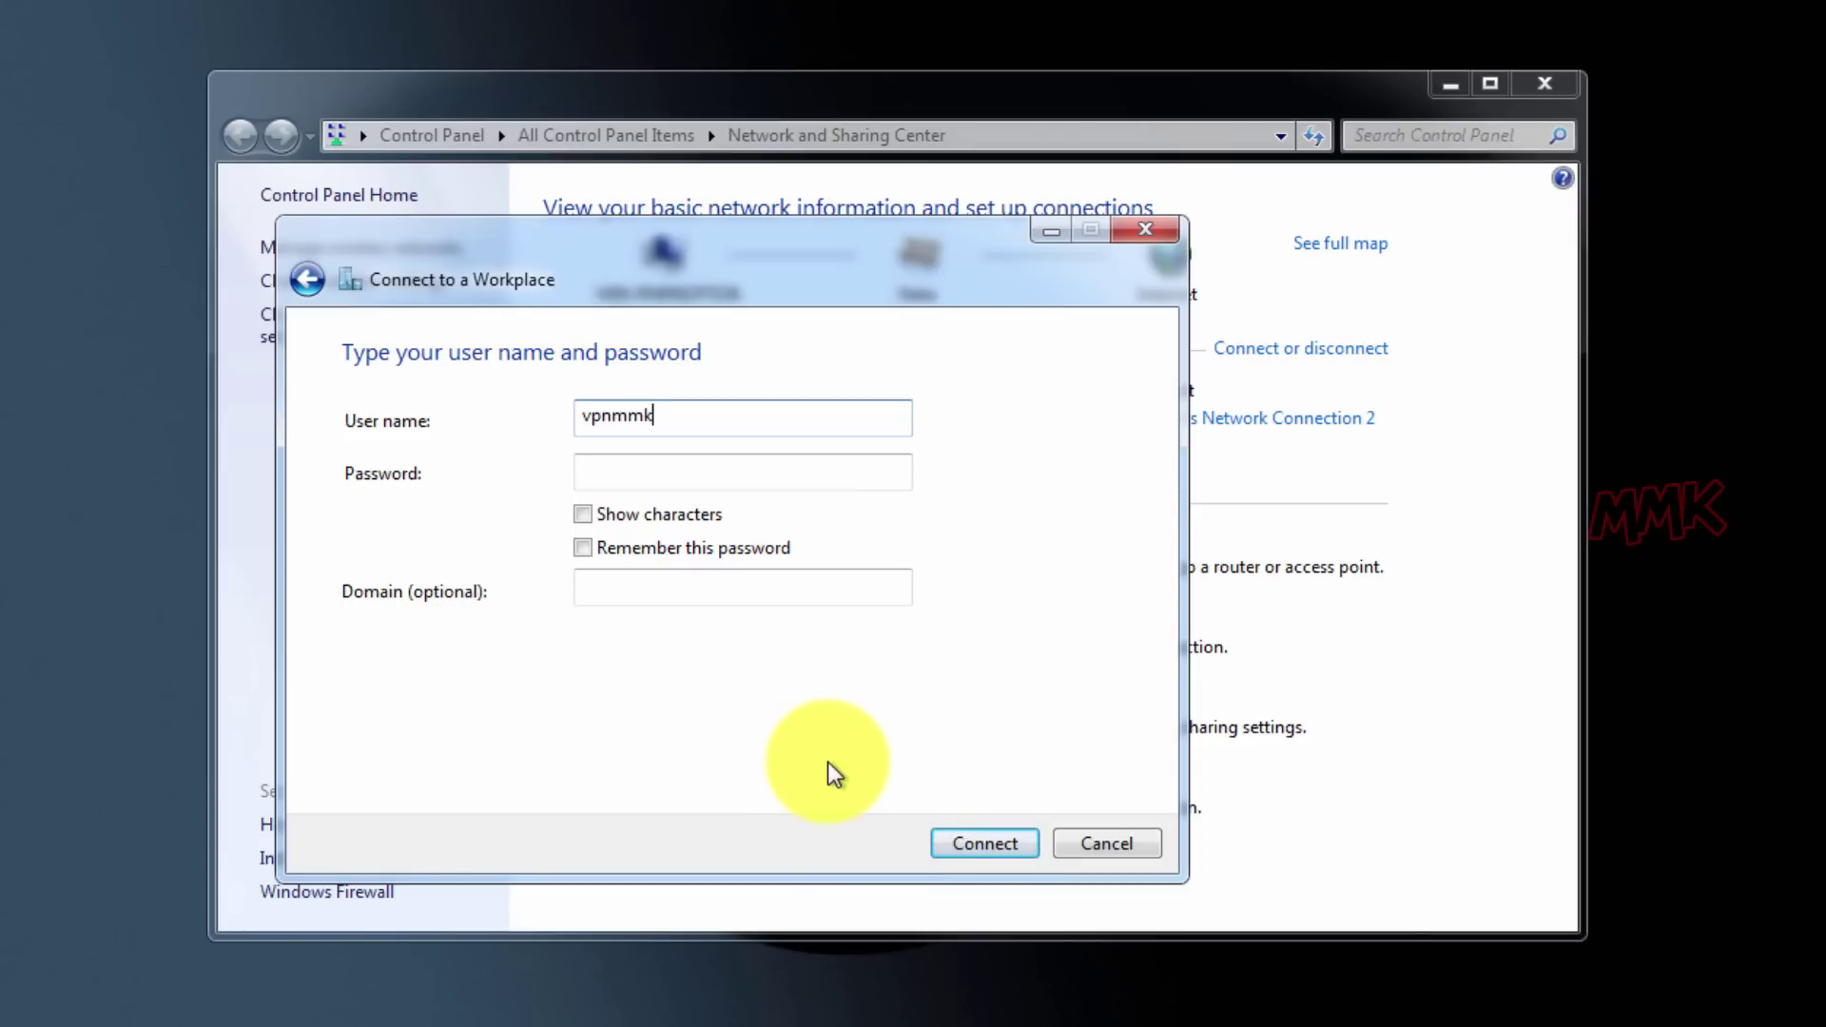
key(Tab)
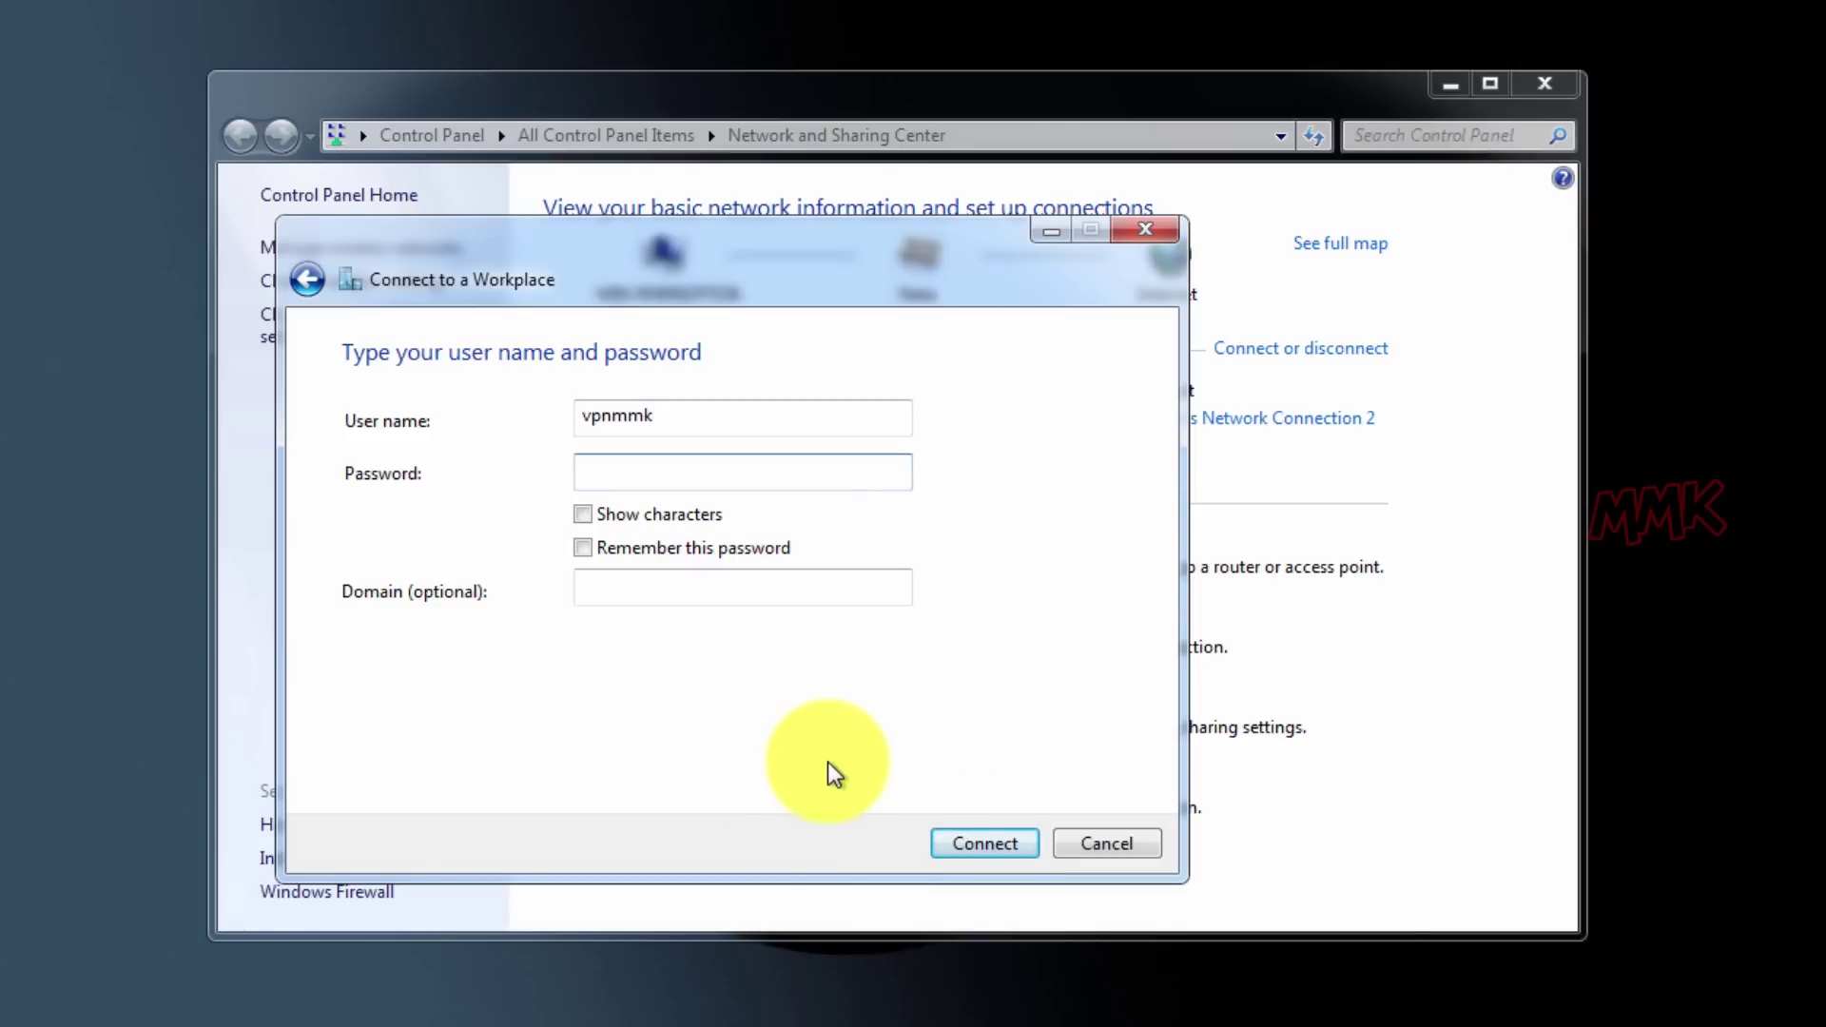
text(•••••••)
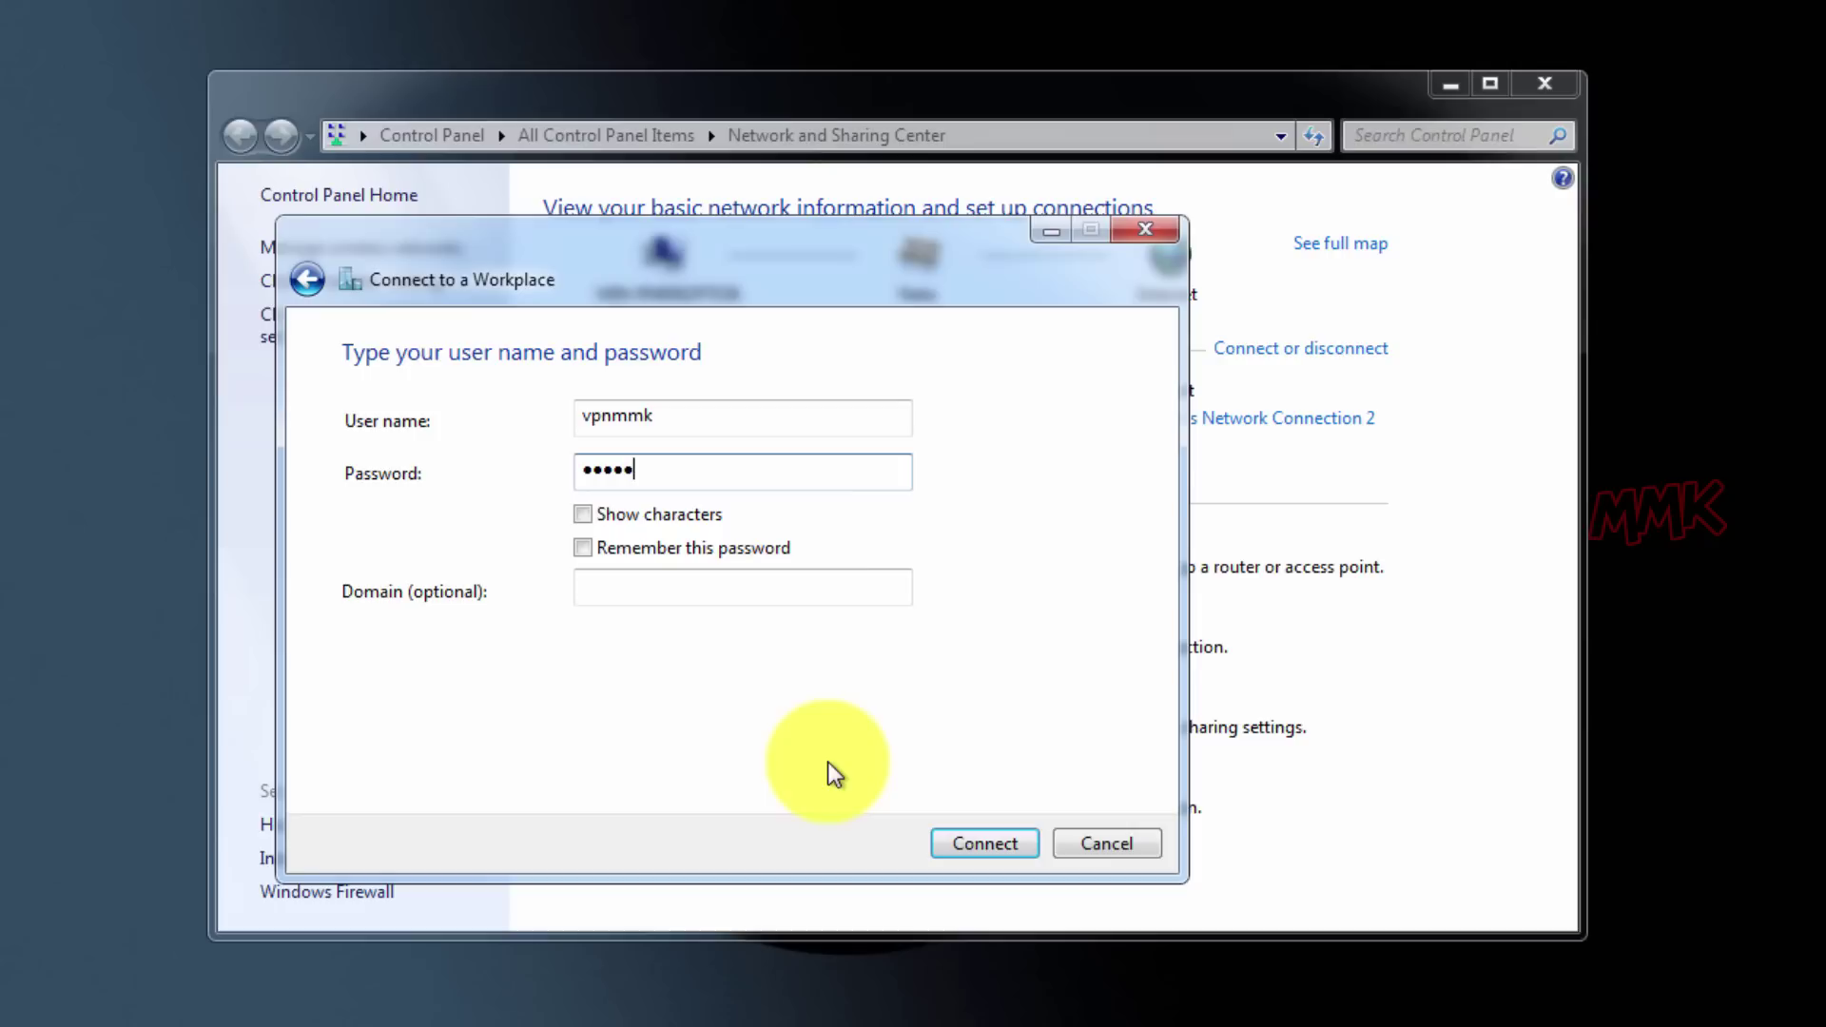
click(989, 833)
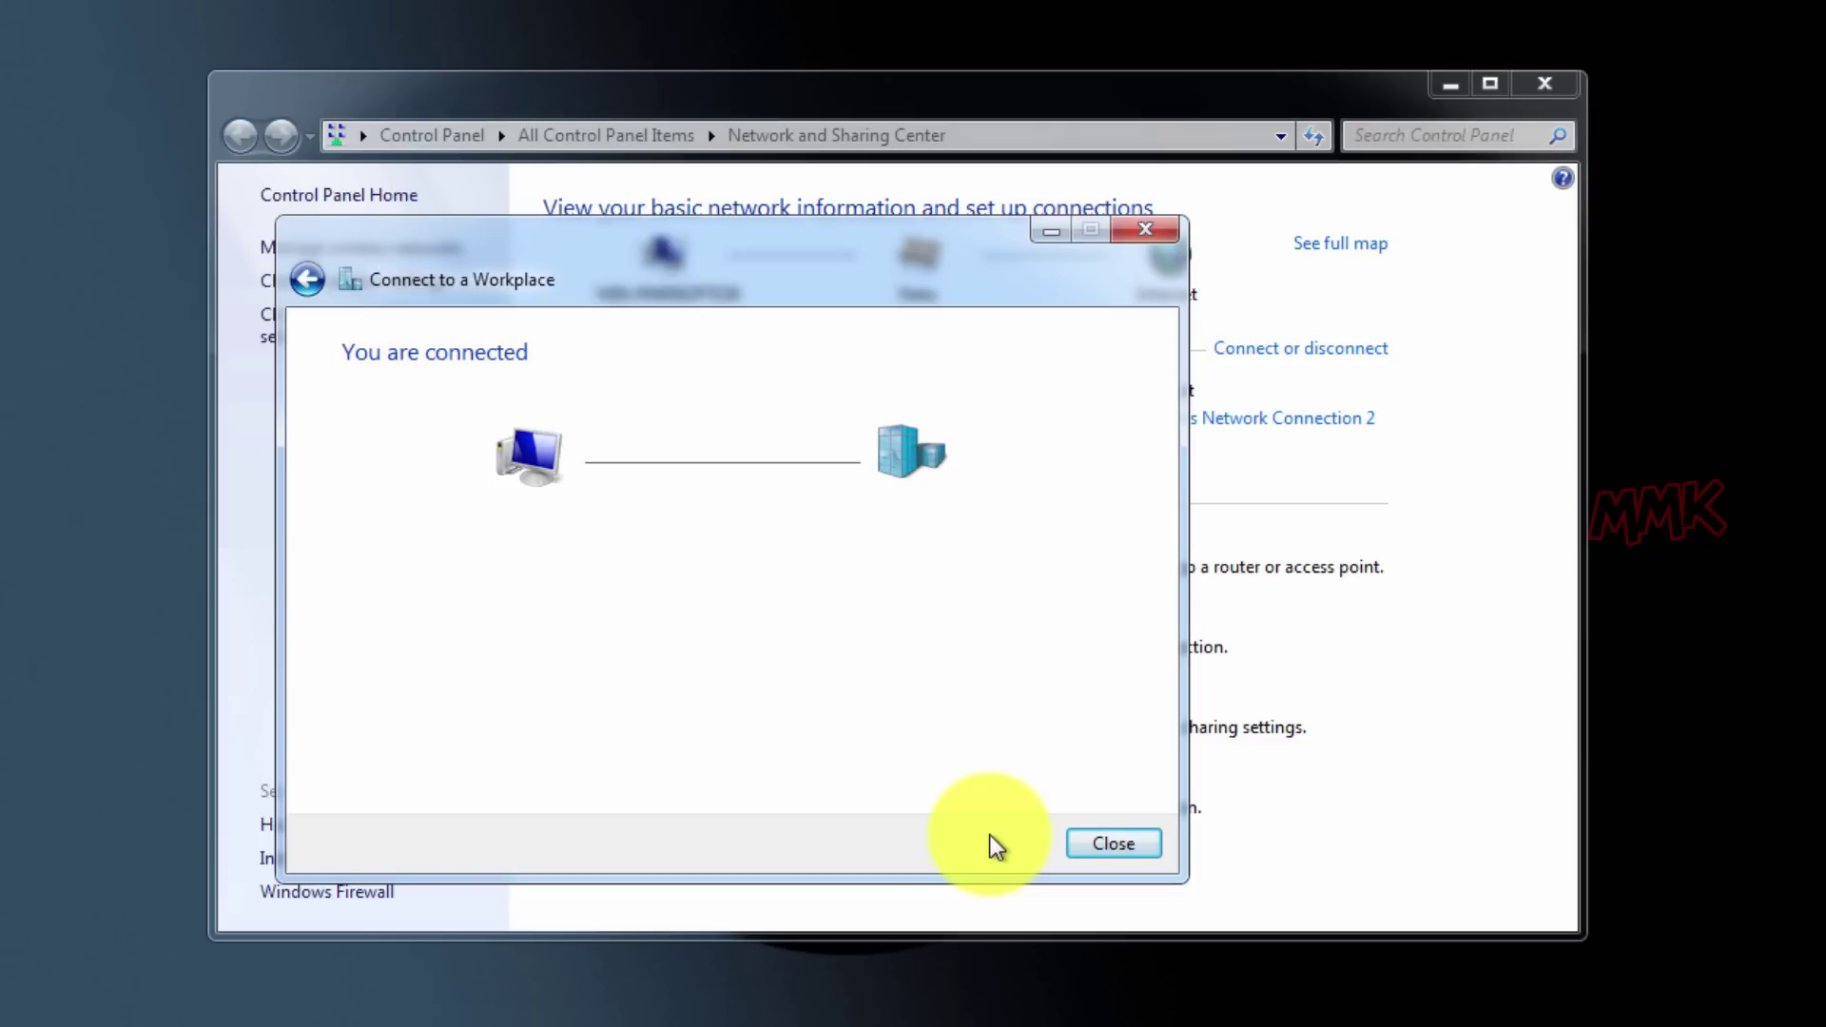
- Close the finished VPN wizard and view adapter settings showing the connected VPN Connection 2
click(1104, 844)
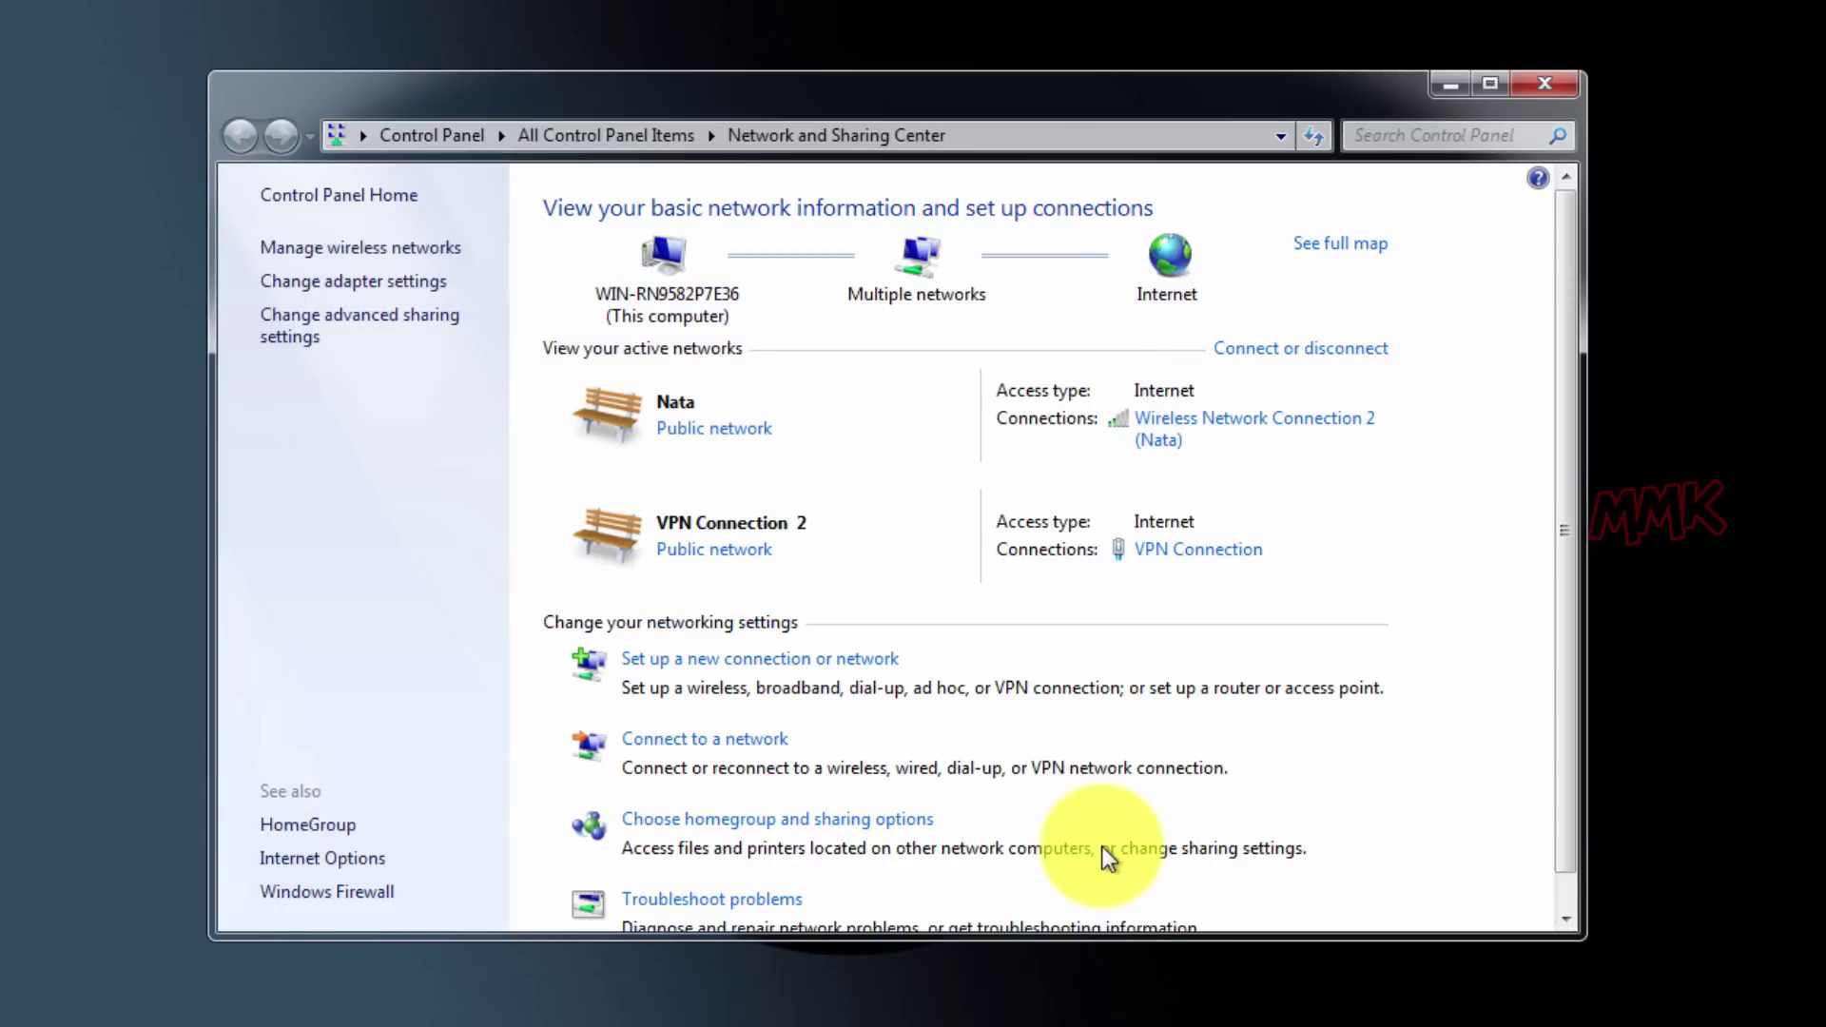
click(350, 281)
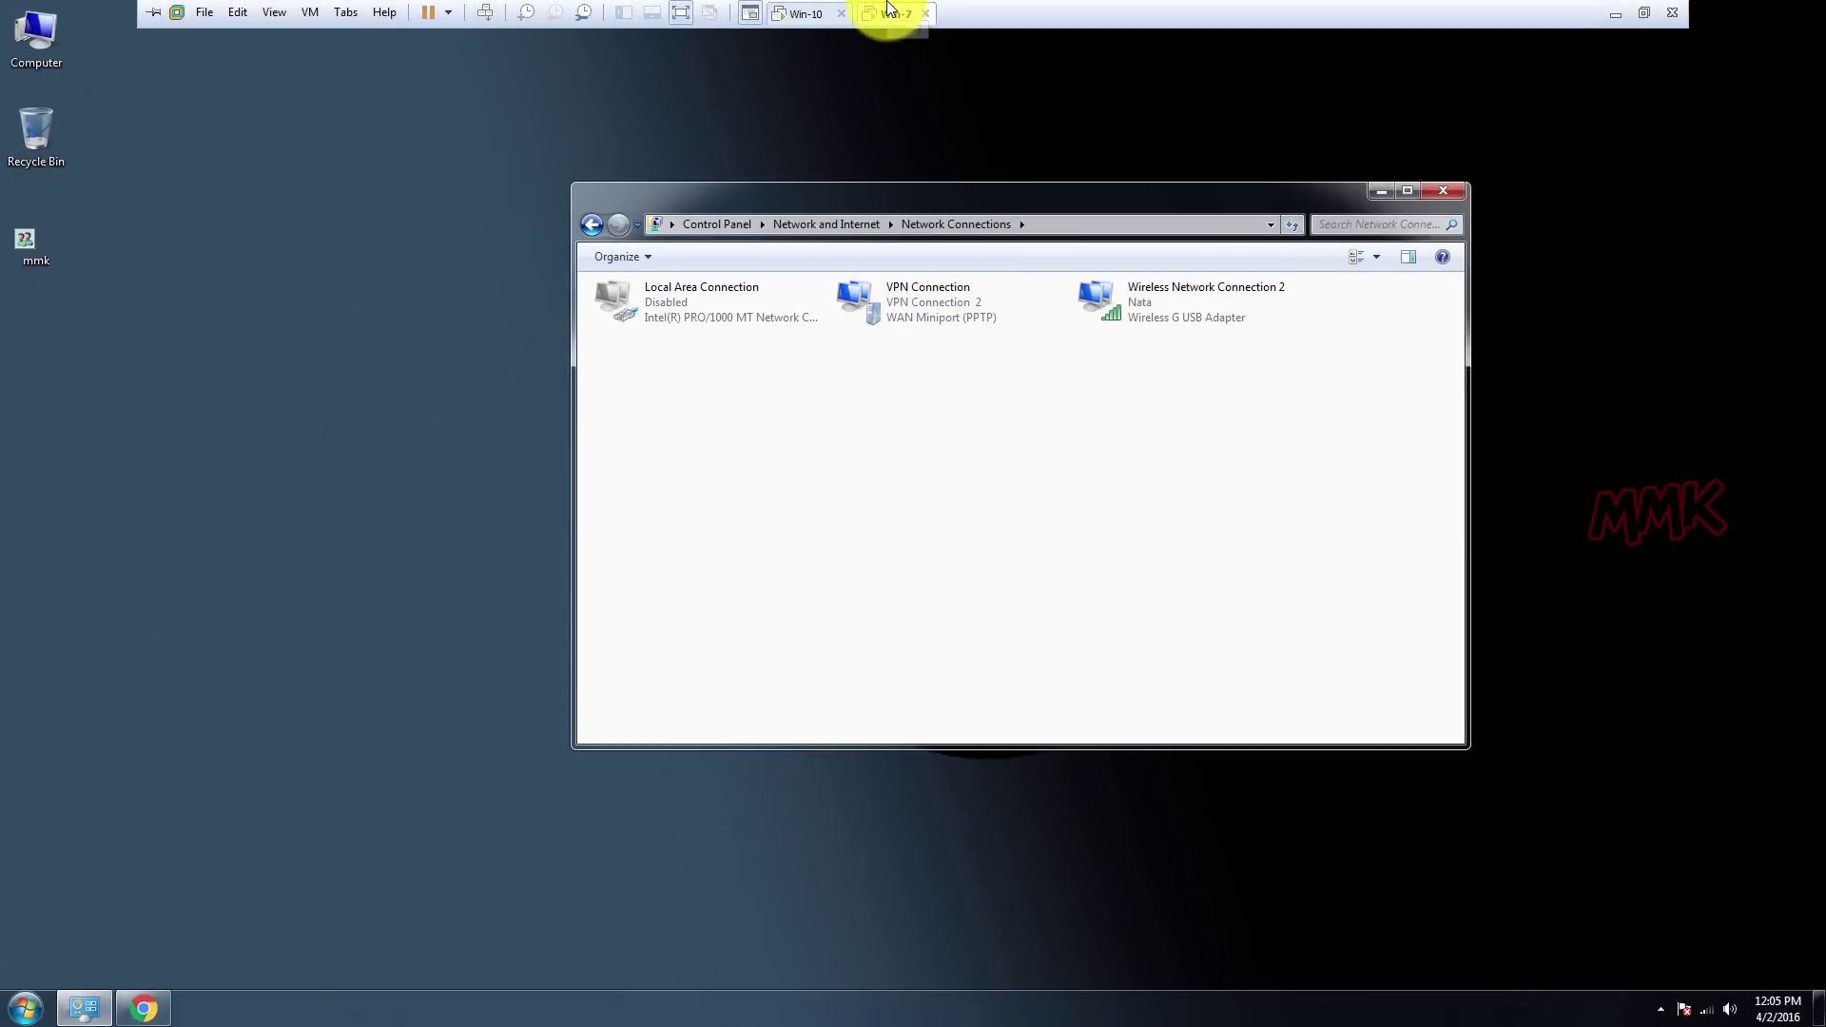
click(797, 13)
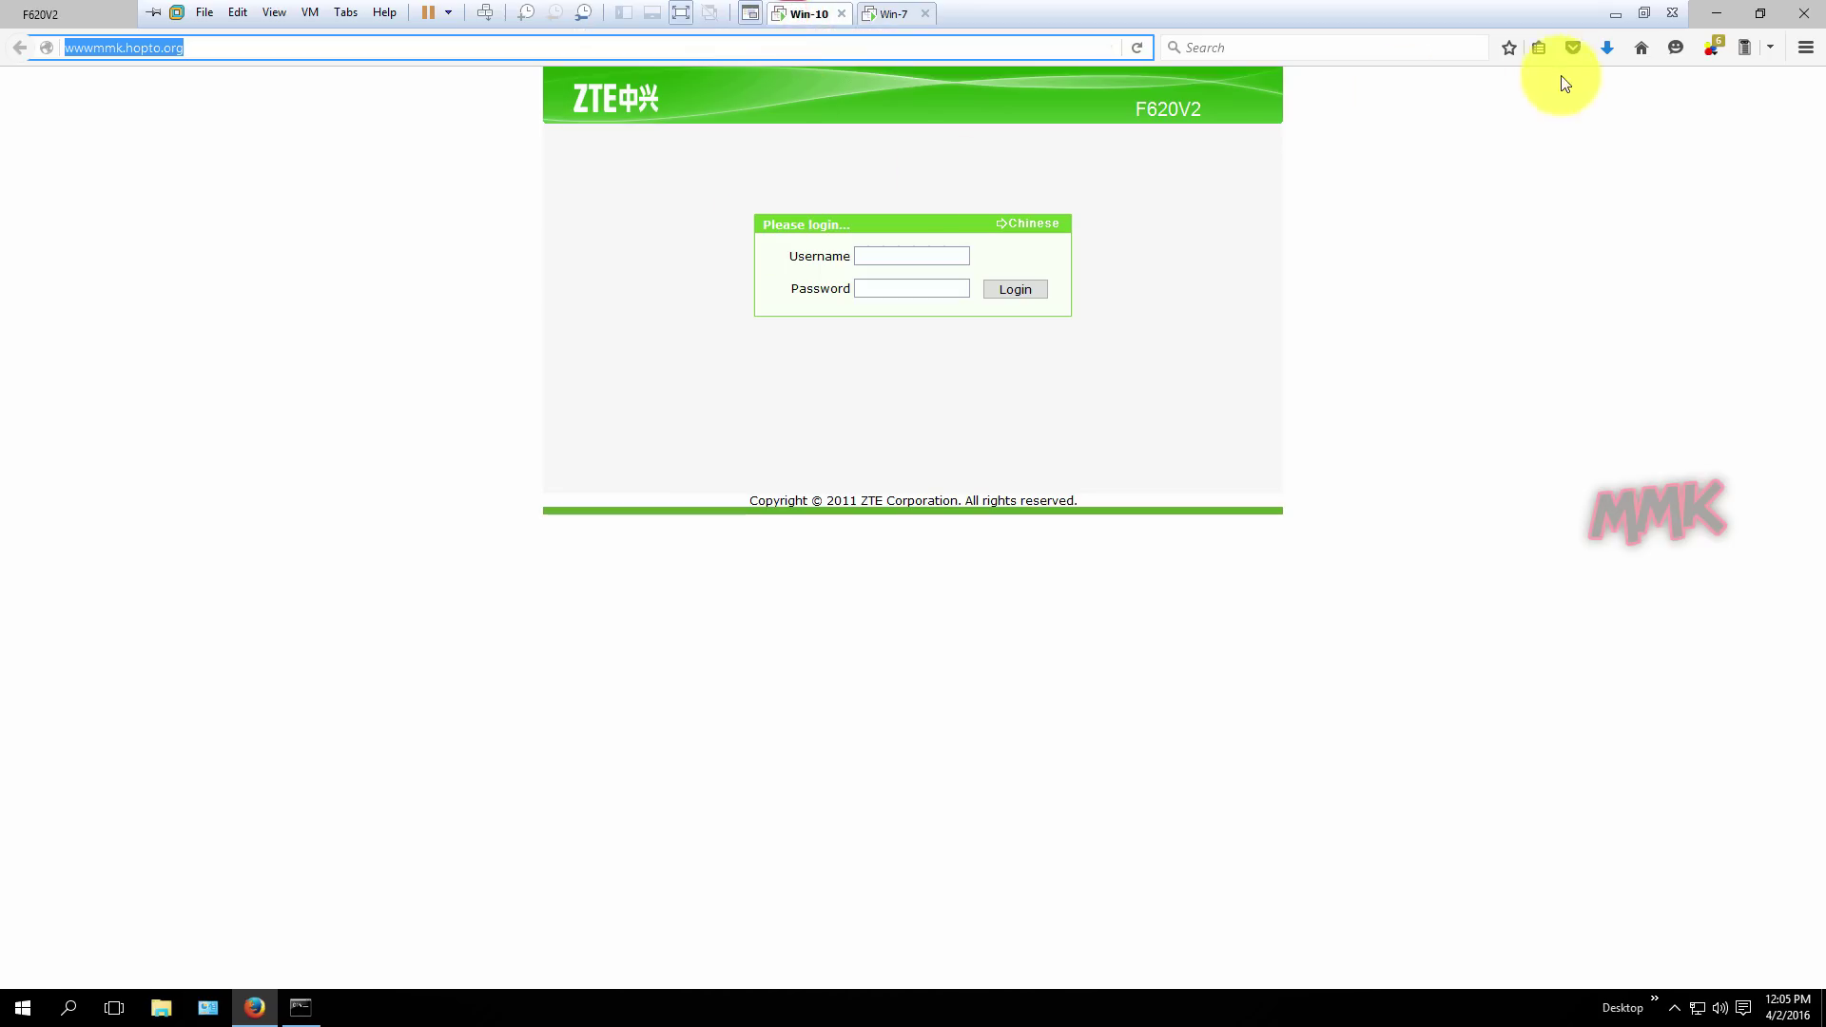
- Open Windows 10 Network Connections and check Incoming Connections shows one connected client
click(1721, 13)
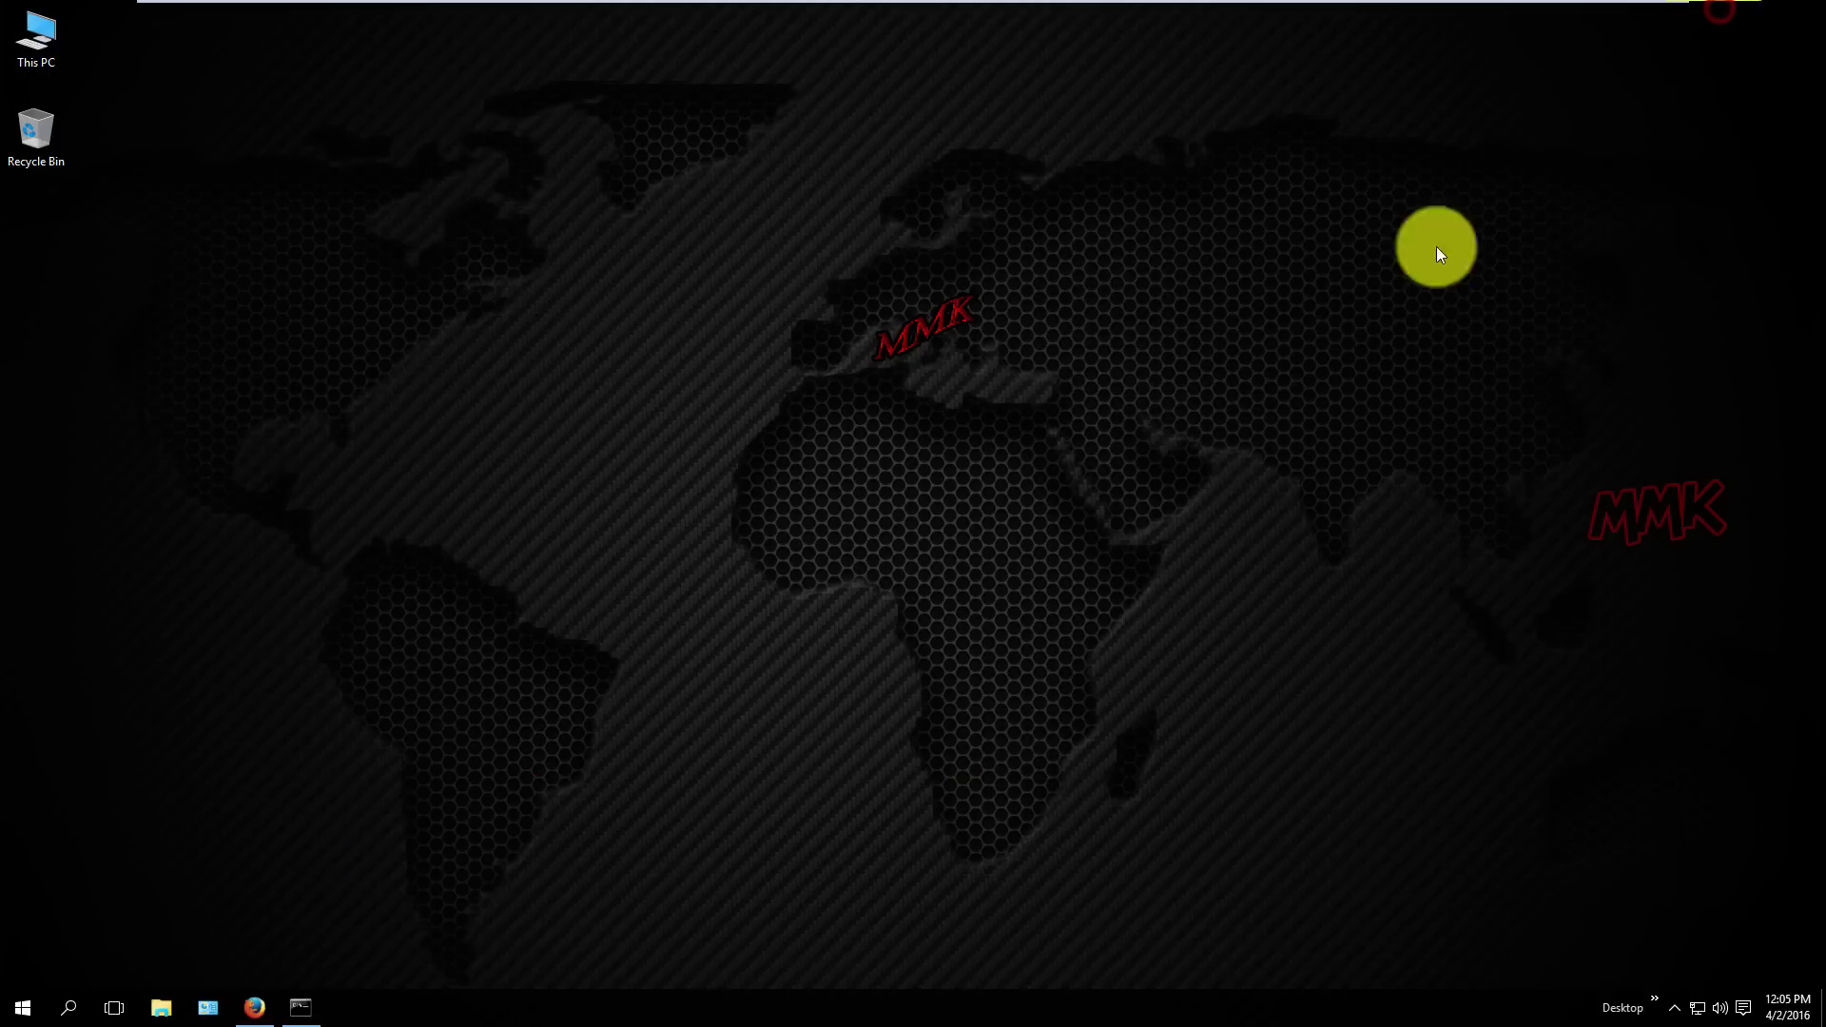
right_click(1702, 1013)
click(1692, 995)
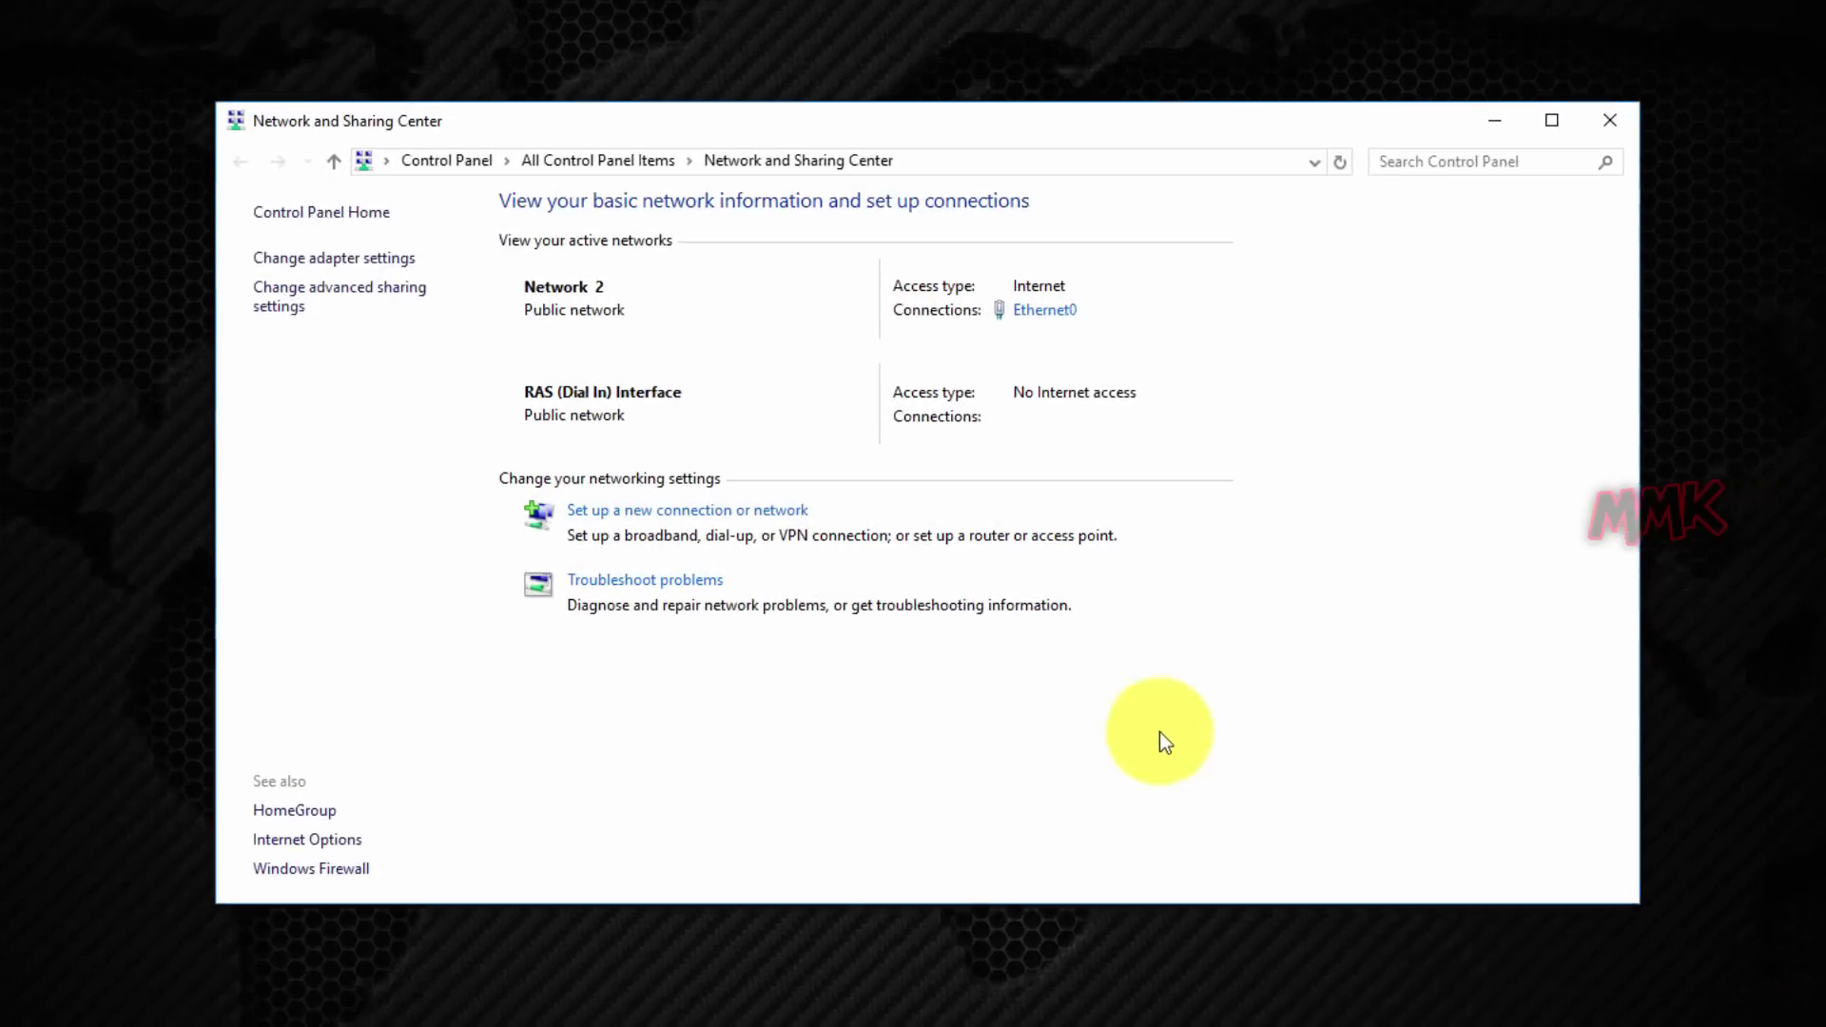
click(354, 262)
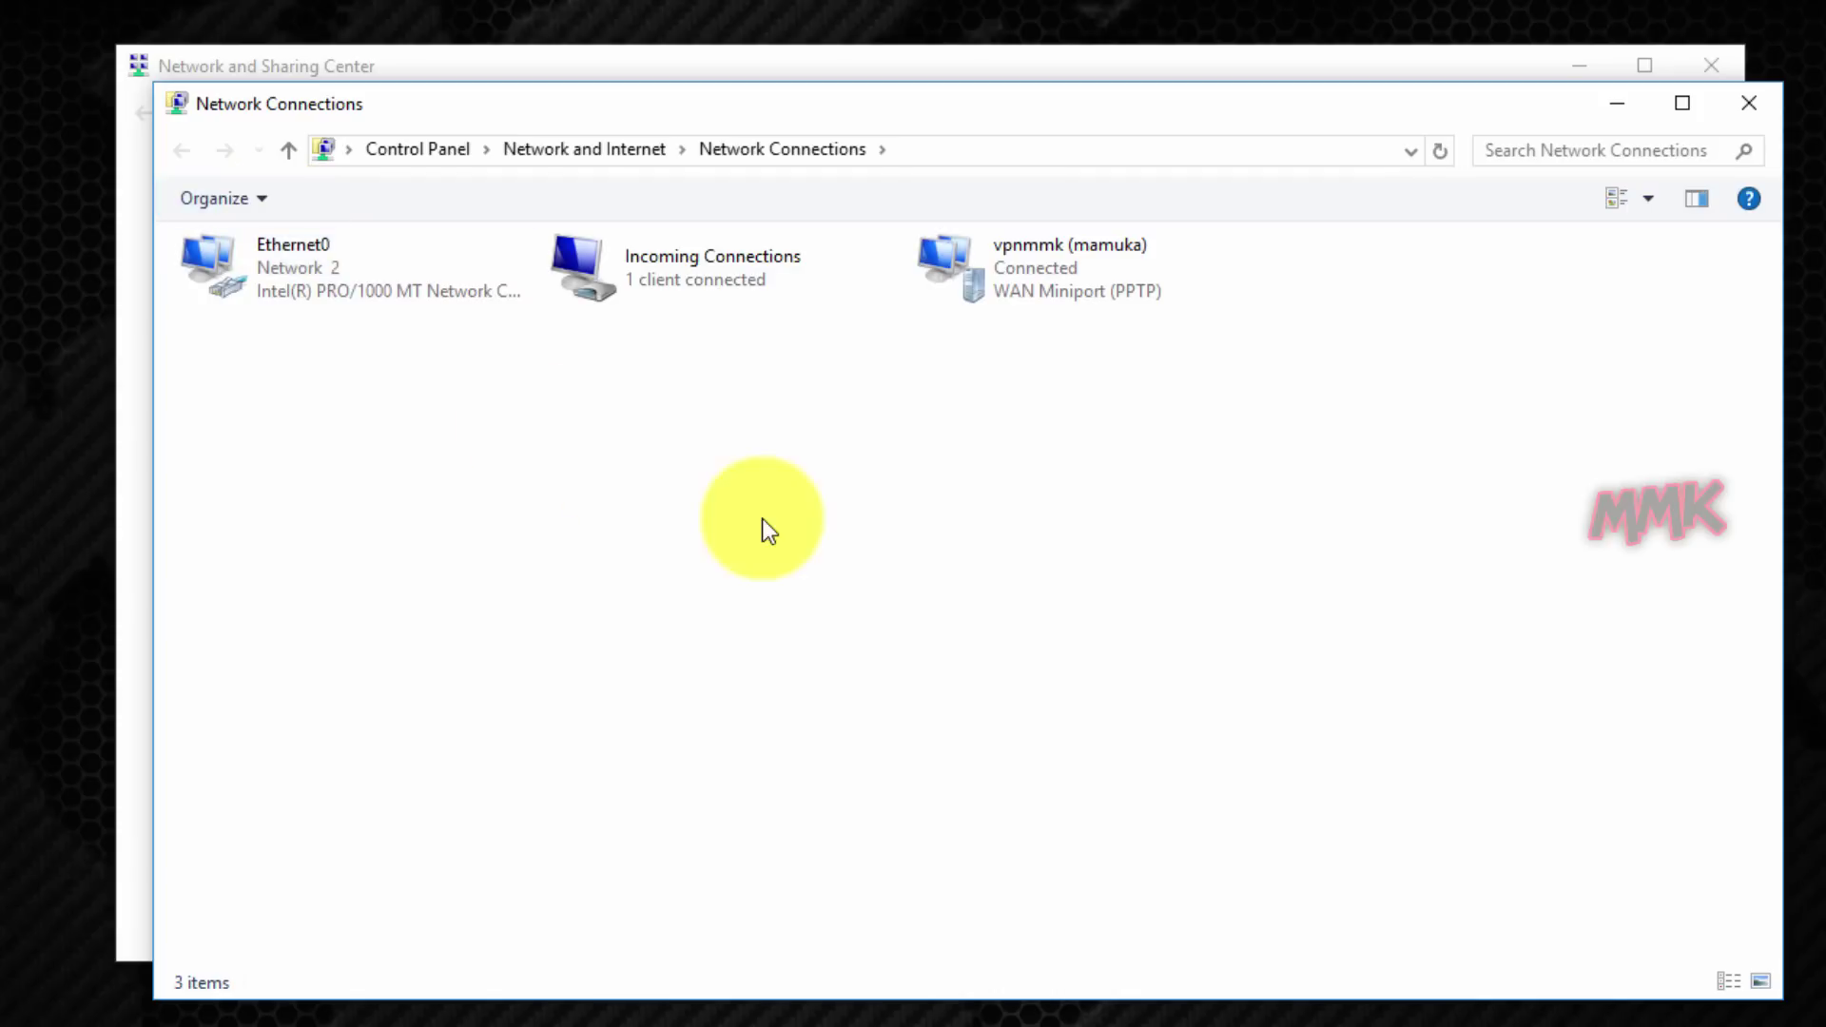
click(763, 517)
click(772, 563)
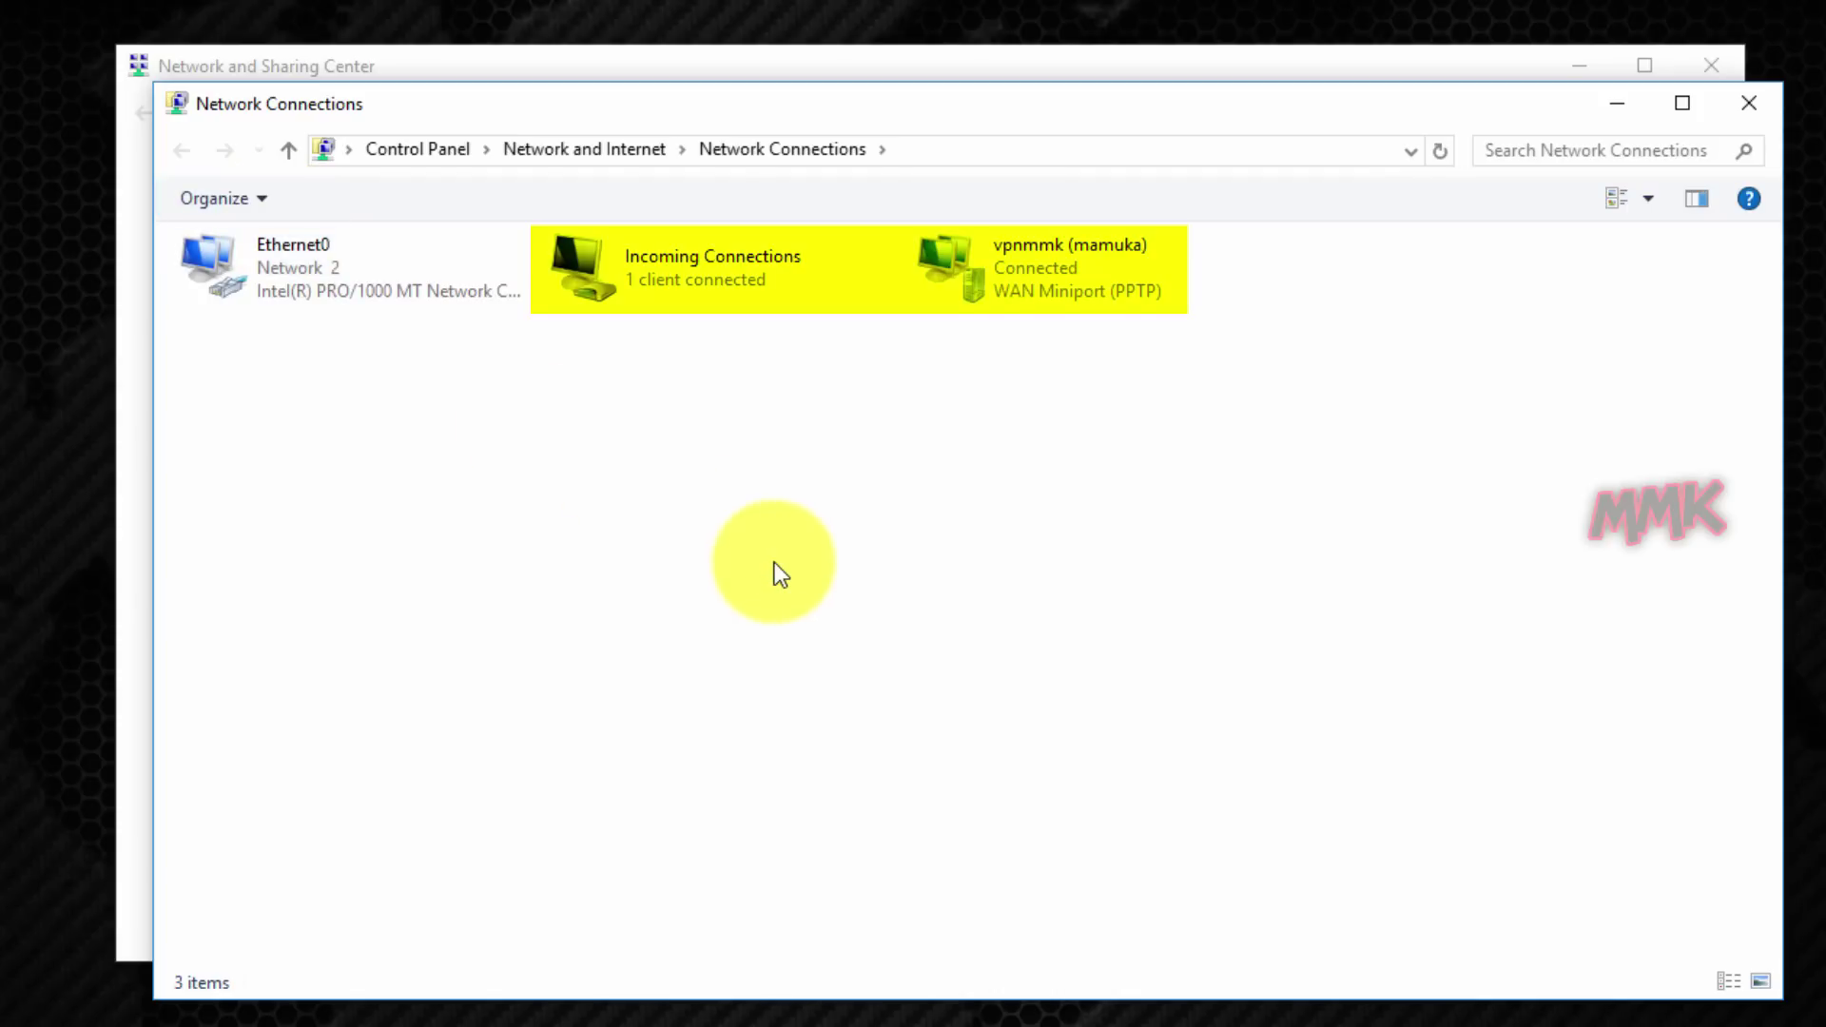
- Close the Network Connections and Network and Sharing Center windows, returning to the desktop
click(1746, 107)
click(1712, 66)
right_click(226, 246)
- Create a new desktop folder named sharefiles
mouse_move(271, 396)
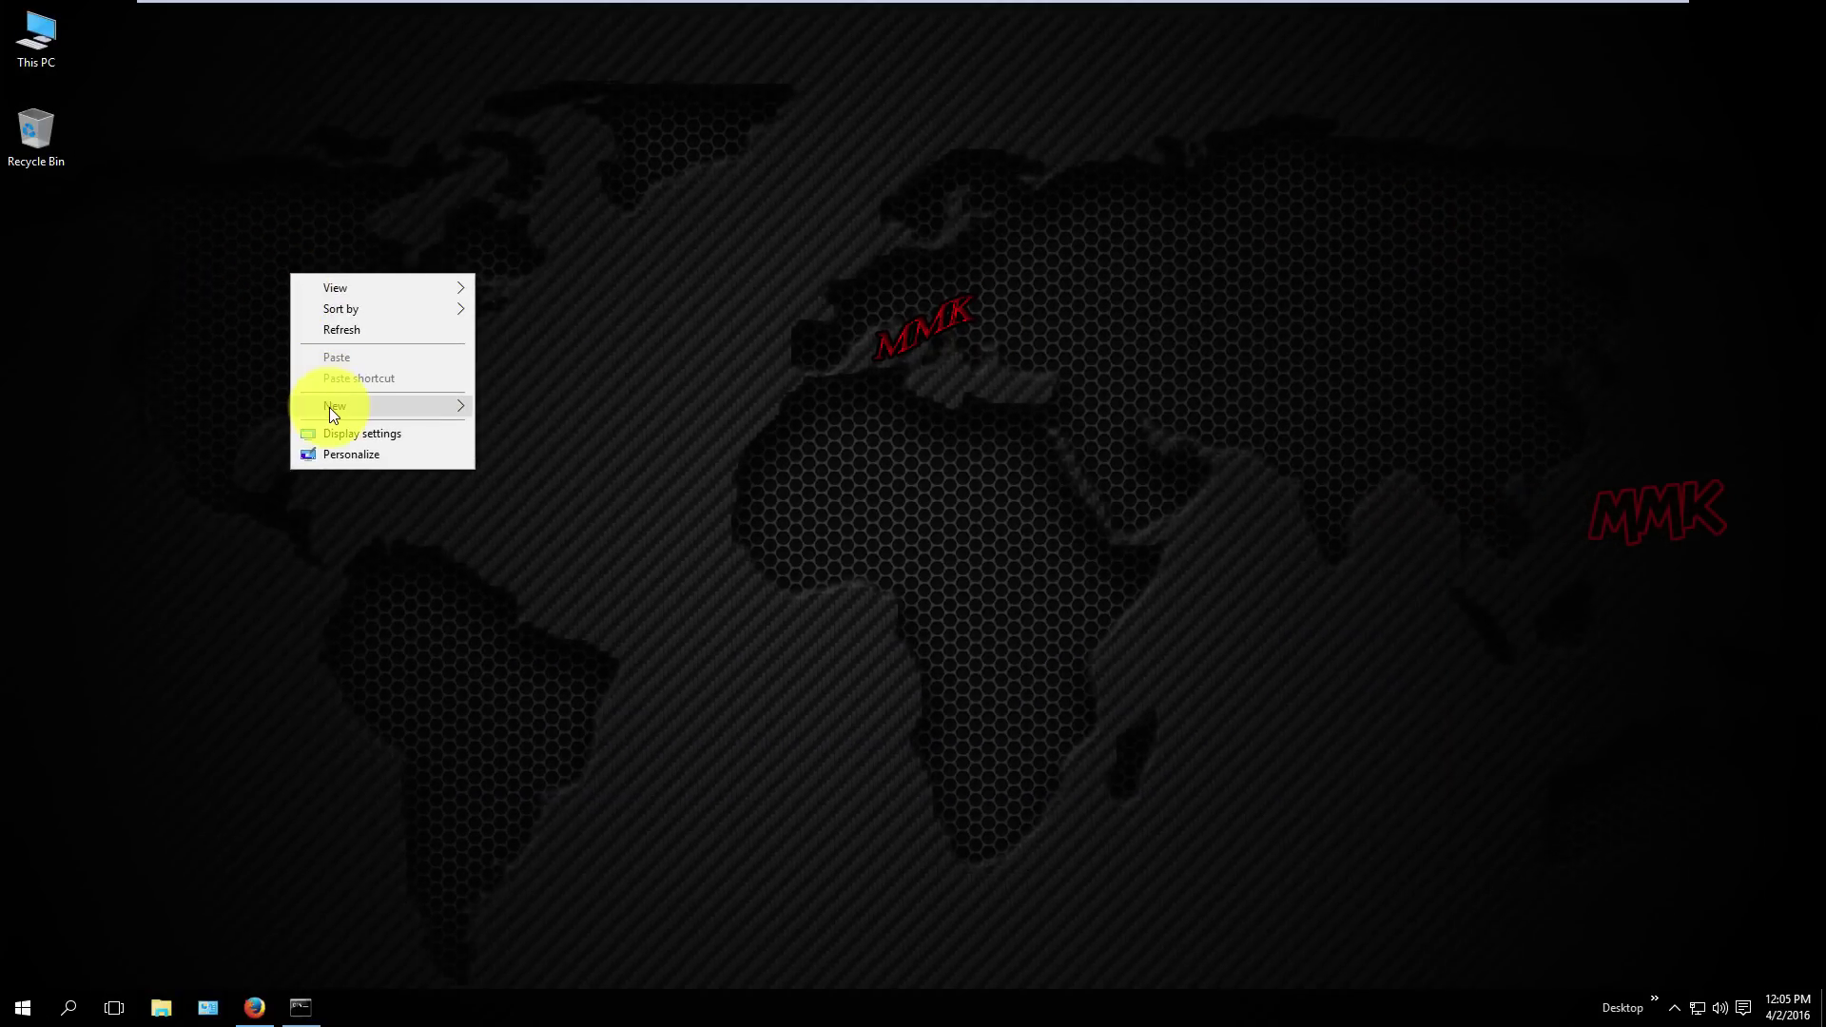
click(499, 408)
text(sharef)
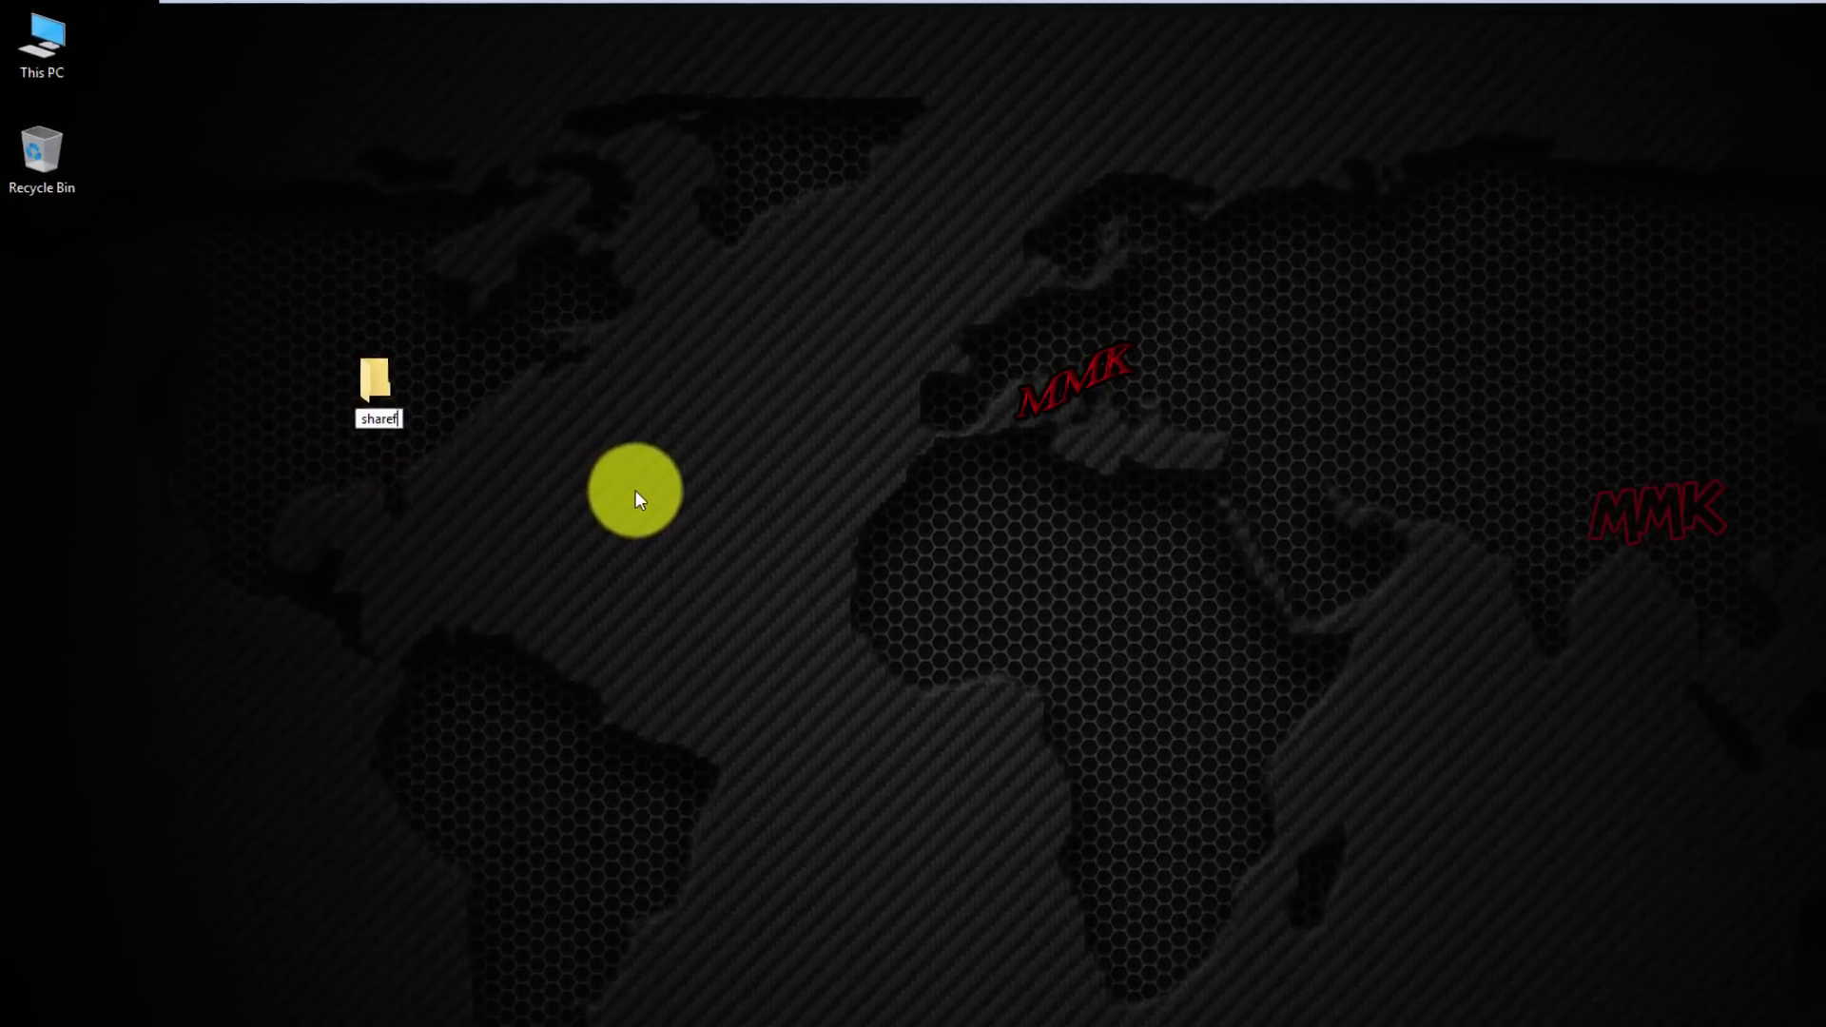
text(iles)
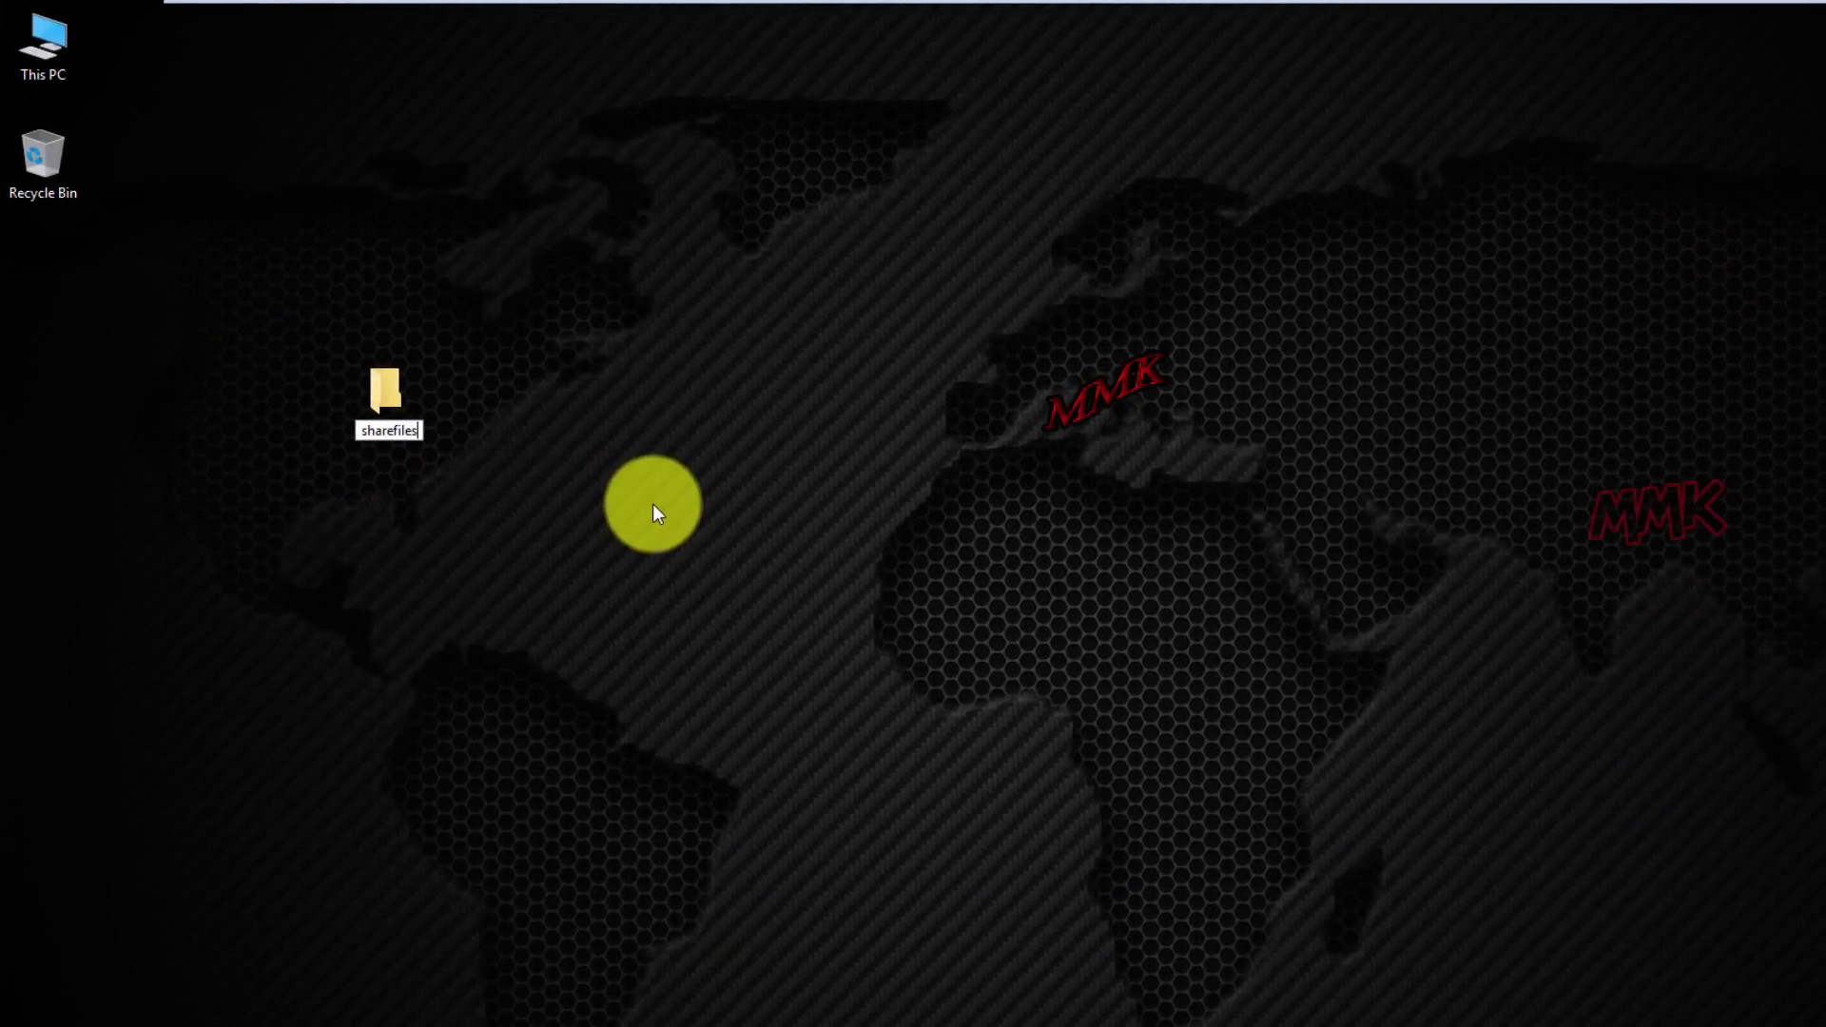
click(636, 490)
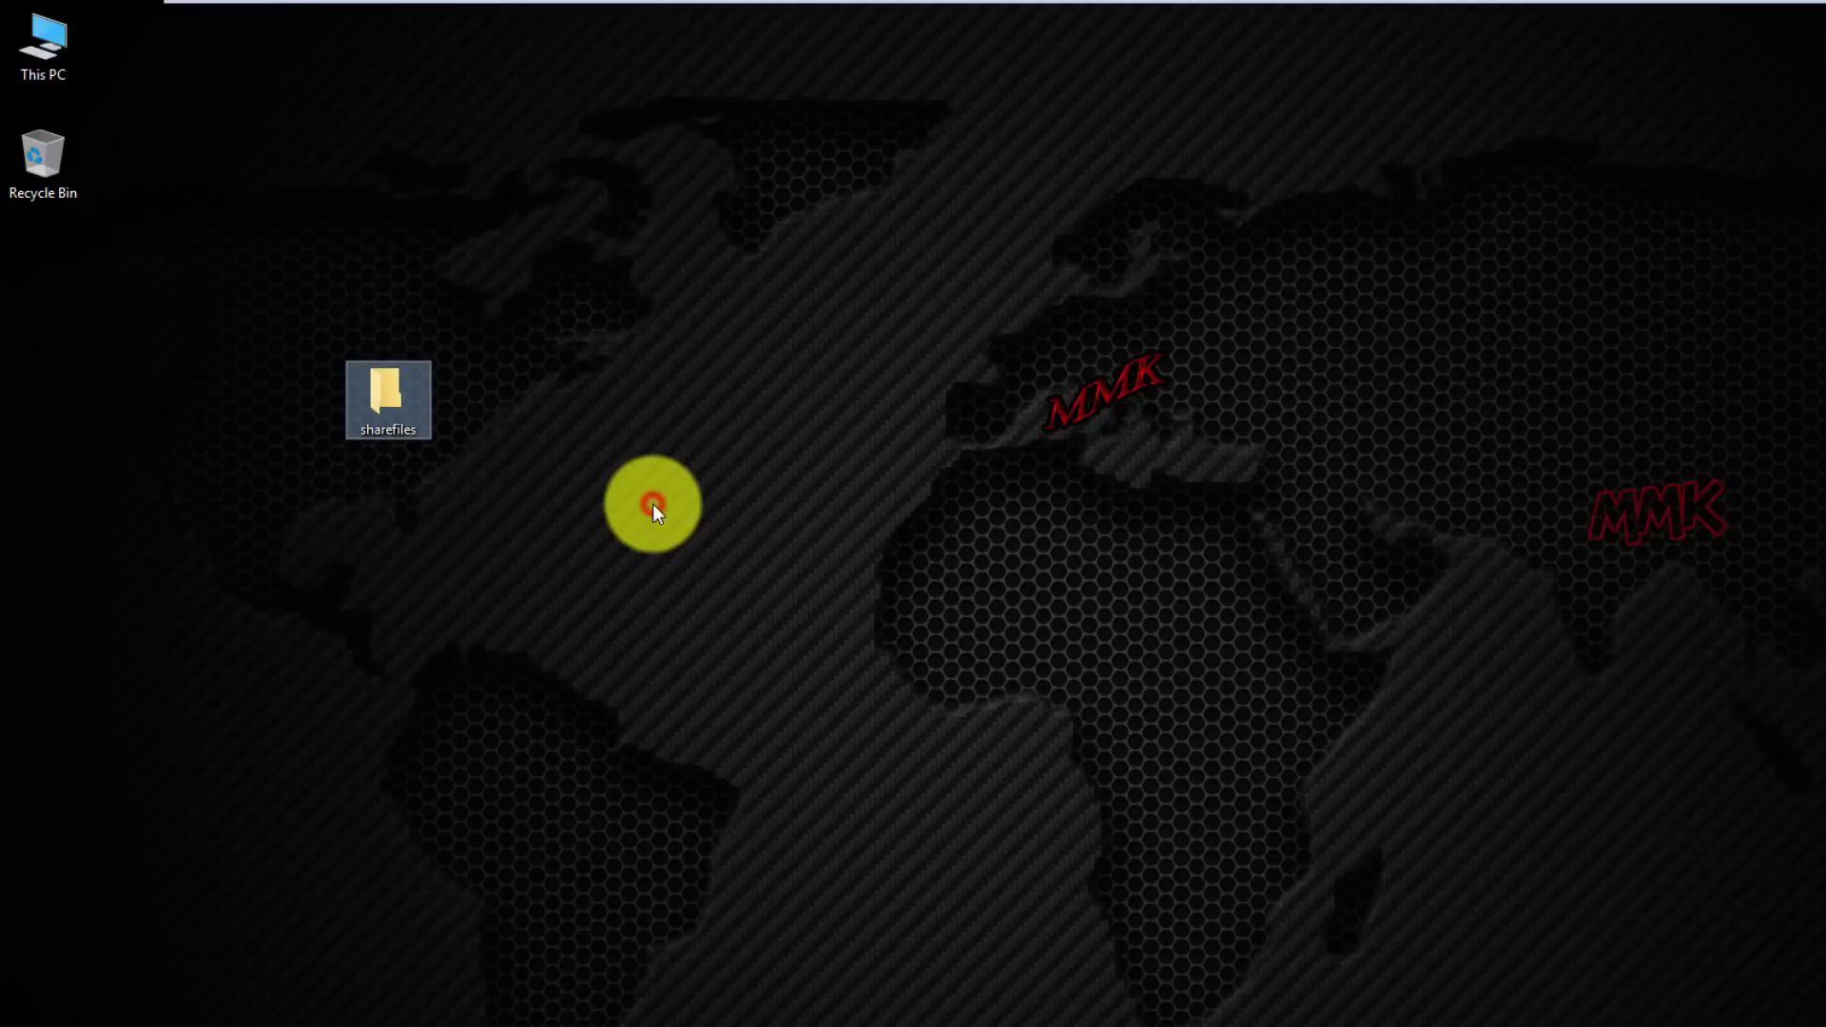
- Inside sharefiles, create an empty text document named Subscribe.txt
right_click(395, 391)
click(418, 407)
right_click(999, 568)
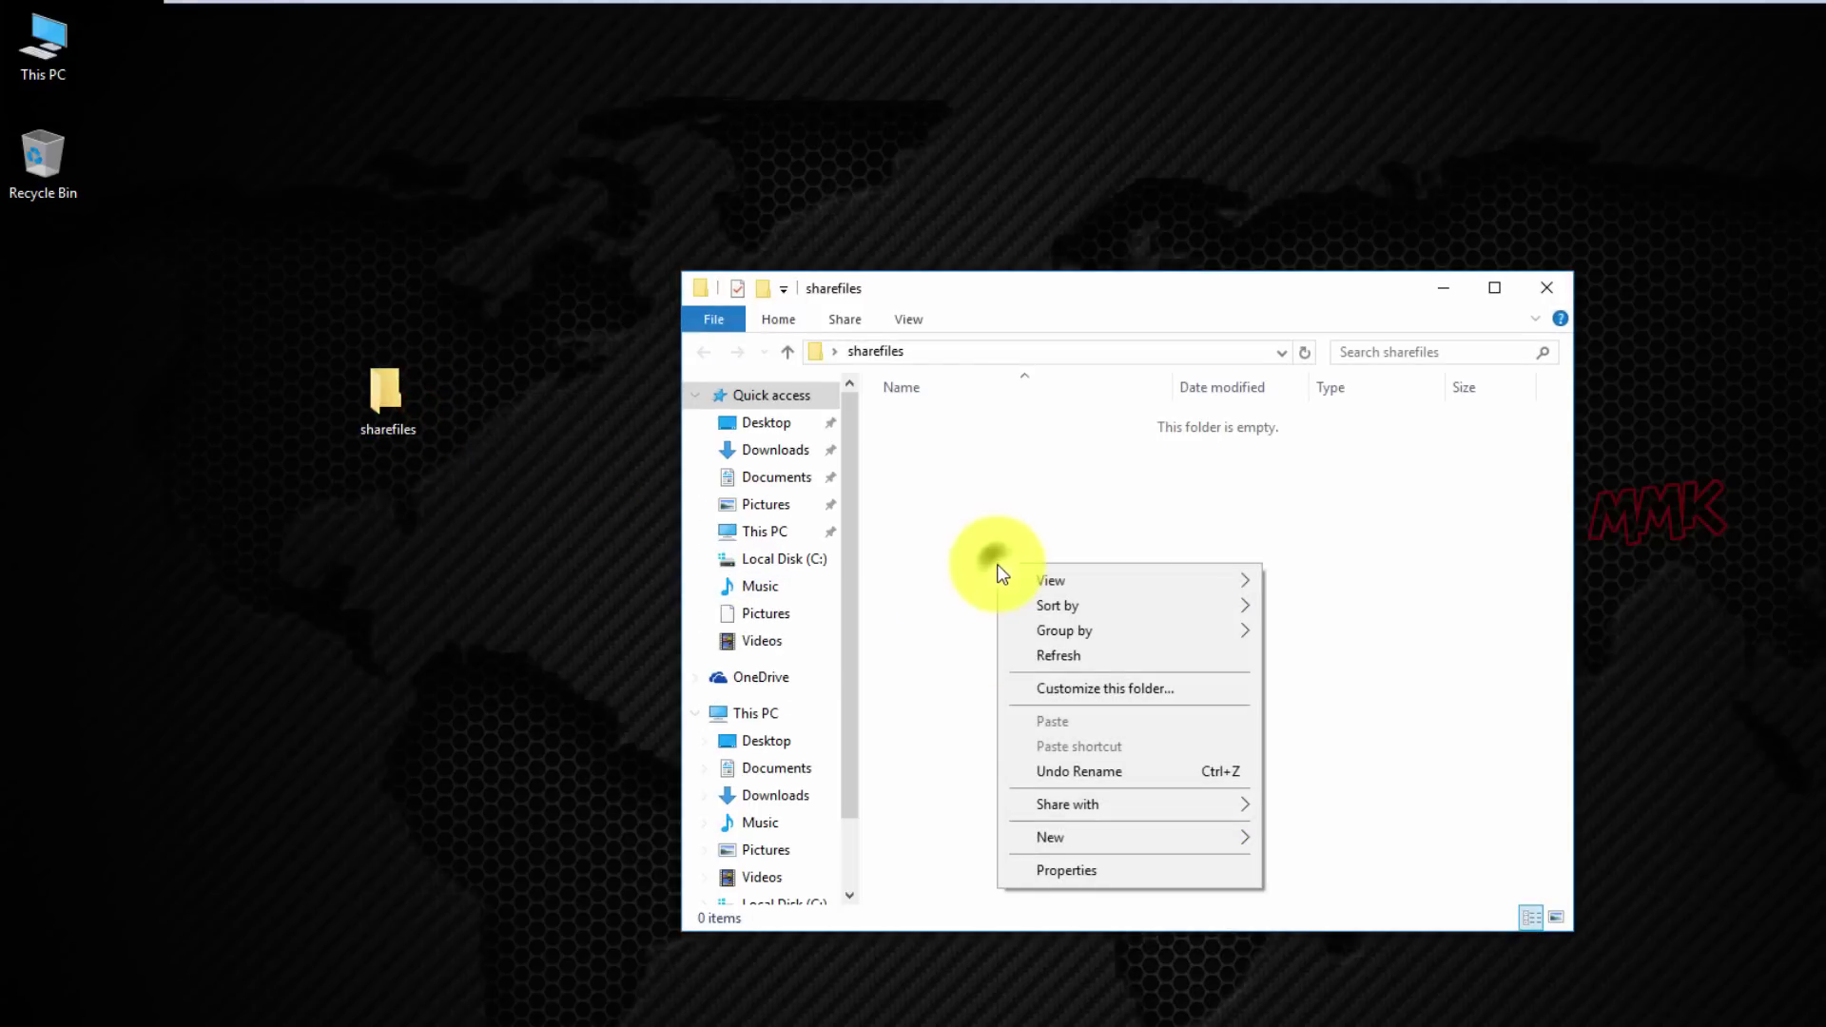
click(1195, 837)
click(1329, 993)
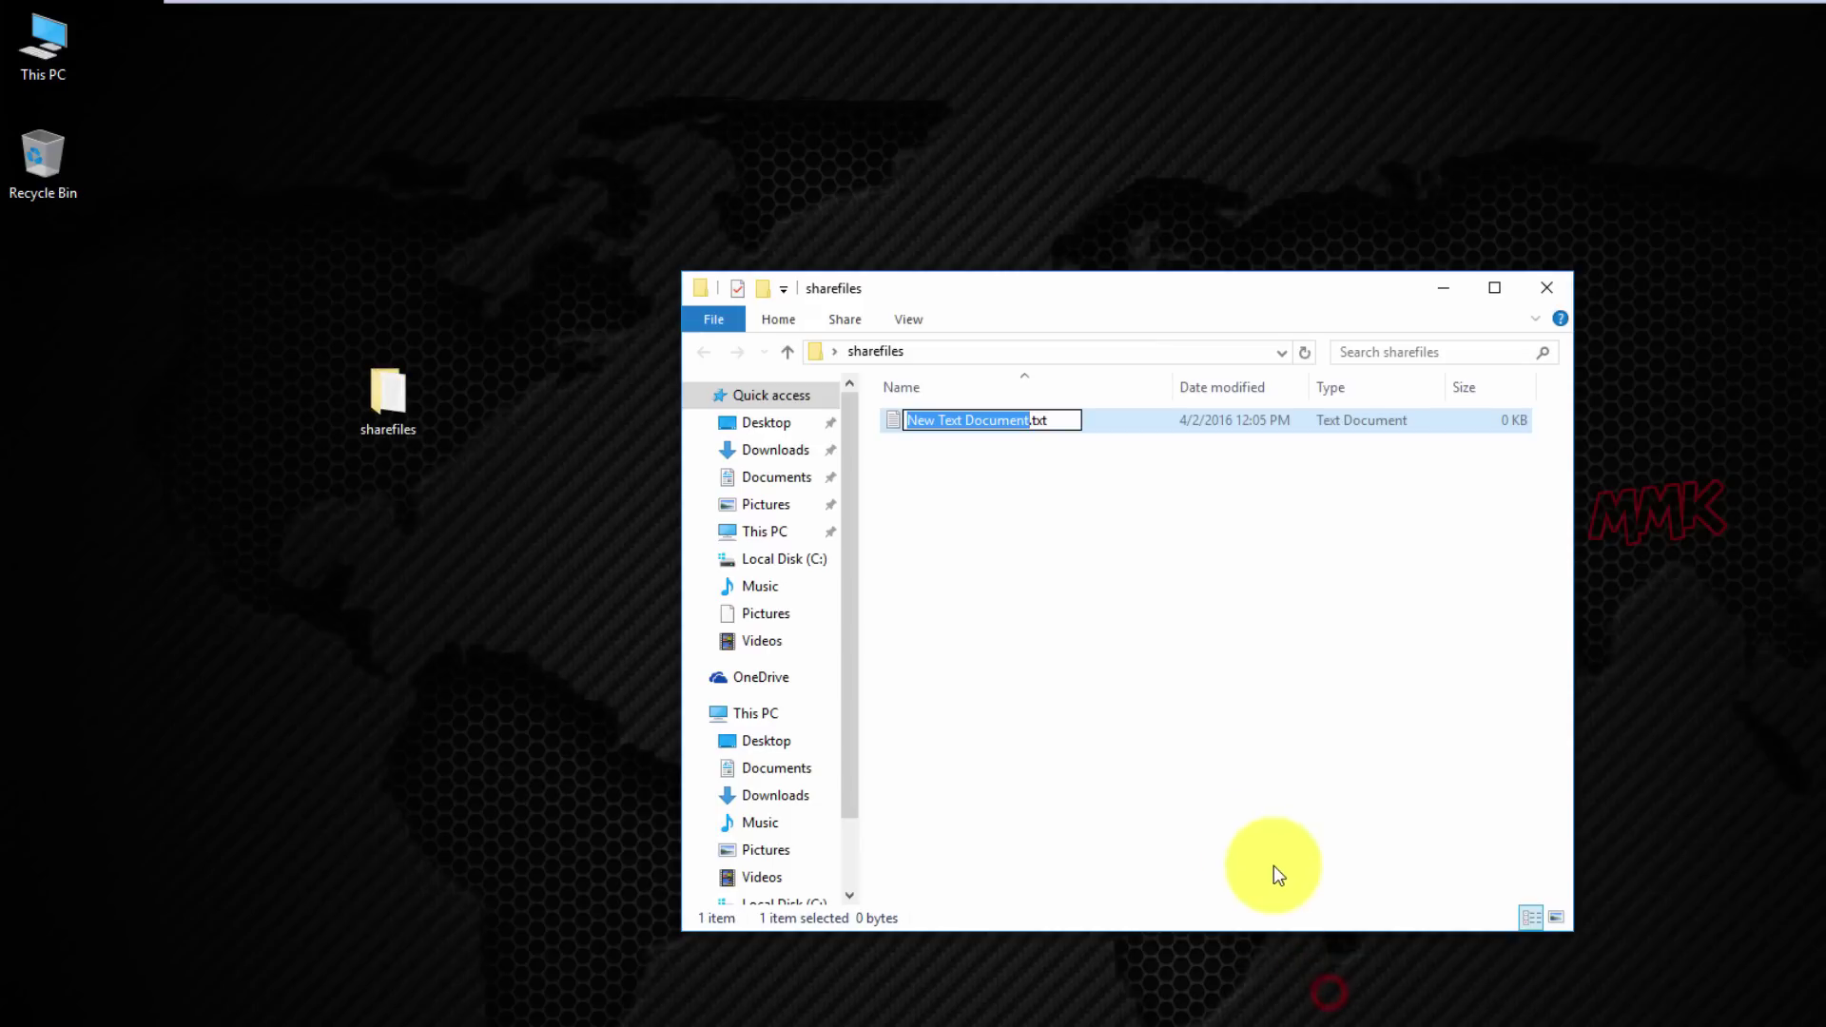
text(Subscribe)
click(1274, 865)
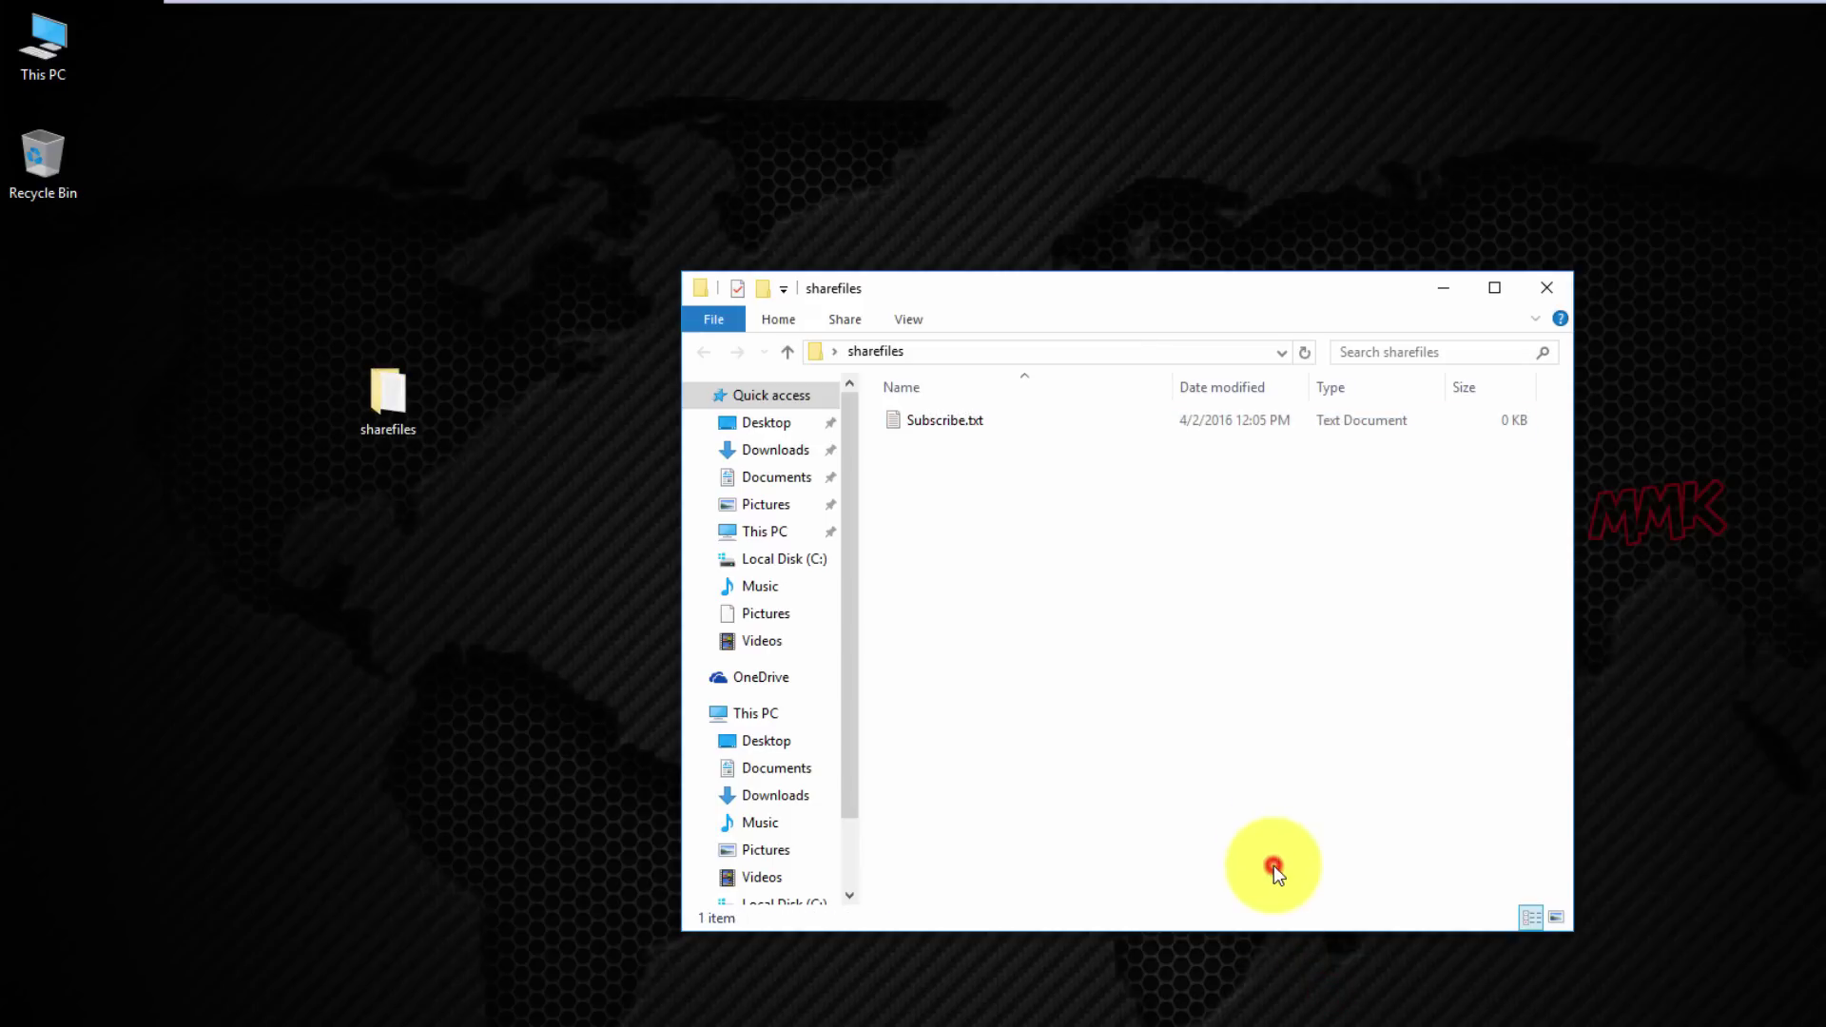
- Enable Advanced Sharing on the sharefiles folder with share name sharefiles, then close Properties
click(1543, 285)
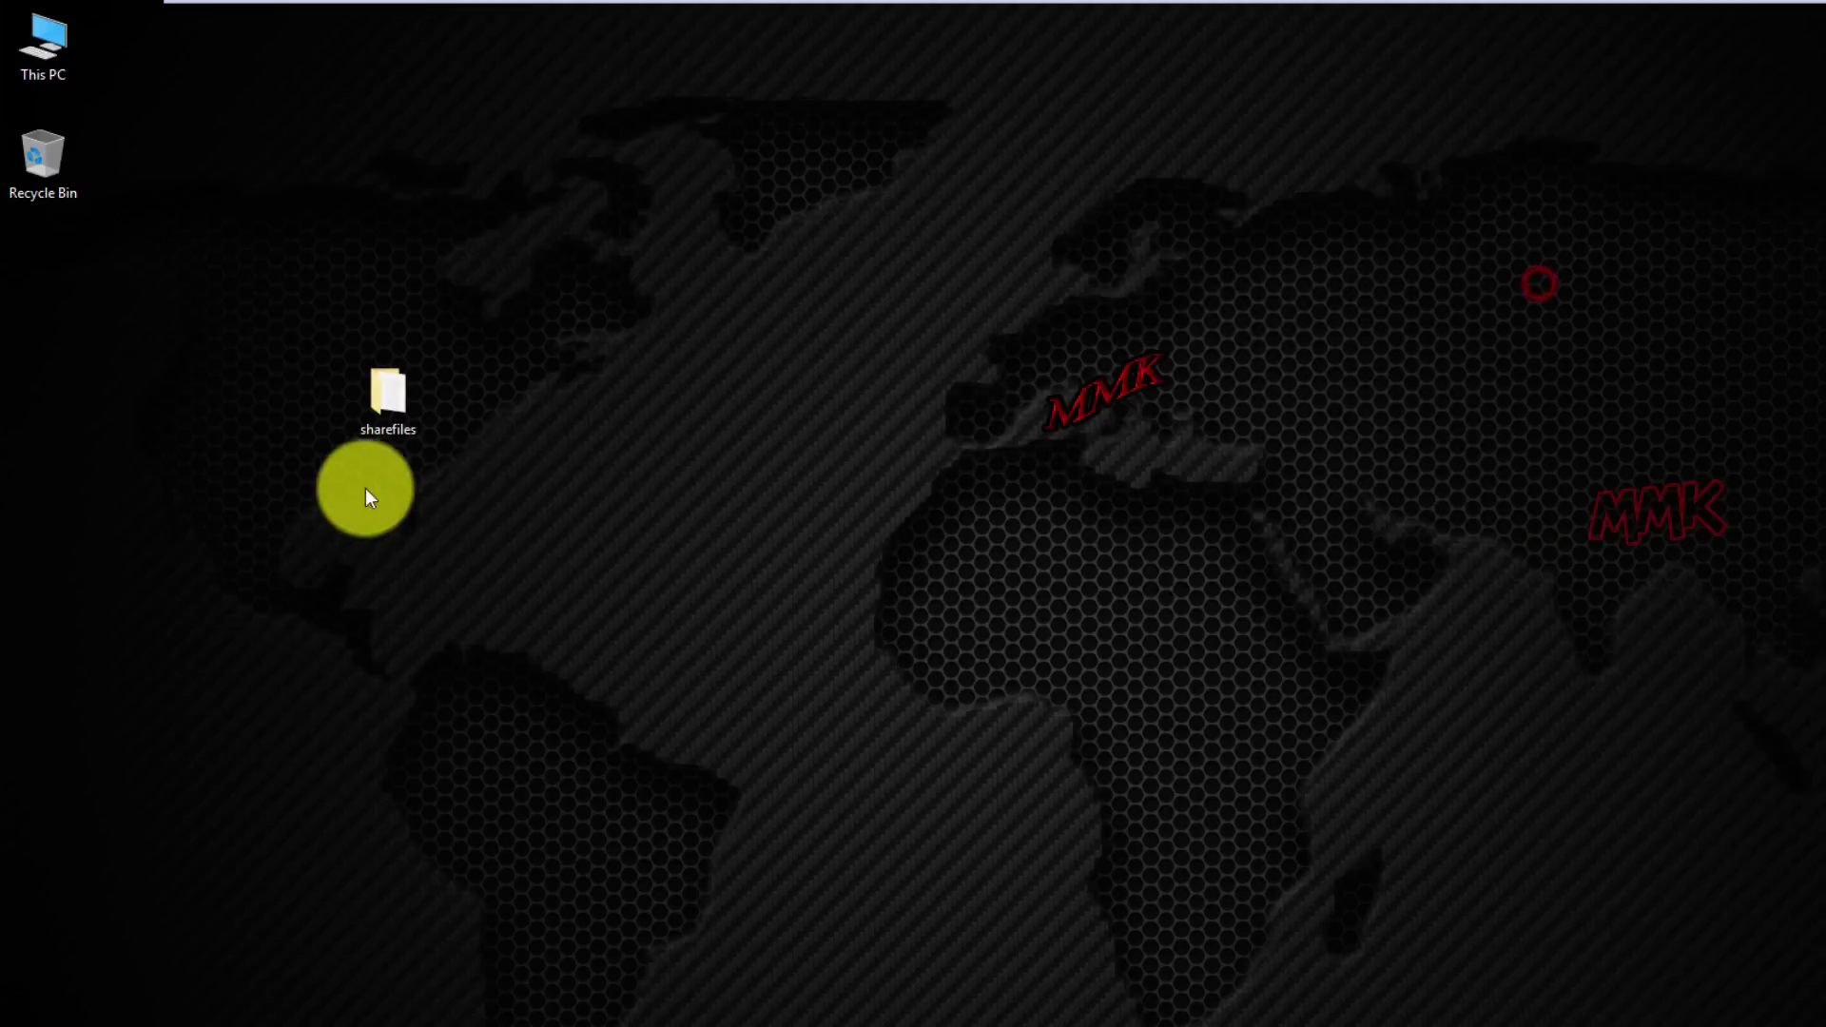
right_click(390, 397)
click(408, 774)
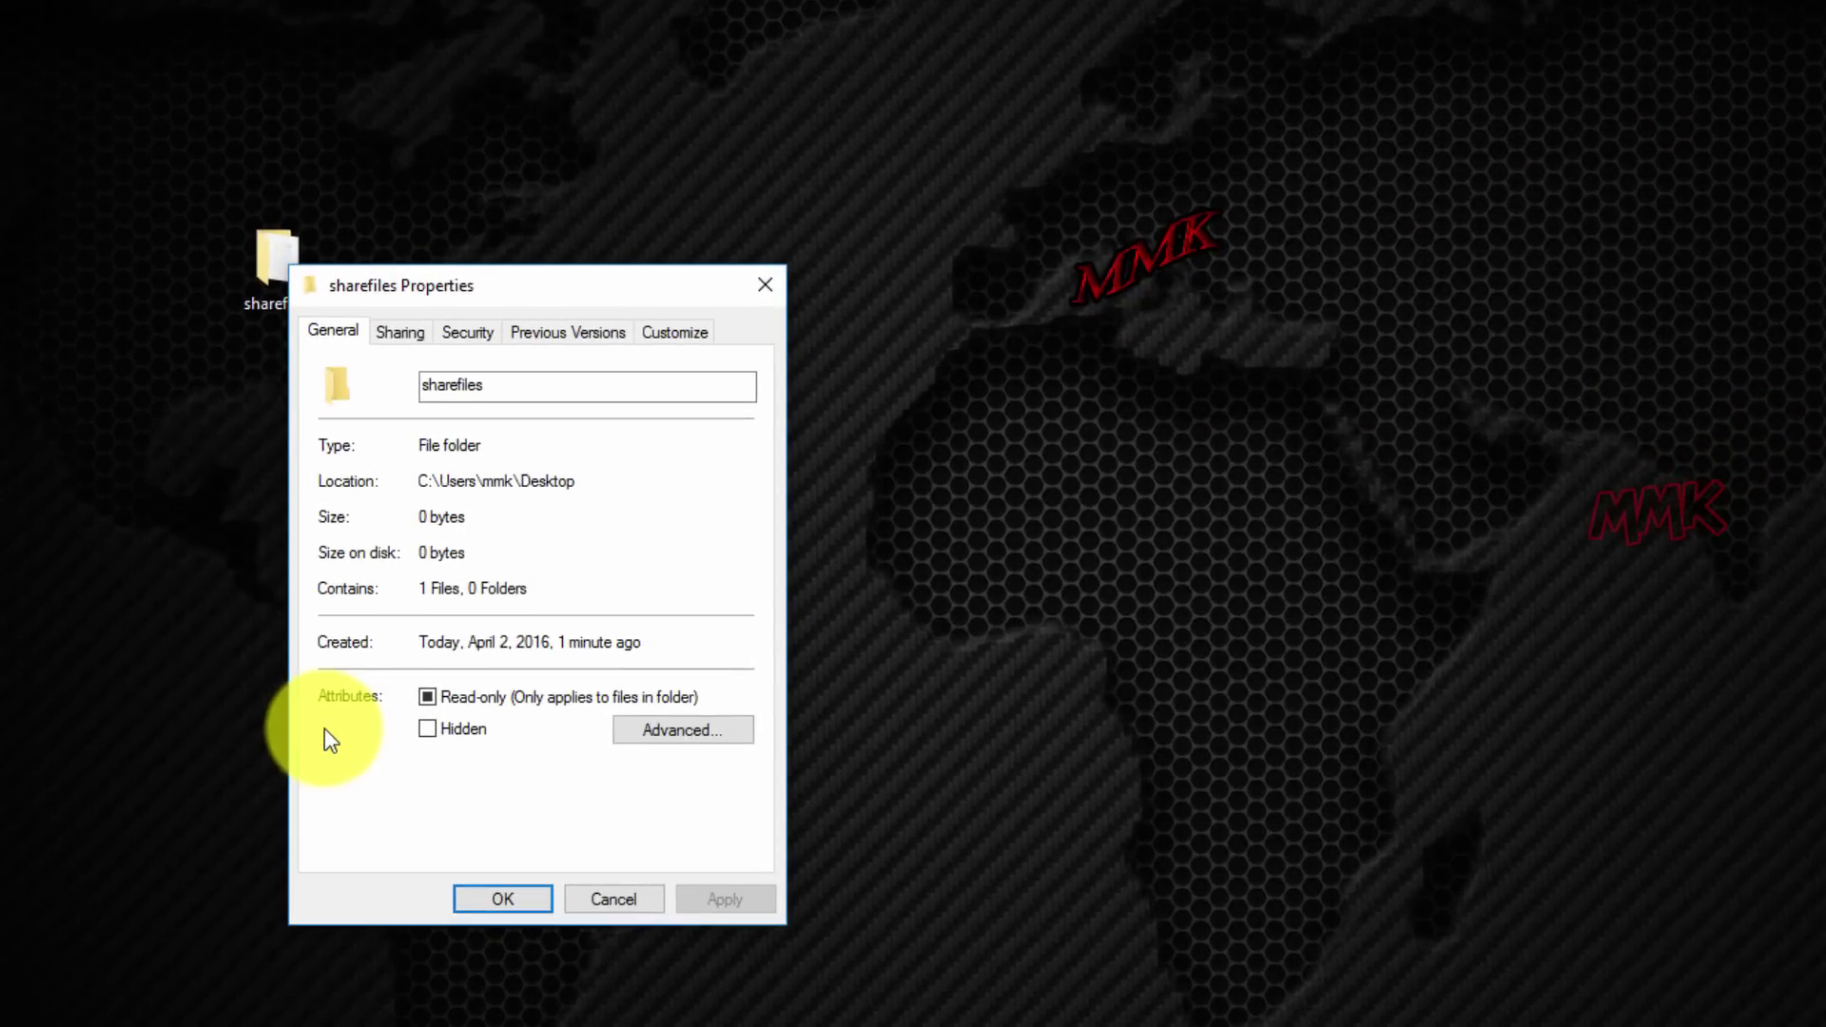
click(418, 357)
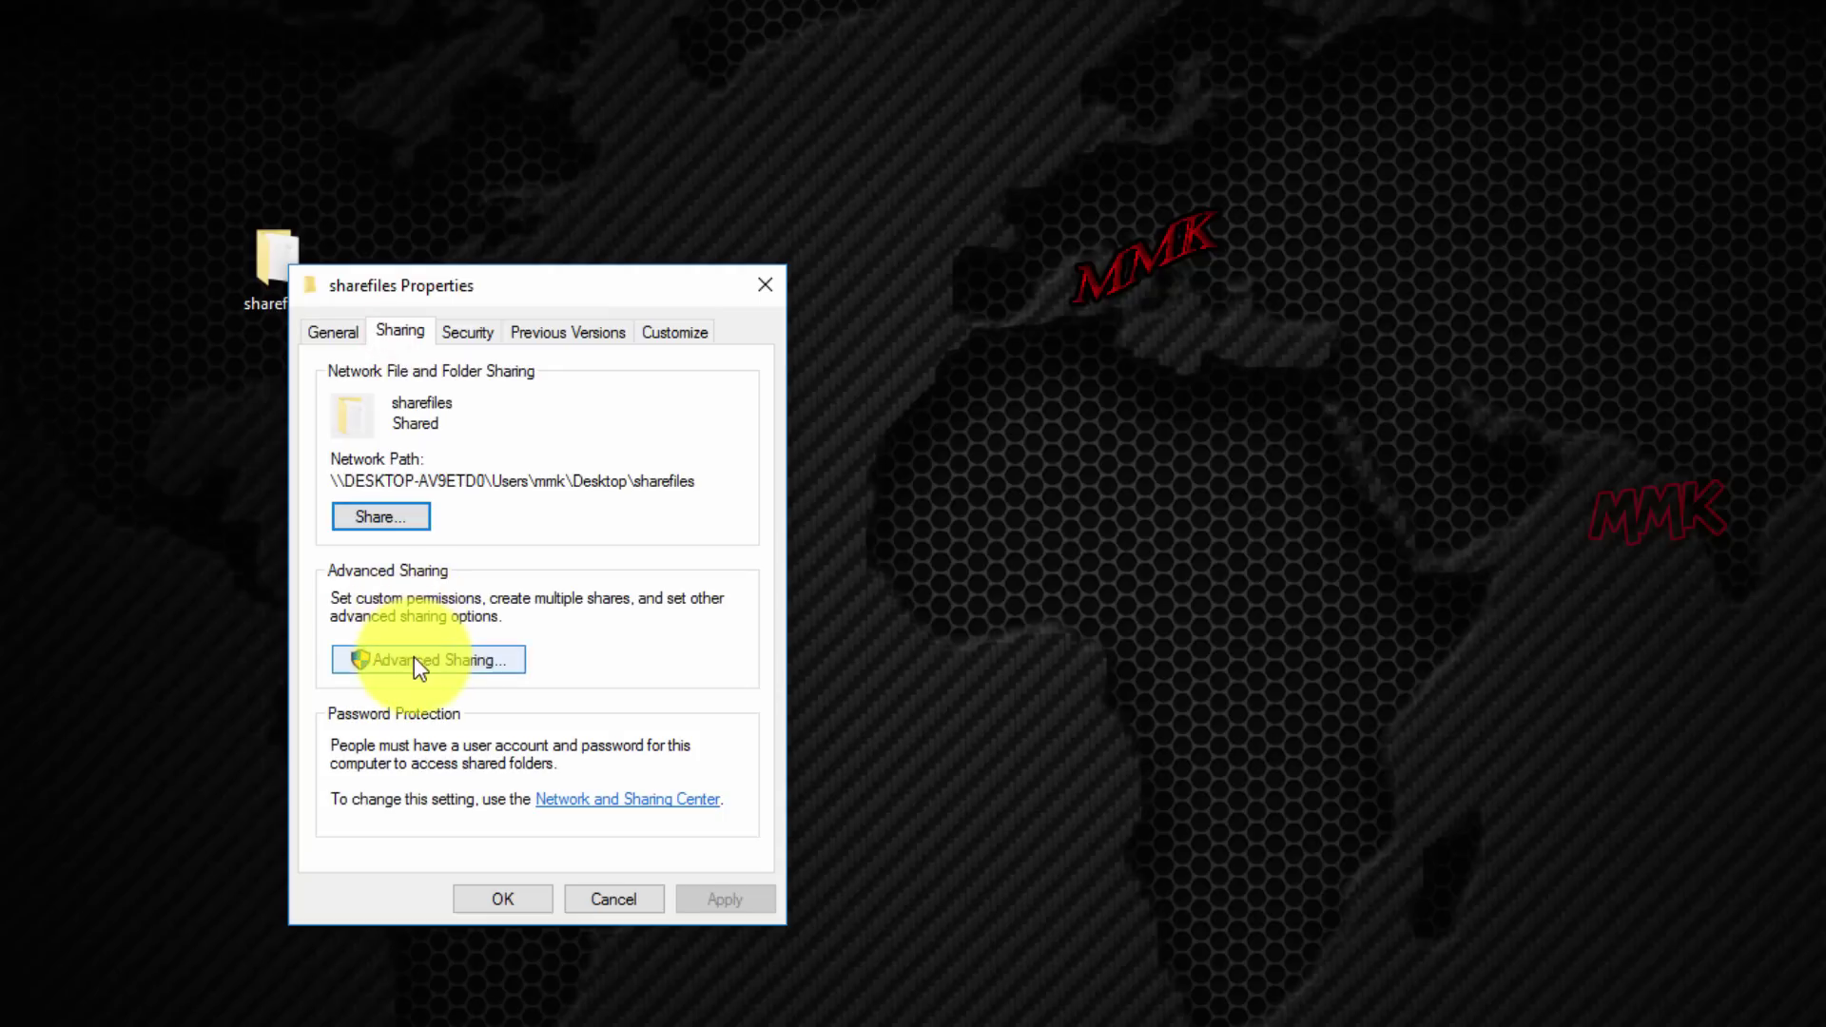
click(414, 656)
click(335, 379)
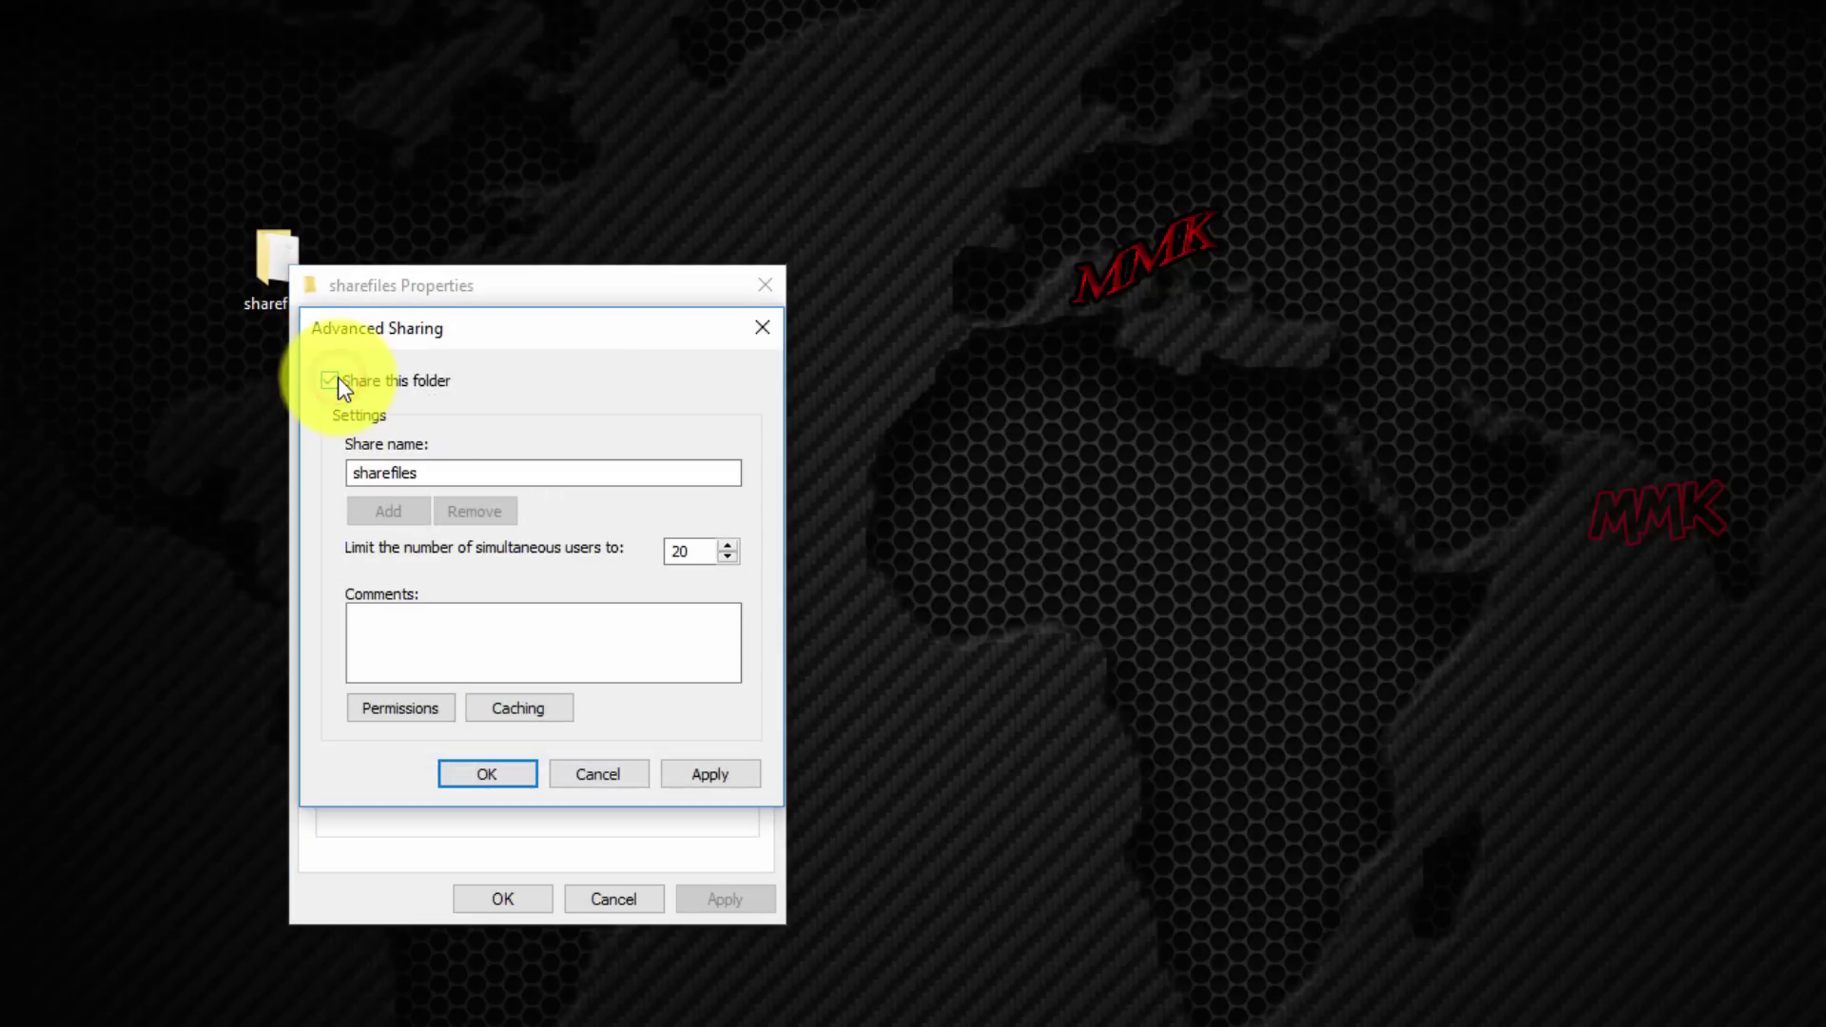
click(698, 782)
click(483, 772)
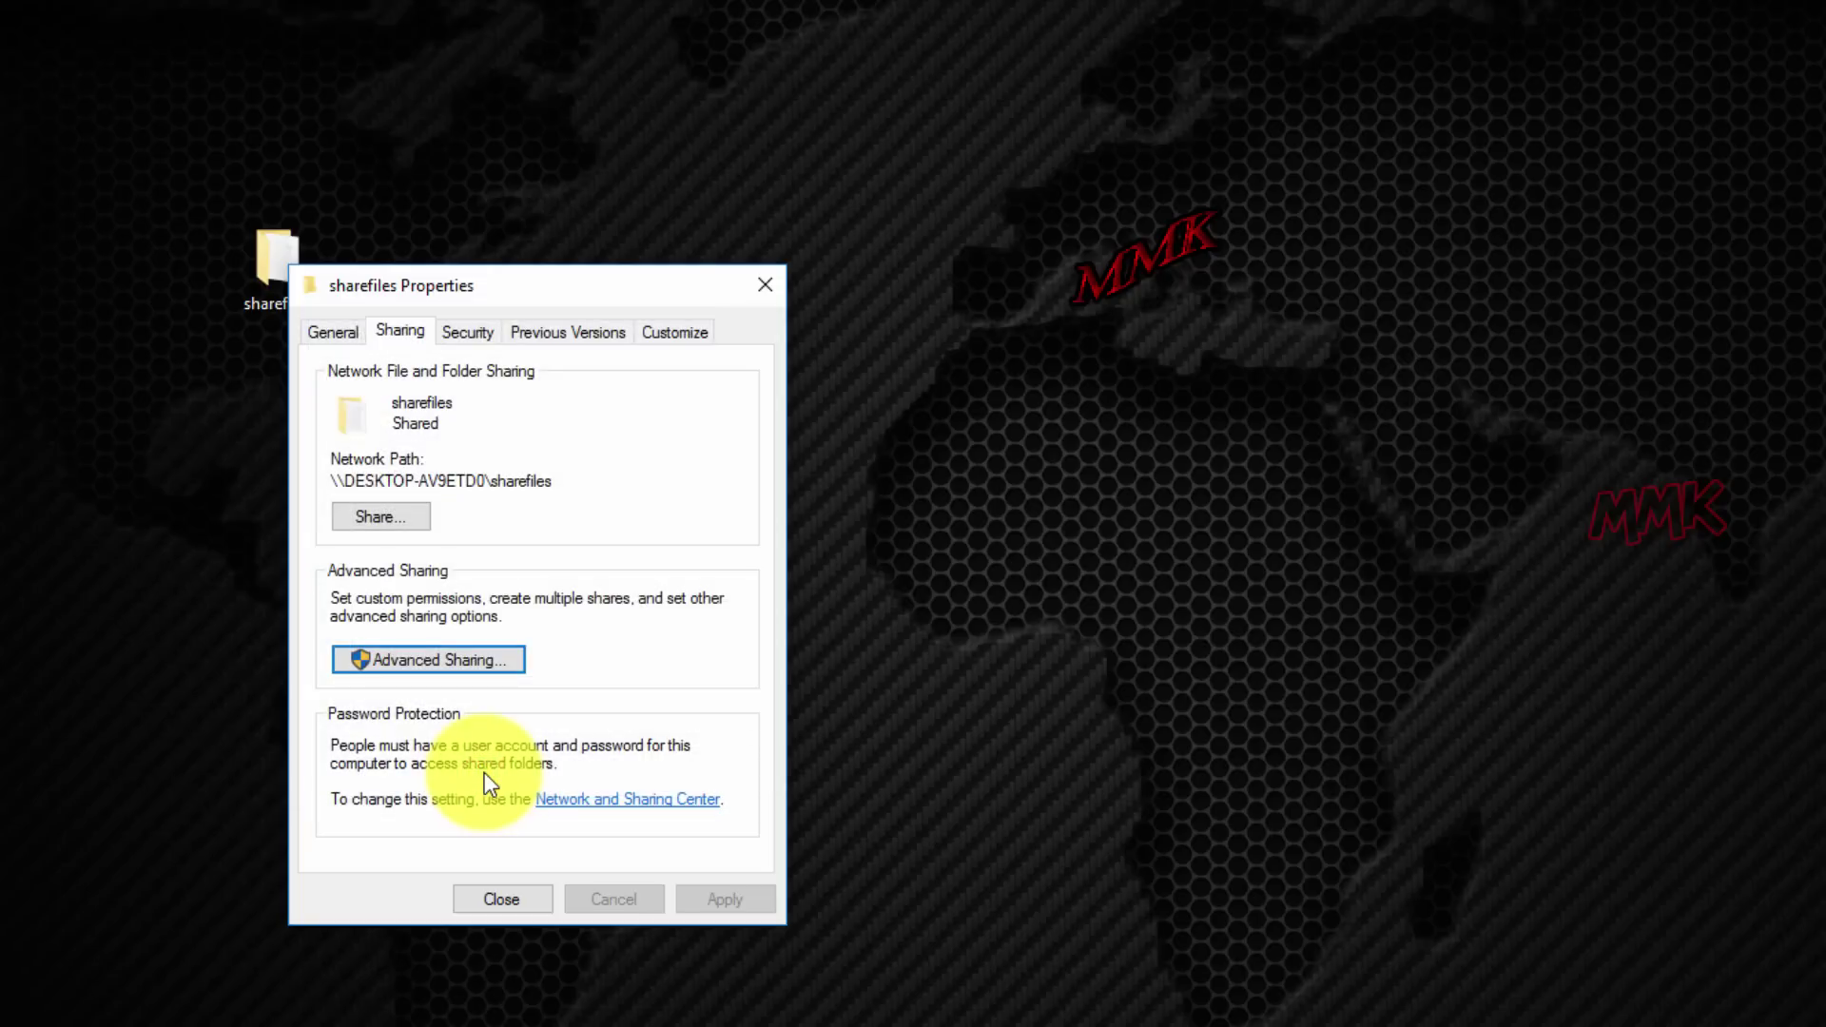
click(506, 896)
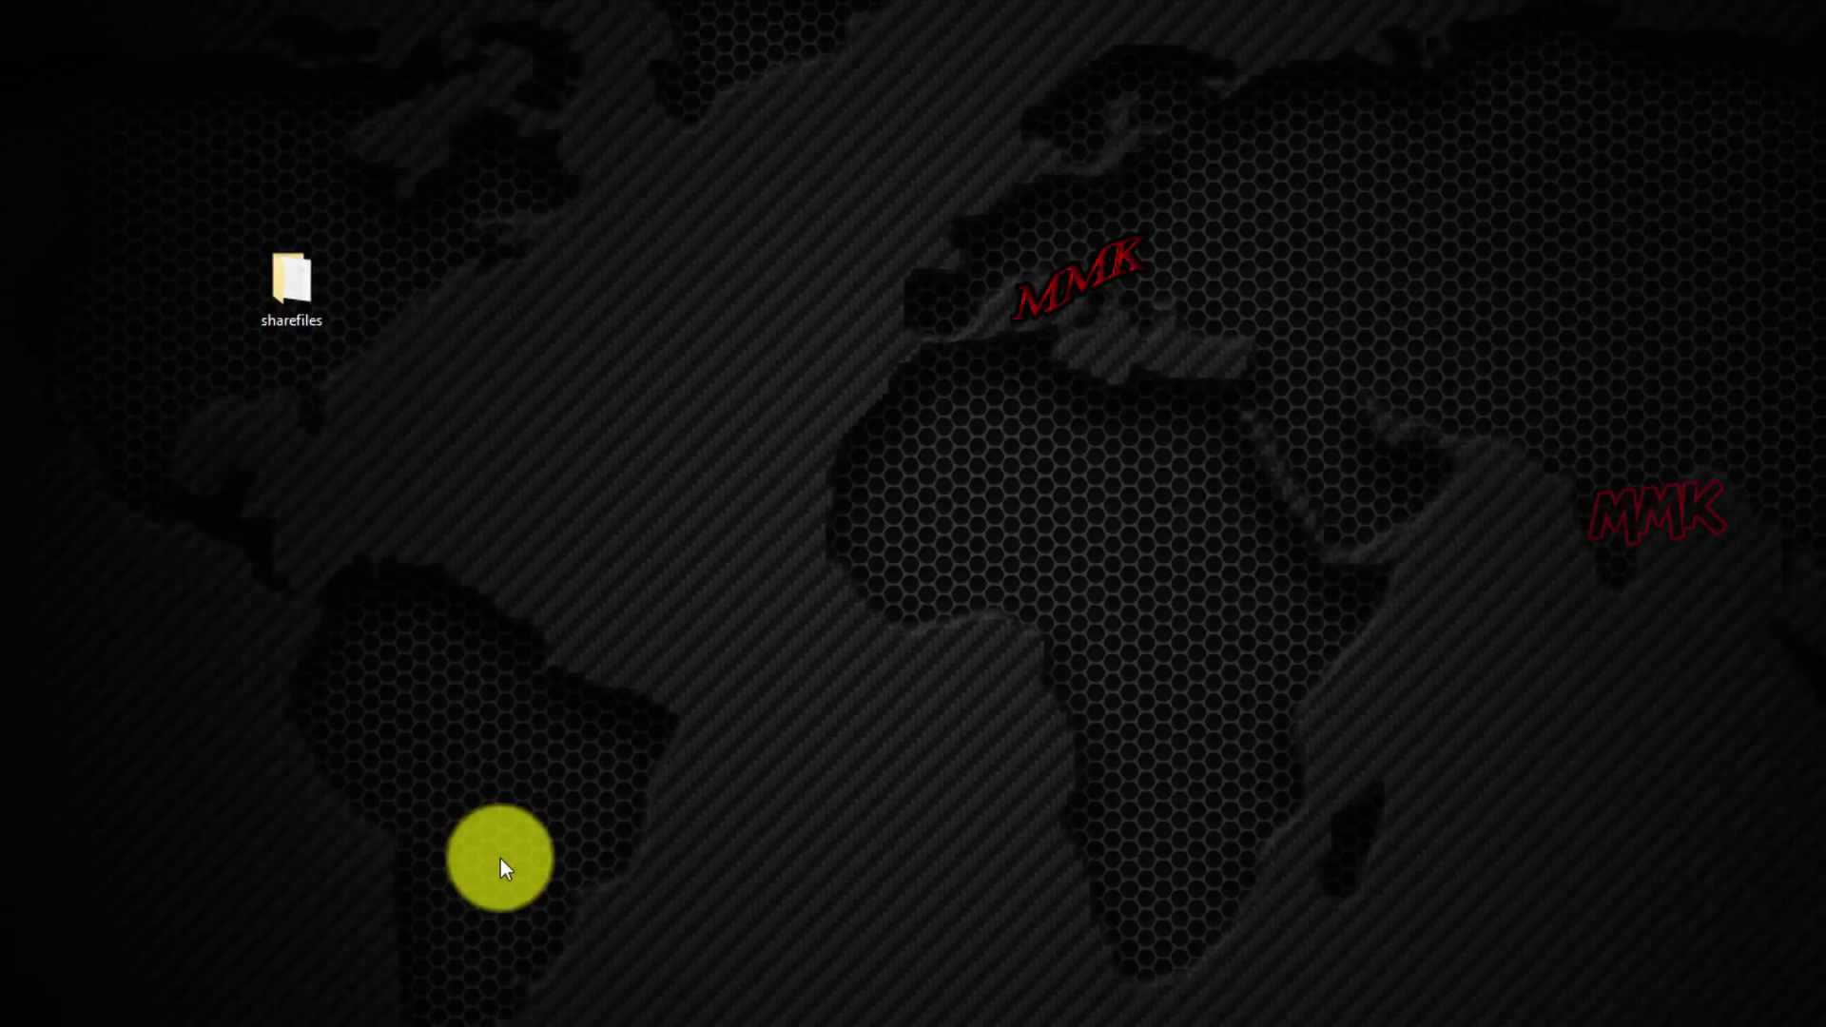
- In Windows 7 Explorer, go to the network address \\192.168.1.9
click(888, 13)
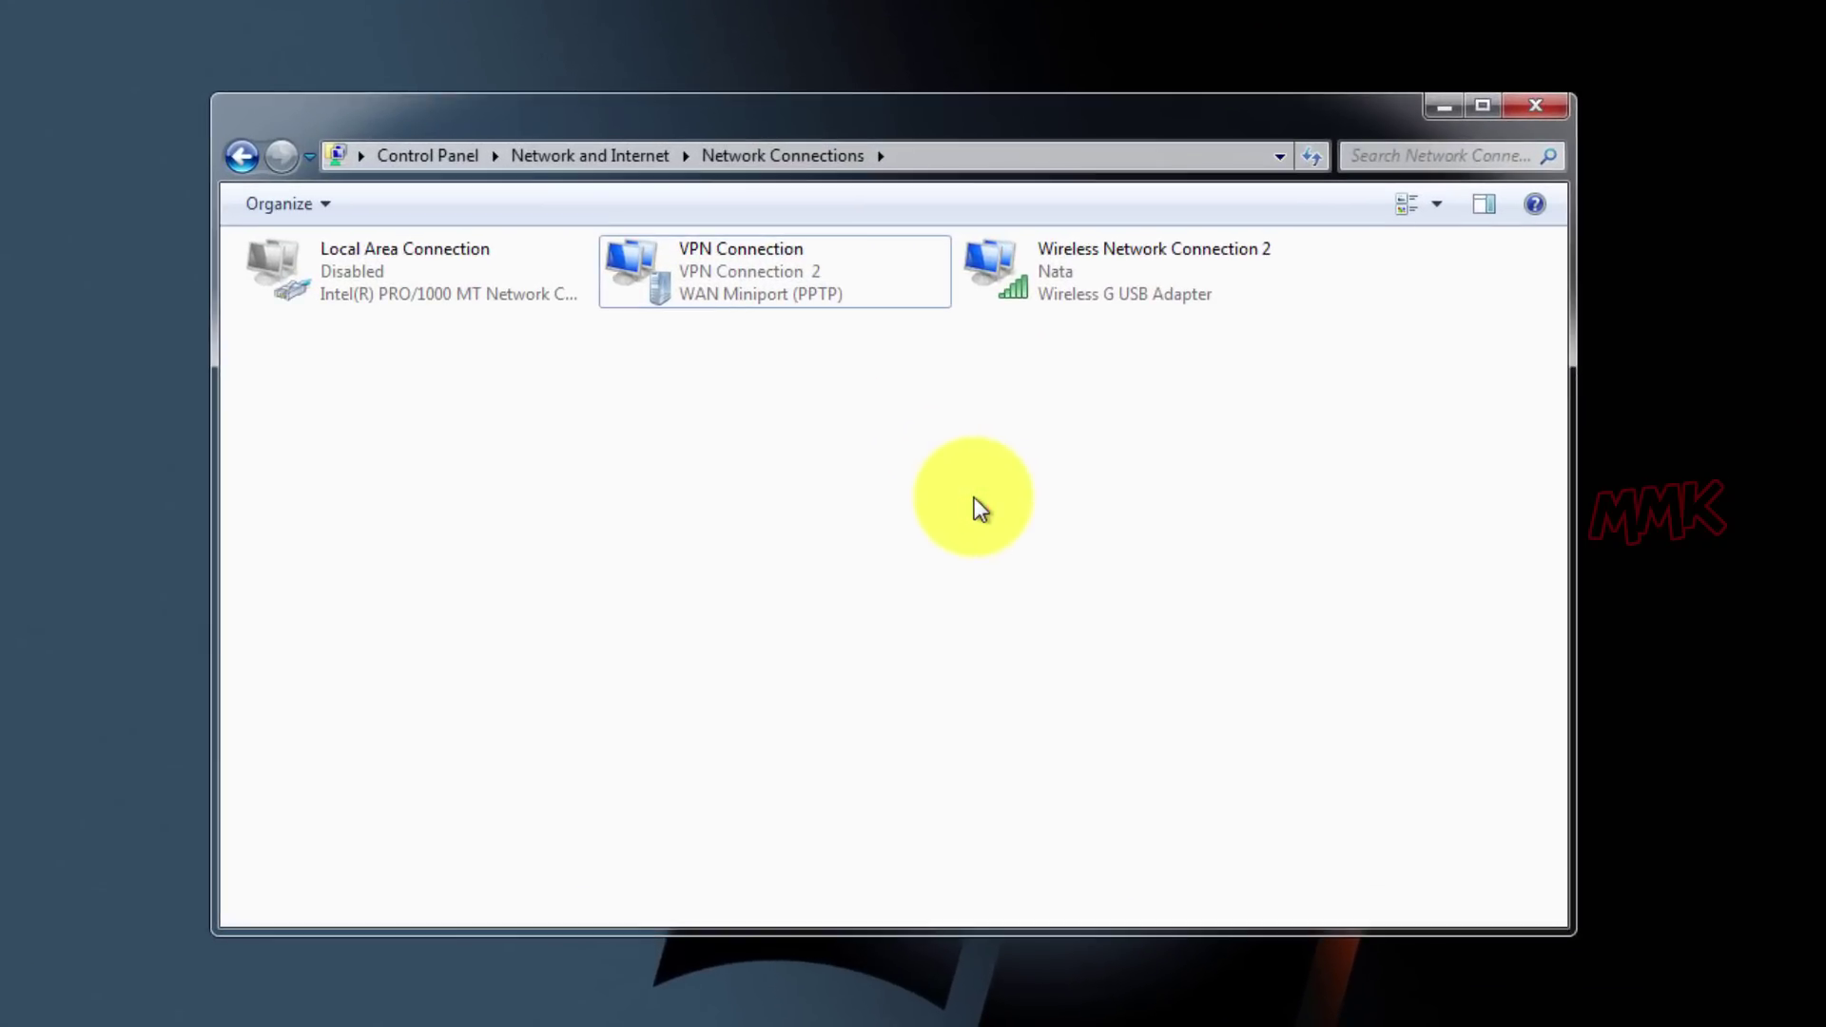
click(979, 156)
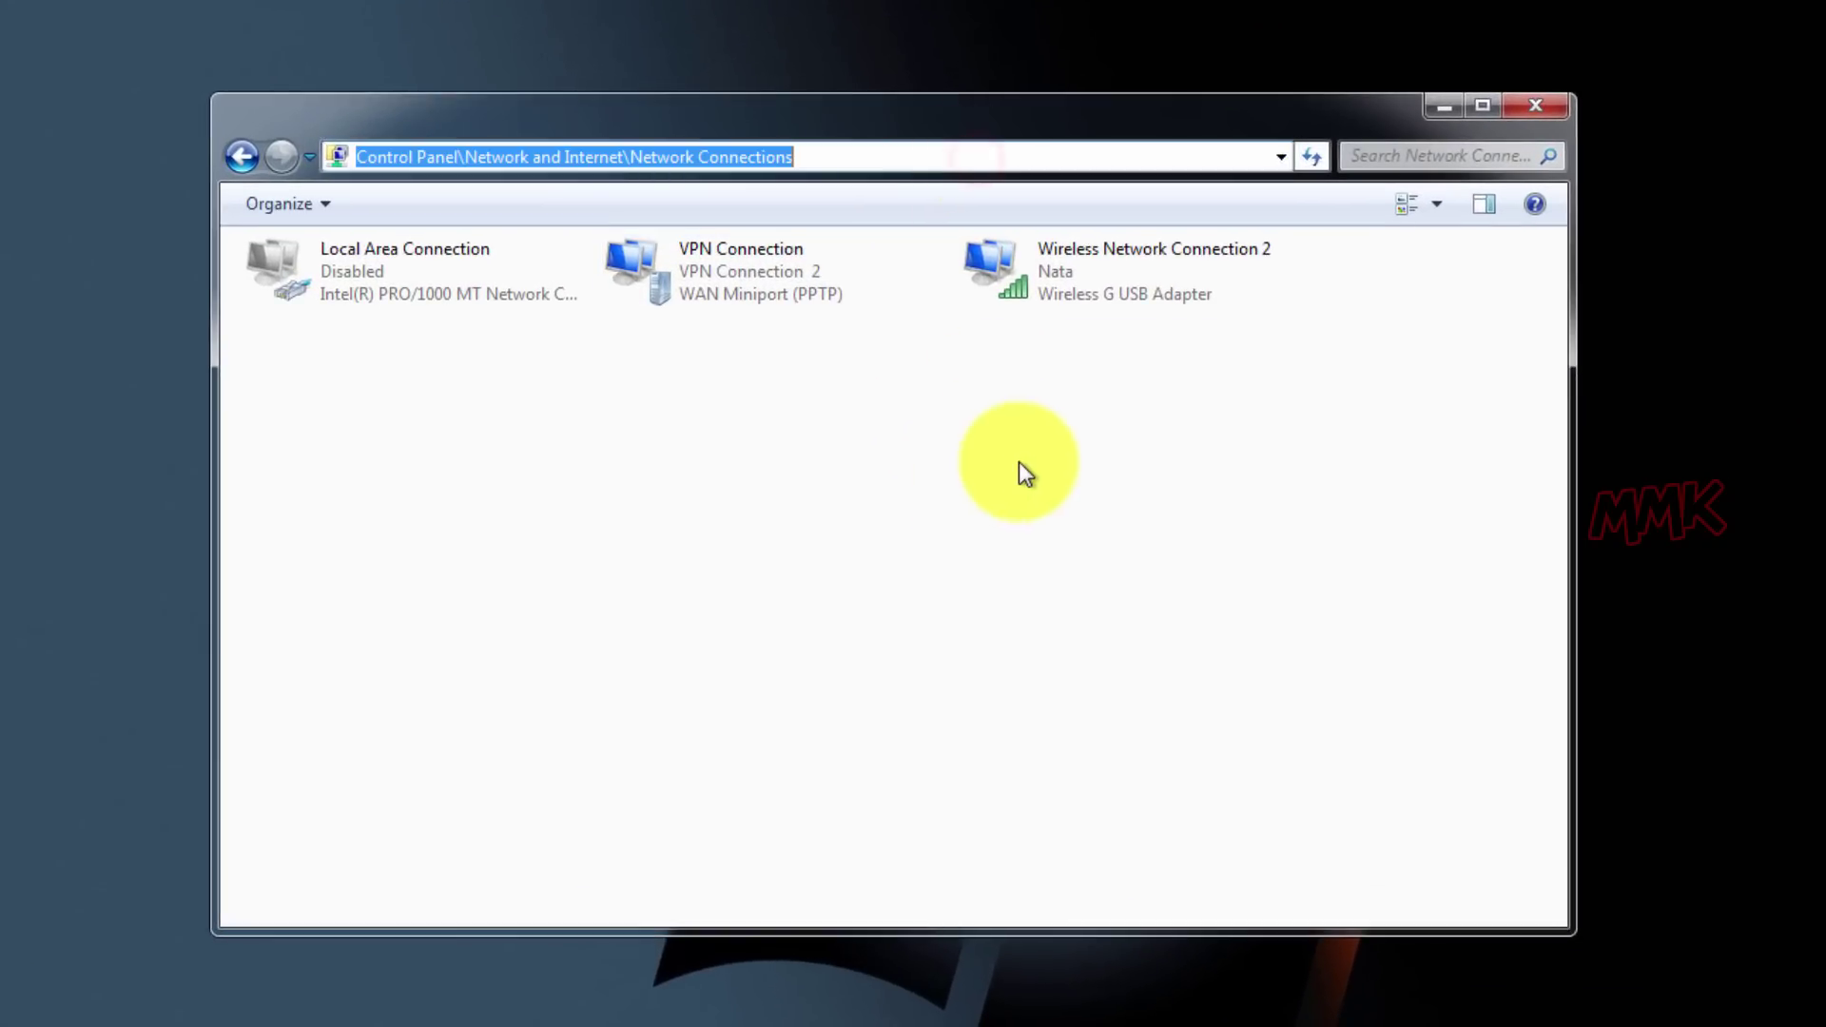
text(\\192.1)
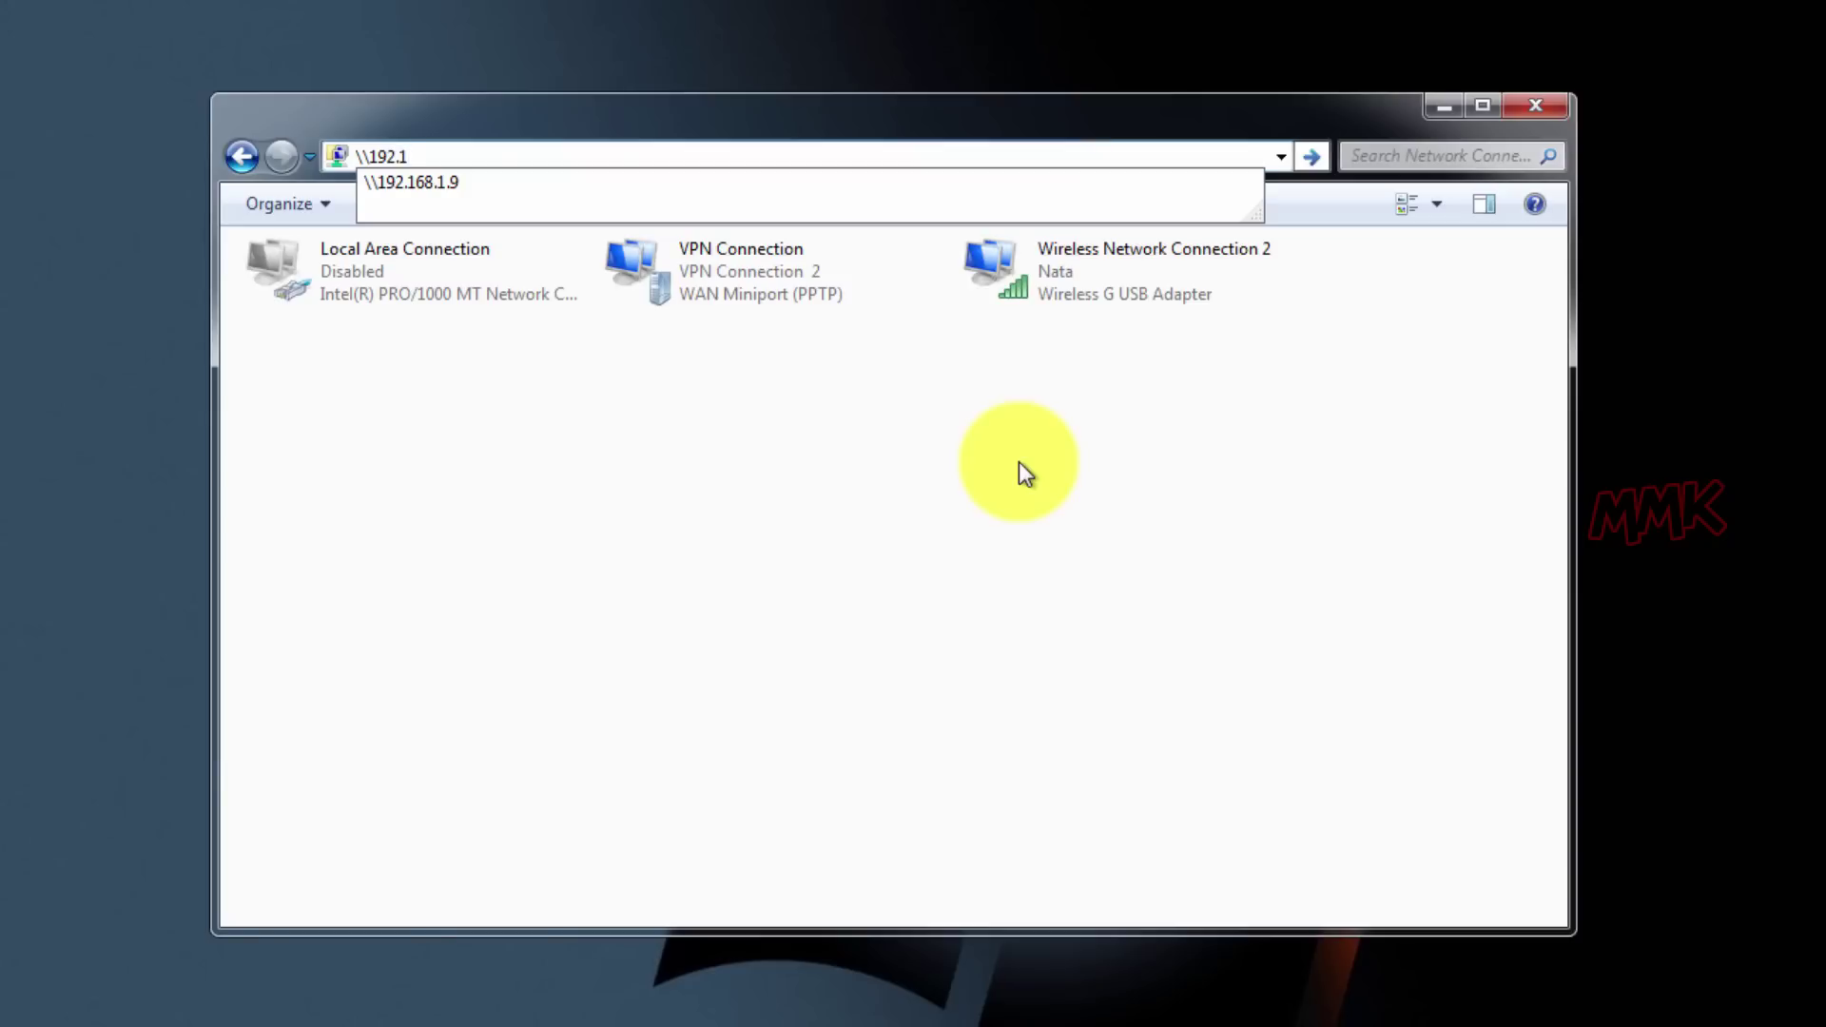
key(Down)
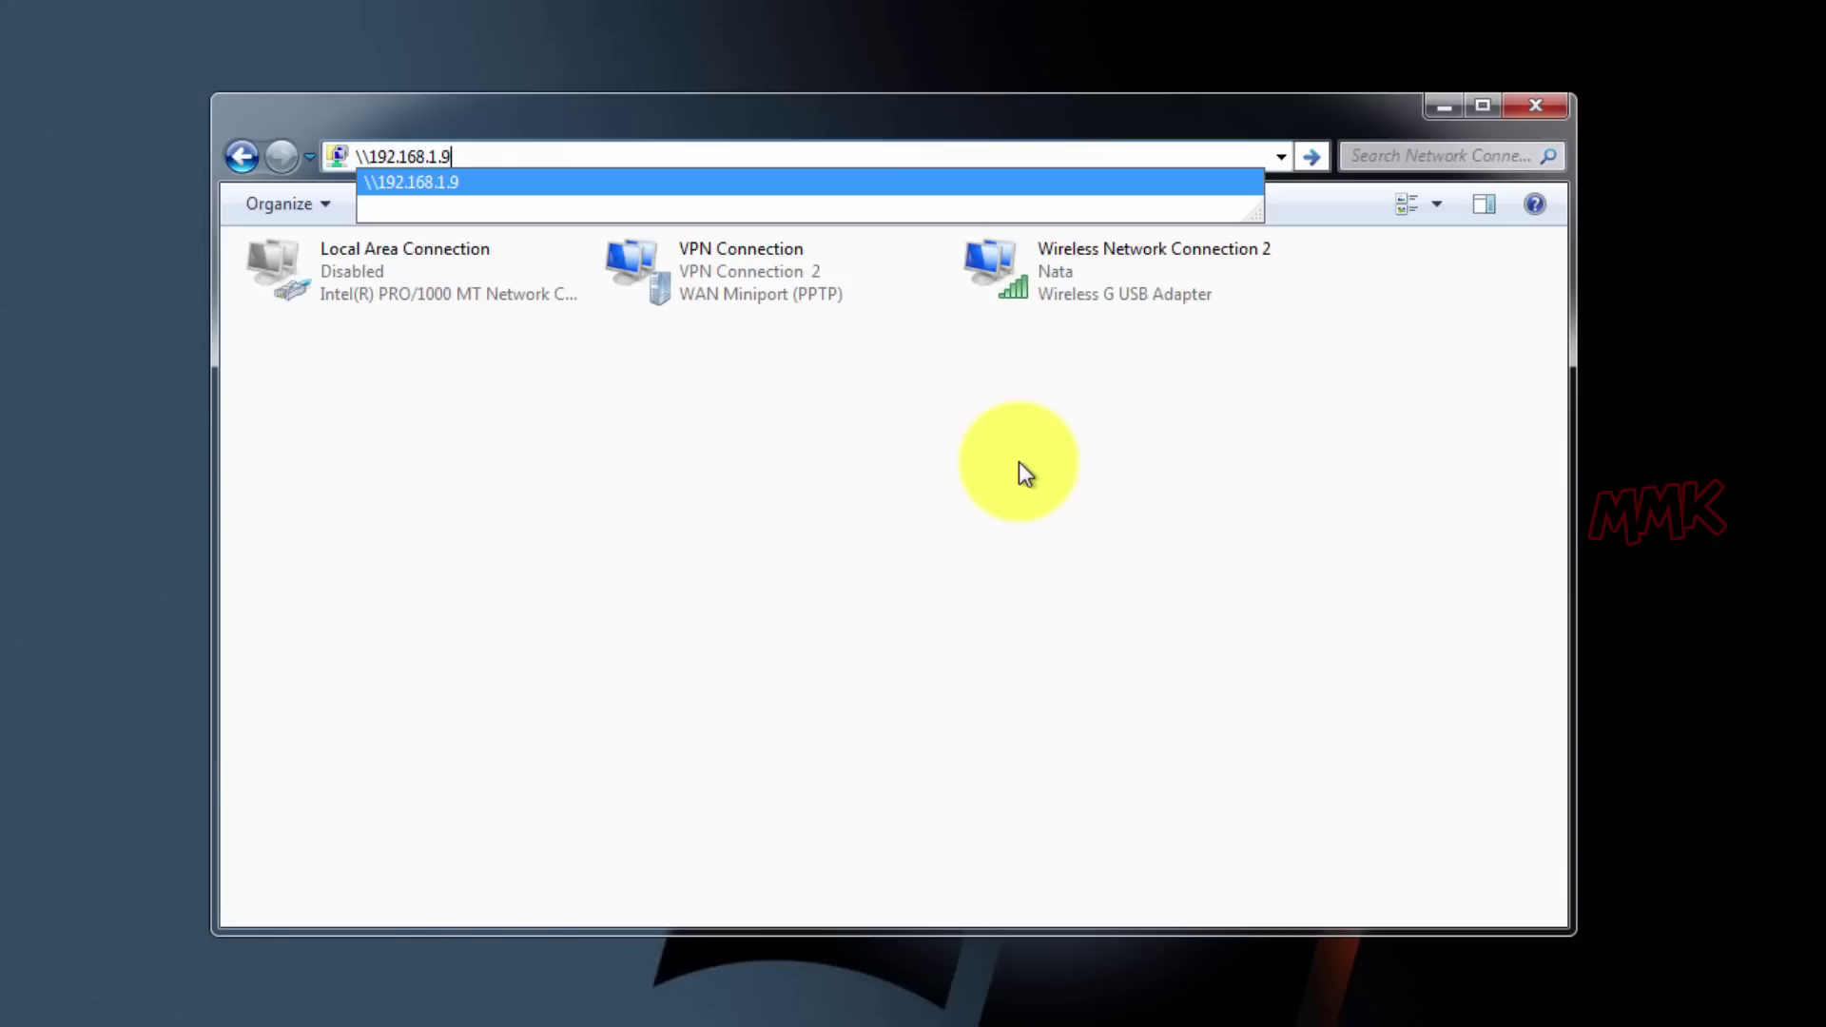
key(Return)
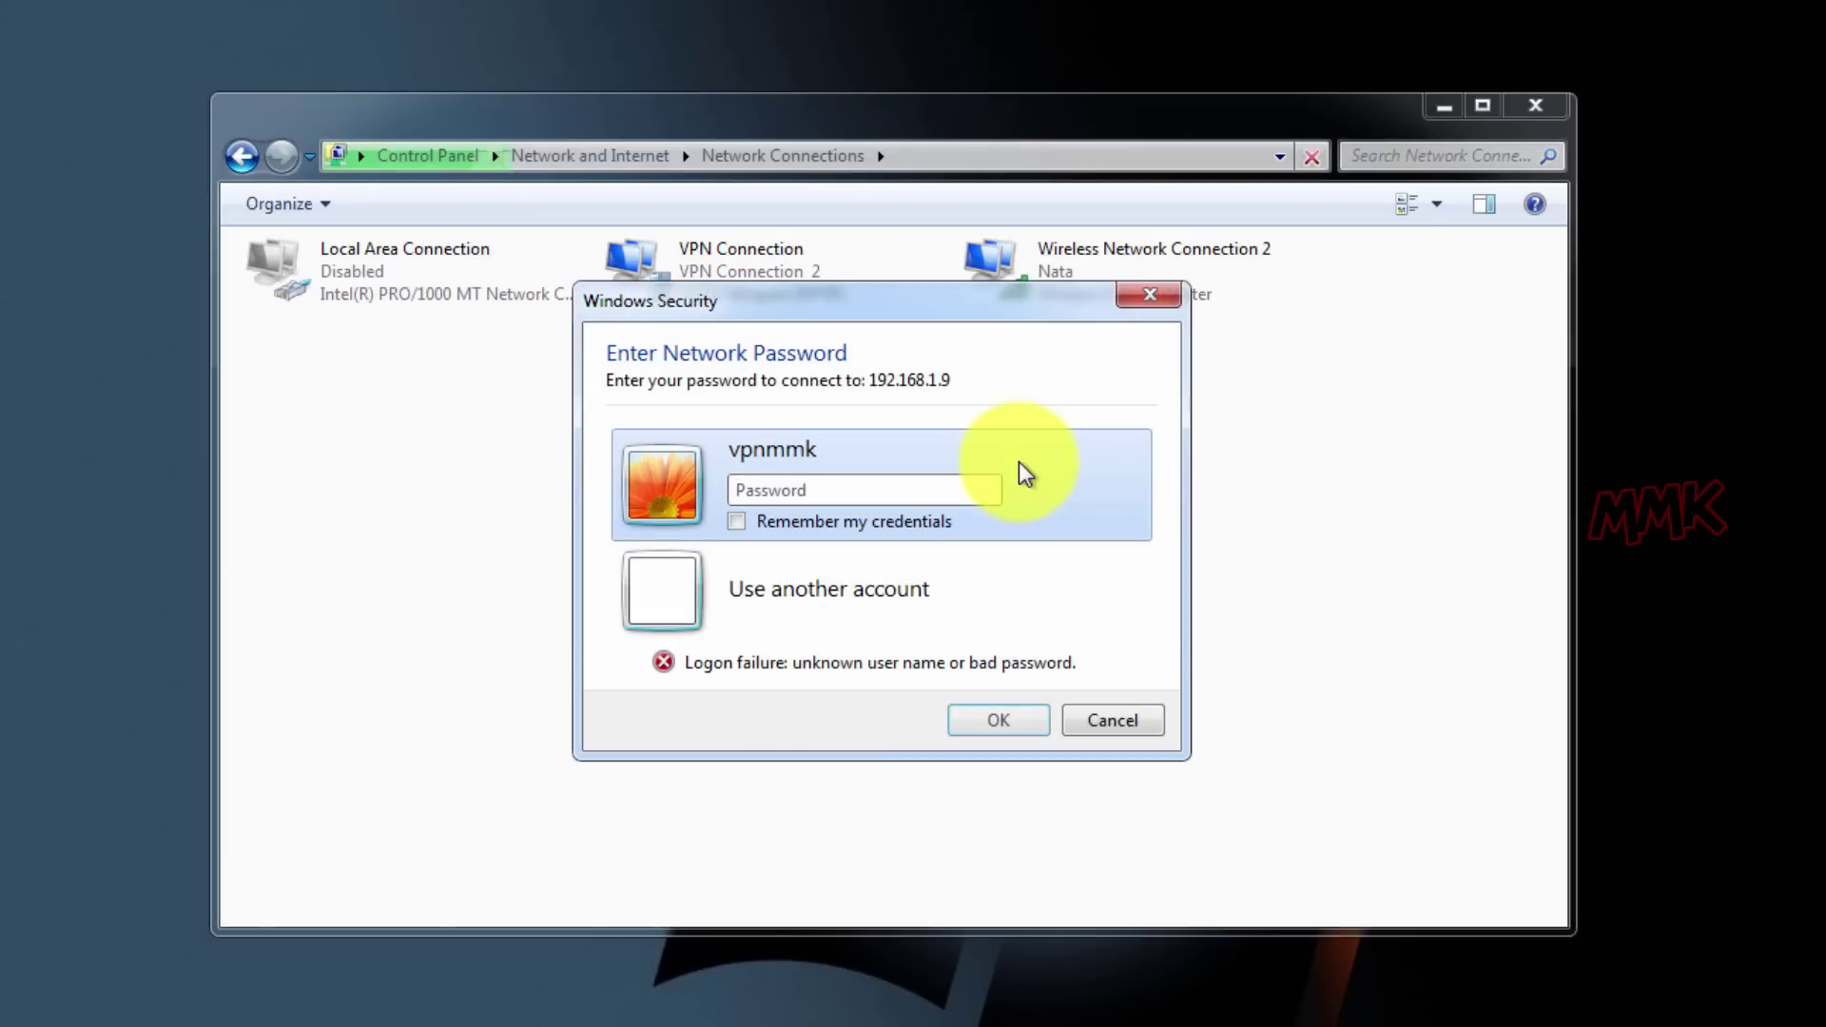
- Sign in with the network password and try opening sharefiles, which is denied
text(****)
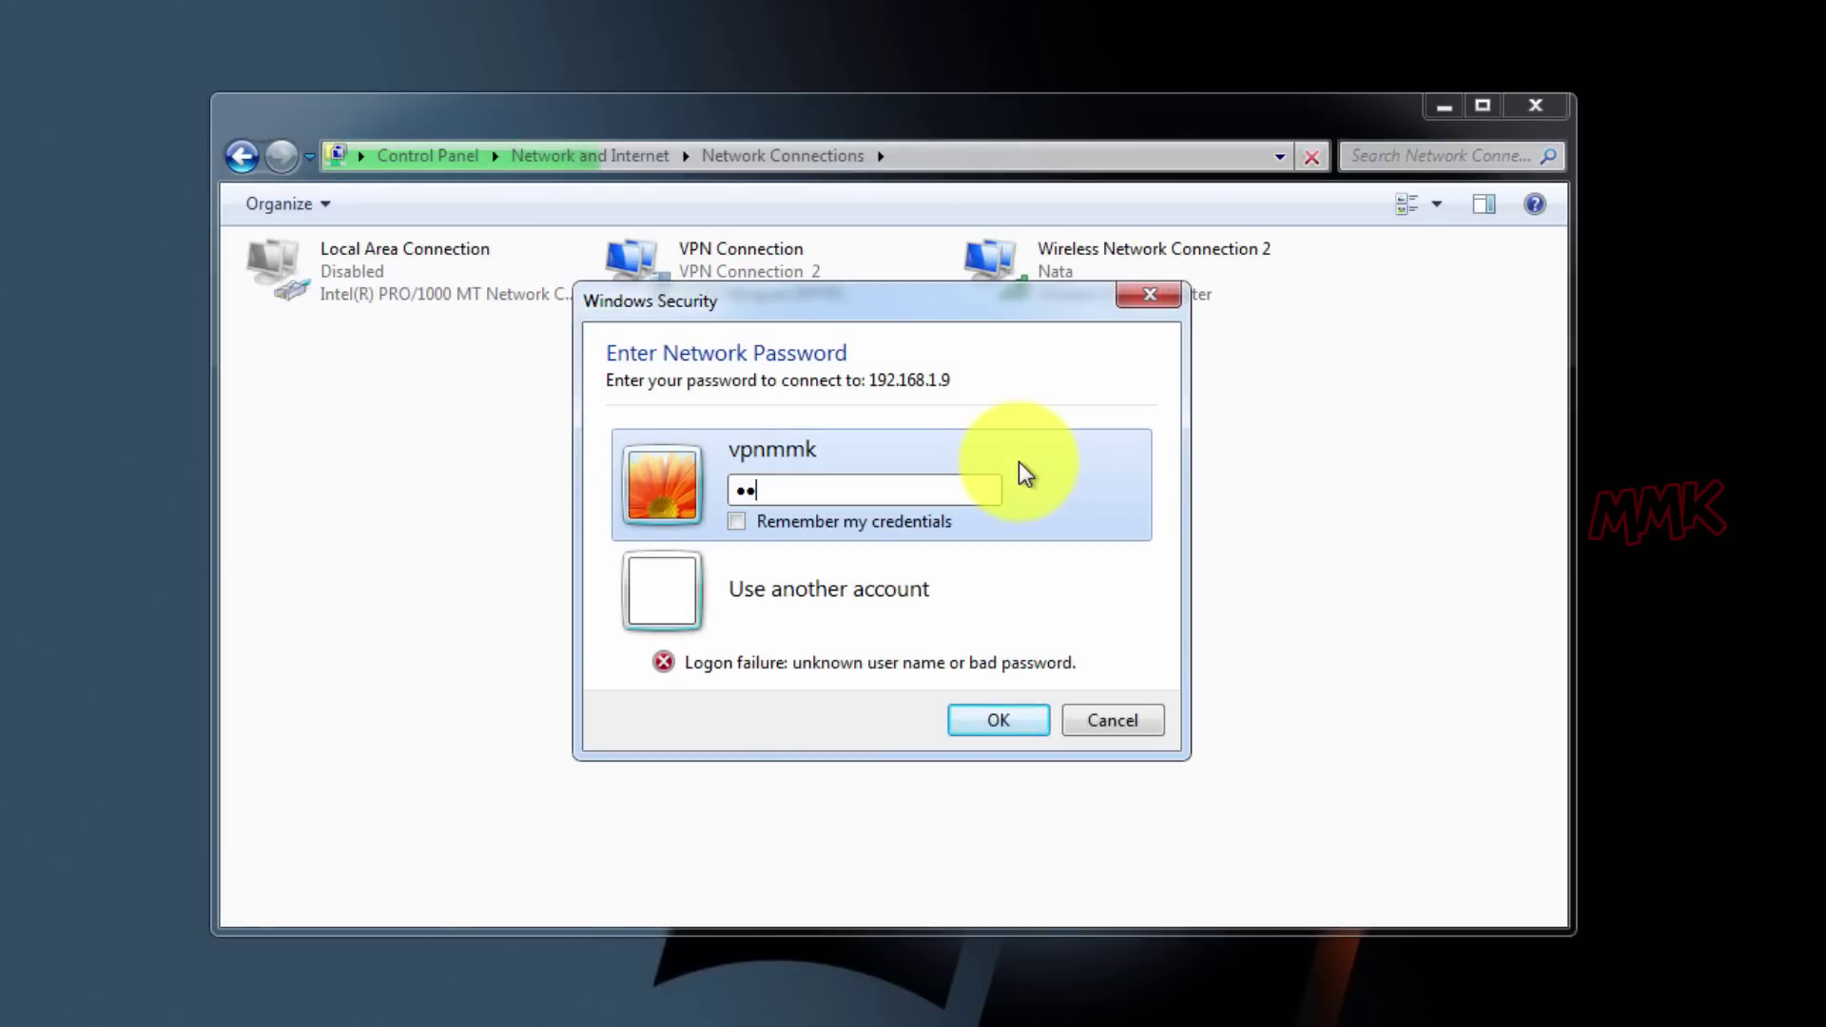
text(***)
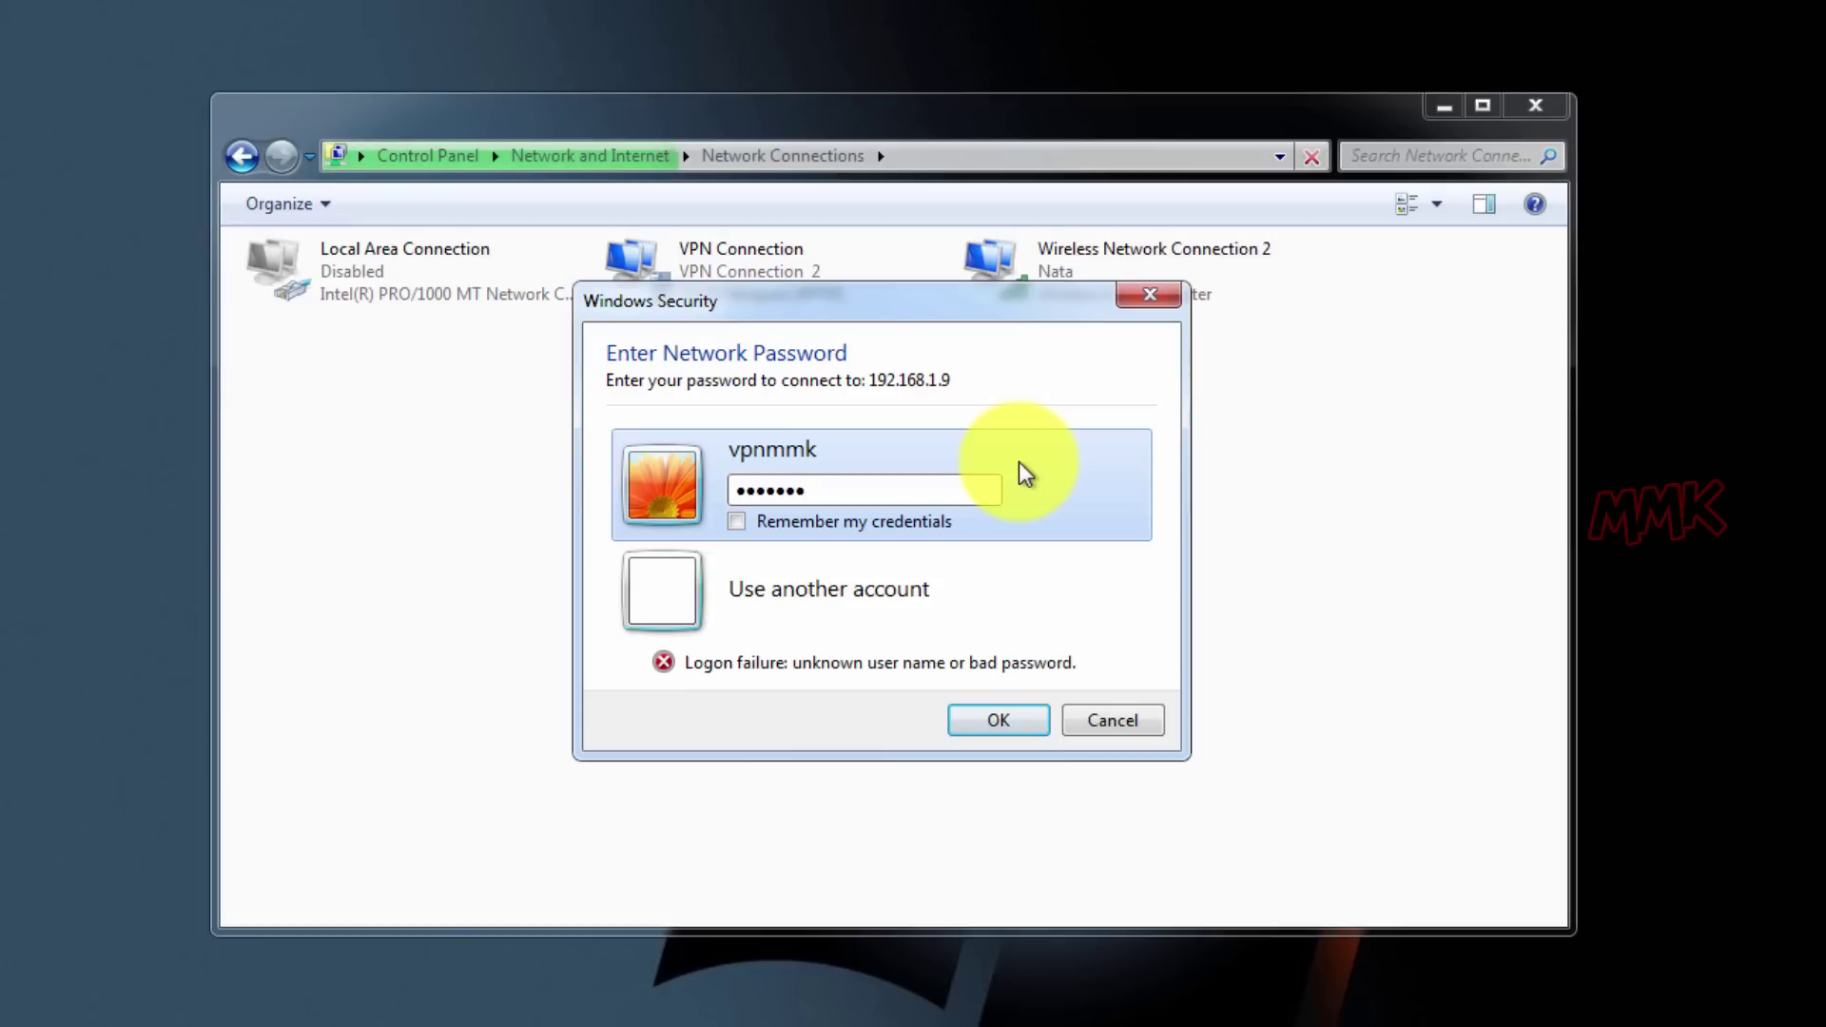
click(1004, 708)
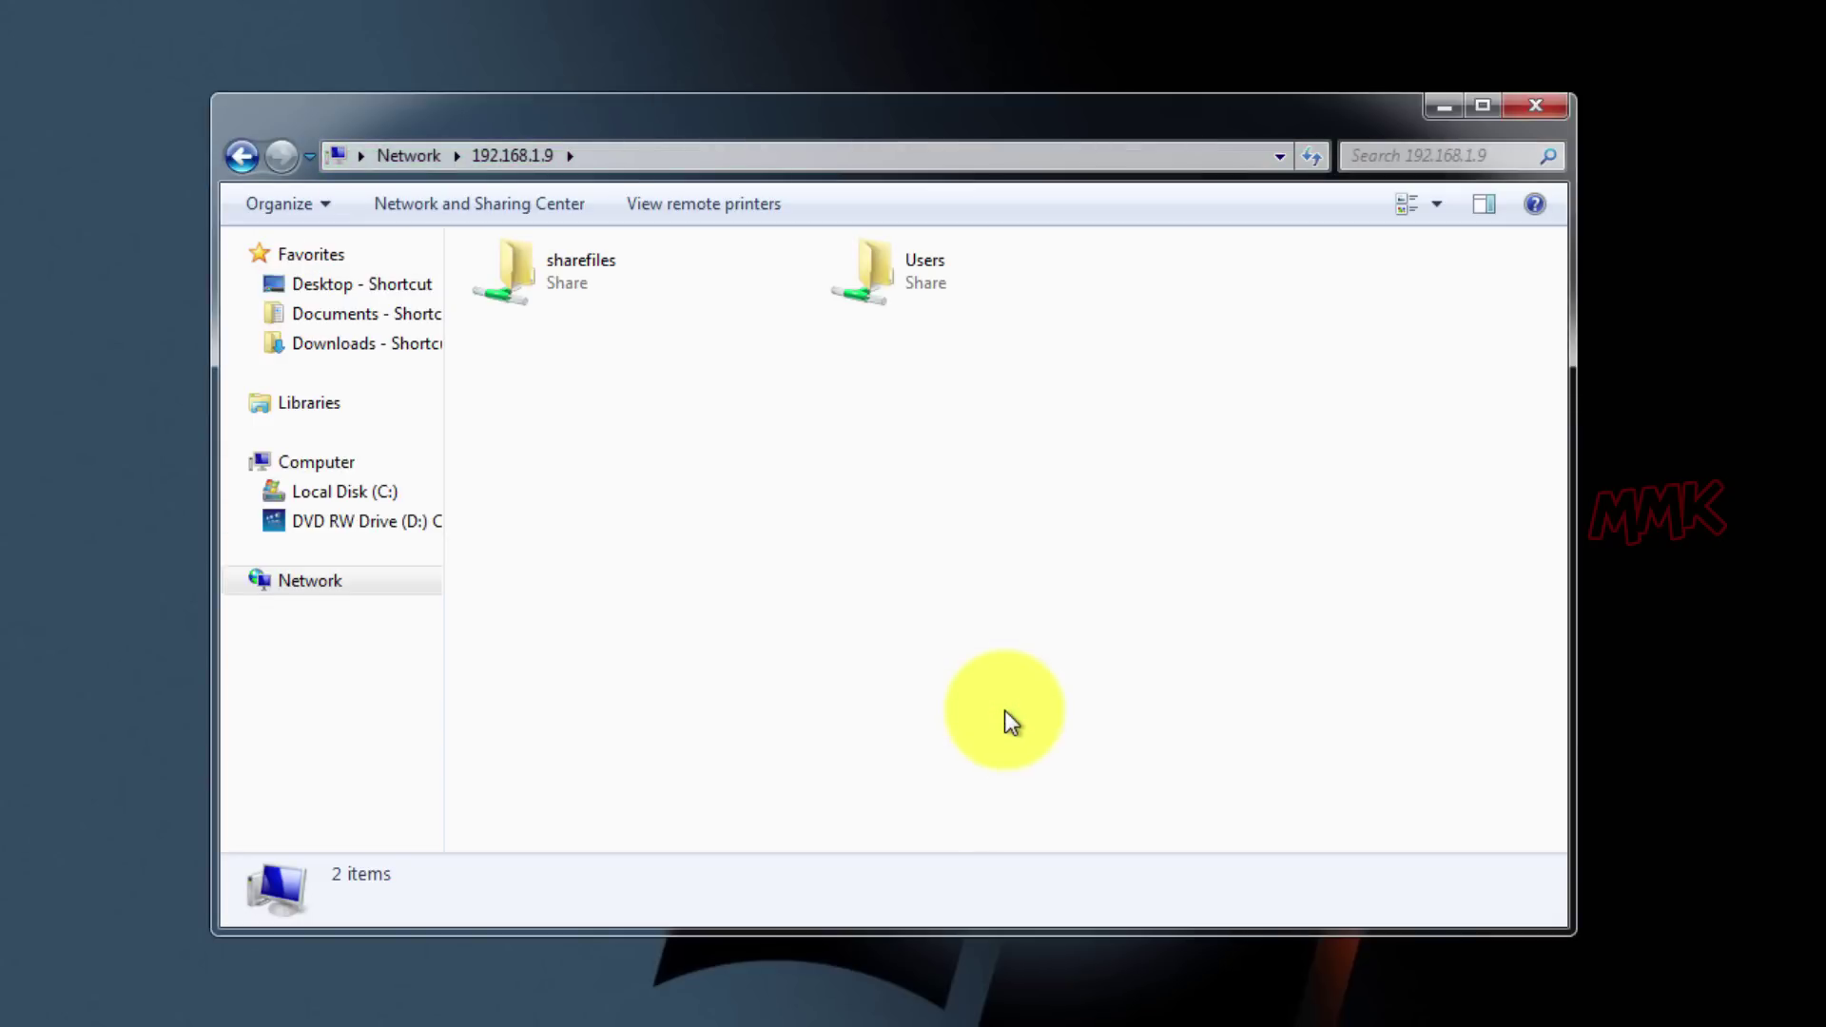
double_click(561, 271)
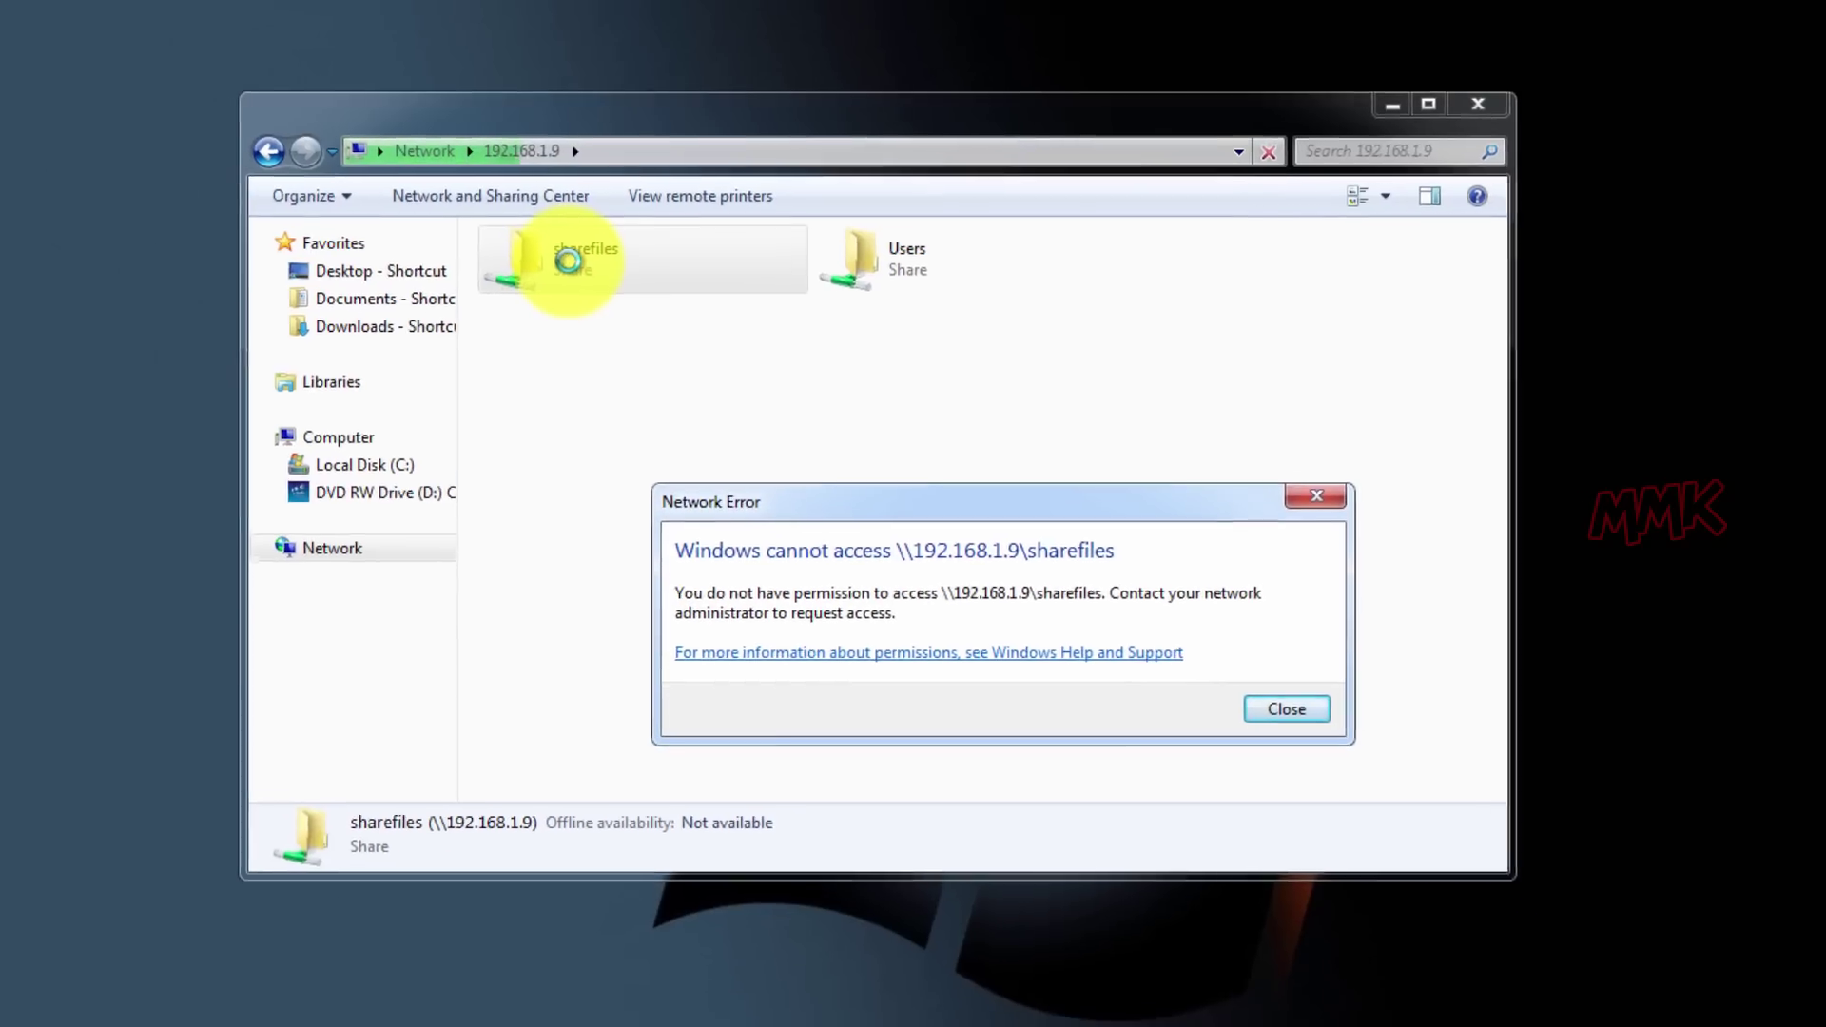
click(802, 13)
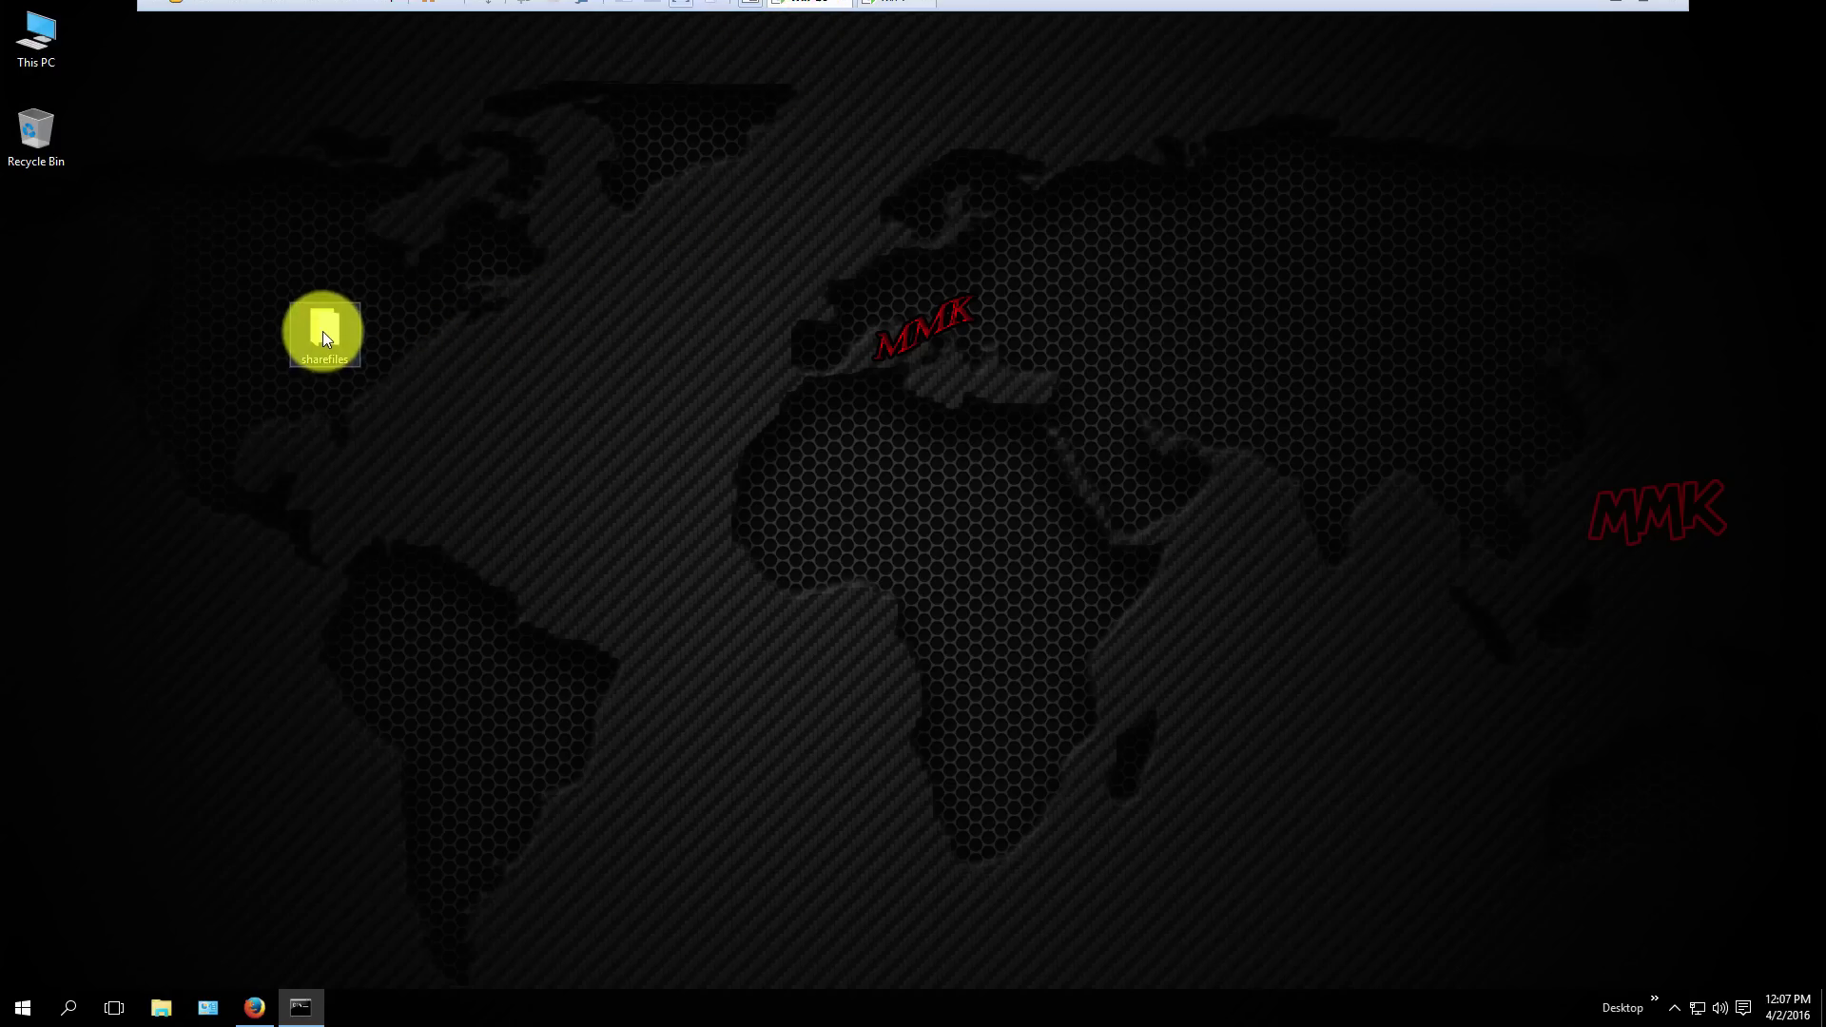
- Open the File Sharing dialog from the sharefiles folder's Sharing properties
right_click(322, 331)
click(361, 650)
click(406, 378)
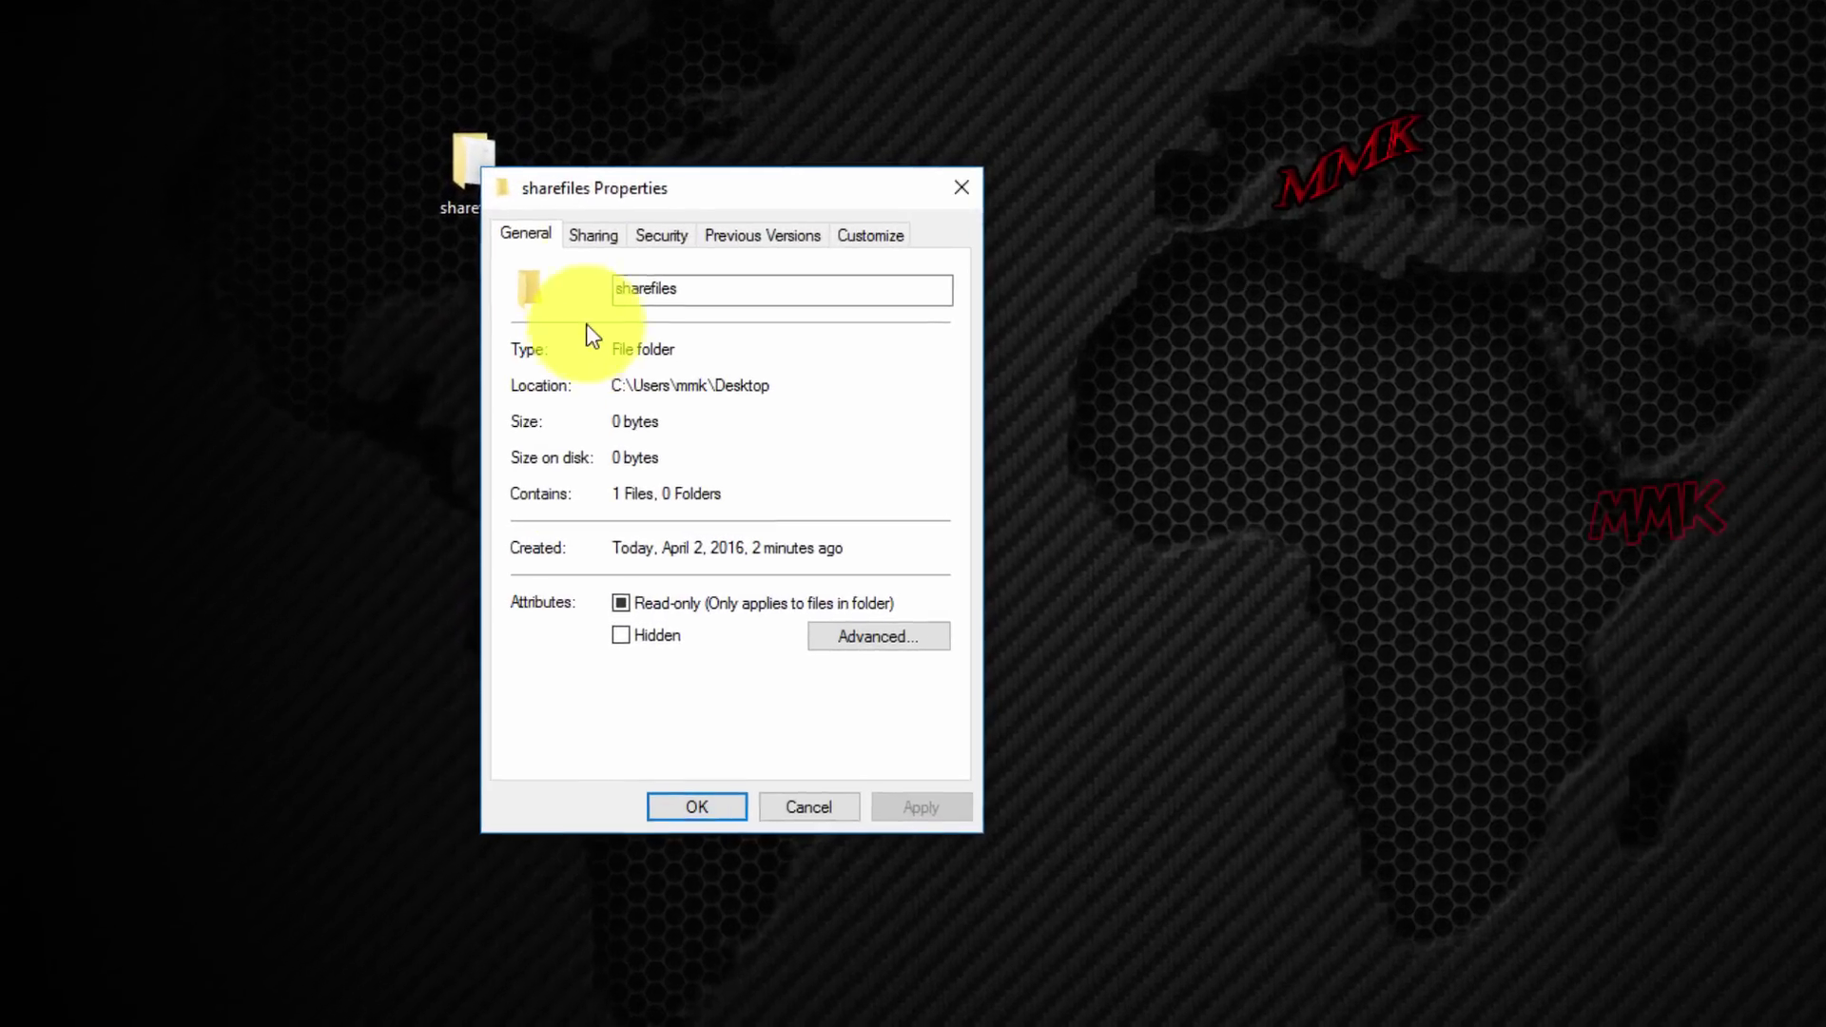
click(580, 416)
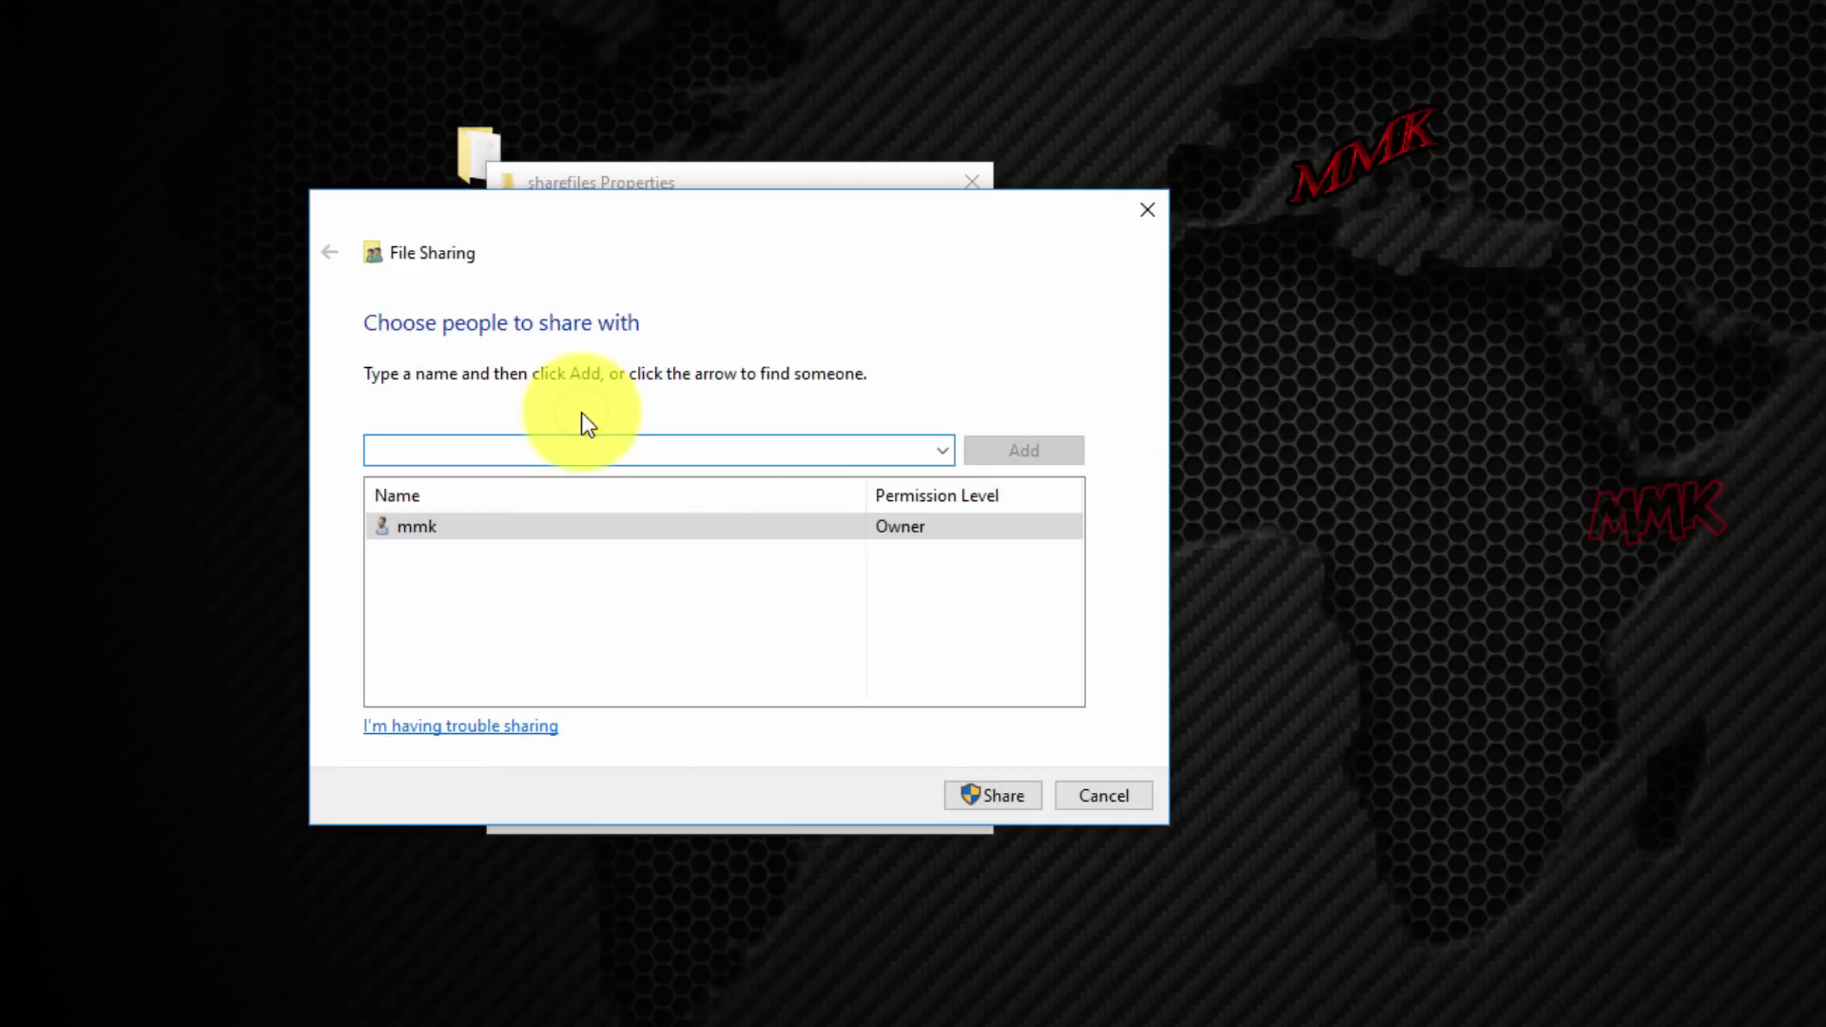
- Share sharefiles with user mamuka at Read/Write and close the properties
click(942, 450)
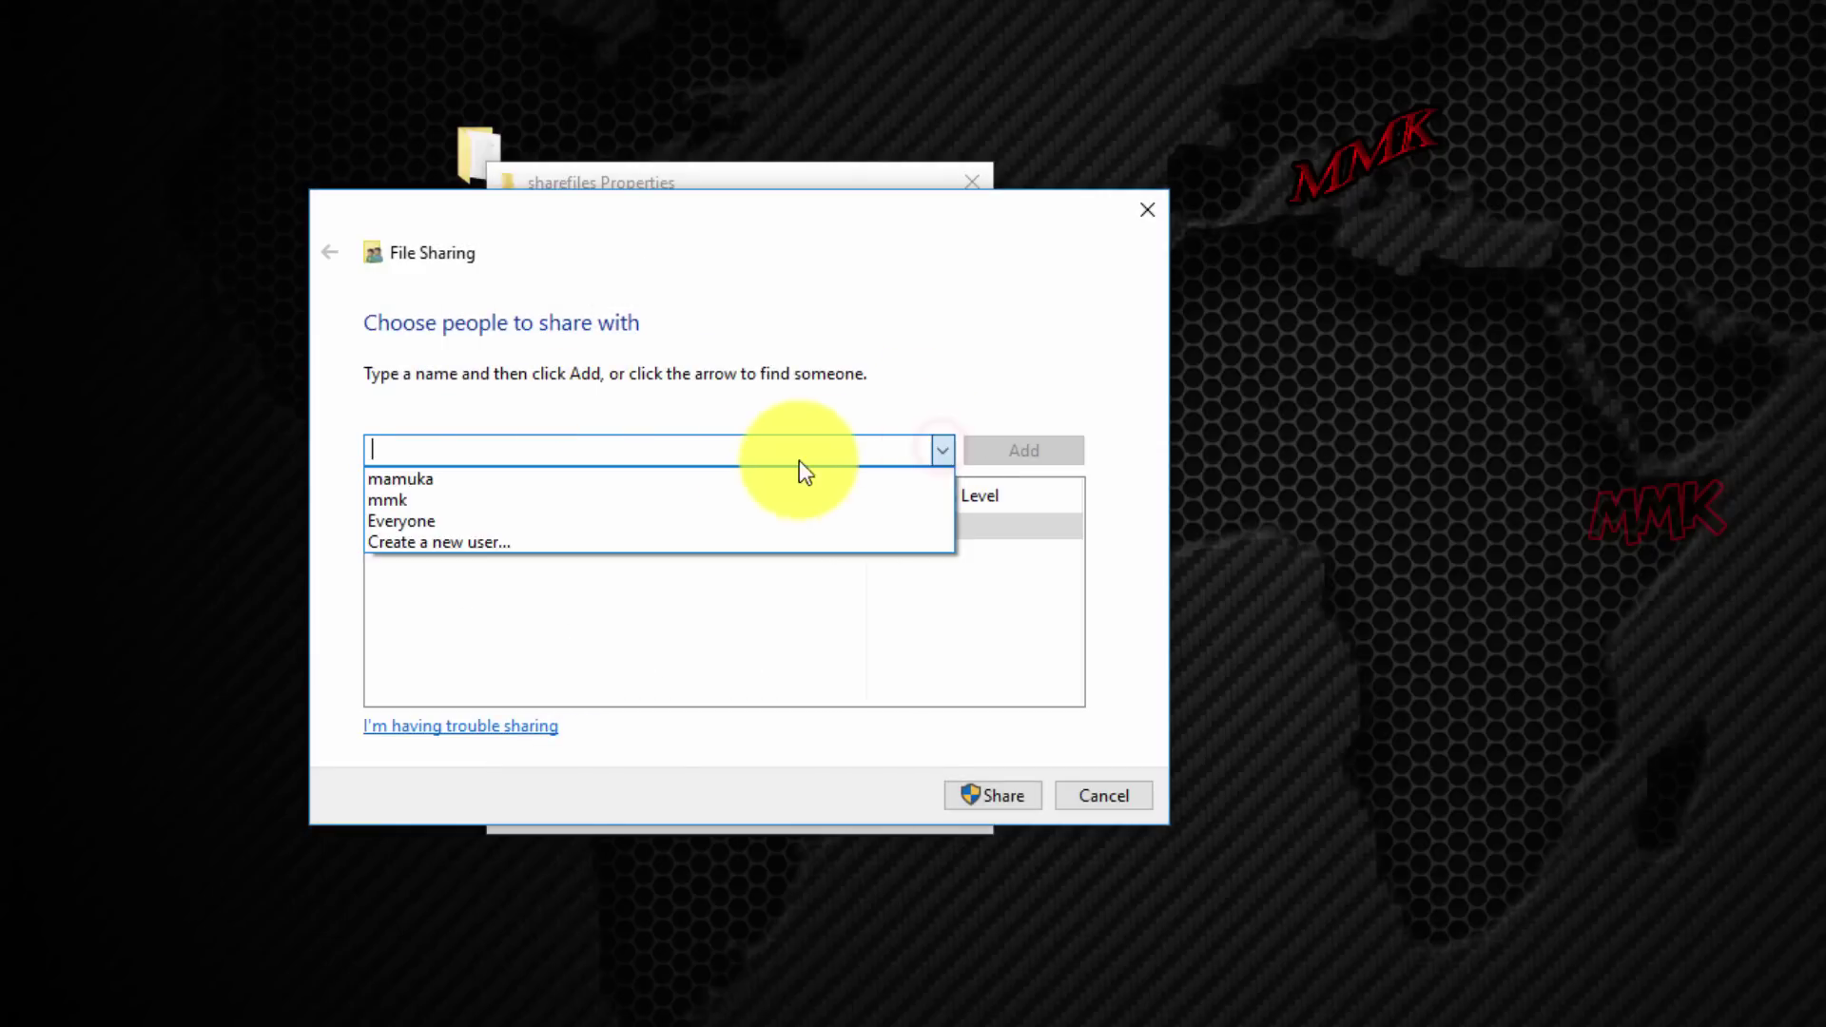
click(514, 476)
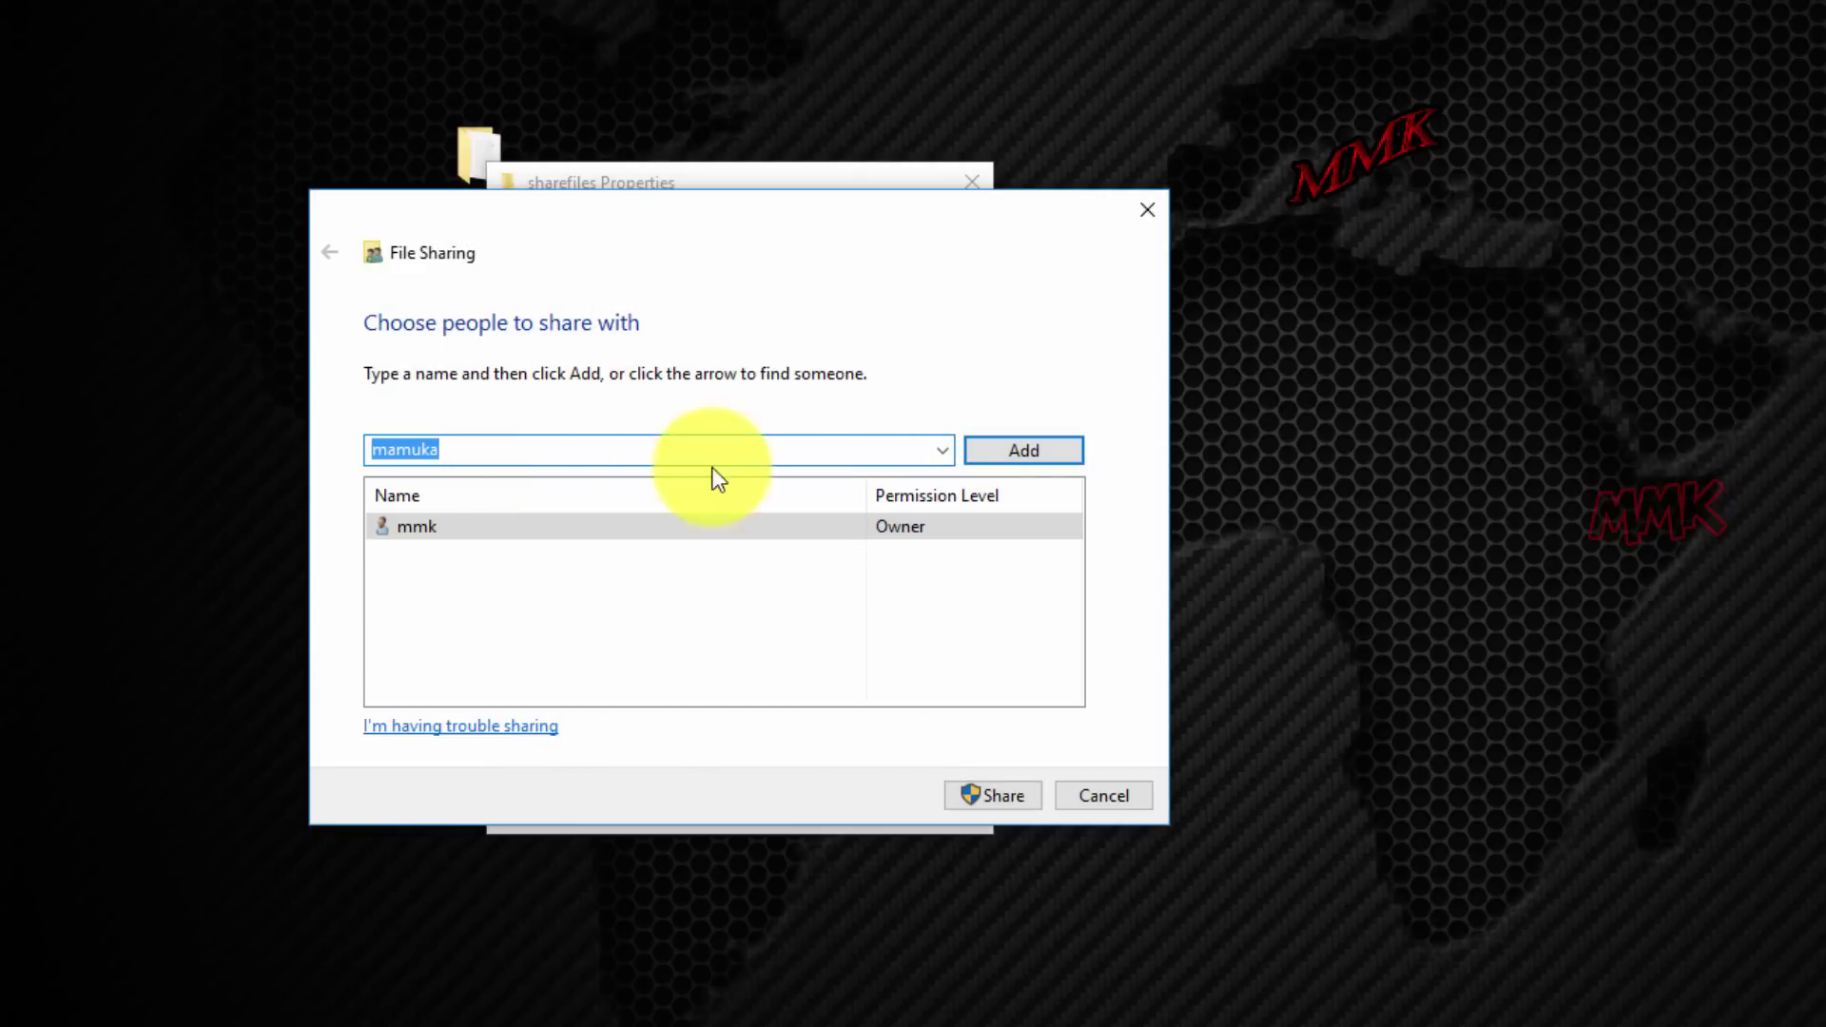
click(1027, 445)
click(922, 526)
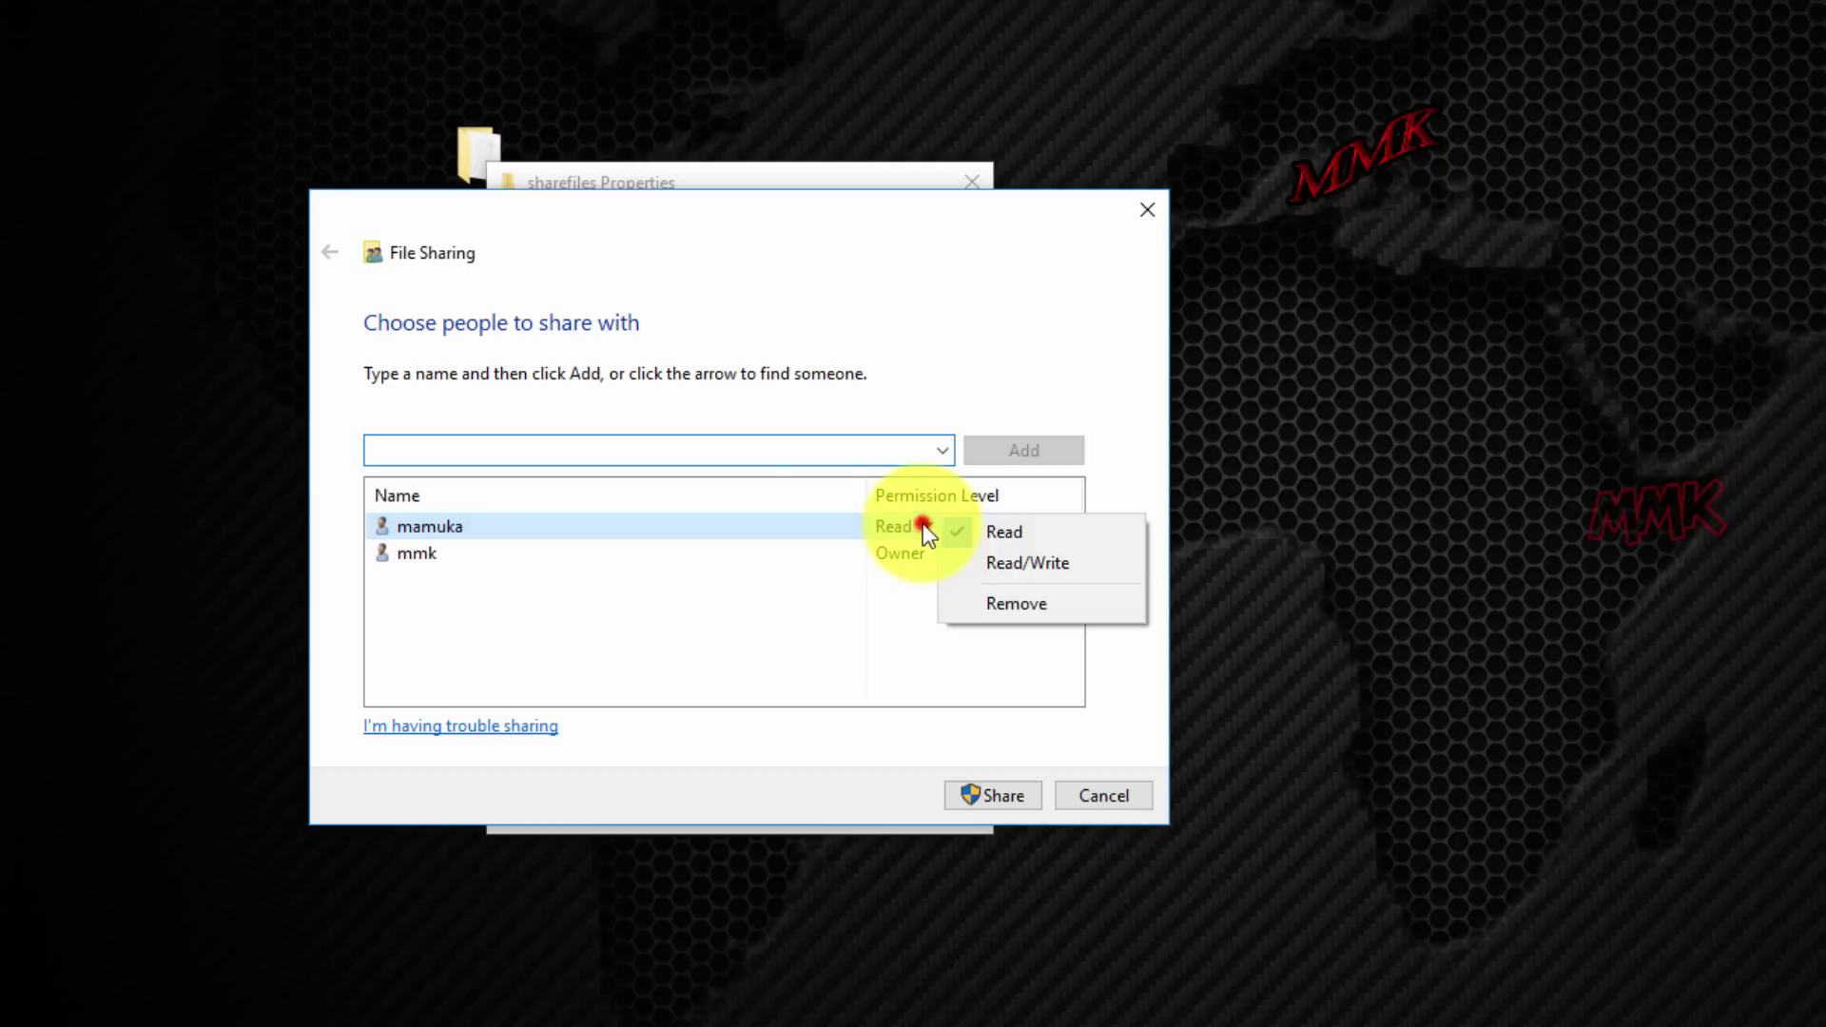
click(968, 561)
click(1003, 795)
click(1103, 795)
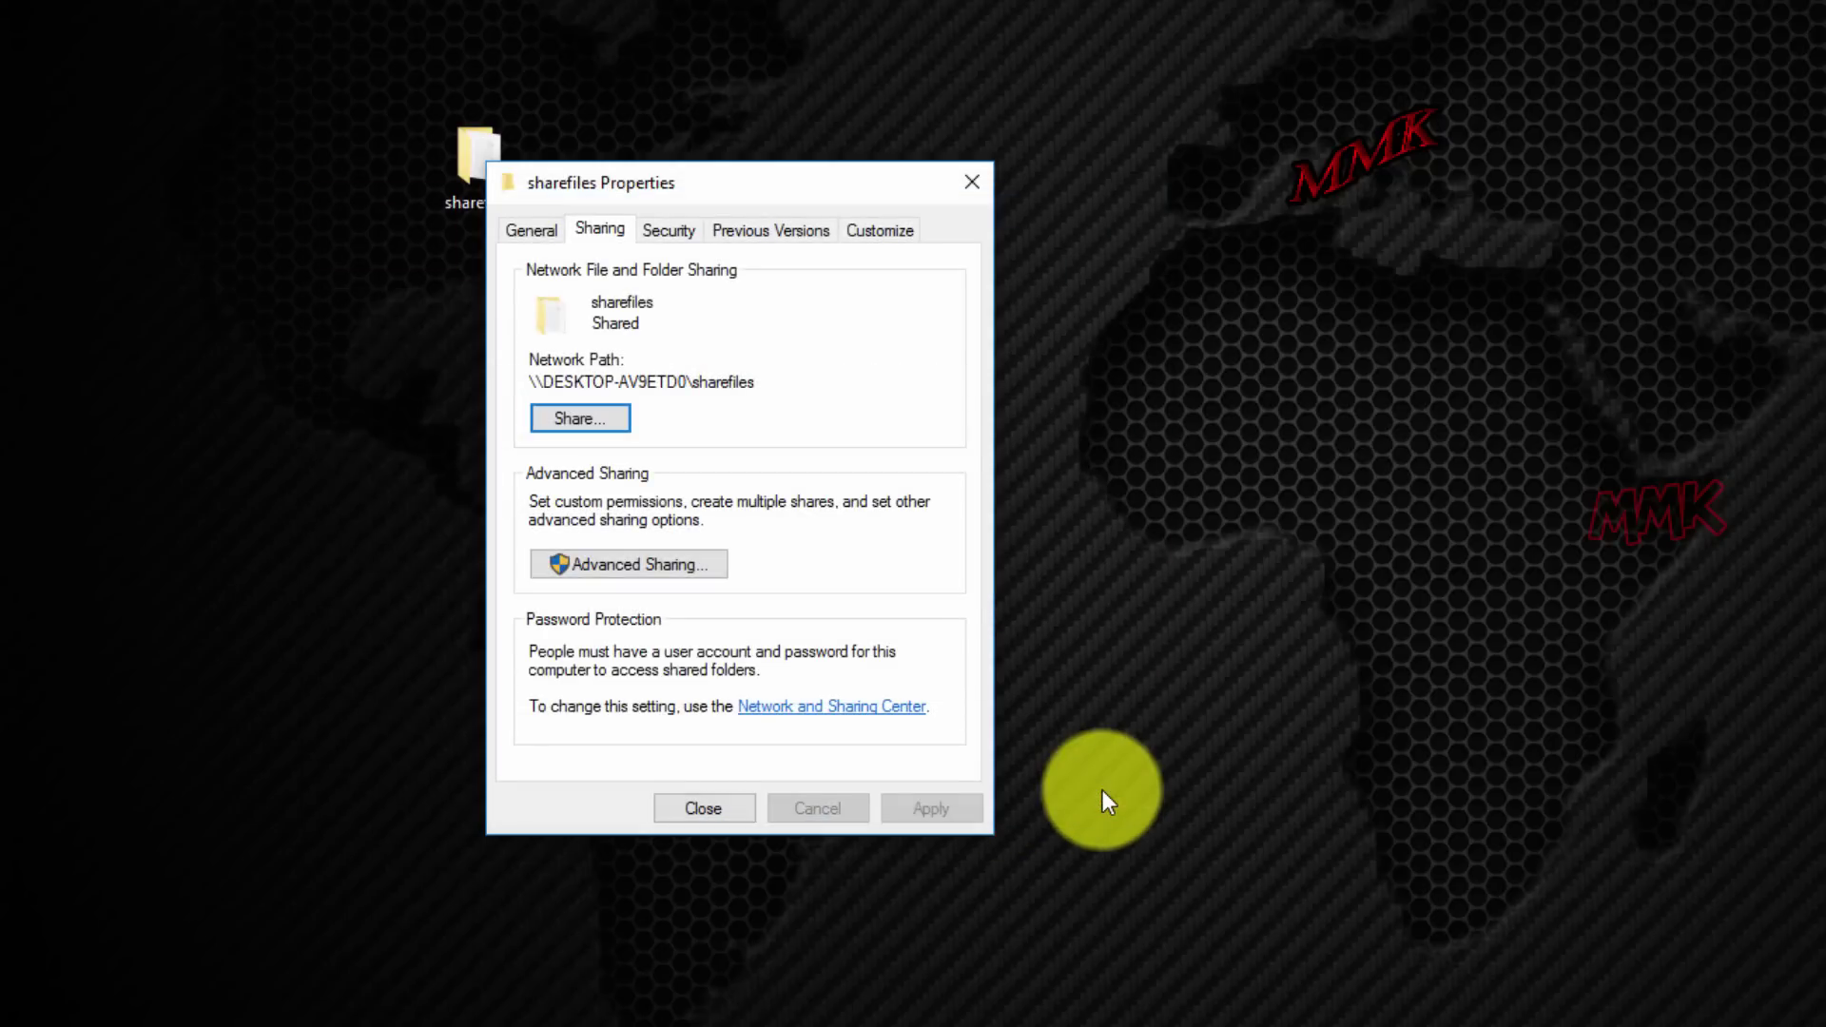
click(704, 807)
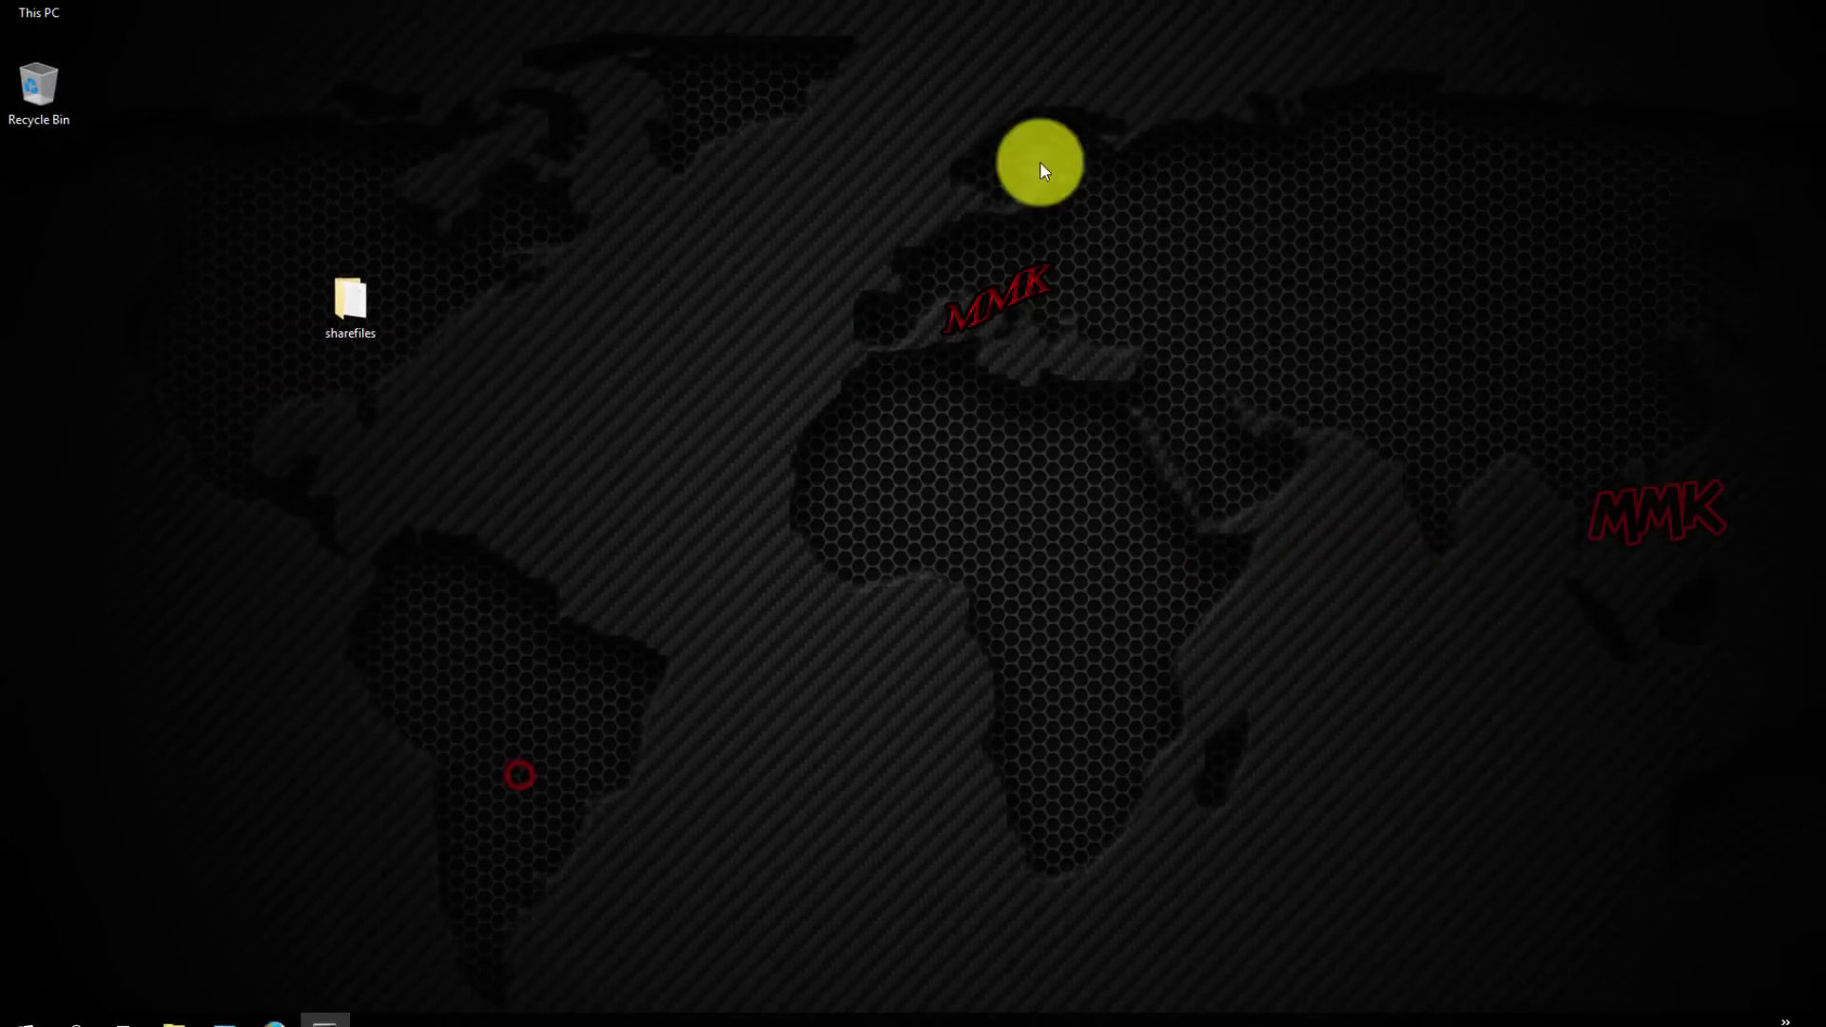
- In Windows 7, dismiss the error, reopen sharefiles and view the empty Subscribe.txt
mouse_move(981, 8)
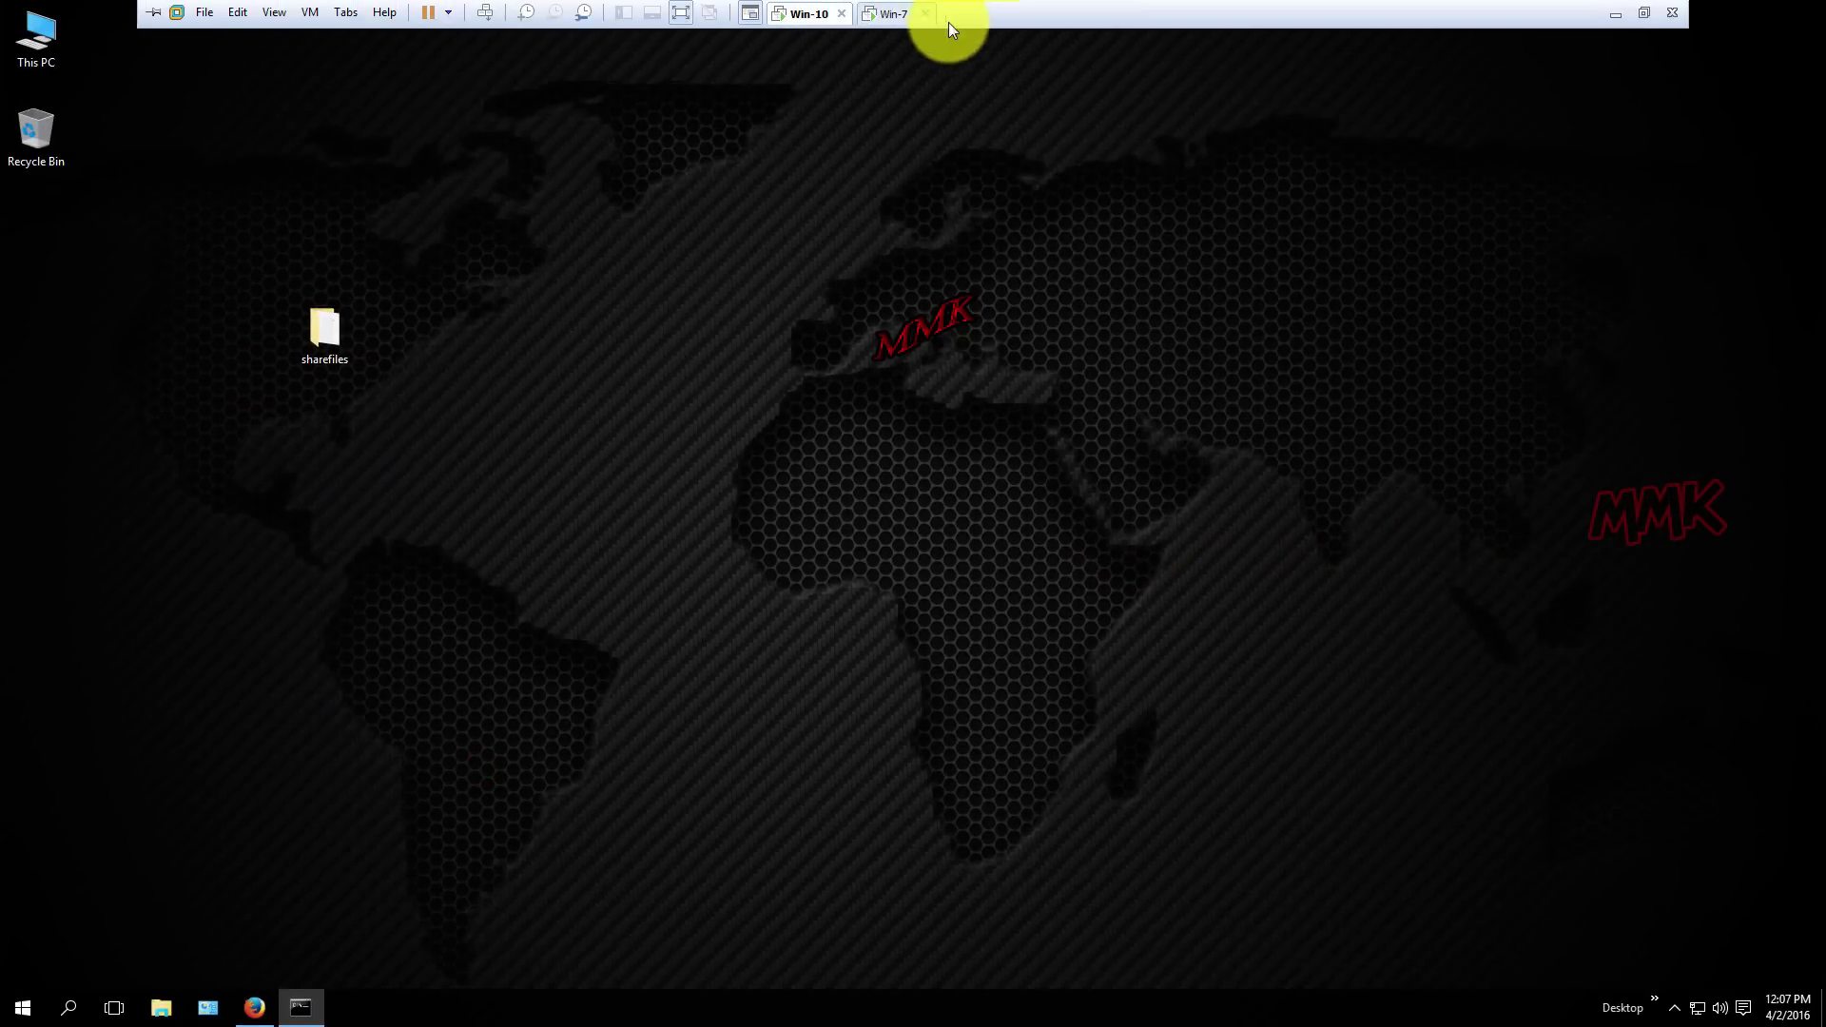
click(887, 14)
click(1093, 538)
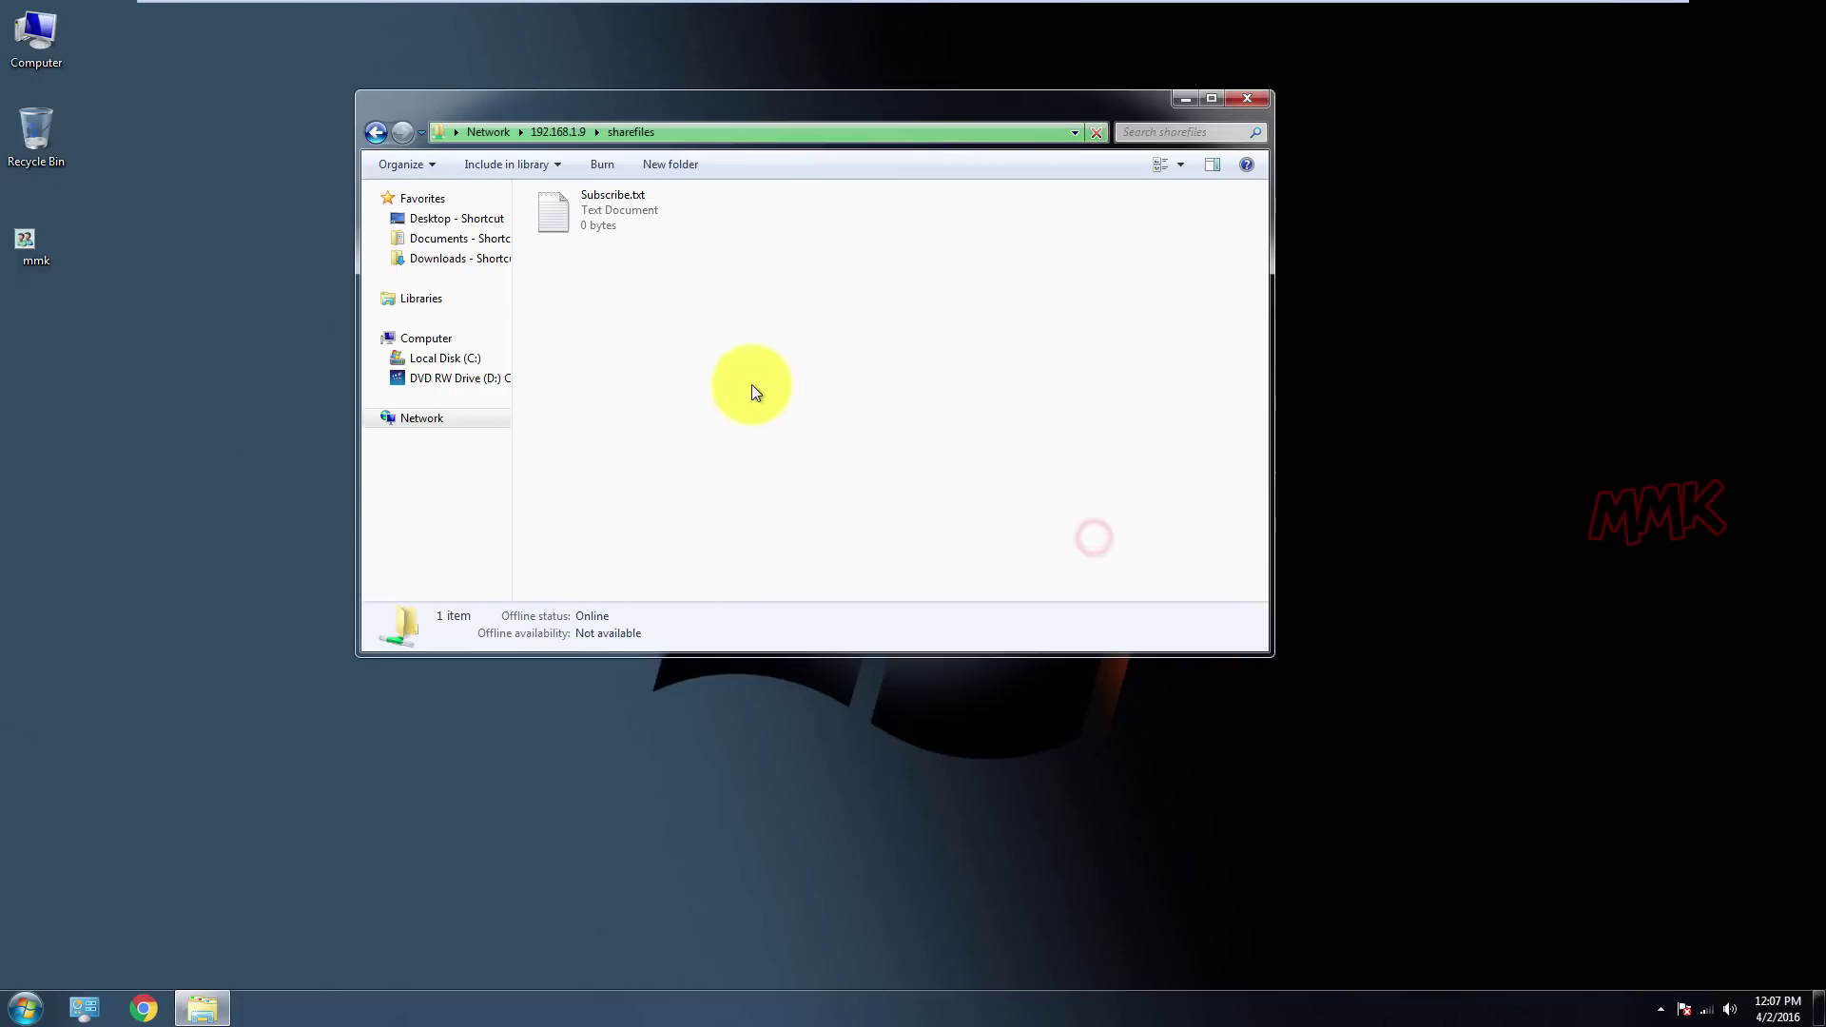
click(373, 132)
double_click(601, 217)
double_click(616, 213)
click(1363, 220)
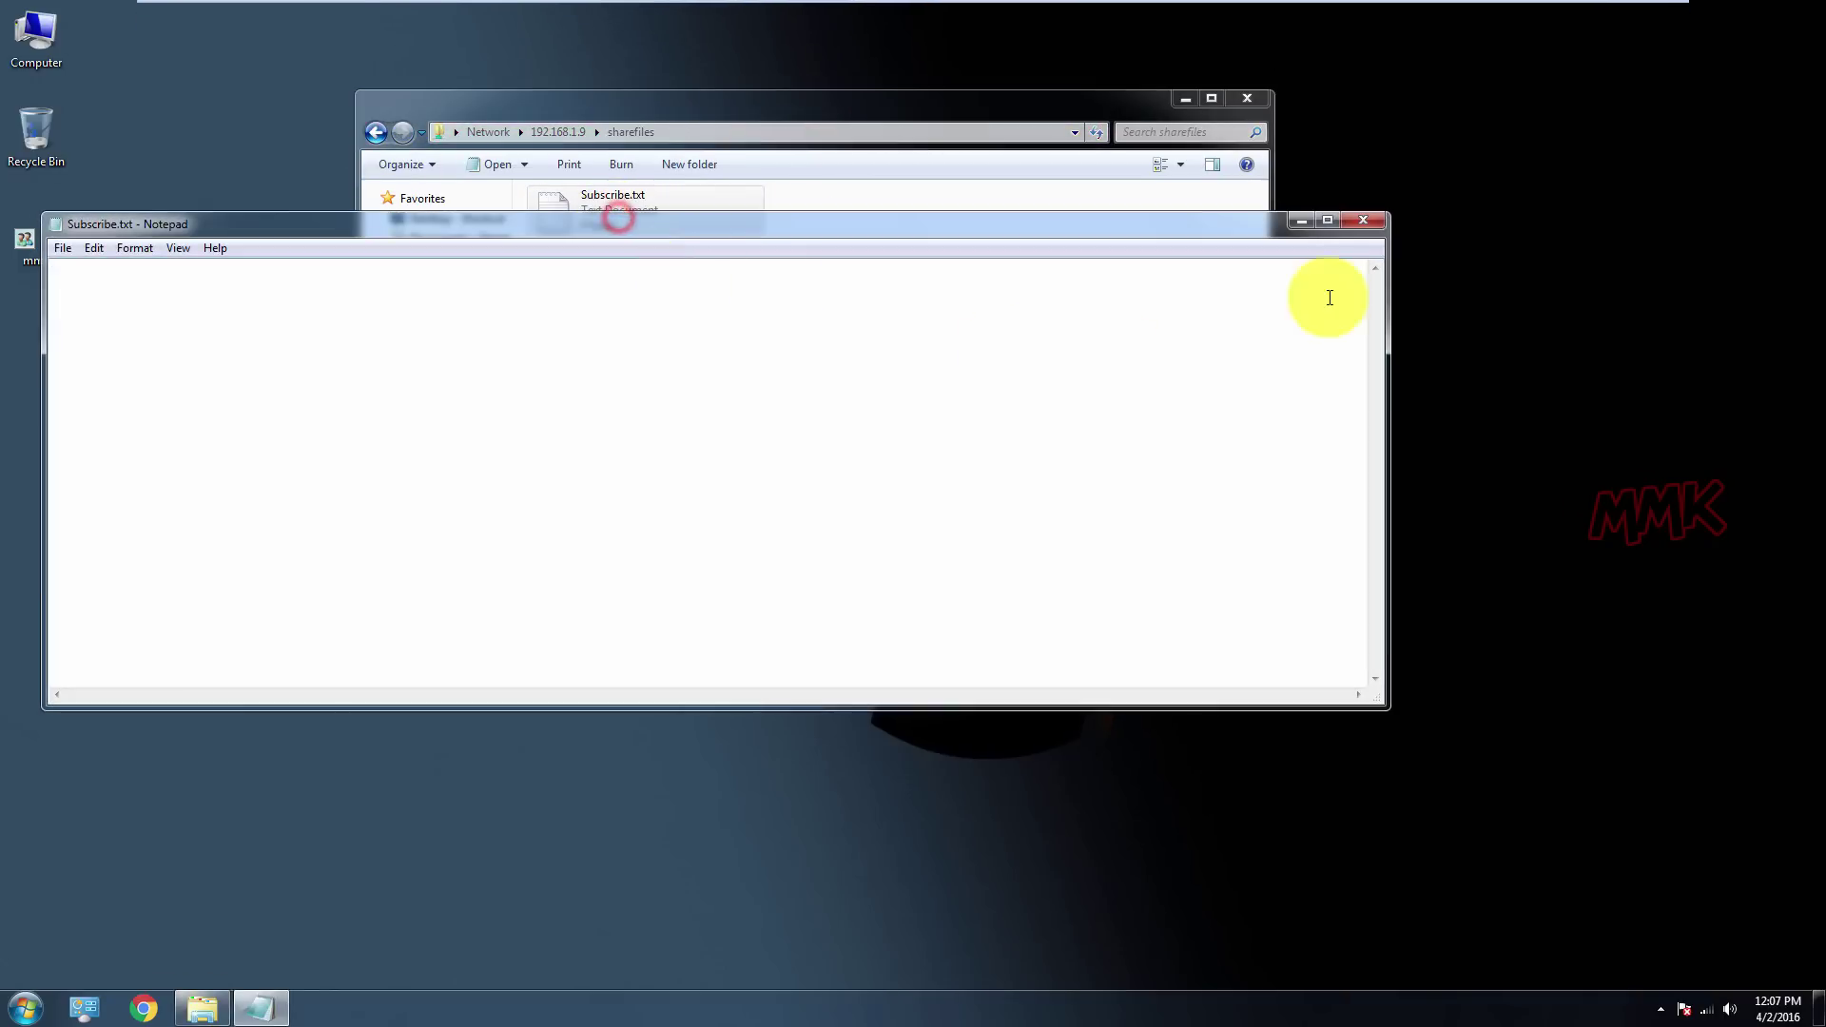
- Copy Subscribe.txt onto the Windows 7 desktop, accepting the security warning
click(590, 209)
drag(590, 211, 221, 465)
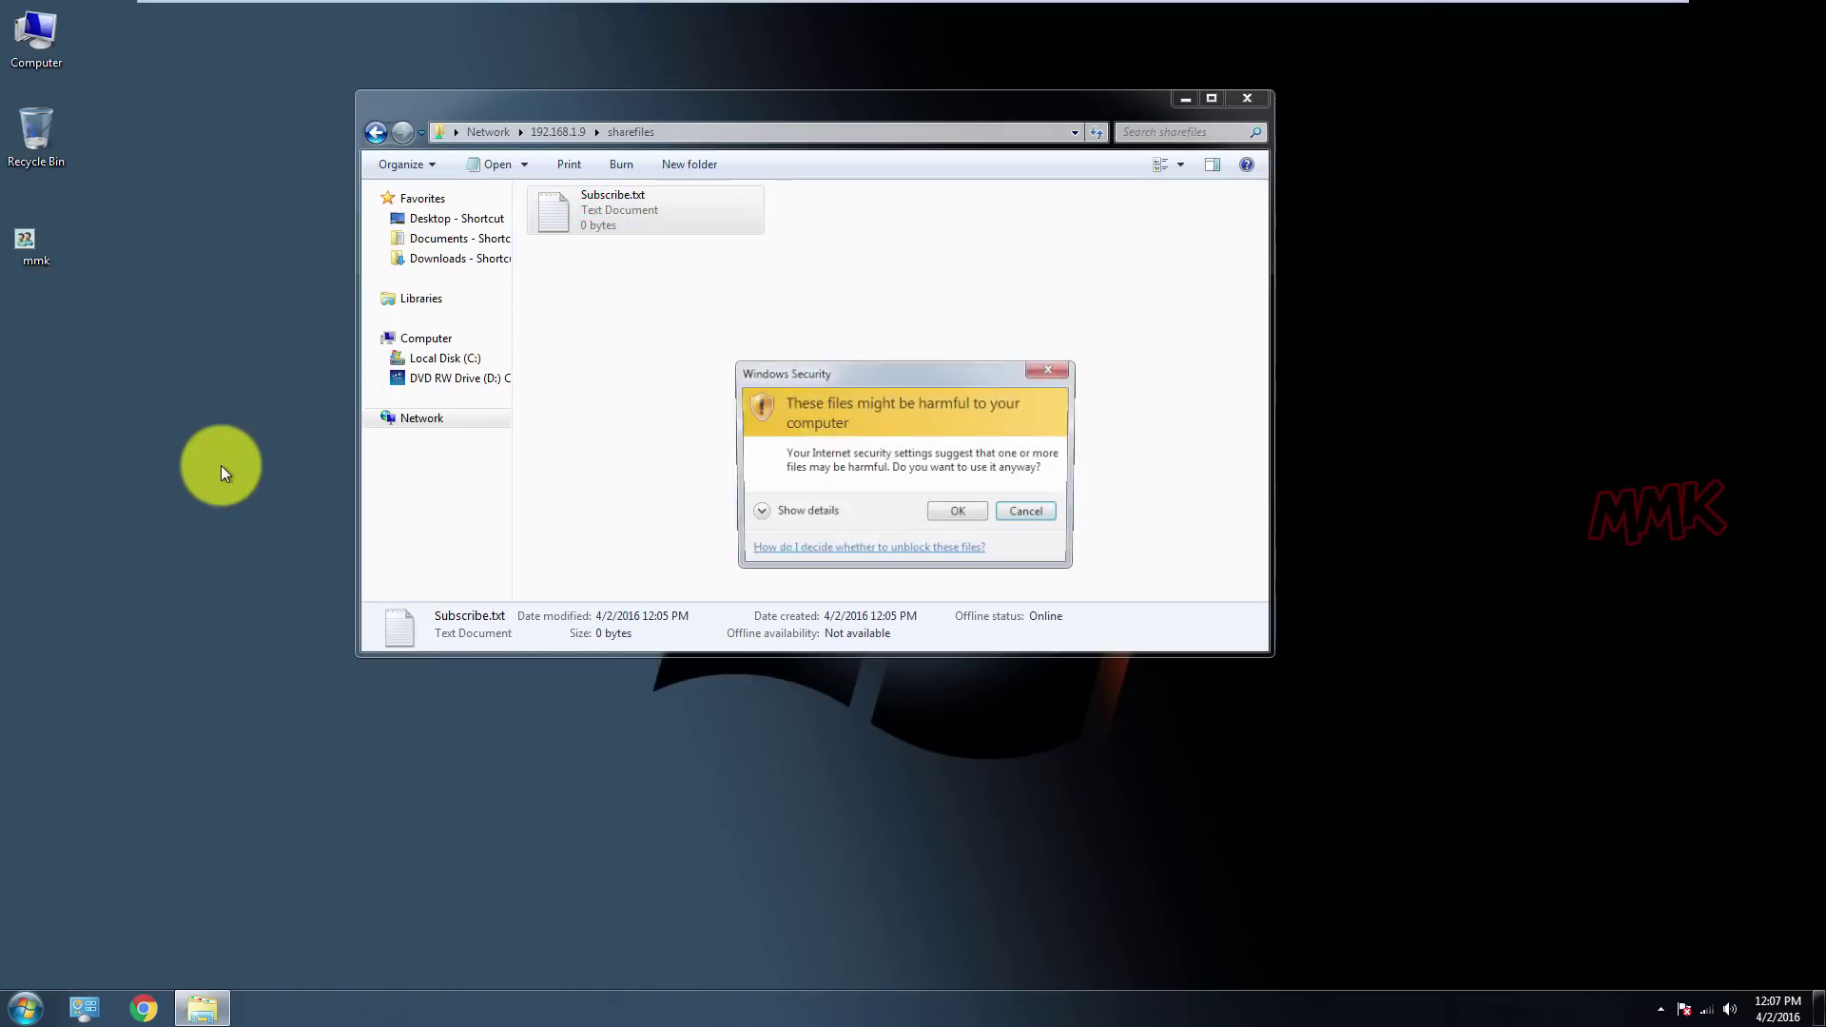
click(955, 506)
click(191, 581)
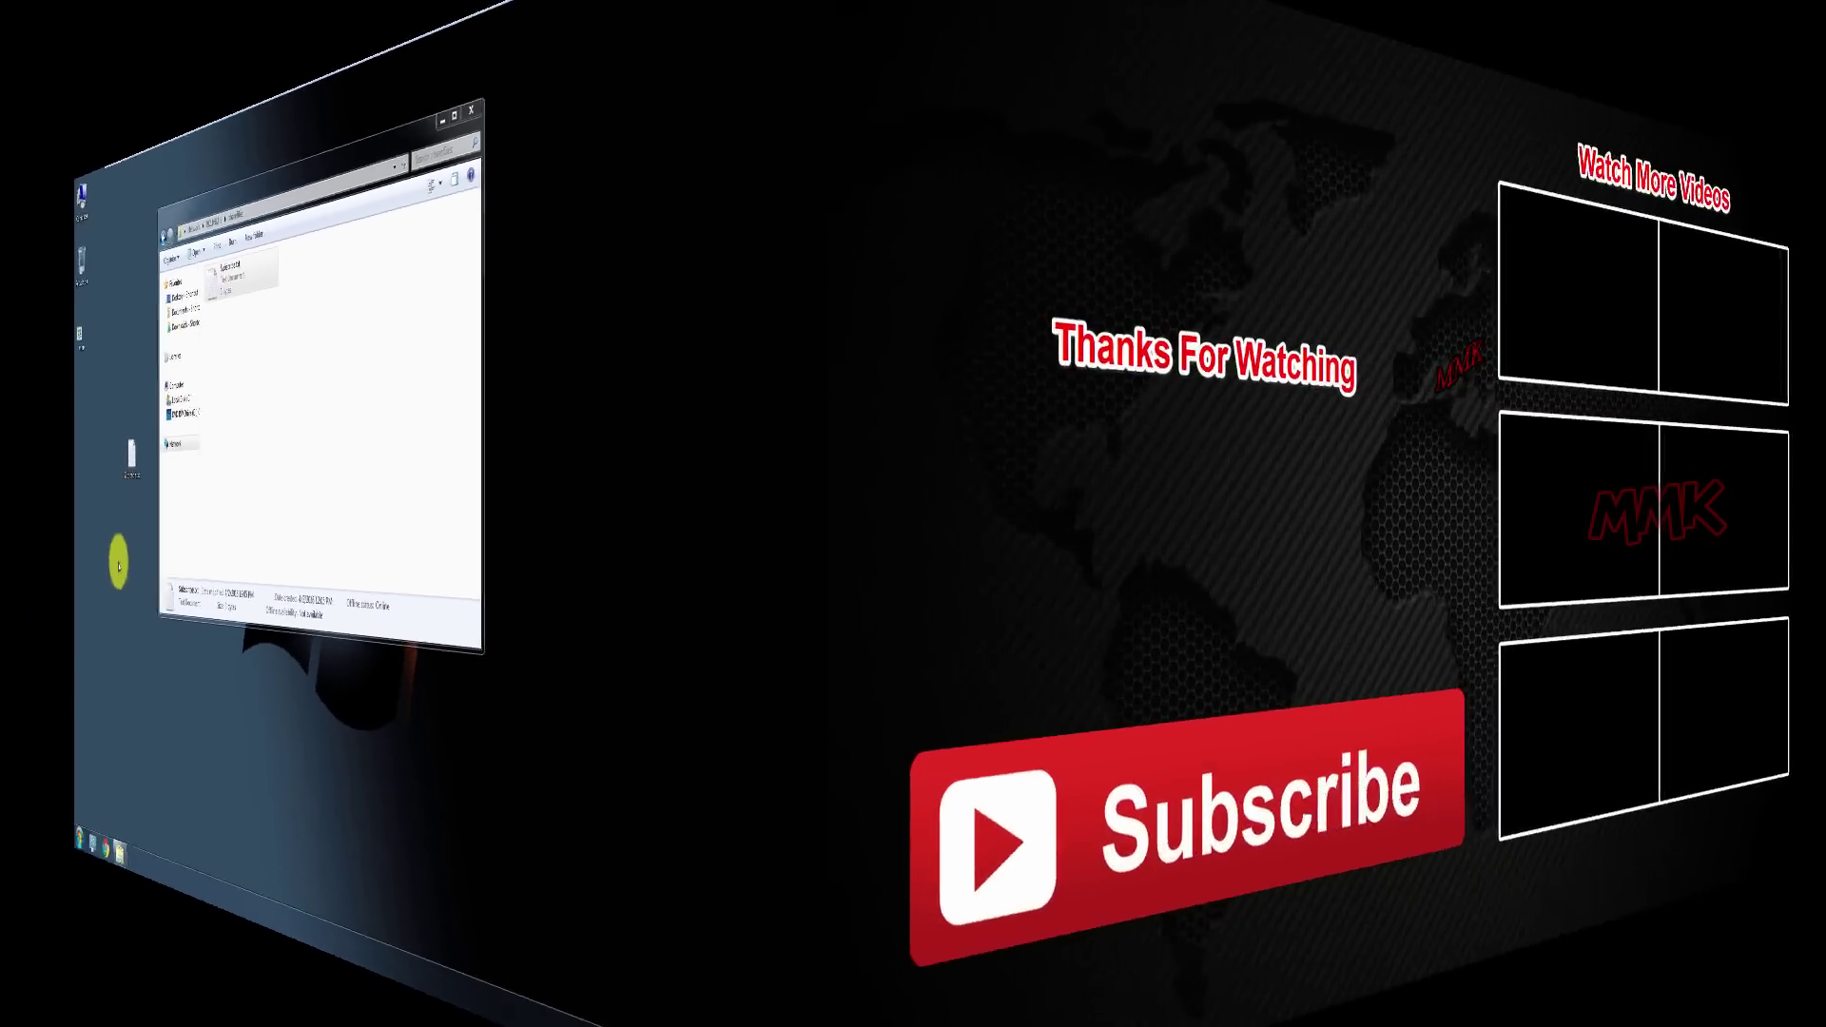